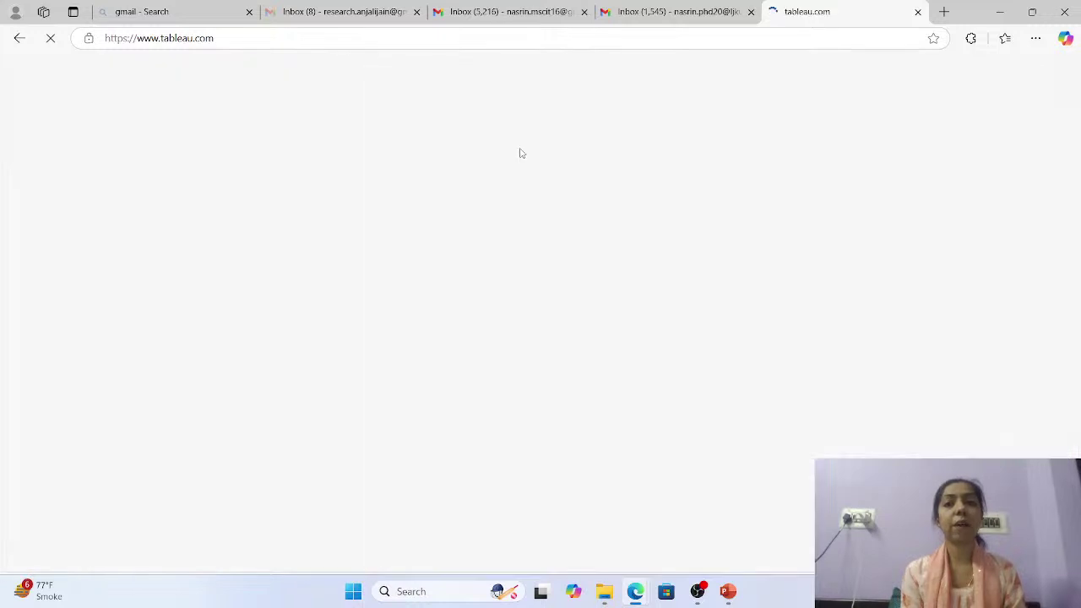
# Go to the Tableau Desktop product page and download the free trial installer.
pyautogui.click(89, 132)
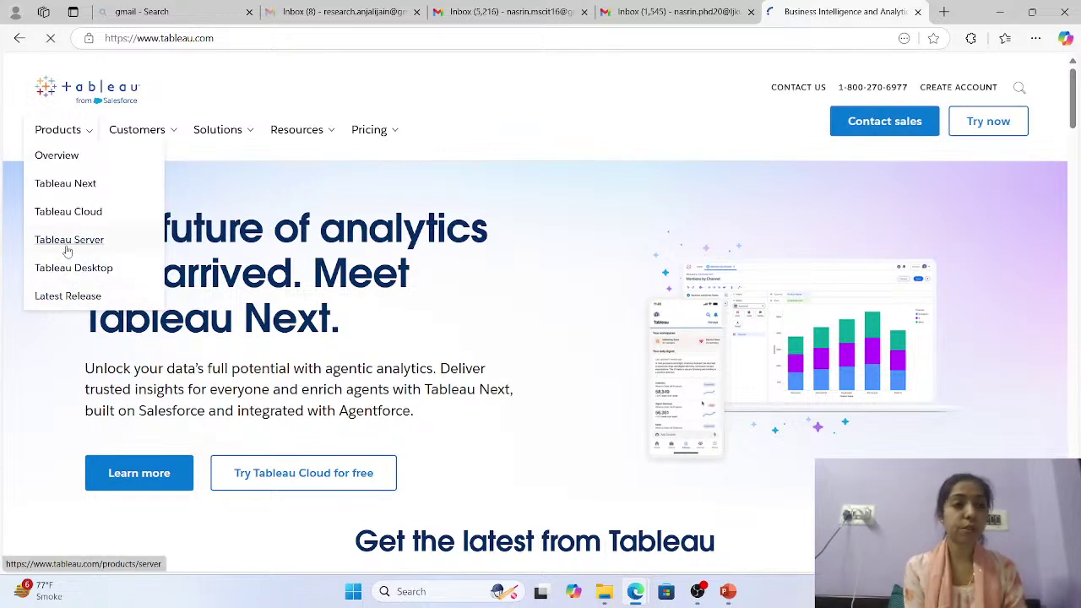
pyautogui.click(54, 280)
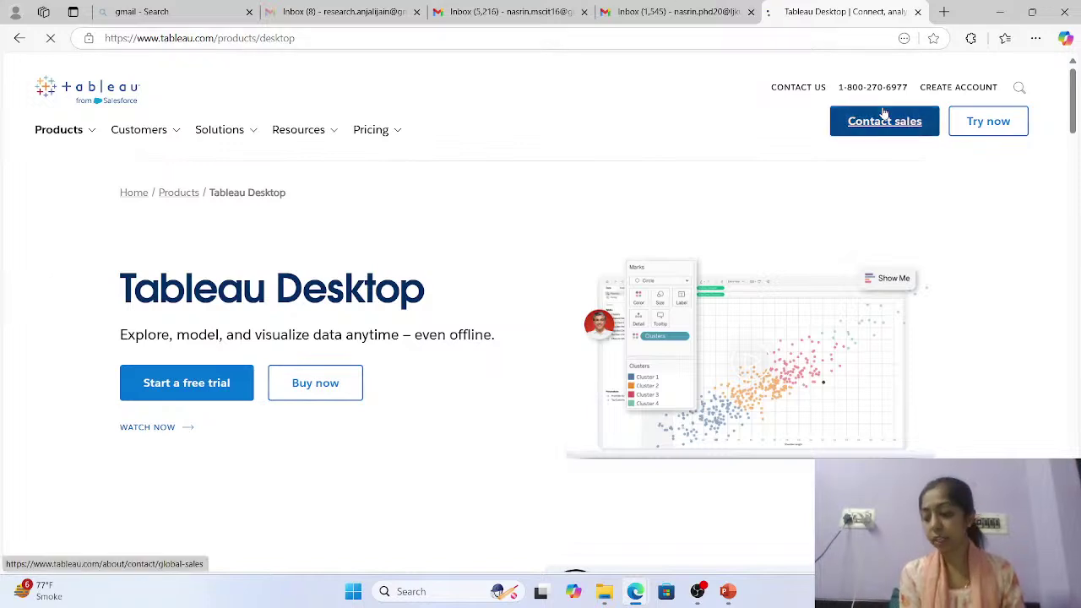
pyautogui.click(177, 385)
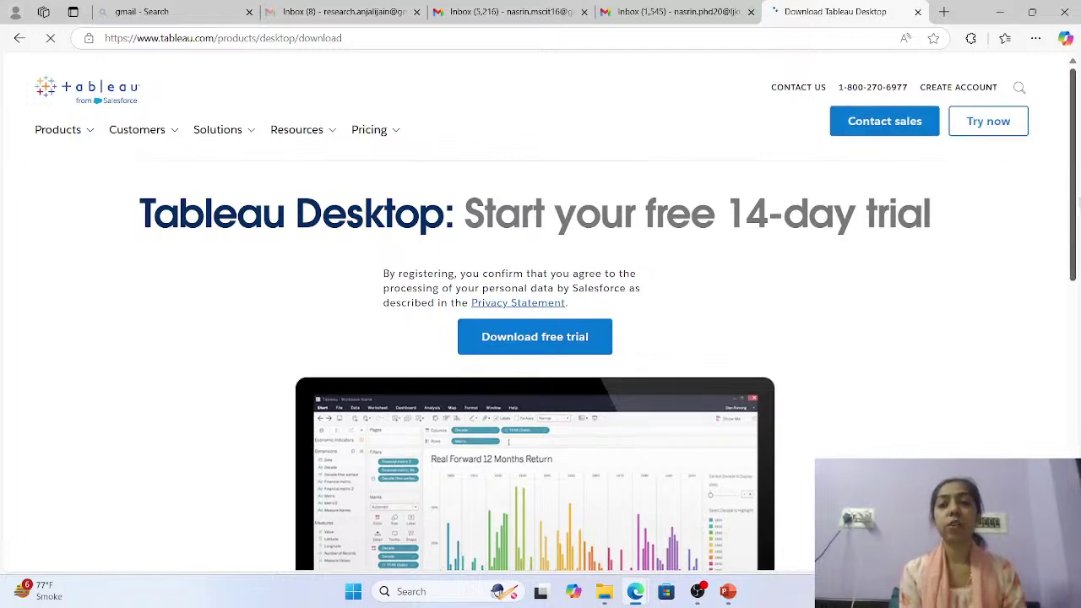
pyautogui.scroll(-3, 710, 63)
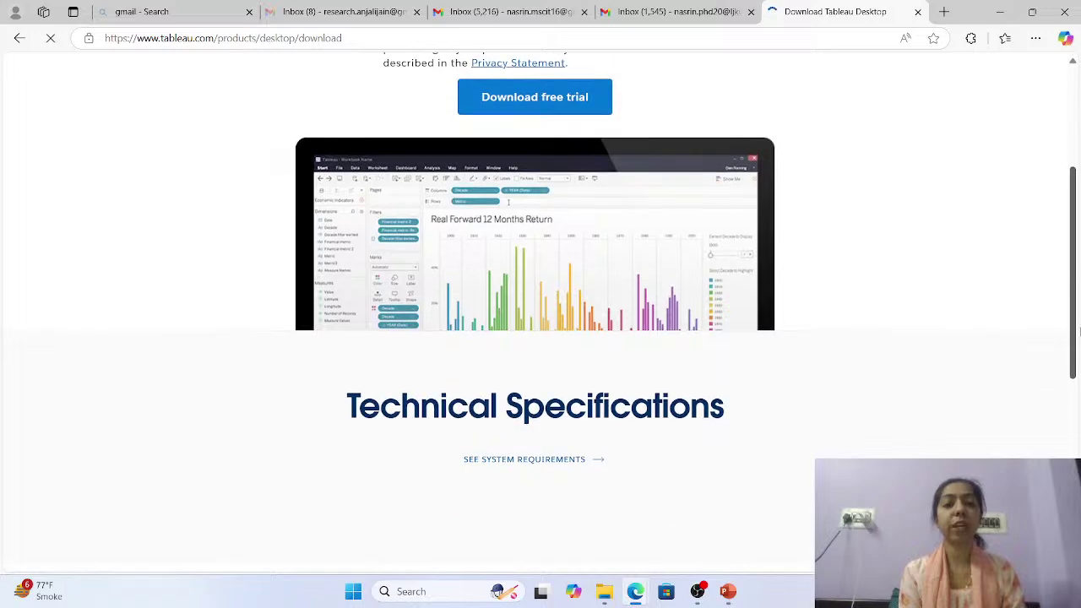
pyautogui.click(533, 108)
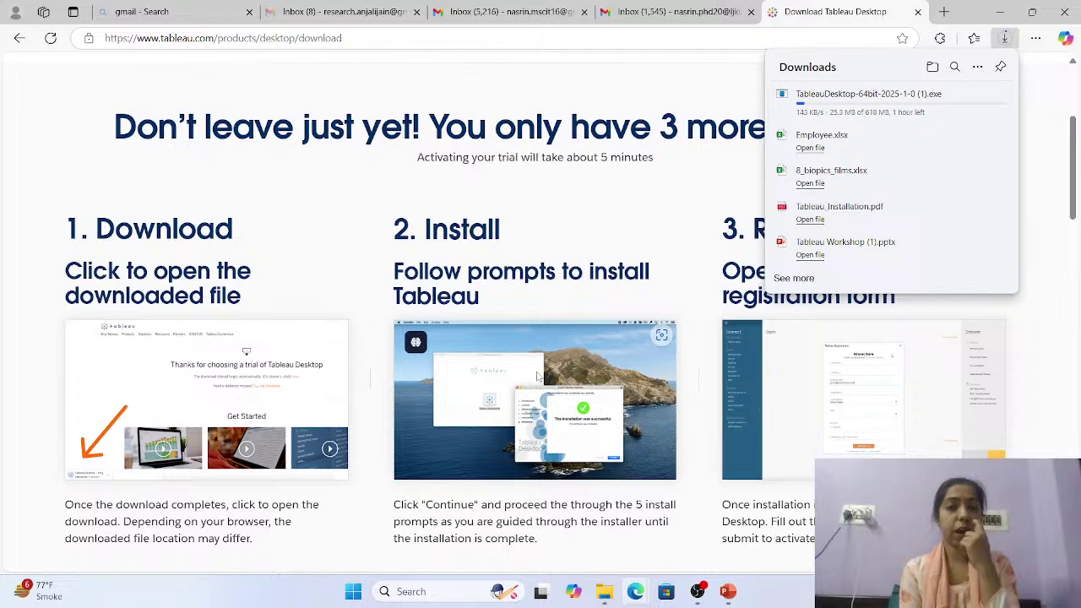
pyautogui.click(623, 389)
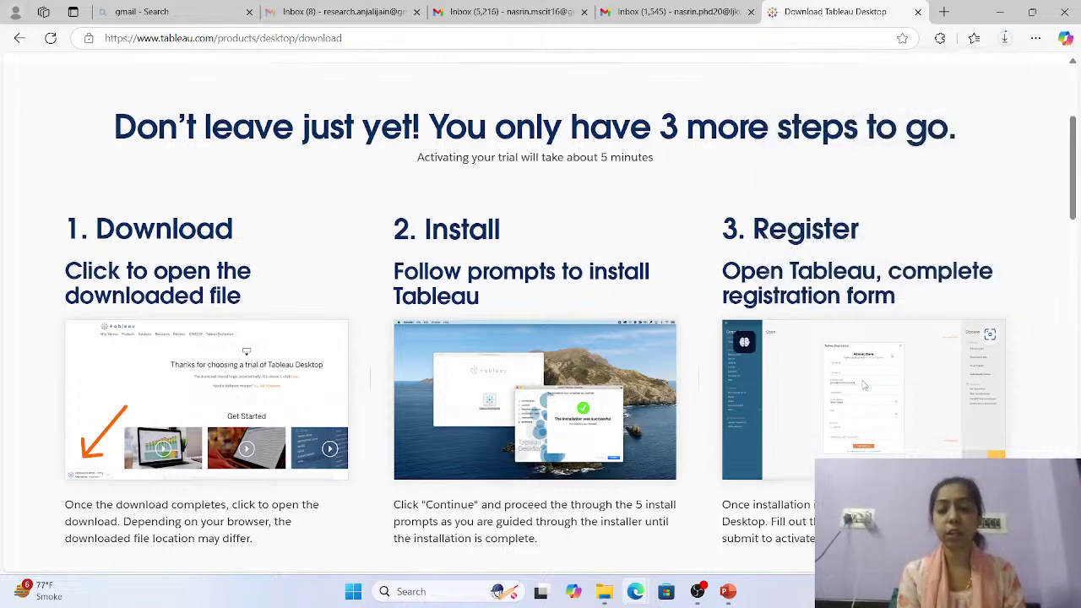
# Enlarge the page to 150% and read the download, install and register instructions down to the trial activation section.
pyautogui.hotkey('ctrl', '+')
pyautogui.hotkey('ctrl', '+')
pyautogui.hotkey('ctrl', '+')
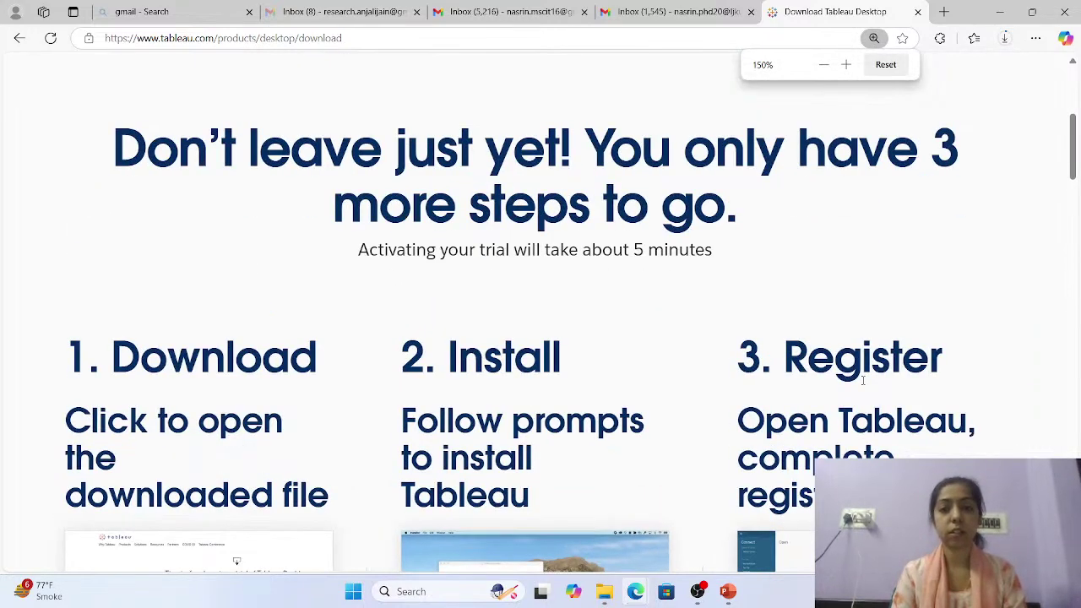
pyautogui.moveTo(1074, 165); pyautogui.dragTo(1076, 215)
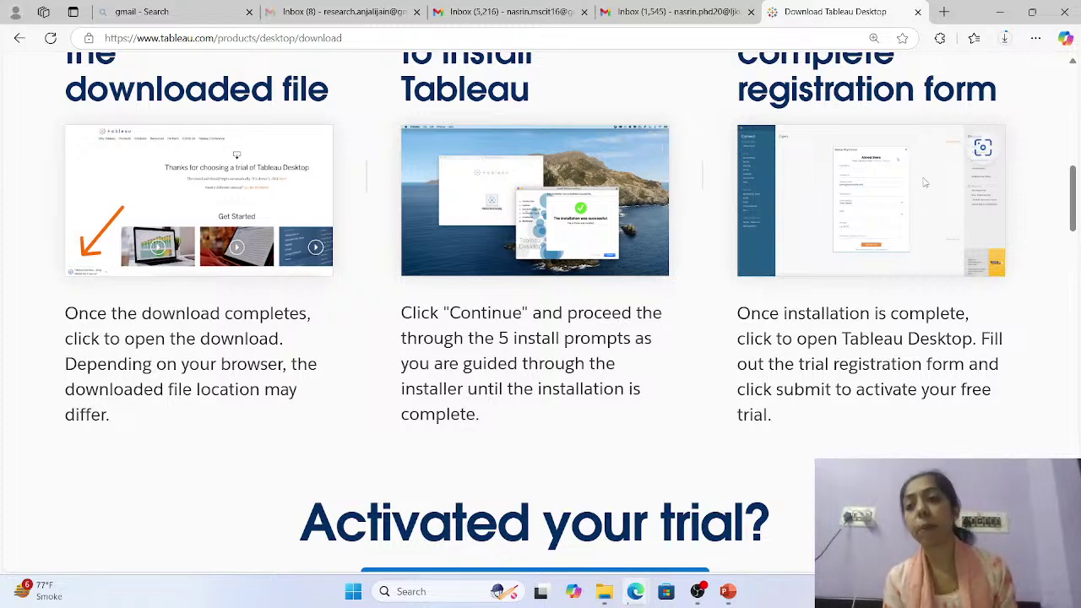
pyautogui.scroll(1, 916, 287)
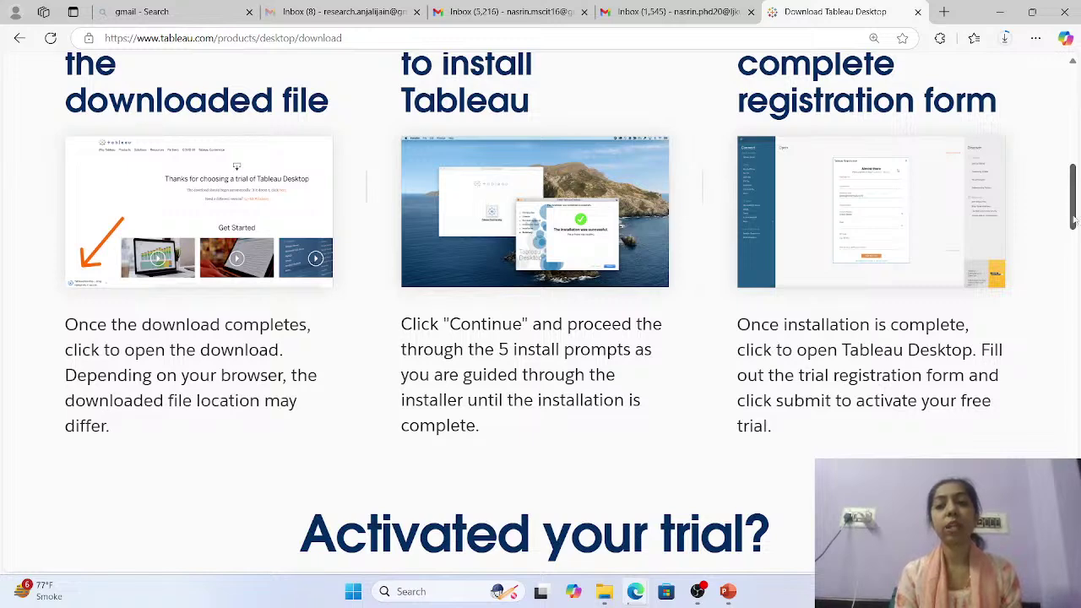
pyautogui.moveTo(1076, 216); pyautogui.dragTo(1076, 245)
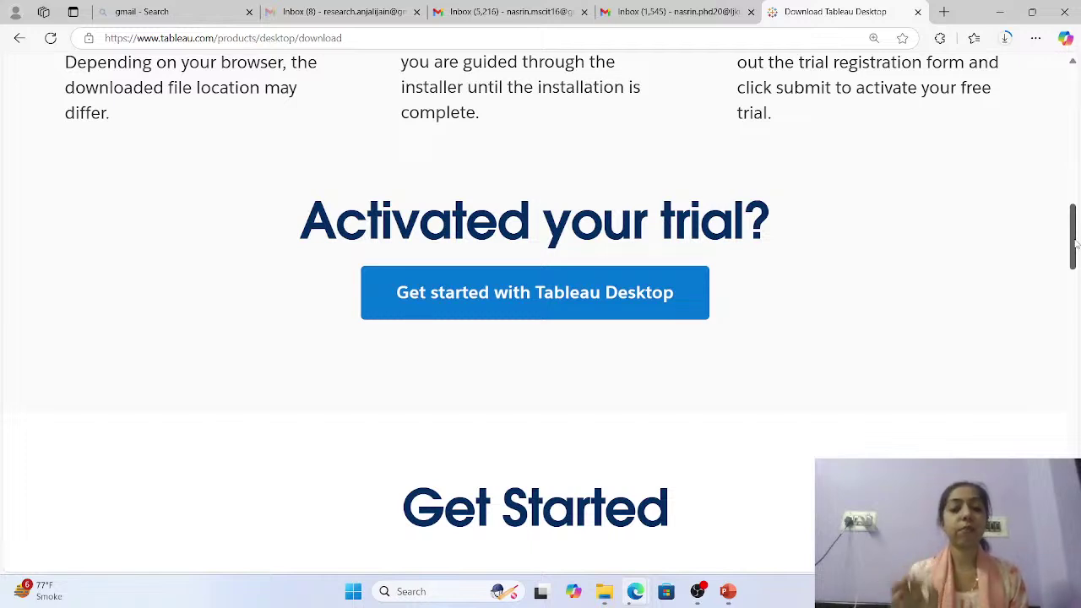
# Switch to File Explorer, open Tableau_Installation.pdf from the Downloads folder and review its installation steps.
pyautogui.click(723, 591)
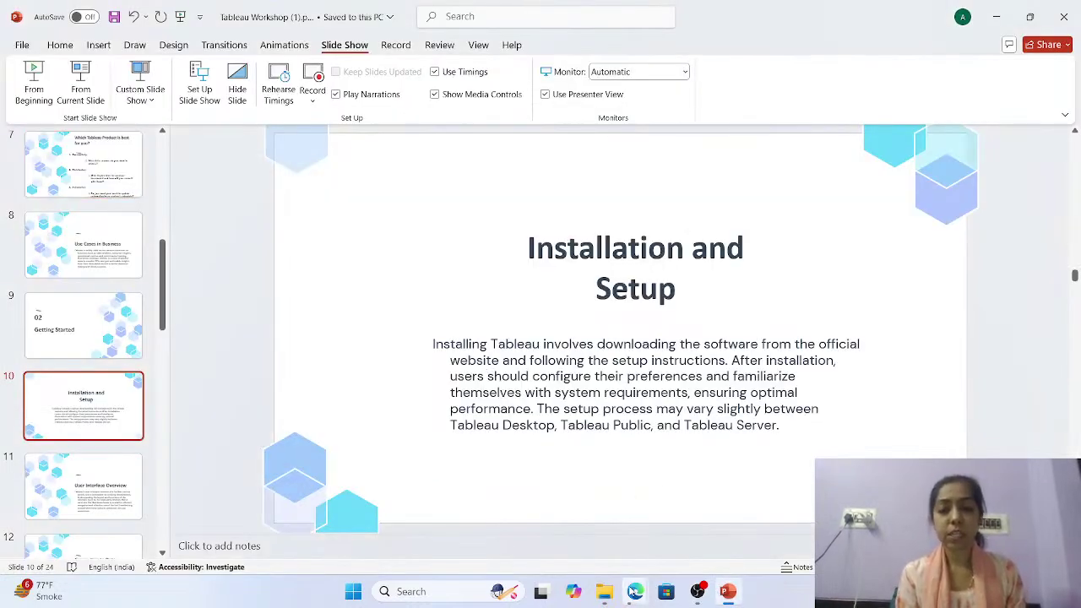
pyautogui.click(605, 591)
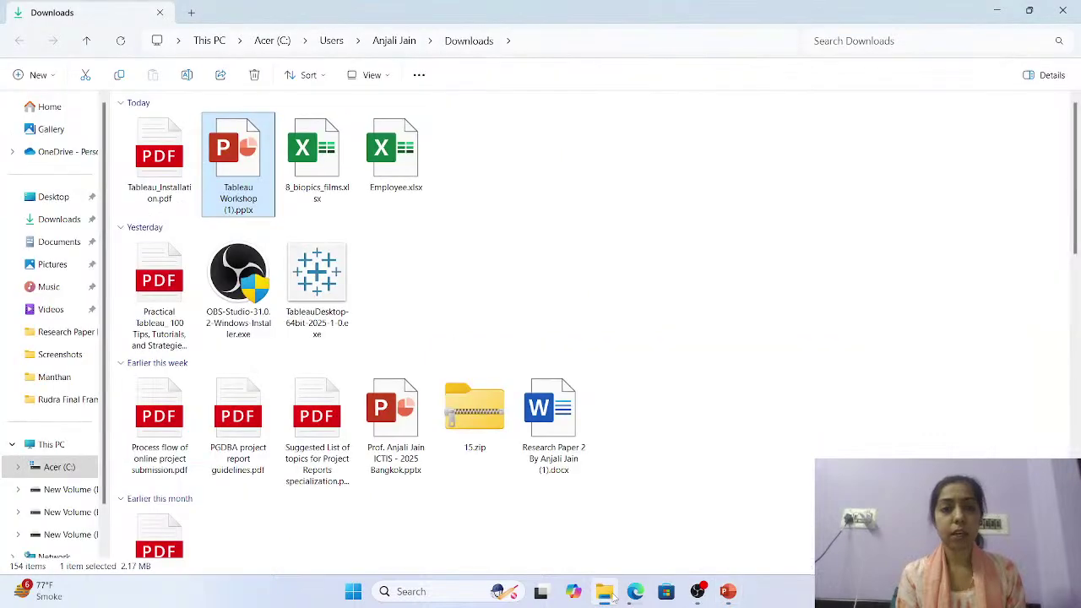
pyautogui.click(143, 158)
pyautogui.doubleClick(144, 159)
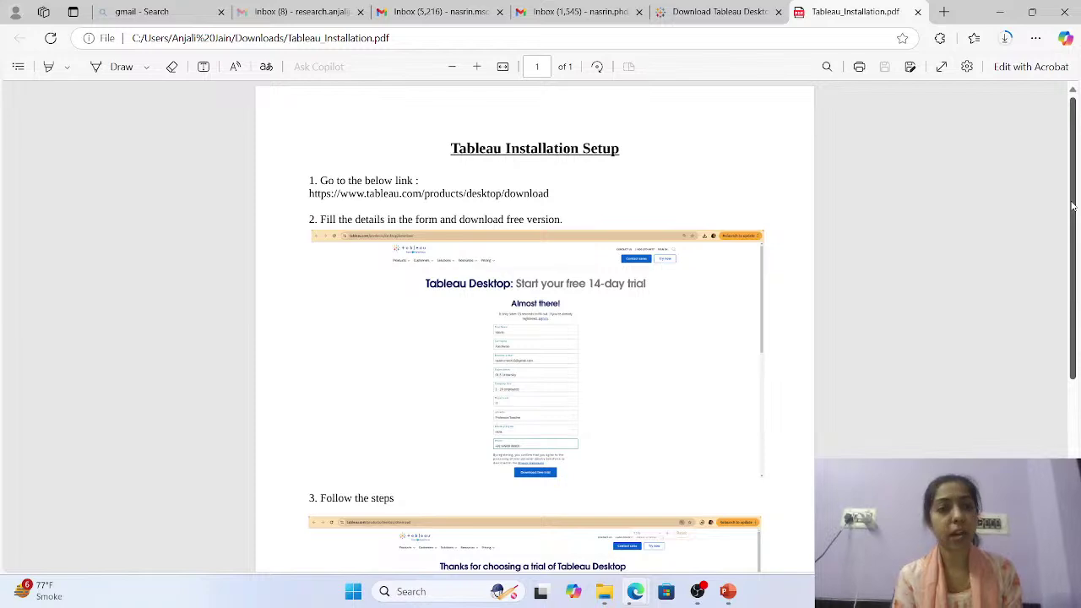
pyautogui.scroll(-4, 1072, 199)
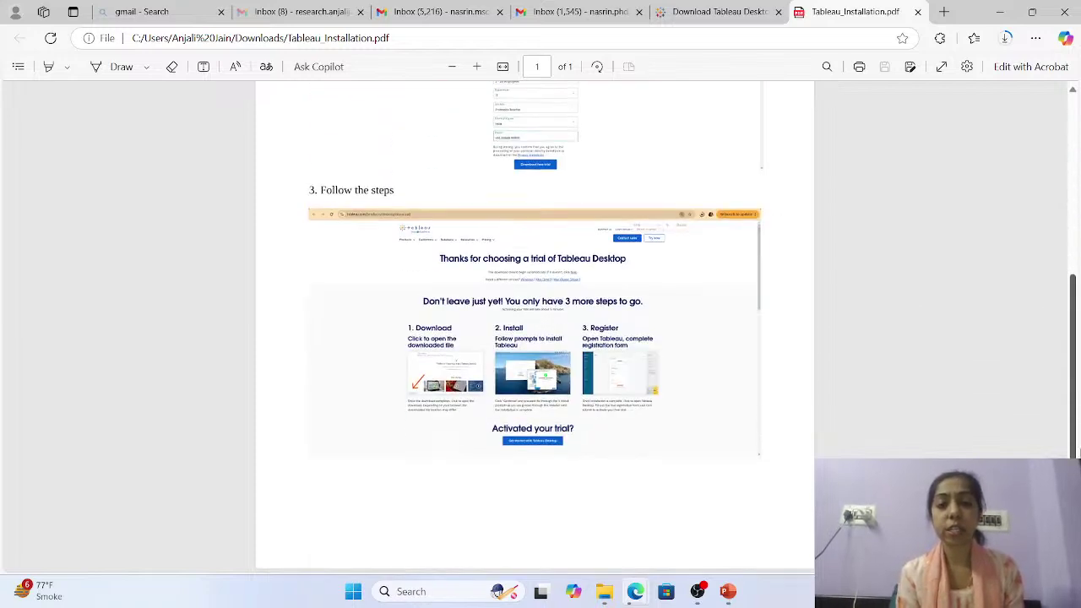
pyautogui.scroll(4, 1075, 161)
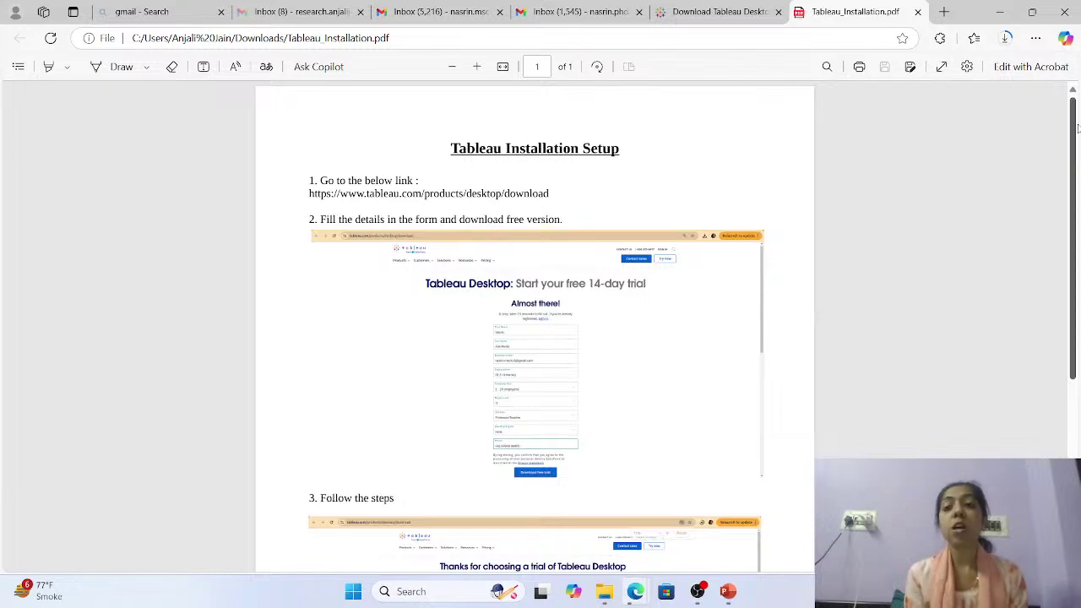
# Switch to PowerPoint, present from the Installation and Setup slide, browse ahead to Creating Visualizations, return to User Interface Overview and end the show.
pyautogui.click(731, 594)
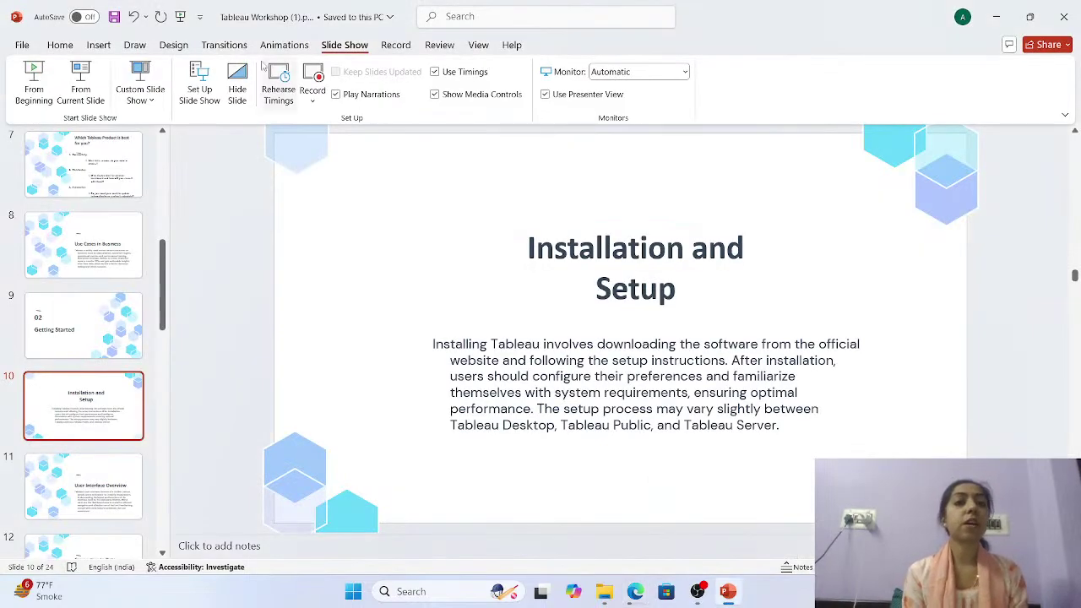
pyautogui.click(81, 84)
pyautogui.press('Right')
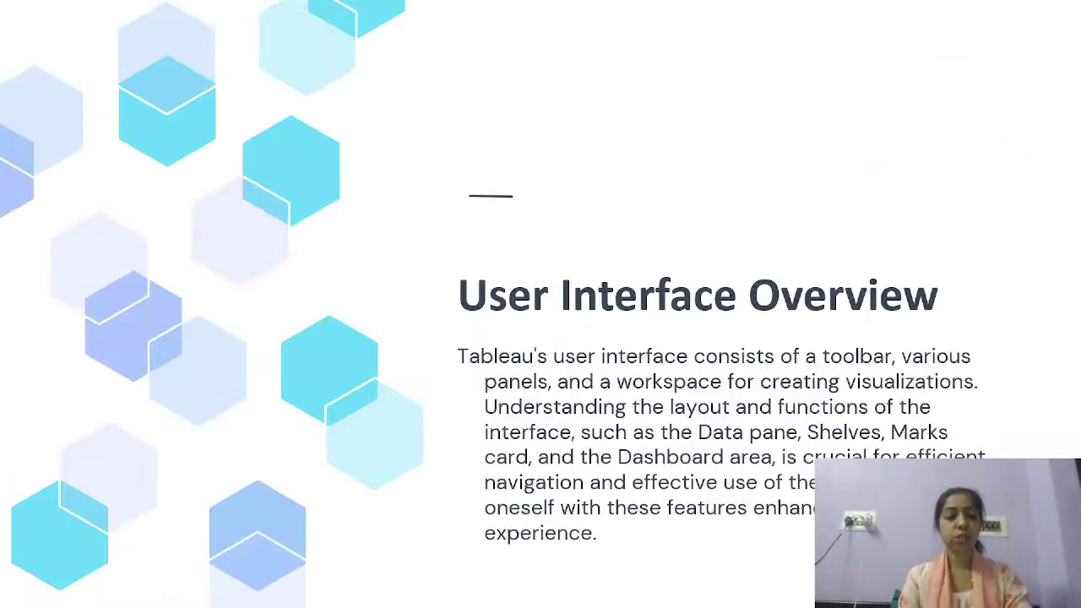
pyautogui.press('Right')
pyautogui.press('Right')
pyautogui.press('Right')
pyautogui.press('Right')
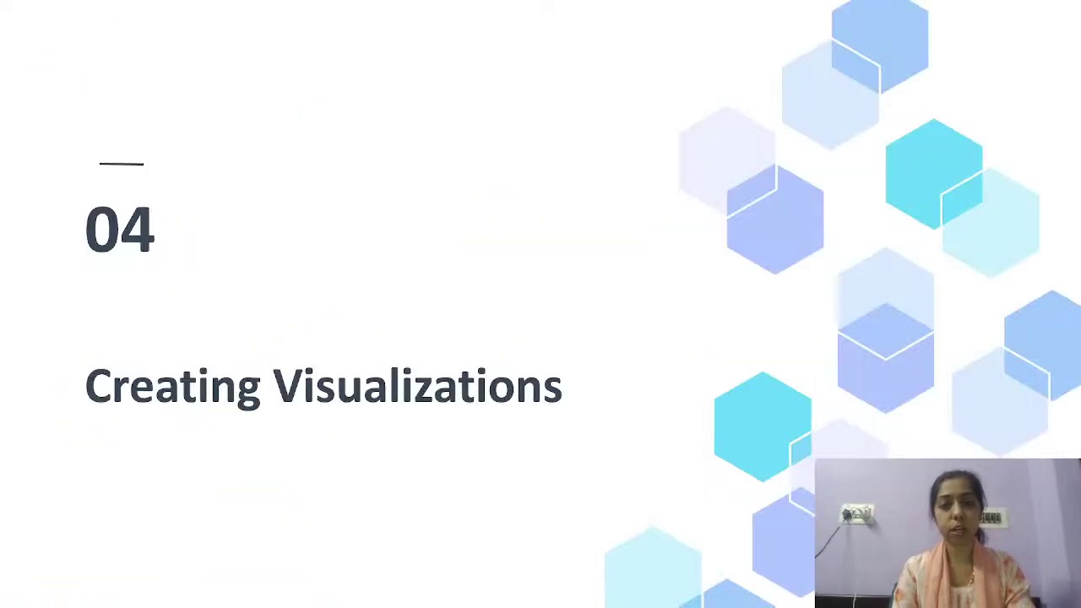
pyautogui.press('Left')
pyautogui.press('Left')
pyautogui.press('Left')
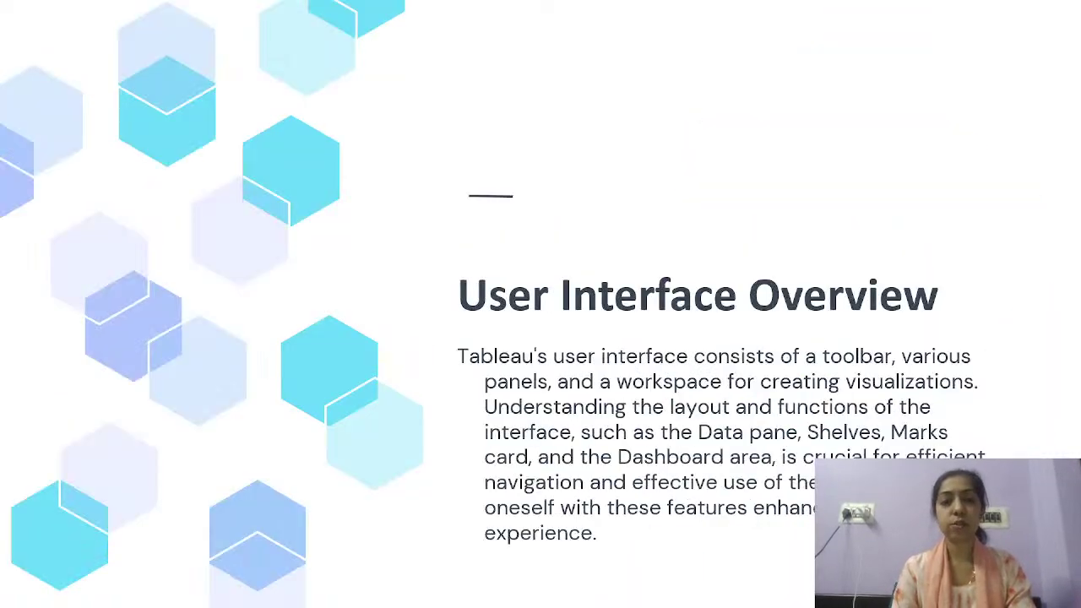
pyautogui.press('Escape')
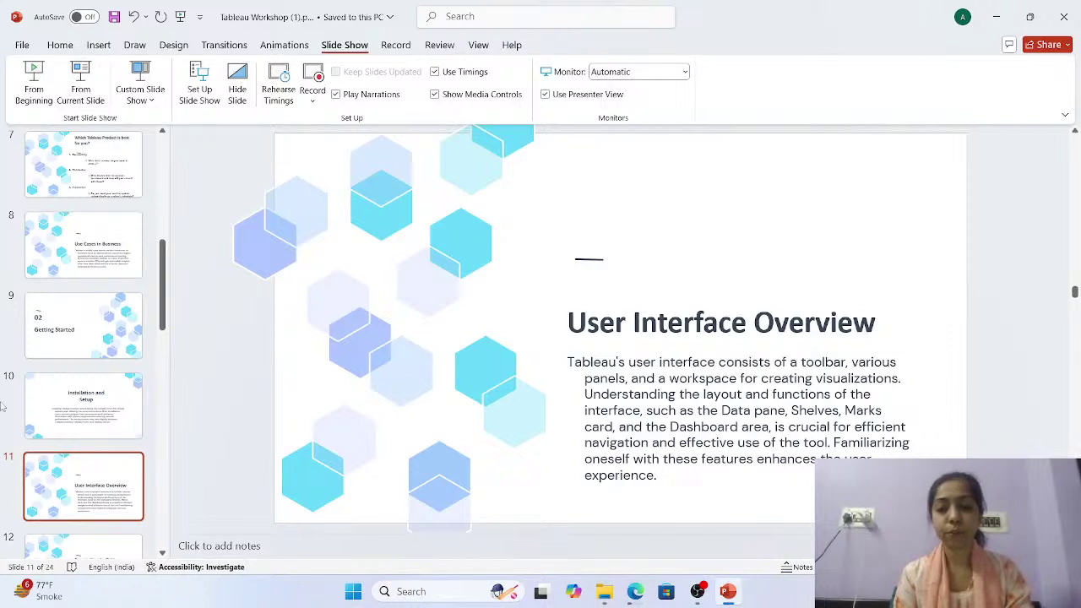
# Launch Tableau 2025.1, look at the product activation options and proceed to the start page on the trial.
pyautogui.click(460, 596)
pyautogui.write('tab')
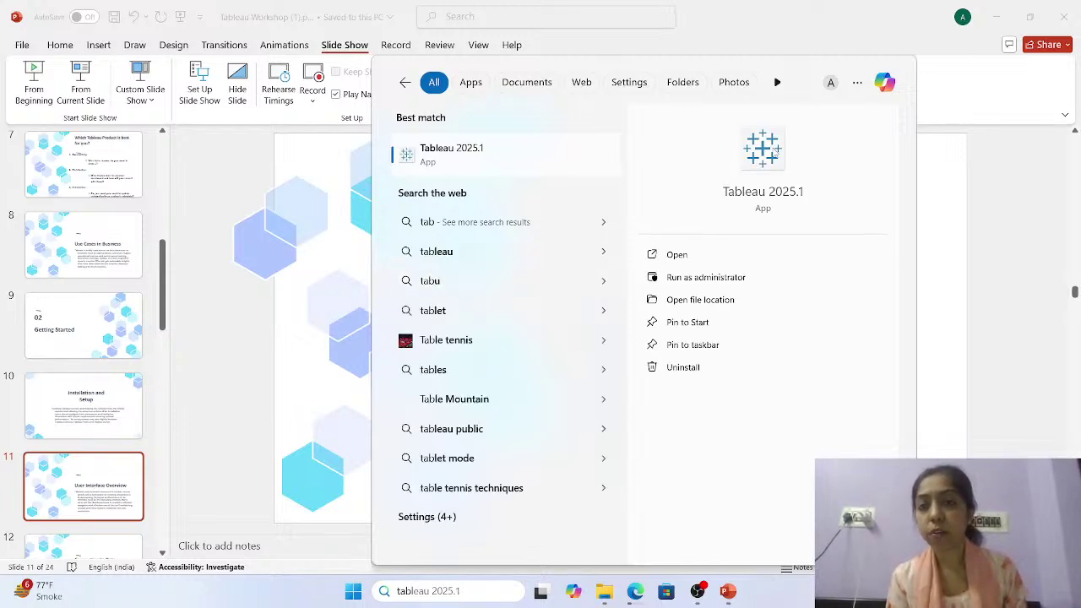
pyautogui.click(699, 257)
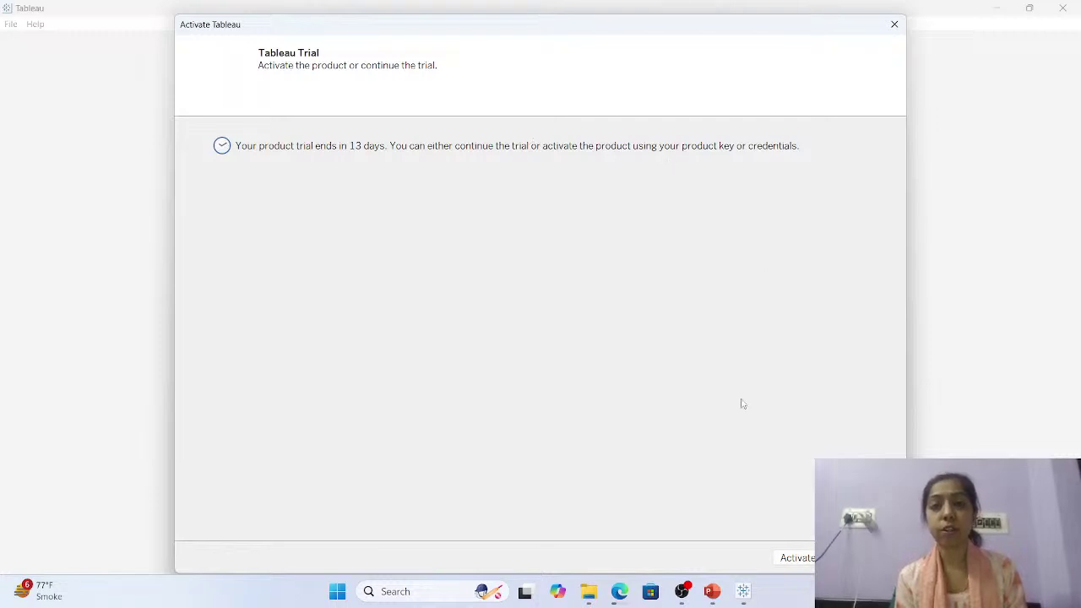
pyautogui.click(796, 557)
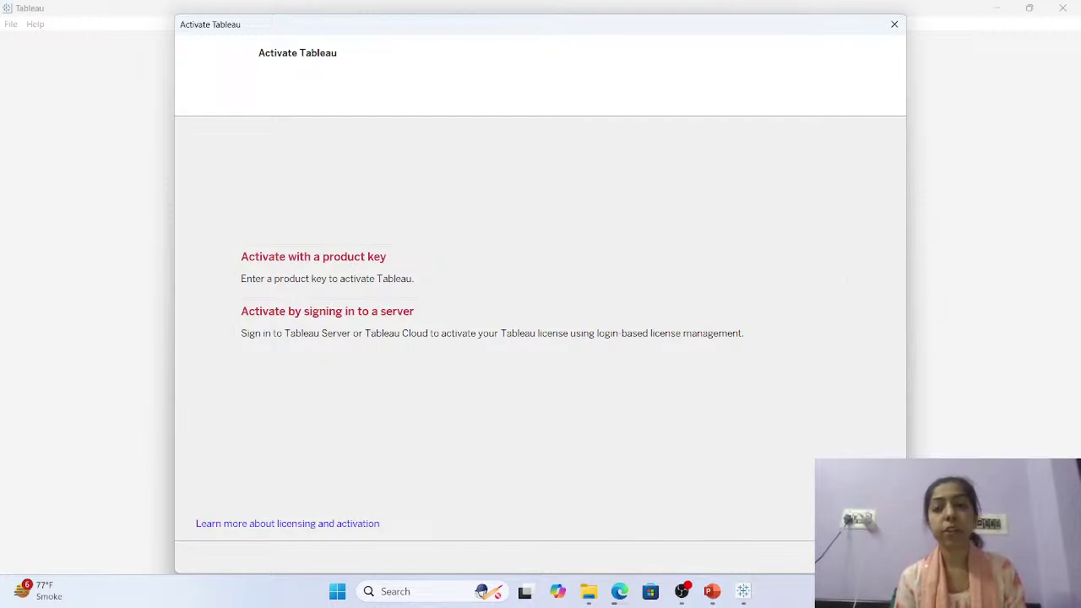
pyautogui.click(863, 557)
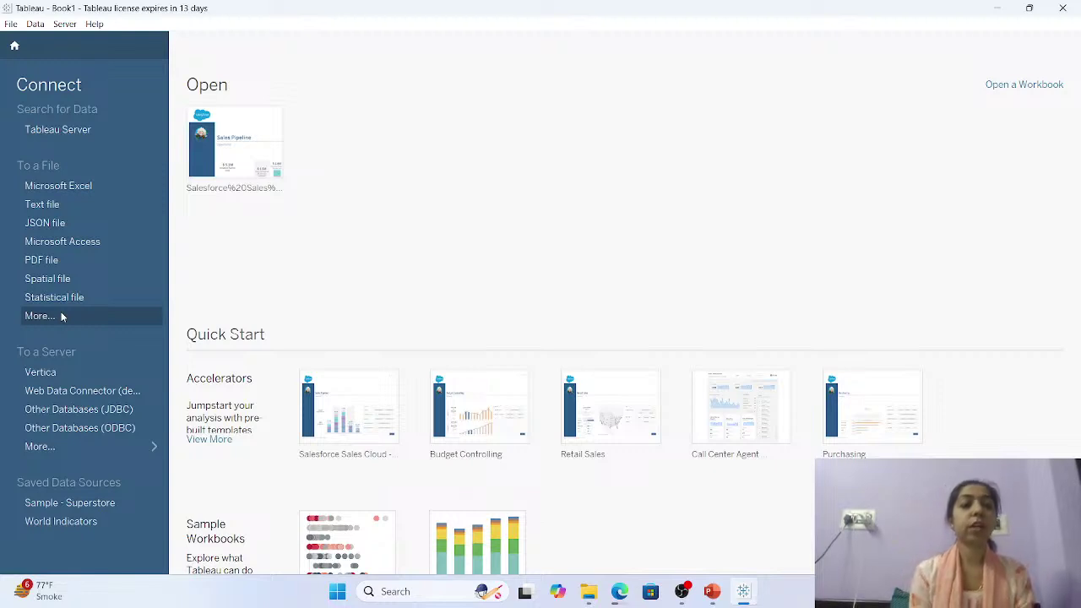
# Examine the full list of server connectors and the file chooser for other file types, and dismiss the chooser.
pyautogui.click(41, 447)
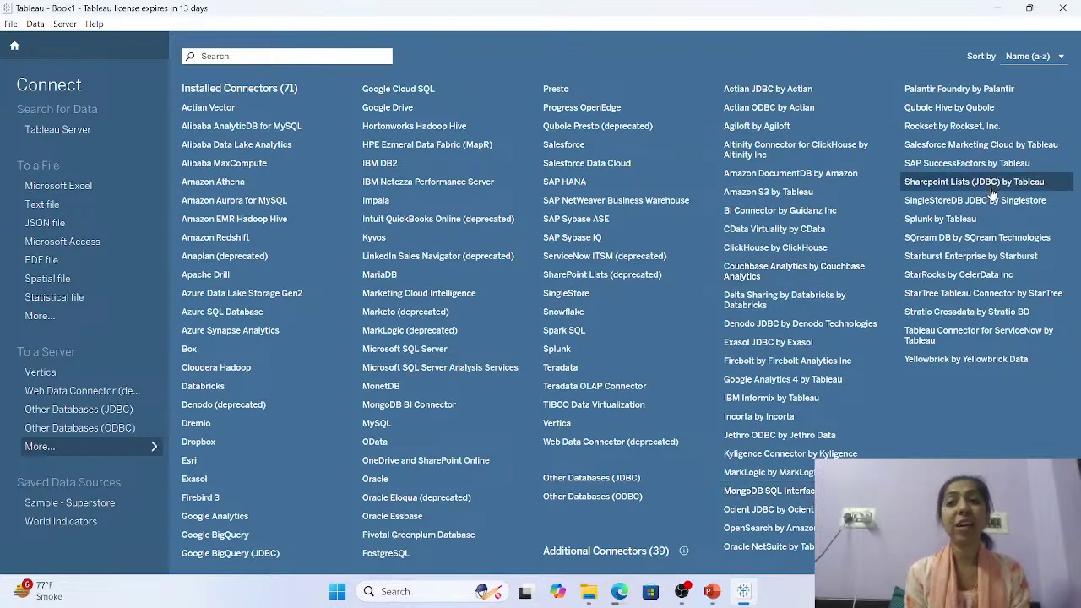
pyautogui.click(44, 318)
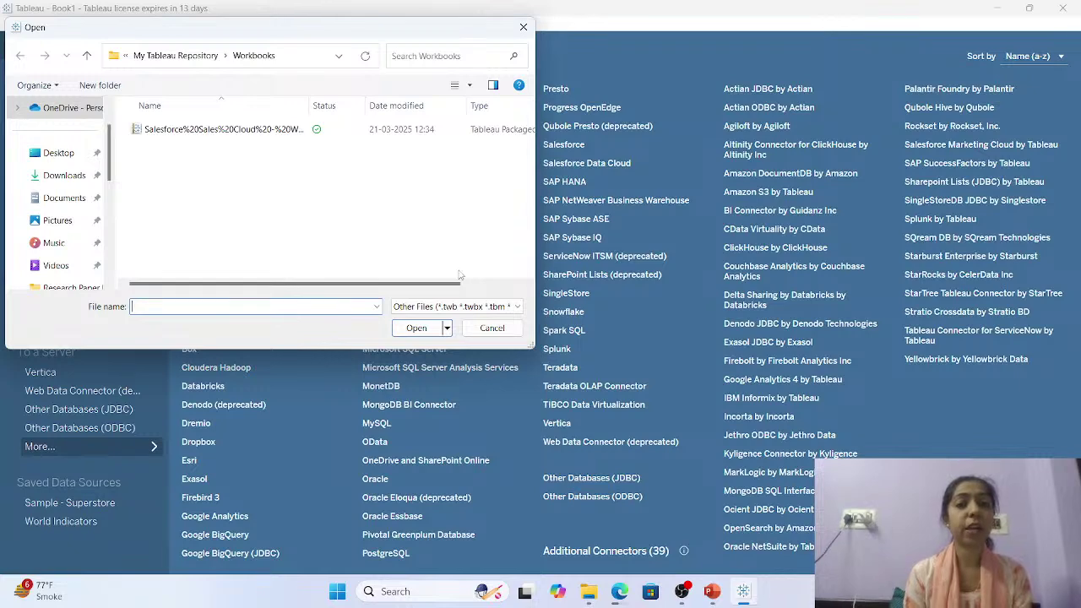
pyautogui.click(491, 328)
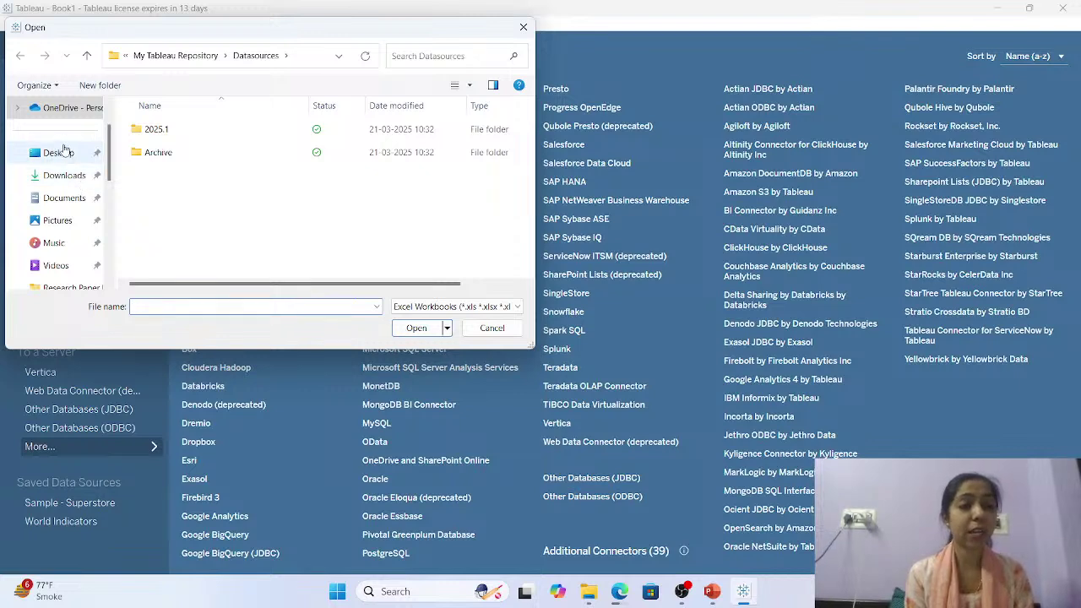
# Connect to the Excel workbook Employee.xlsx in the Downloads folder.
pyautogui.click(59, 152)
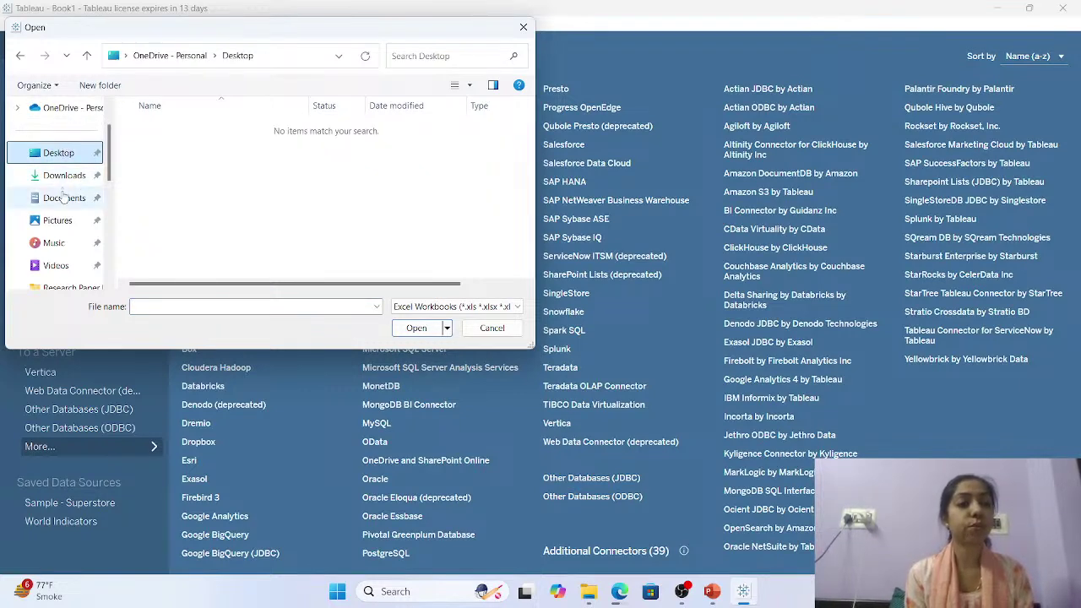
pyautogui.click(70, 180)
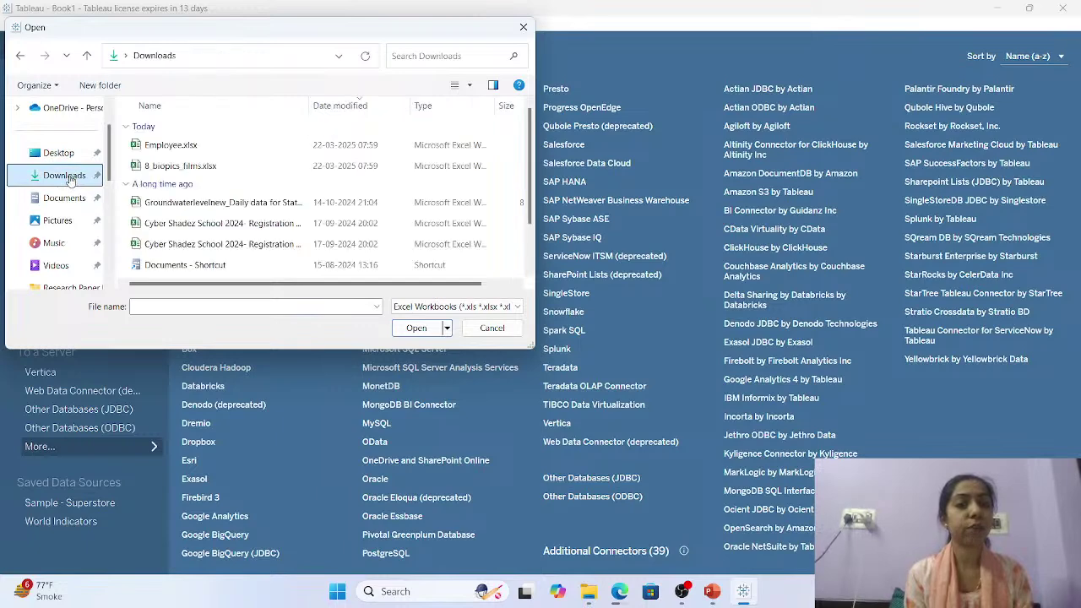
pyautogui.doubleClick(173, 145)
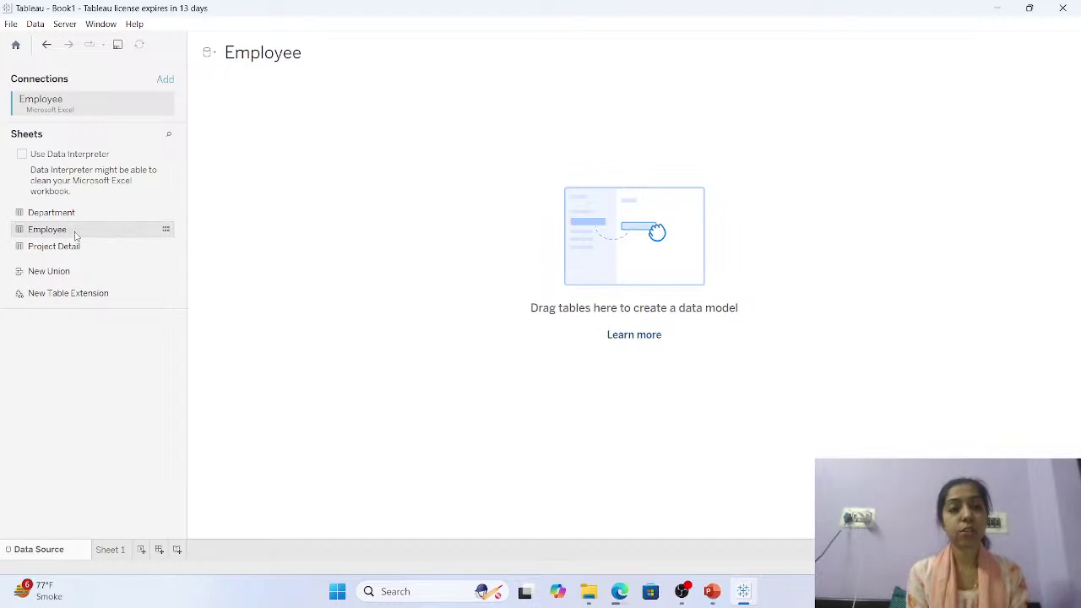
# Add the Employee sheet to the data model and relate the Department sheet to it.
pyautogui.moveTo(74, 236); pyautogui.dragTo(313, 179)
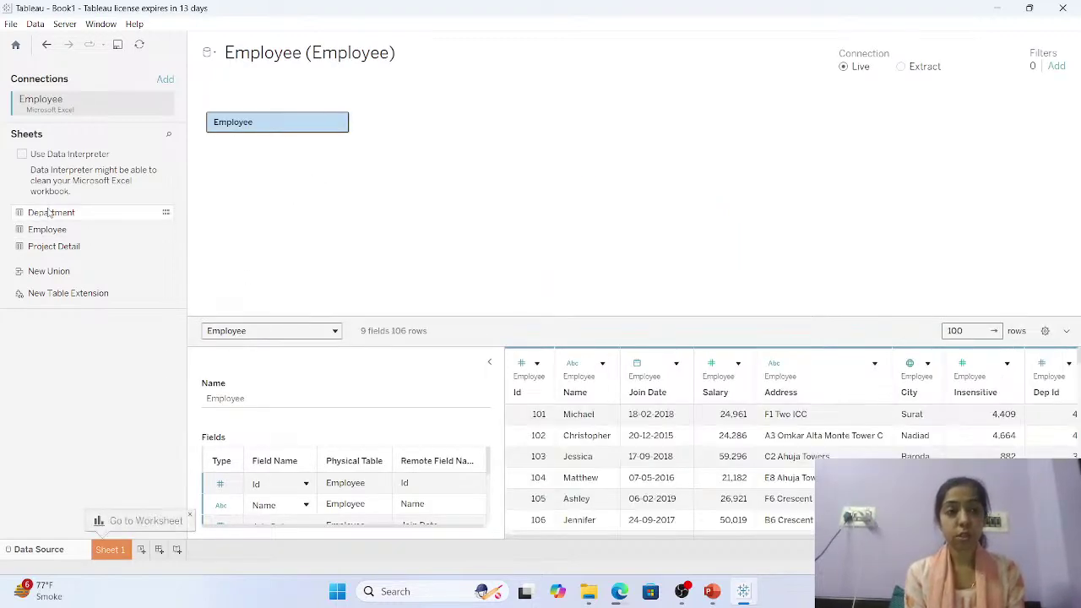
pyautogui.moveTo(50, 212); pyautogui.dragTo(402, 124)
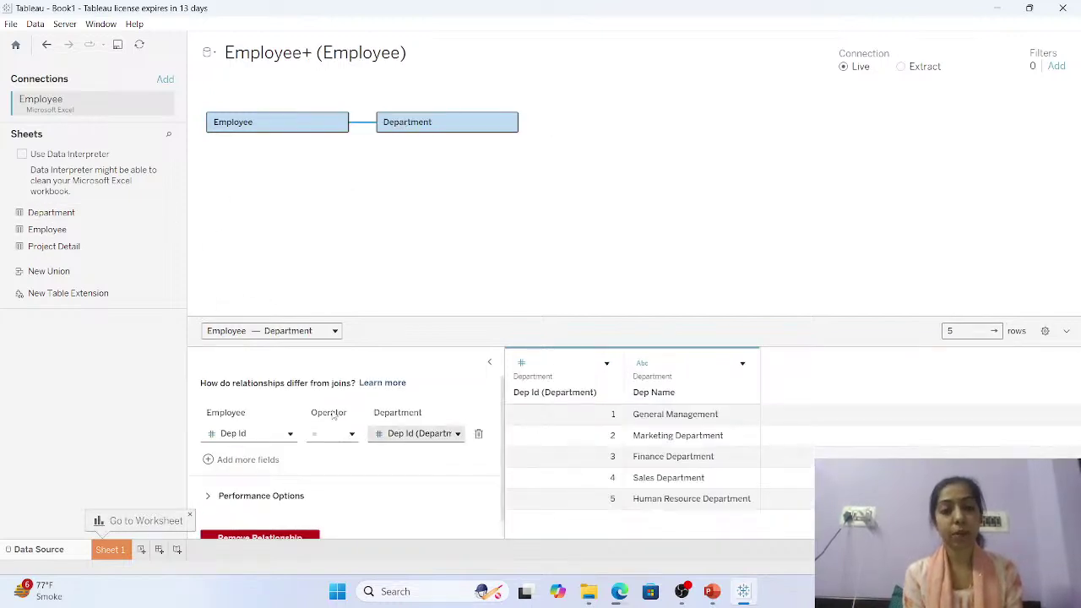
# Show the Employee logical table in the data preview and collapse its table details.
pyautogui.click(291, 332)
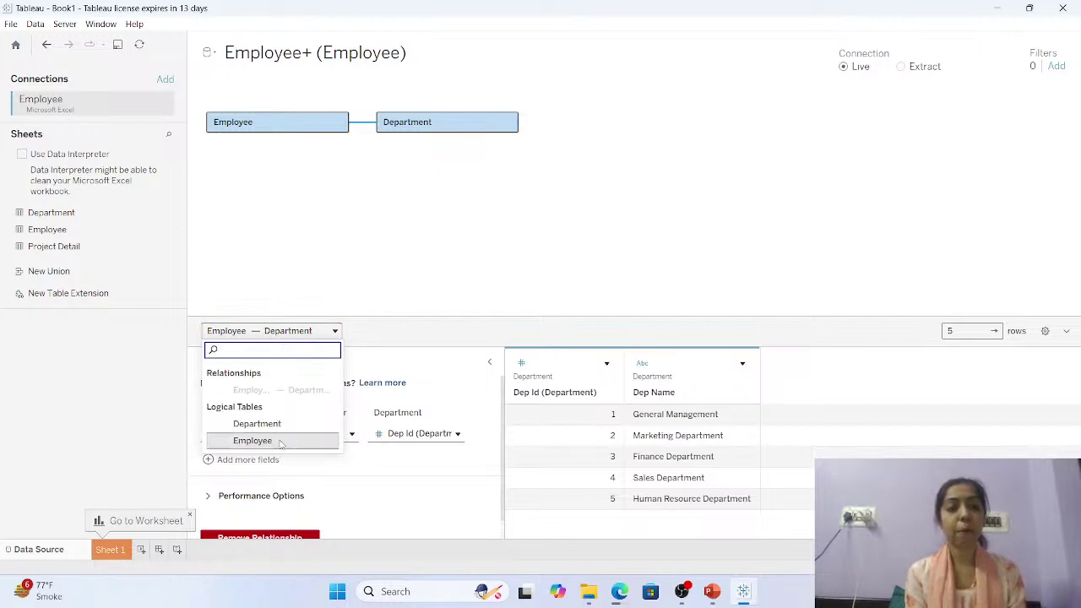
pyautogui.click(253, 440)
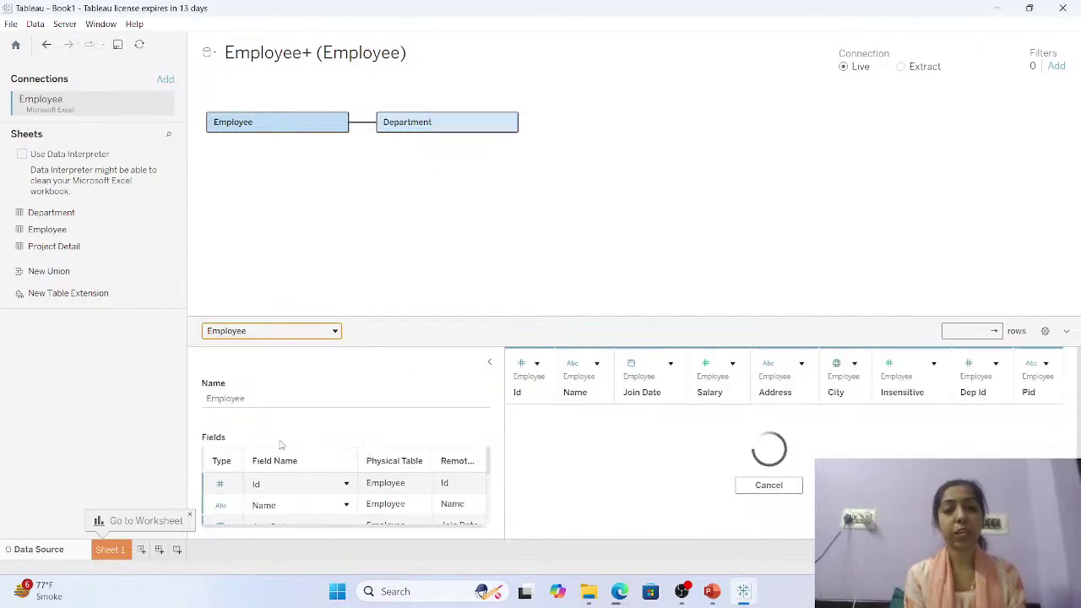
pyautogui.click(488, 364)
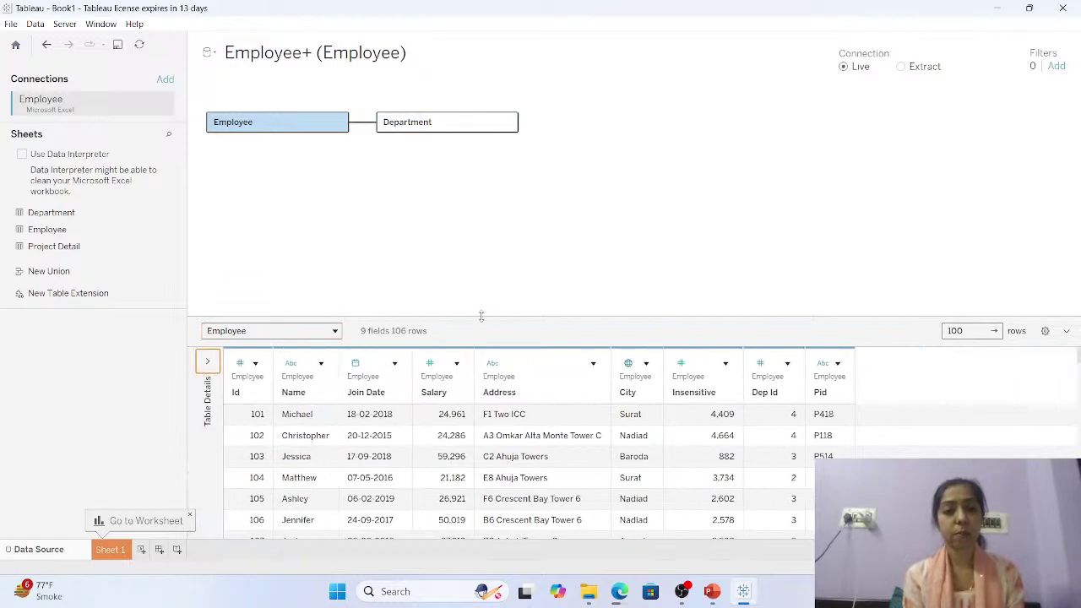
# Enlarge the data preview and review the Employee records down to the last rows.
pyautogui.moveTo(480, 315); pyautogui.dragTo(502, 165)
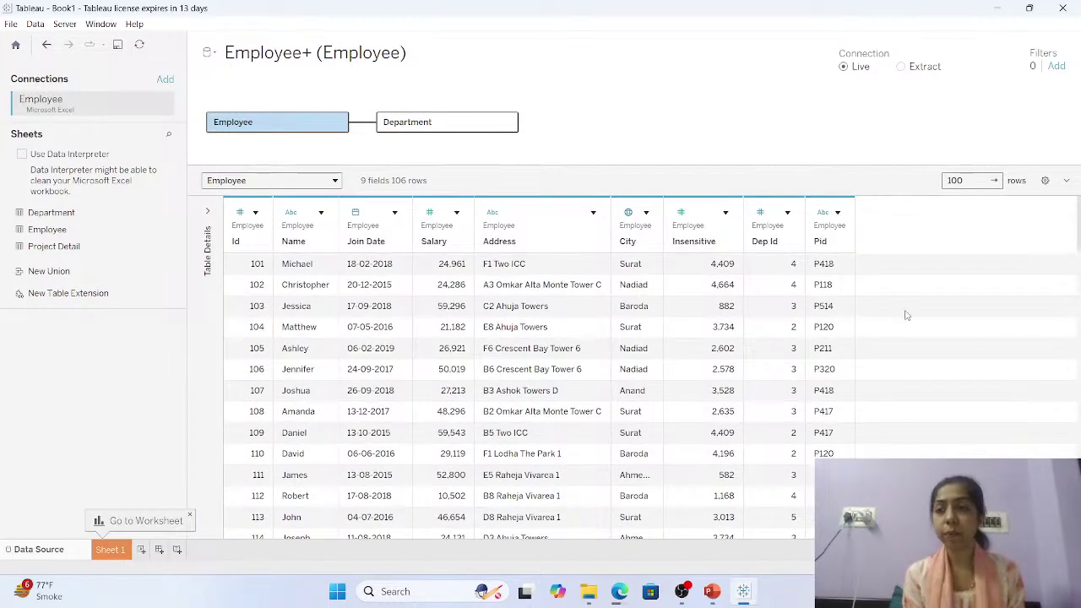
pyautogui.moveTo(1077, 223); pyautogui.dragTo(1077, 514)
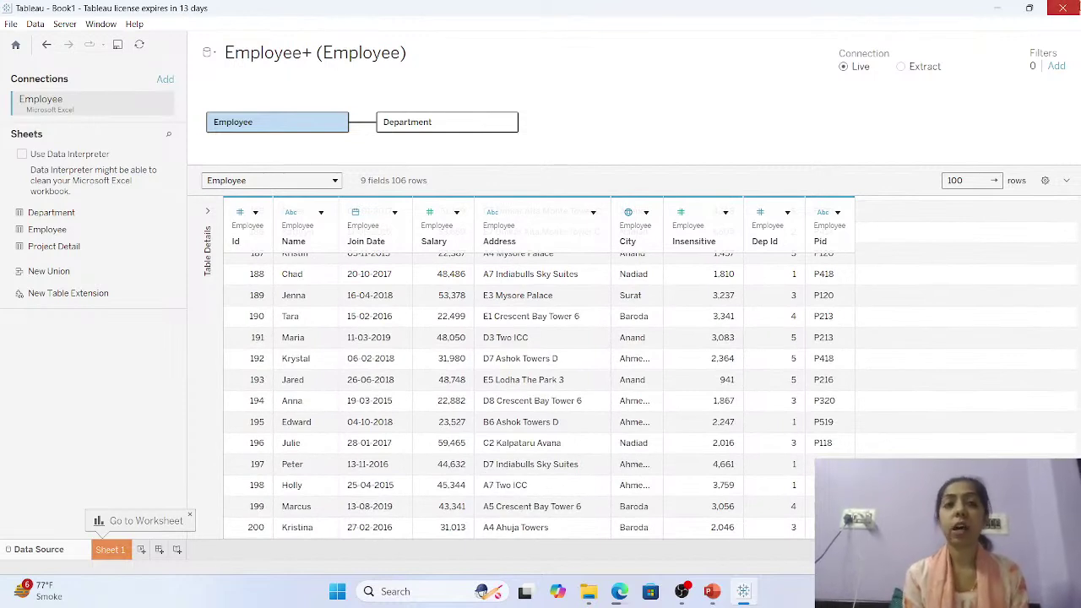
# Close the workbook without saving, relaunch Tableau 2025.1 and continue the trial.
pyautogui.click(1063, 8)
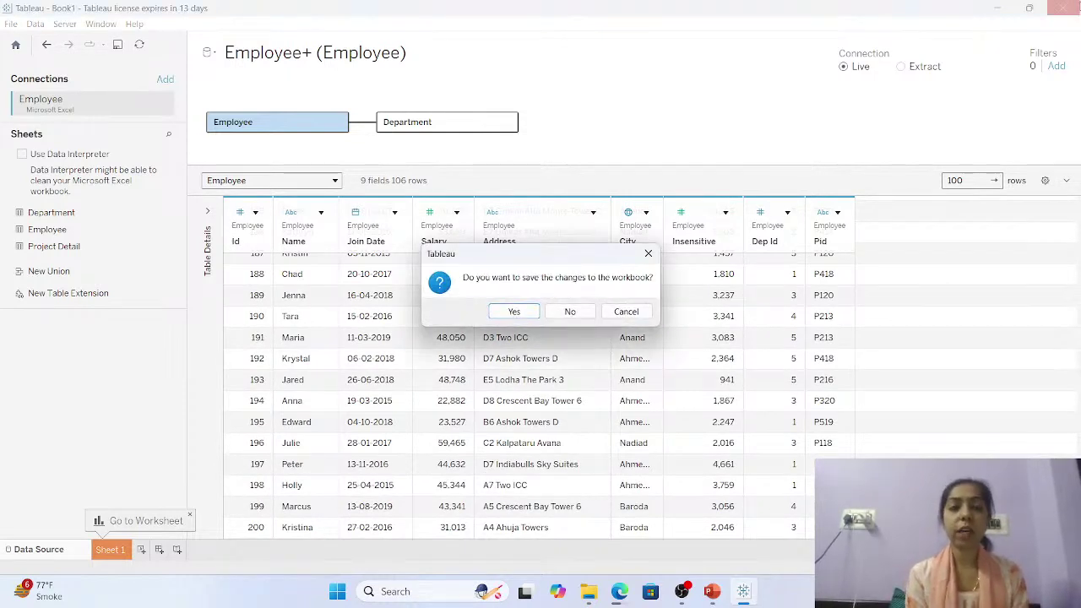
pyautogui.click(569, 312)
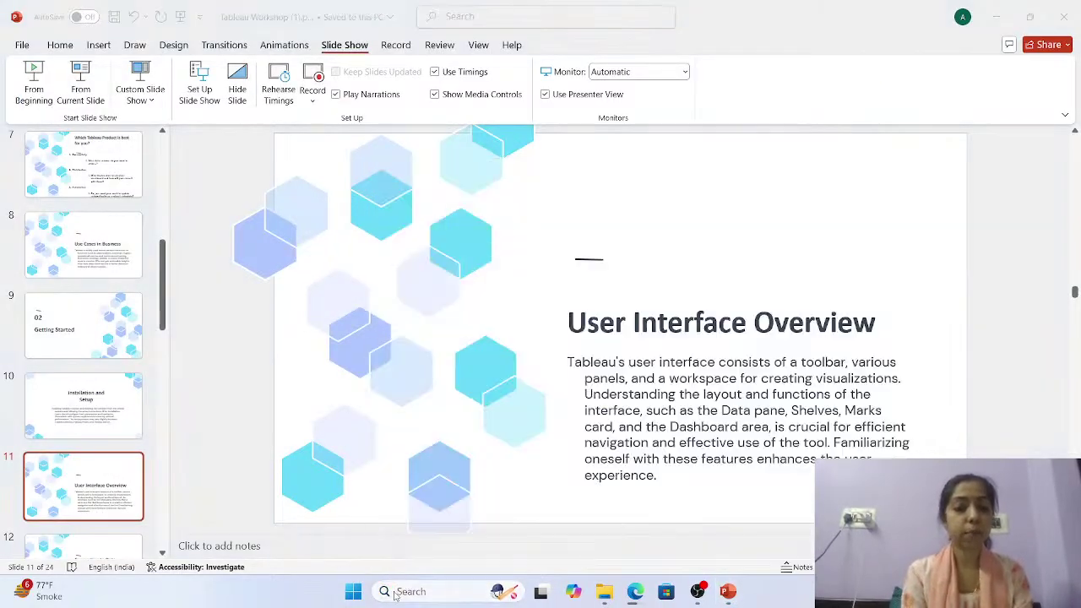
pyautogui.click(394, 592)
pyautogui.write('ta')
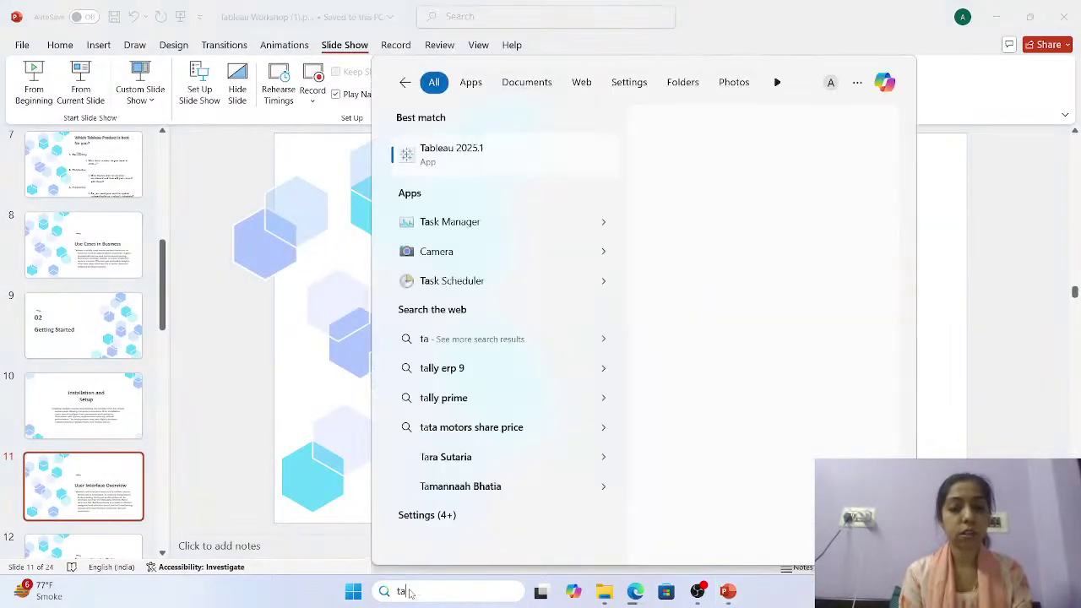
pyautogui.write('ble')
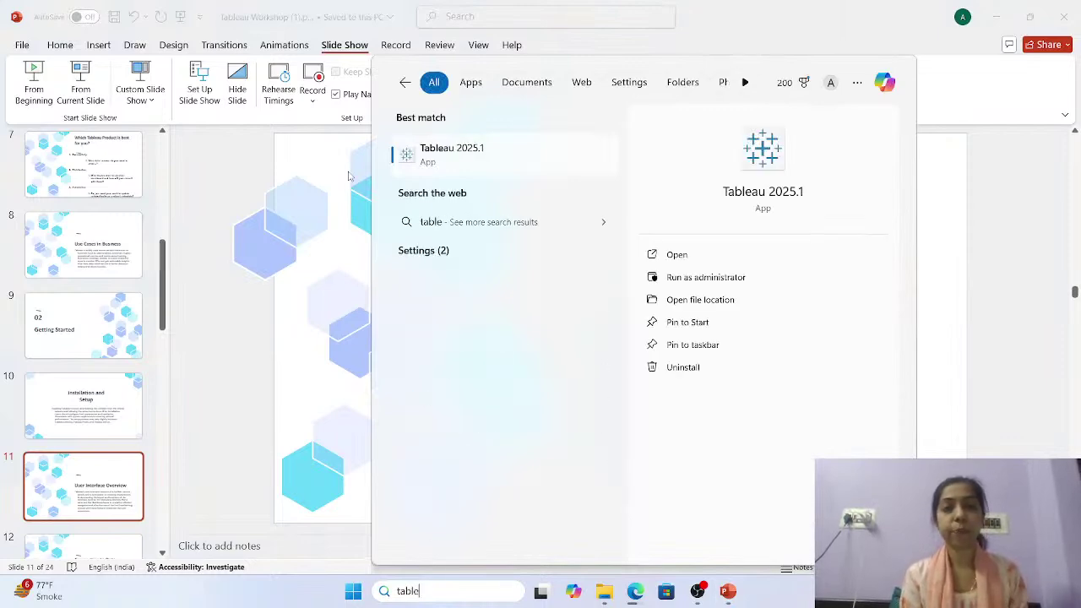
pyautogui.click(459, 161)
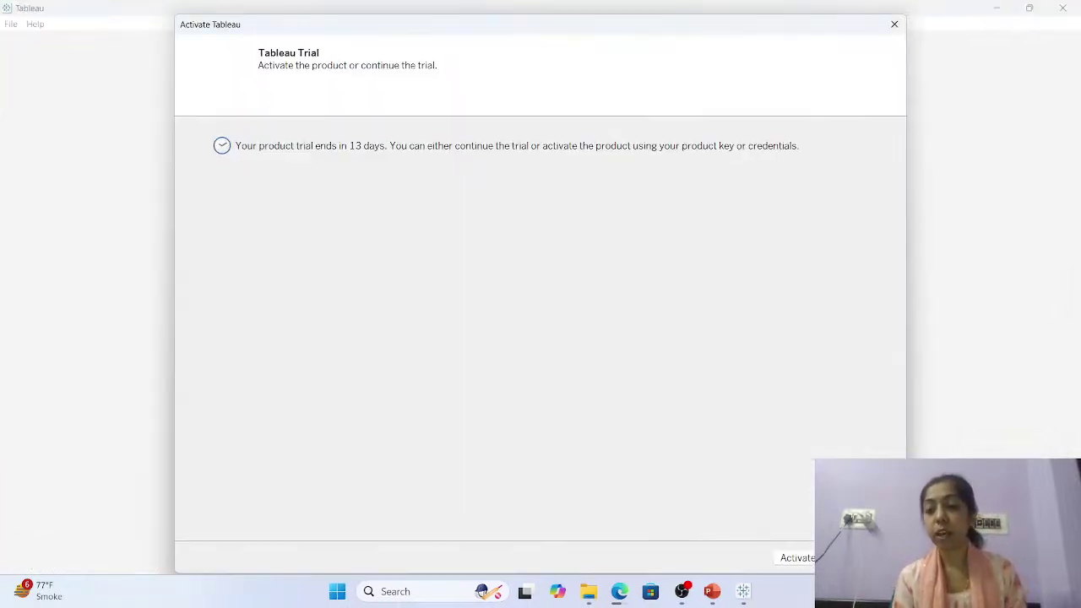
pyautogui.press('Return')
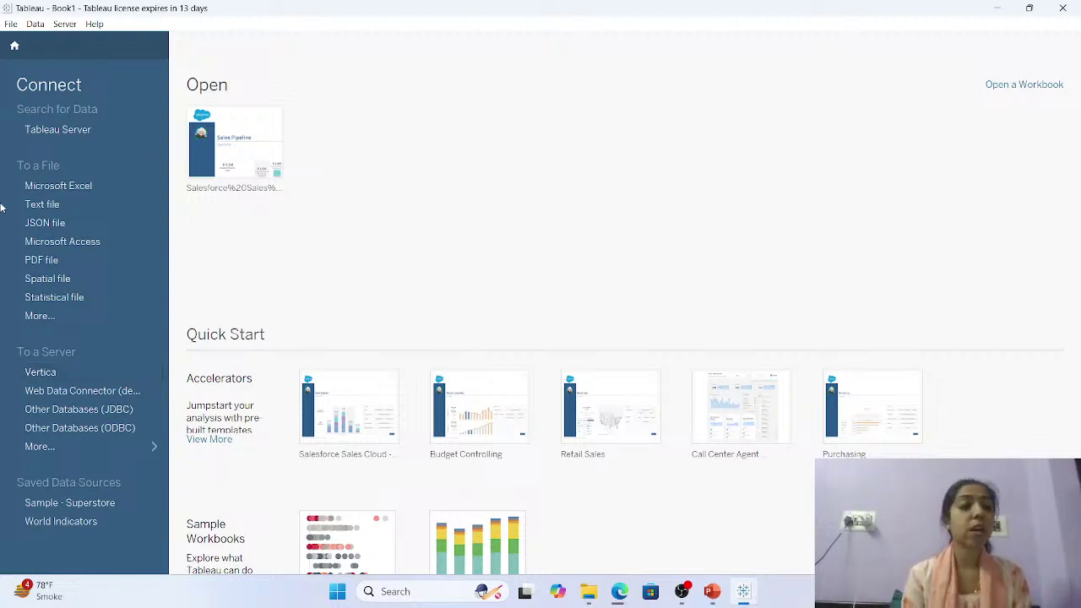
# Connect to the saved Sample - Superstore data source and show its Orders table in an enlarged data preview with table details collapsed.
pyautogui.click(75, 502)
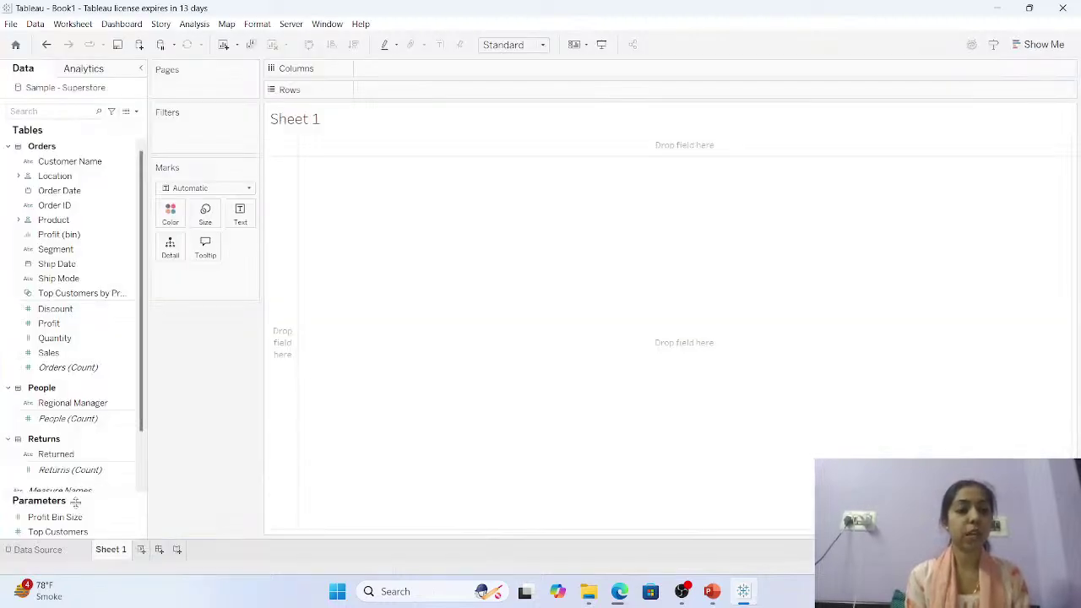
pyautogui.click(26, 551)
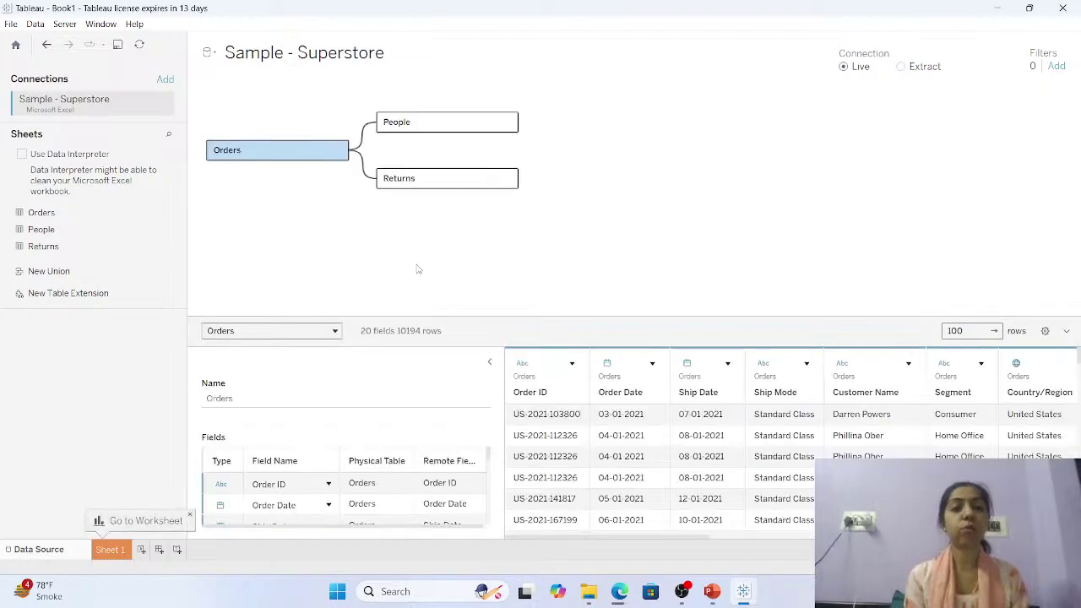
pyautogui.click(489, 362)
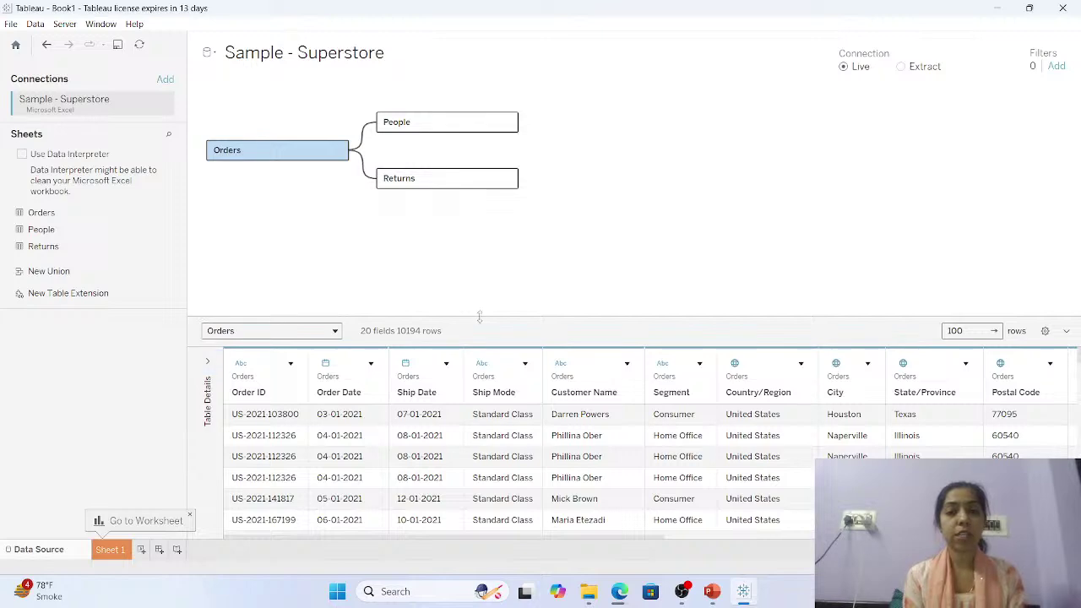
pyautogui.moveTo(488, 249); pyautogui.dragTo(502, 181)
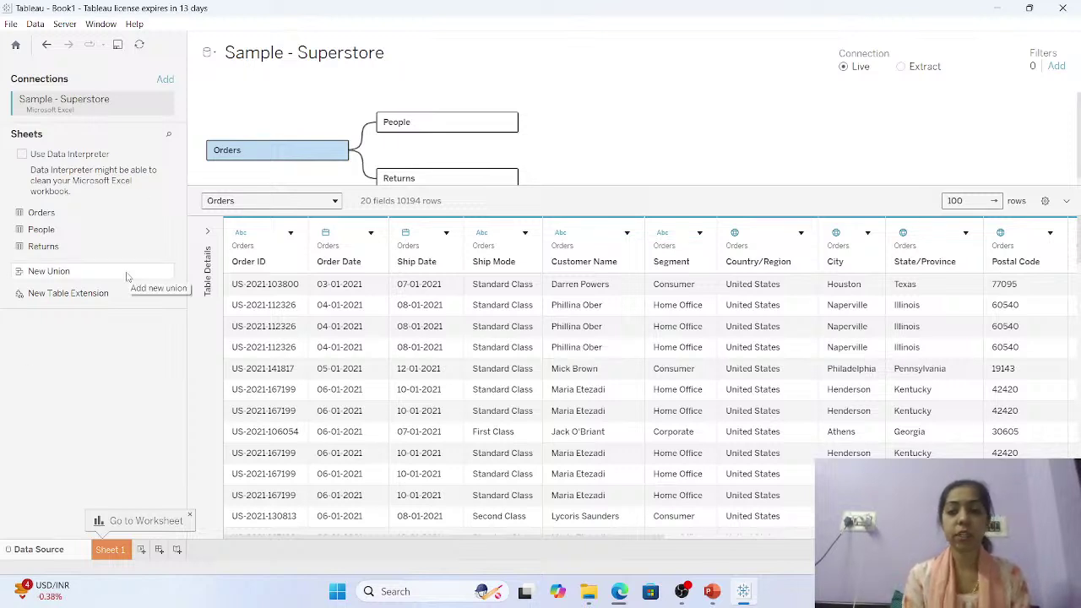
# Add a second worksheet to the workbook, return to Sheet 1 and examine the fields of its tables.
pyautogui.click(110, 553)
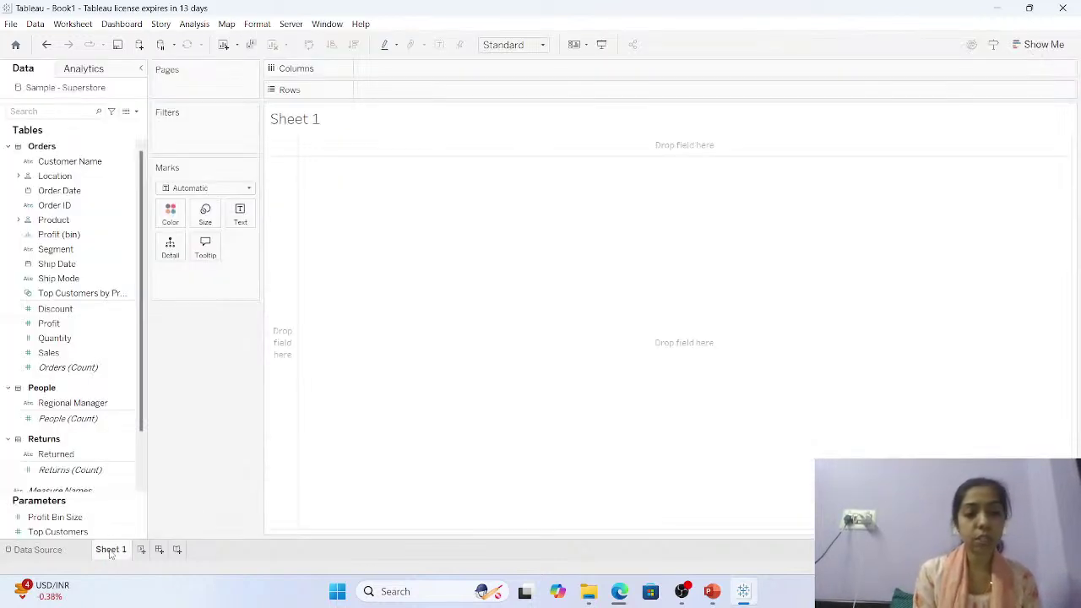
pyautogui.click(141, 550)
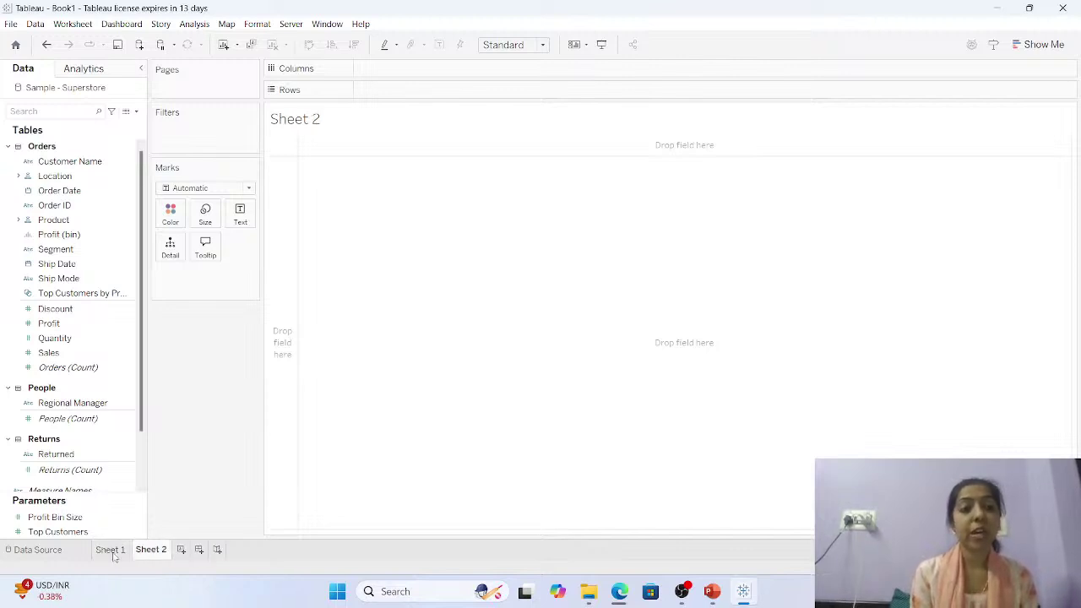
pyautogui.click(113, 555)
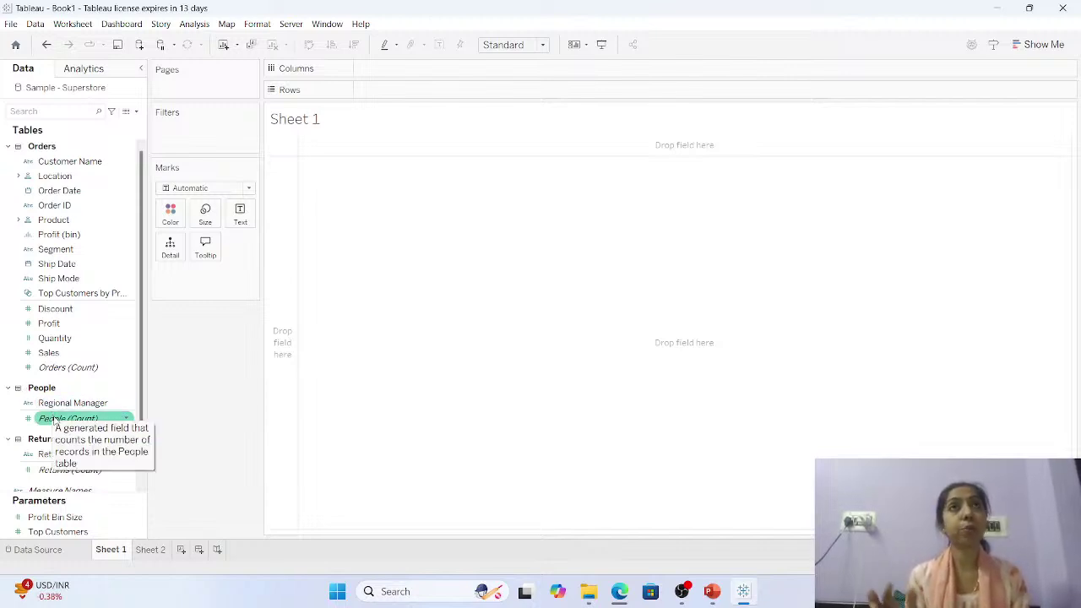
pyautogui.scroll(-2, 55, 419)
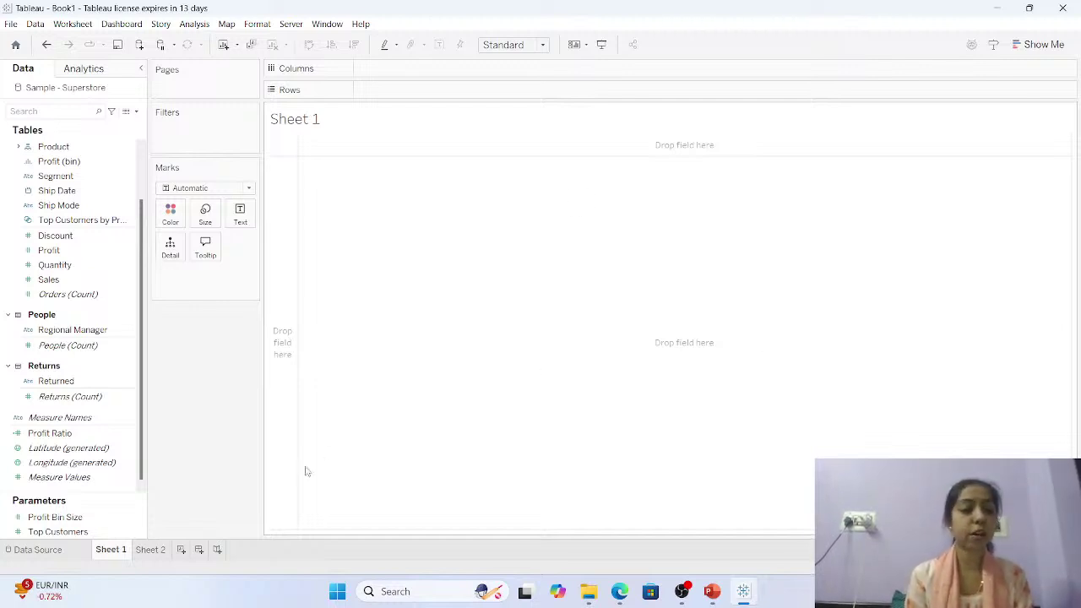
# Examine the data type and role options of Order ID, Ship Date and Country/Region on the data source page, and the Segment field's options.
pyautogui.click(38, 550)
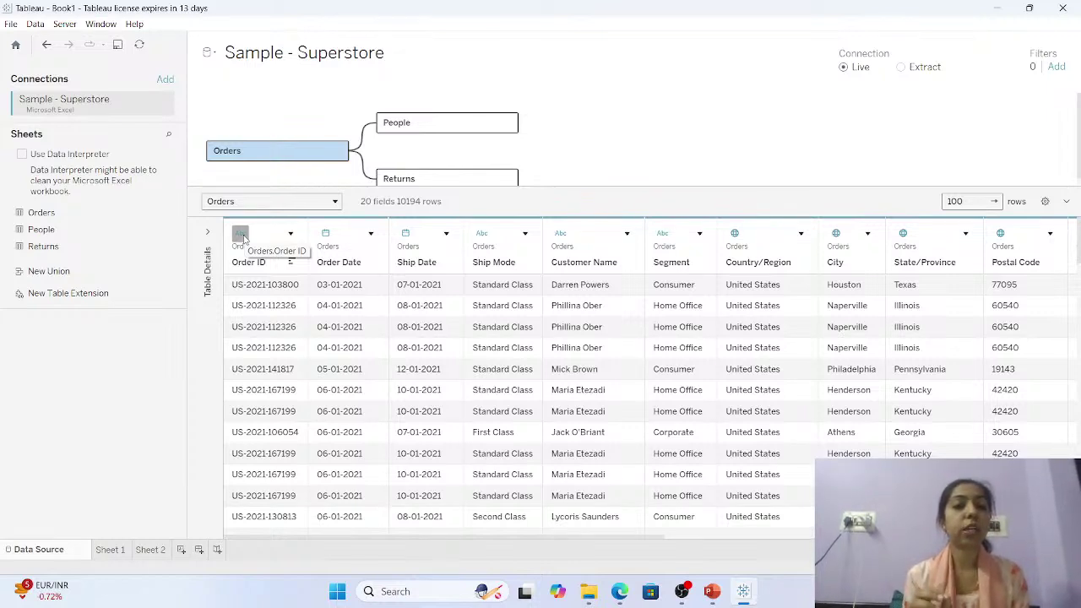
pyautogui.click(241, 235)
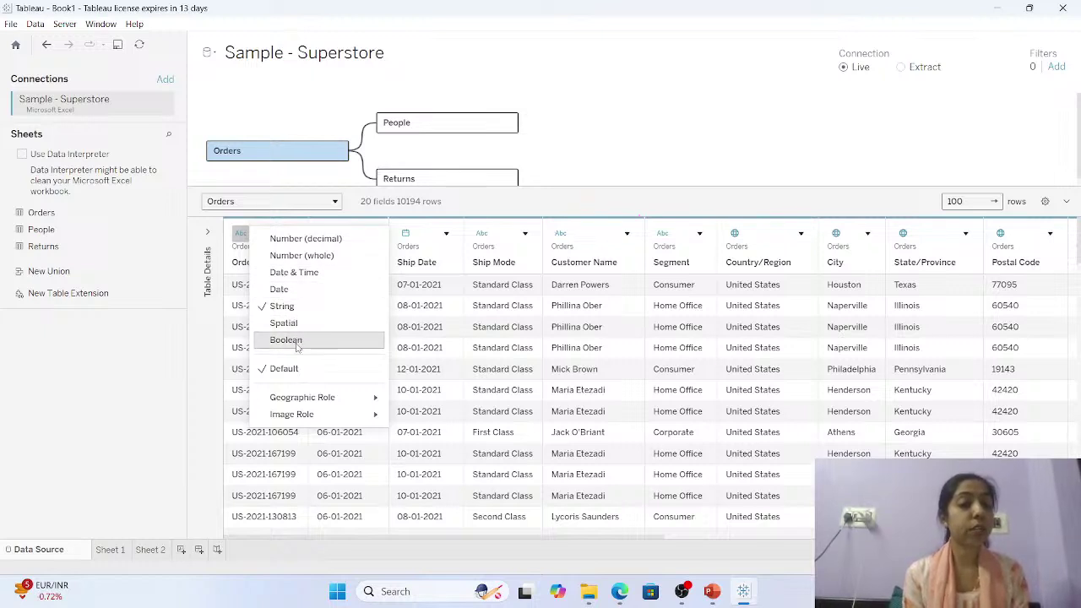
pyautogui.moveTo(307, 402)
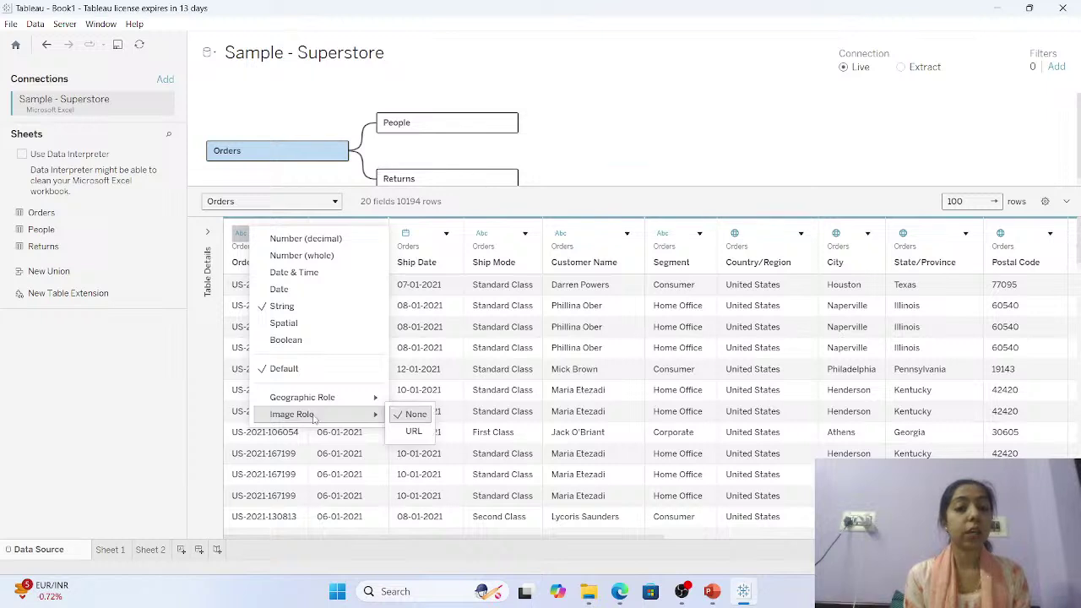
pyautogui.click(407, 236)
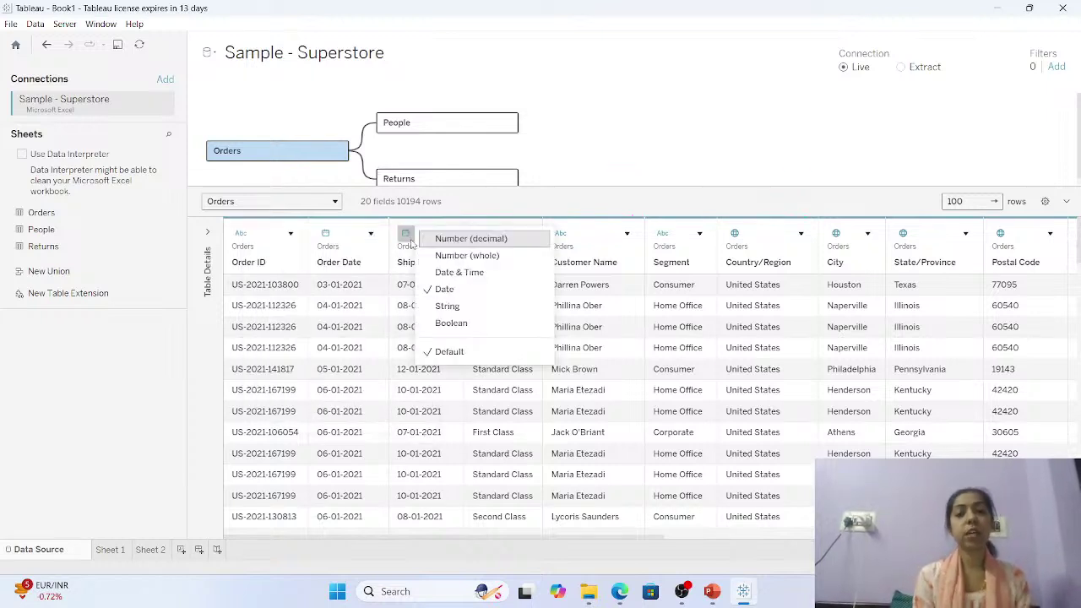
pyautogui.click(736, 234)
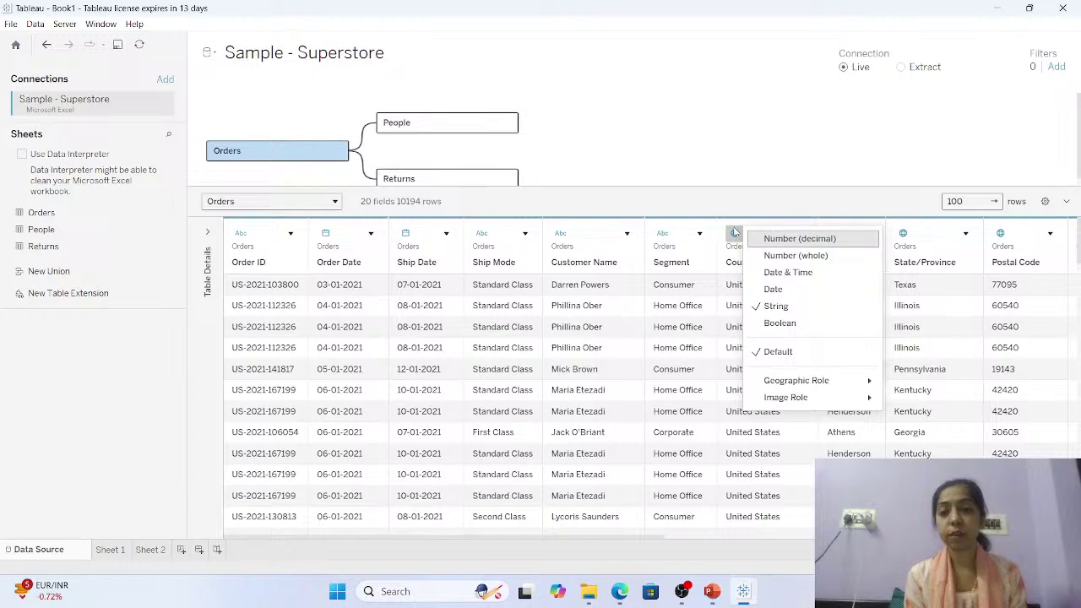
pyautogui.moveTo(824, 380)
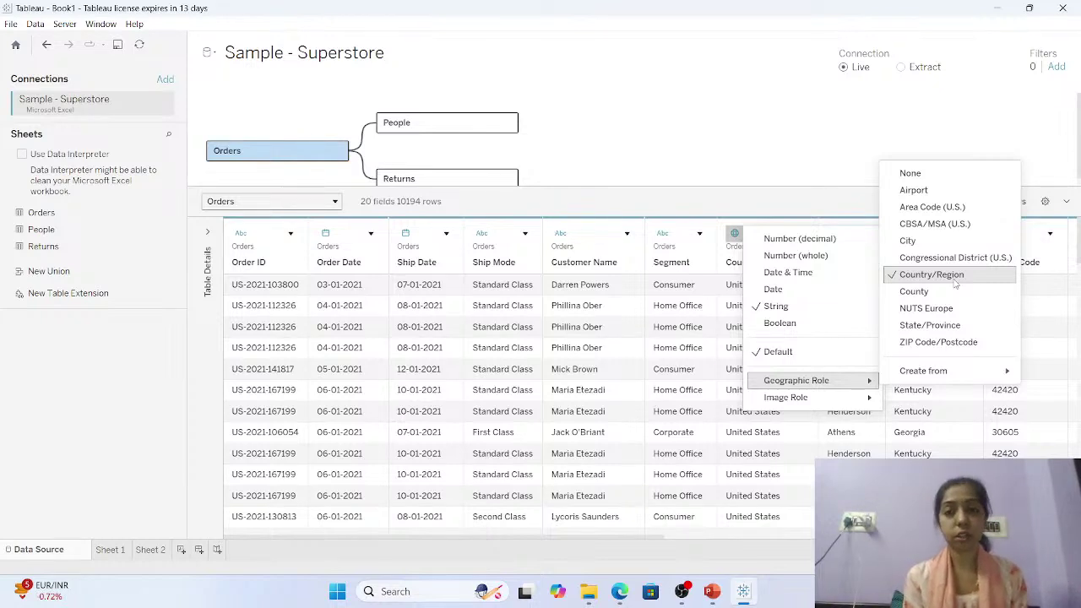
pyautogui.click(701, 235)
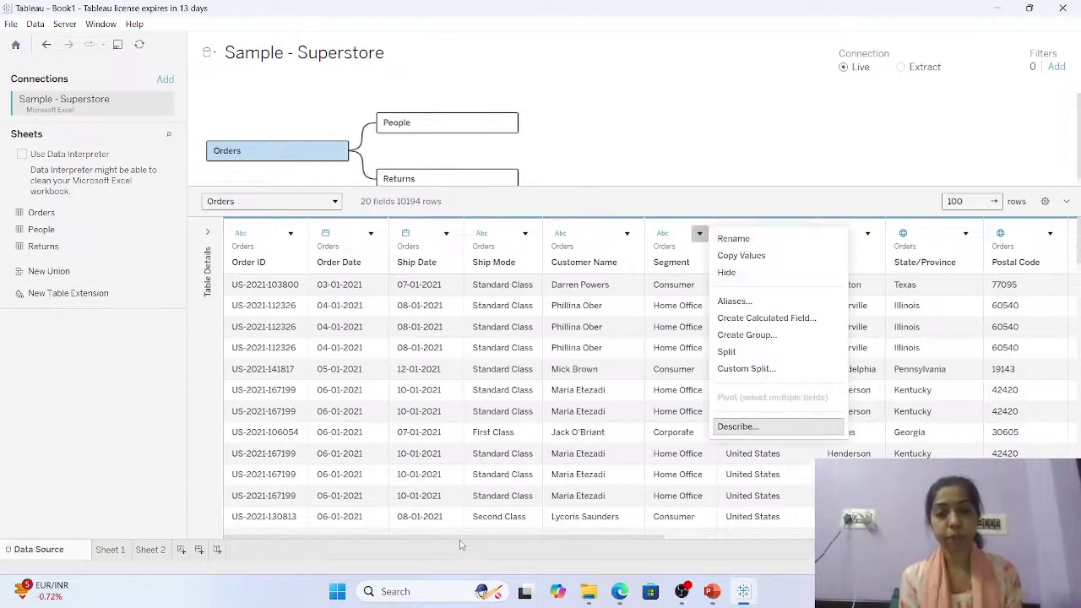
# Change the Discount field's data type to Number (whole), and set it back to Number (decimal).
pyautogui.moveTo(460, 538); pyautogui.dragTo(875, 538)
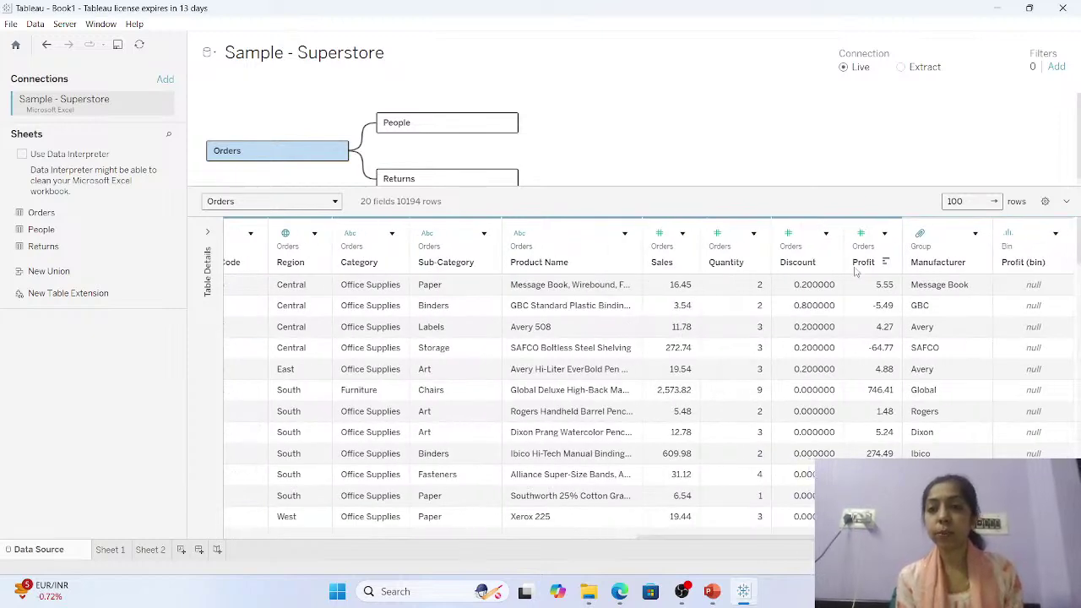
pyautogui.click(788, 234)
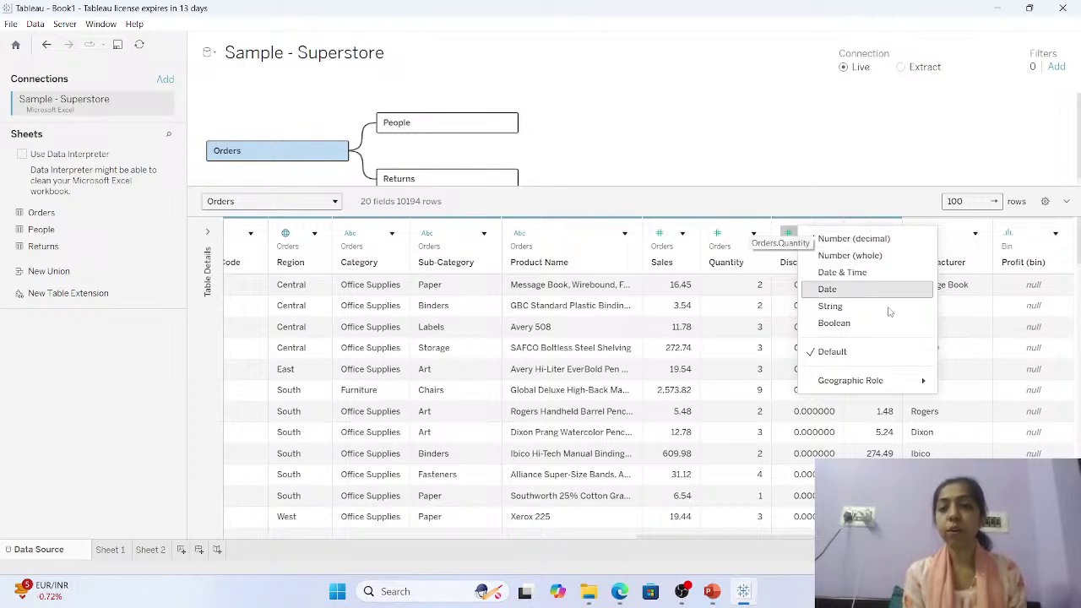
pyautogui.click(849, 255)
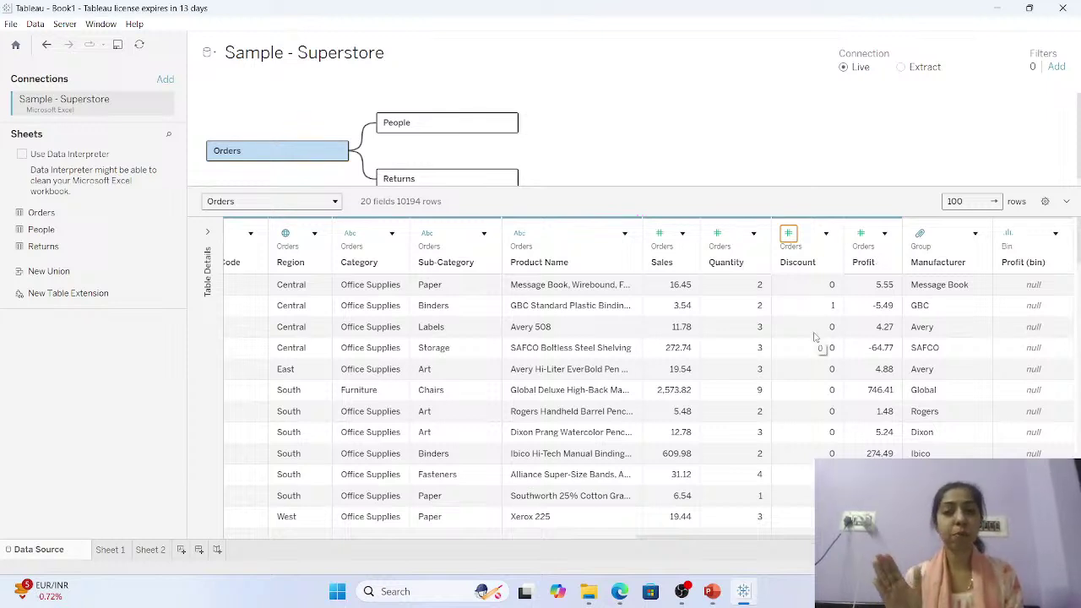
pyautogui.click(788, 233)
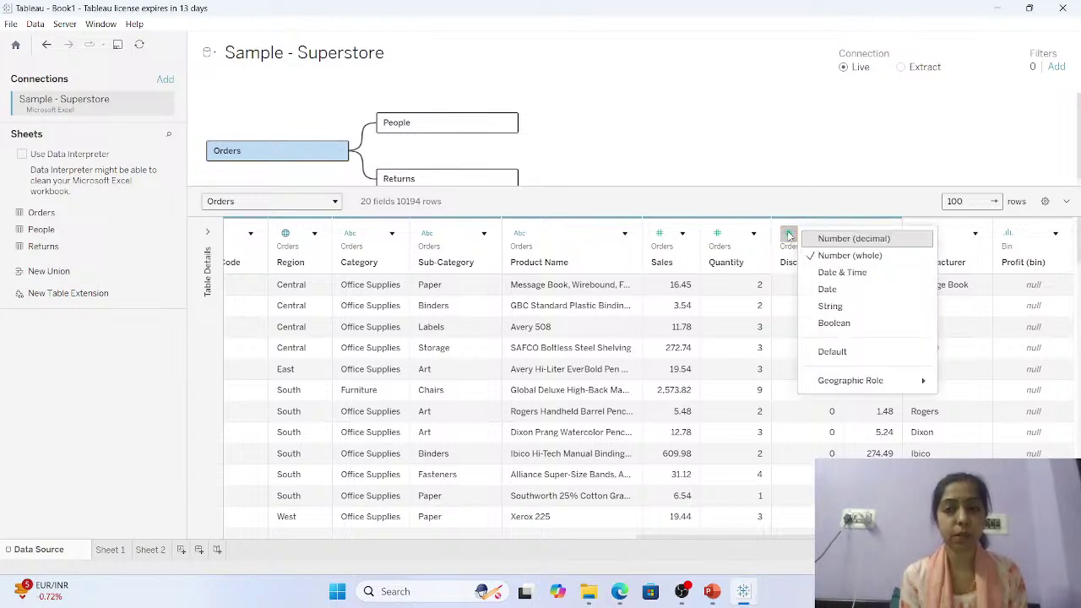
pyautogui.click(836, 238)
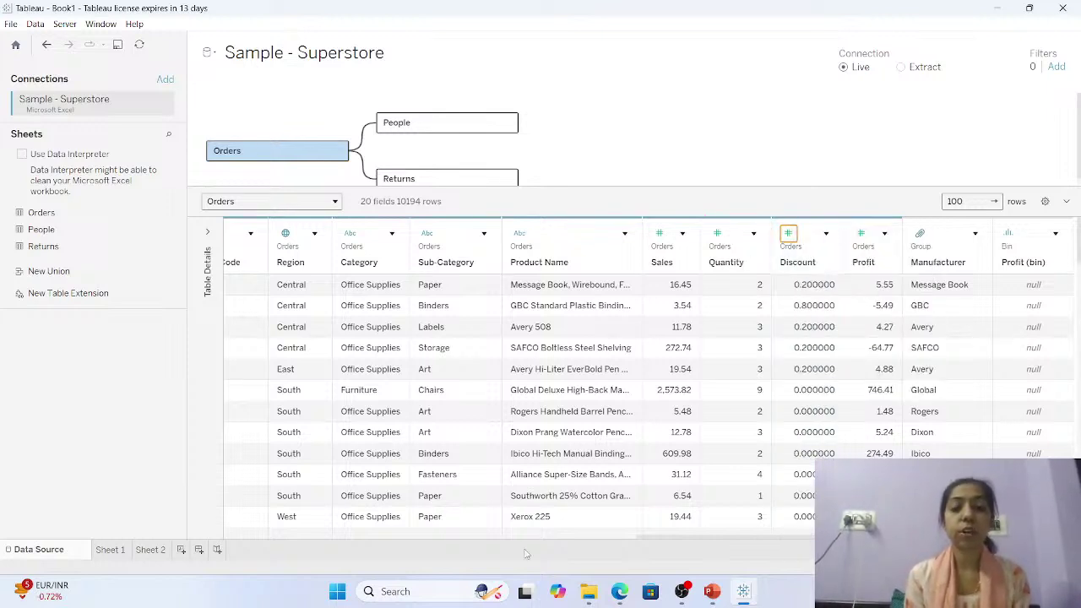
# Set the Ship Date field's data type to Date & Time and widen its column to fit the full values.
pyautogui.click(485, 541)
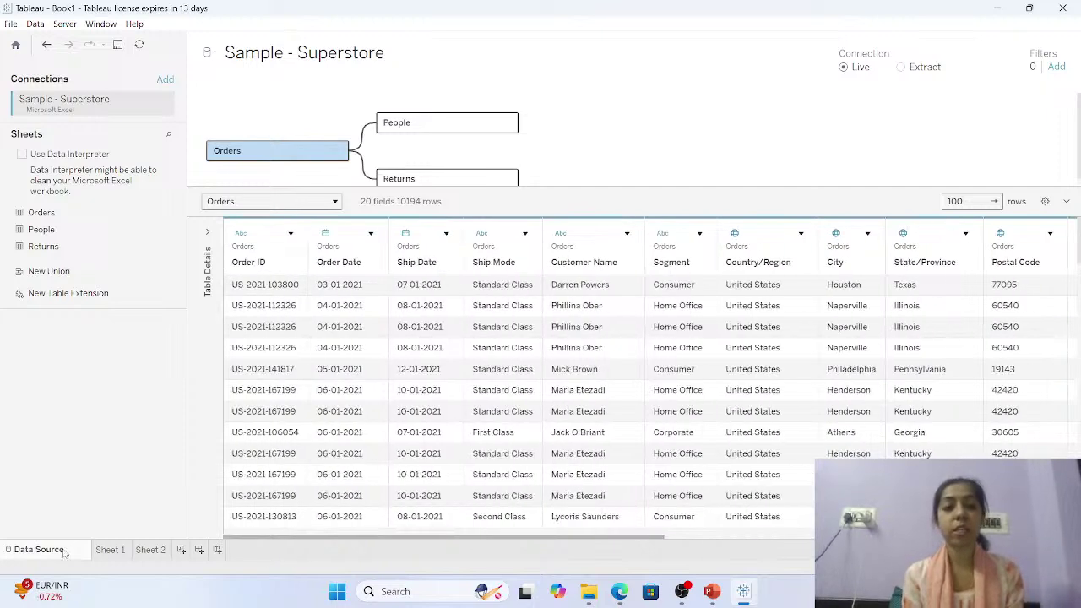
pyautogui.click(406, 234)
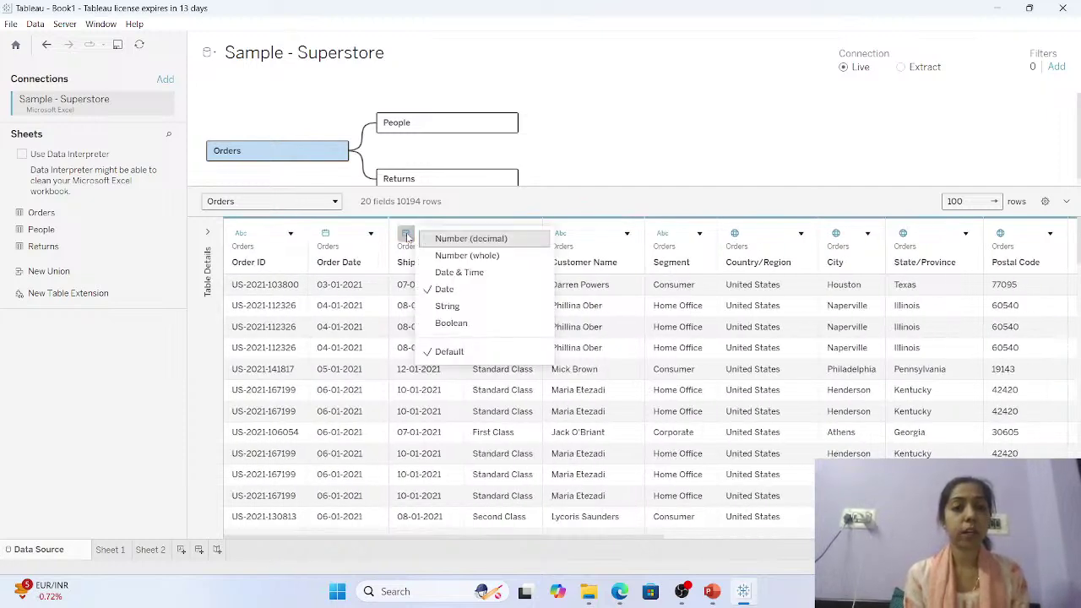
pyautogui.click(477, 275)
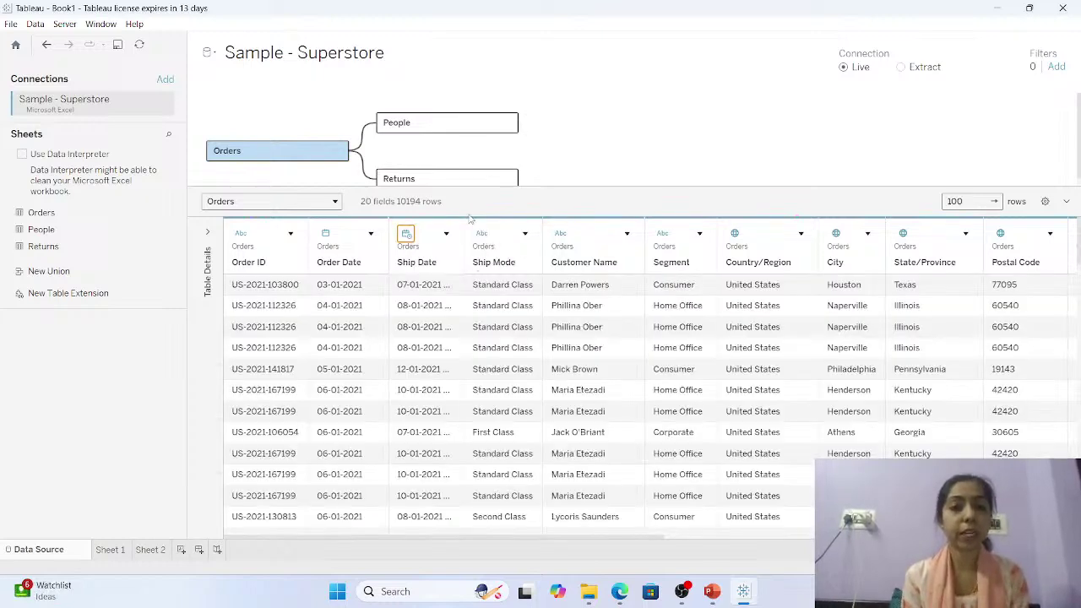
pyautogui.moveTo(479, 220); pyautogui.dragTo(571, 228)
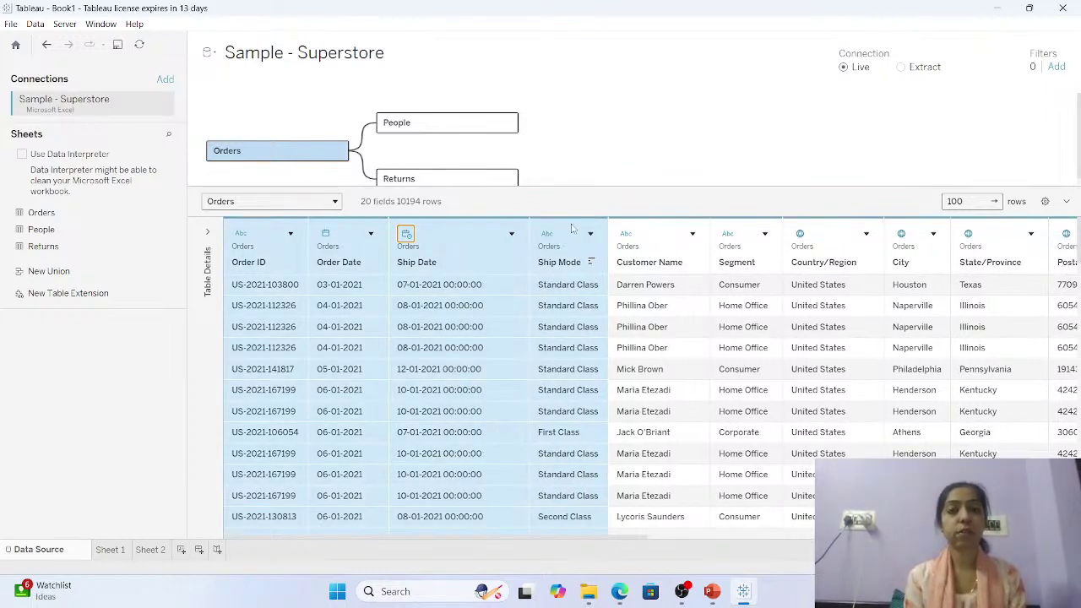
pyautogui.moveTo(527, 225); pyautogui.dragTo(494, 223)
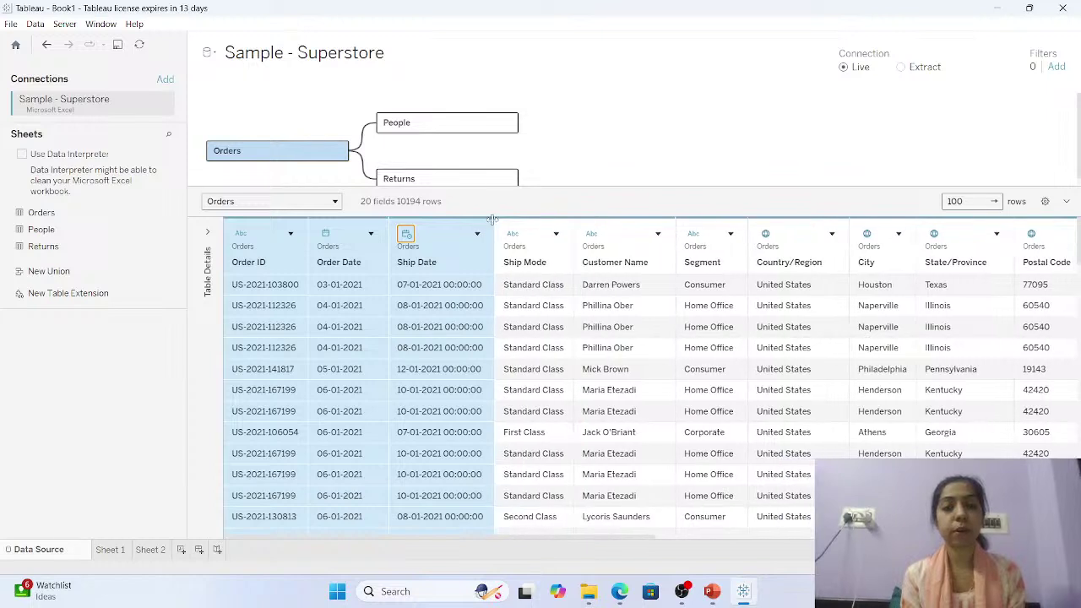
# Try to set the data type of the selected Order ID, Order Date and Ship Date columns to Date.
pyautogui.click(406, 235)
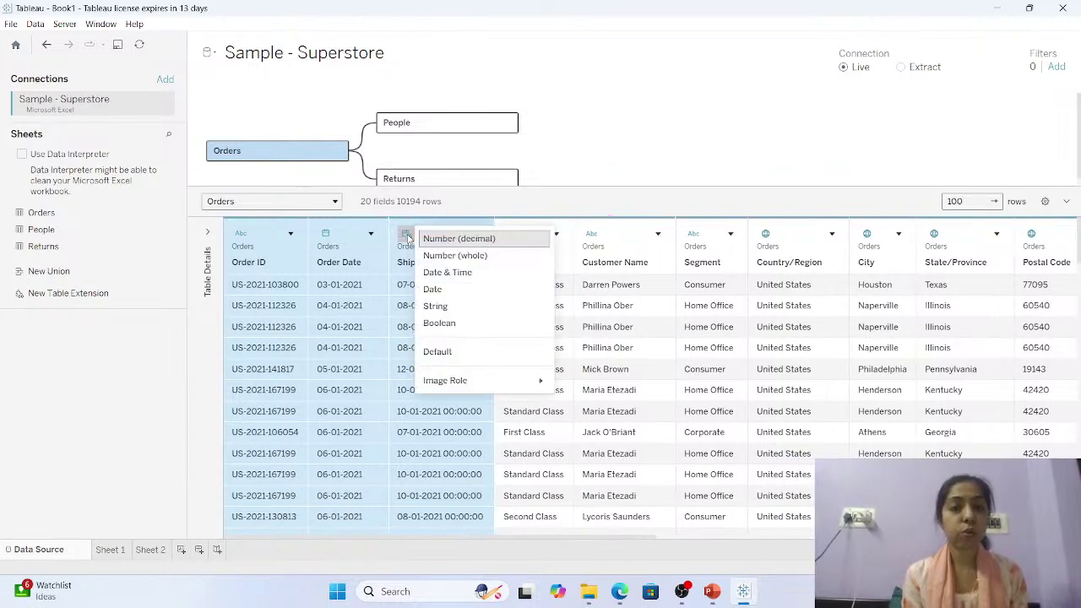
pyautogui.click(447, 289)
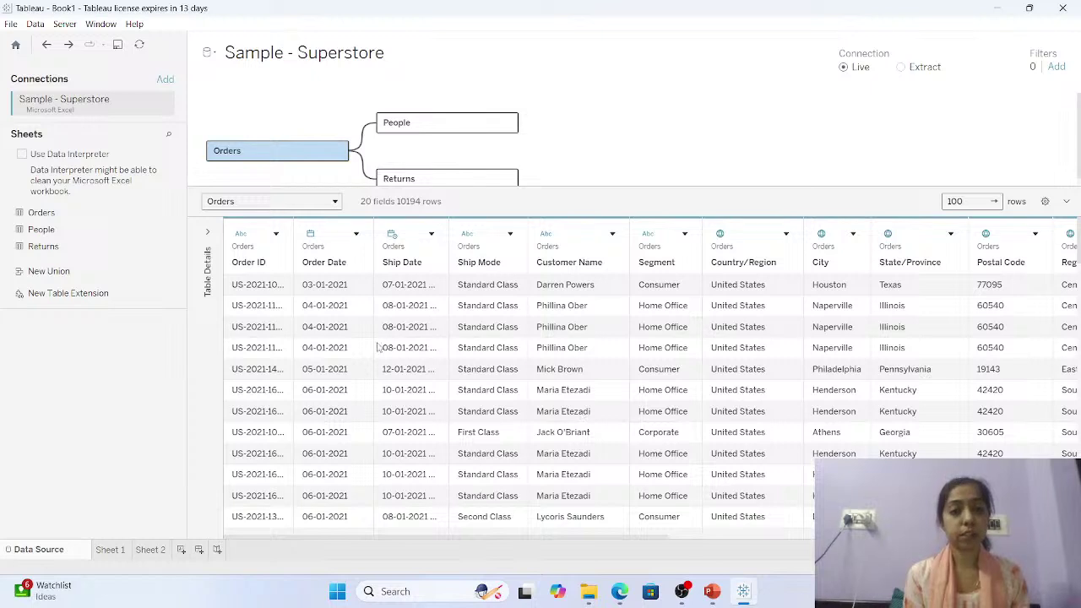
# Try to set the alias of the first Order ID member to A and look through the remaining members.
pyautogui.click(276, 235)
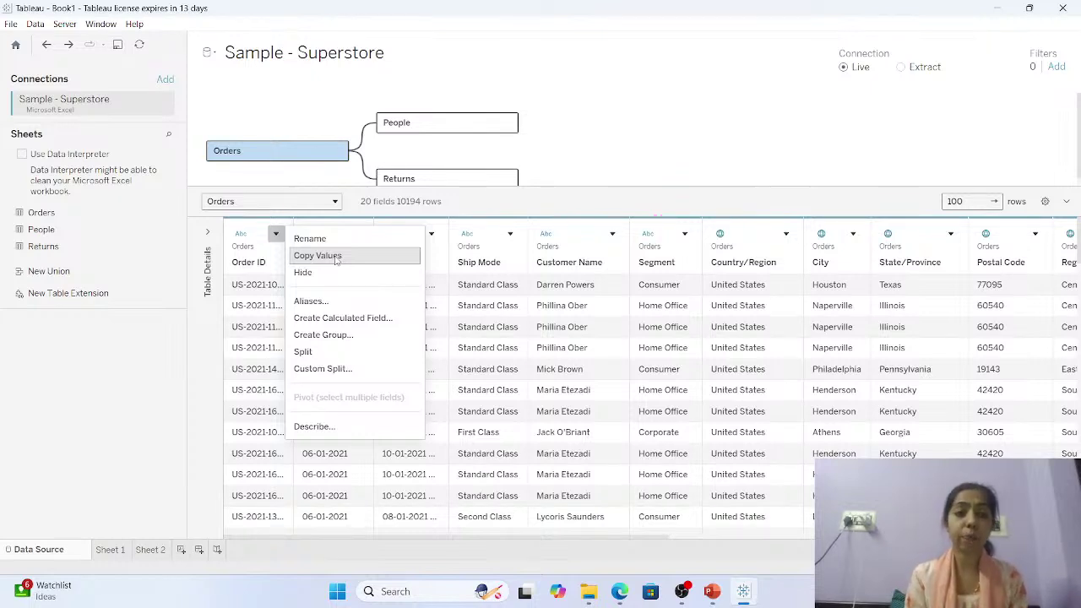
pyautogui.click(320, 306)
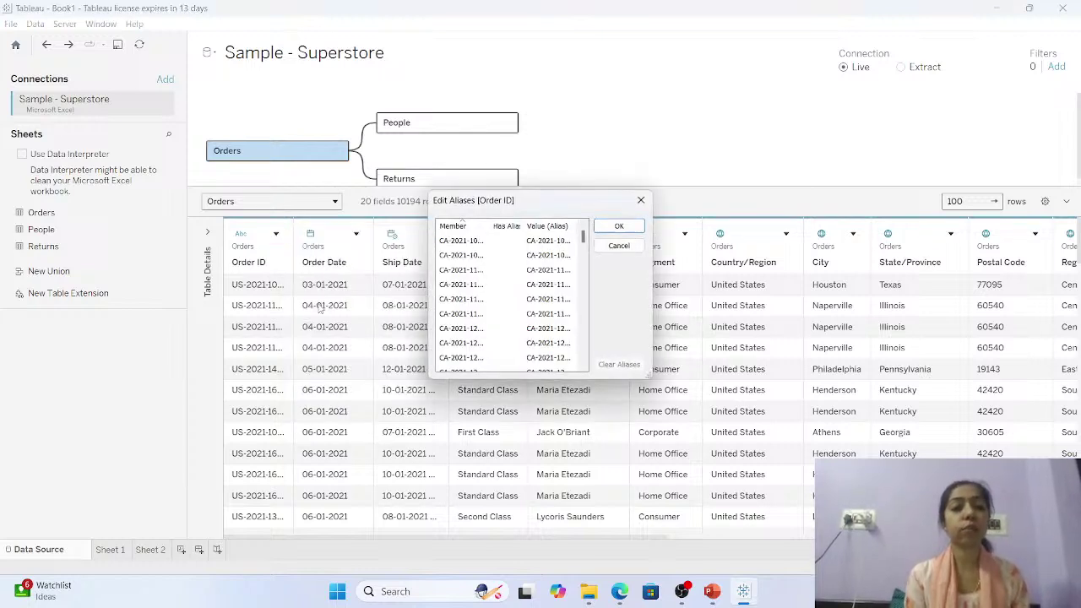
pyautogui.click(485, 260)
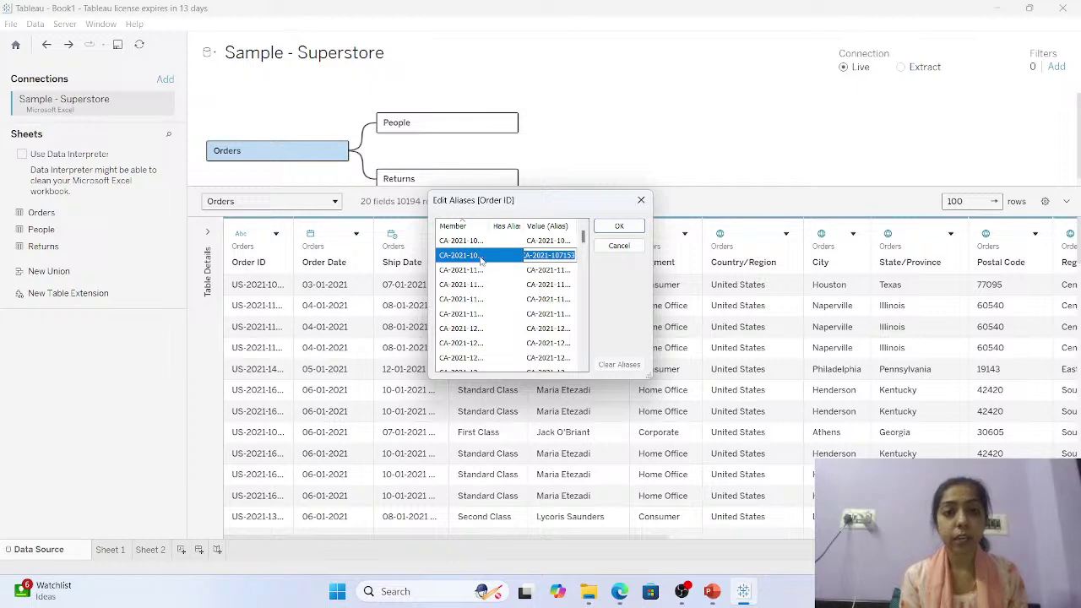
pyautogui.click(472, 242)
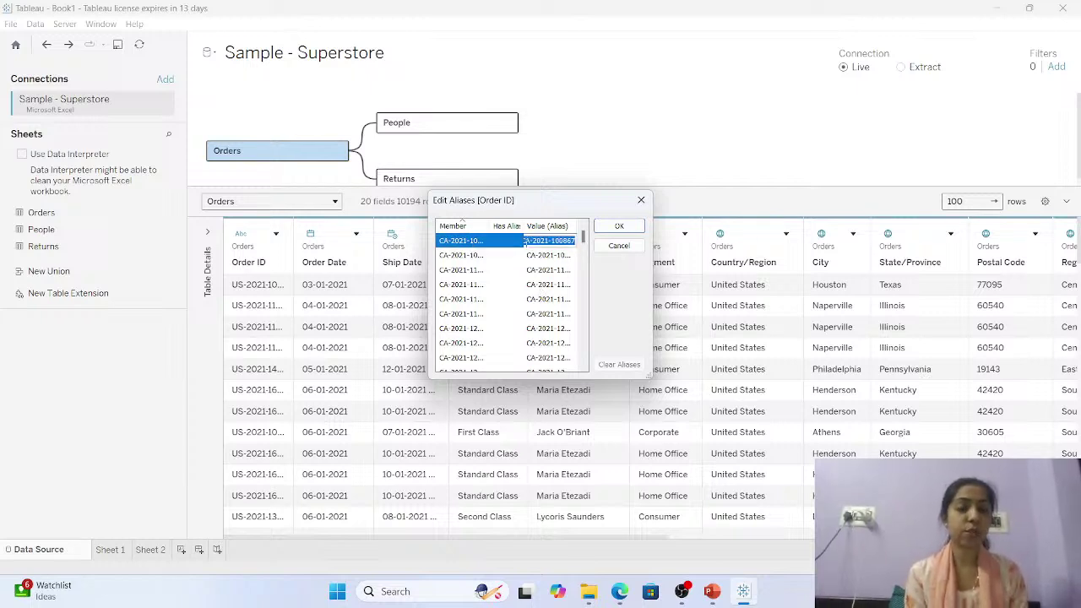
pyautogui.doubleClick(540, 241)
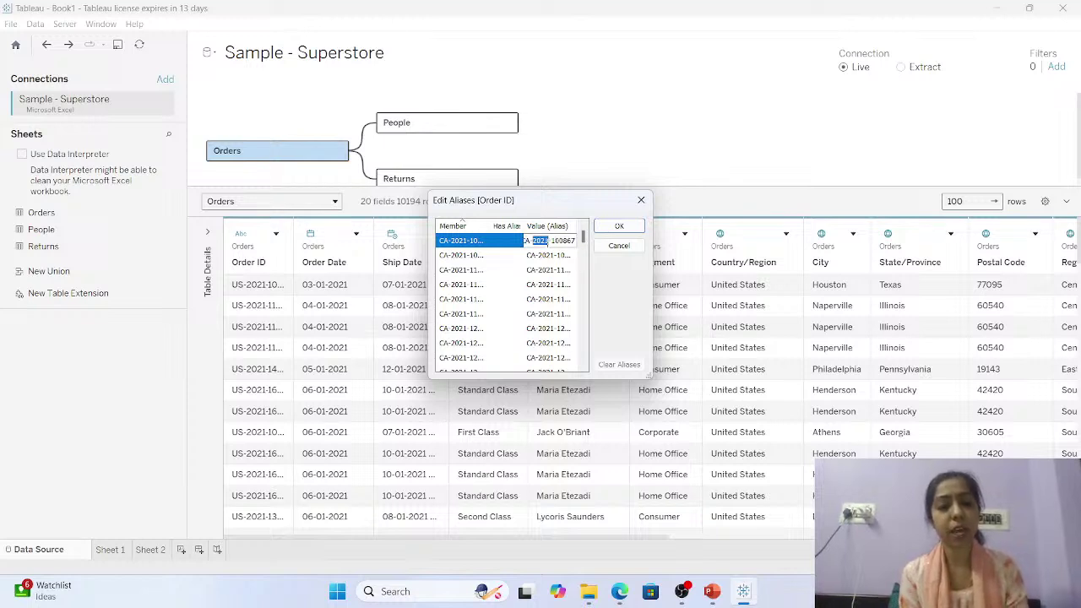
pyautogui.hotkey('ctrl', 'a')
pyautogui.write('A')
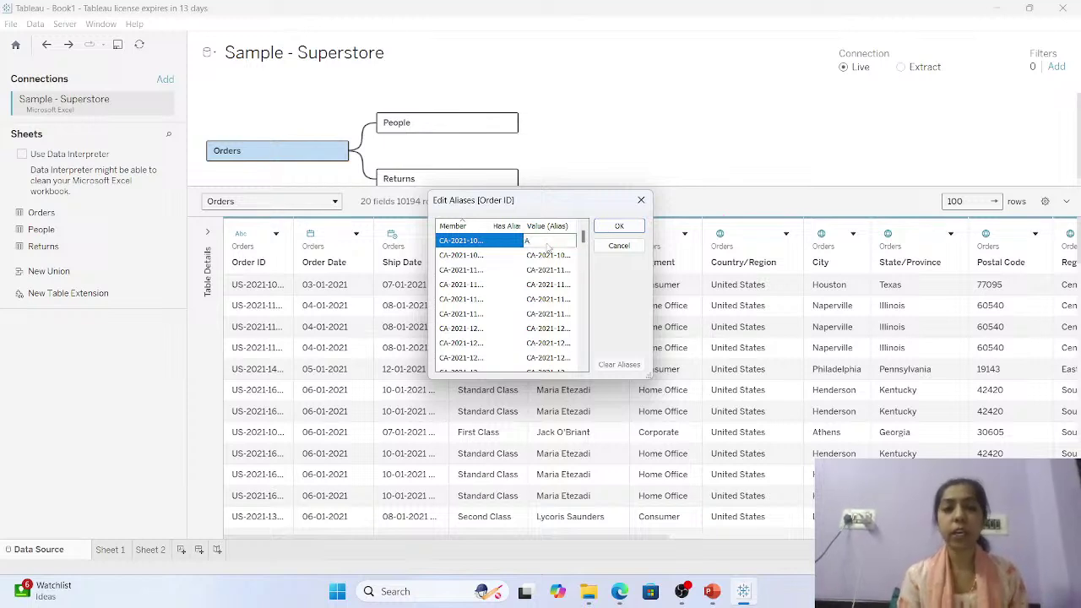
pyautogui.press('Return')
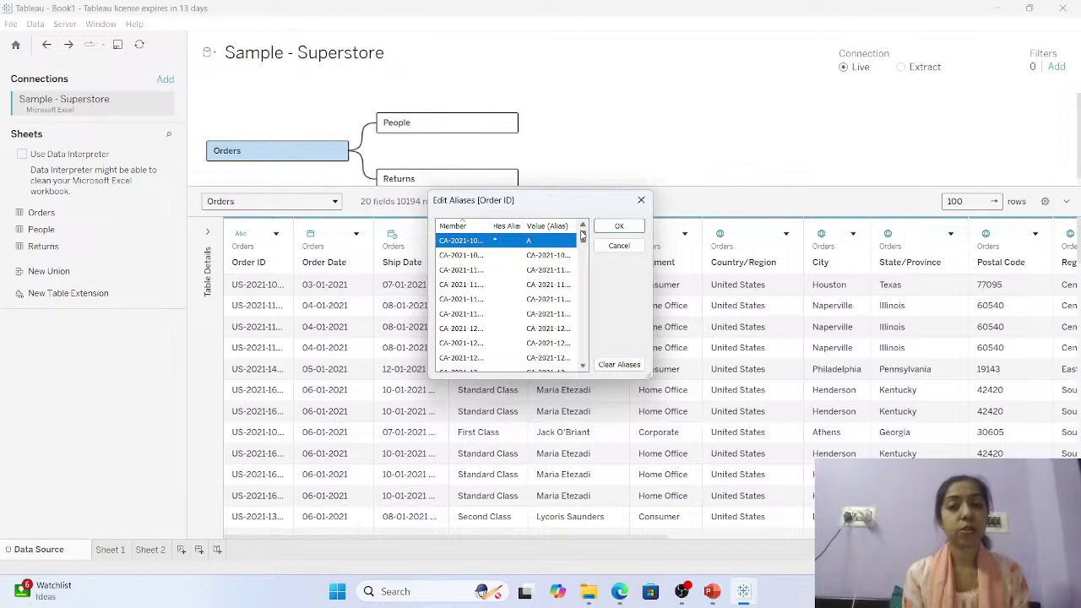
pyautogui.moveTo(582, 235); pyautogui.dragTo(582, 352)
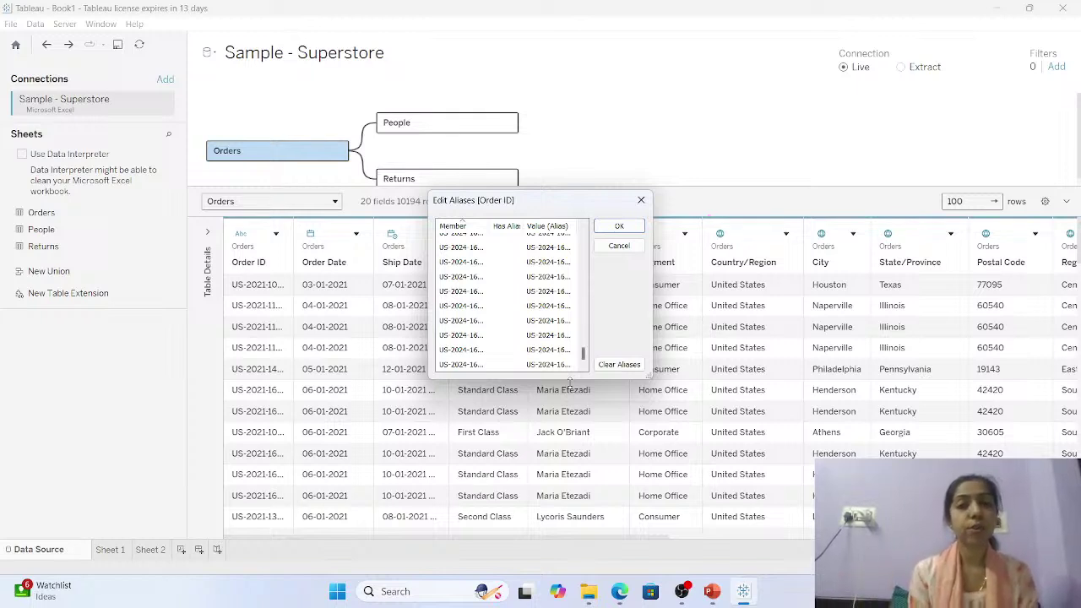
pyautogui.click(641, 201)
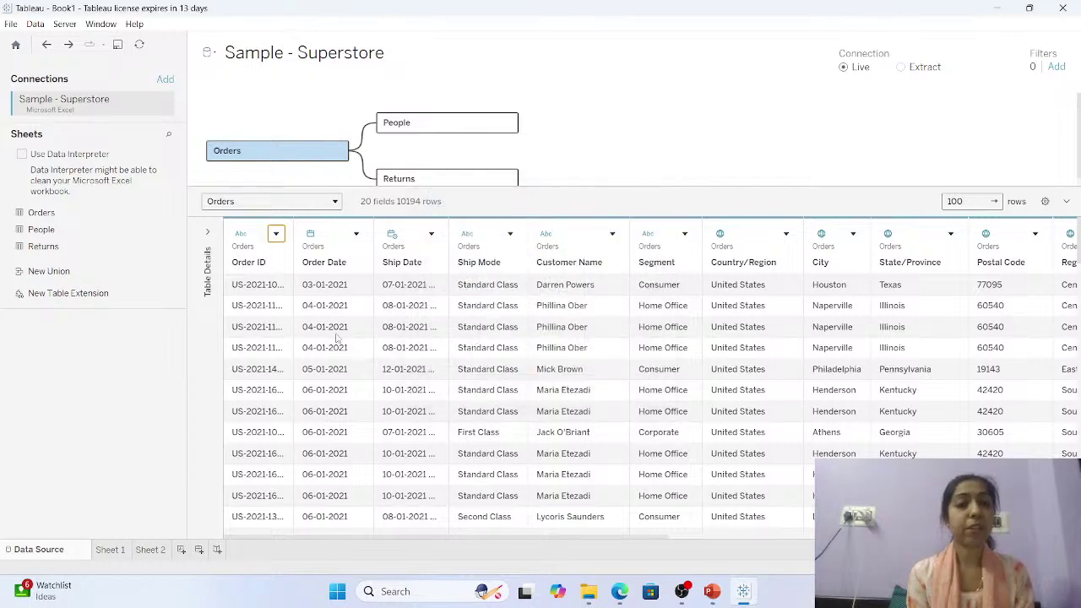
# Widen the Order ID column to fit its full values and look over the remaining Orders columns.
pyautogui.click(276, 235)
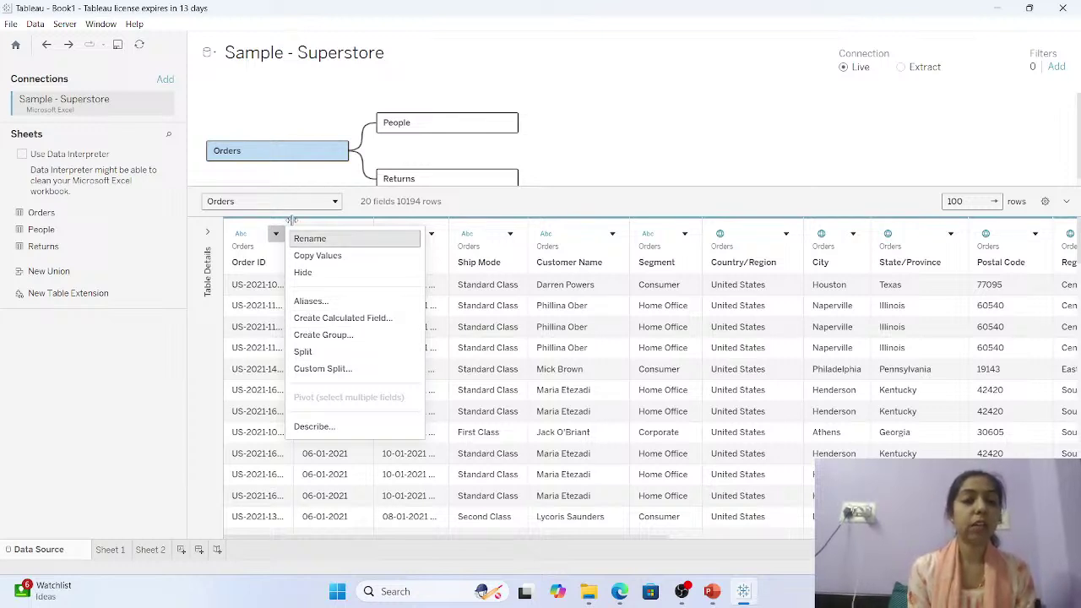
pyautogui.moveTo(293, 224); pyautogui.dragTo(418, 247)
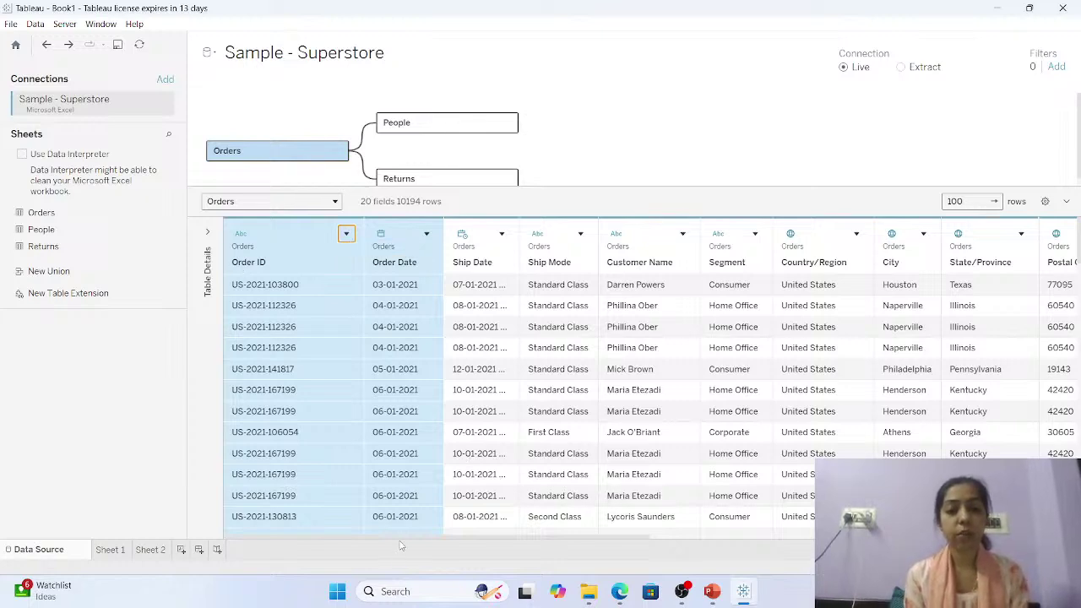
pyautogui.moveTo(398, 543); pyautogui.dragTo(816, 543)
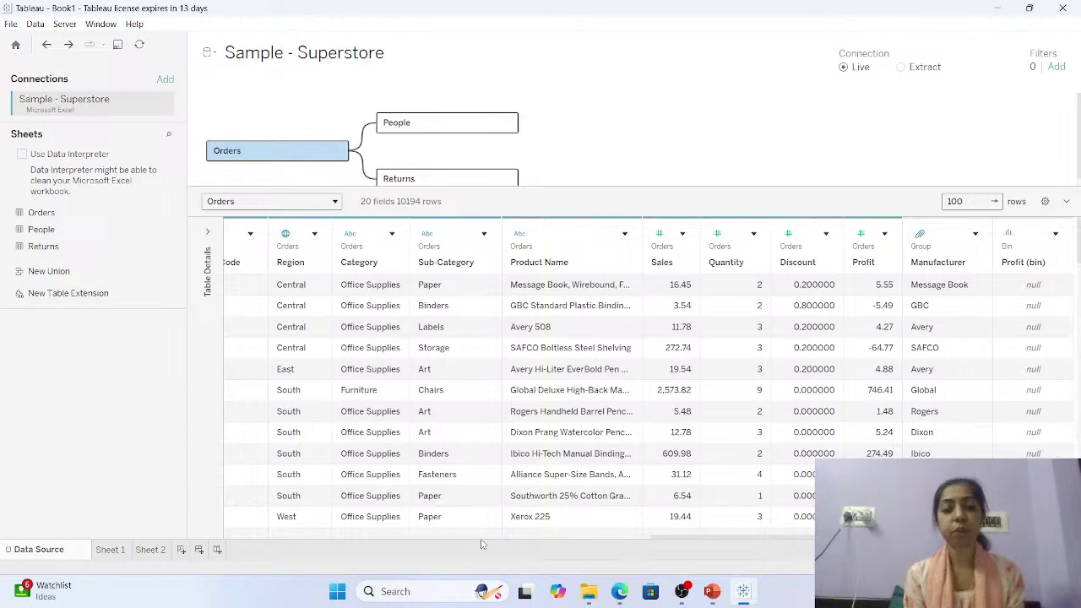
pyautogui.moveTo(794, 538); pyautogui.dragTo(350, 509)
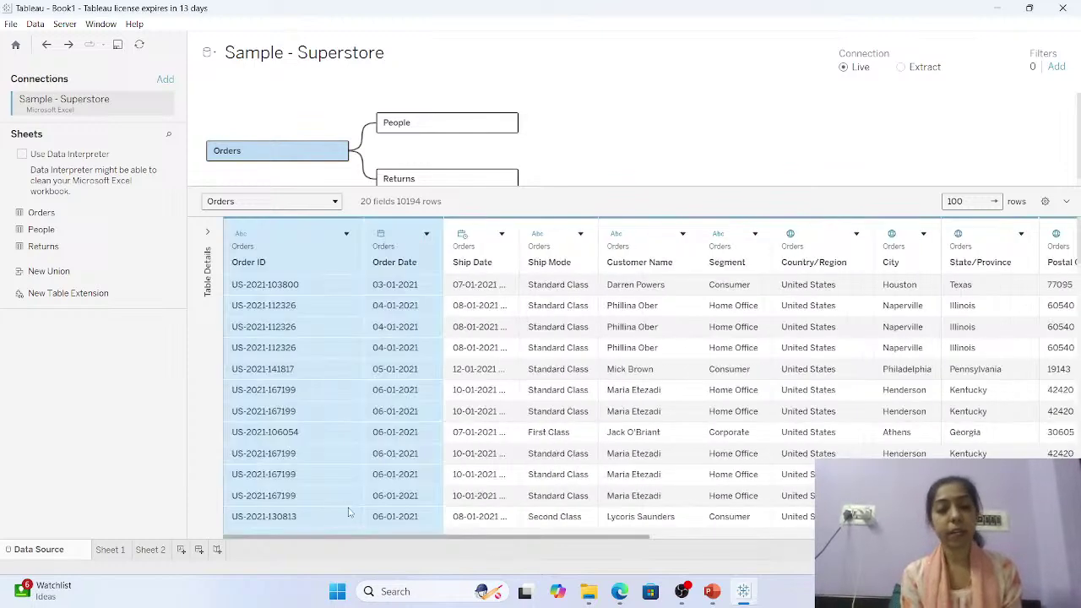
# Split the Order ID field automatically into separate fields and review the resulting split columns.
pyautogui.click(347, 234)
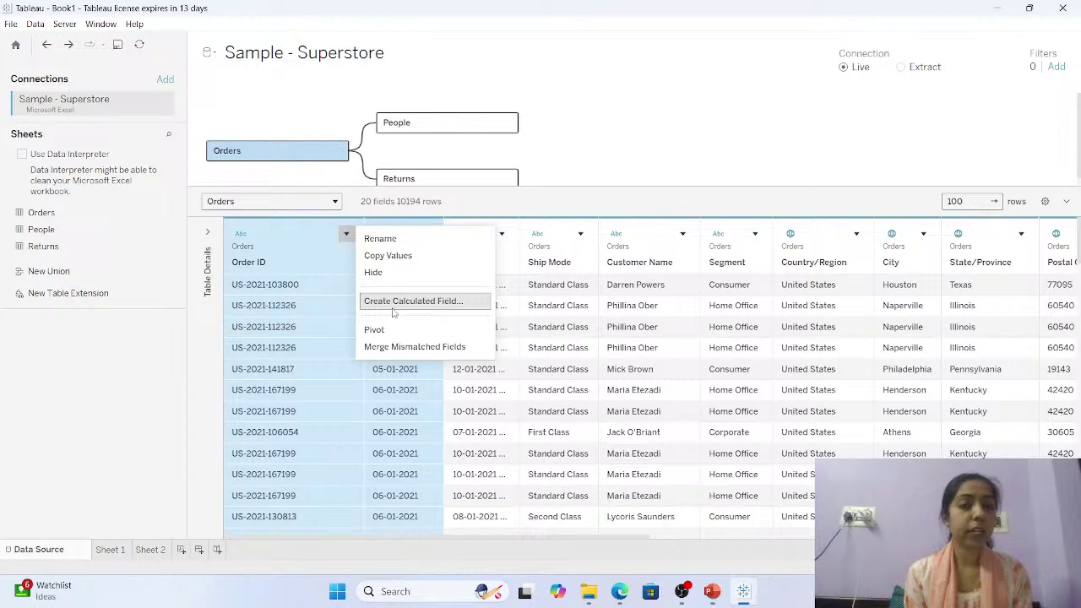
pyautogui.click(326, 224)
pyautogui.click(347, 234)
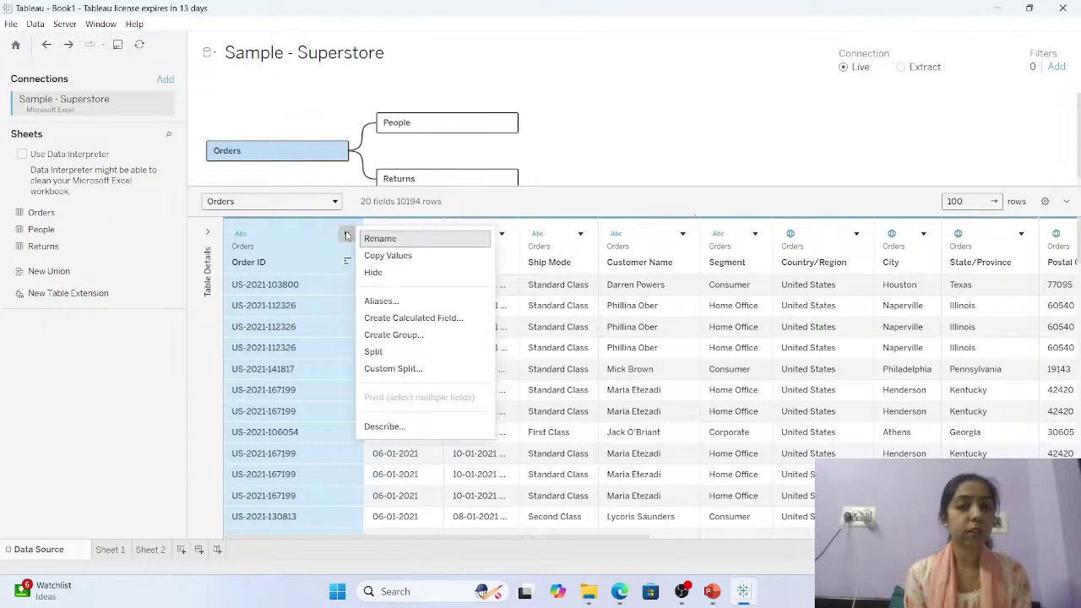
pyautogui.click(395, 355)
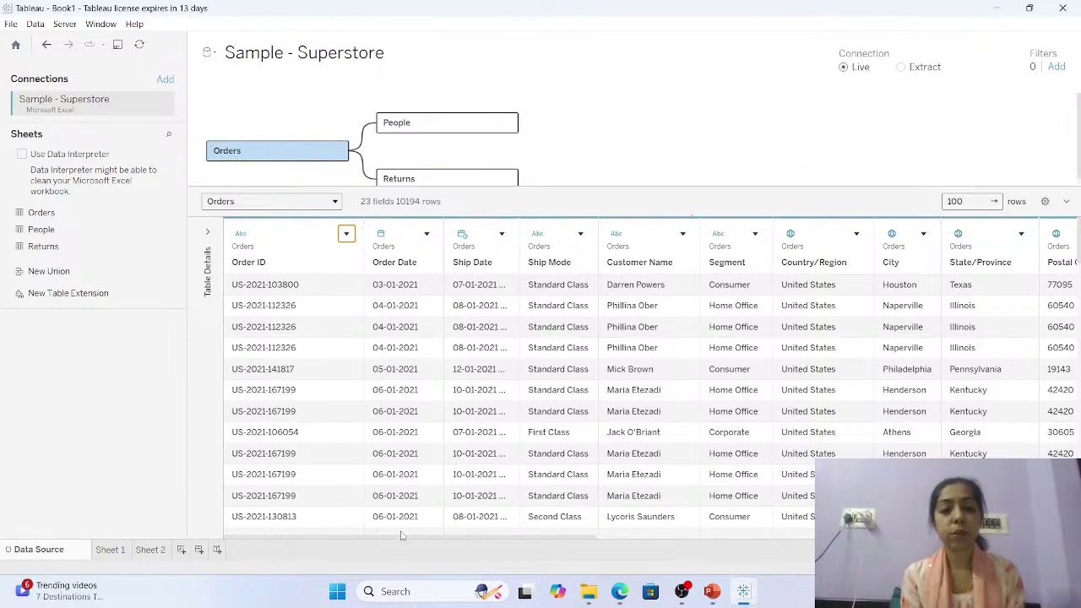
pyautogui.moveTo(402, 538); pyautogui.dragTo(893, 538)
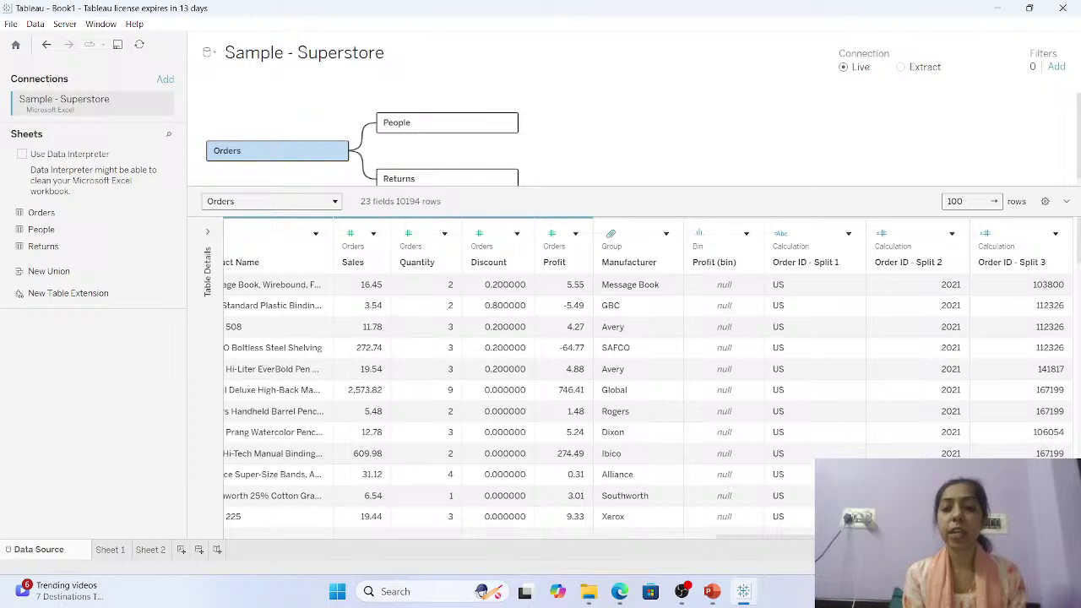
pyautogui.hscroll(-15, 630, 397)
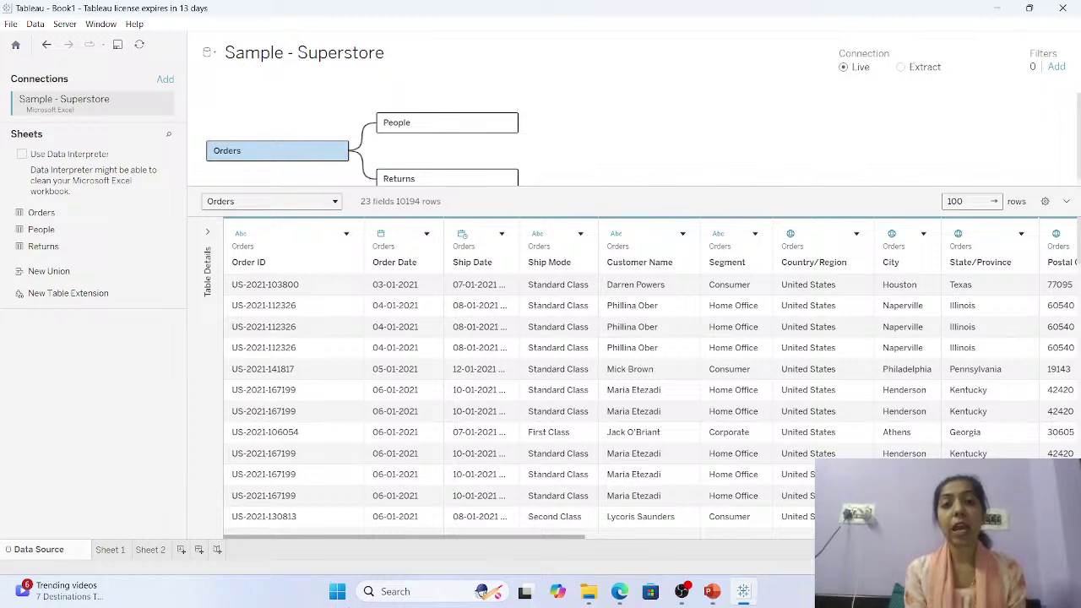
# Split the Ship Mode field automatically and review the resulting split columns.
pyautogui.click(581, 235)
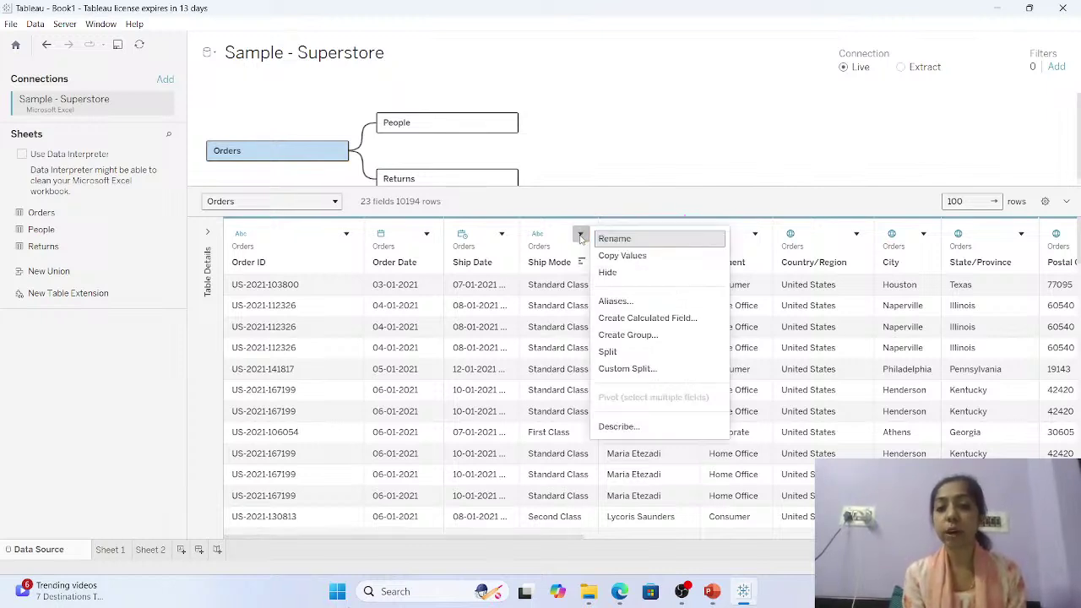
pyautogui.click(644, 351)
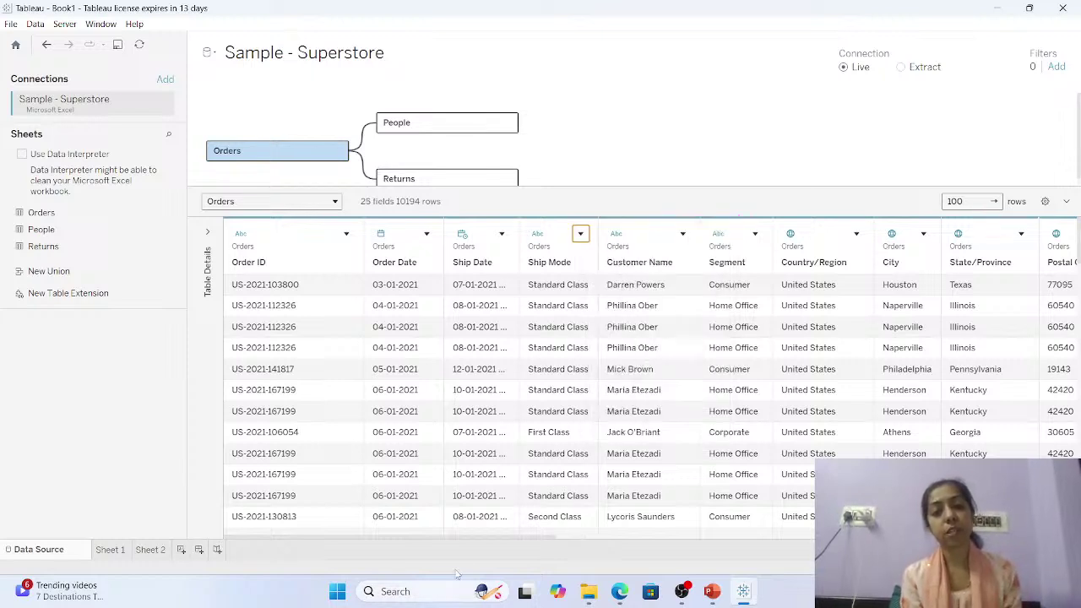
pyautogui.moveTo(476, 538); pyautogui.dragTo(1006, 537)
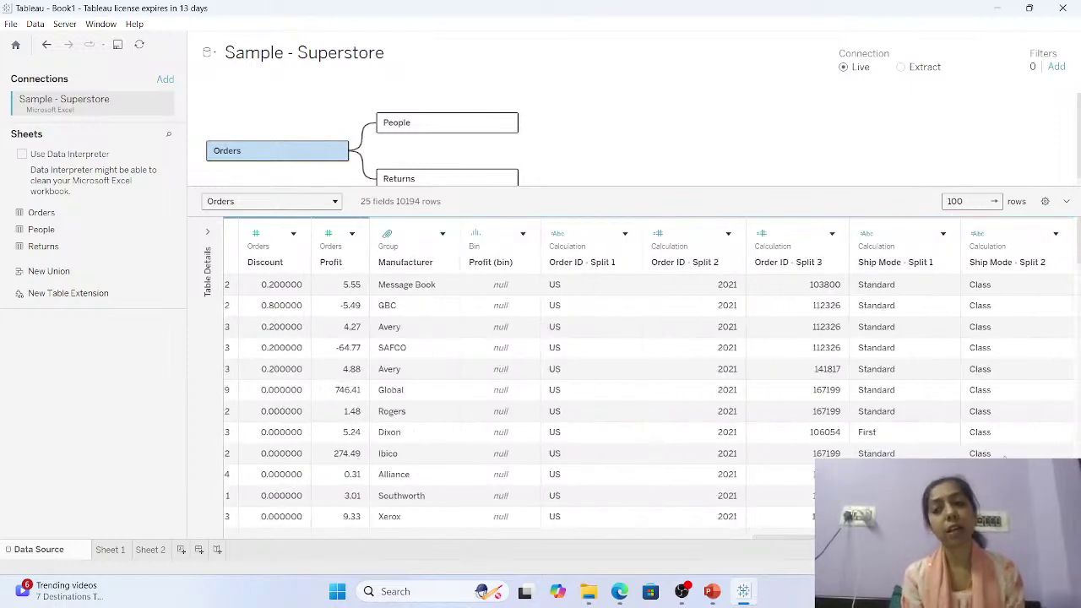
pyautogui.moveTo(870, 498); pyautogui.dragTo(212, 582)
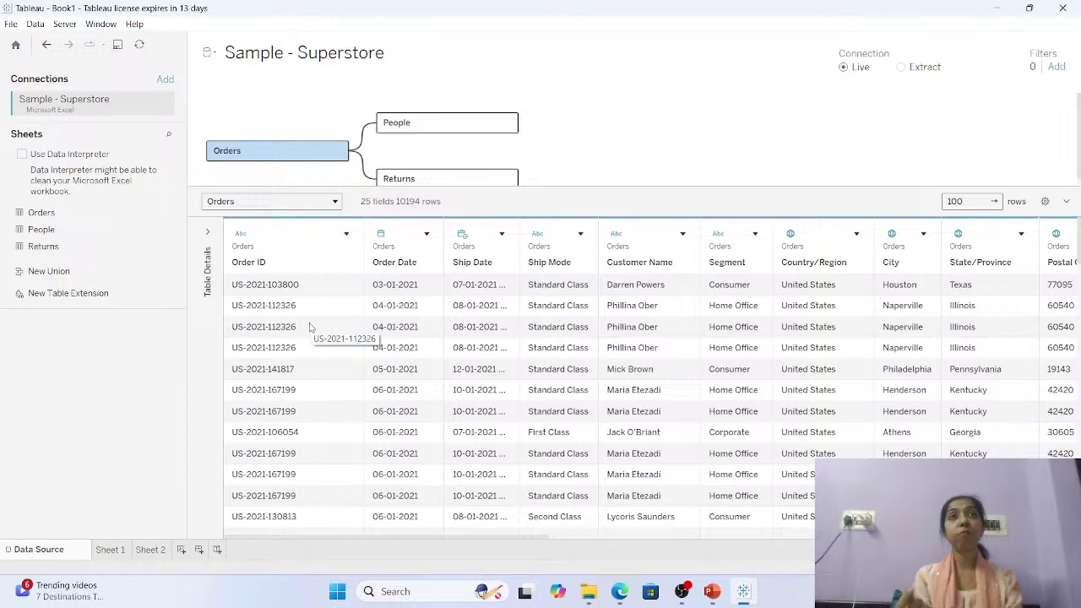
# Apply a custom split to Order ID using the separator "-" and the First 1 column, and review the new column.
pyautogui.click(346, 233)
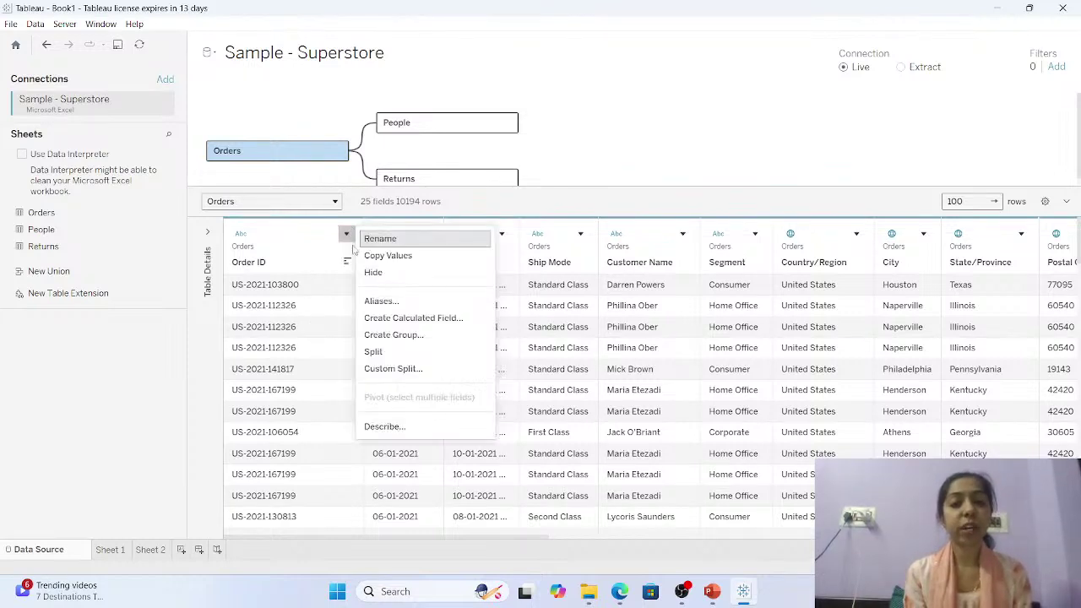
pyautogui.click(408, 369)
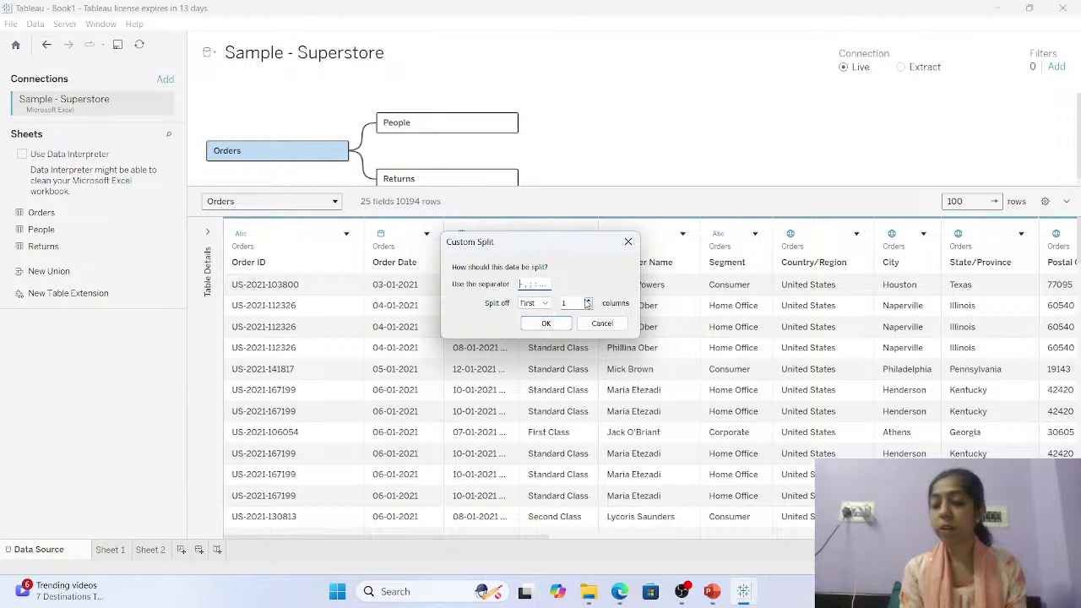
pyautogui.write('-')
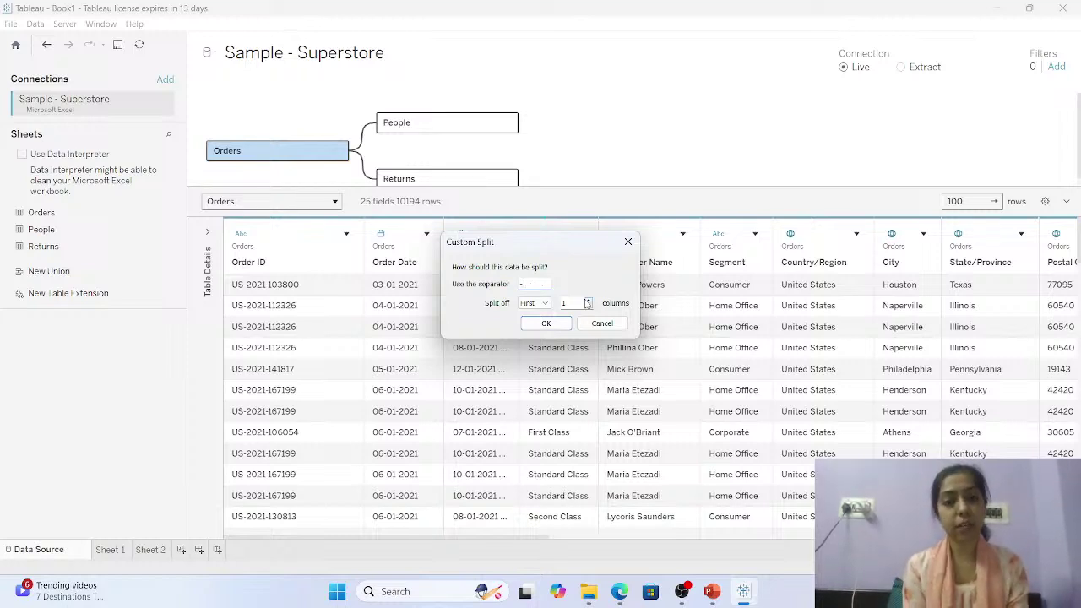
pyautogui.click(530, 302)
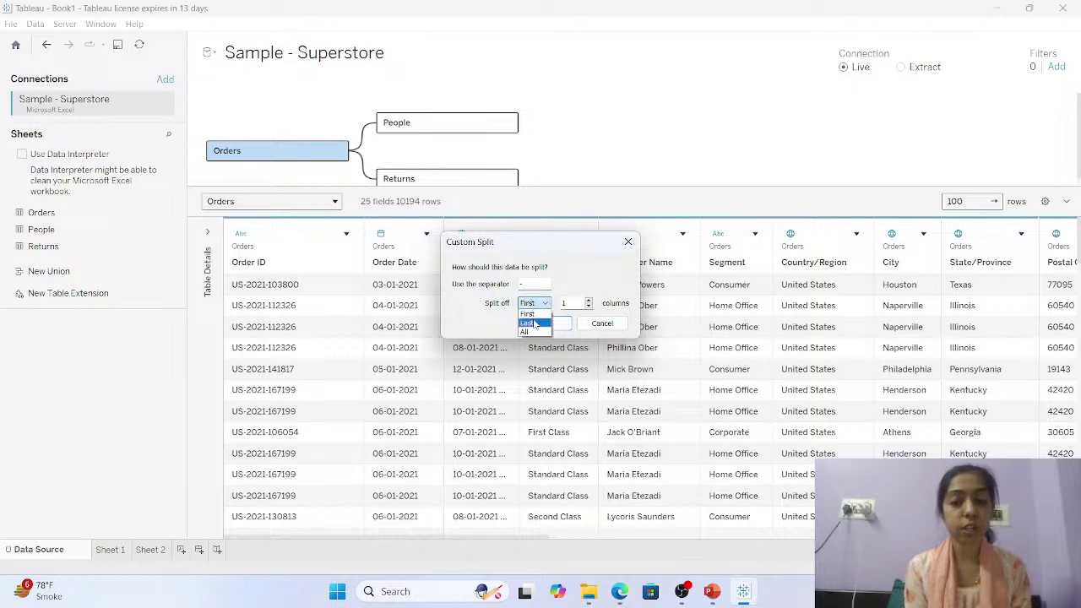
pyautogui.click(534, 324)
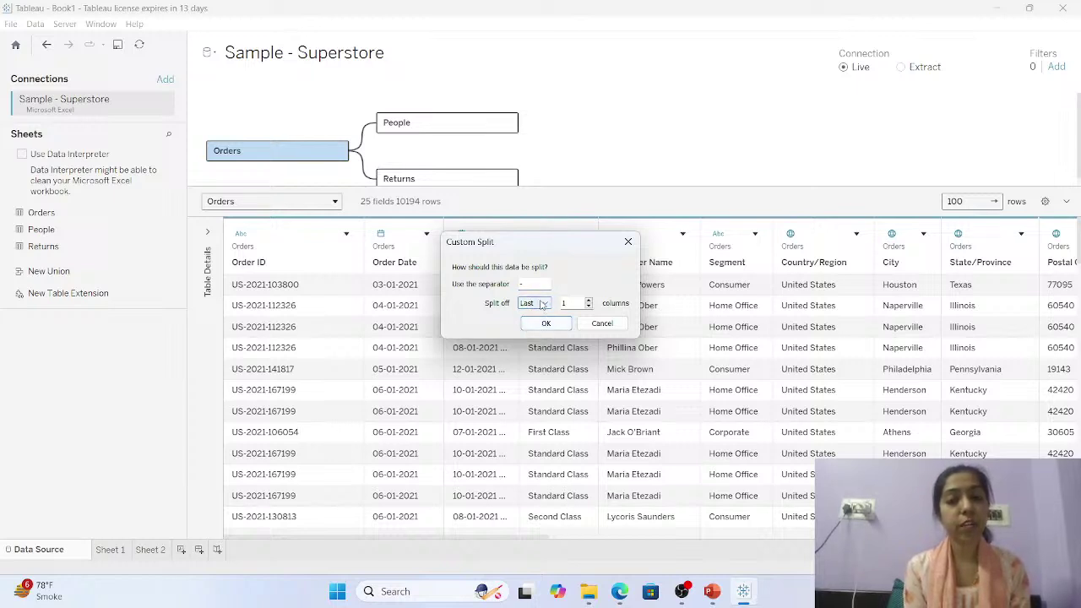
pyautogui.click(532, 302)
pyautogui.click(535, 315)
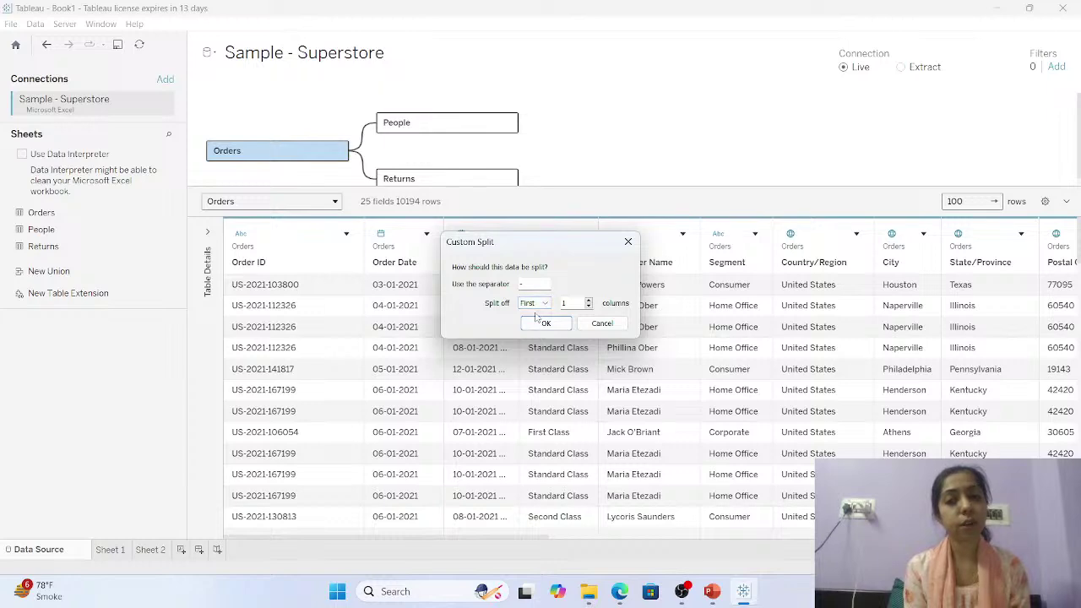
pyautogui.click(545, 326)
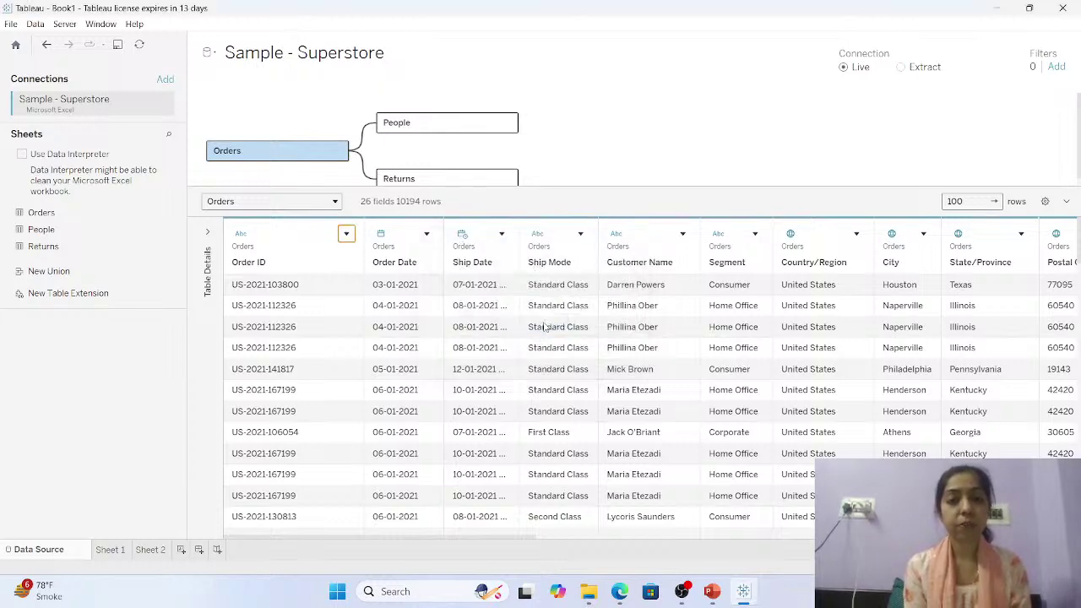
pyautogui.moveTo(337, 537); pyautogui.dragTo(878, 537)
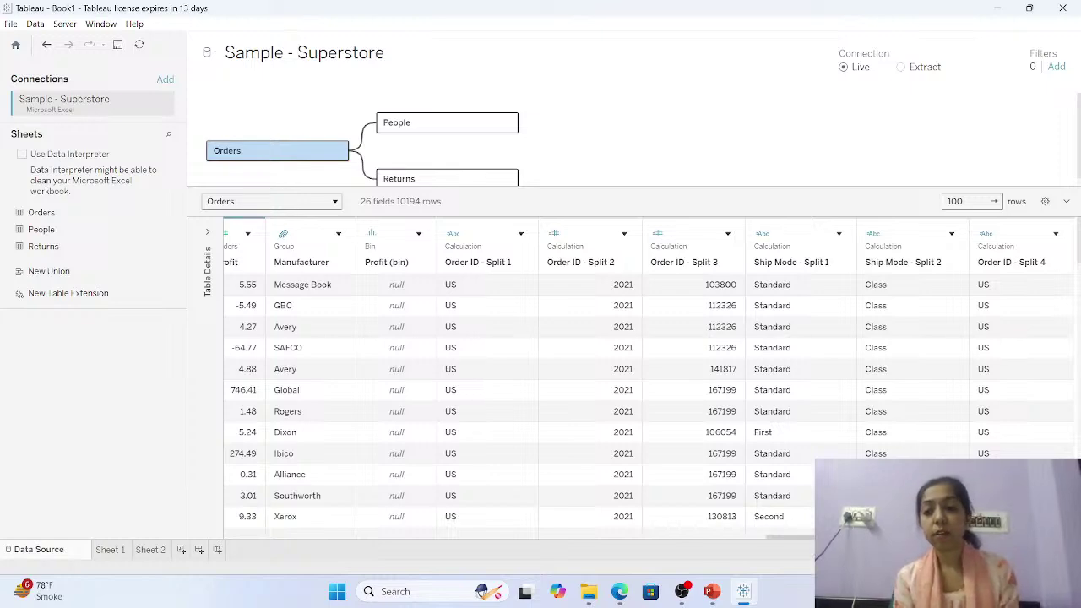
pyautogui.hscroll(-15, 236, 538)
pyautogui.hscroll(-3, 236, 538)
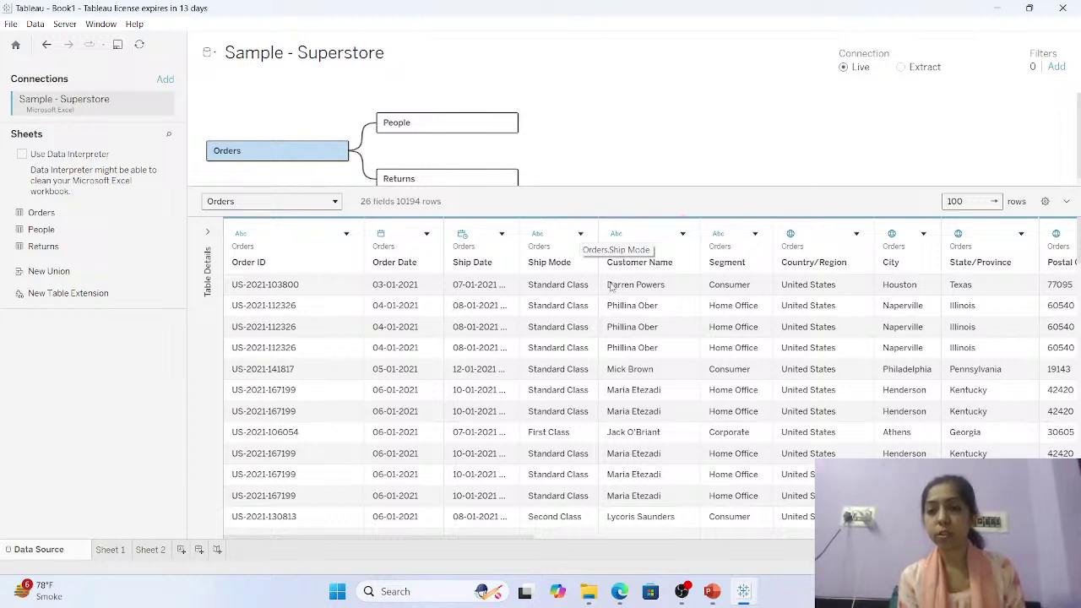
# Start a calculated field from the Ship Mode column, and reposition and resize the calculation editor to be taller and narrower.
pyautogui.click(581, 235)
pyautogui.click(628, 319)
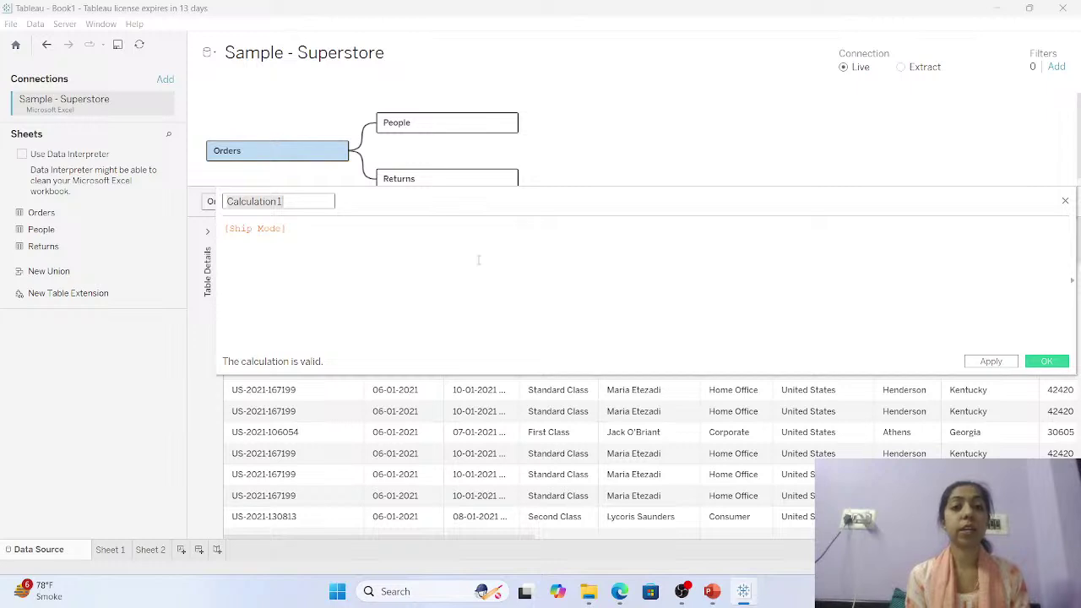
pyautogui.moveTo(486, 194); pyautogui.dragTo(449, 95)
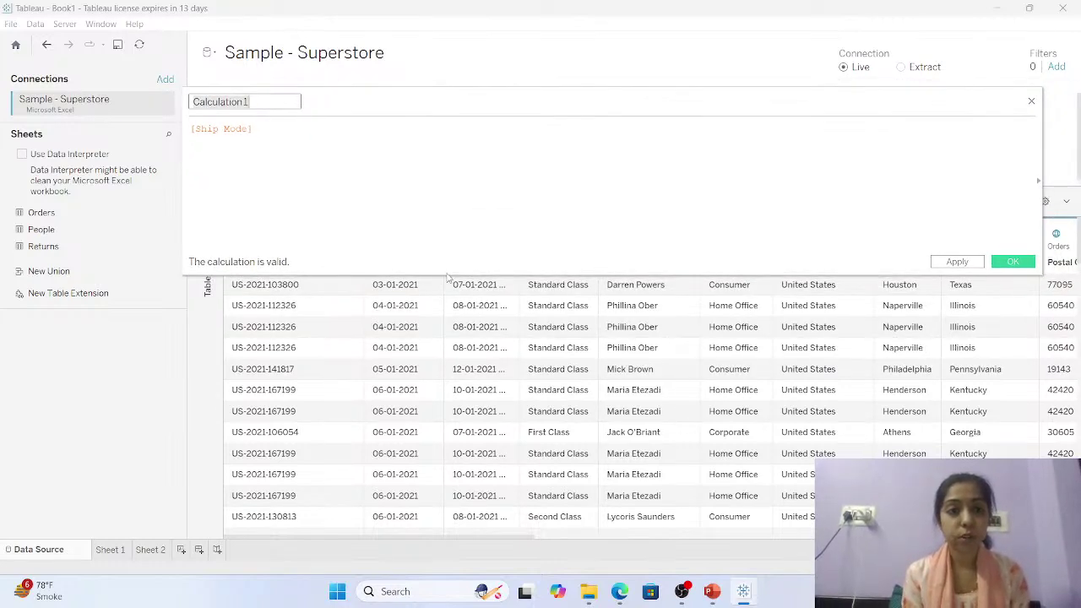
pyautogui.moveTo(446, 276); pyautogui.dragTo(450, 489)
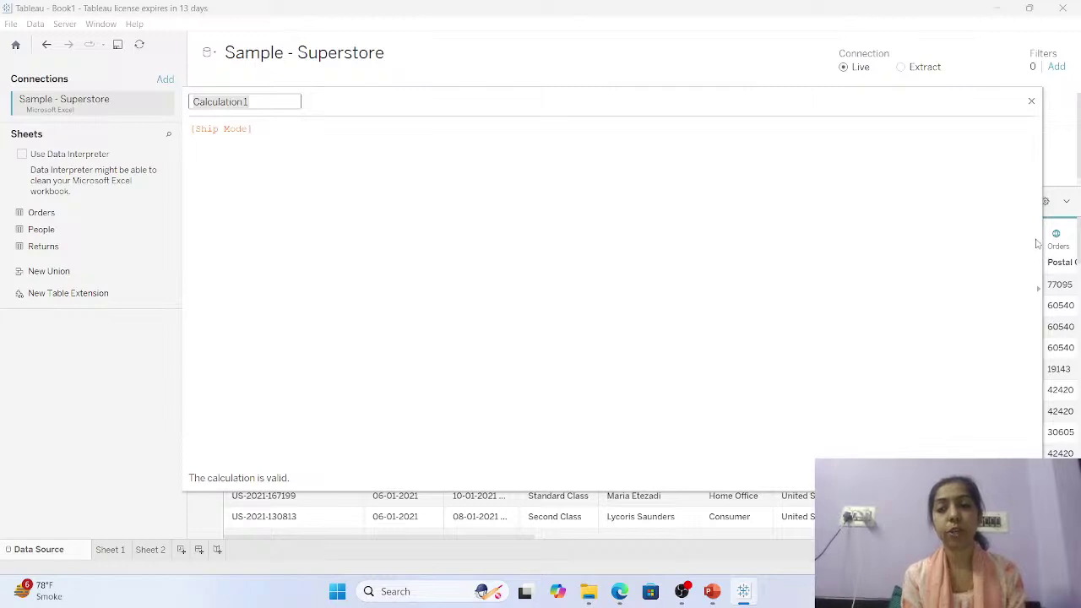
pyautogui.moveTo(1044, 258); pyautogui.dragTo(742, 272)
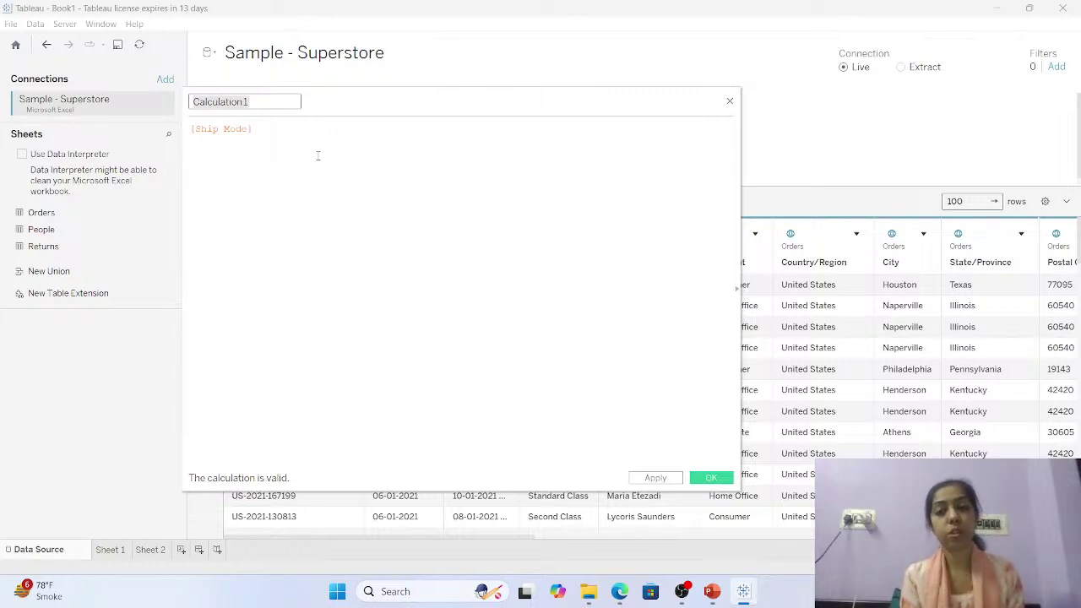
# Show the function reference beside the formula and browse the full list of functions from start to end.
pyautogui.click(736, 291)
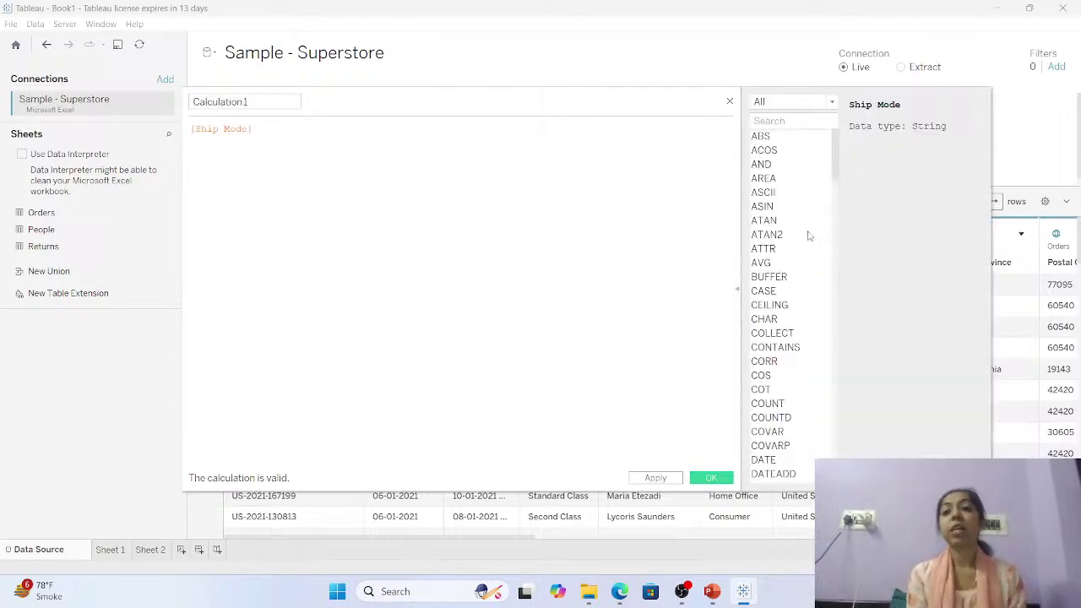
pyautogui.scroll(-20, 809, 253)
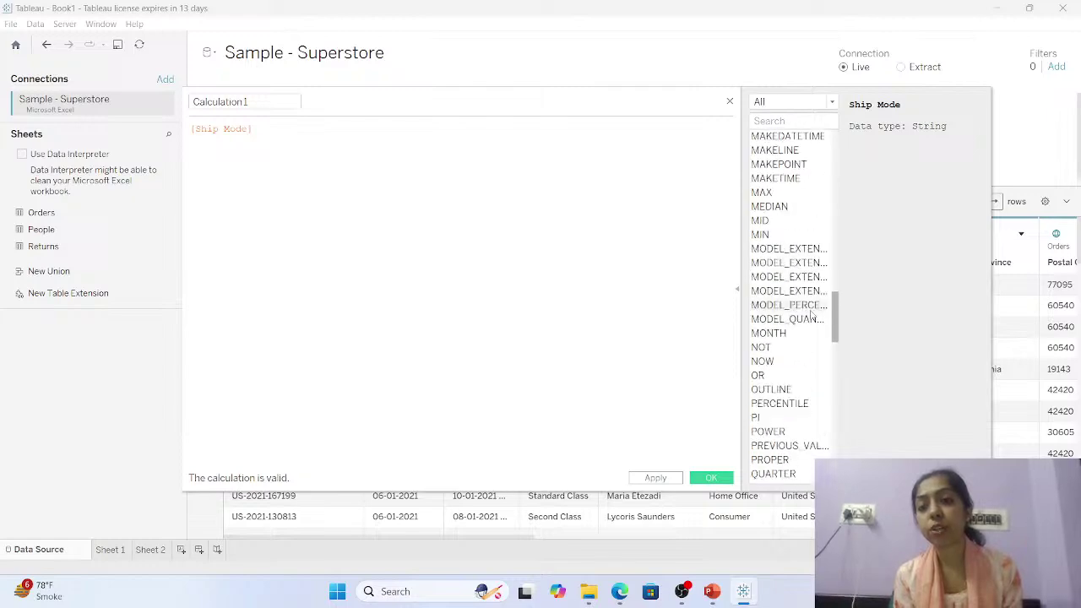
pyautogui.scroll(-20, 811, 314)
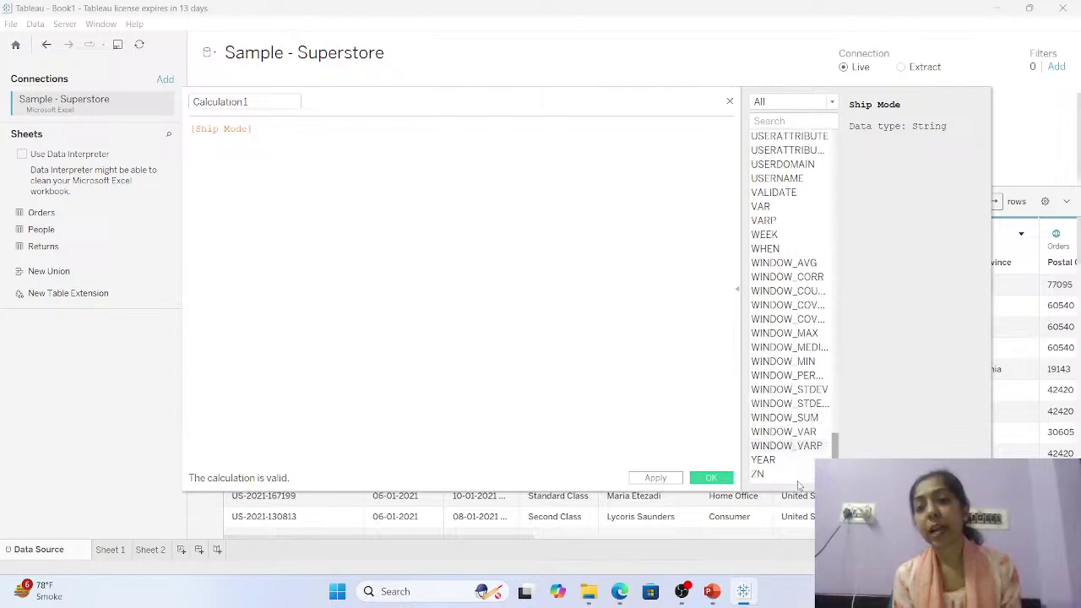
pyautogui.moveTo(834, 452); pyautogui.dragTo(858, 125)
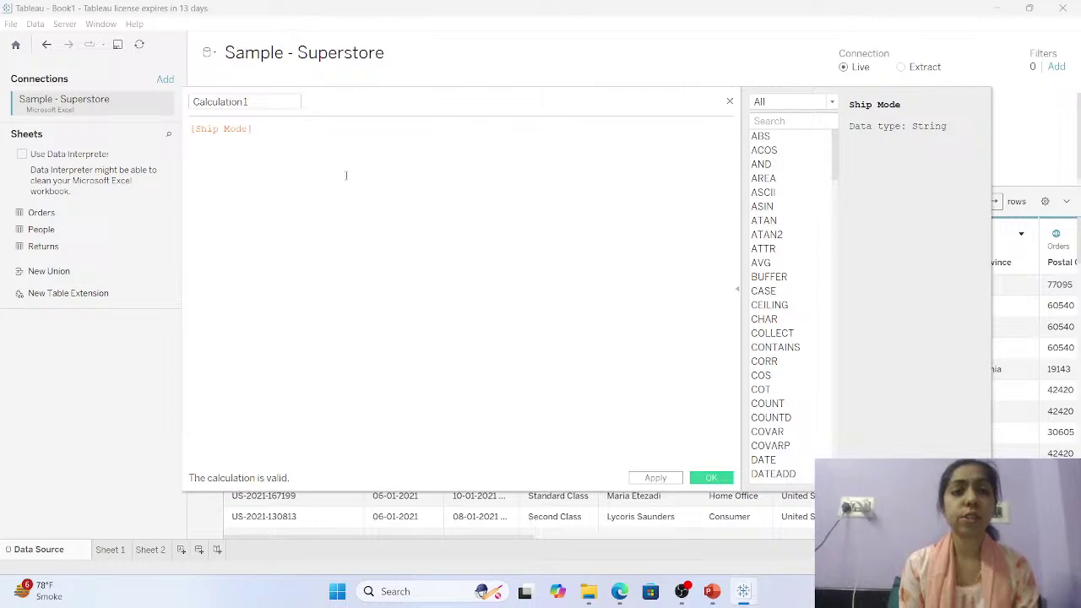
# Search the function list for "IF", look through the matching functions, and clear the search.
pyautogui.click(316, 127)
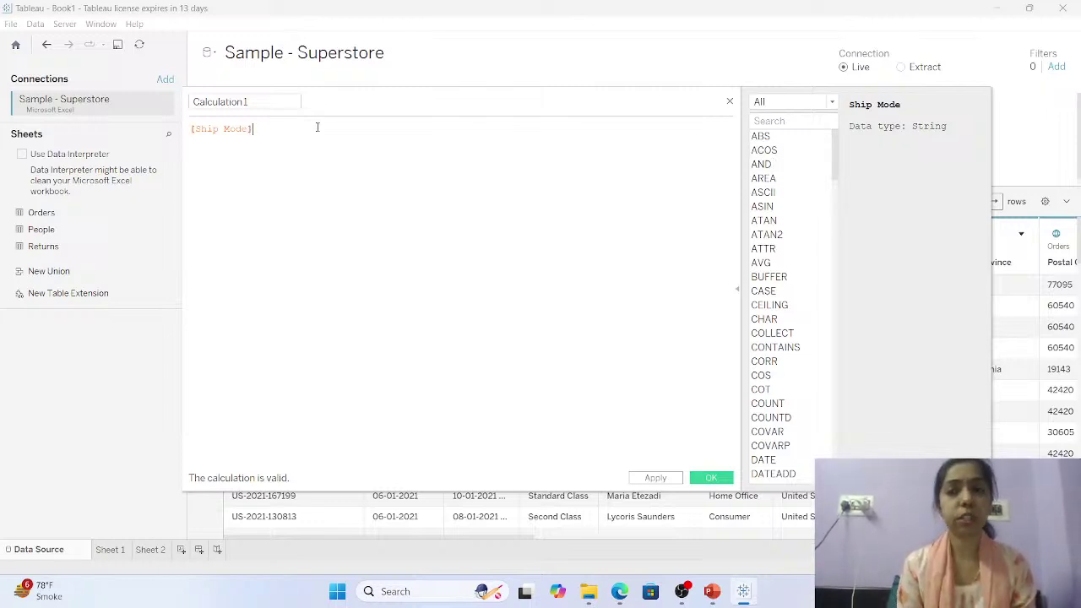
pyautogui.click(755, 120)
pyautogui.write('if')
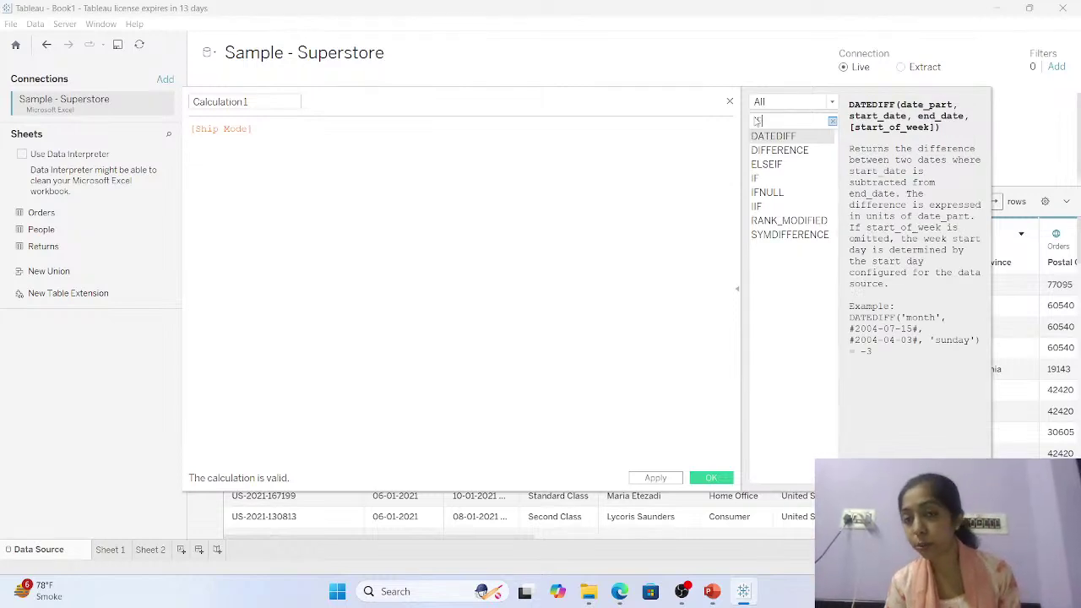
pyautogui.press('Down')
pyautogui.press('Down')
pyautogui.press('Down')
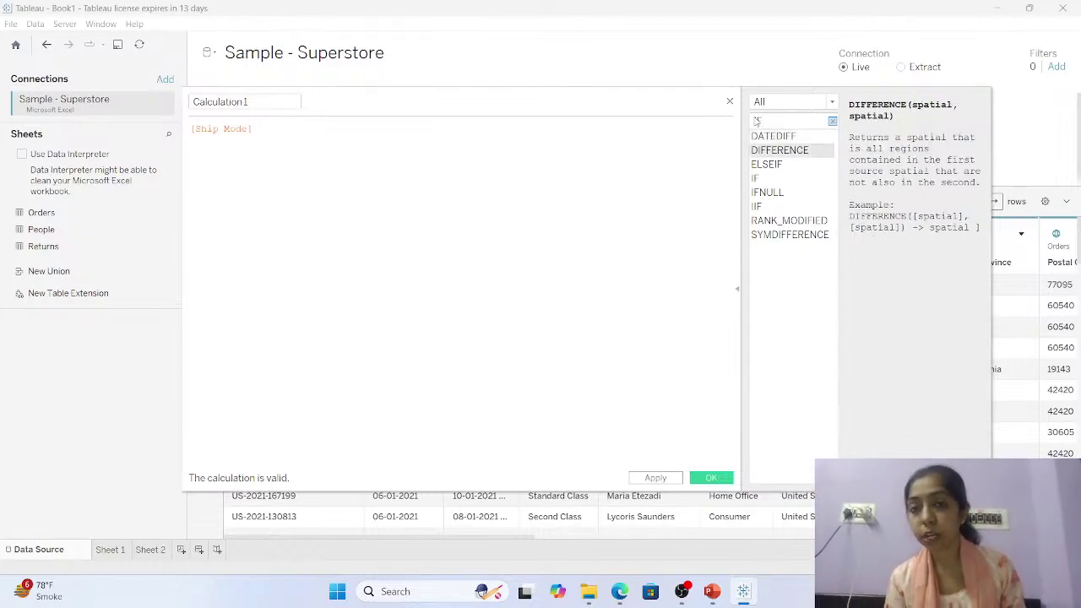
pyautogui.press('Up')
pyautogui.press('Up')
pyautogui.press('Up')
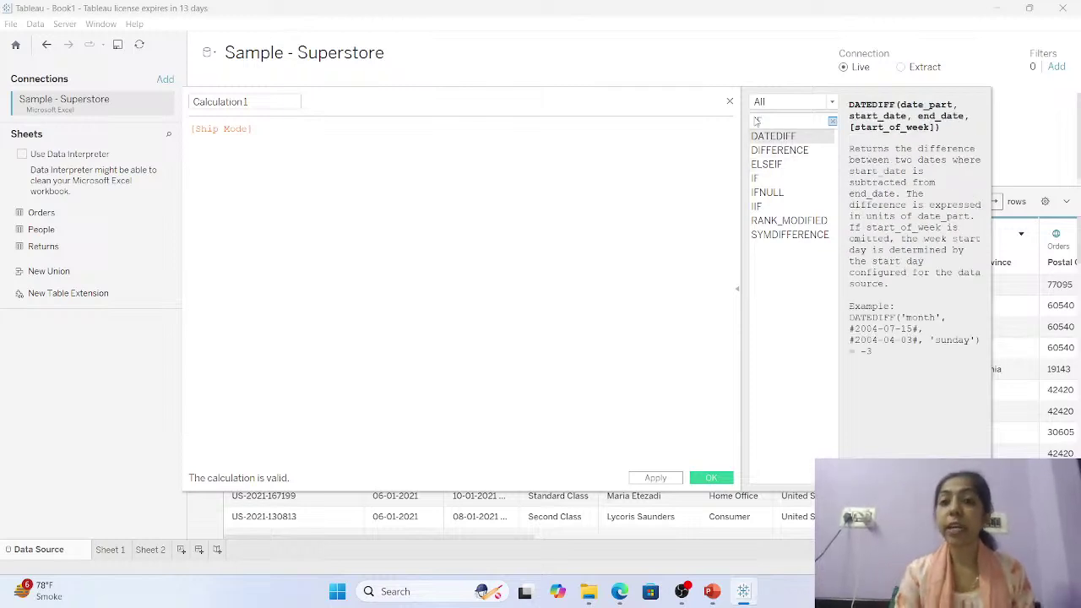
pyautogui.doubleClick(770, 124)
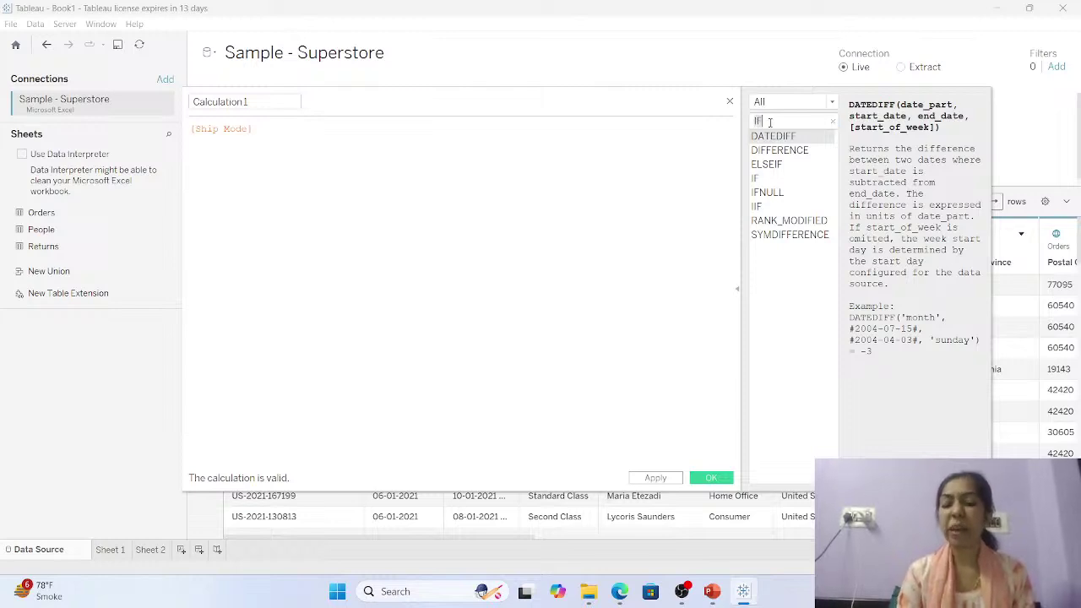
pyautogui.press('BackSpace')
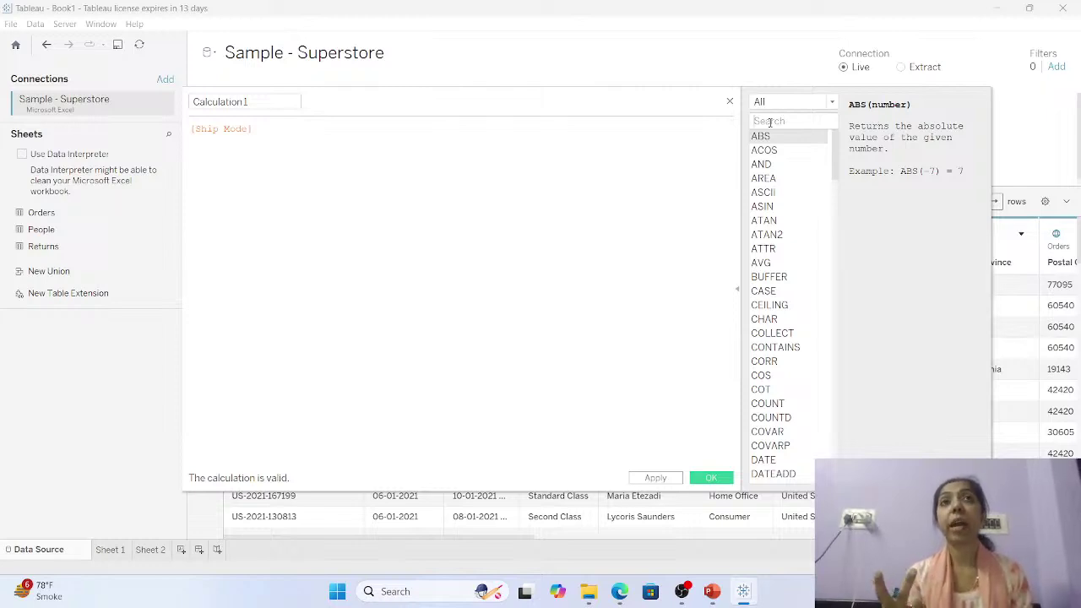
# Go through the function descriptions down to COUNT and insert COUNT into the formula after [Ship Mode].
pyautogui.press('Down')
pyautogui.press('Down')
pyautogui.press('Down')
pyautogui.press('Down')
pyautogui.press('Down')
pyautogui.press('Down')
pyautogui.press('Down')
pyautogui.press('Down')
pyautogui.press('Down')
pyautogui.press('Down')
pyautogui.press('Down')
pyautogui.press('Down')
pyautogui.press('Down')
pyautogui.press('Down')
pyautogui.press('Down')
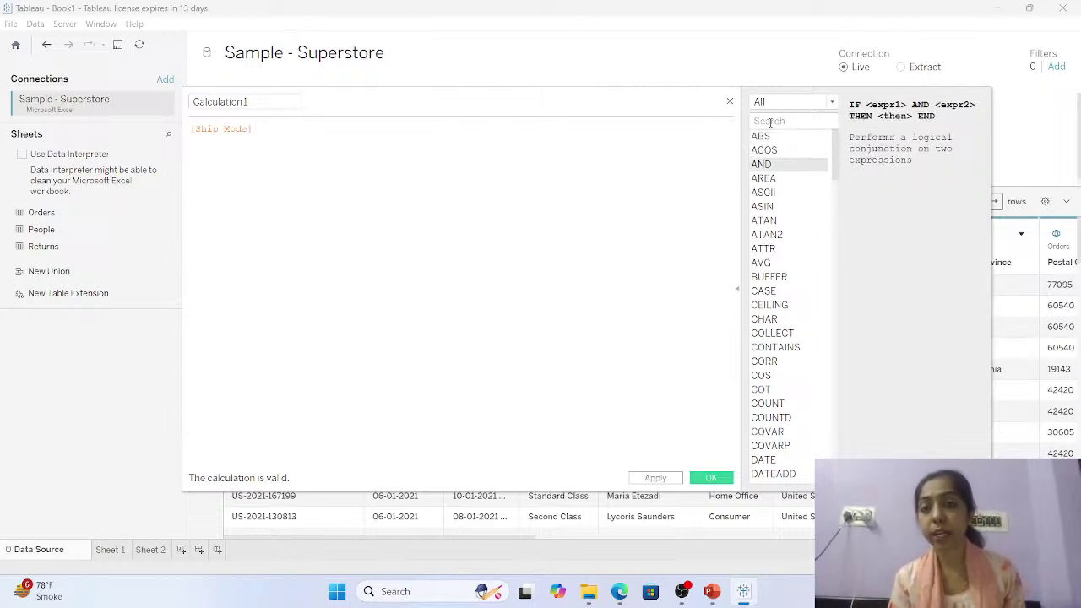
pyautogui.press('Down')
pyautogui.press('Down')
pyautogui.press('Down')
pyautogui.press('Down')
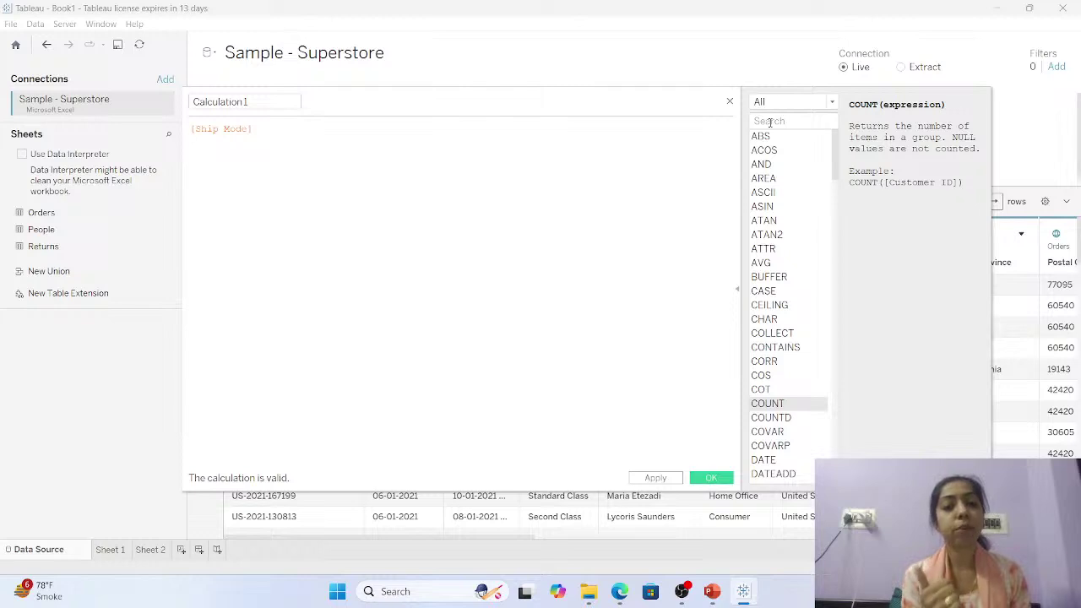
pyautogui.doubleClick(764, 405)
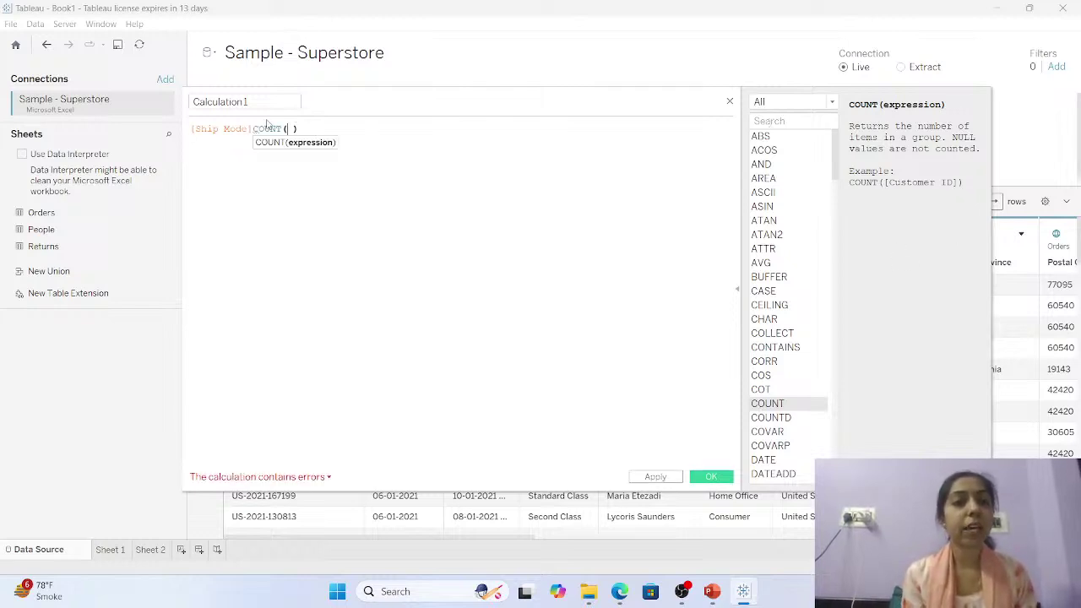
# Move [Ship Mode] from before COUNT to inside its parentheses.
pyautogui.moveTo(253, 127)
pyautogui.moveTo(252, 129); pyautogui.dragTo(191, 130)
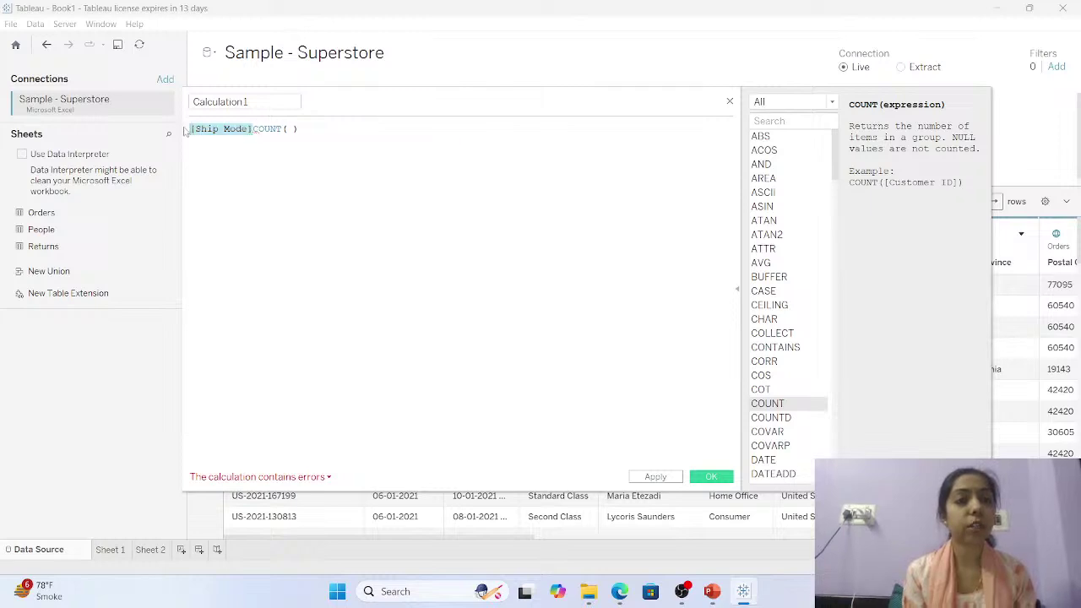
pyautogui.hotkey('ctrl', 'x')
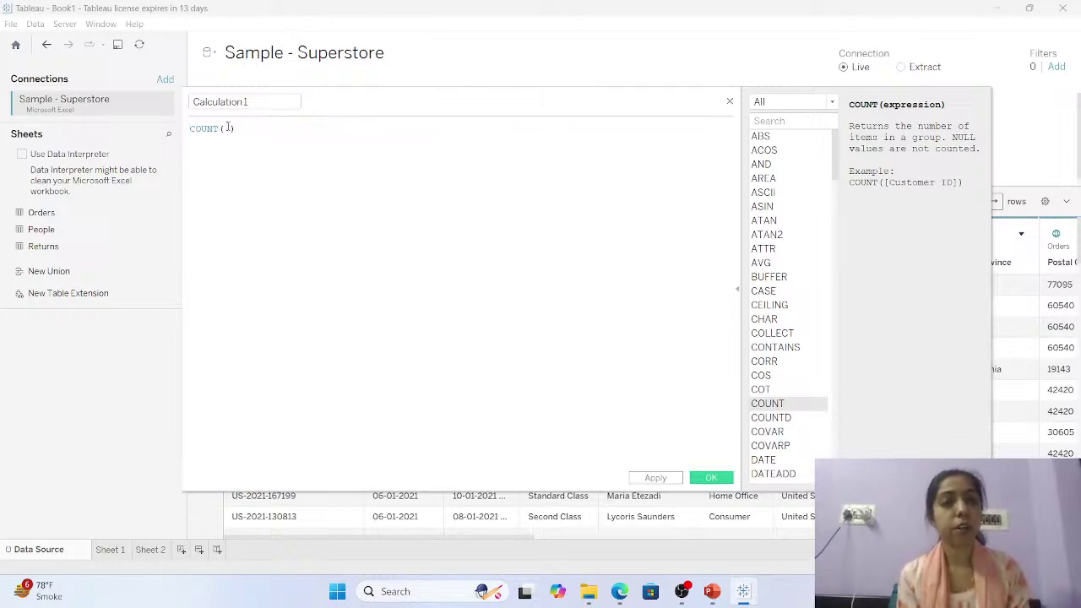
pyautogui.click(227, 127)
pyautogui.hotkey('ctrl', 'v')
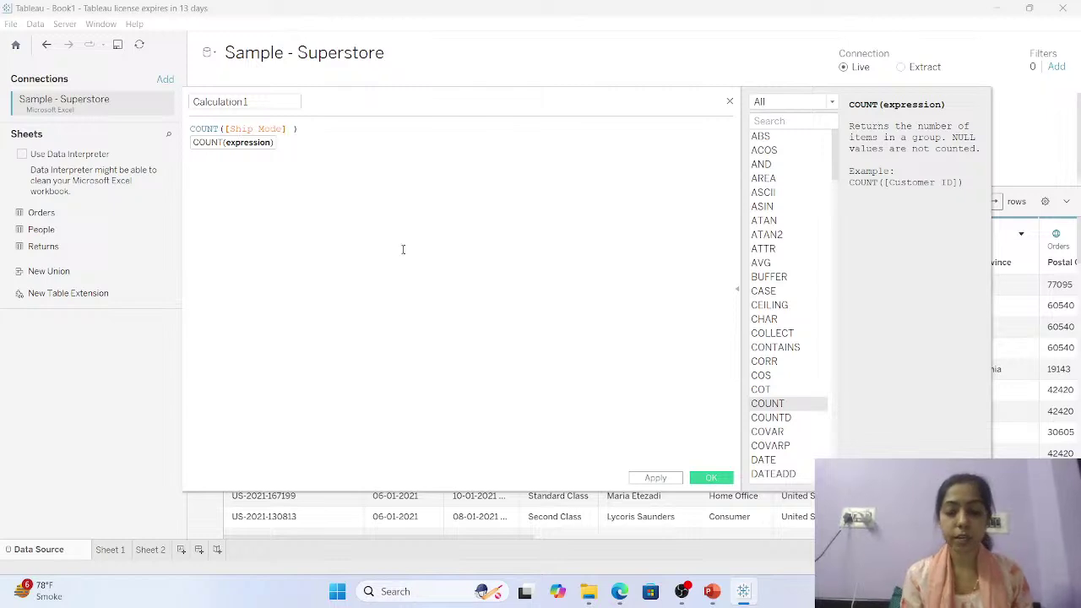
# Delete the parentheses and the [Ship Mode] argument from the formula, leaving only COUNT.
pyautogui.click(403, 249)
pyautogui.press('BackSpace')
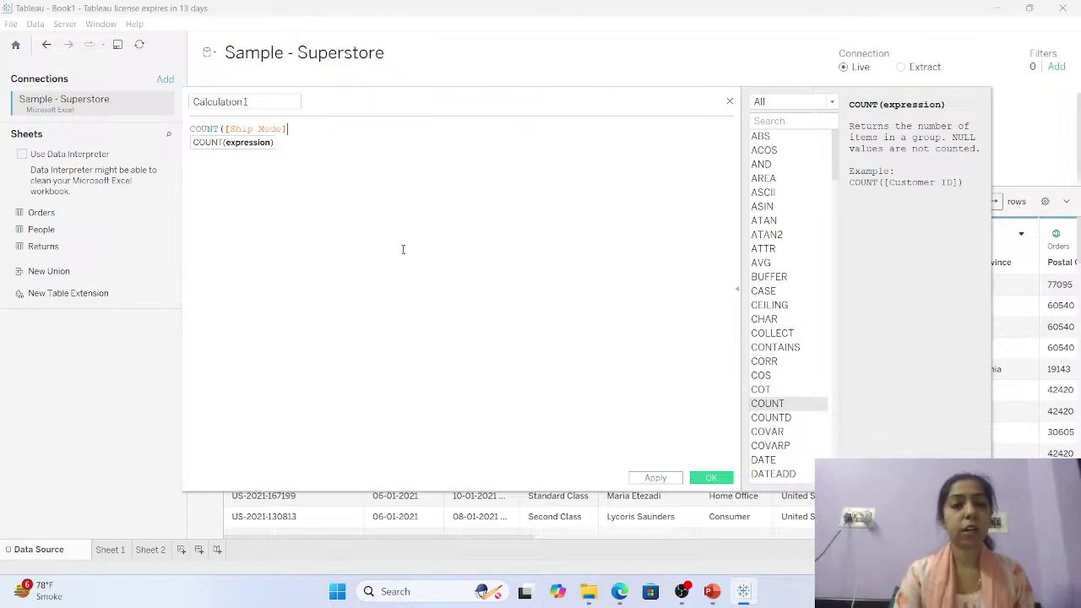
pyautogui.press('BackSpace')
pyautogui.press('BackSpace')
pyautogui.press('BackSpace')
pyautogui.press('BackSpace')
pyautogui.press('BackSpace')
pyautogui.press('BackSpace')
pyautogui.press('BackSpace')
pyautogui.press('BackSpace')
pyautogui.press('BackSpace')
pyautogui.press('BackSpace')
pyautogui.press('BackSpace')
pyautogui.press('BackSpace')
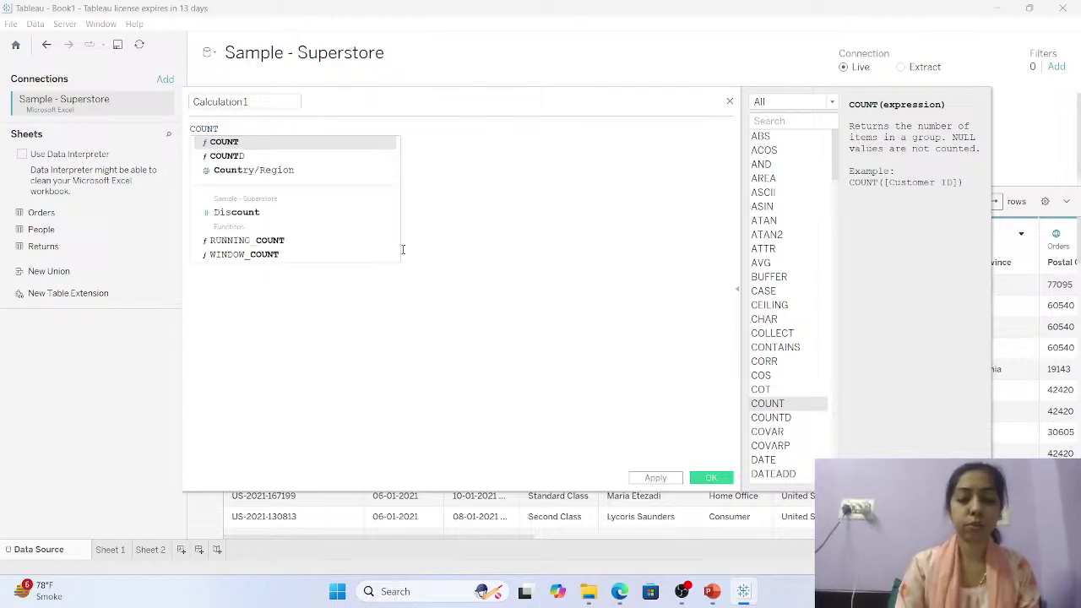
# Complete the formula as COUNT([Ship Mode]), choosing Ship Mode from the suggested fields.
pyautogui.write('(')
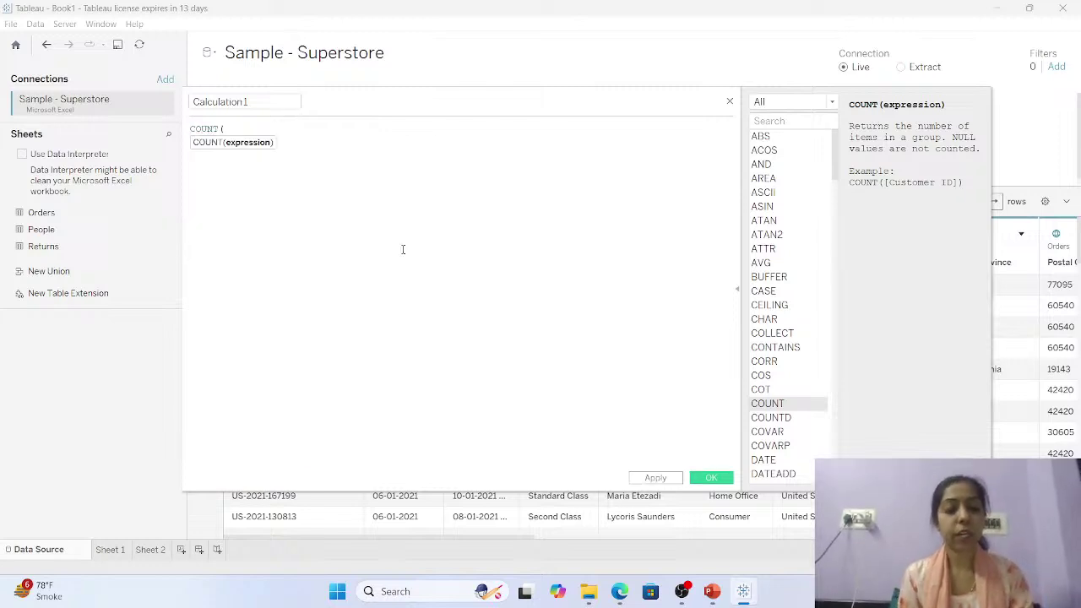
pyautogui.write('shi')
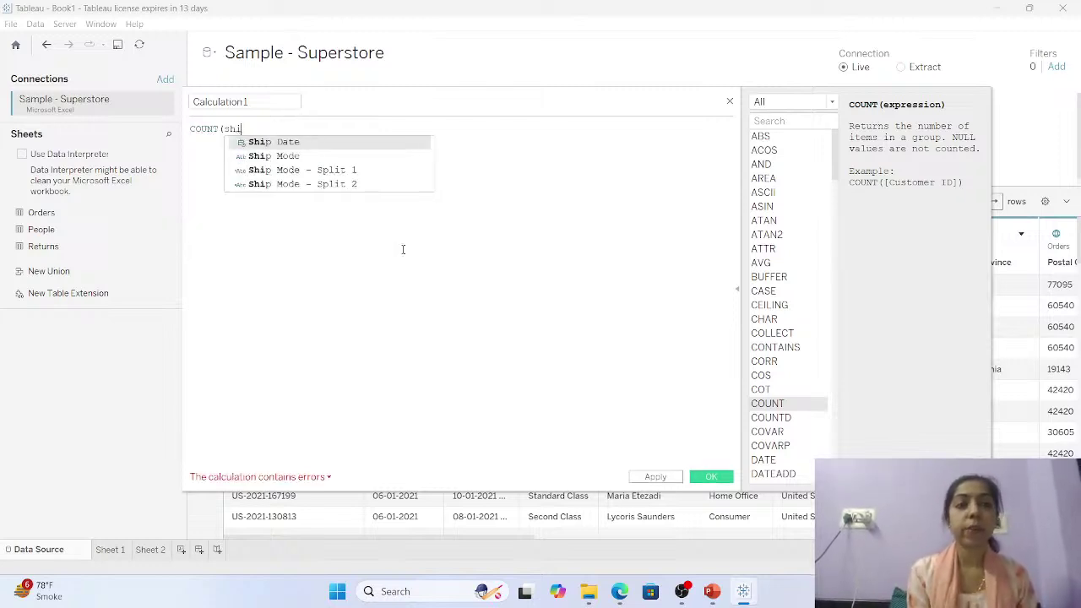
pyautogui.press('Down')
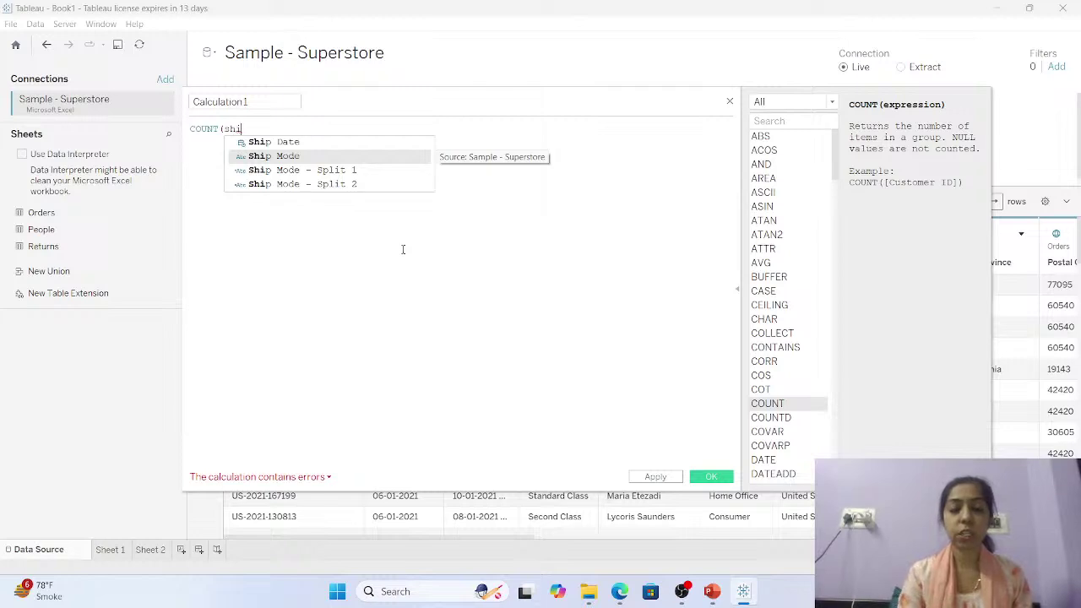
pyautogui.press('Return')
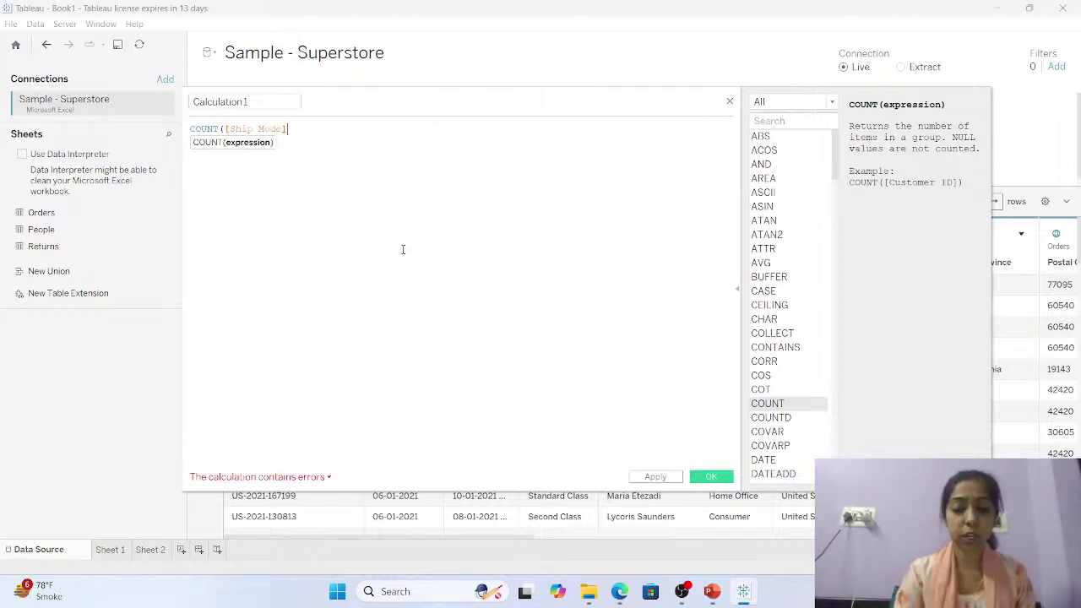
pyautogui.write(')')
pyautogui.press('Return')
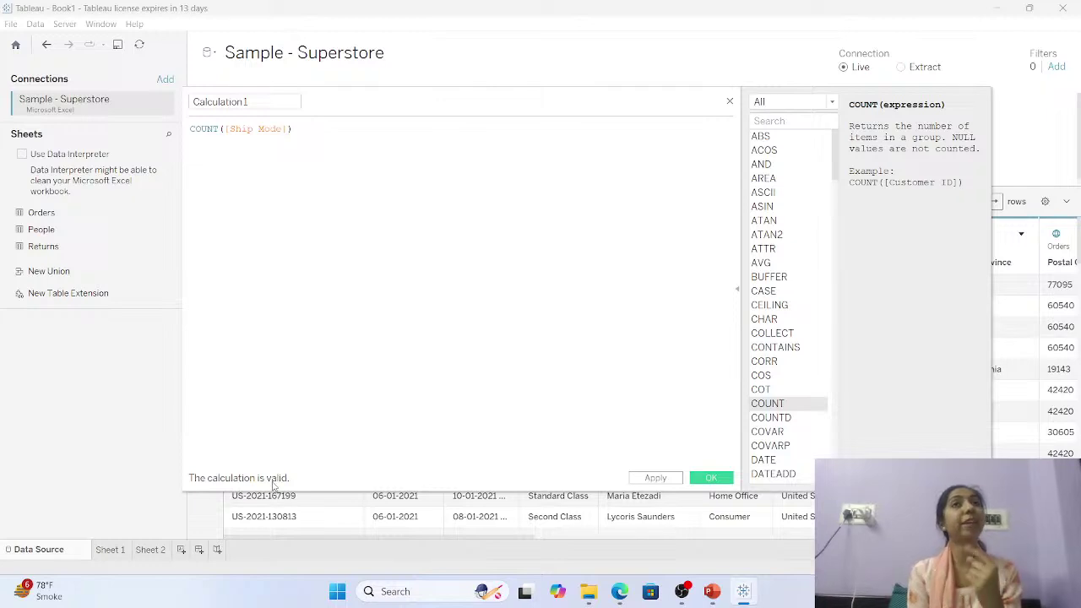
# Retype the closing parenthesis of COUNT([Ship Mode]) and save the calculated field.
pyautogui.click(333, 125)
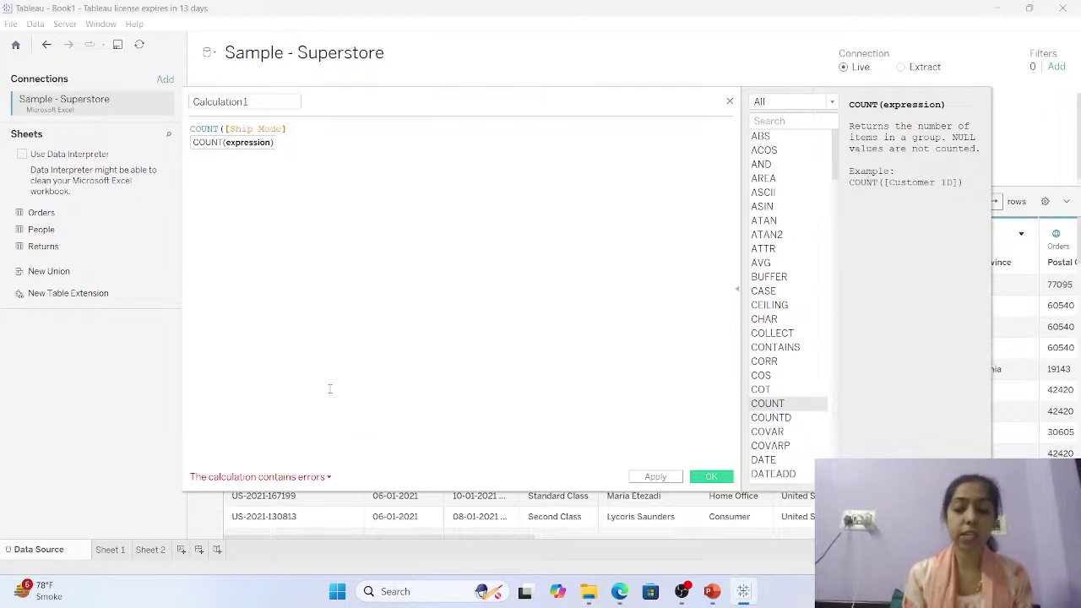
pyautogui.write(')')
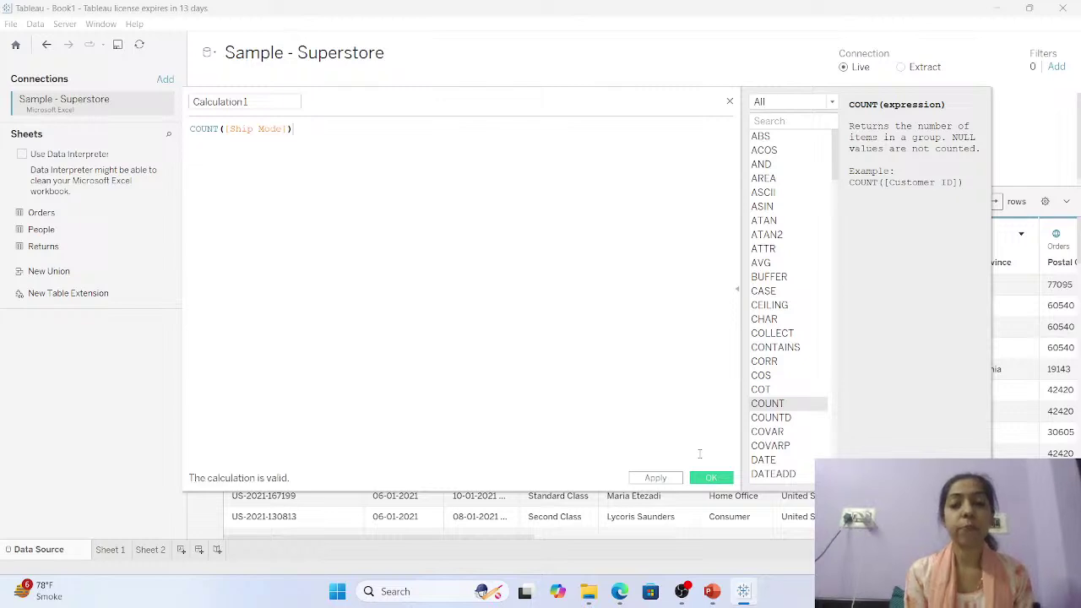
pyautogui.click(710, 478)
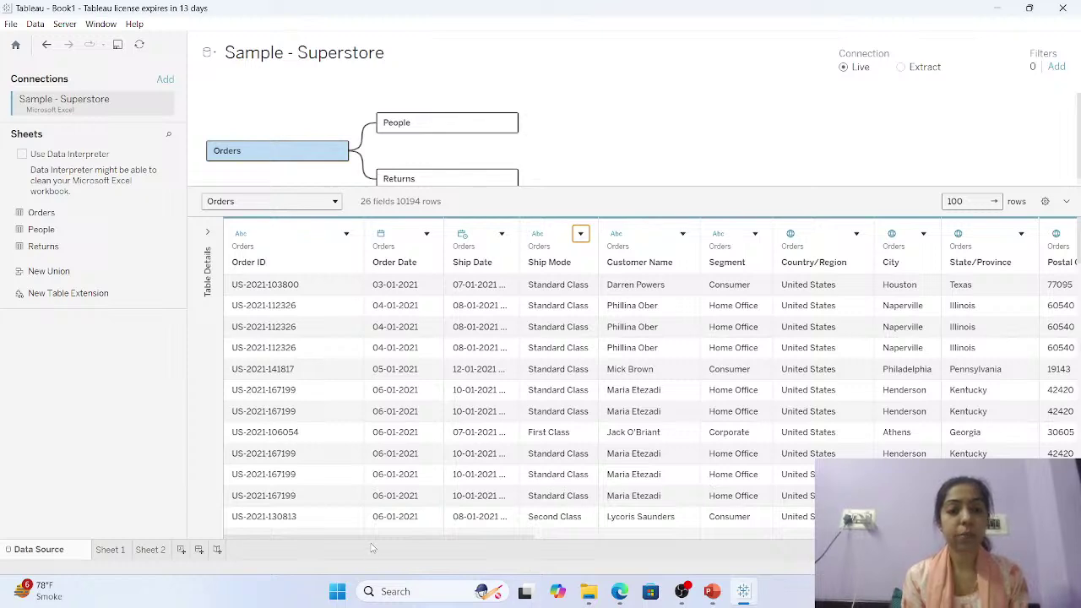
# Check the last Orders columns for the new calculation, and locate Calculation1 among the fields of Sheet 1.
pyautogui.moveTo(371, 536); pyautogui.dragTo(916, 536)
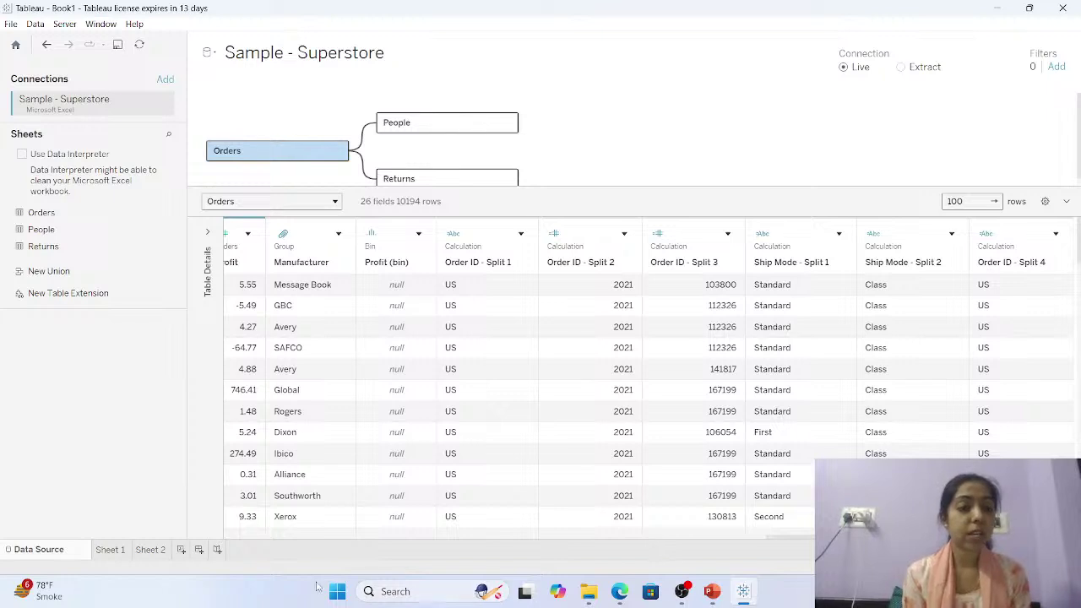
pyautogui.click(104, 550)
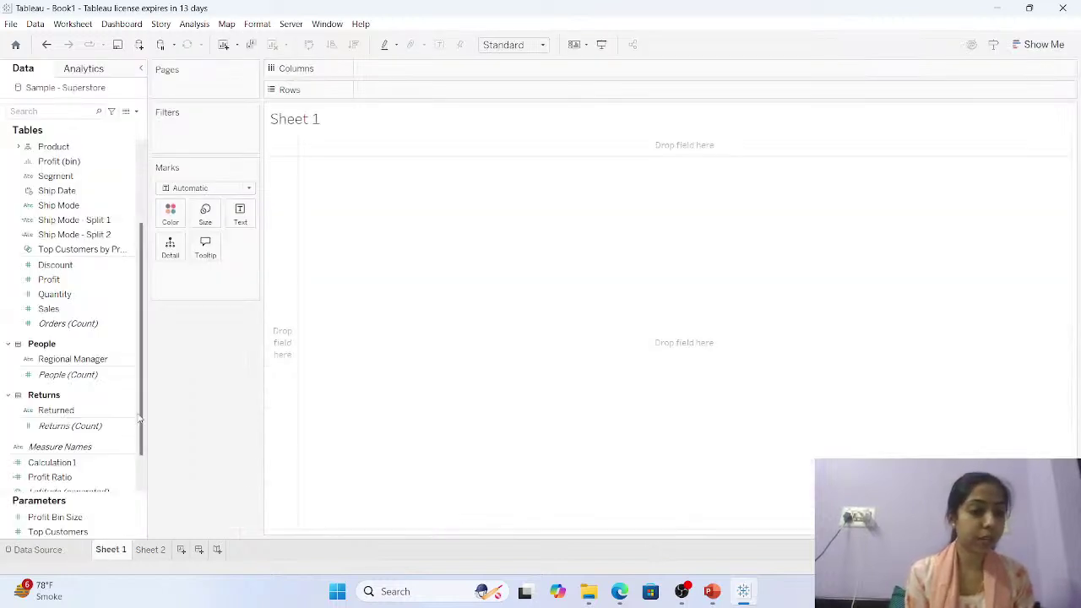
pyautogui.scroll(-1, 140, 417)
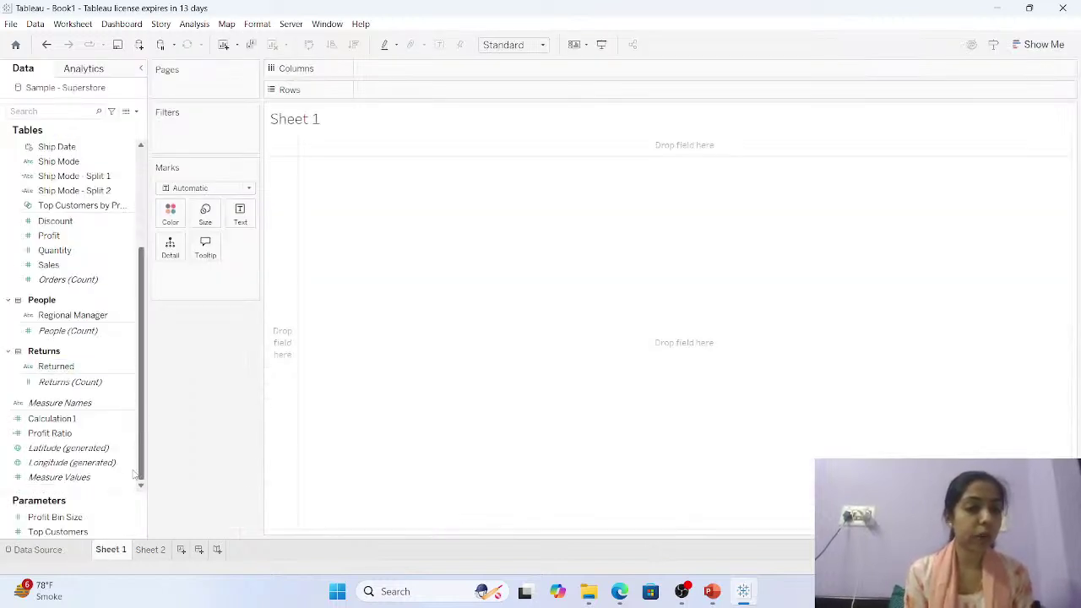
pyautogui.click(68, 419)
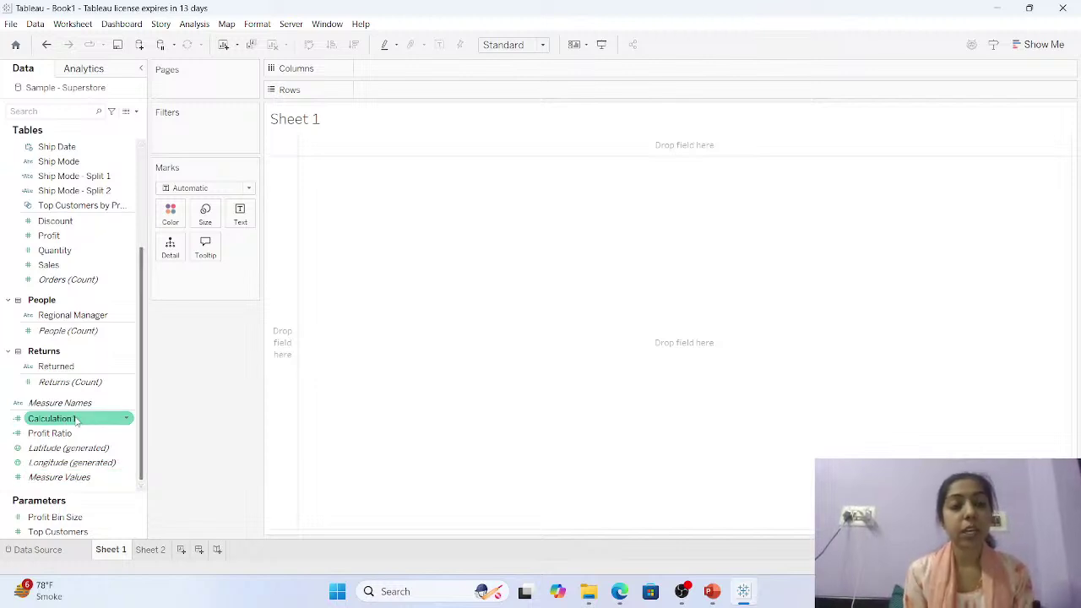
pyautogui.click(116, 478)
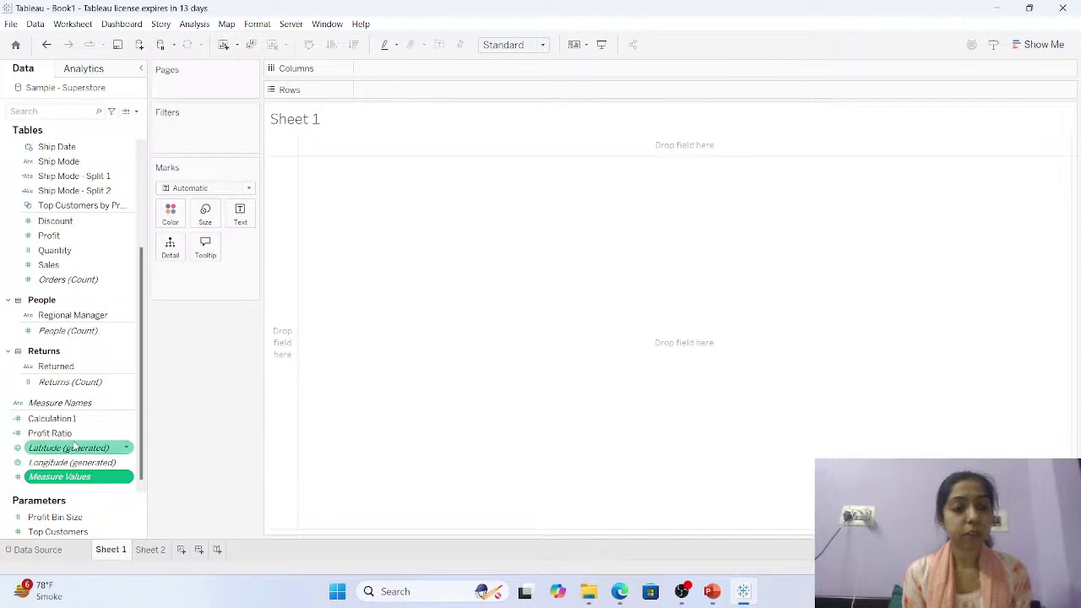
# Add Calculation1 to the Marks card of Sheet 1, check its value, and display it as text.
pyautogui.moveTo(76, 419); pyautogui.dragTo(208, 282)
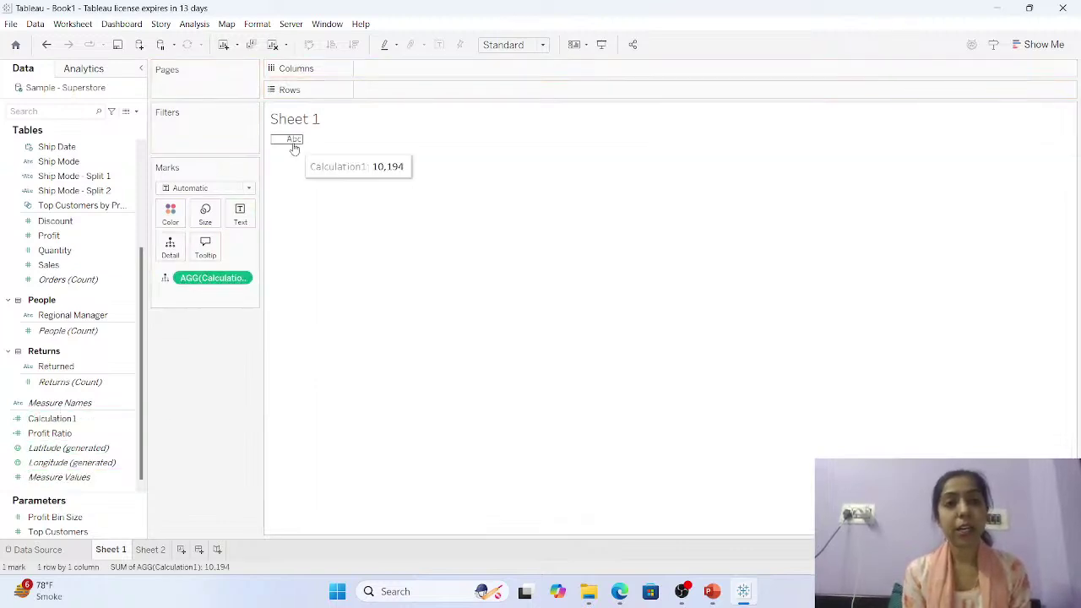
pyautogui.moveTo(293, 141)
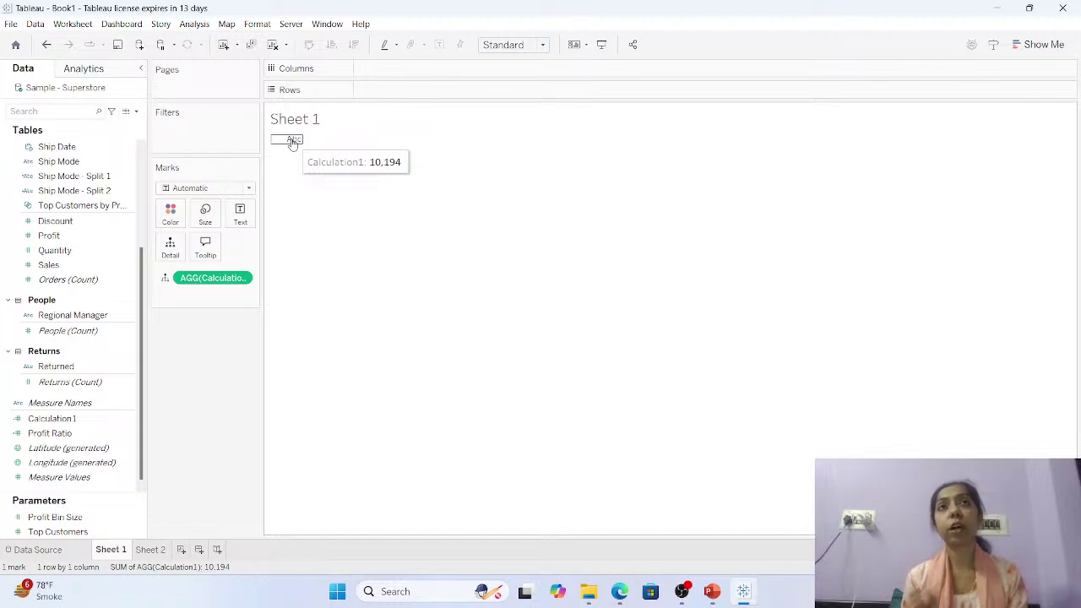
pyautogui.click(165, 281)
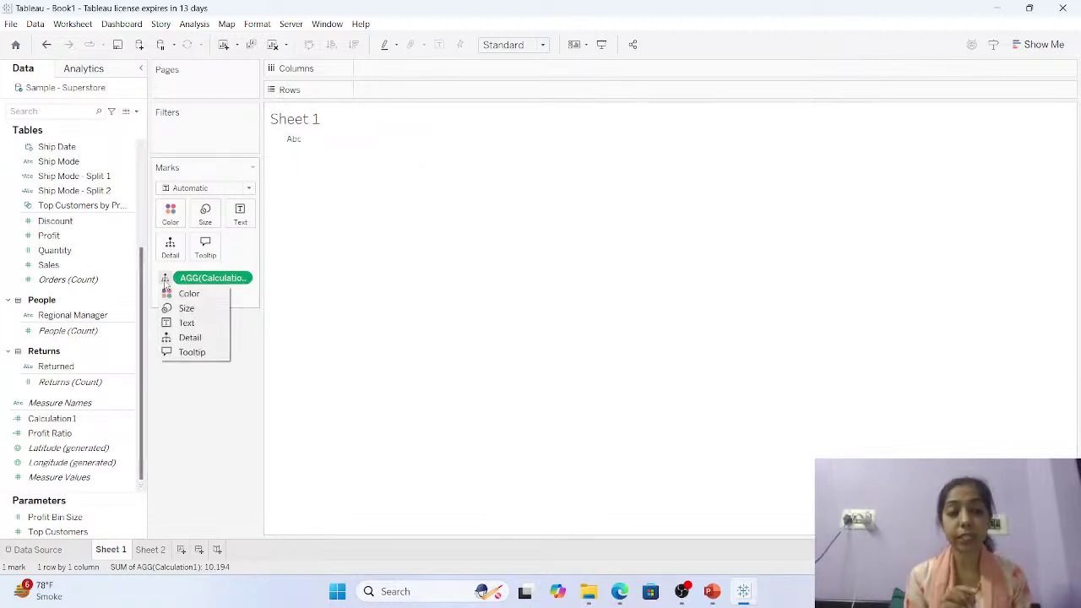
pyautogui.click(187, 323)
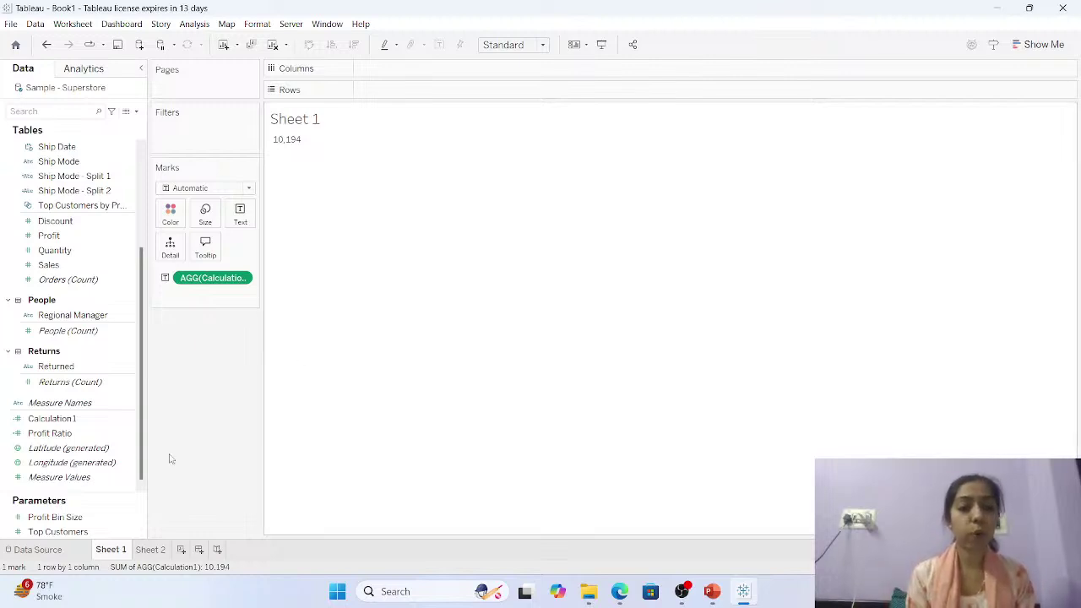
# Edit Calculation1 to count distinct ship modes with COUNTD([Ship Mode]) and save it.
pyautogui.rightClick(125, 423)
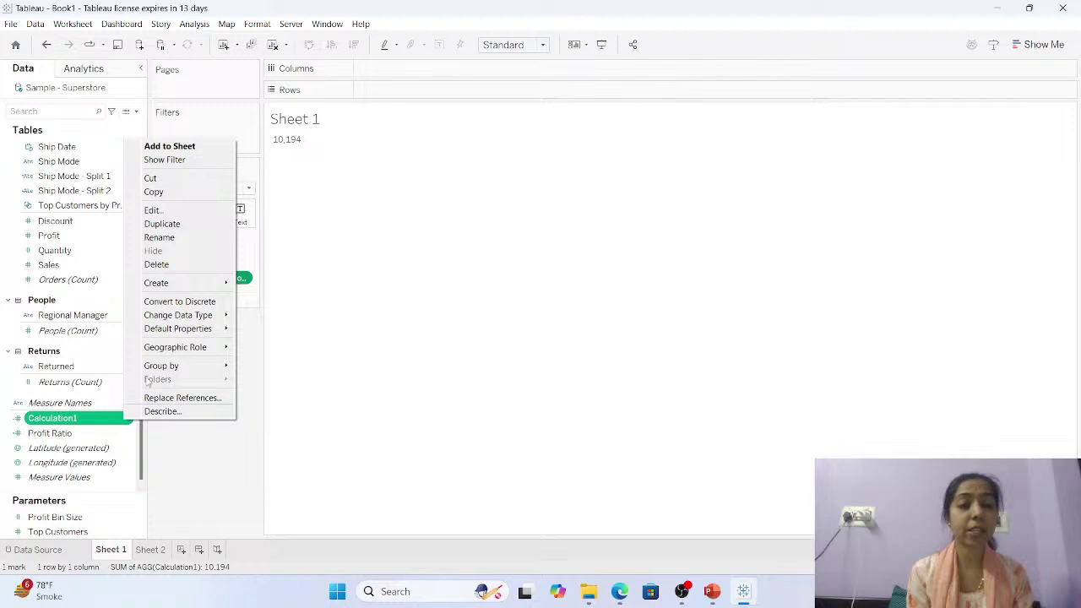
pyautogui.click(181, 211)
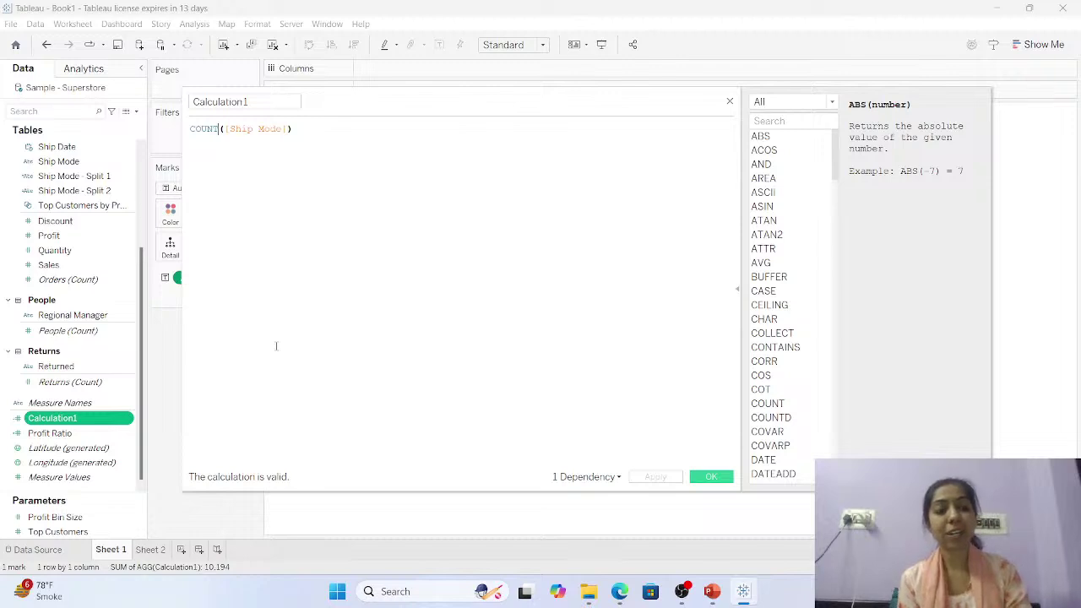
pyautogui.write('D')
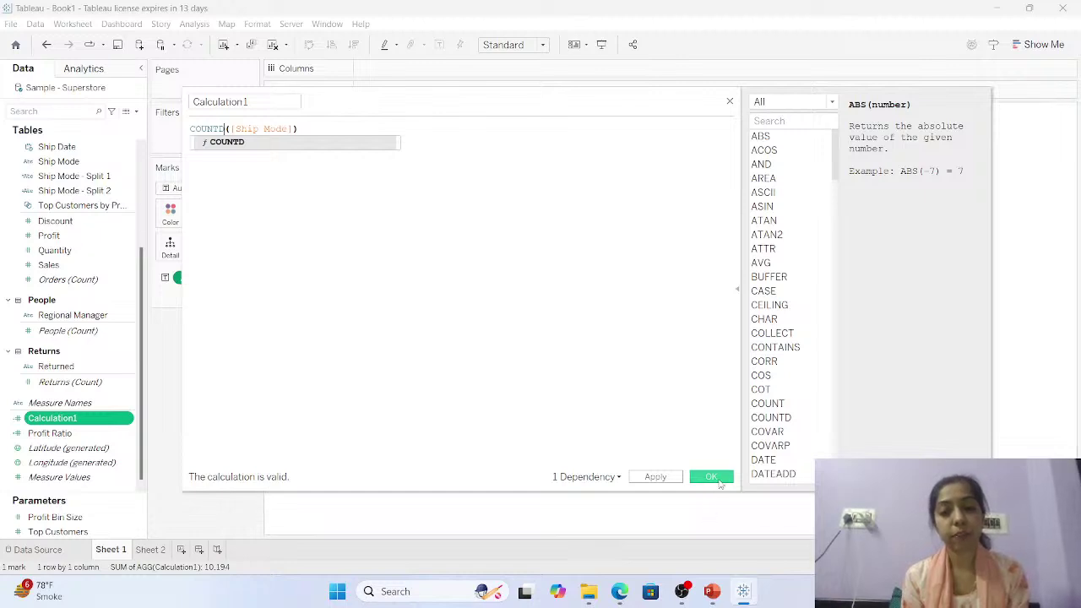
pyautogui.click(720, 481)
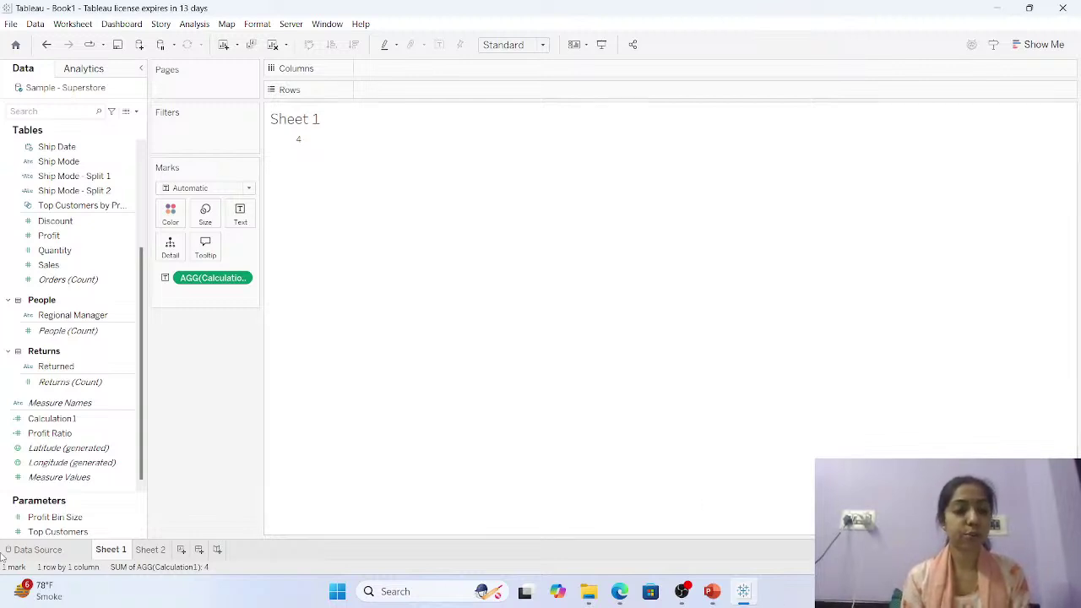
# Return to the data source and examine the Orders columns from the calculated splits back to Ship Mode.
pyautogui.click(76, 551)
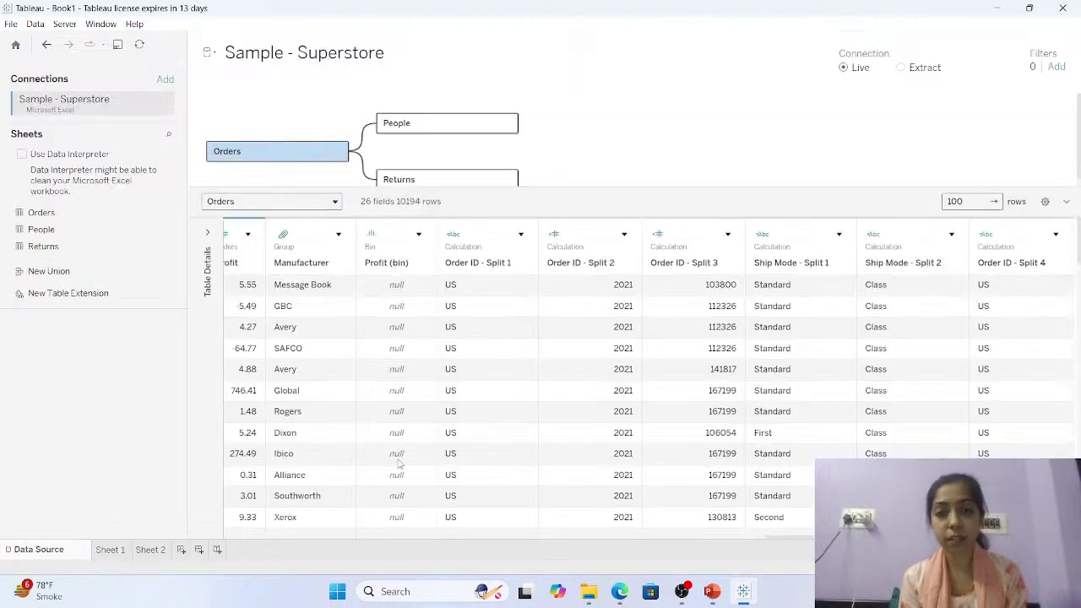
pyautogui.click(800, 305)
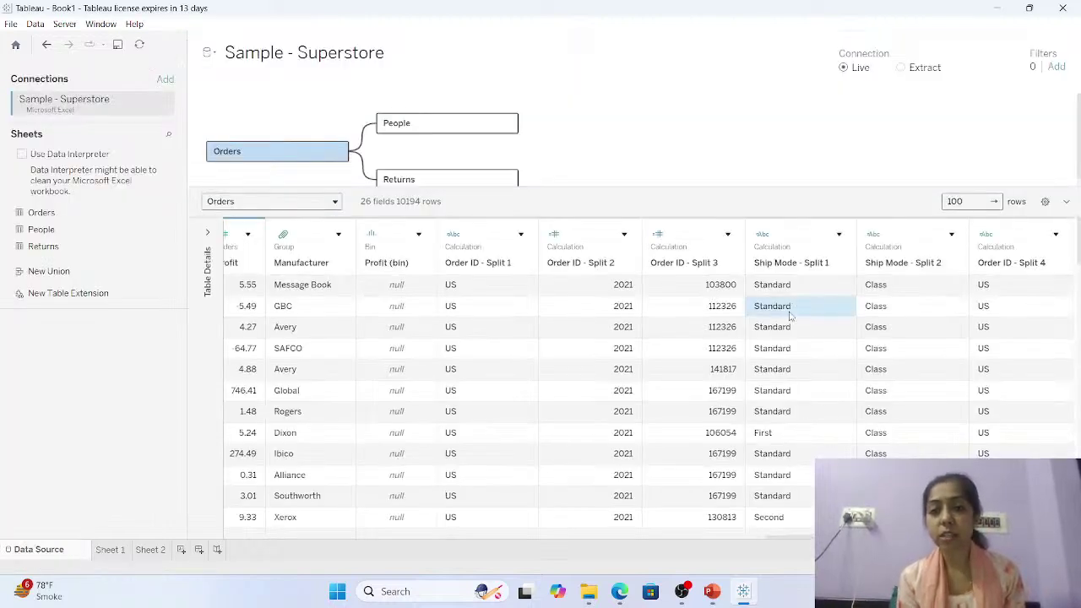
pyautogui.press('Left')
pyautogui.press('Left')
pyautogui.press('Left')
pyautogui.press('Left')
pyautogui.press('Left')
pyautogui.press('Left')
pyautogui.press('Left')
pyautogui.press('Left')
pyautogui.press('Left')
pyautogui.press('Left')
pyautogui.press('Left')
pyautogui.press('Left')
pyautogui.press('Left')
pyautogui.press('Left')
pyautogui.press('Left')
pyautogui.press('Left')
pyautogui.press('Left')
pyautogui.press('Left')
pyautogui.press('Left')
pyautogui.press('Left')
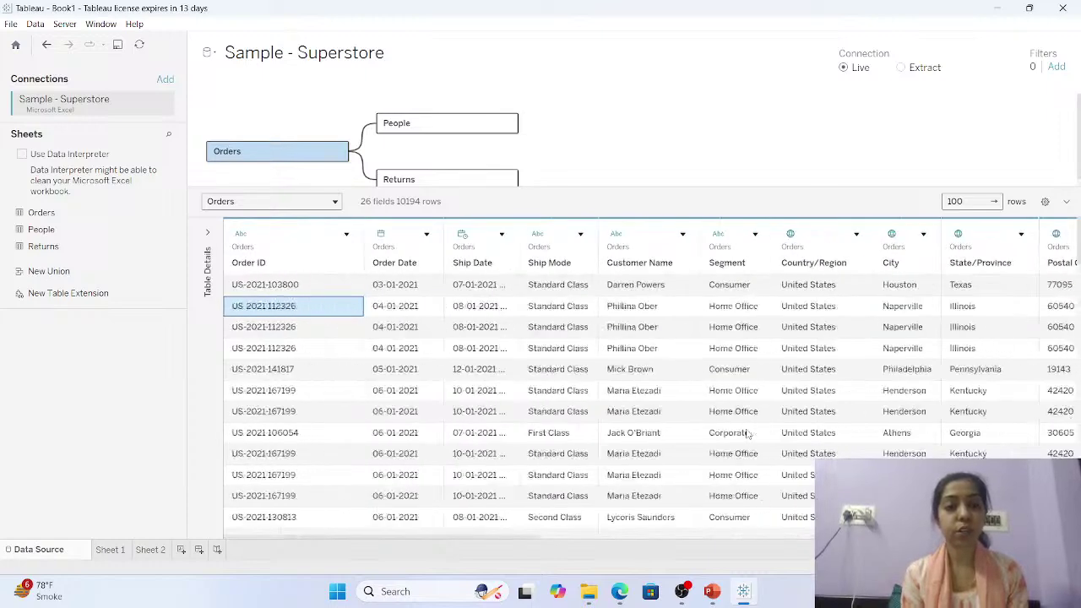
pyautogui.press('Right')
pyautogui.press('Right')
pyautogui.press('Right')
pyautogui.press('Right')
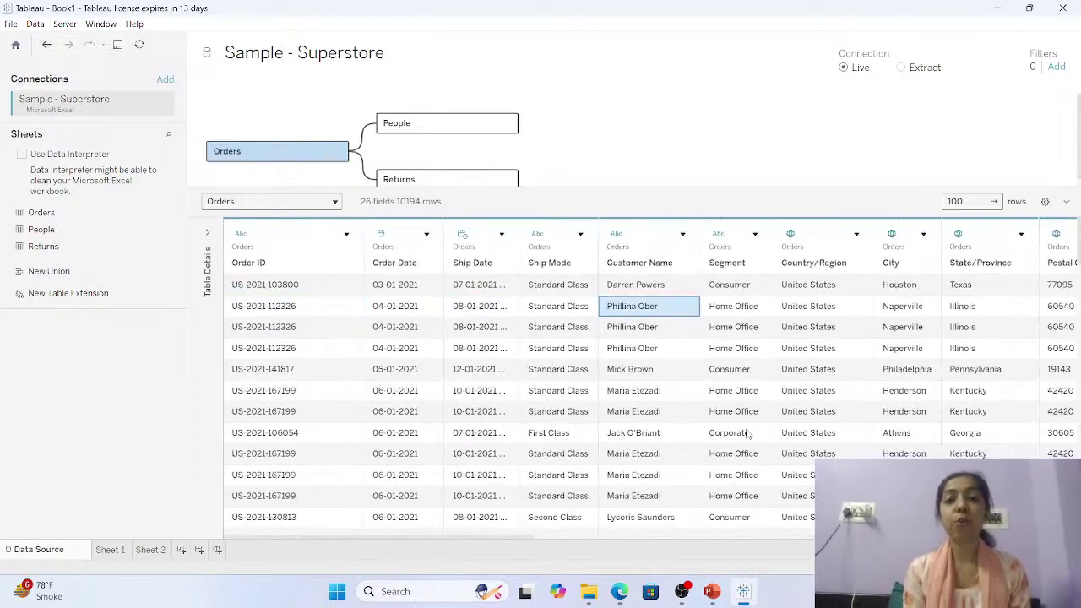
pyautogui.press('Left')
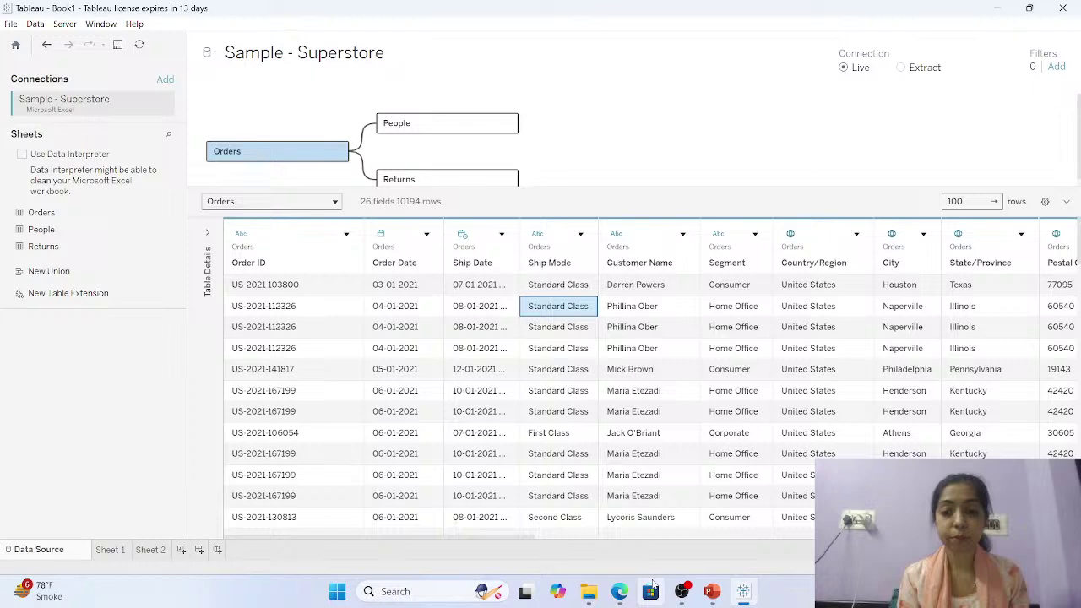
# Switch to the Tableau_Installation document in the Edge browser, view it, and return to Tableau.
pyautogui.moveTo(619, 591)
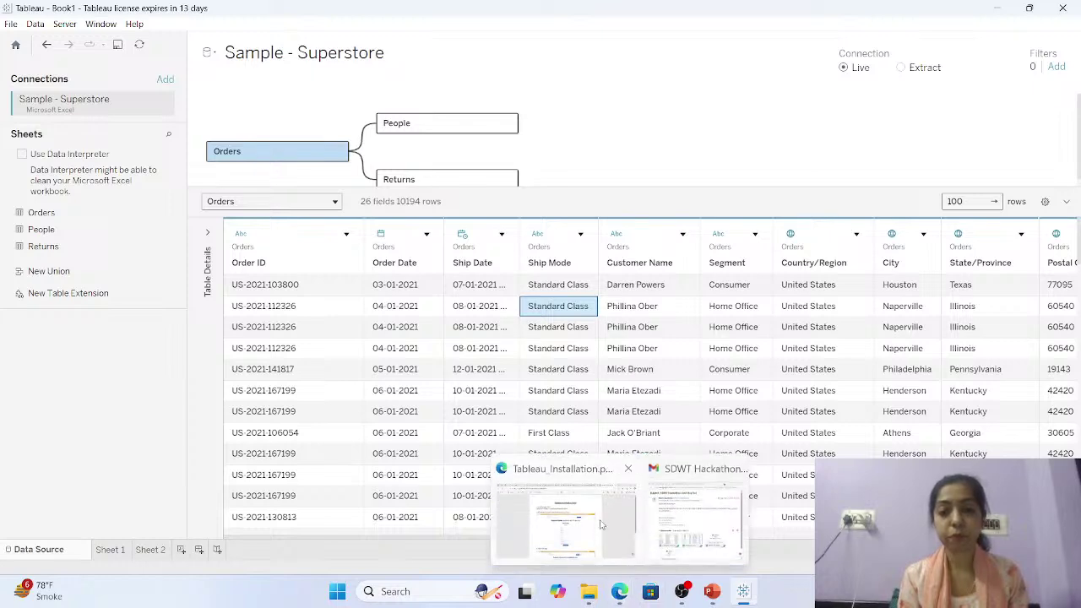
pyautogui.click(594, 524)
pyautogui.click(737, 594)
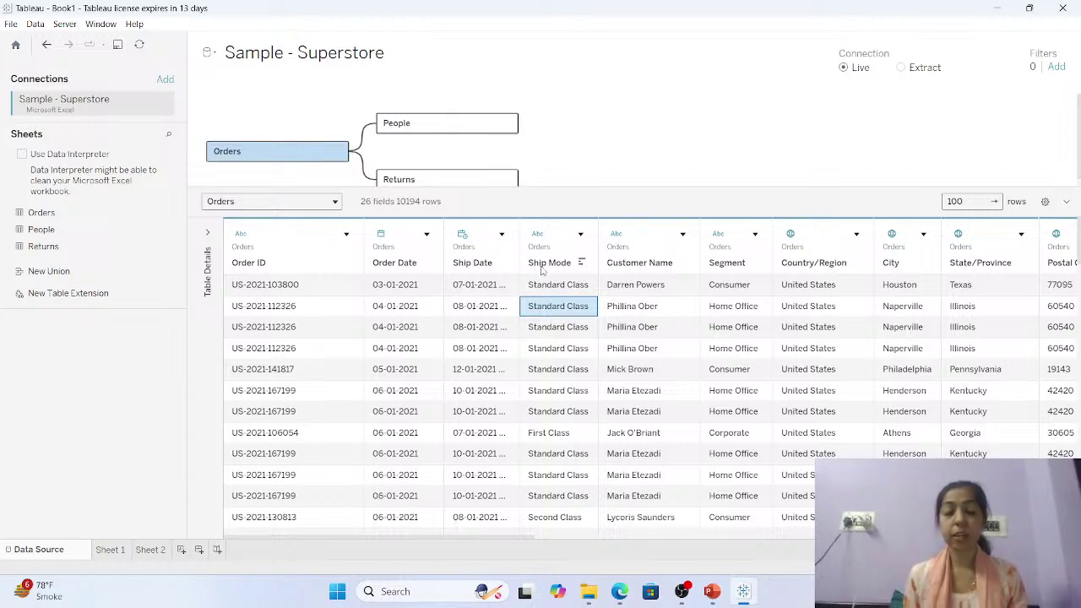
# Start a calculated field based on the Country/Region column and name it Country_Code.
pyautogui.click(582, 236)
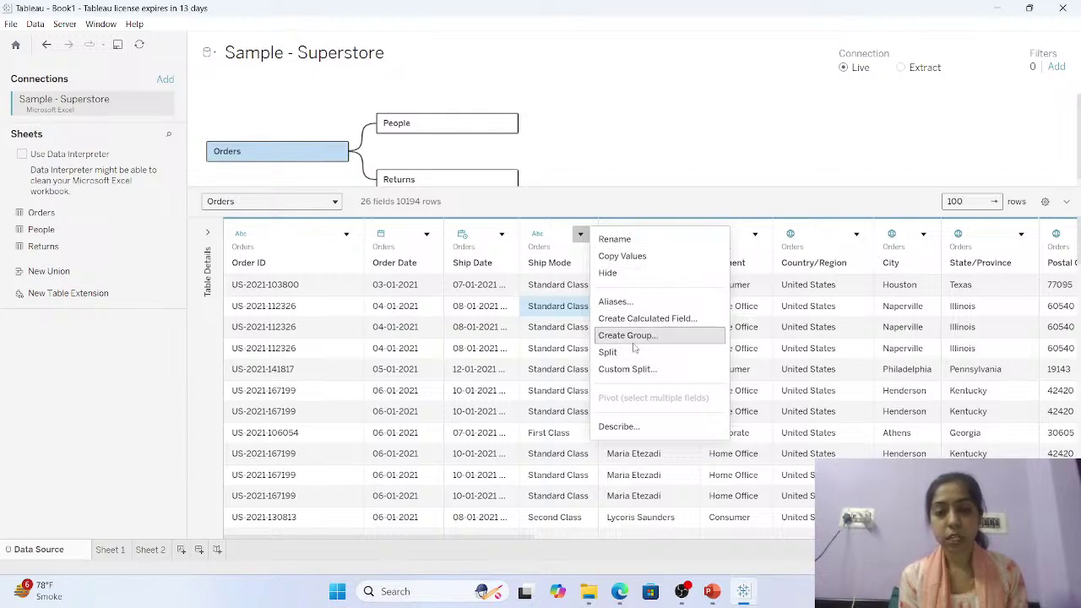
pyautogui.click(856, 234)
pyautogui.click(856, 234)
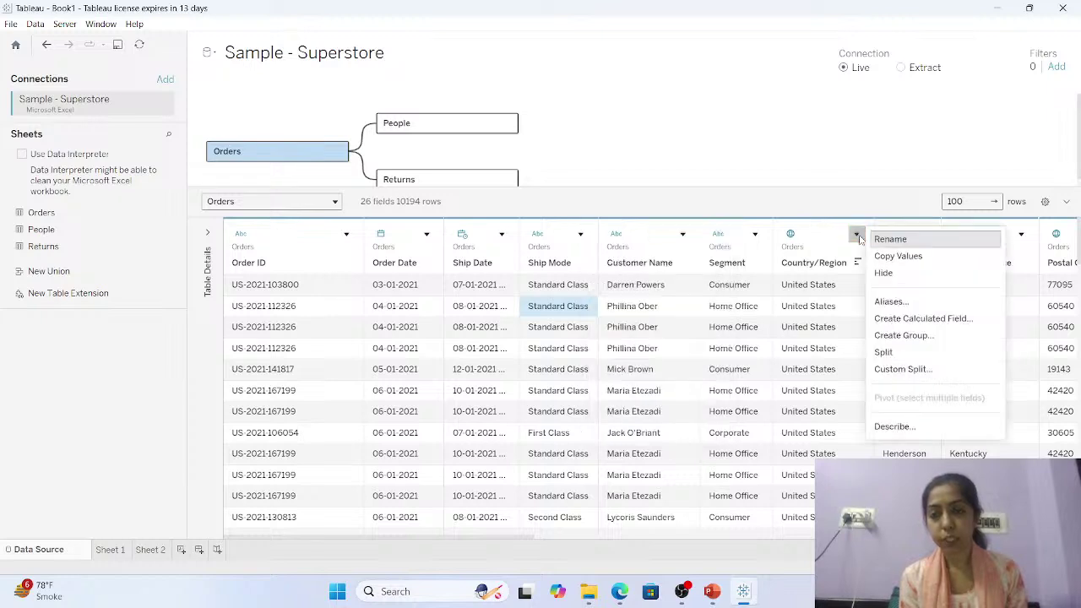
pyautogui.click(893, 319)
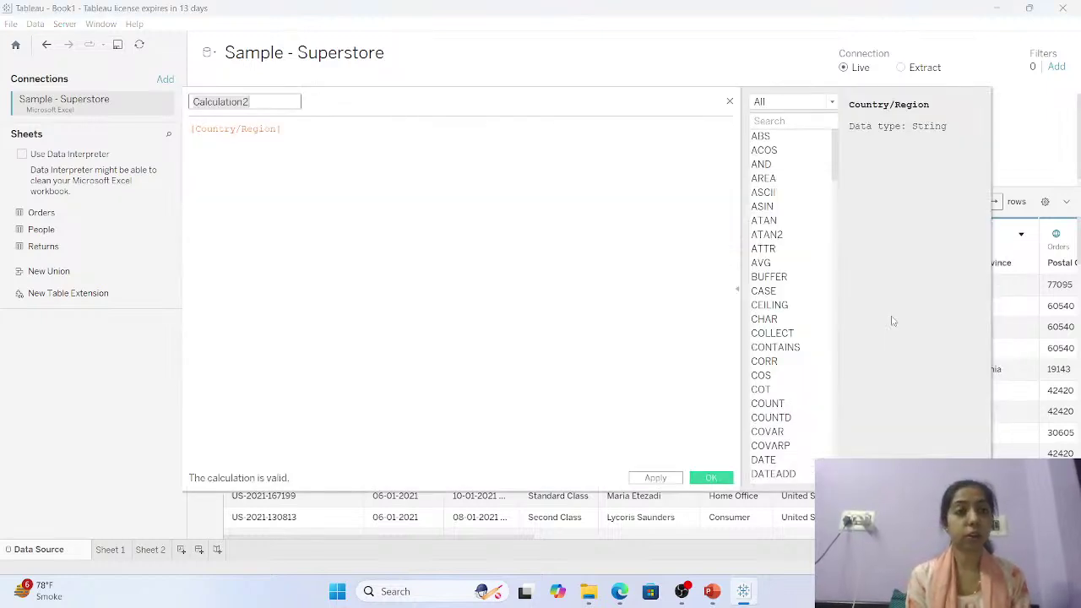
pyautogui.click(270, 107)
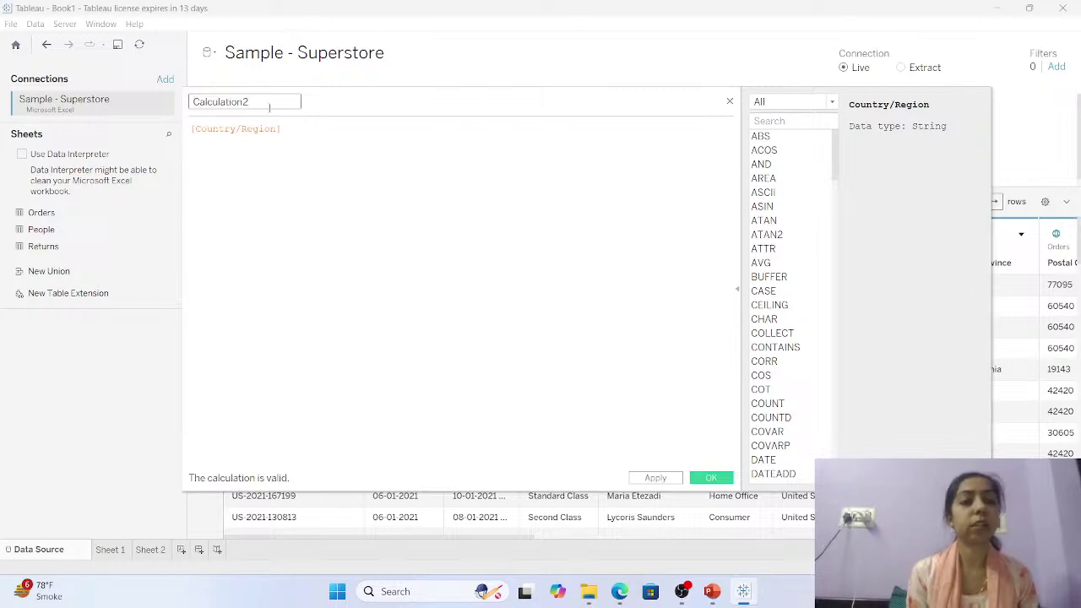
pyautogui.press('BackSpace')
pyautogui.press('BackSpace')
pyautogui.press('BackSpace')
pyautogui.press('BackSpace')
pyautogui.press('BackSpace')
pyautogui.press('BackSpace')
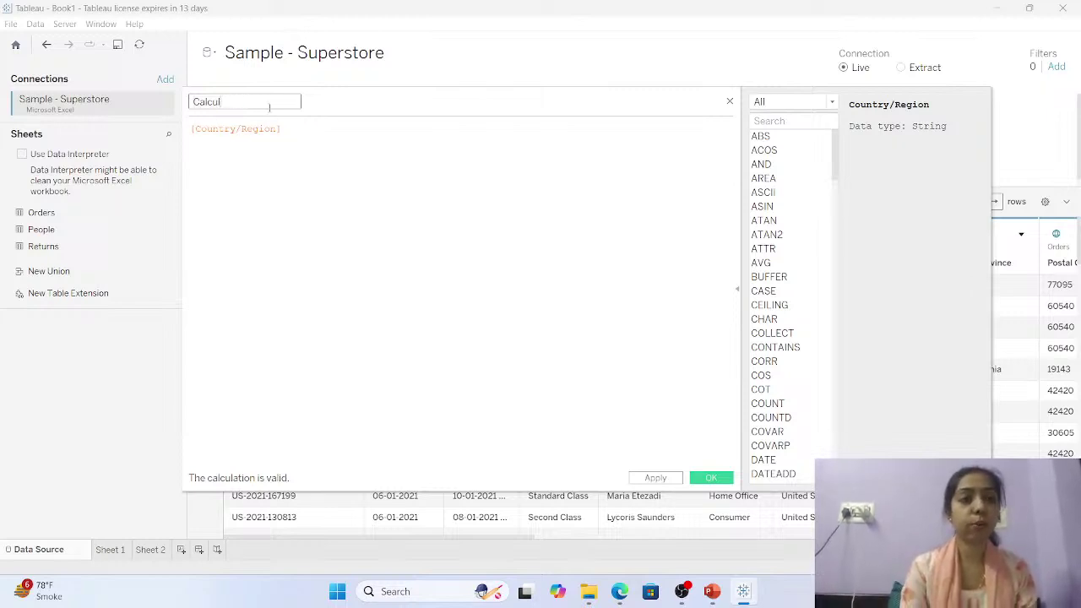
pyautogui.press('BackSpace')
pyautogui.press('BackSpace')
pyautogui.press('BackSpace')
pyautogui.press('BackSpace')
pyautogui.press('BackSpace')
pyautogui.press('BackSpace')
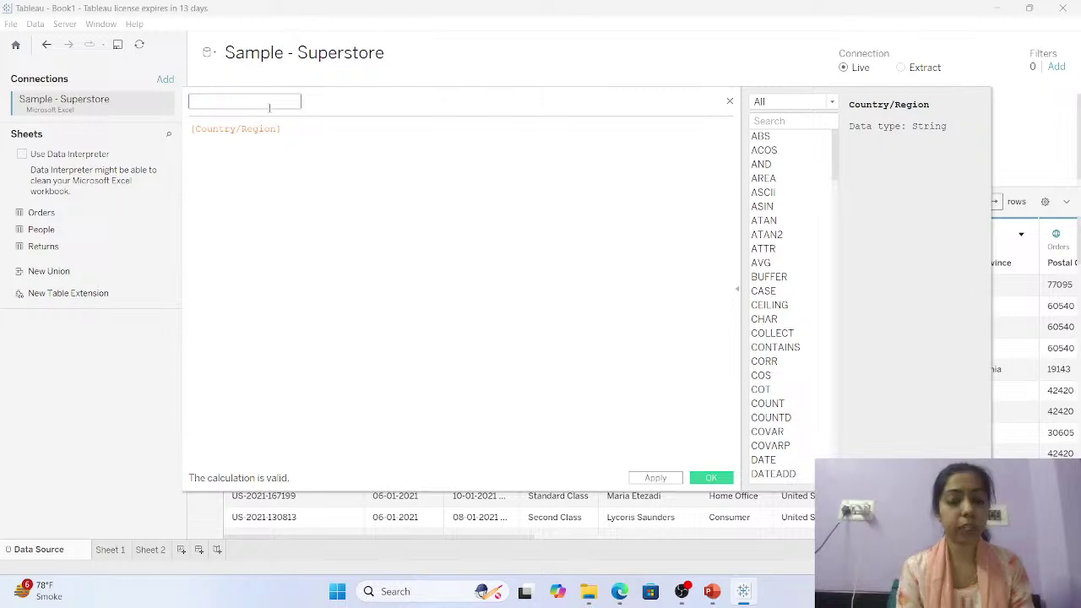
pyautogui.write('Cou')
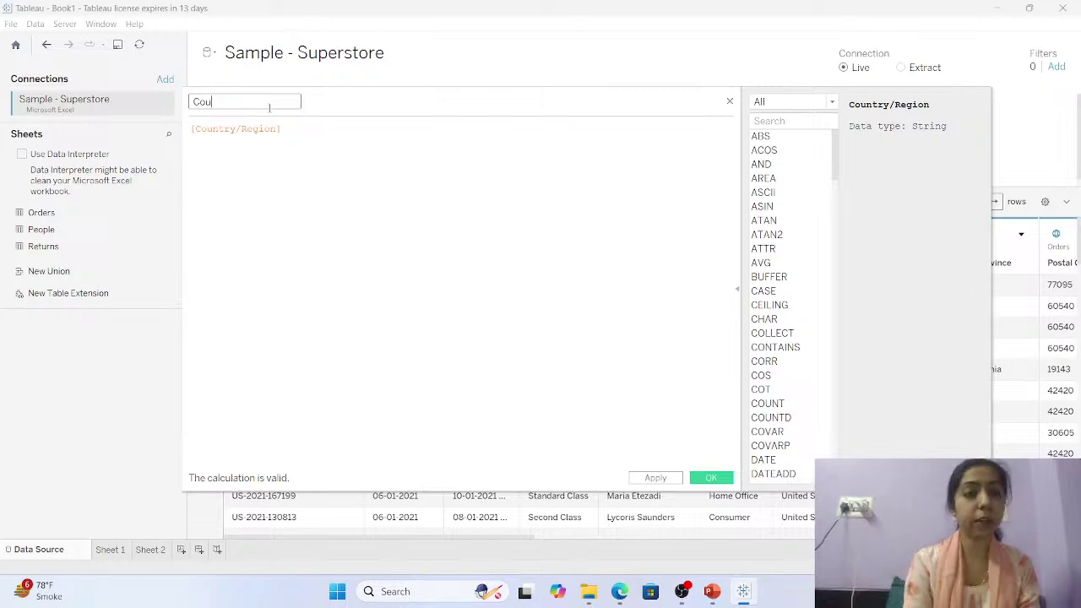
pyautogui.write('ntry')
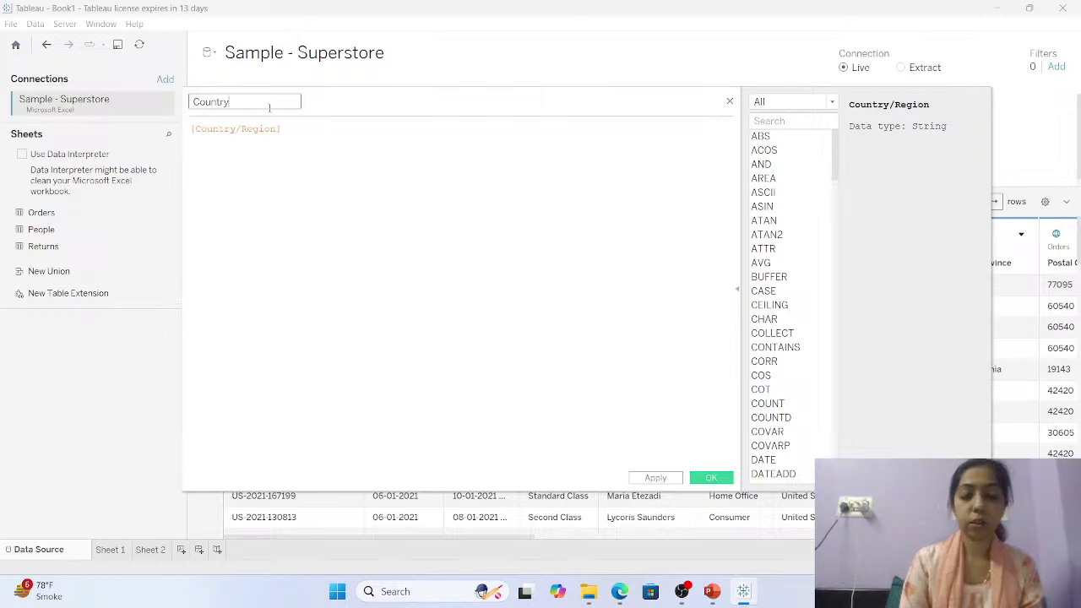
pyautogui.write('_Code')
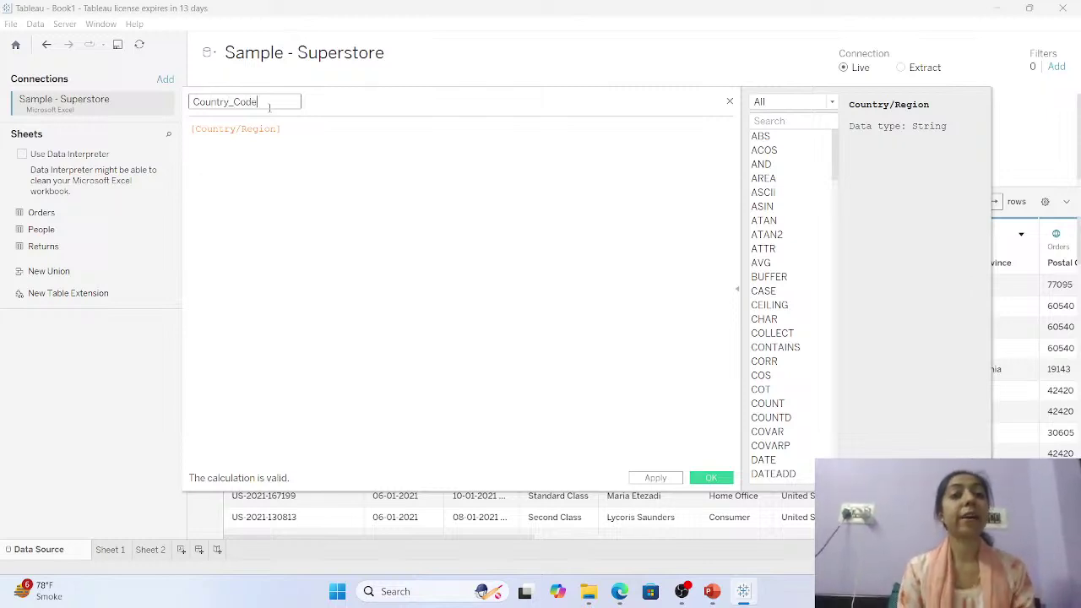
# Turn the formula into the condition IF [Country/Region] = "United States" and begin a second line.
pyautogui.click(193, 128)
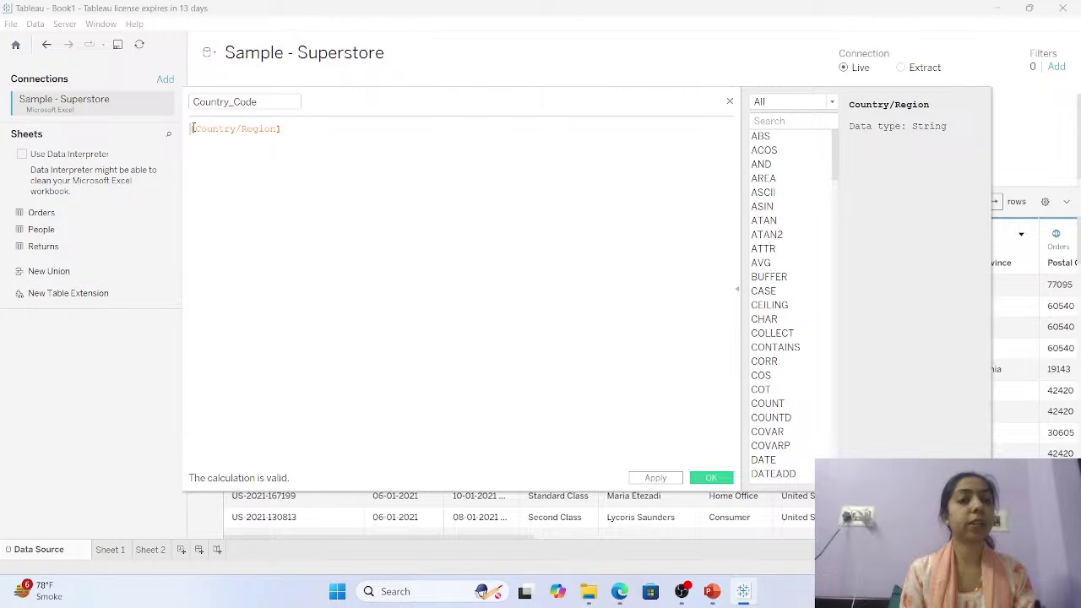
pyautogui.write('IF')
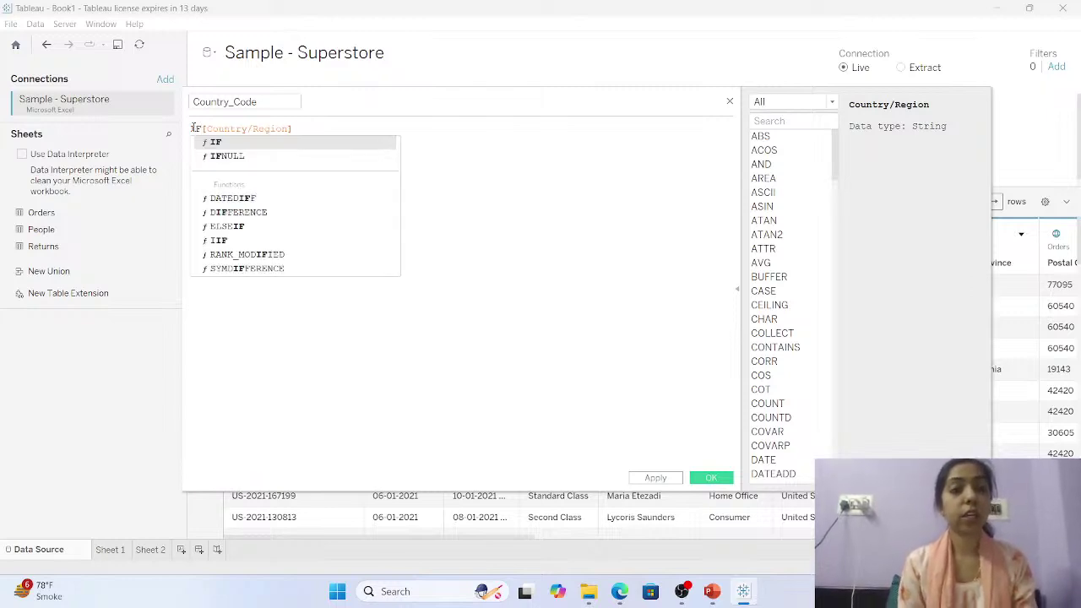
pyautogui.write(' [Country/Region]')
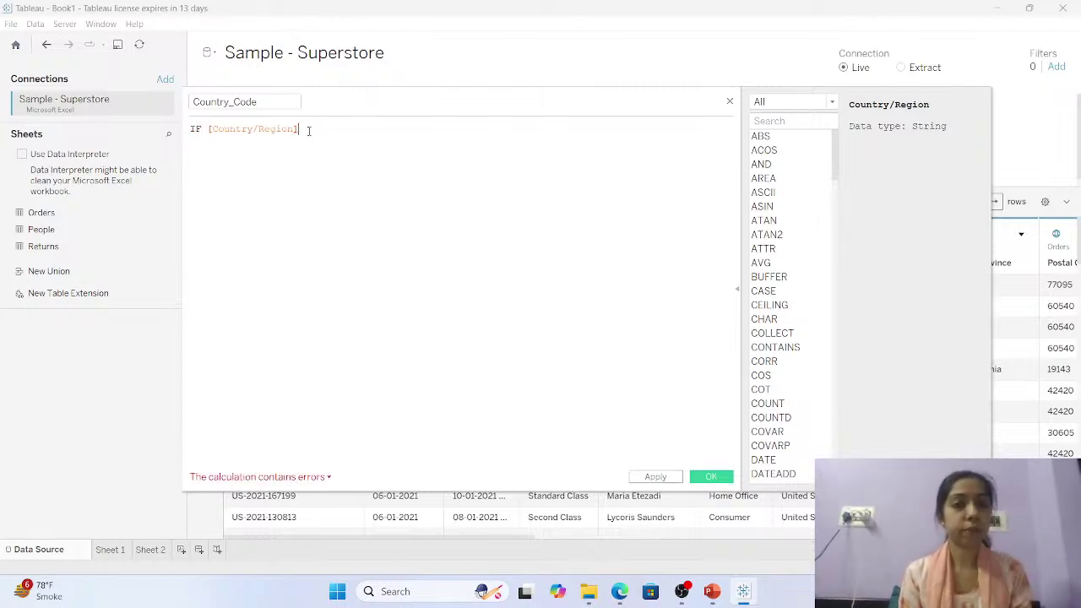
pyautogui.write(' = ')
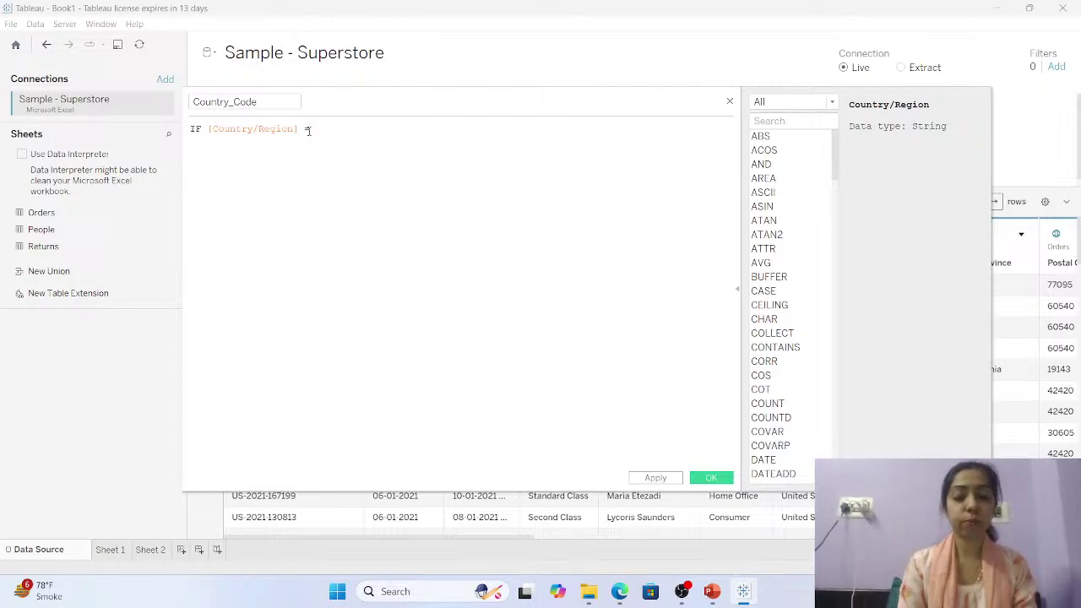
pyautogui.write('"Uni')
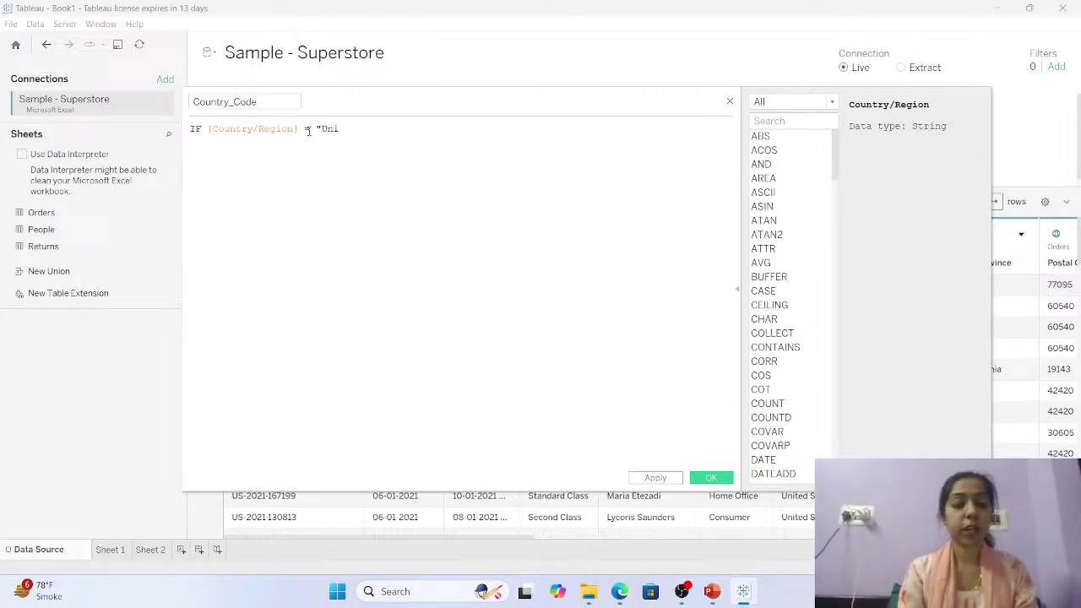
pyautogui.write('ted St')
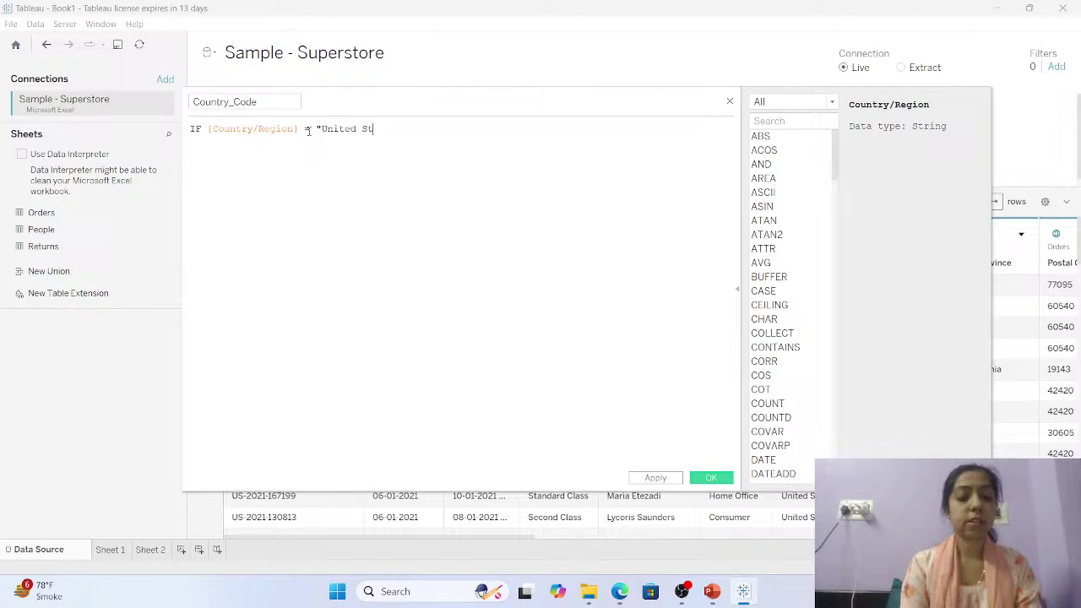
pyautogui.write('ates')
pyautogui.write('"')
pyautogui.press('Return')
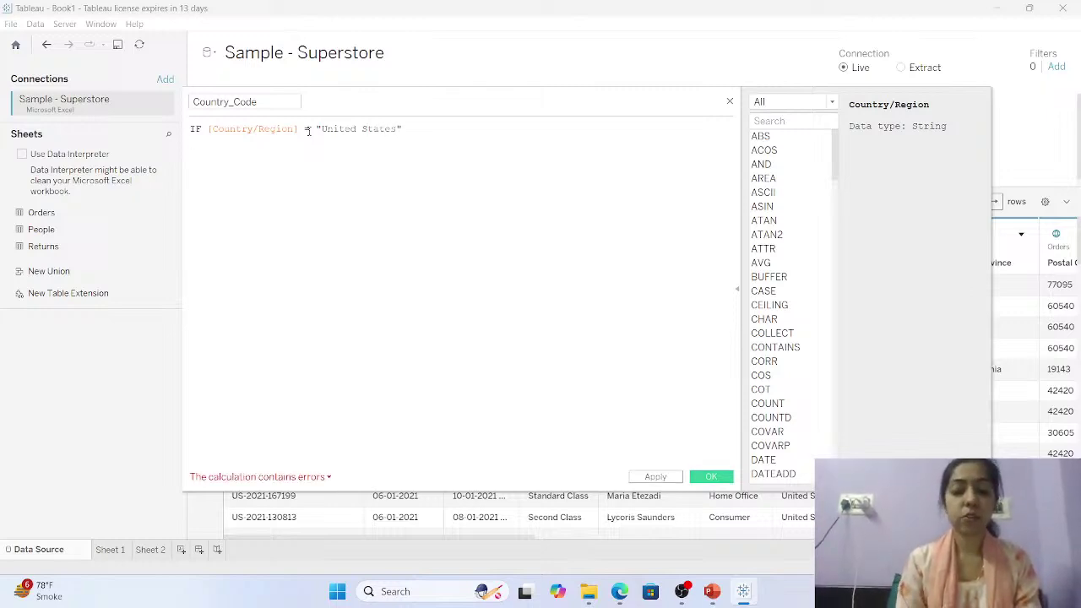
# Add THEN "US" as the second line of the Country_Code formula.
pyautogui.write('"US"')
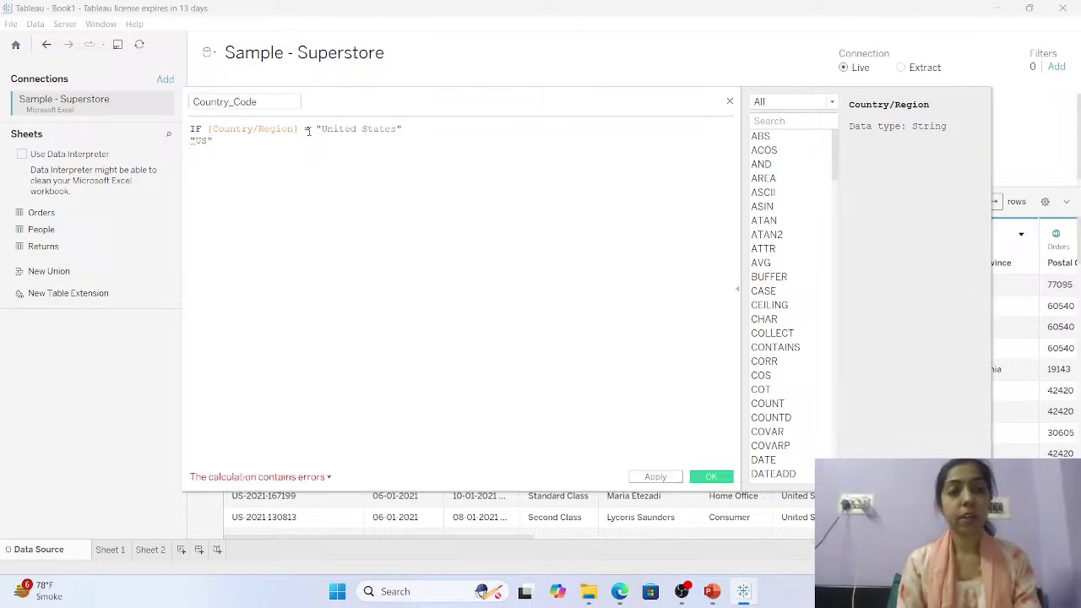
pyautogui.press('Up')
pyautogui.write('THEN')
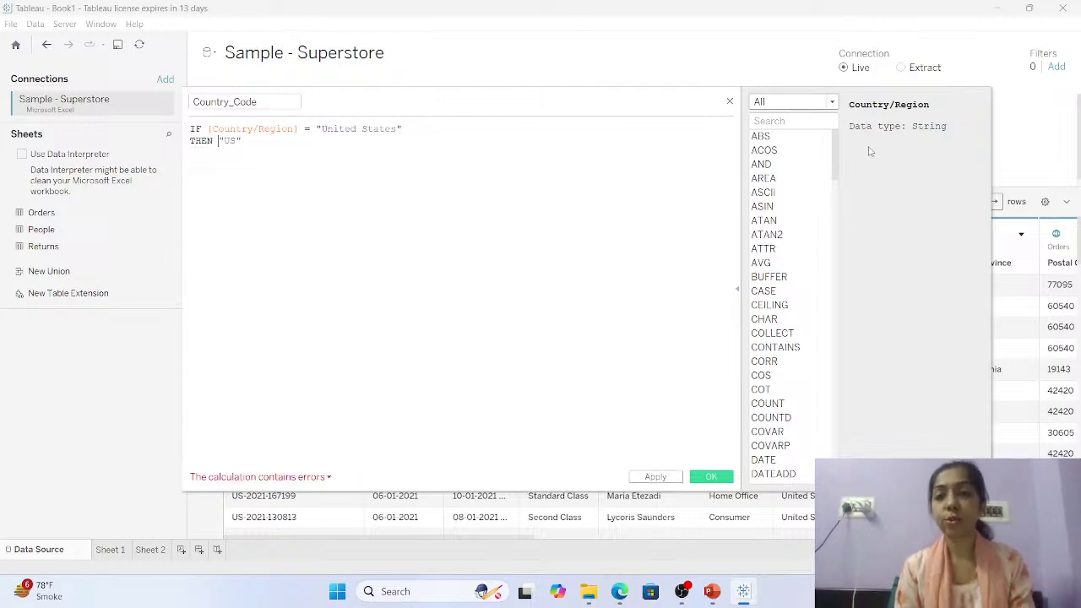
# Search the function reference for "if" and read the IF function's syntax and example.
pyautogui.click(798, 124)
pyautogui.write('if')
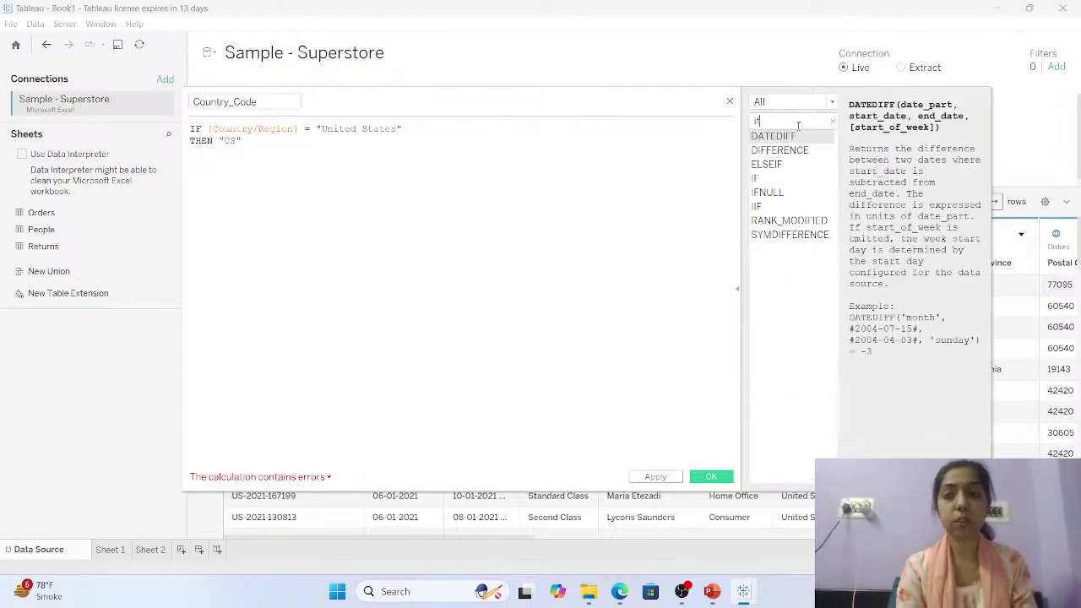
pyautogui.click(769, 179)
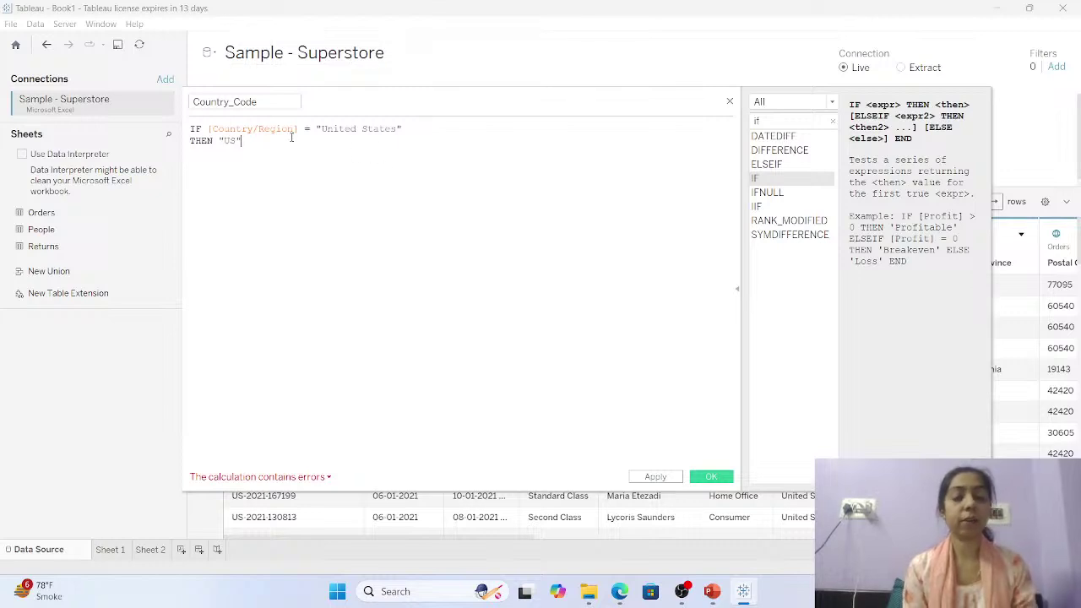
# Add an ELSE branch that returns "OTHER" to the Country_Code formula, on new lines below THEN "US".
pyautogui.press('Return')
pyautogui.write('ELS')
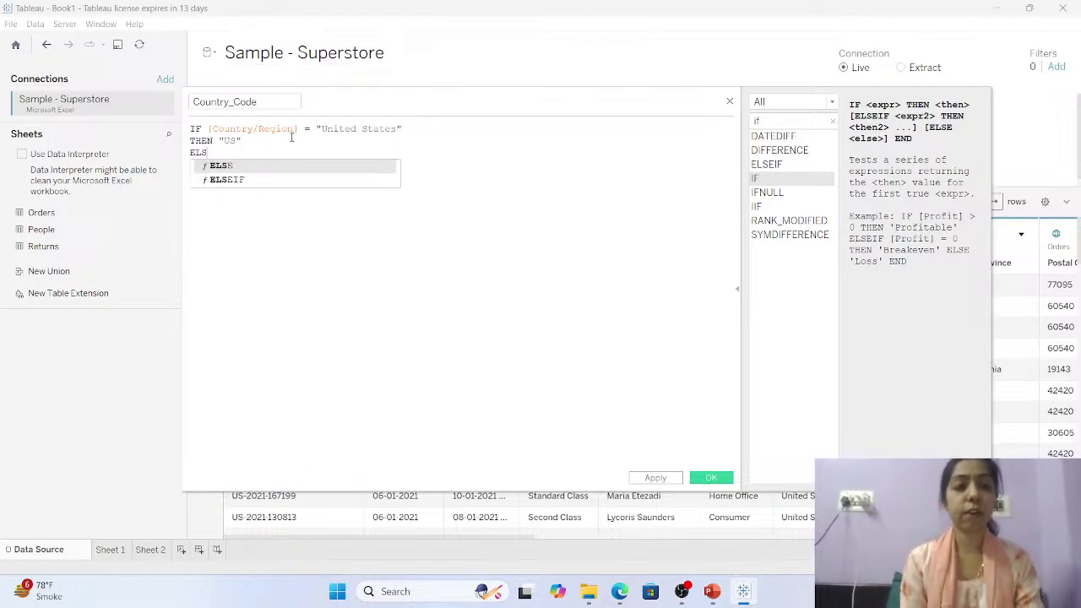
pyautogui.write('E')
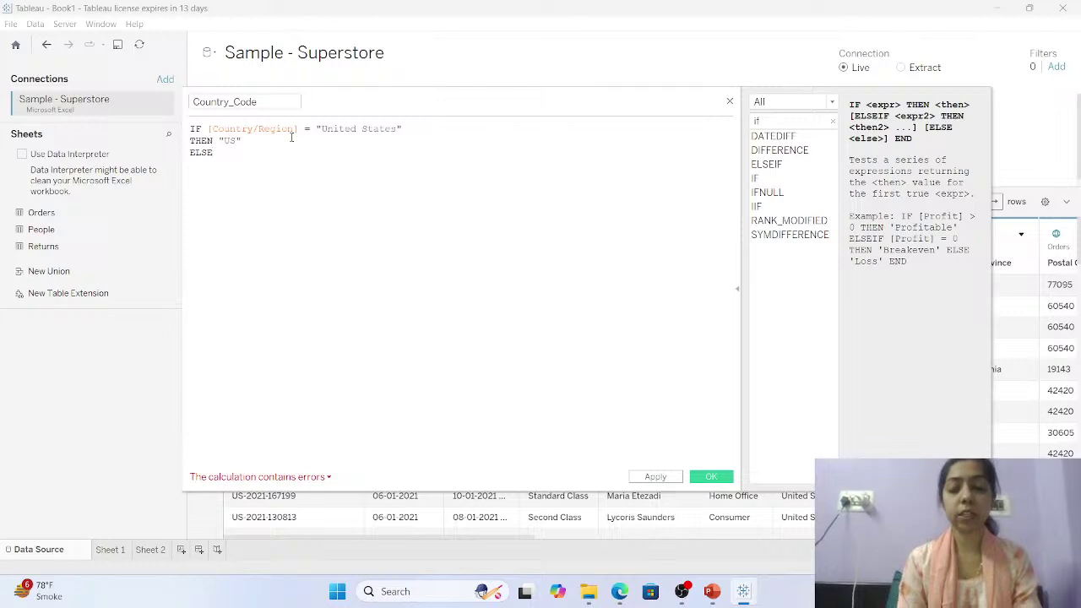
pyautogui.press('Return')
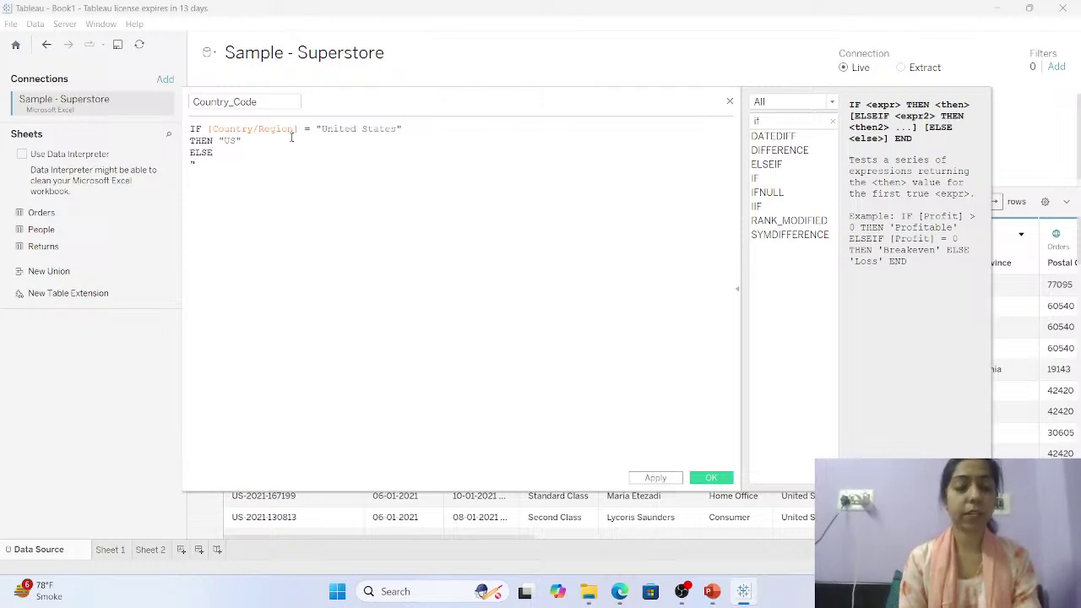
pyautogui.write('"OTHER')
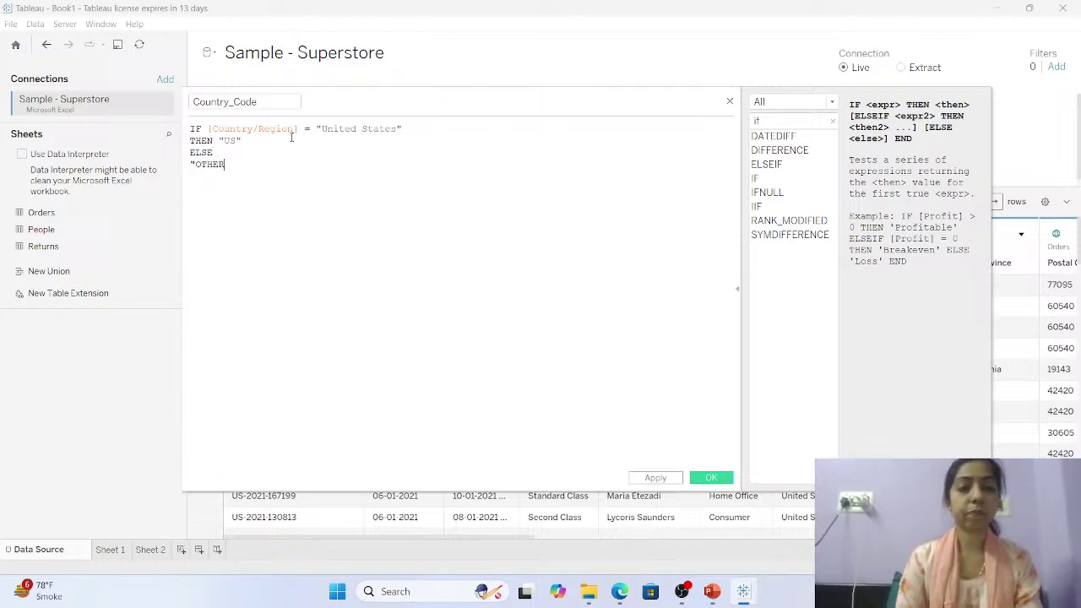
pyautogui.write('"')
# Close the IF statement with END on its own line and save the Country_Code calculated field.
pyautogui.press('Return')
pyautogui.write('END')
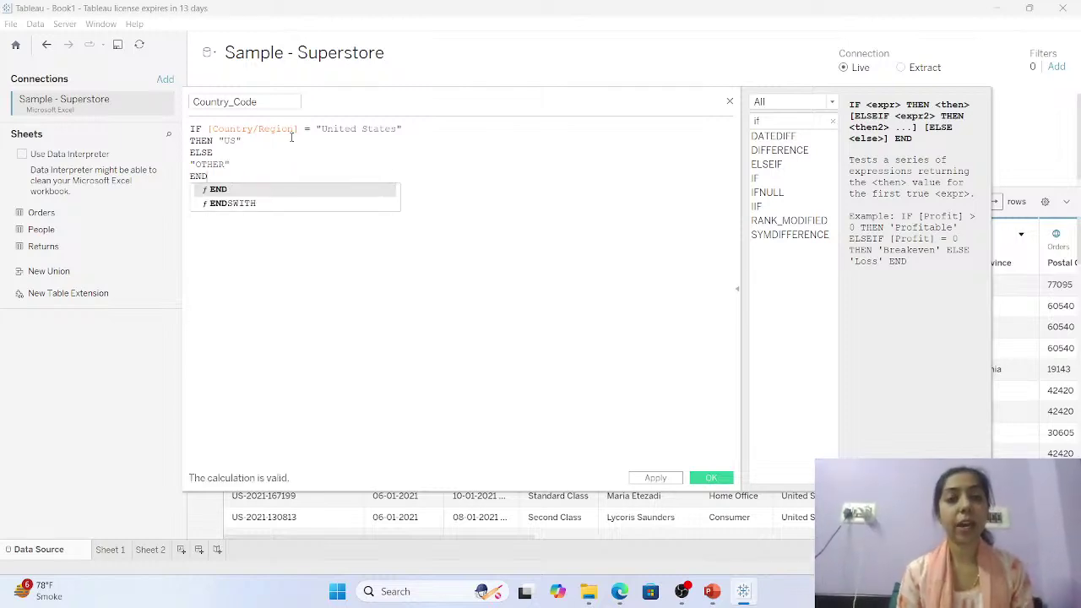
pyautogui.press('Return')
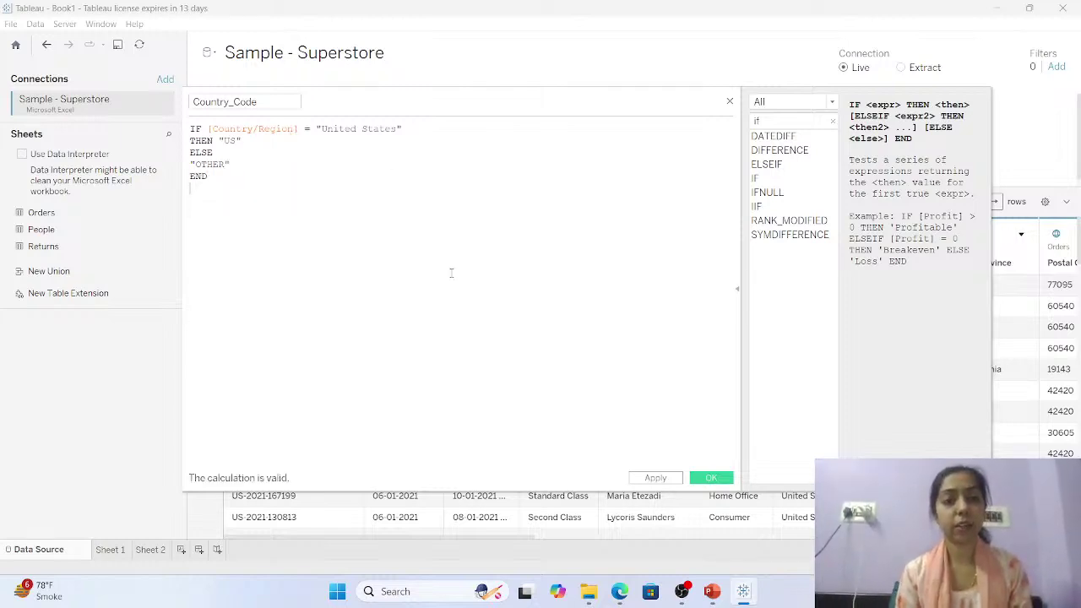
pyautogui.click(705, 480)
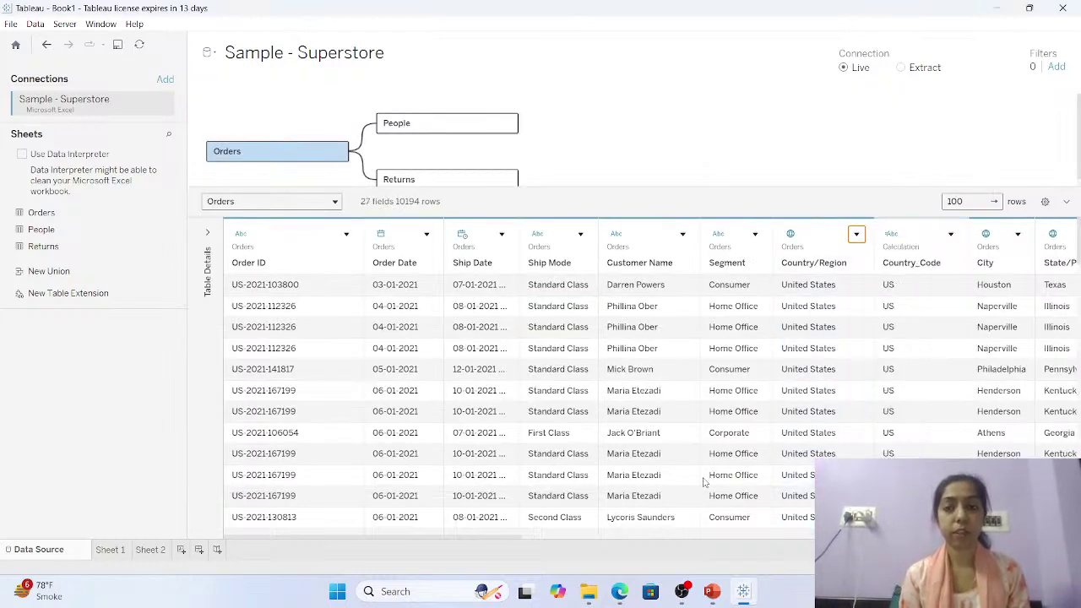
# Examine the Country_Code values row by row against Country/Region in the Orders data, including the Canadian orders.
pyautogui.click(906, 302)
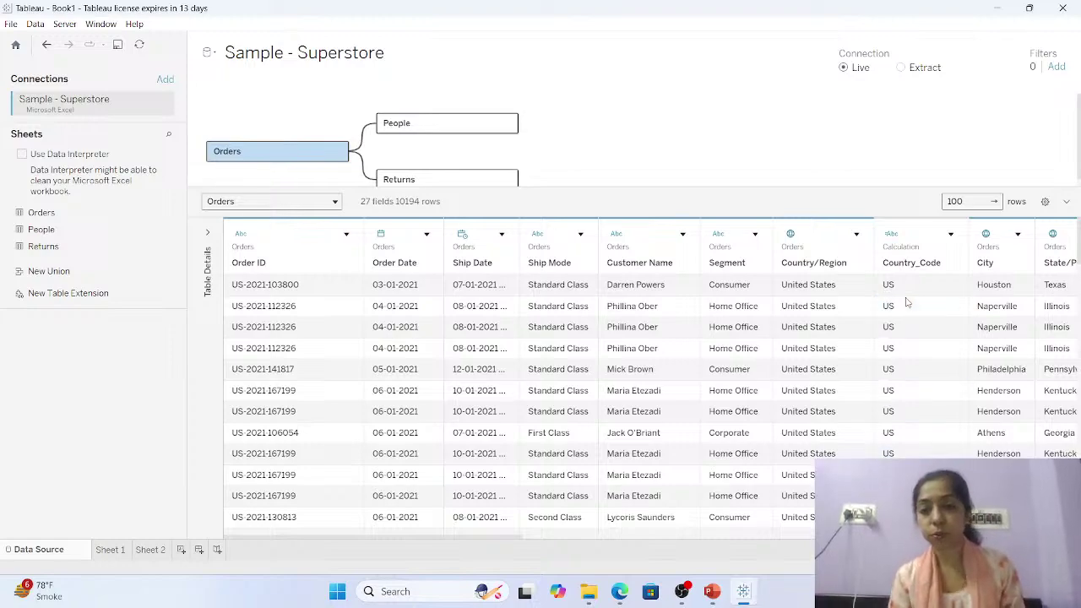
pyautogui.scroll(-5, 906, 302)
pyautogui.scroll(-15, 906, 302)
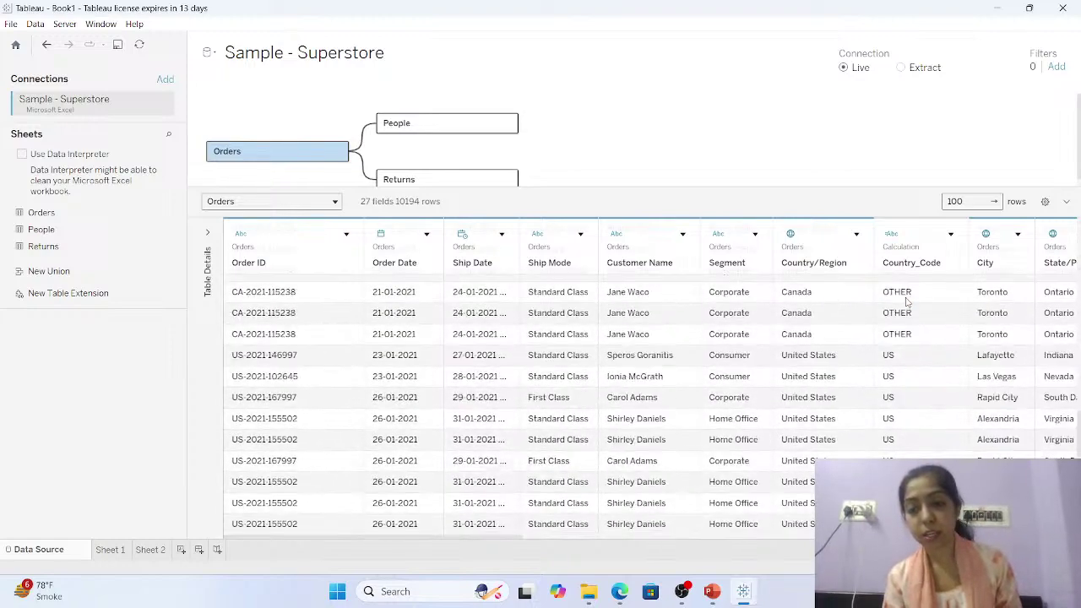
pyautogui.scroll(5, 906, 302)
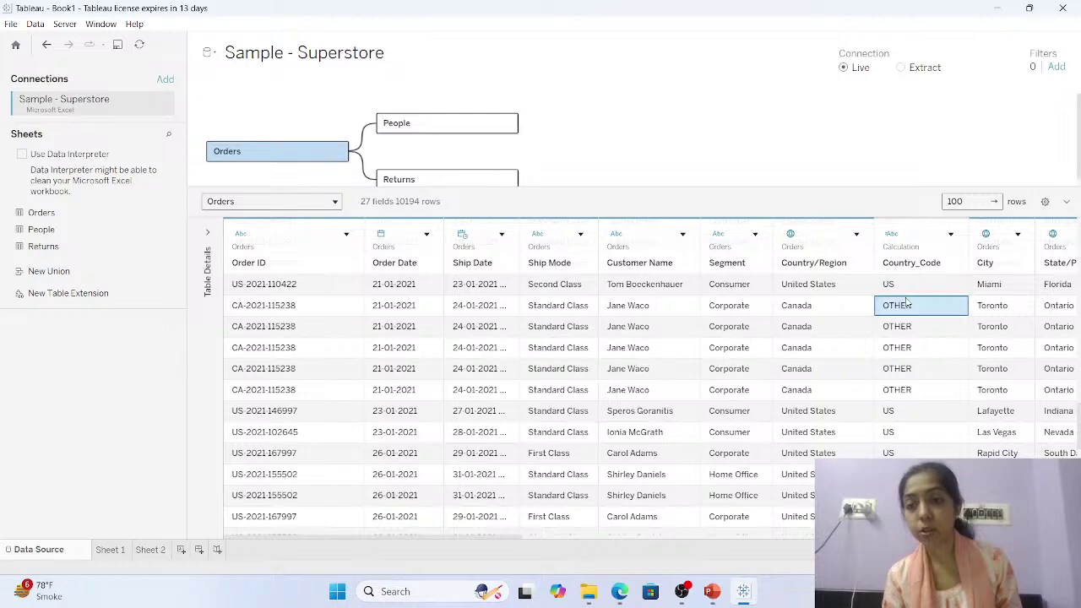
pyautogui.press('Down')
pyautogui.press('Down')
pyautogui.press('Down')
pyautogui.press('Down')
pyautogui.press('Down')
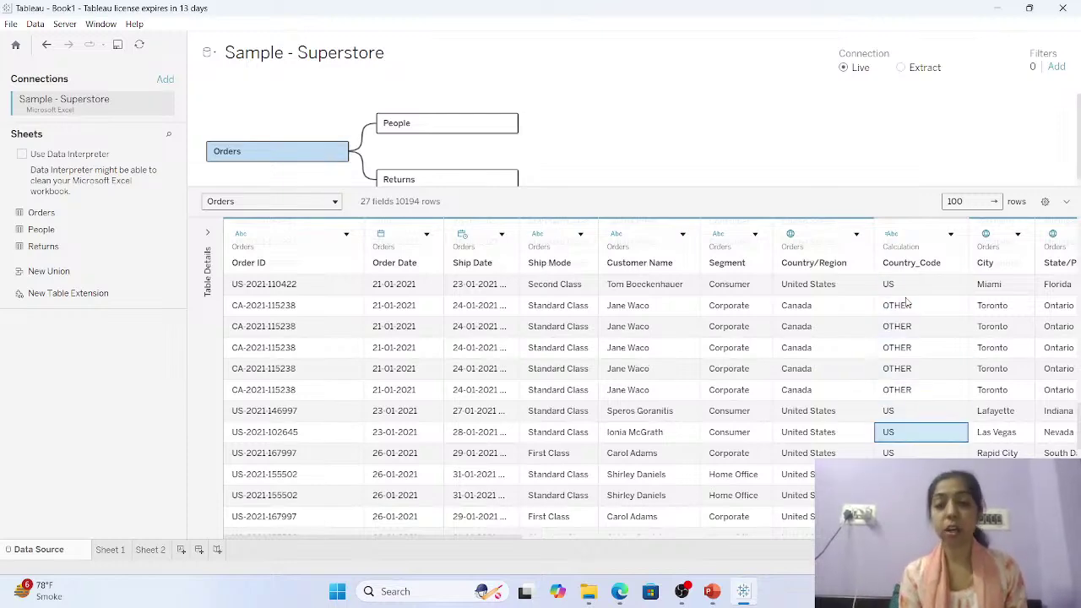
pyautogui.press('Down')
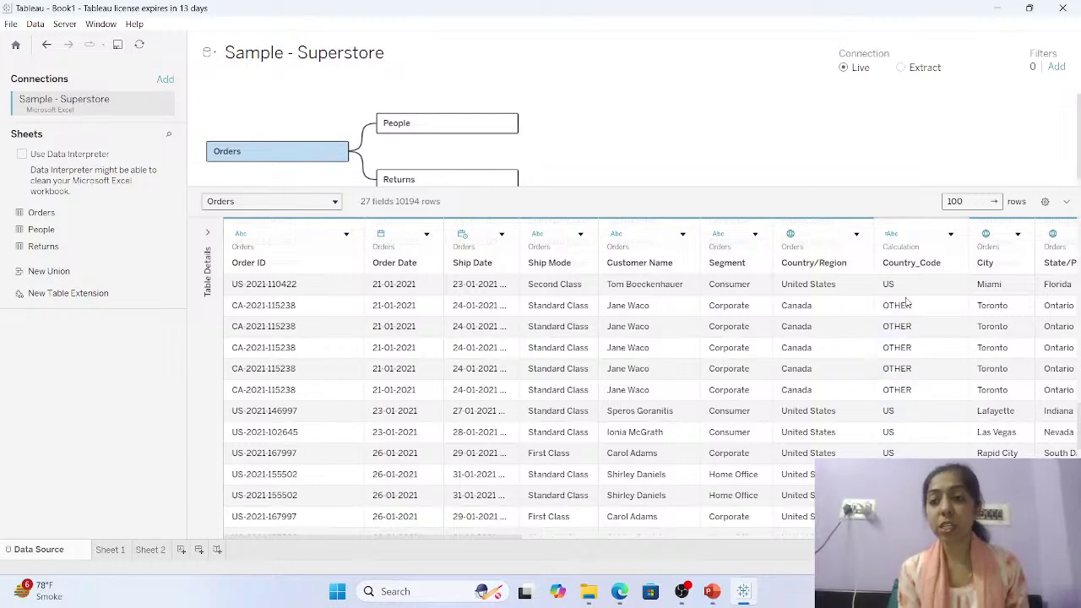
pyautogui.scroll(-5, 906, 303)
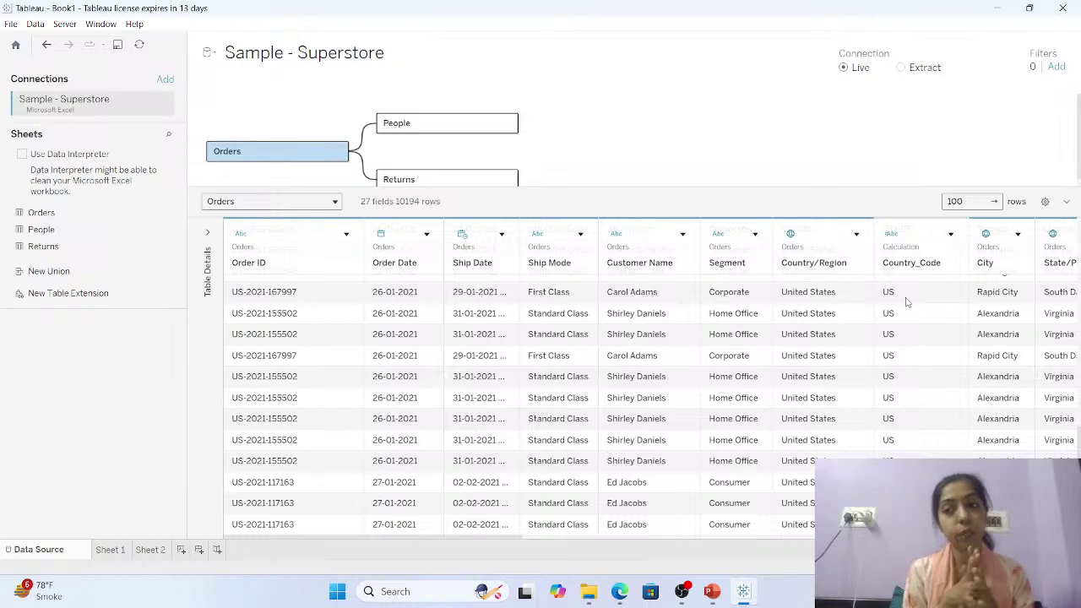
# Look through the remaining Orders columns from City to Profit (bin) and return to the Quantity column.
pyautogui.click(832, 317)
pyautogui.press('Right')
pyautogui.press('Right')
pyautogui.press('Right')
pyautogui.press('Right')
pyautogui.press('Right')
pyautogui.press('Right')
pyautogui.press('Right')
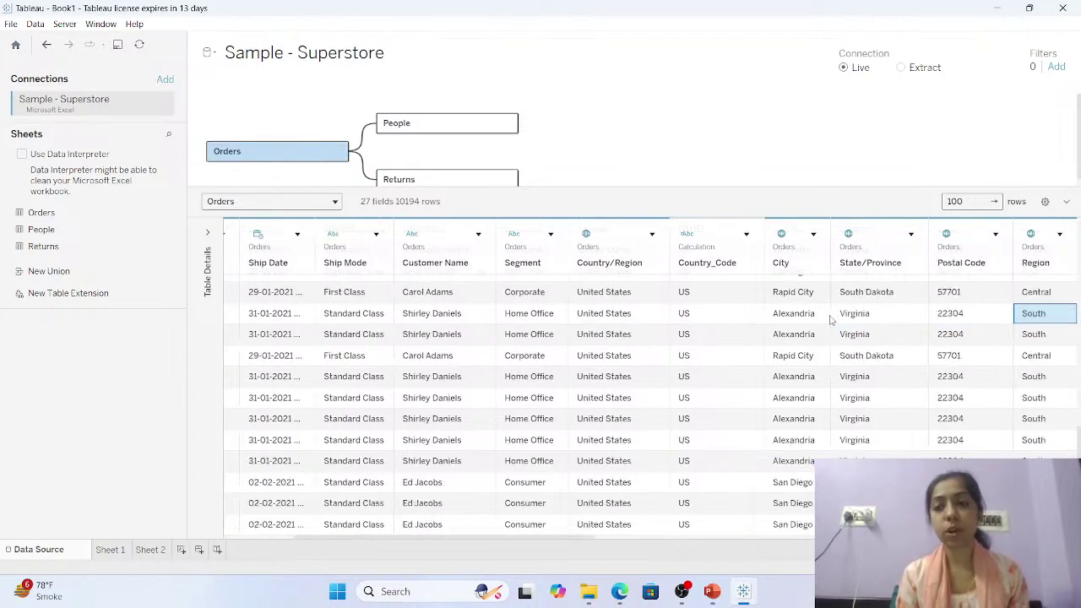
pyautogui.press('Right')
pyautogui.press('Right')
pyautogui.press('Right')
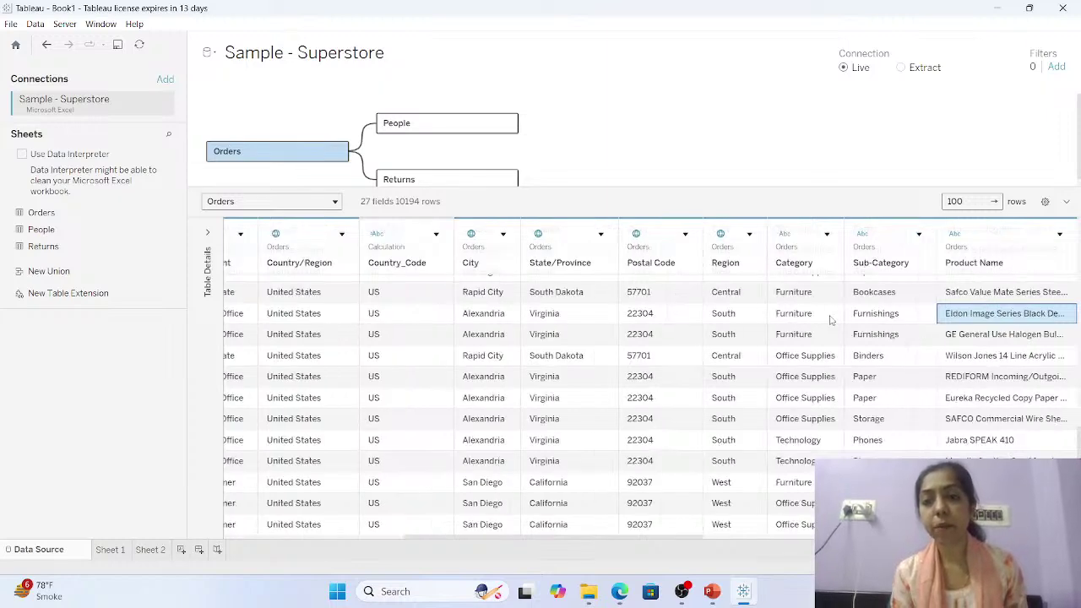
pyautogui.press('Right')
pyautogui.press('Right')
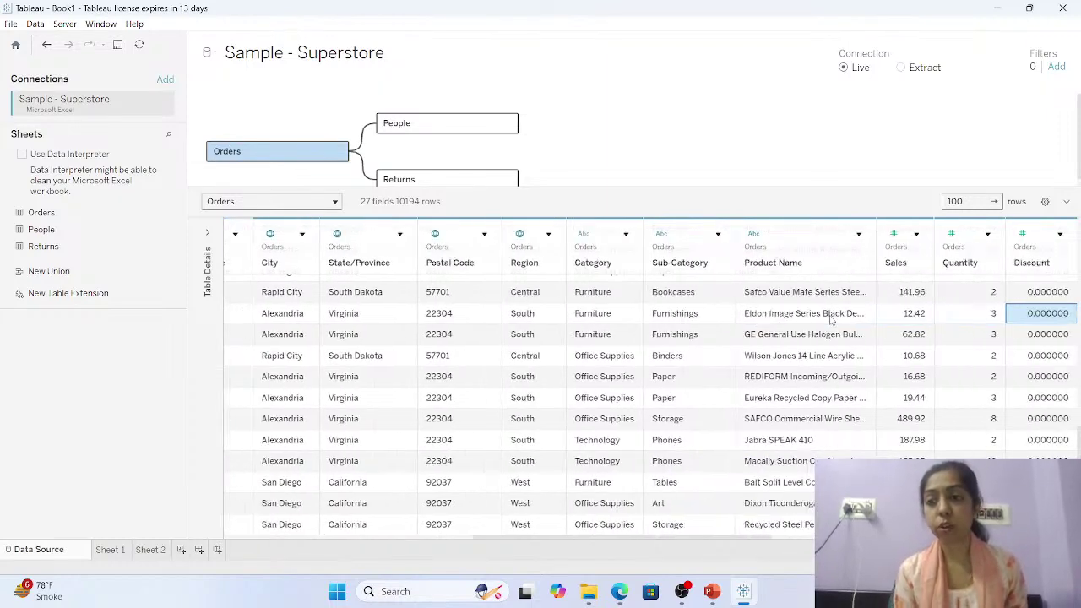
pyautogui.press('Right')
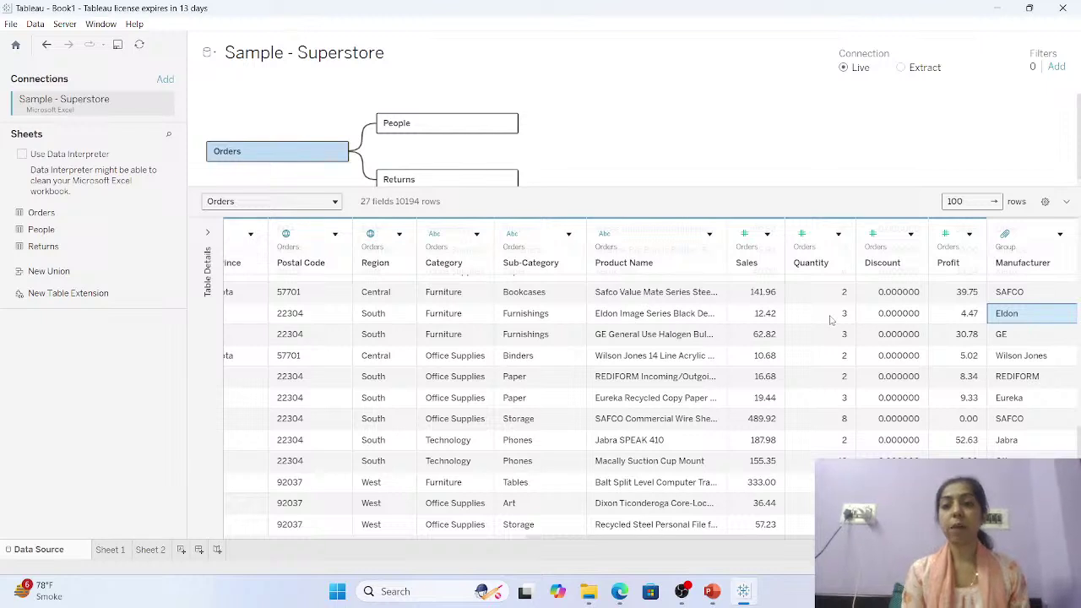
pyautogui.press('Right')
pyautogui.press('Left')
pyautogui.press('Left')
pyautogui.press('Left')
pyautogui.press('Left')
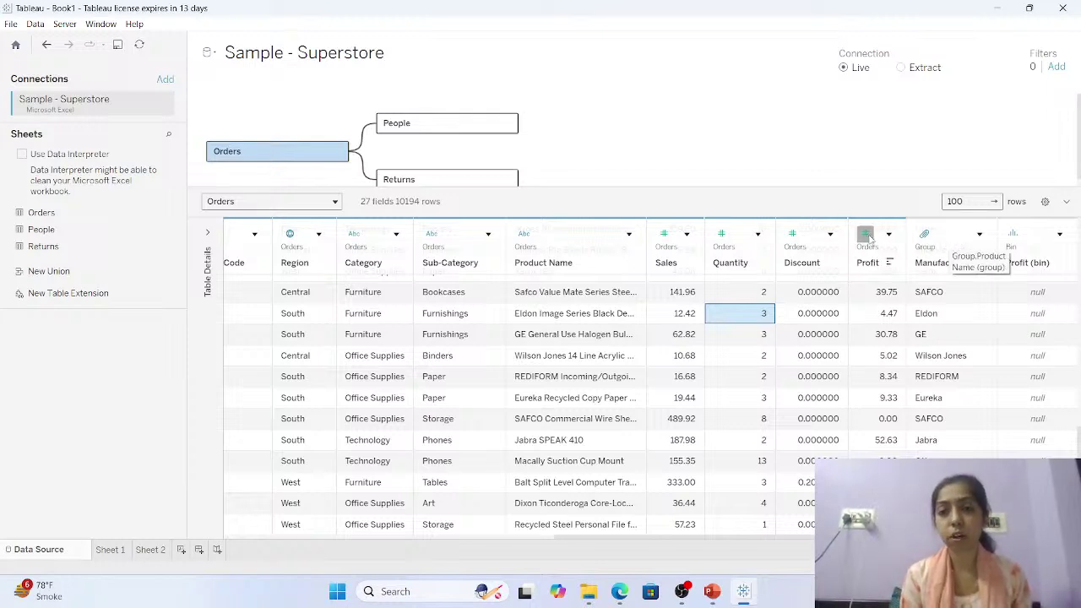
# Start a calculated field based on the Quantity column and look up "When" in the function reference.
pyautogui.click(760, 234)
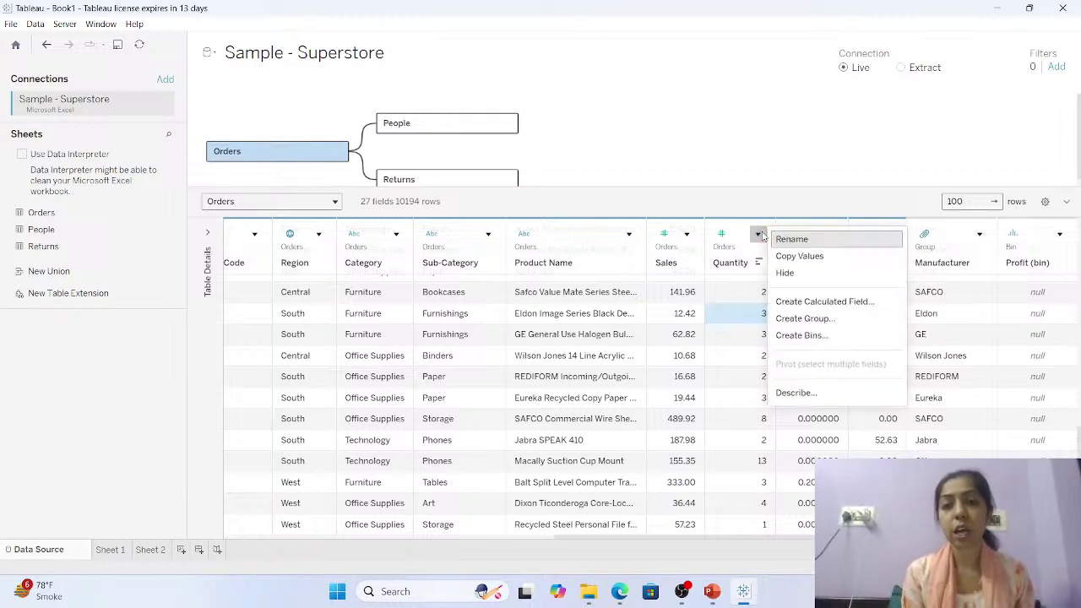
pyautogui.click(811, 301)
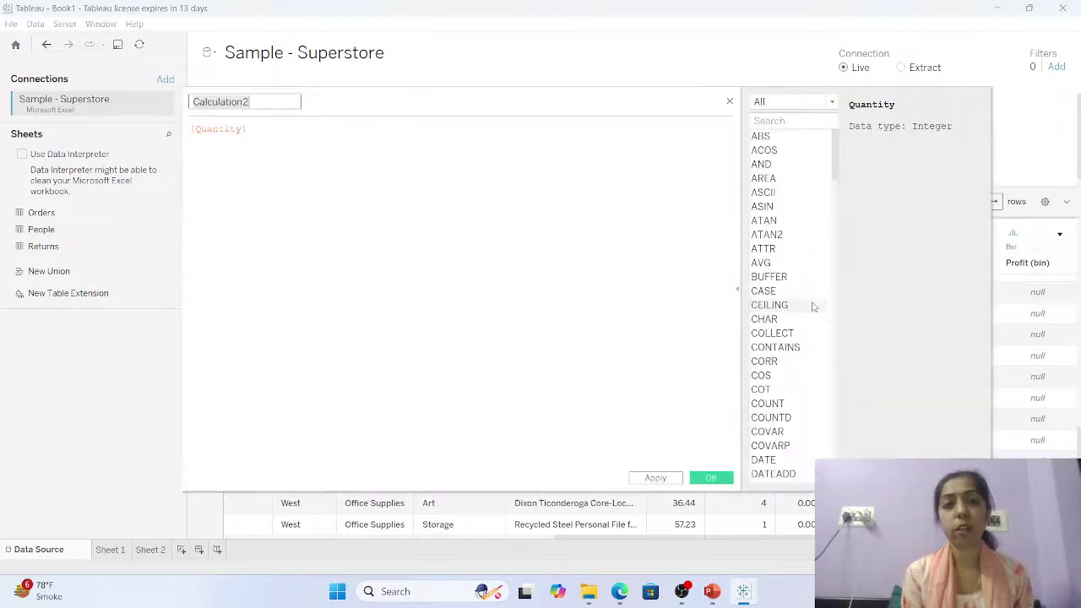
pyautogui.click(761, 122)
pyautogui.write('When')
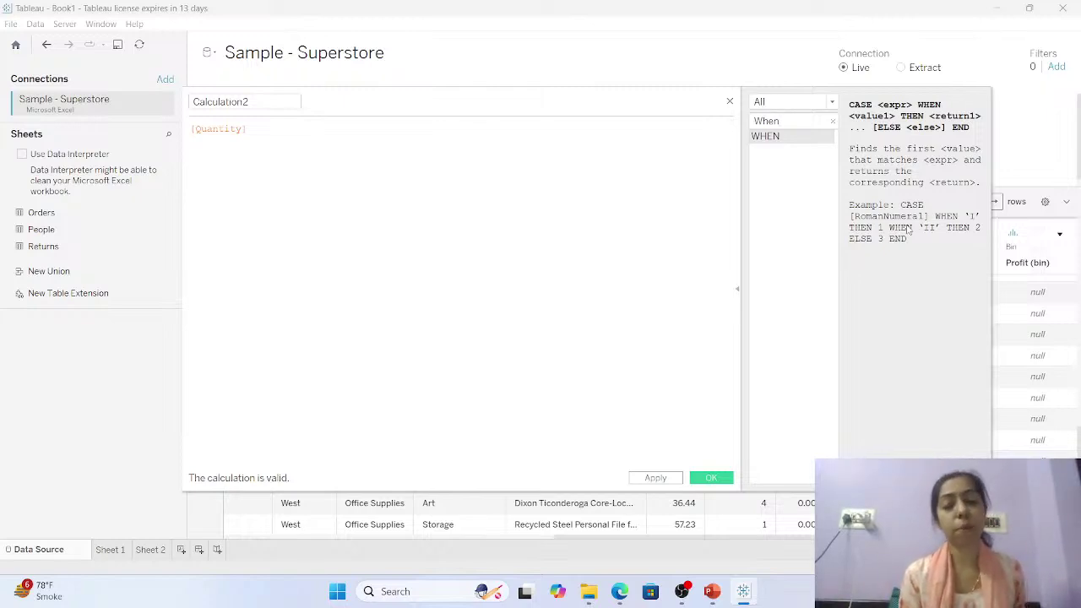
# Search the function reference for "IF" and read the descriptions of IFNULL, IIF and SYMDIFFERENCE.
pyautogui.press('BackSpace')
pyautogui.press('BackSpace')
pyautogui.press('BackSpace')
pyautogui.press('BackSpace')
pyautogui.write('I')
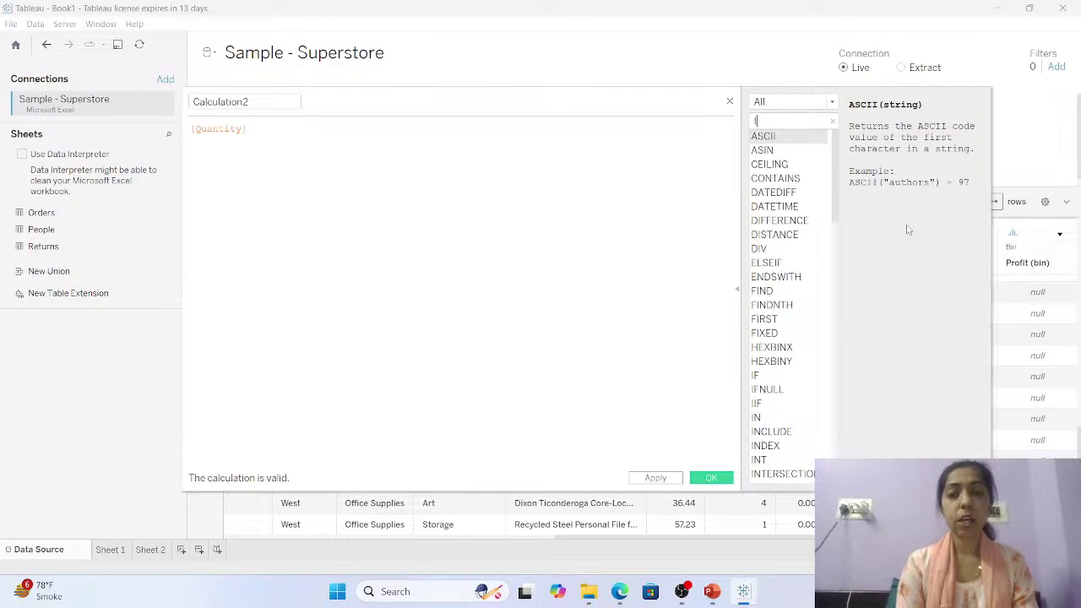
pyautogui.write('F')
pyautogui.click(772, 193)
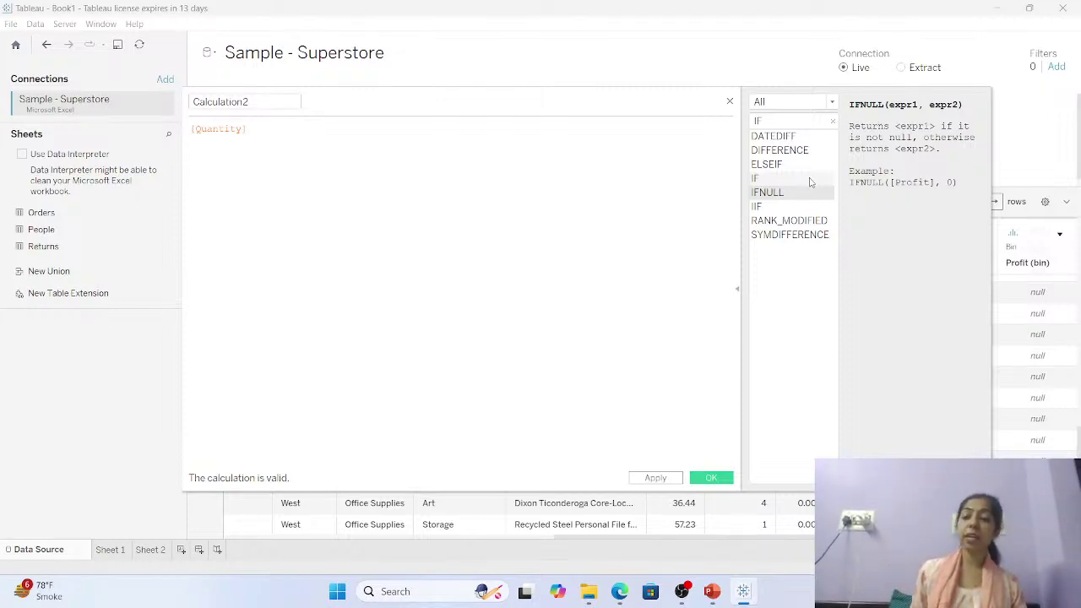
pyautogui.press('Down')
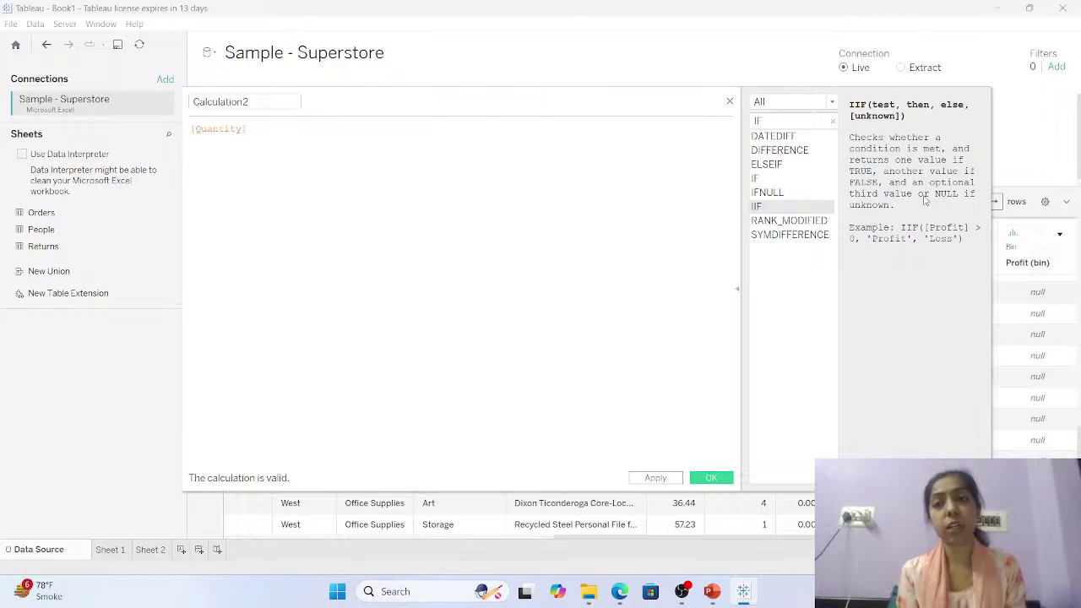
pyautogui.click(760, 240)
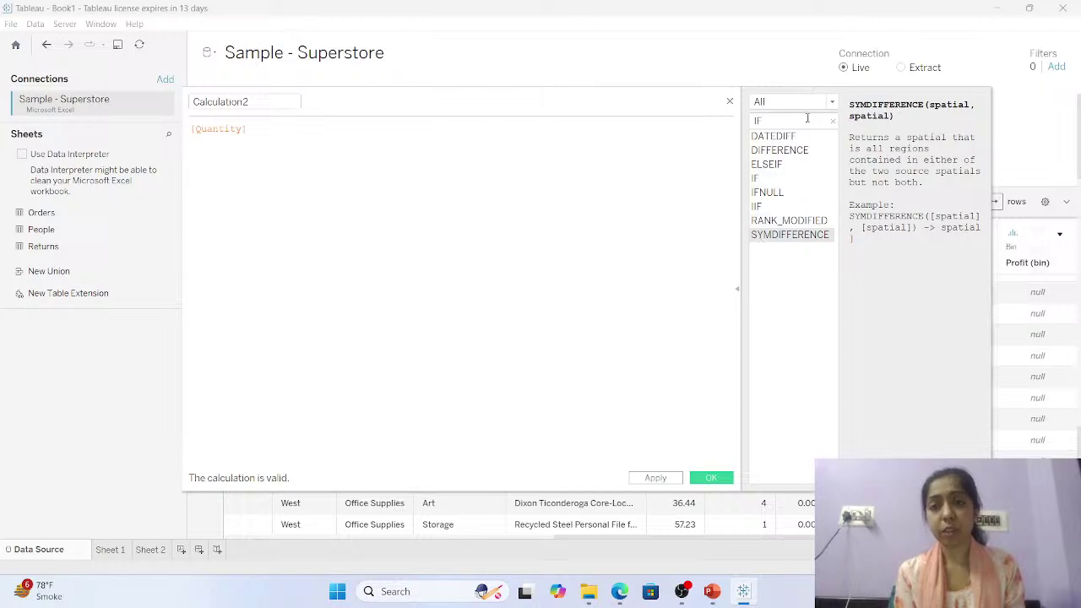
# Search the function reference for "min", read the MIN function's syntax and example, and clear the search.
pyautogui.click(832, 122)
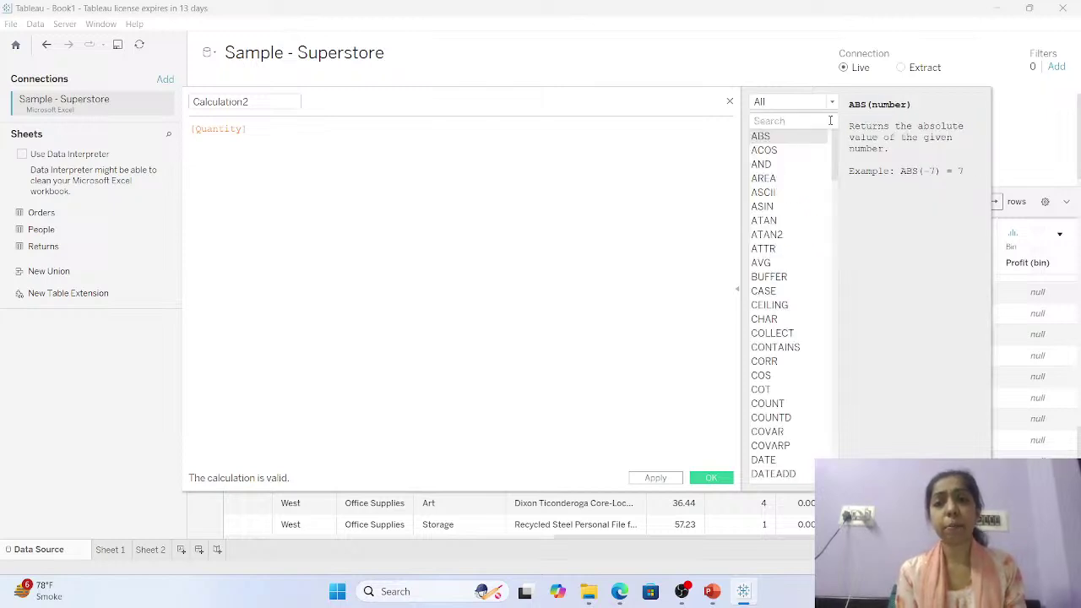
pyautogui.write('m.i')
pyautogui.press('BackSpace')
pyautogui.press('BackSpace')
pyautogui.write('i')
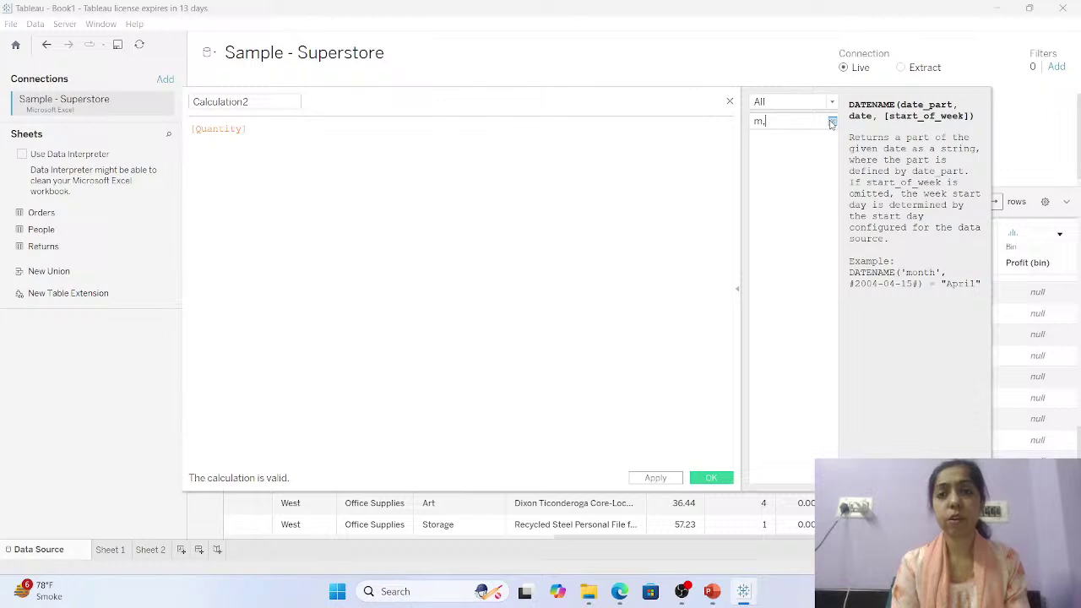
pyautogui.write('n')
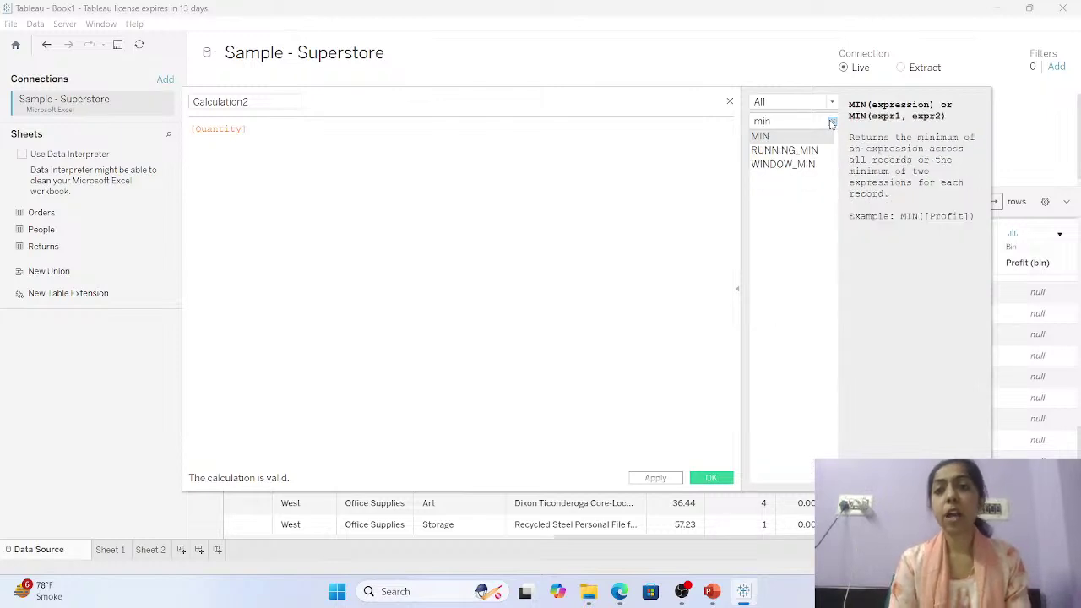
pyautogui.press('BackSpace')
pyautogui.press('BackSpace')
pyautogui.click(832, 122)
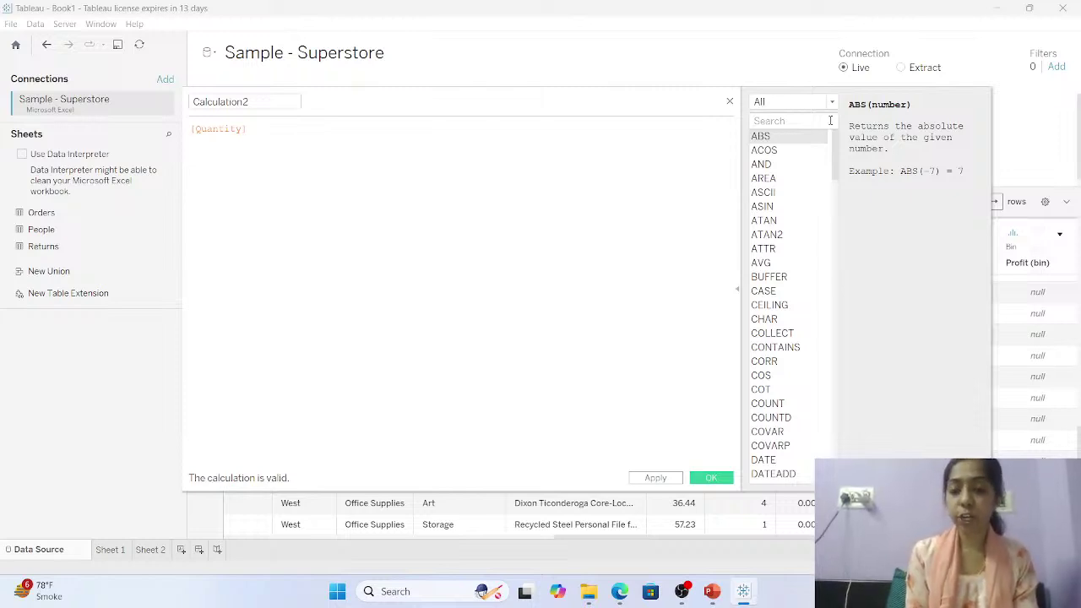
# Browse the function list down to AVG and insert that function into the formula.
pyautogui.press('Down')
pyautogui.press('Down')
pyautogui.press('Down')
pyautogui.press('Down')
pyautogui.press('Down')
pyautogui.press('Down')
pyautogui.press('Down')
pyautogui.press('Down')
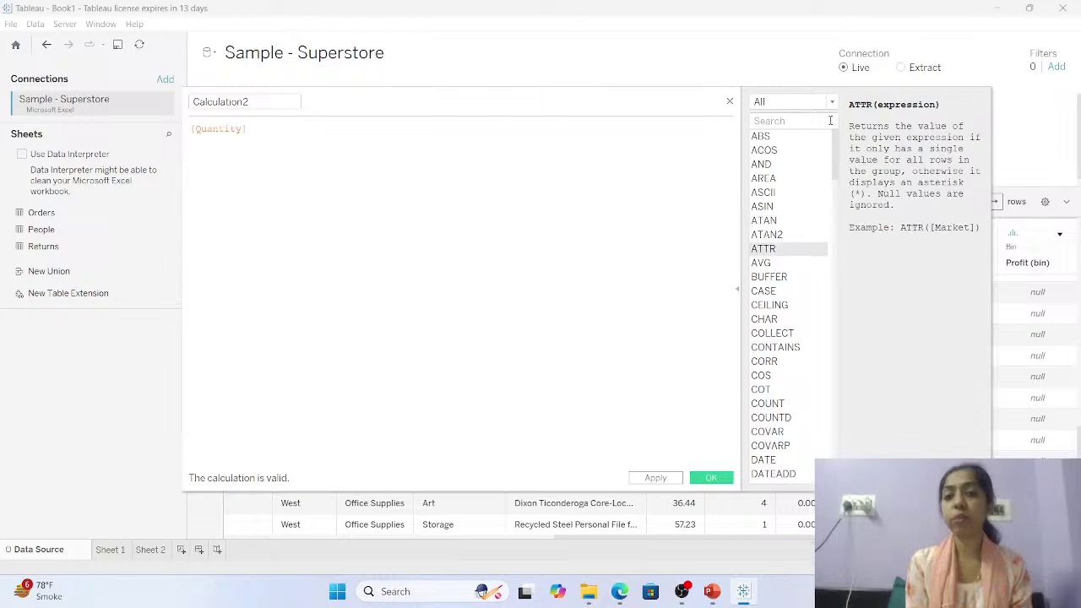
pyautogui.press('Down')
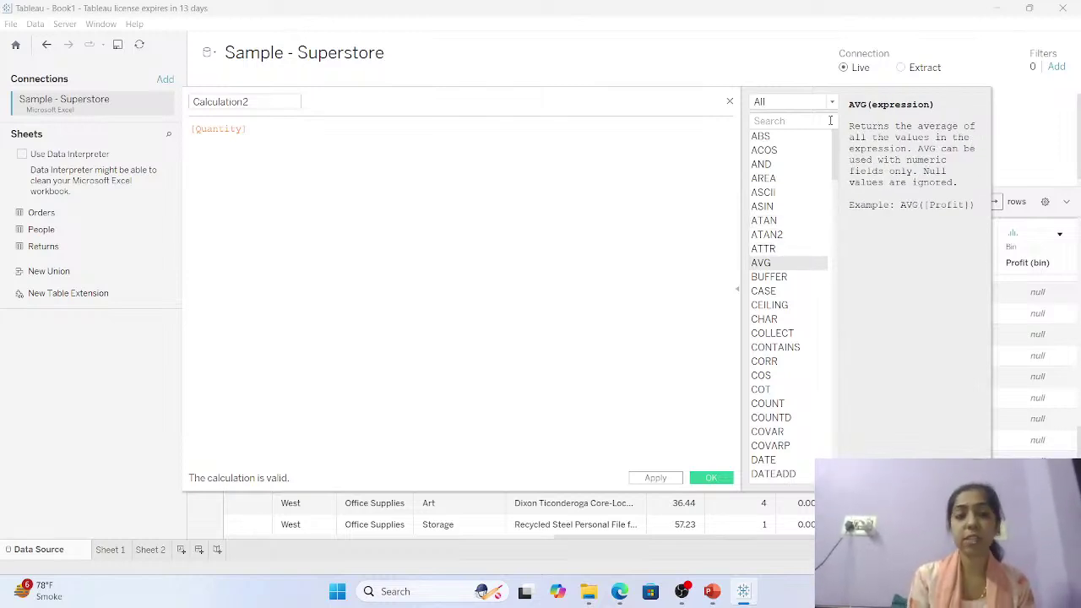
pyautogui.doubleClick(777, 265)
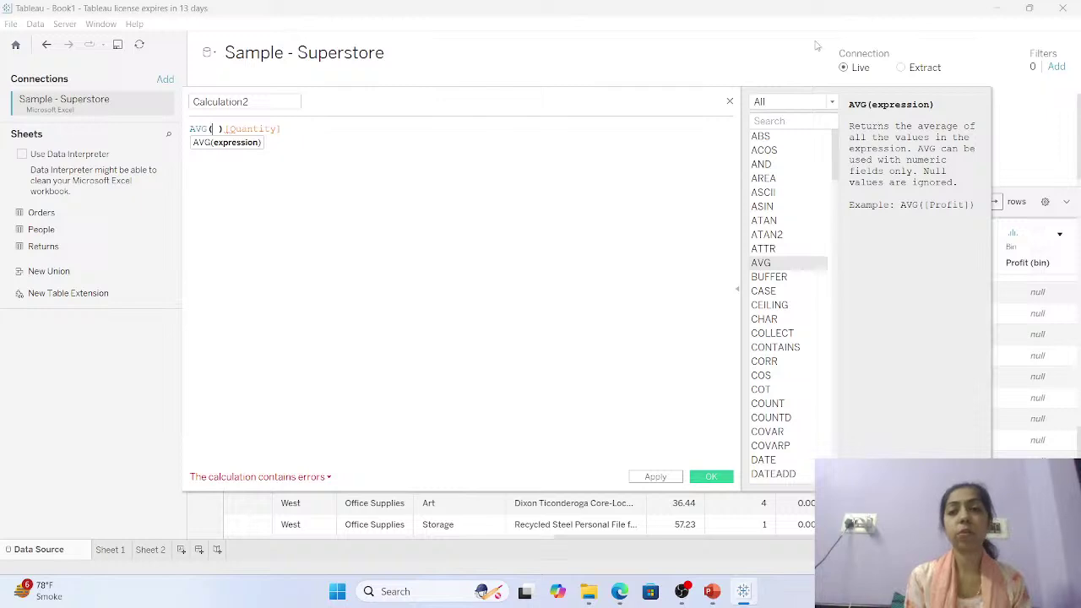
# Replace the Quantity reference in the formula with Sales inside the AVG function, giving AVG([Sales]).
pyautogui.click(265, 128)
pyautogui.doubleClick(264, 128)
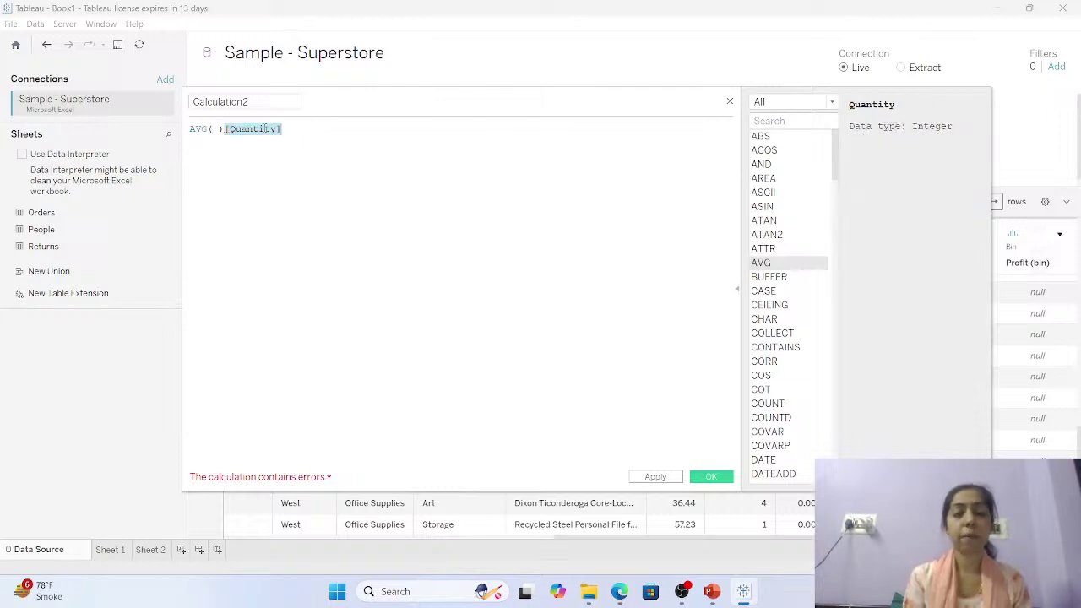
pyautogui.press('BackSpace')
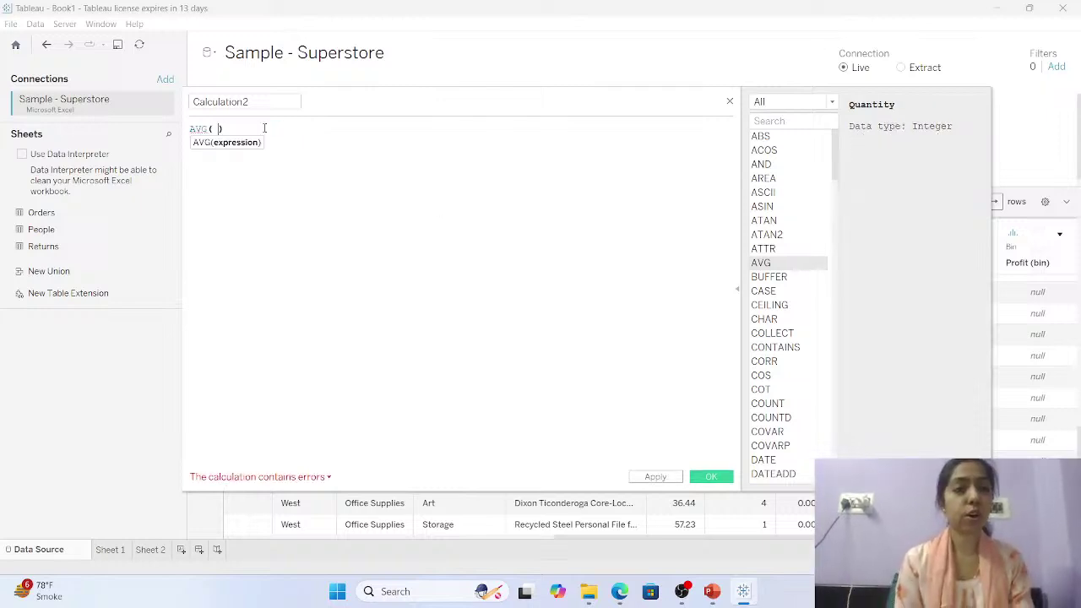
pyautogui.write('Sa')
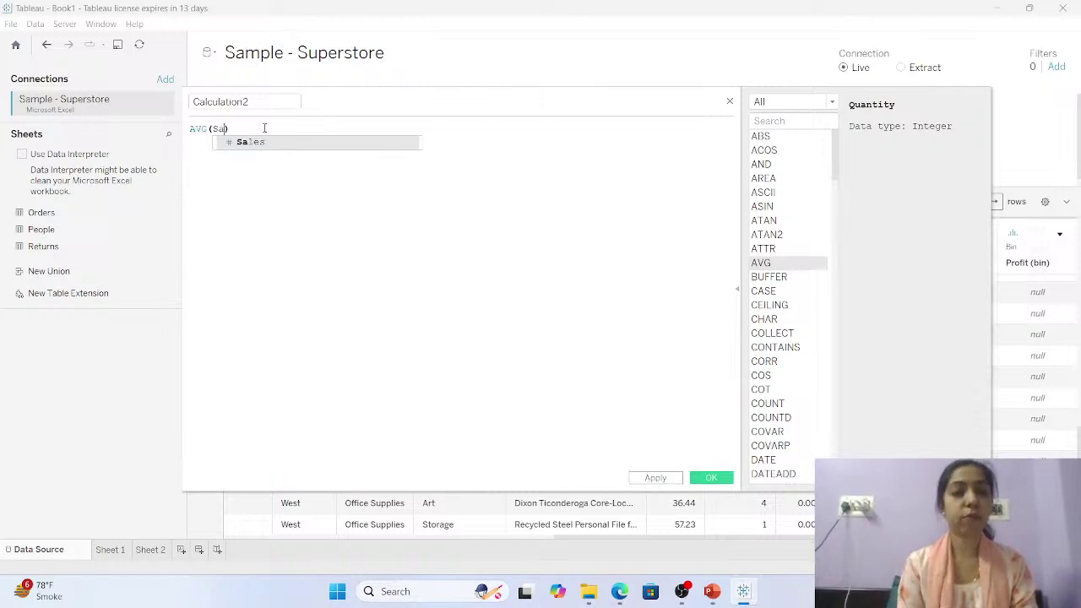
pyautogui.press('Return')
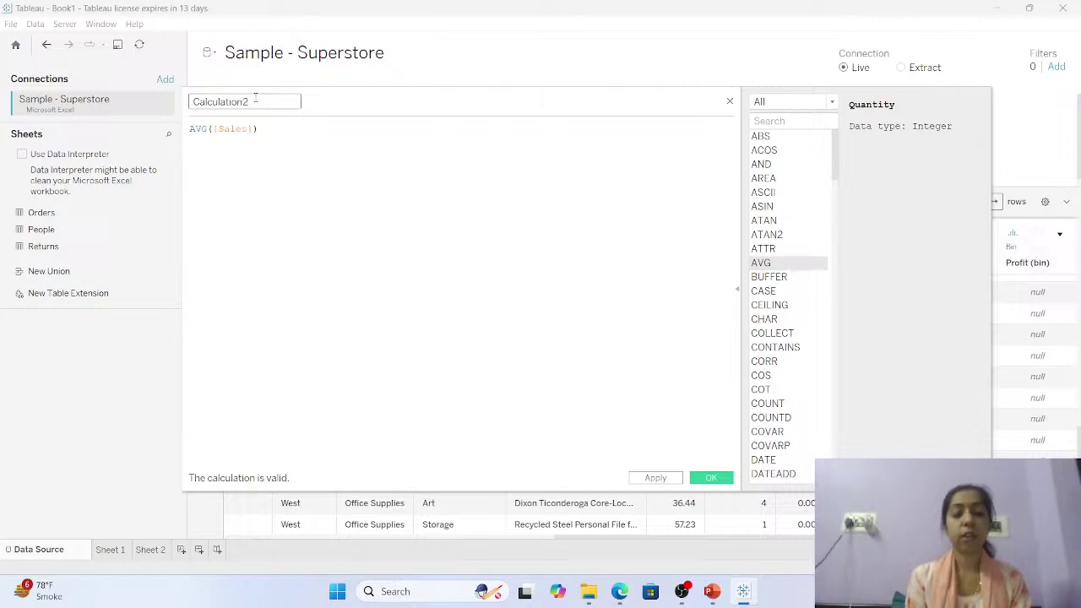
# Name the calculated field "AVG Sales" and save it.
pyautogui.click(255, 97)
pyautogui.press('BackSpace')
pyautogui.press('BackSpace')
pyautogui.press('BackSpace')
pyautogui.press('BackSpace')
pyautogui.press('BackSpace')
pyautogui.press('BackSpace')
pyautogui.press('BackSpace')
pyautogui.press('BackSpace')
pyautogui.press('BackSpace')
pyautogui.press('BackSpace')
pyautogui.press('BackSpace')
pyautogui.press('BackSpace')
pyautogui.write('A')
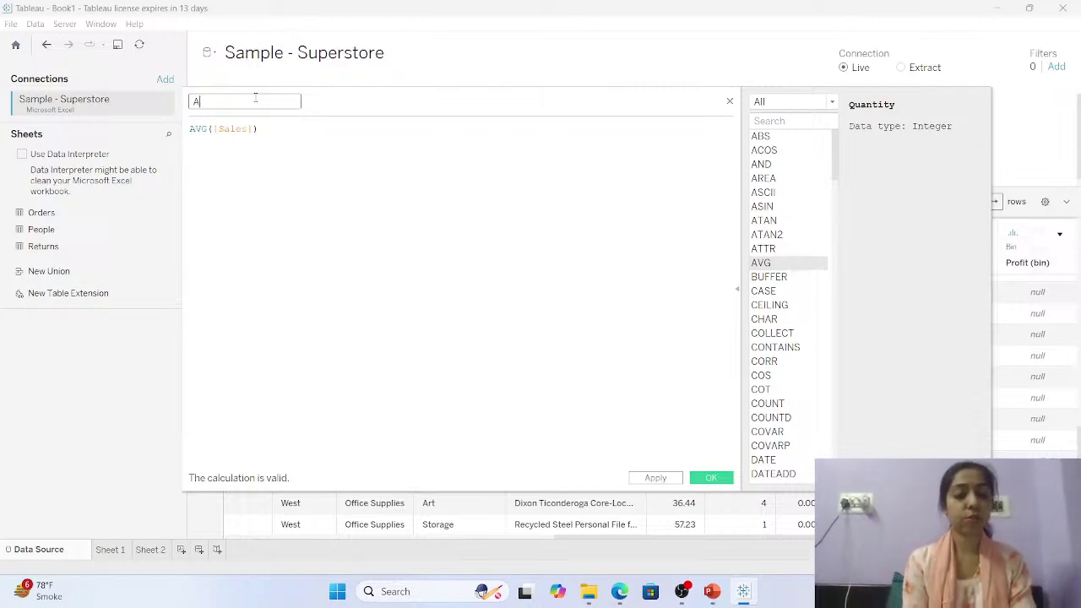
pyautogui.write('VG Sales')
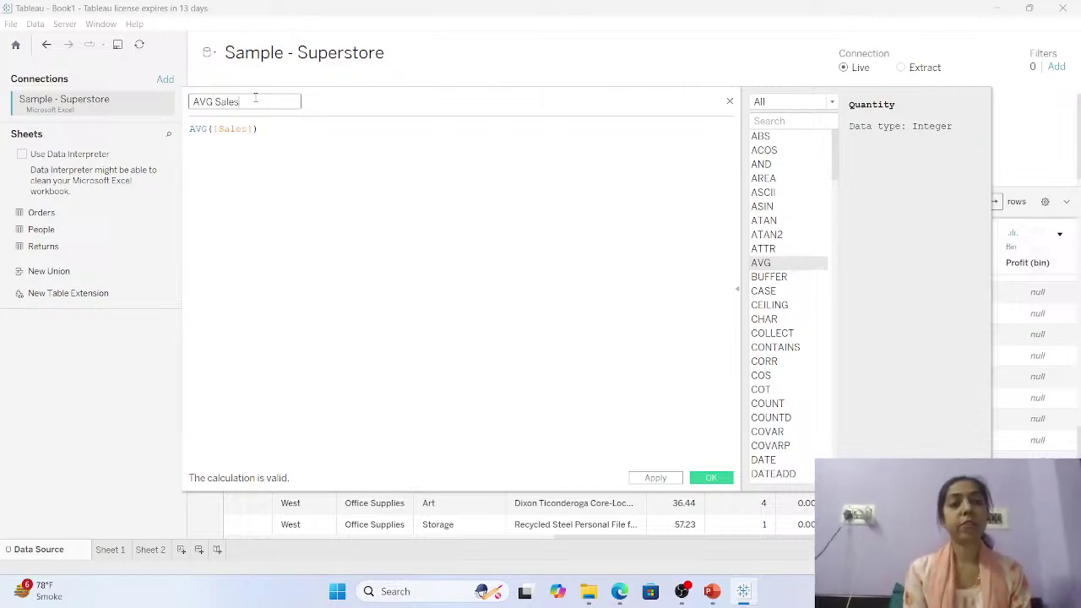
pyautogui.click(712, 478)
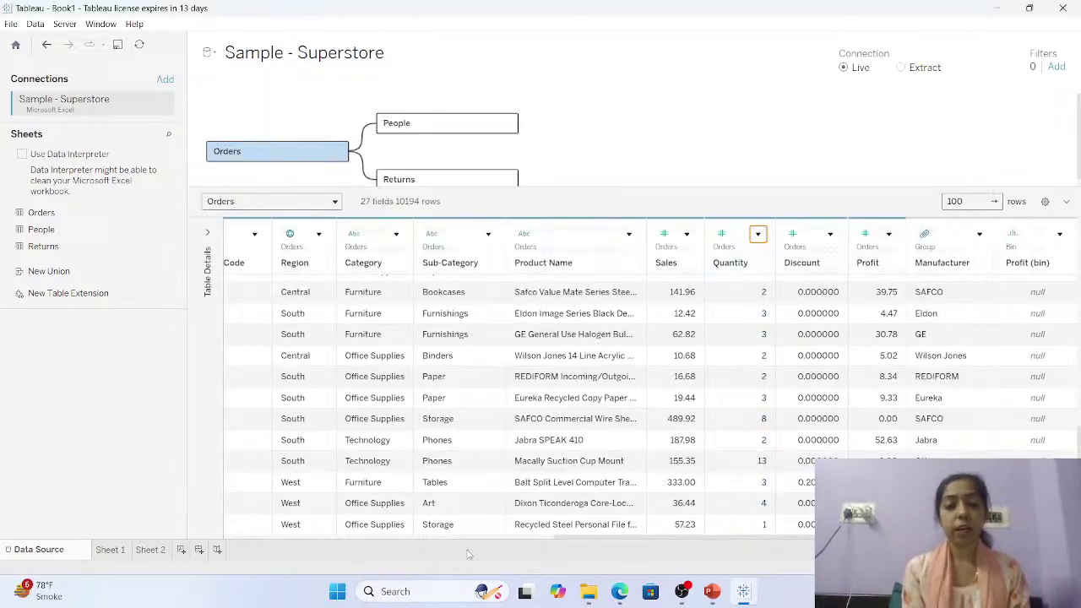
# Add the AVG Sales field to the marks on Sheet 1 and display it as text.
pyautogui.click(115, 554)
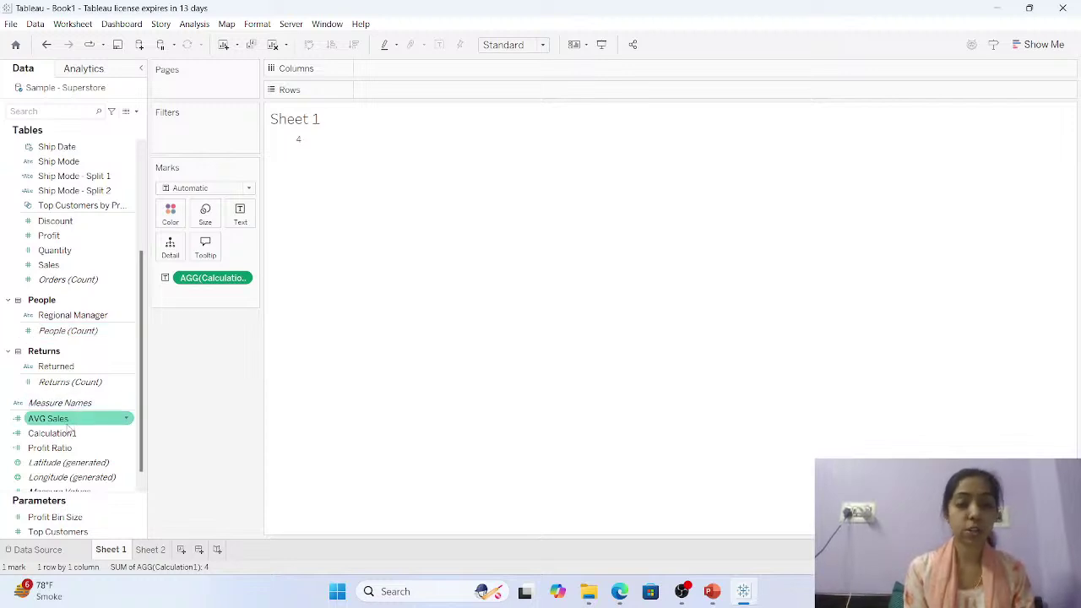
pyautogui.moveTo(66, 427); pyautogui.dragTo(210, 306)
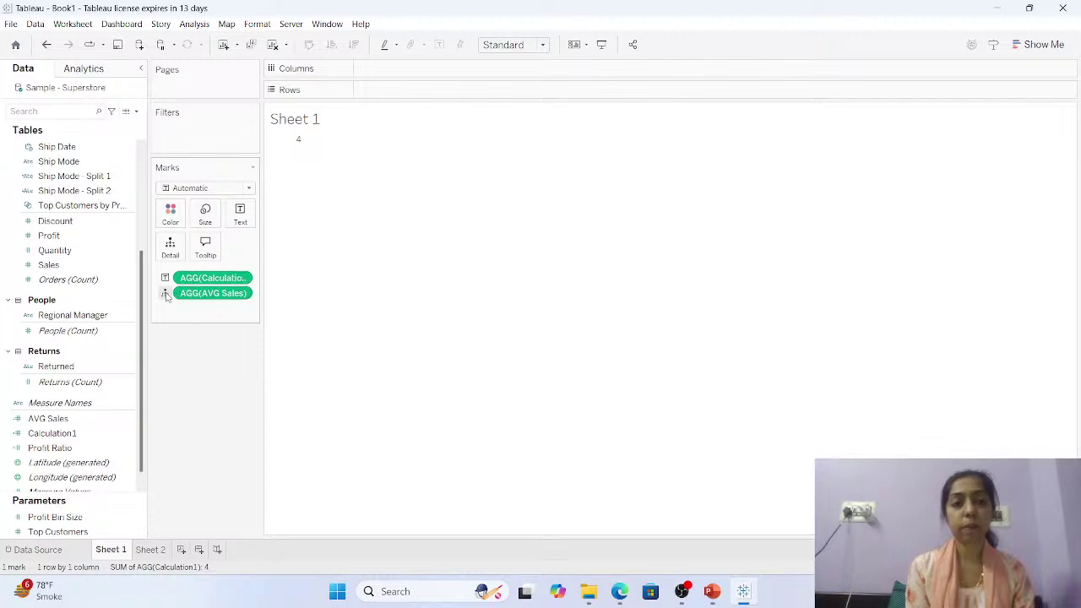
pyautogui.click(165, 294)
pyautogui.click(185, 338)
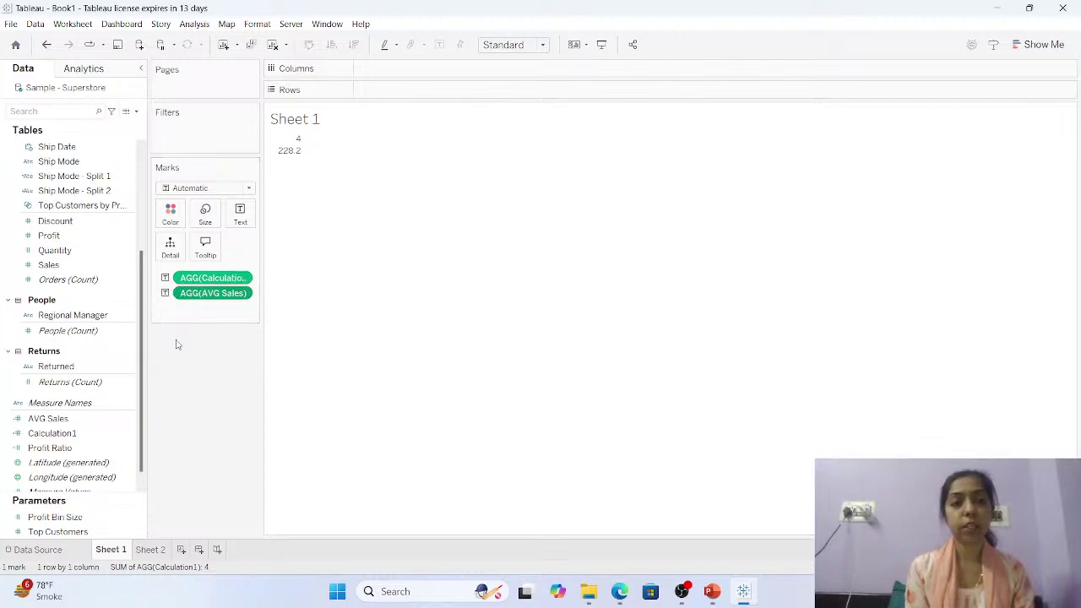
pyautogui.moveTo(295, 152)
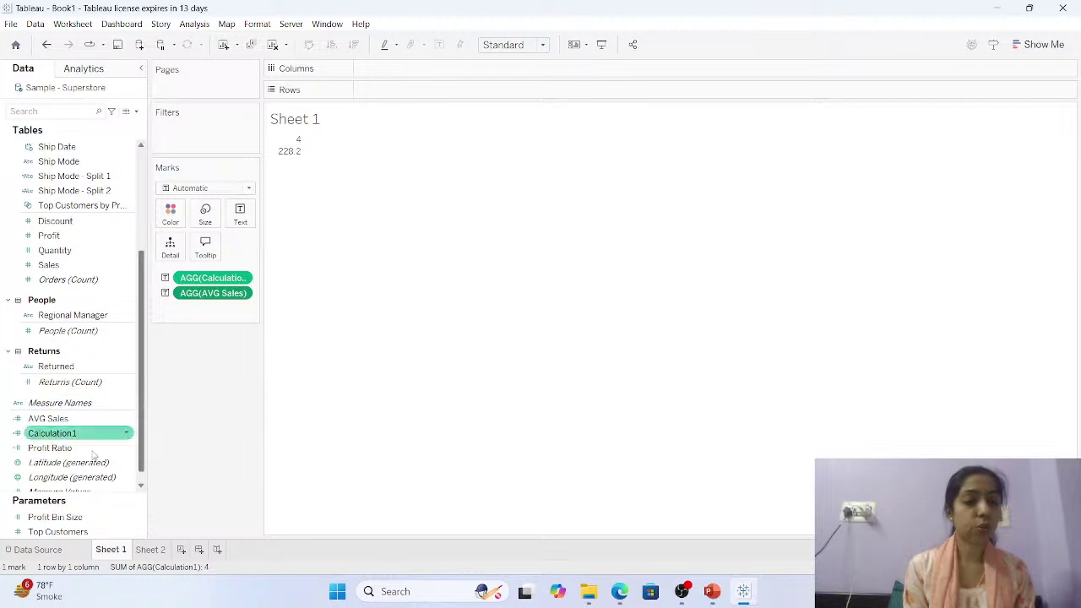
# Return to the data source view and add a new blank worksheet.
pyautogui.click(66, 549)
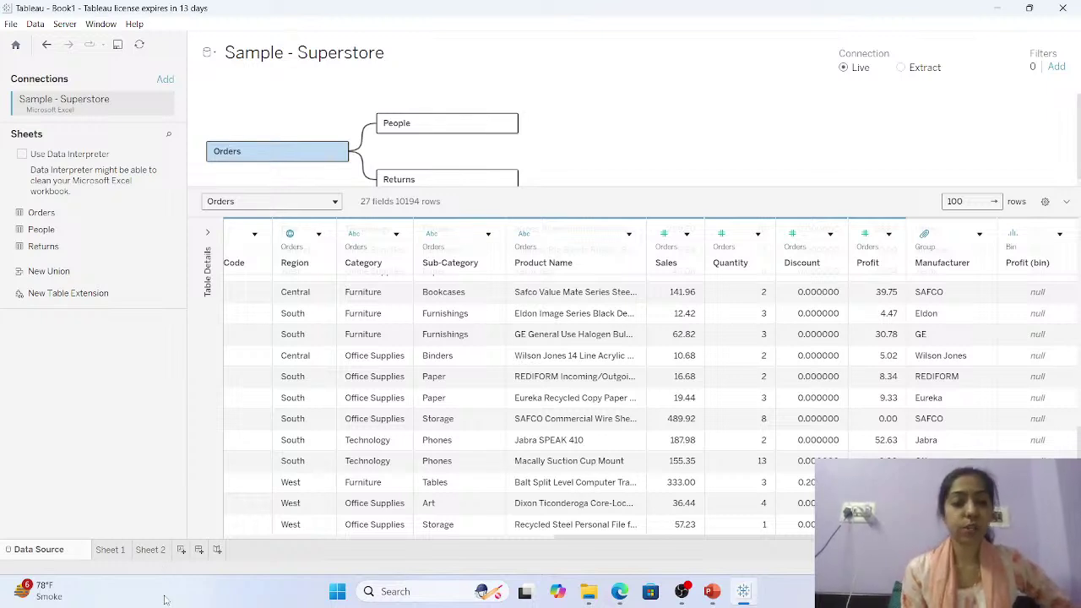
pyautogui.click(181, 550)
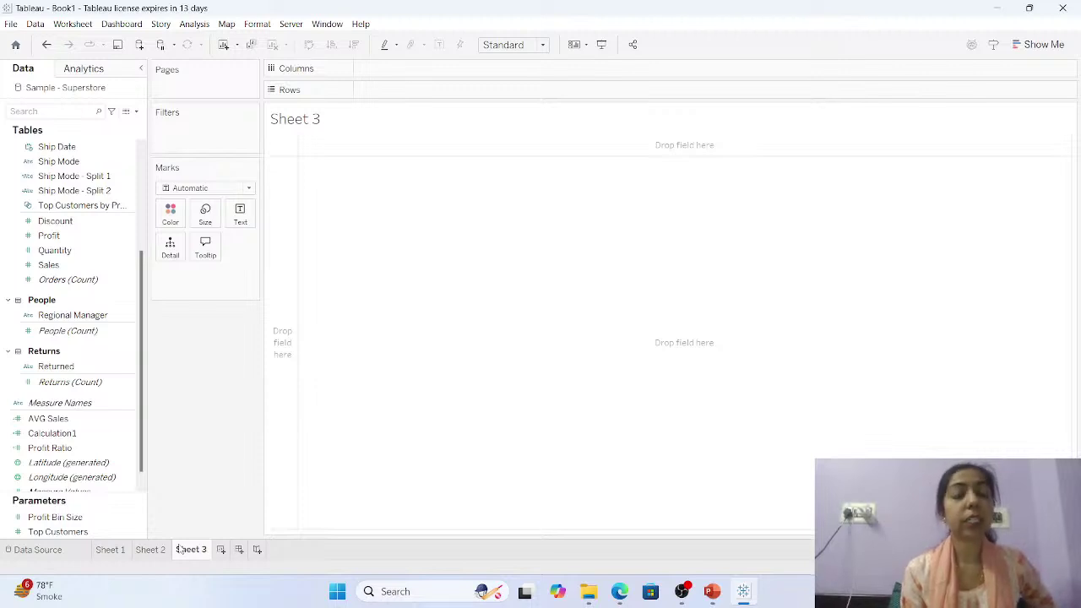
pyautogui.moveTo(179, 549)
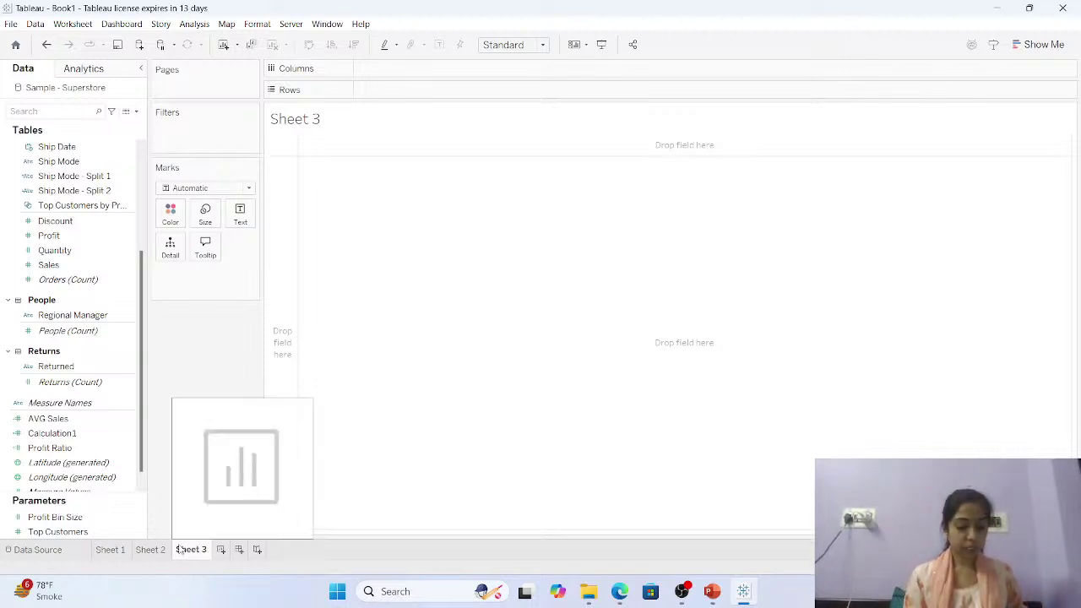
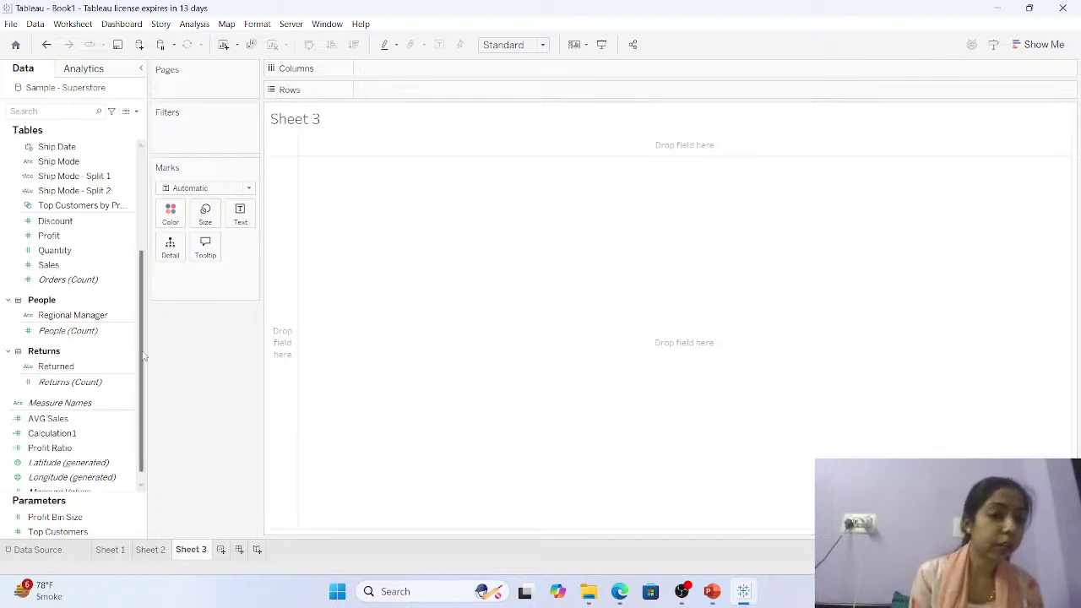
# Examine the Orders table's fields, expanding the Location and Product hierarchies and looking through the dimensions and the Quantity and Sales measures.
pyautogui.moveTo(143, 359); pyautogui.dragTo(175, 102)
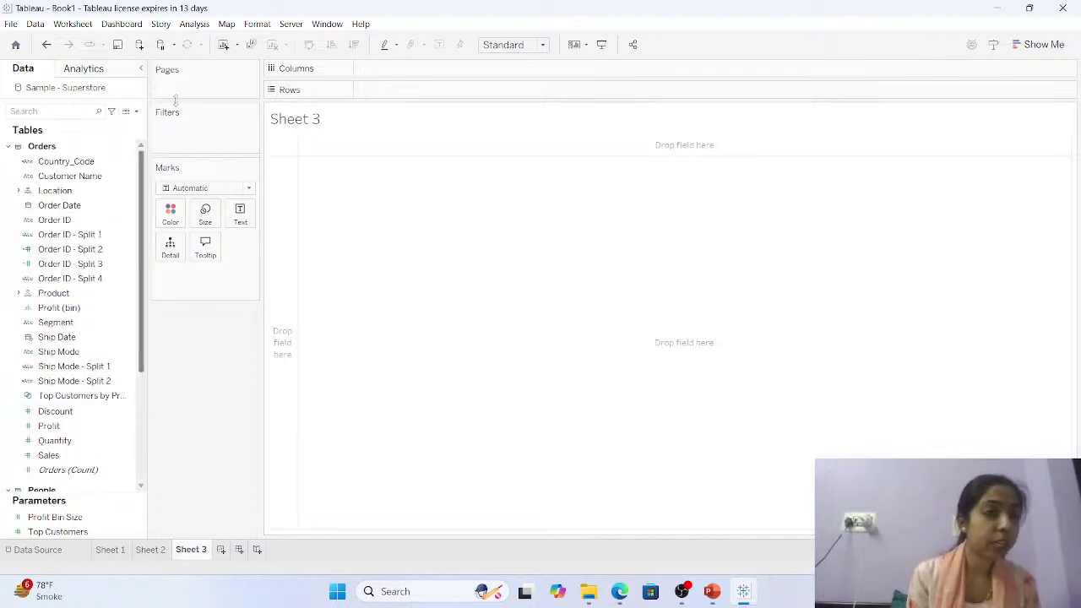
pyautogui.click(58, 189)
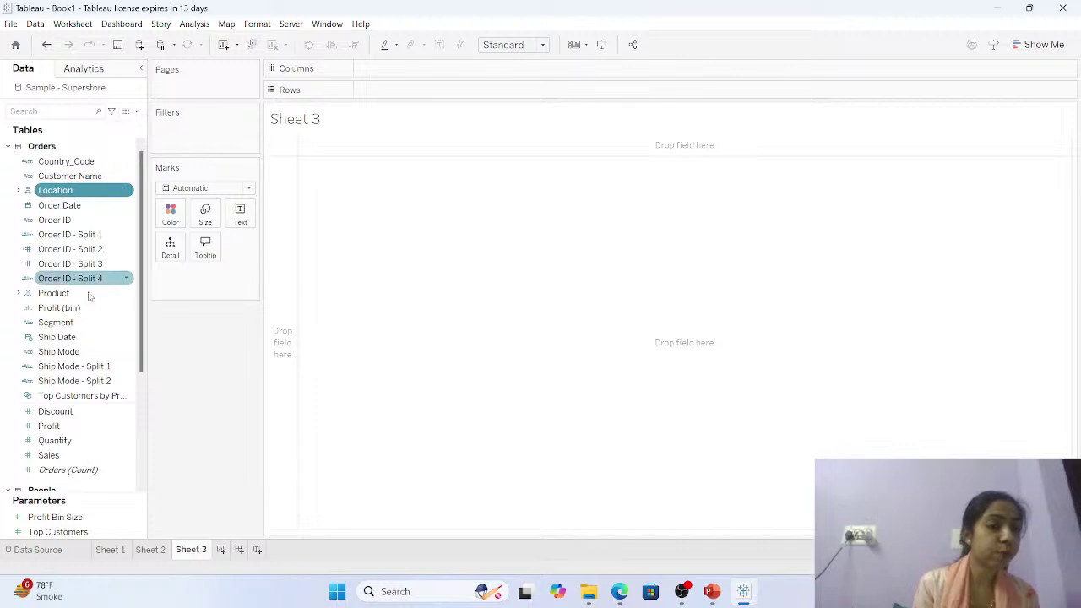
pyautogui.click(62, 165)
pyautogui.click(61, 178)
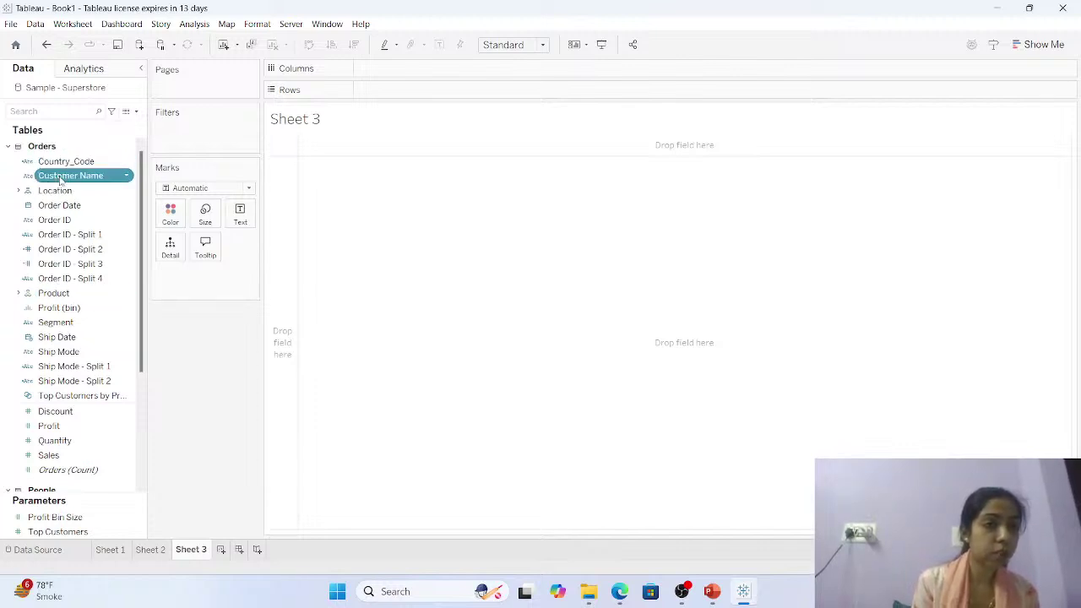
pyautogui.click(19, 191)
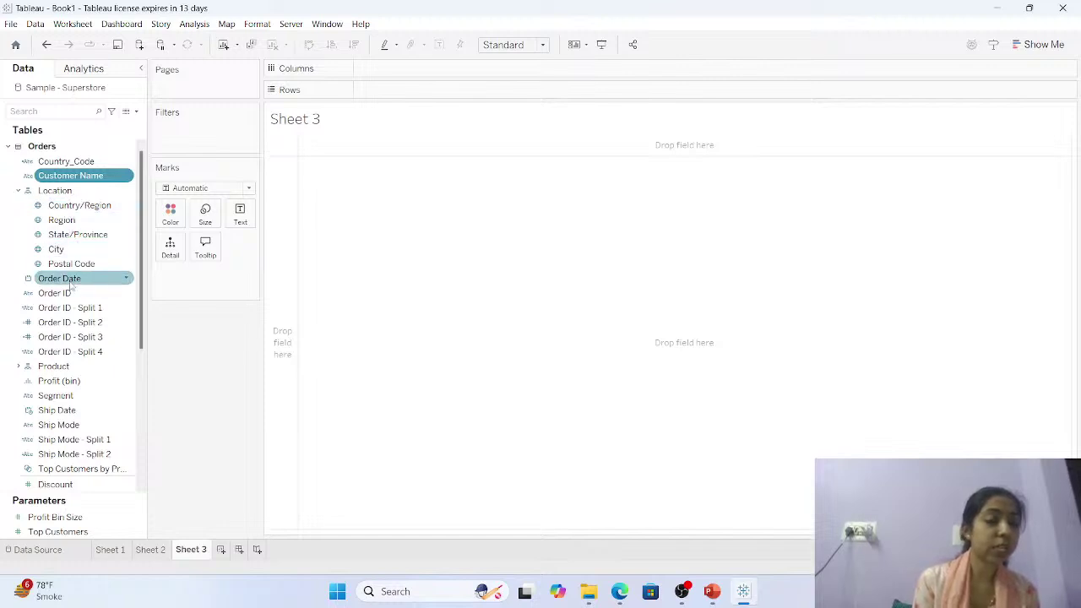
pyautogui.click(19, 367)
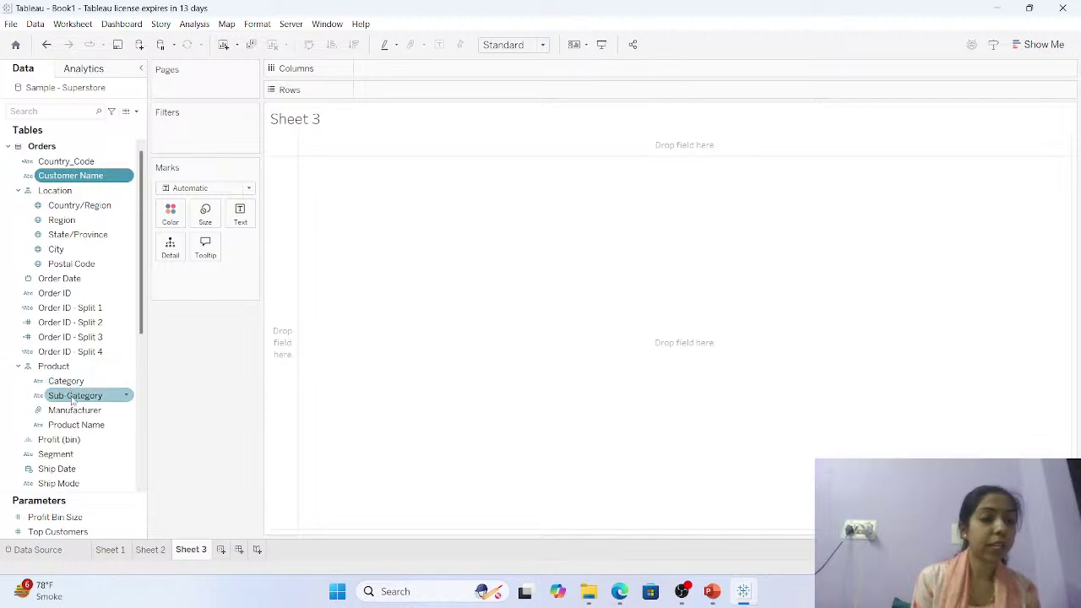
pyautogui.scroll(-6, 139, 338)
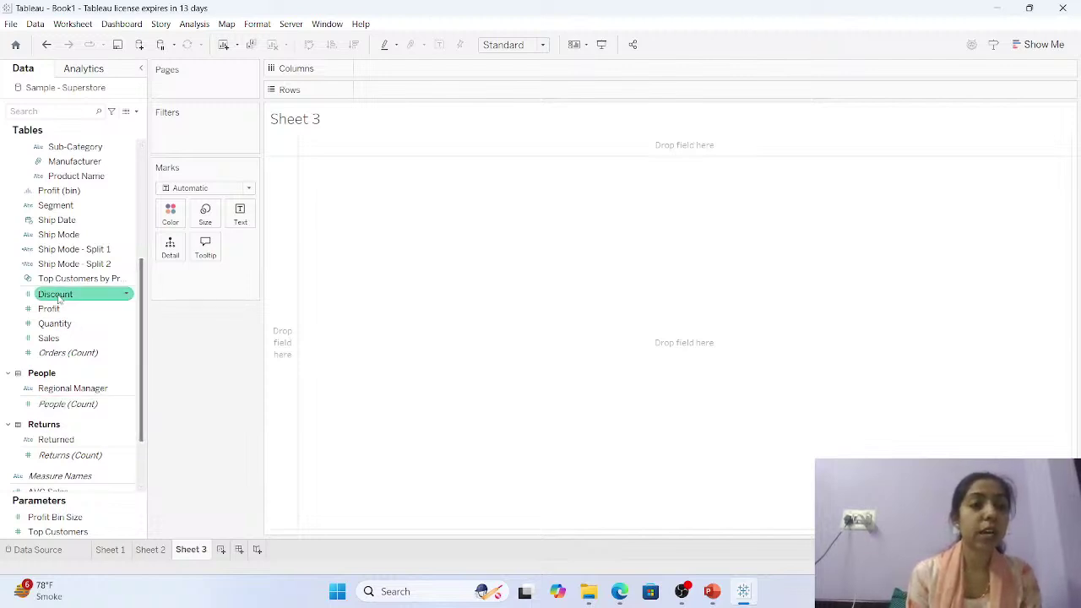
pyautogui.click(58, 323)
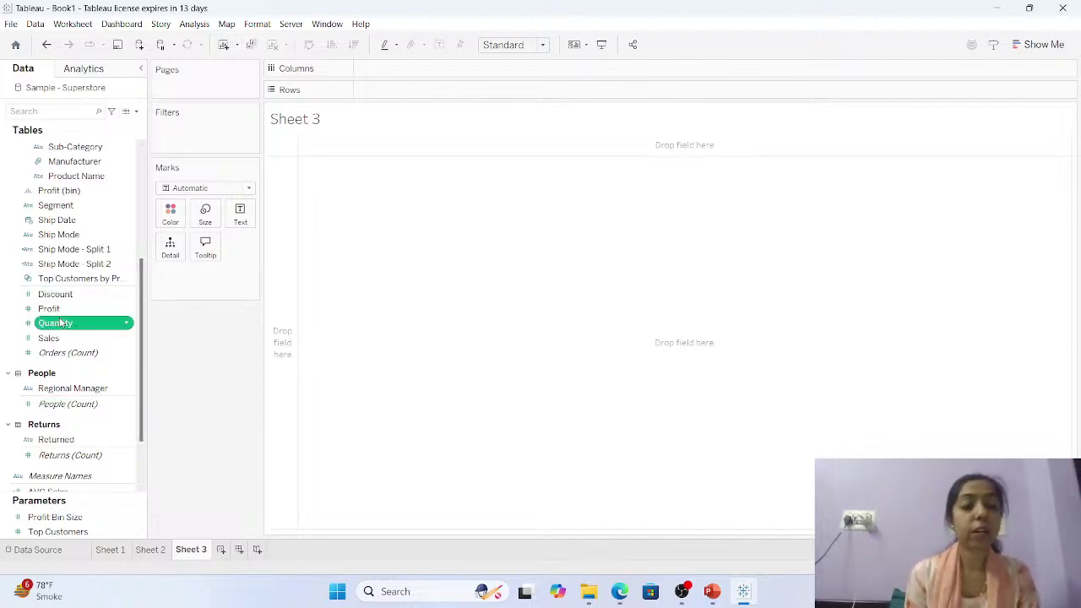
pyautogui.click(59, 339)
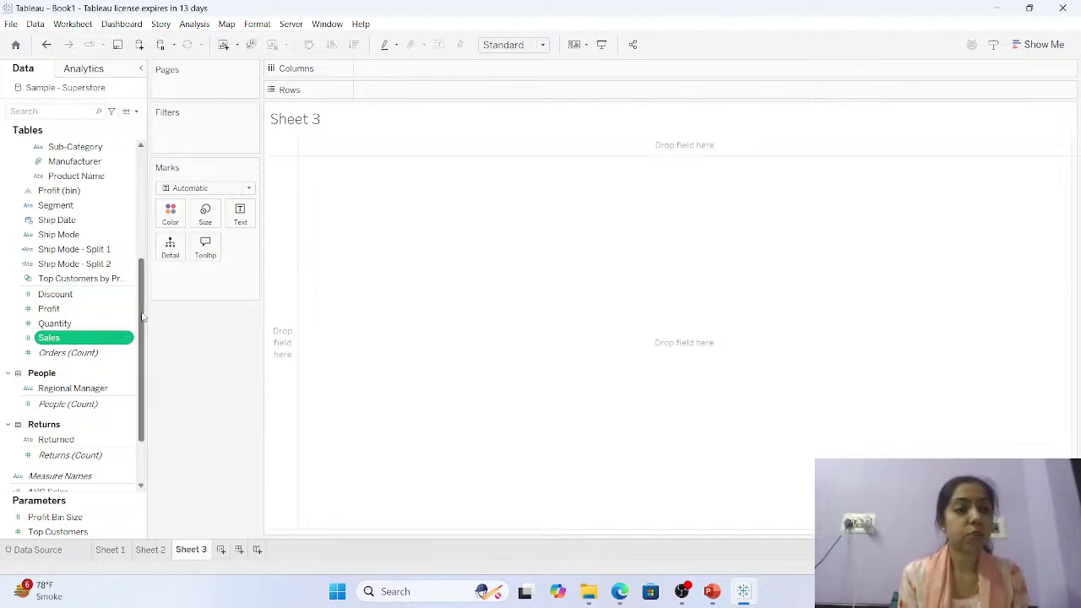
pyautogui.moveTo(142, 316); pyautogui.dragTo(168, 121)
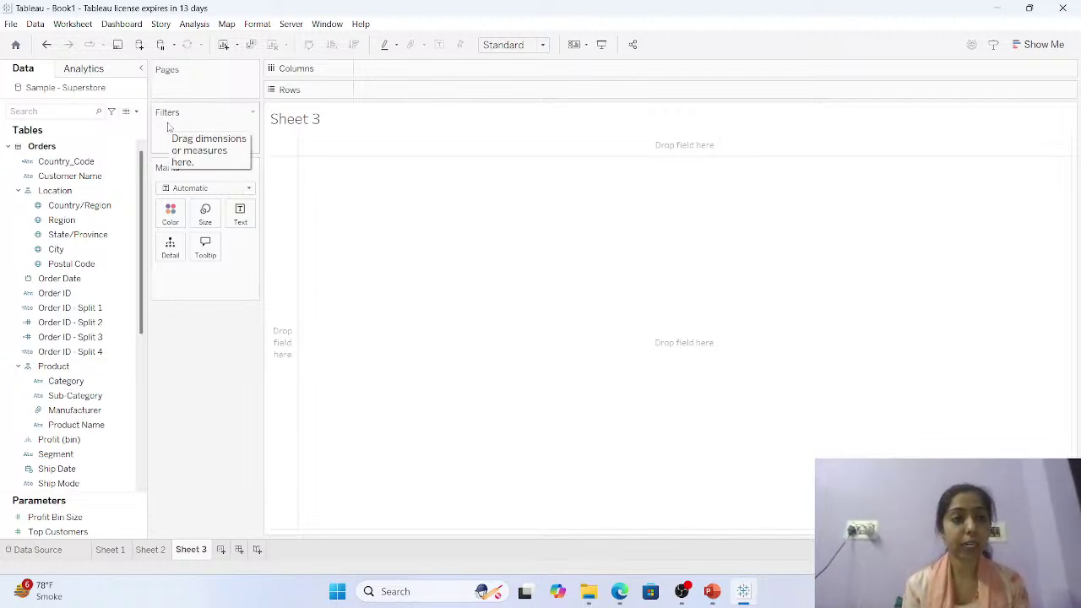
pyautogui.click(126, 263)
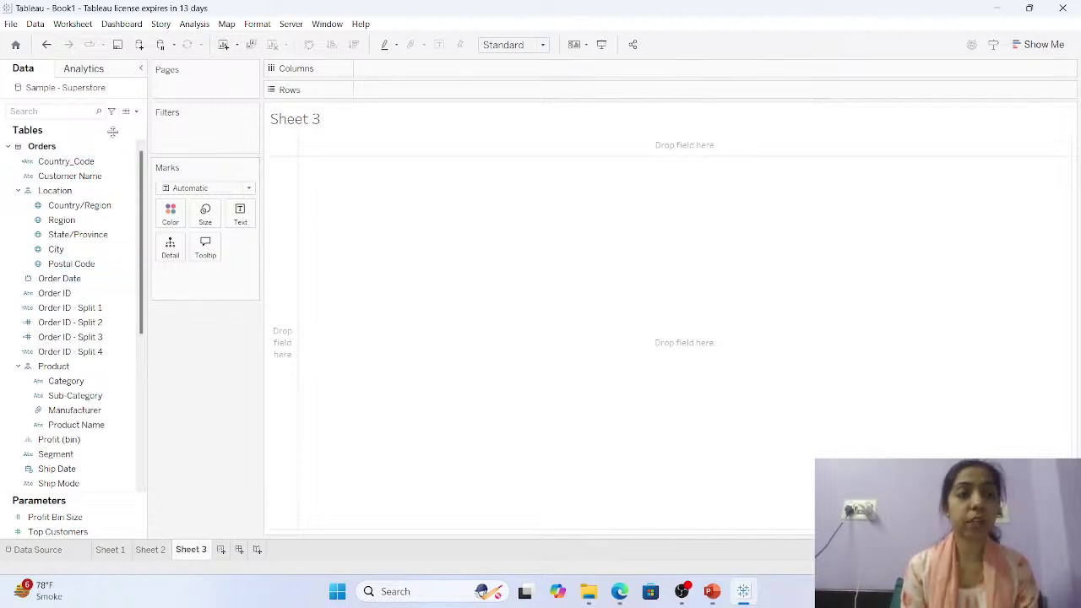
# Place the Category field on Columns in the new worksheet by searching for "cat".
pyautogui.doubleClick(405, 71)
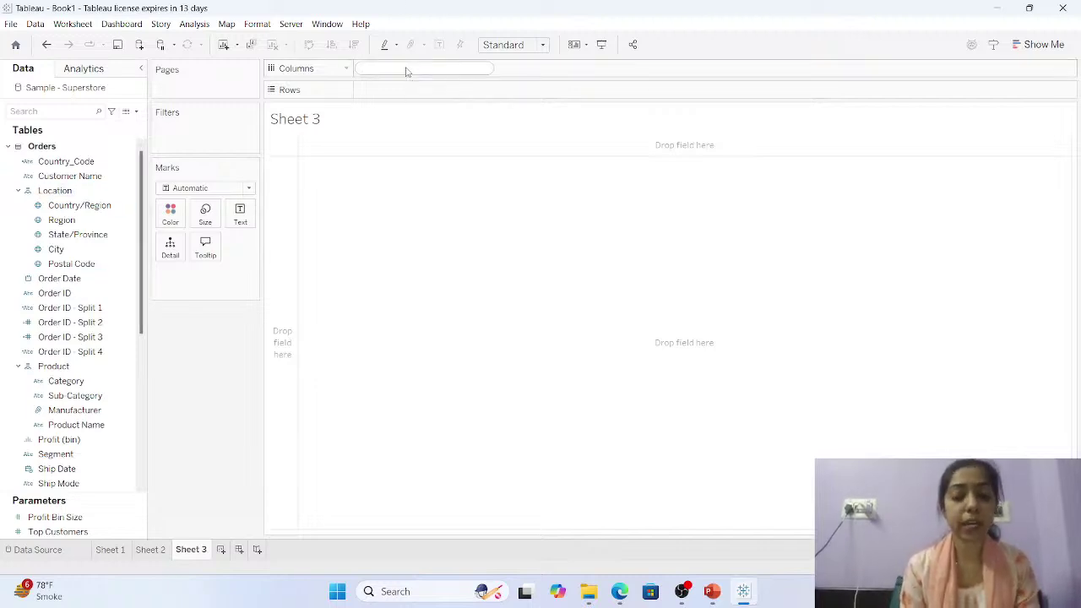
pyautogui.write('col')
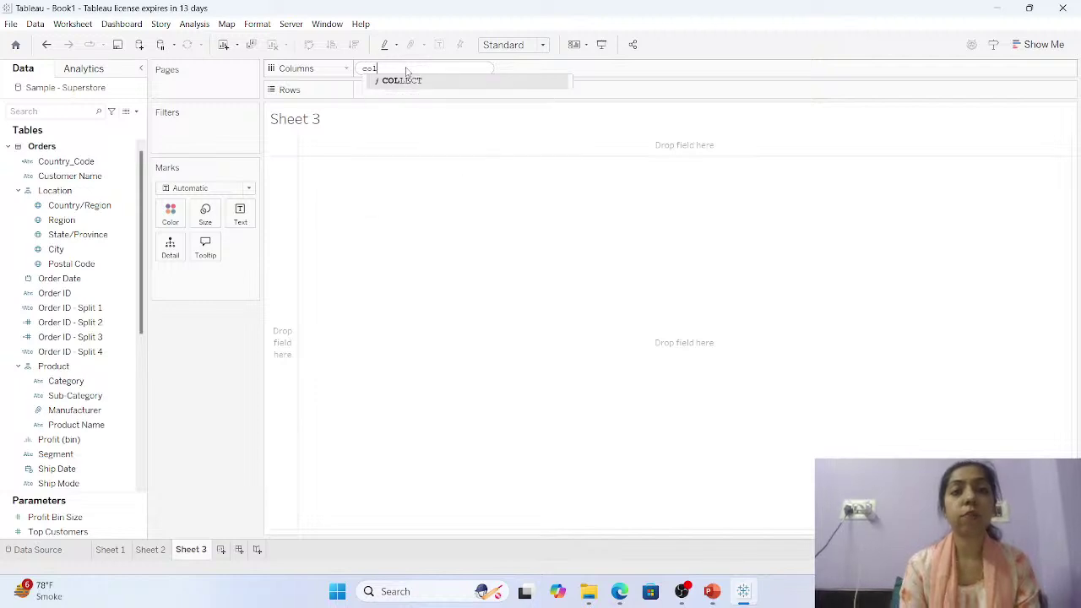
pyautogui.press('BackSpace')
pyautogui.press('BackSpace')
pyautogui.press('BackSpace')
pyautogui.write('cat')
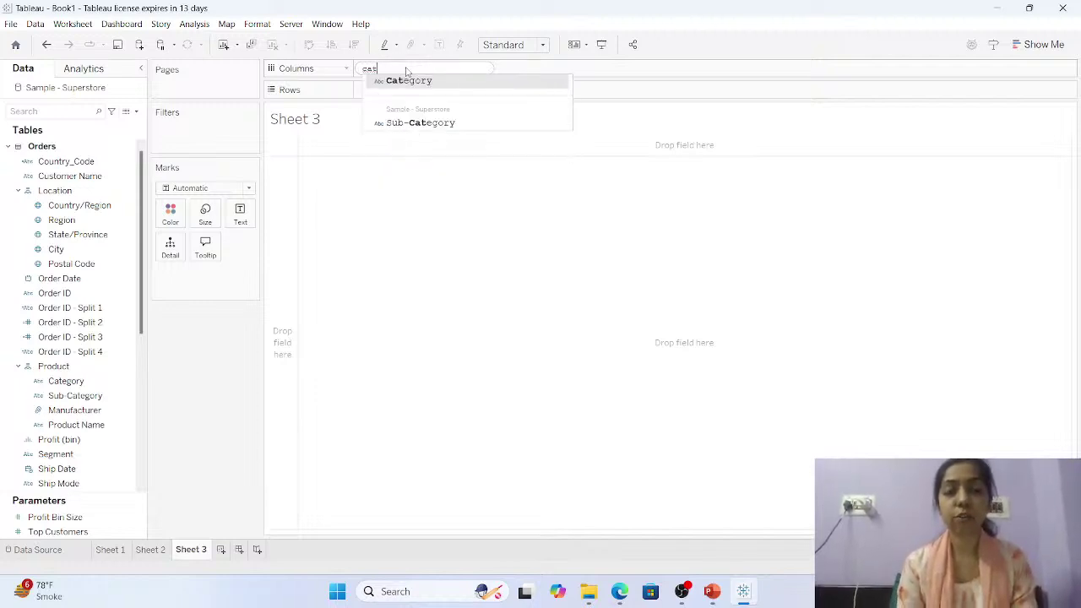
pyautogui.press('Return')
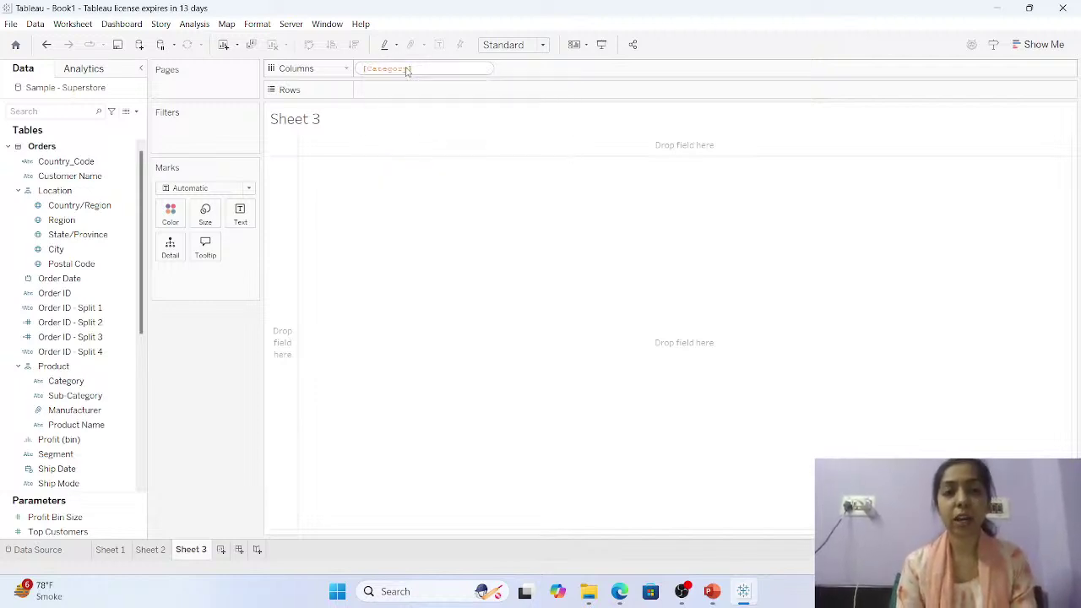
pyautogui.press('Return')
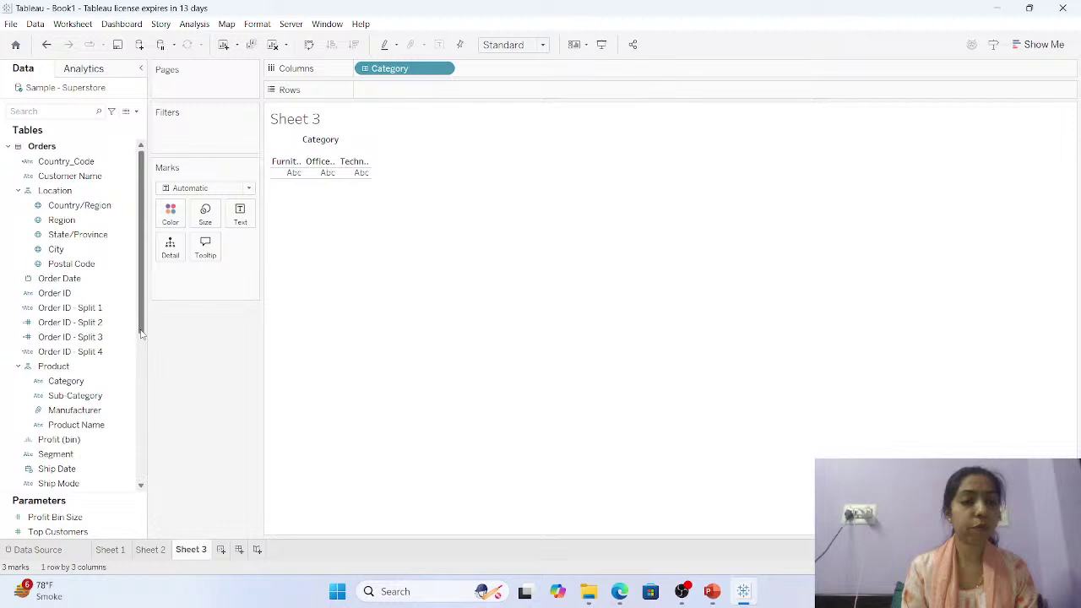
# Place the Profit measure on Rows to chart the summed profit for each category.
pyautogui.scroll(-8, 141, 333)
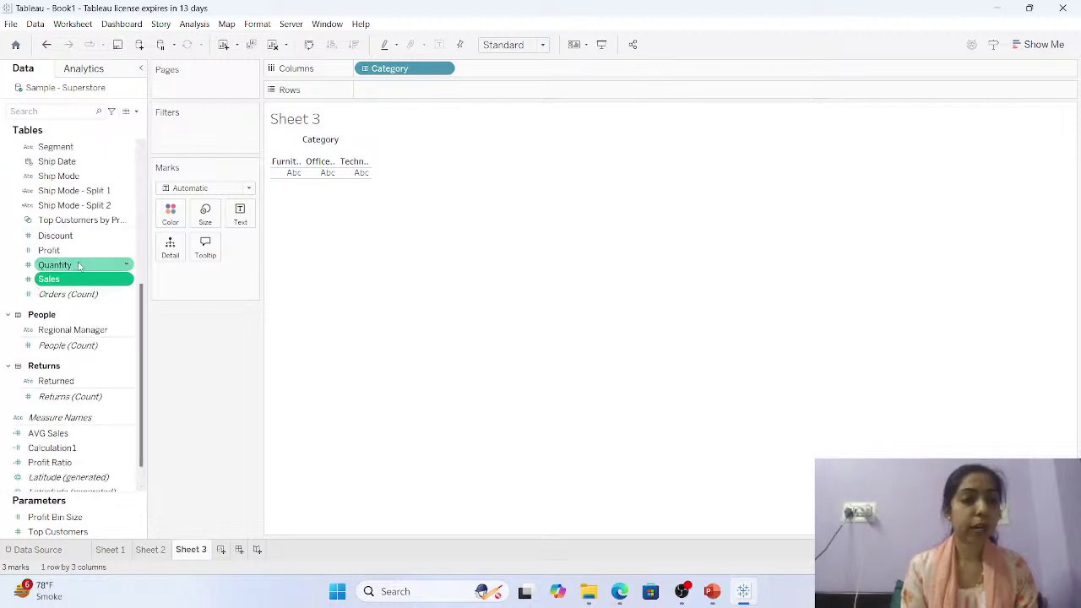
pyautogui.click(74, 251)
pyautogui.moveTo(75, 252); pyautogui.dragTo(405, 94)
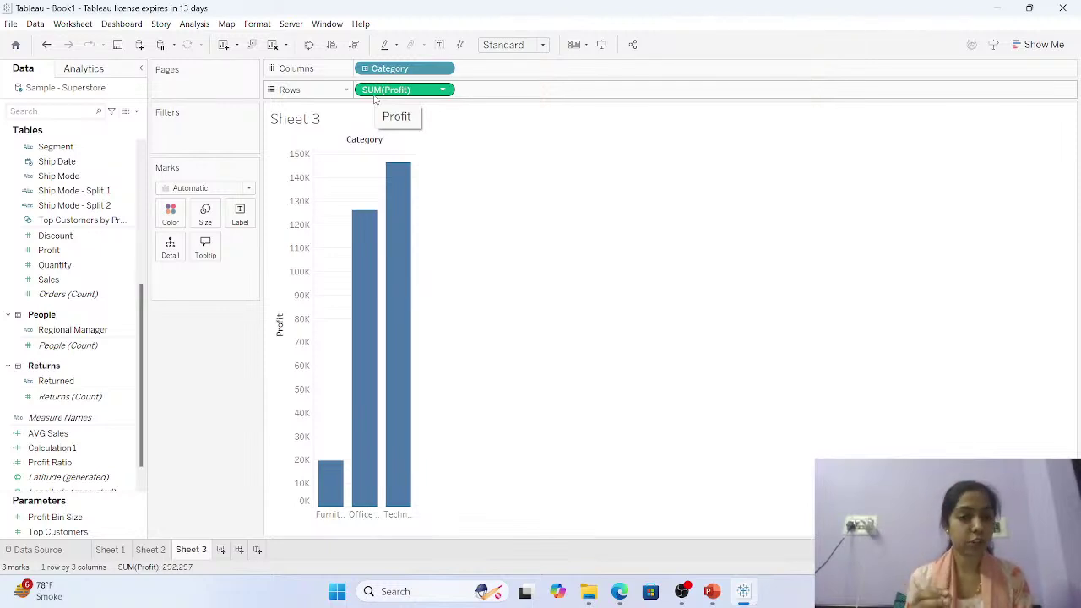
# Add a Measure Names filter to Sheet 2 with all measures selected.
pyautogui.click(150, 549)
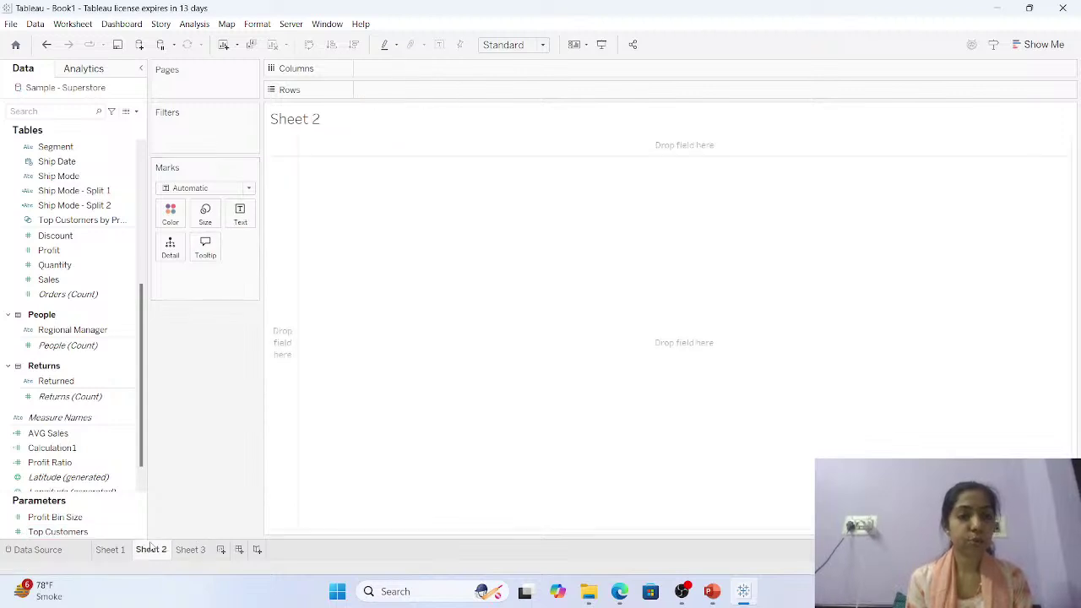
pyautogui.click(66, 419)
pyautogui.moveTo(68, 425); pyautogui.dragTo(199, 127)
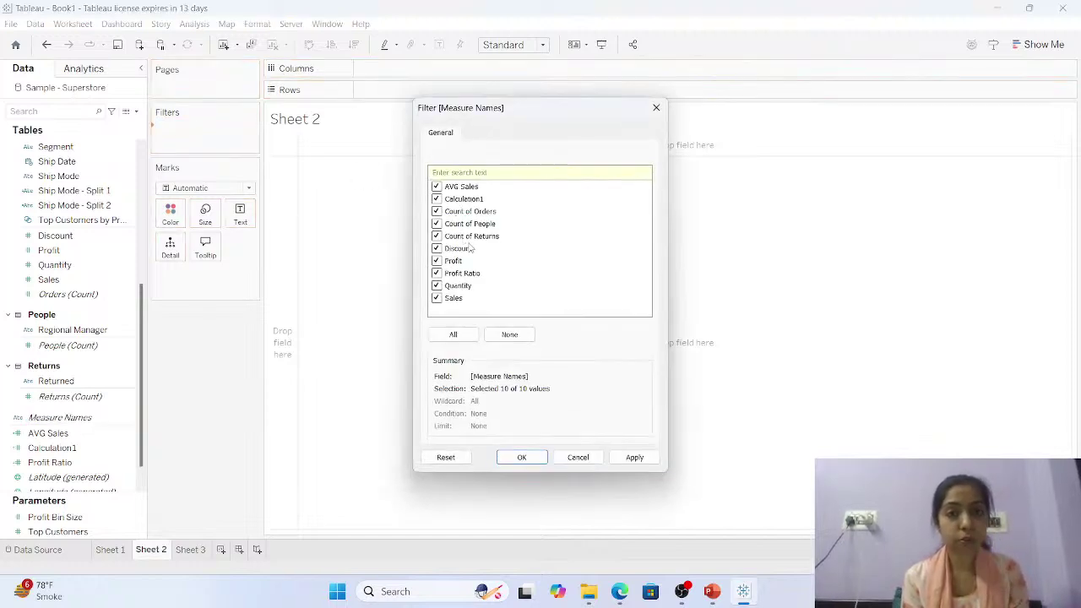
pyautogui.click(517, 457)
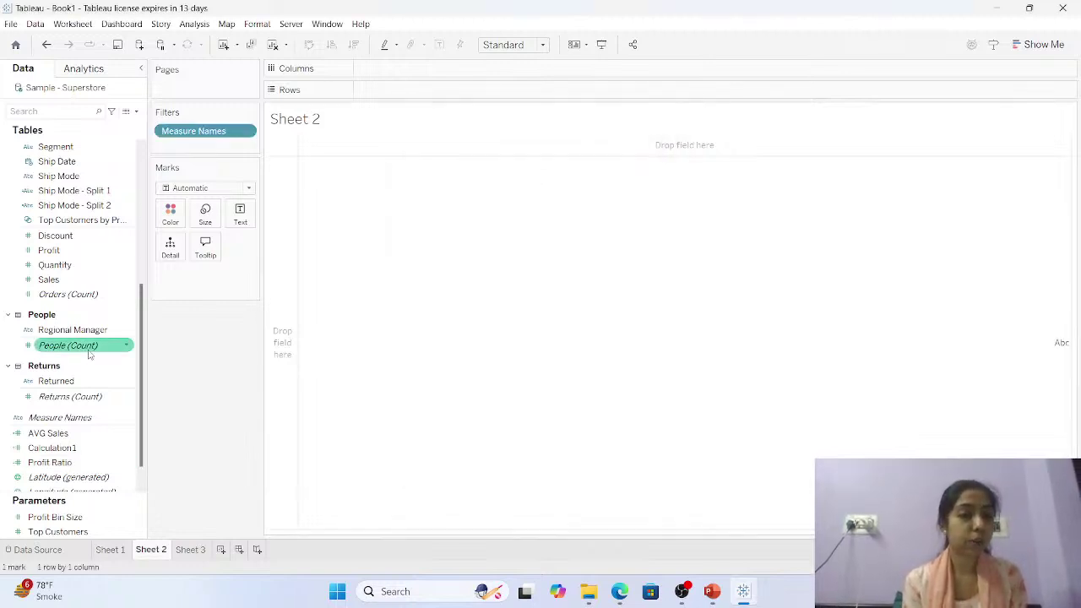
# Add Measure Values to the Marks card of Sheet 2 and set it to show as Text.
pyautogui.scroll(-1, 140, 469)
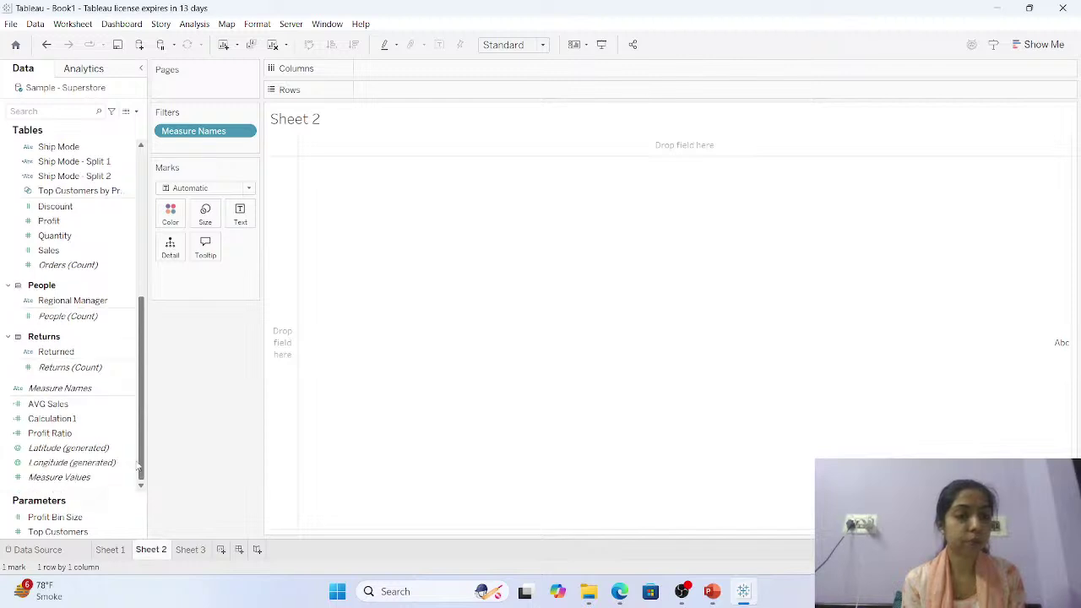
pyautogui.moveTo(59, 478); pyautogui.dragTo(224, 285)
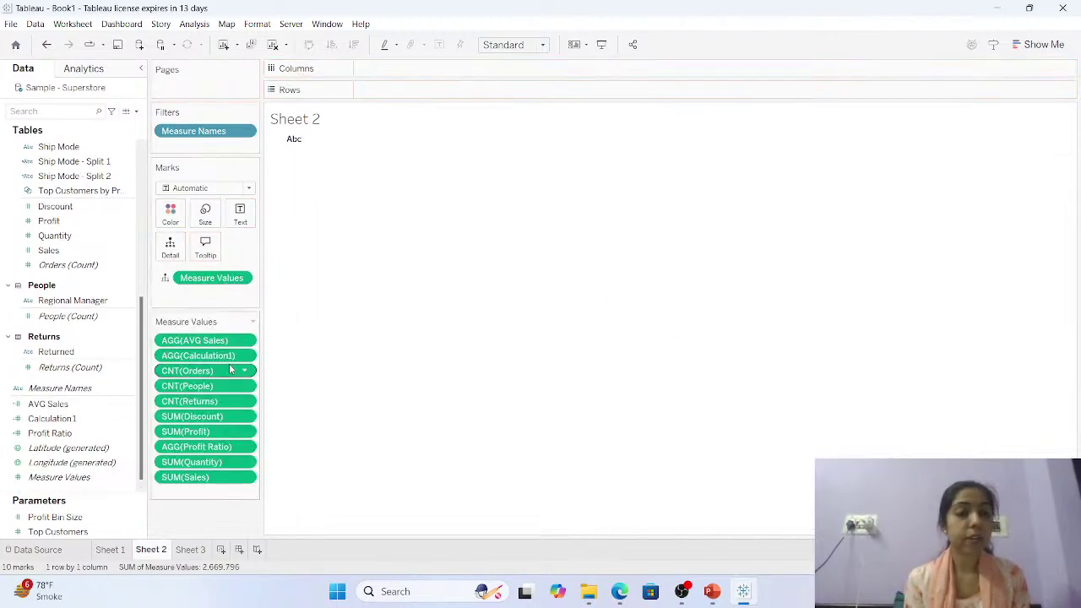
pyautogui.click(165, 279)
pyautogui.click(188, 324)
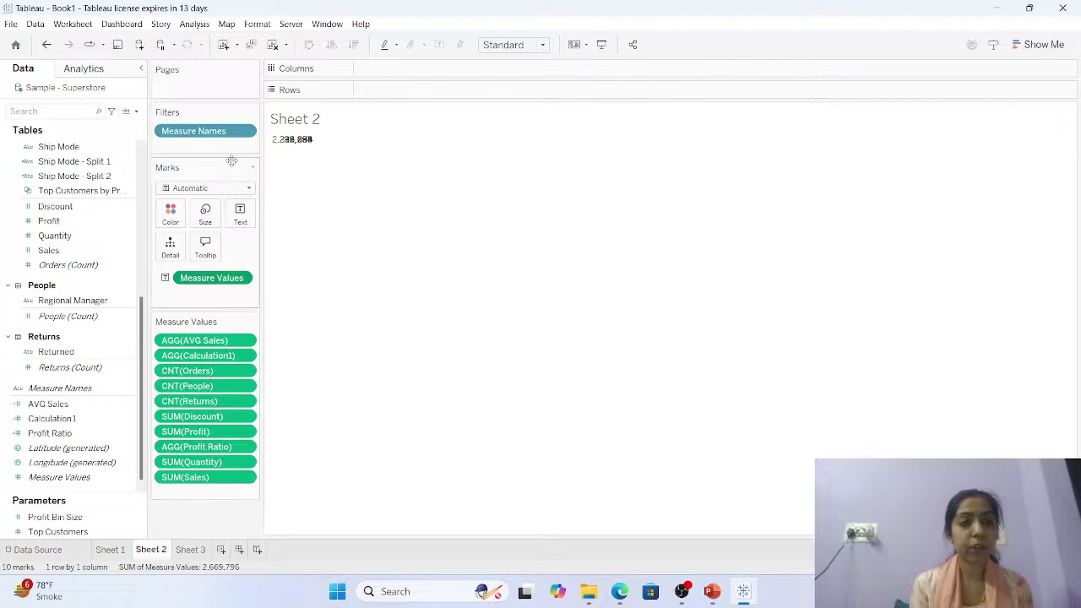
# Clear the Measure Names filter on Sheet 2.
pyautogui.click(244, 133)
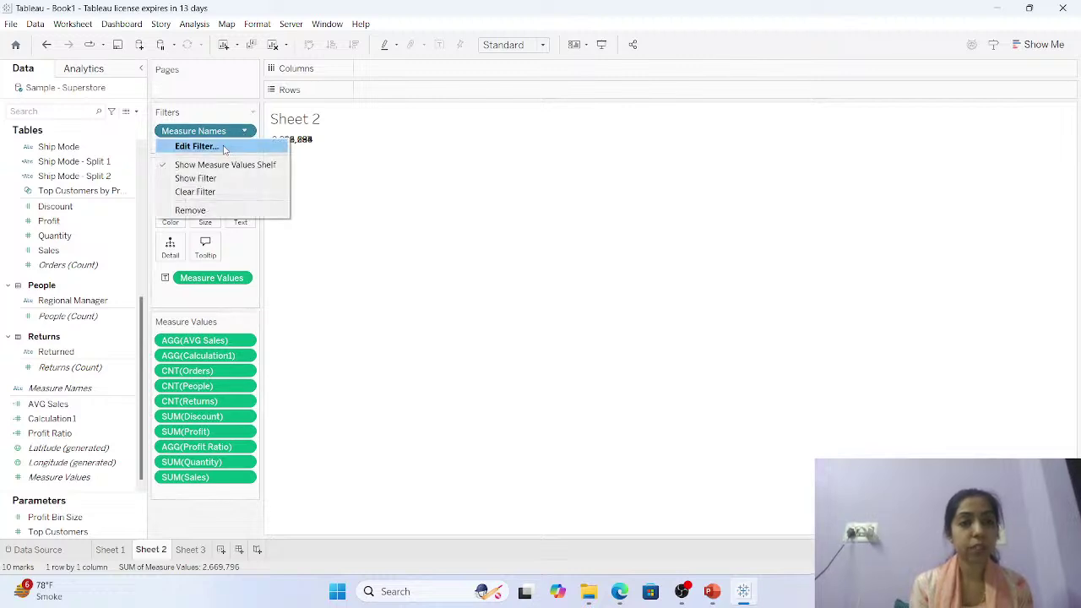
pyautogui.click(203, 192)
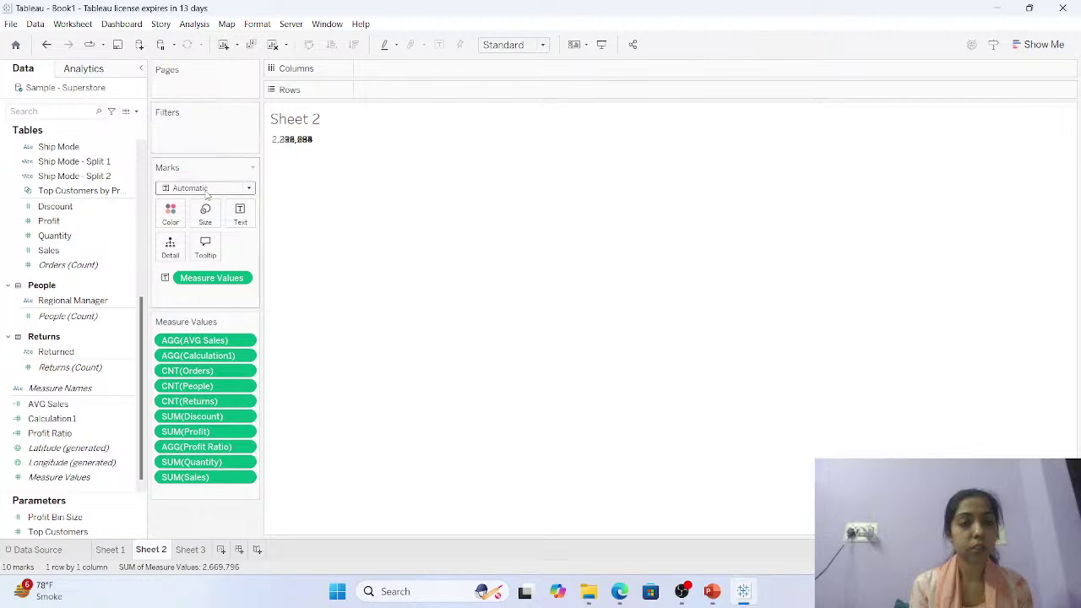
pyautogui.click(166, 282)
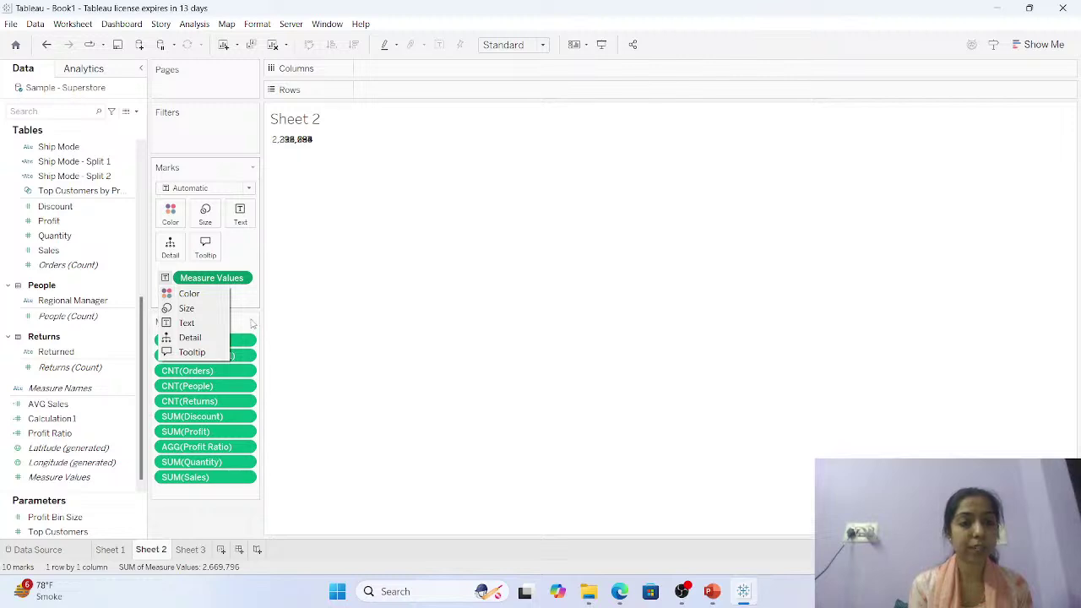
pyautogui.click(245, 346)
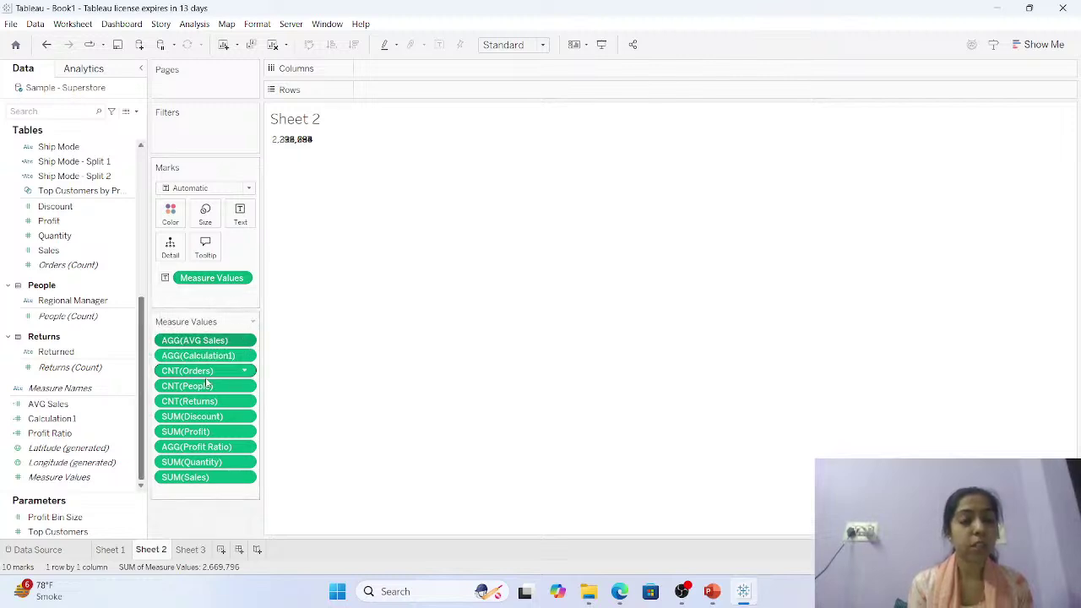
# View the underlying data of the AVG Sales mark, looking through its Orders, People and Returns tables.
pyautogui.click(292, 140)
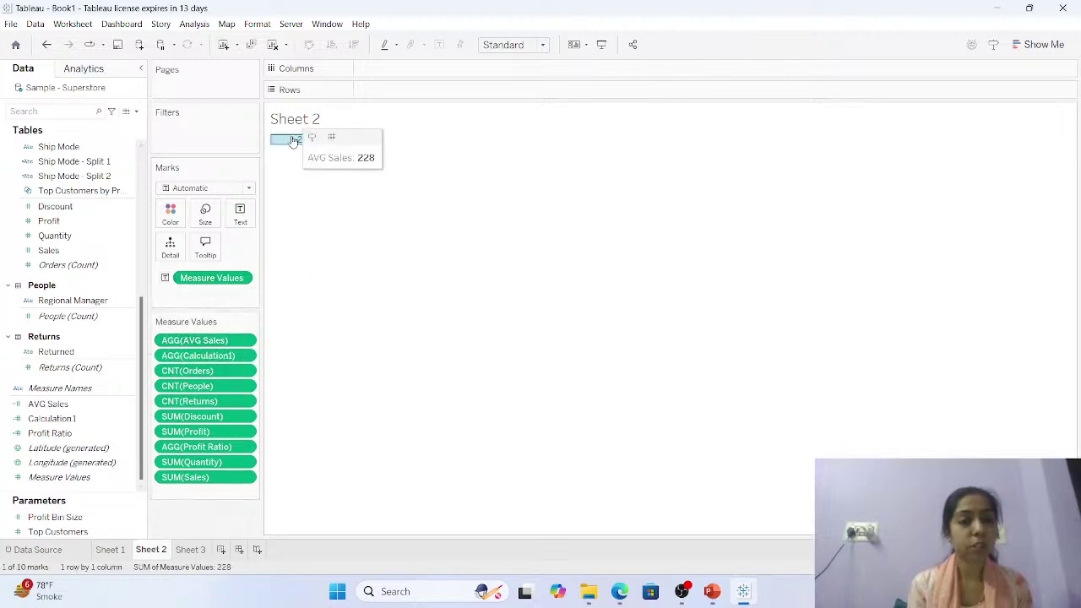
pyautogui.click(330, 139)
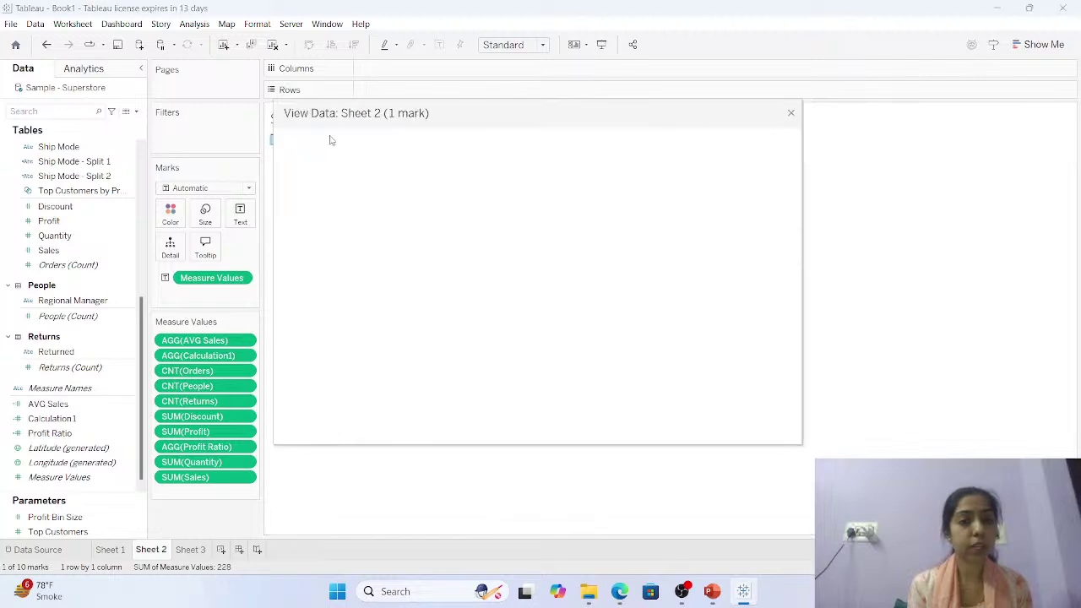
pyautogui.click(326, 203)
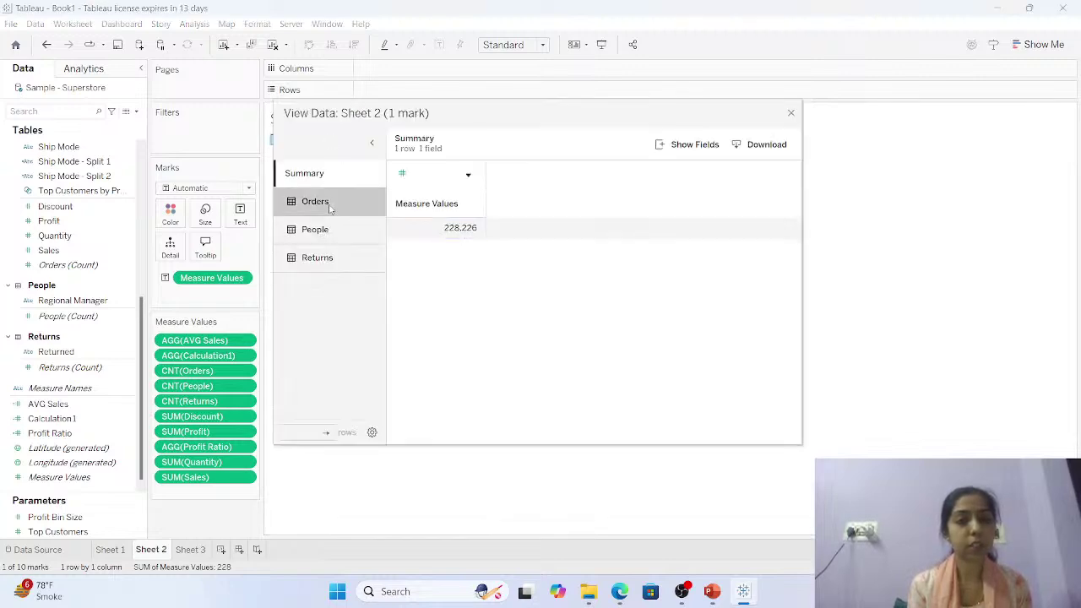
pyautogui.click(333, 229)
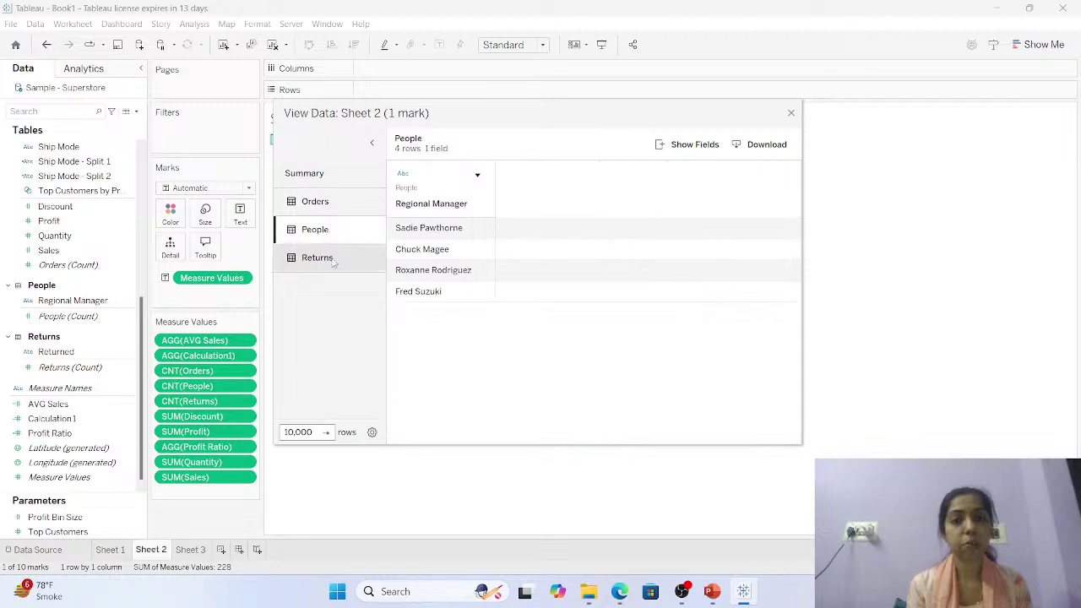
pyautogui.click(332, 258)
pyautogui.click(790, 113)
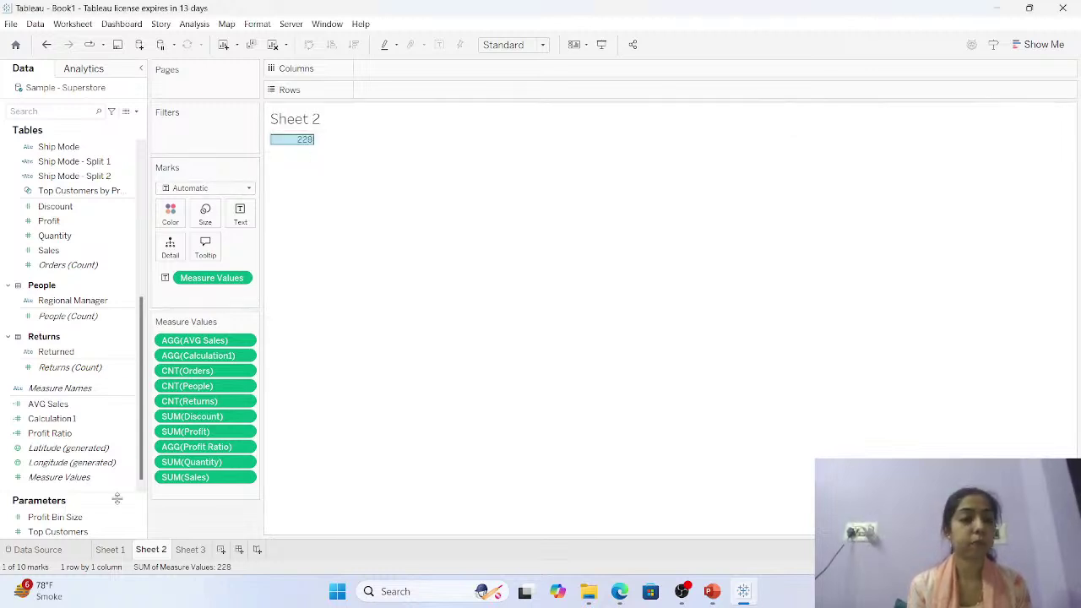
# On Sheet 3, change the aggregation of Profit on Rows to AVG.
pyautogui.click(190, 550)
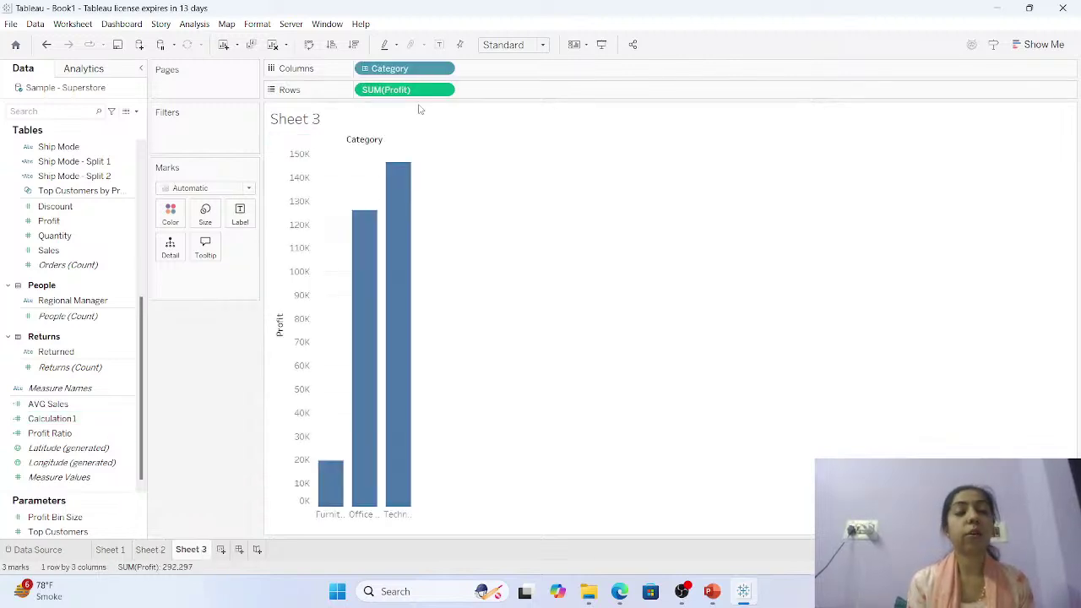
pyautogui.doubleClick(369, 90)
pyautogui.doubleClick(369, 89)
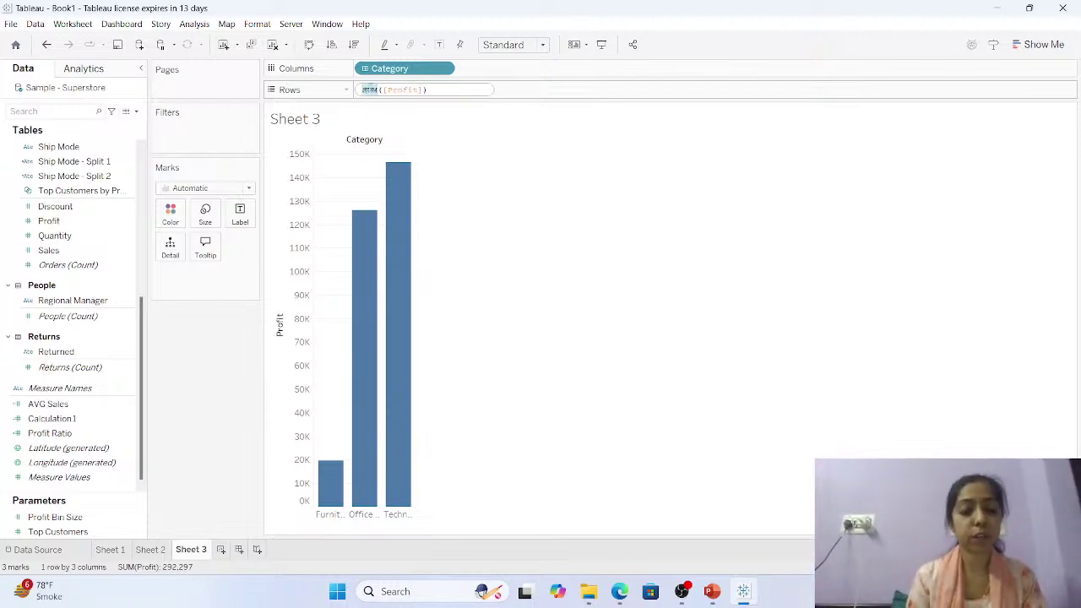
pyautogui.write('AVG')
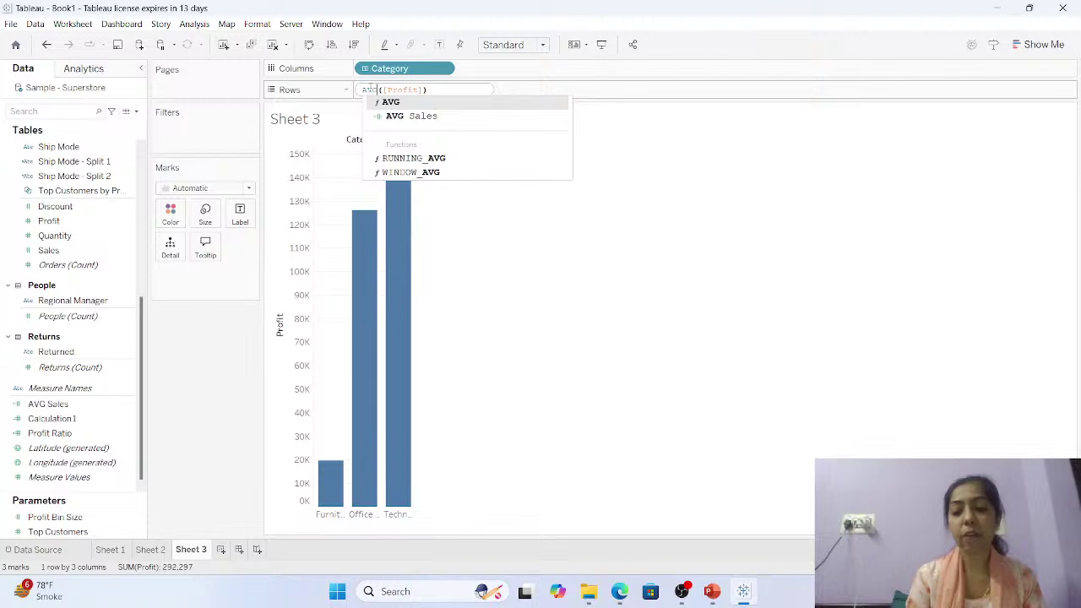
pyautogui.press('Right')
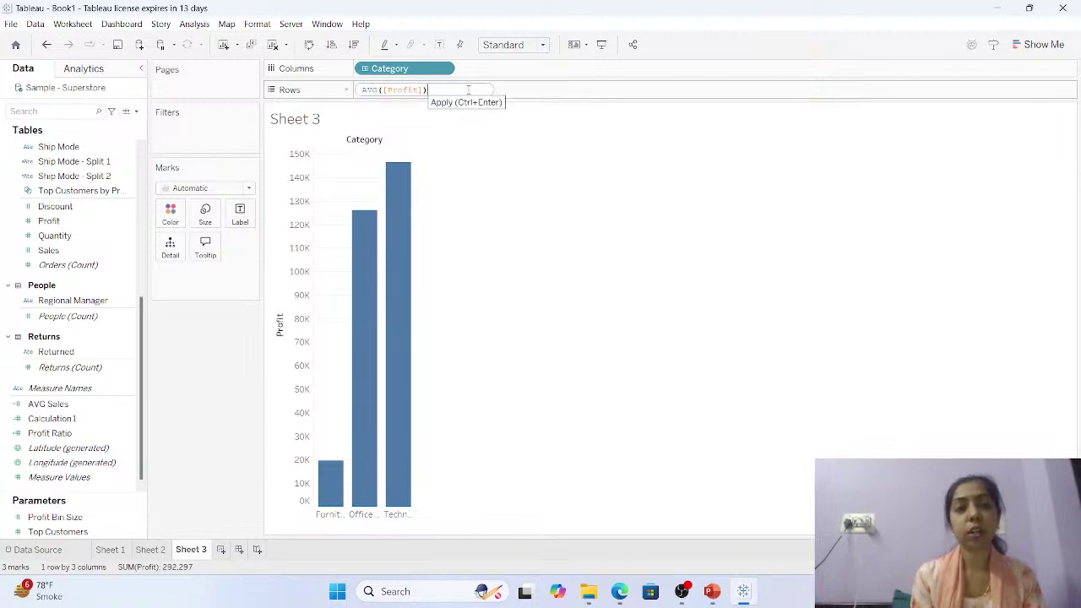
pyautogui.press('Return')
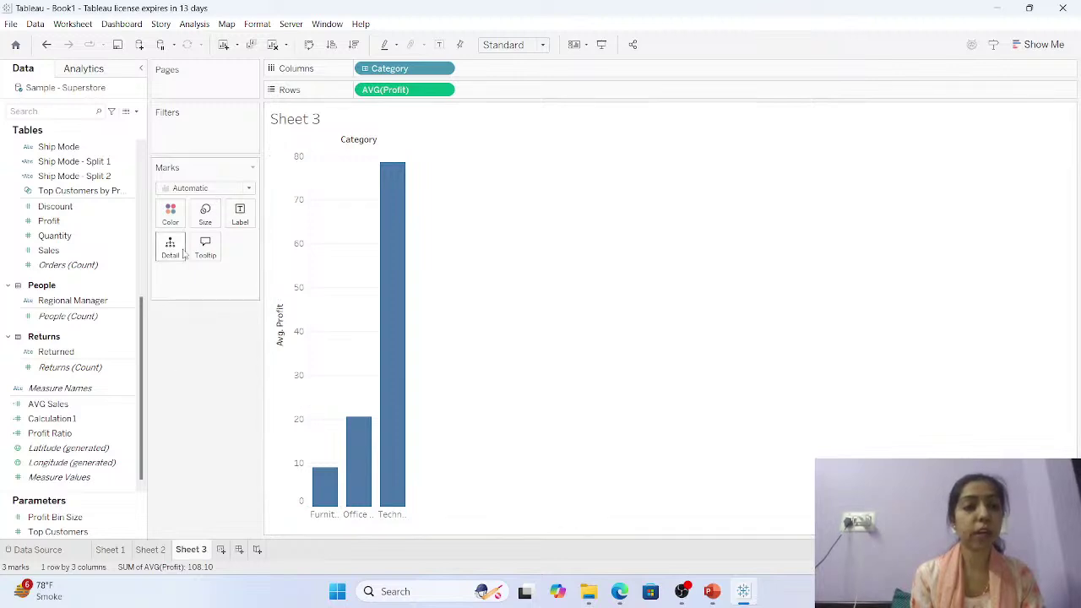
# Show mark labels on the category bars and color the bars red.
pyautogui.click(242, 216)
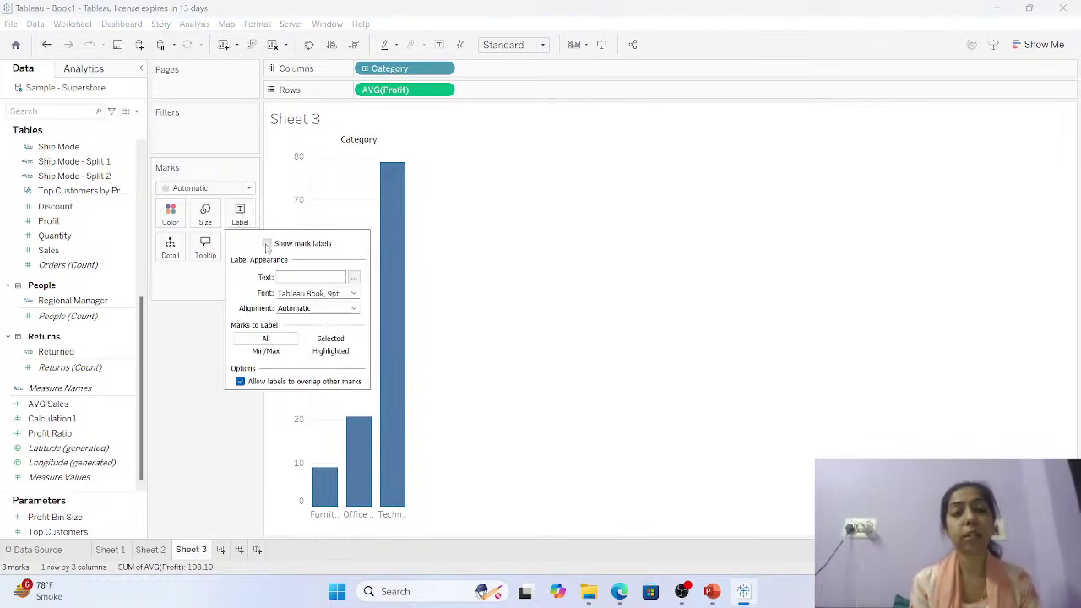
pyautogui.click(267, 244)
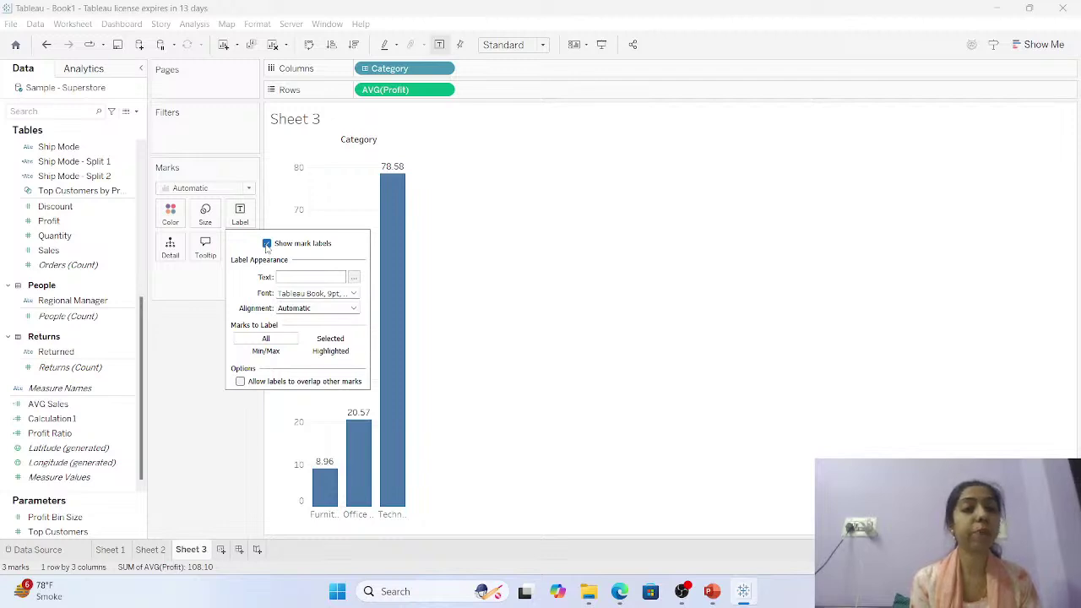
pyautogui.click(172, 215)
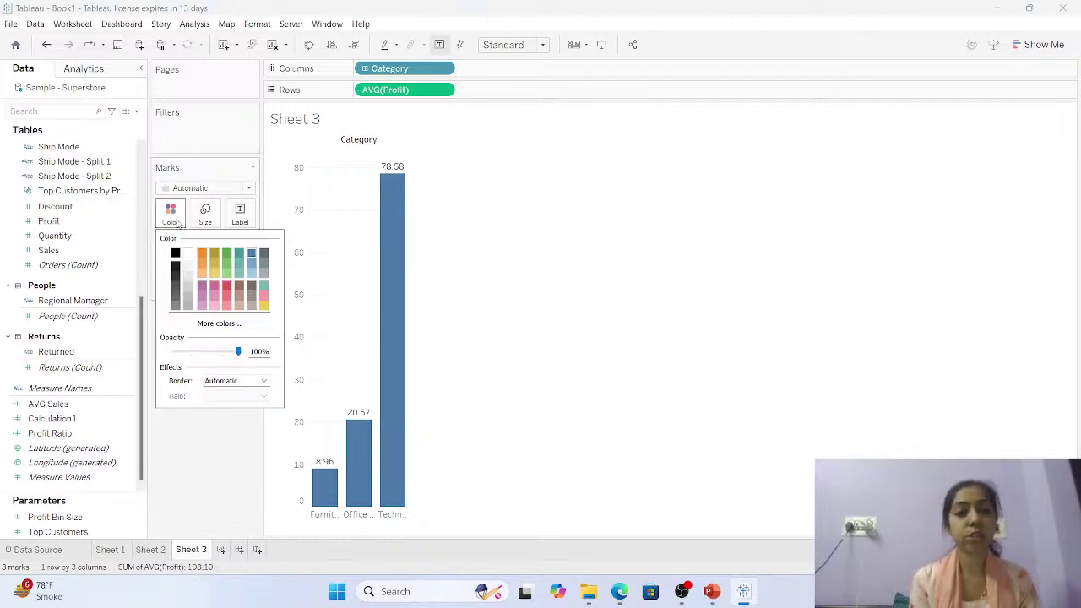
pyautogui.click(214, 267)
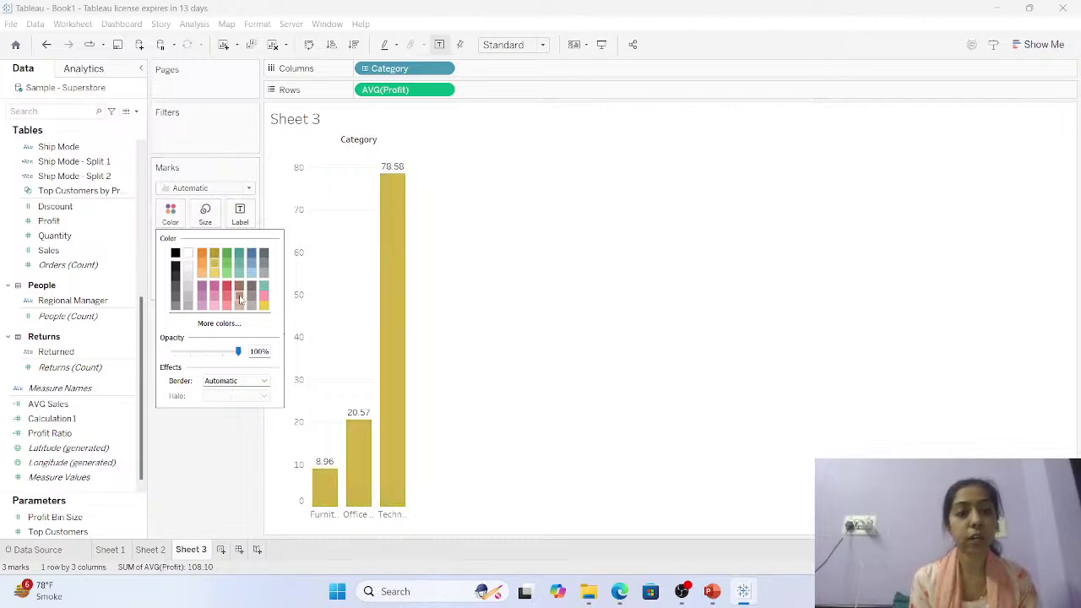
pyautogui.click(225, 288)
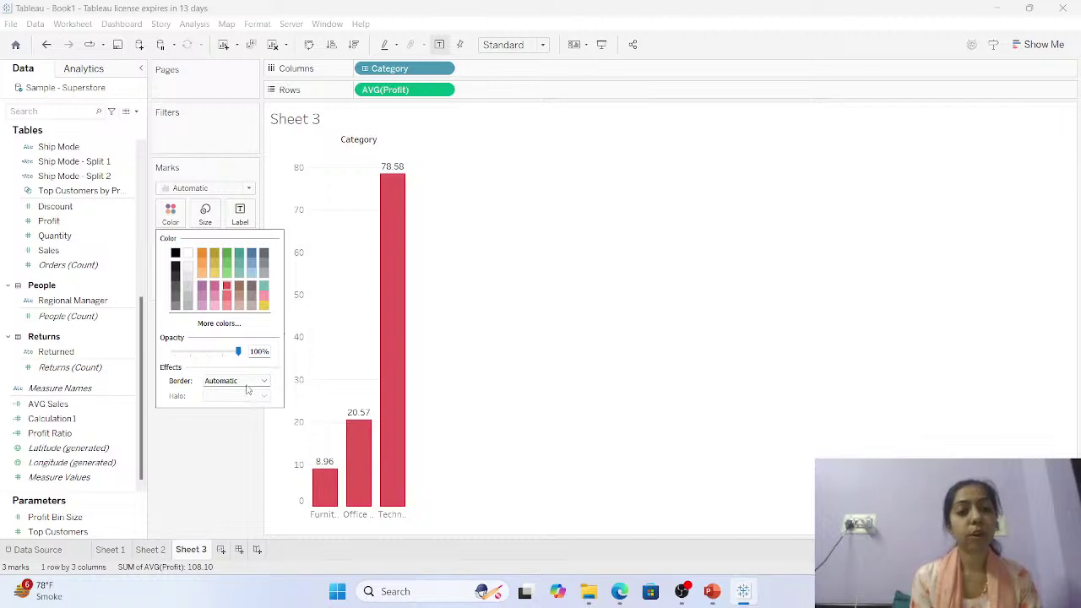
# Give the bars a dark grey border and make them slightly narrower.
pyautogui.click(249, 382)
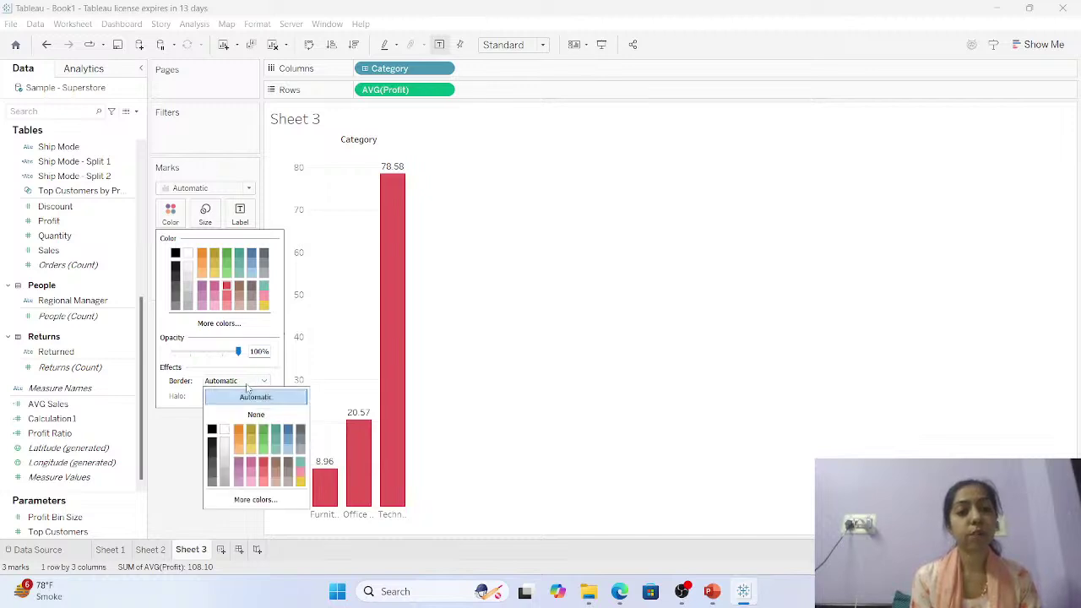
pyautogui.click(298, 431)
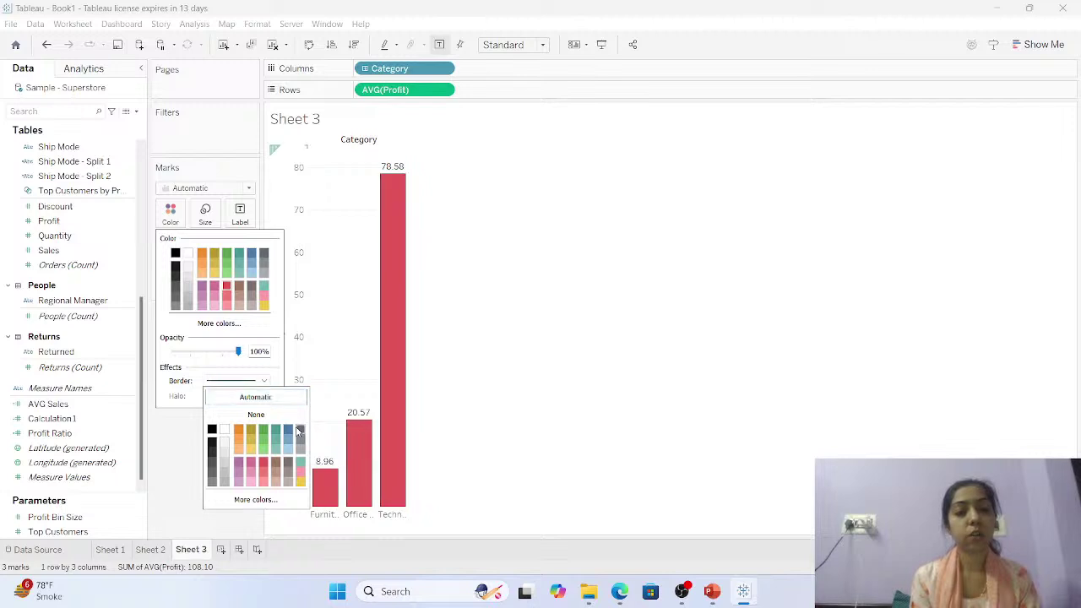
pyautogui.click(218, 376)
pyautogui.click(202, 486)
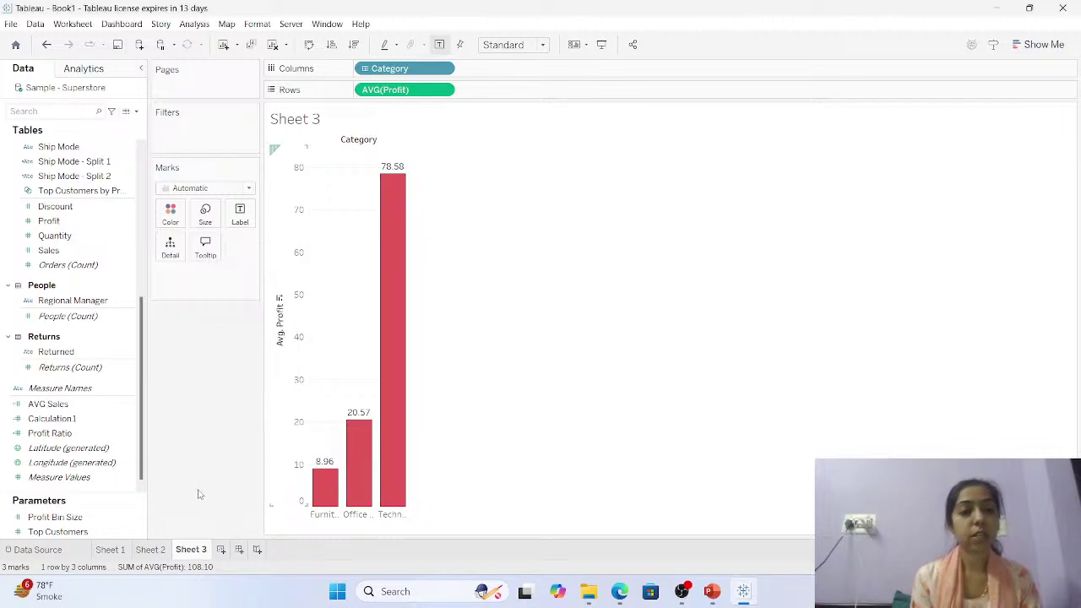
pyautogui.click(203, 216)
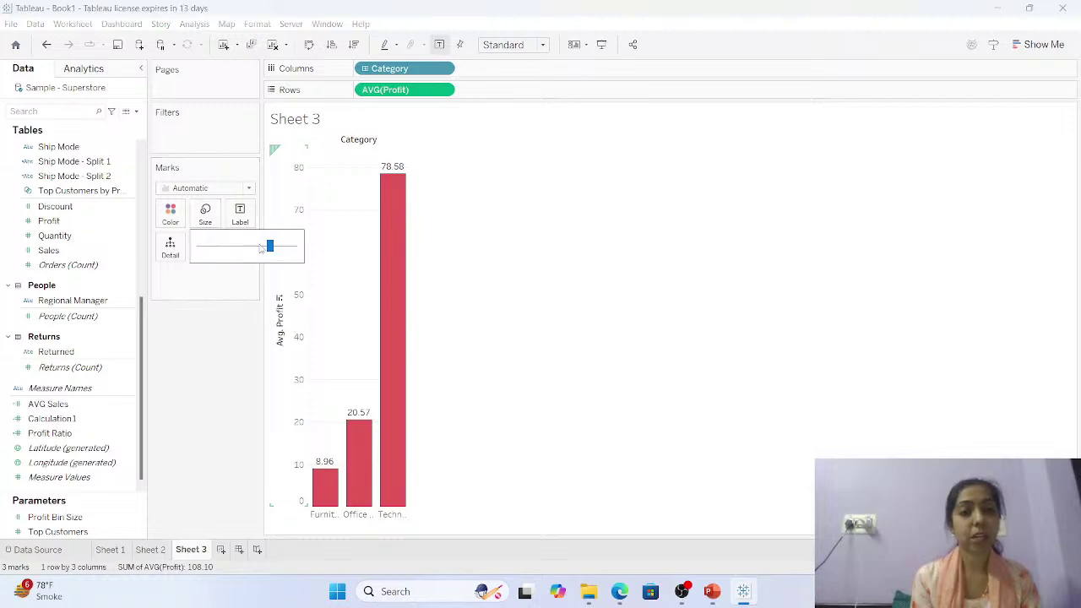
pyautogui.moveTo(272, 253)
pyautogui.mouseDown()
pyautogui.moveTo(296, 252)
pyautogui.moveTo(263, 248)
pyautogui.mouseUp()
# Change the aggregation of Profit on Rows to SUM.
pyautogui.moveTo(407, 90); pyautogui.dragTo(364, 94)
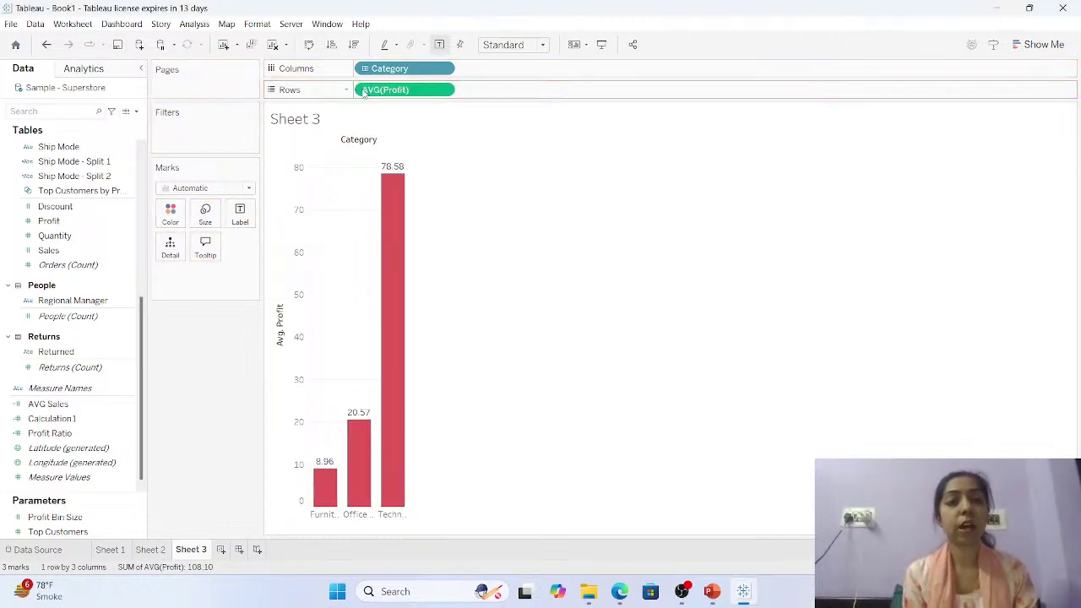
pyautogui.doubleClick(364, 93)
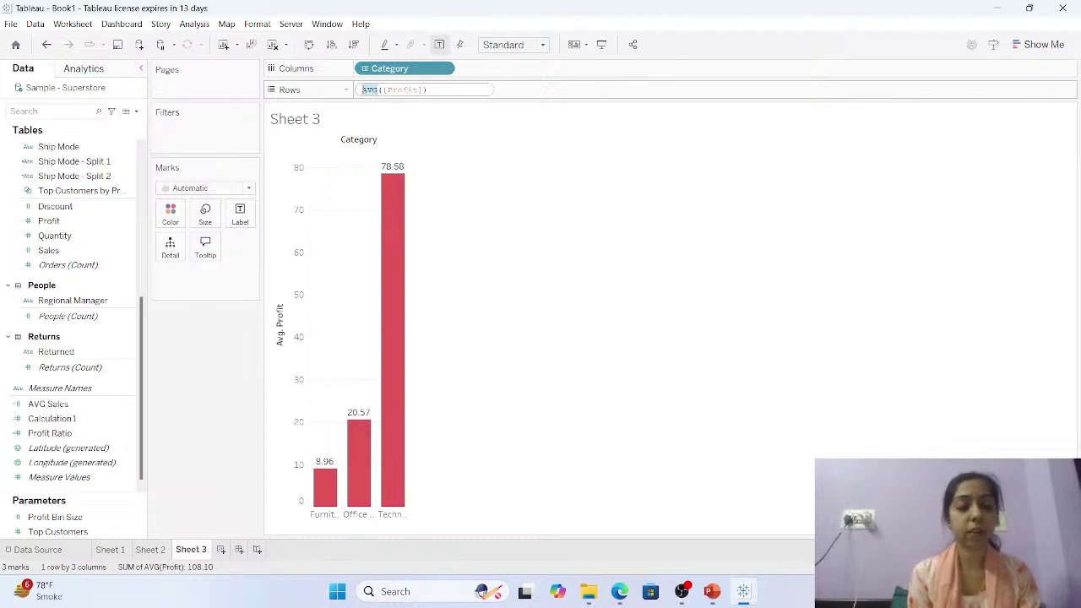
pyautogui.write('SUM')
pyautogui.press('Return')
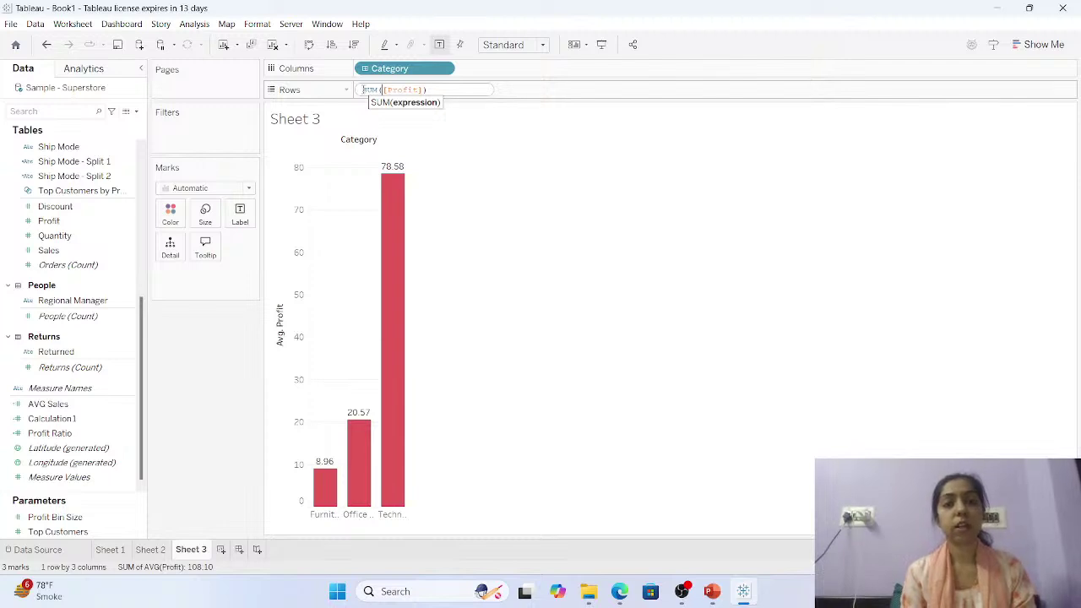
pyautogui.press('Return')
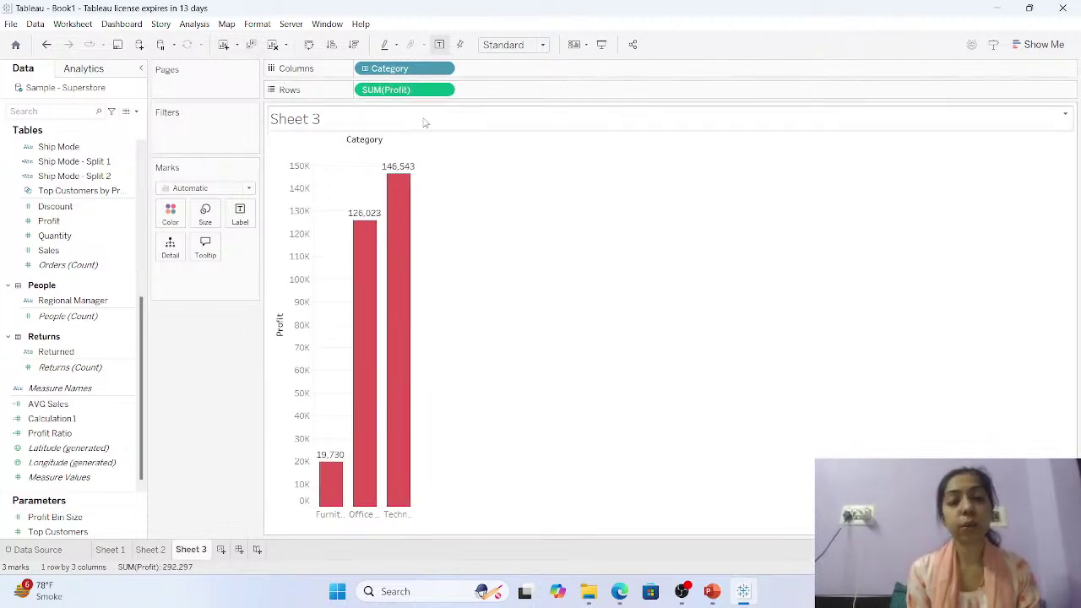
# Swap the rows and columns of the profit chart, and swap them back to vertical bars.
pyautogui.click(310, 45)
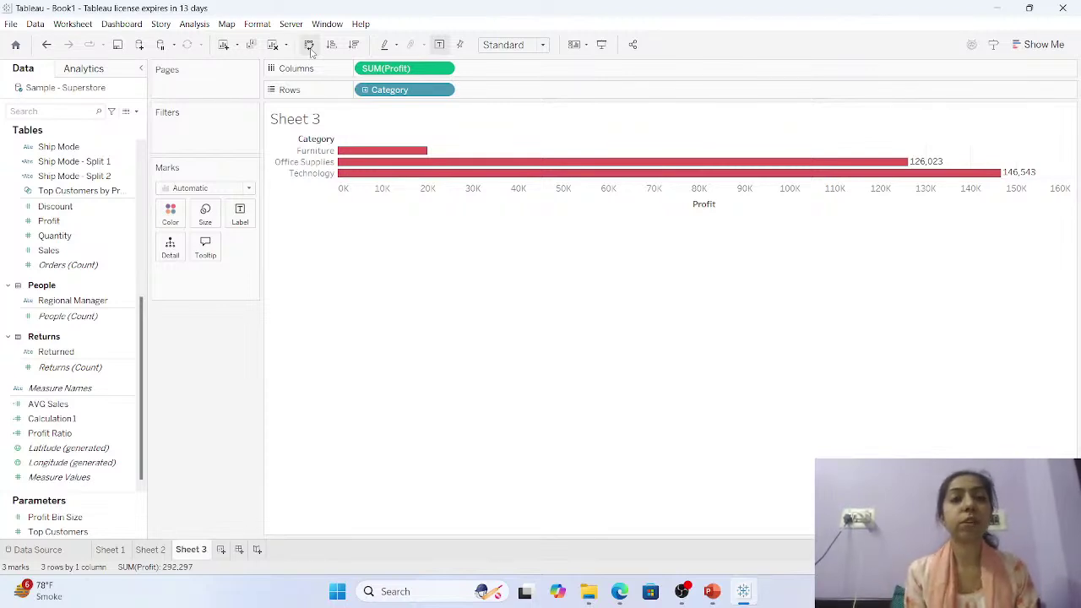
pyautogui.click(309, 44)
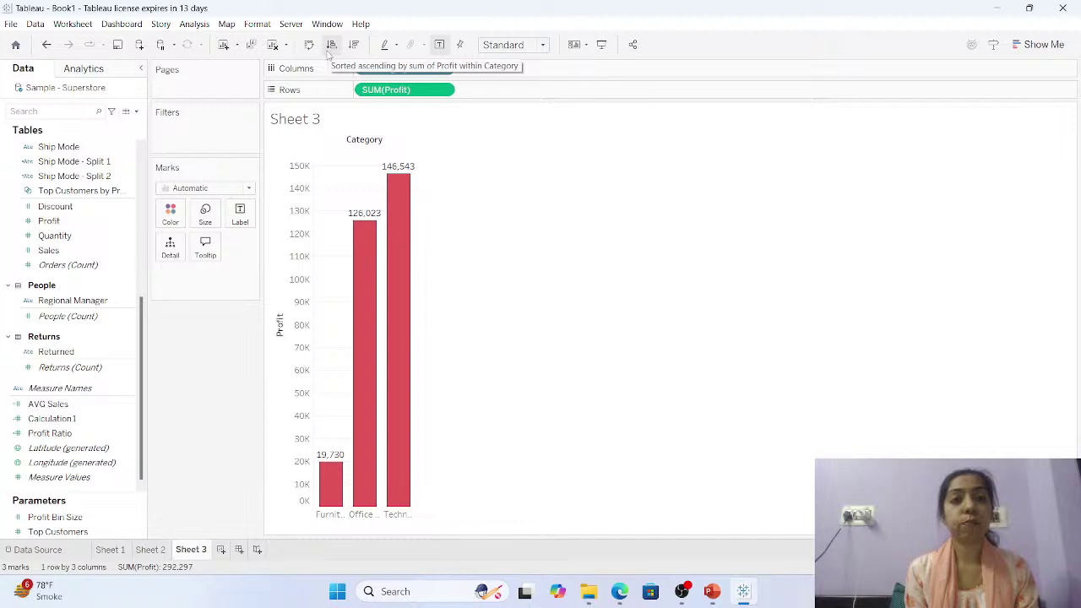
# Sort the categories by summed Profit, first ascending and finally descending, and hide the mark labels.
pyautogui.click(332, 51)
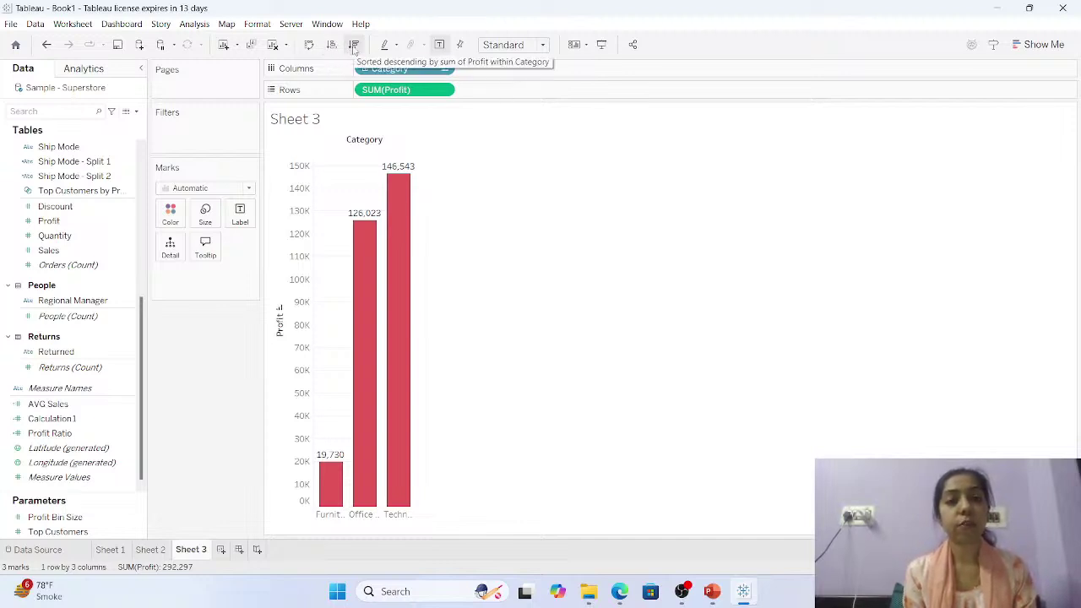
pyautogui.click(354, 49)
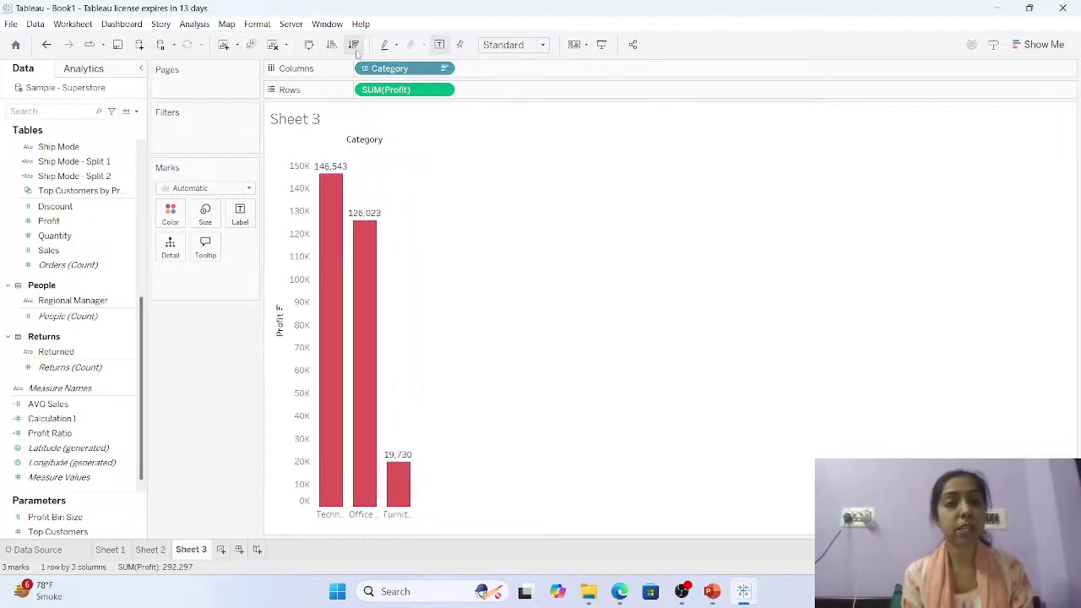
pyautogui.click(439, 46)
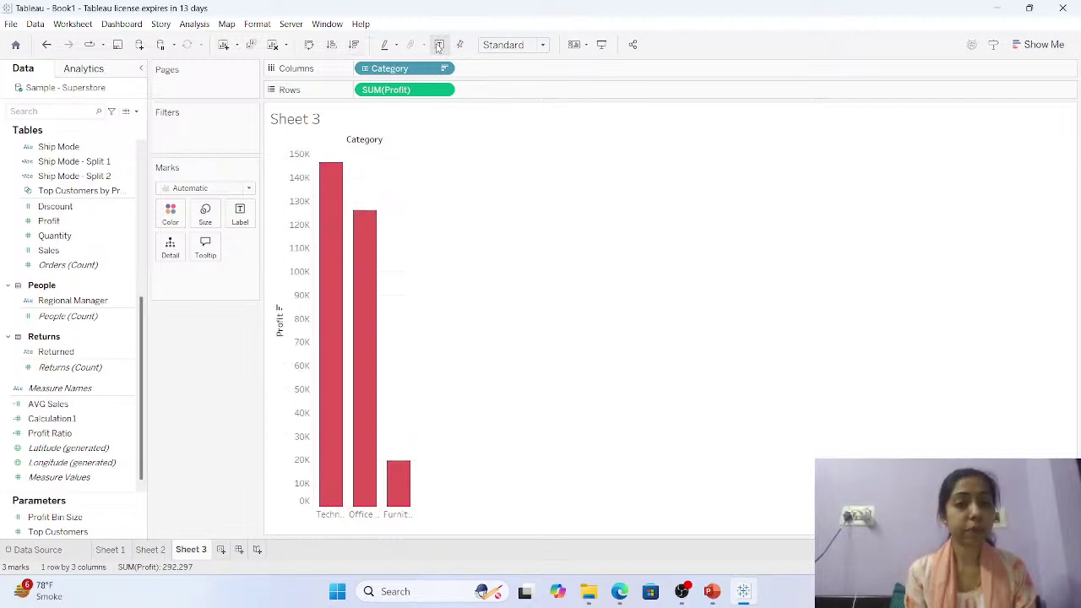
# Show the mark labels on the bars and change the aggregation of Profit on Rows to MIN.
pyautogui.click(439, 46)
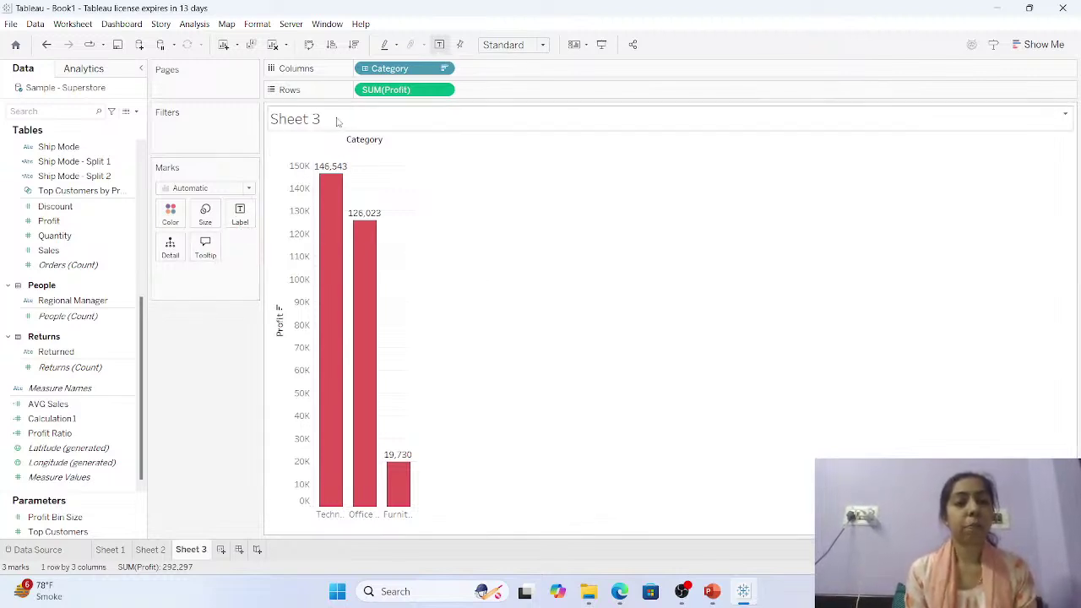
pyautogui.doubleClick(377, 90)
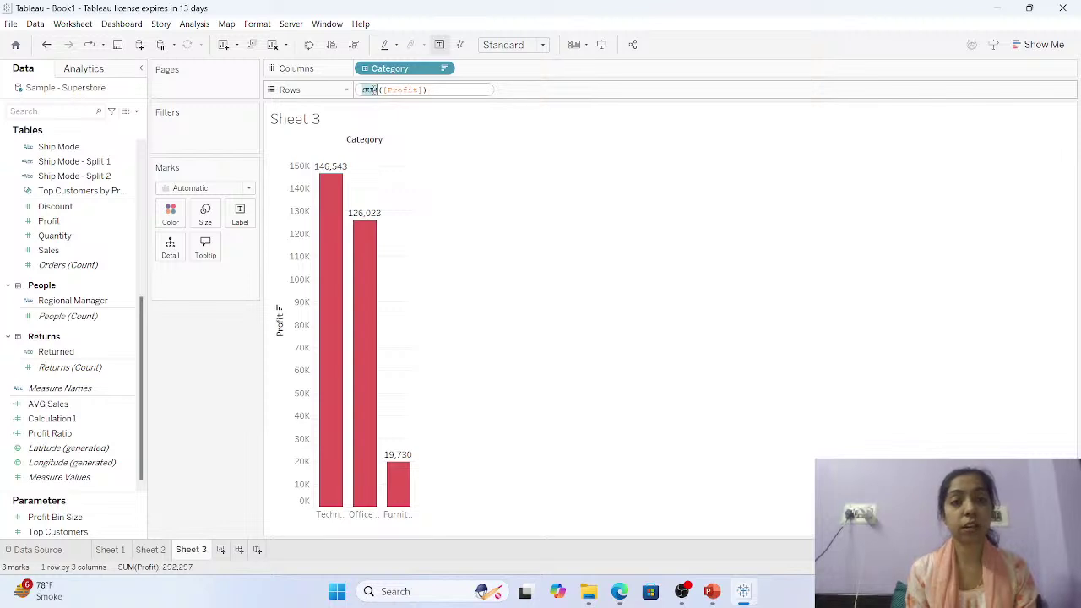
pyautogui.doubleClick(370, 89)
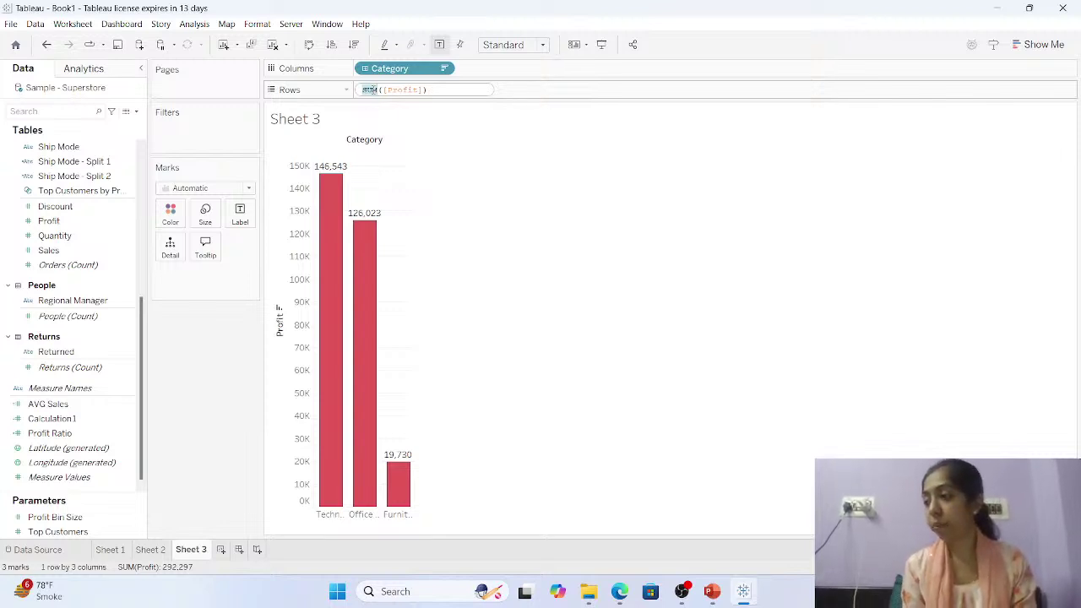
pyautogui.write('MIN')
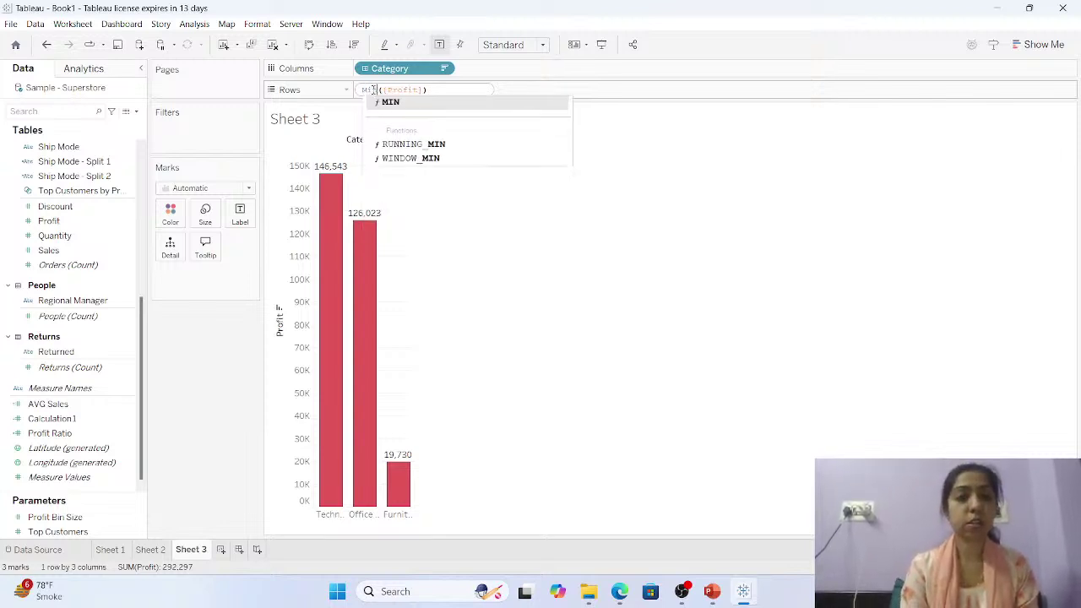
pyautogui.click(373, 89)
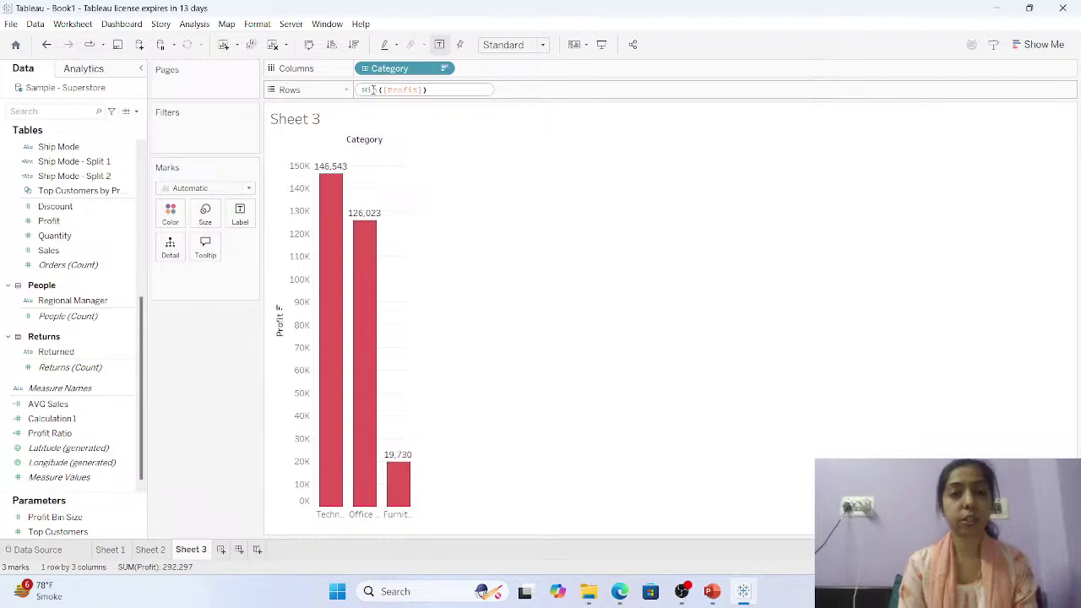
pyautogui.click(431, 90)
pyautogui.click(430, 90)
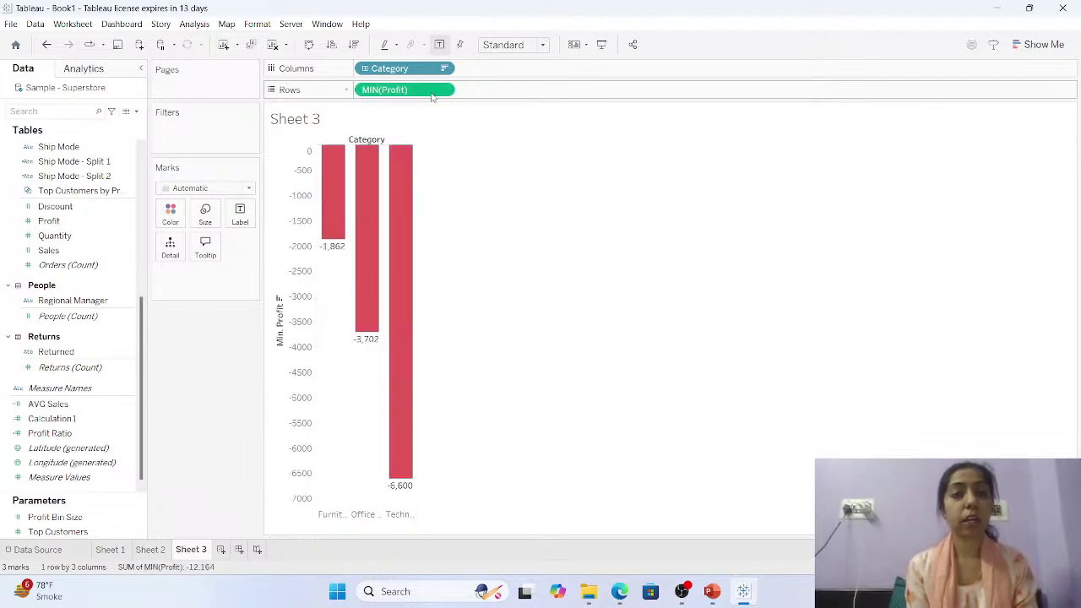
# Change the aggregation of Profit on Rows first to MAX and finally to AVG.
pyautogui.doubleClick(370, 90)
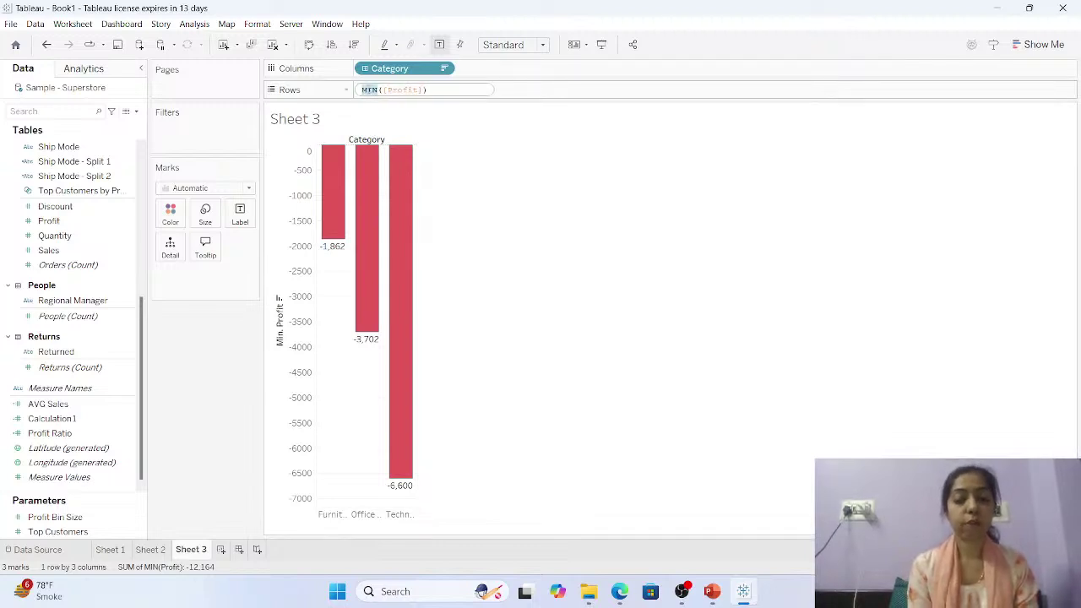
pyautogui.write('MAX')
pyautogui.press('Return')
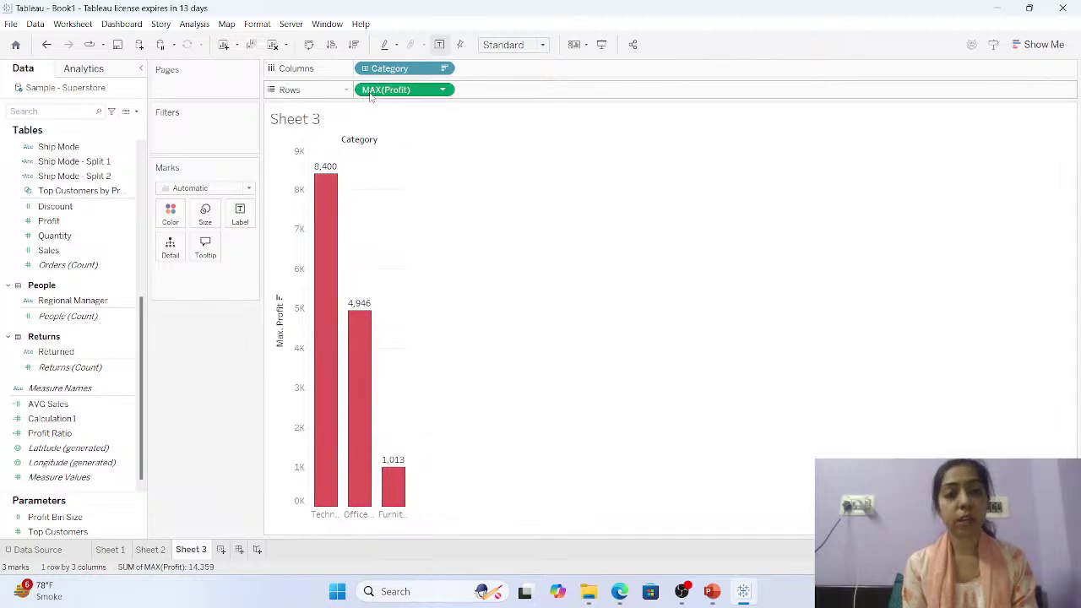
pyautogui.doubleClick(370, 89)
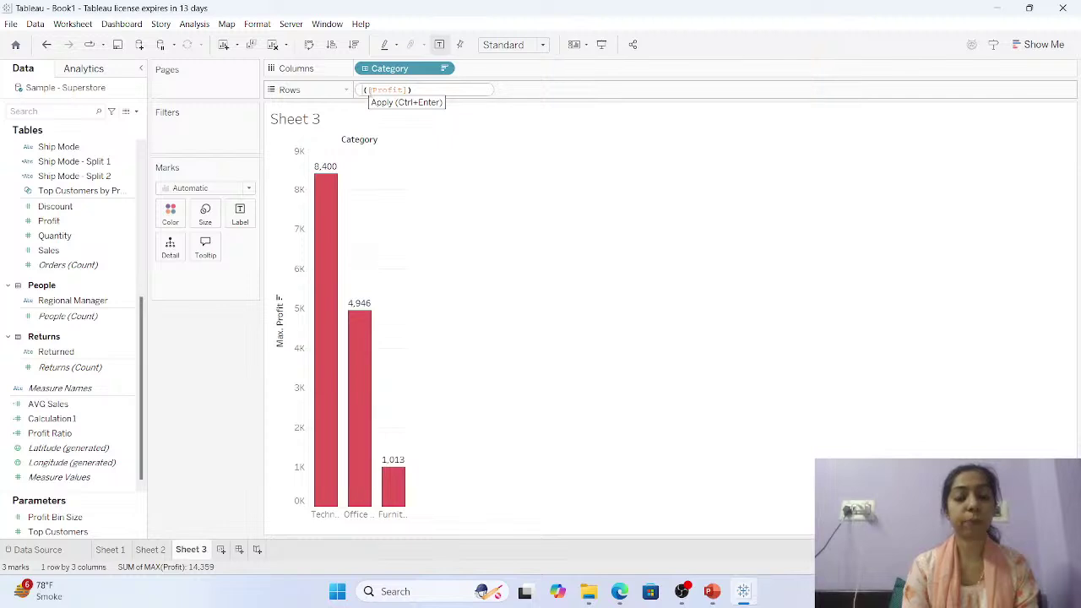
pyautogui.write('AVG')
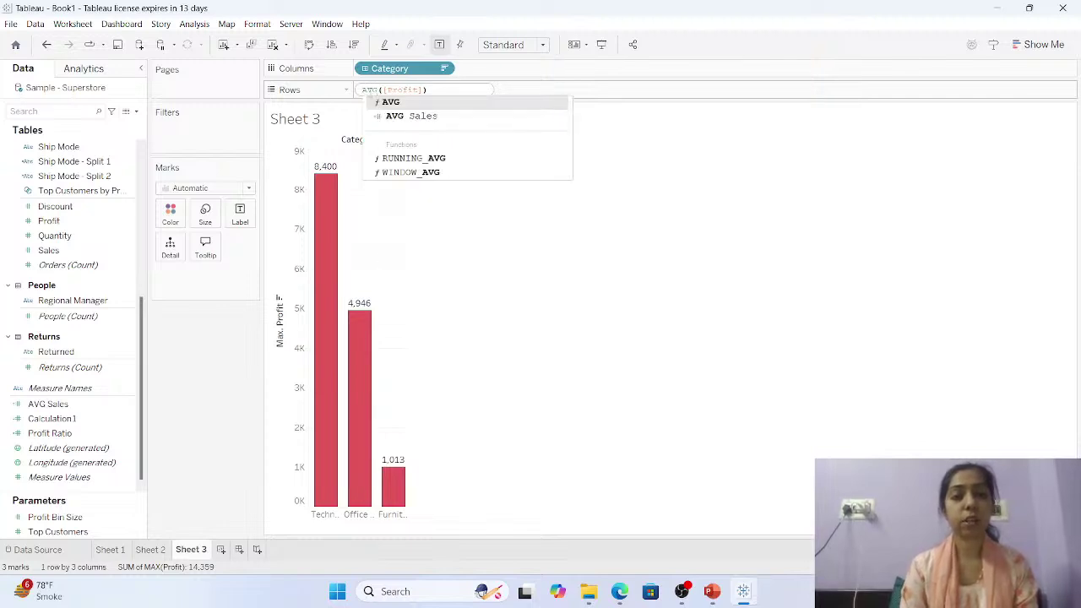
pyautogui.press('Return')
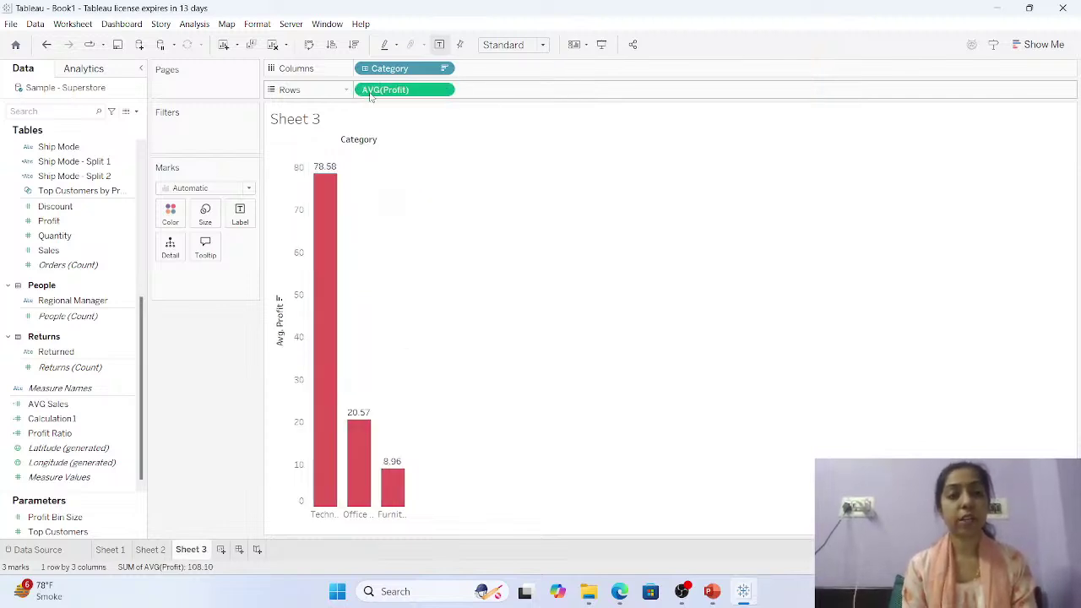
# Change the aggregation of Profit on Rows to MEDIAN.
pyautogui.doubleClick(369, 91)
pyautogui.write('Me')
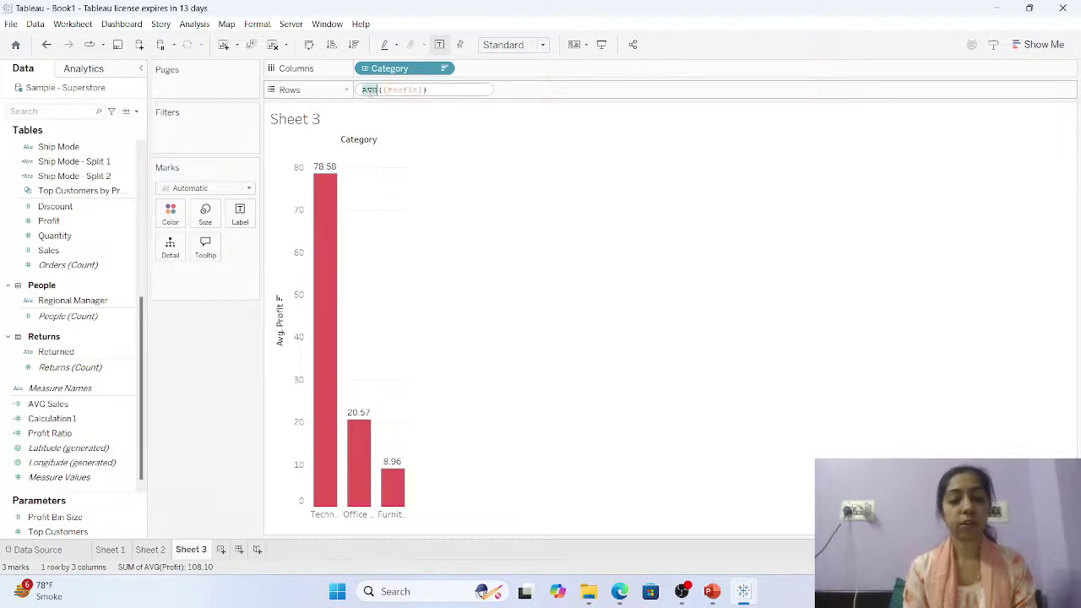
pyautogui.press('Return')
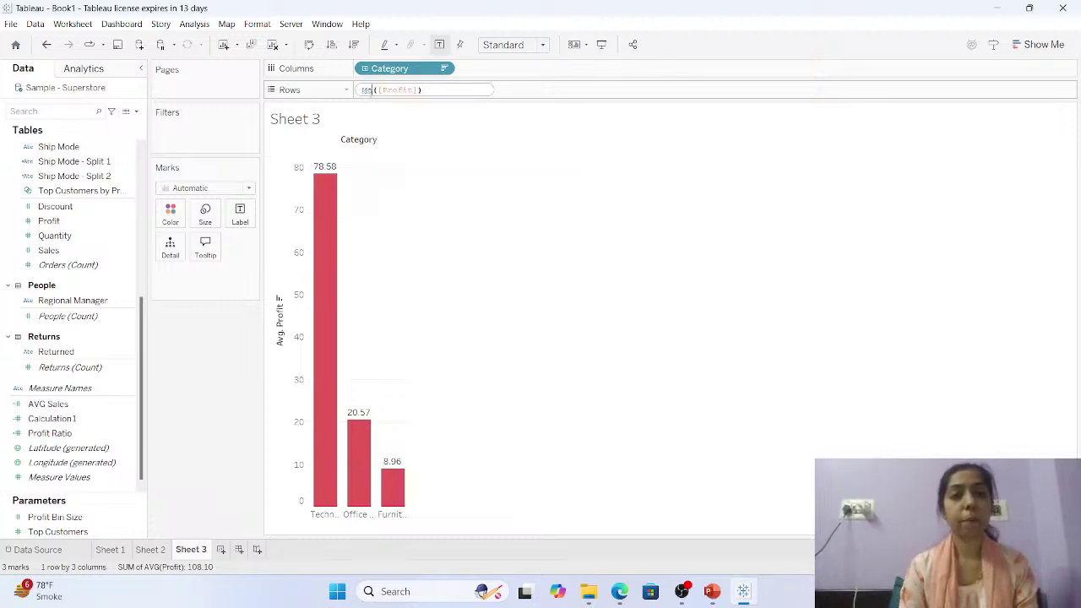
pyautogui.press('Return')
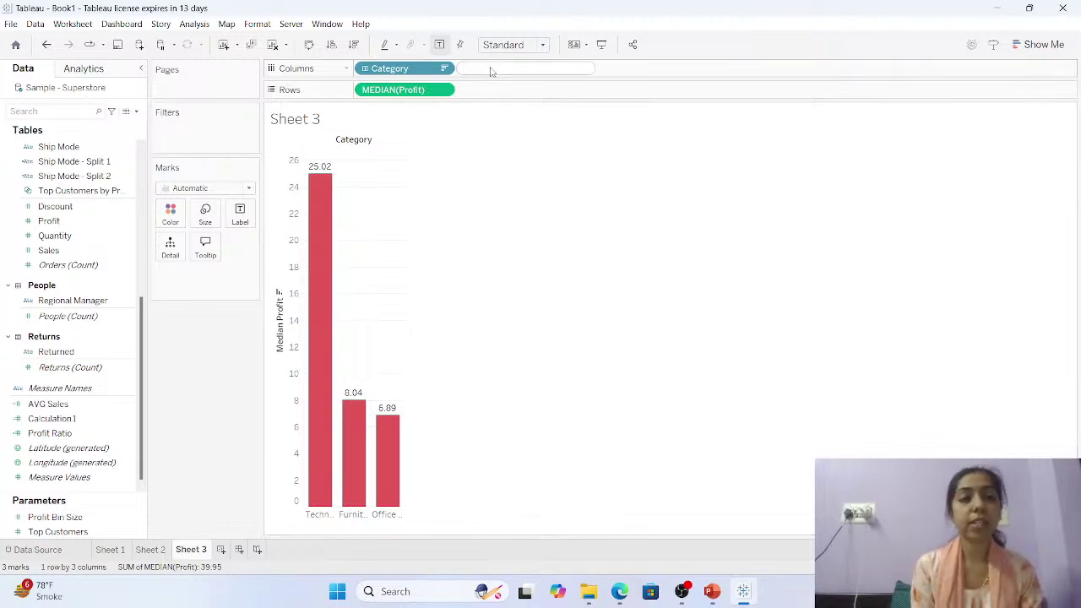
# Add YEAR(Order Date) as an ad hoc calculation after Category on Columns.
pyautogui.write('YEAR')
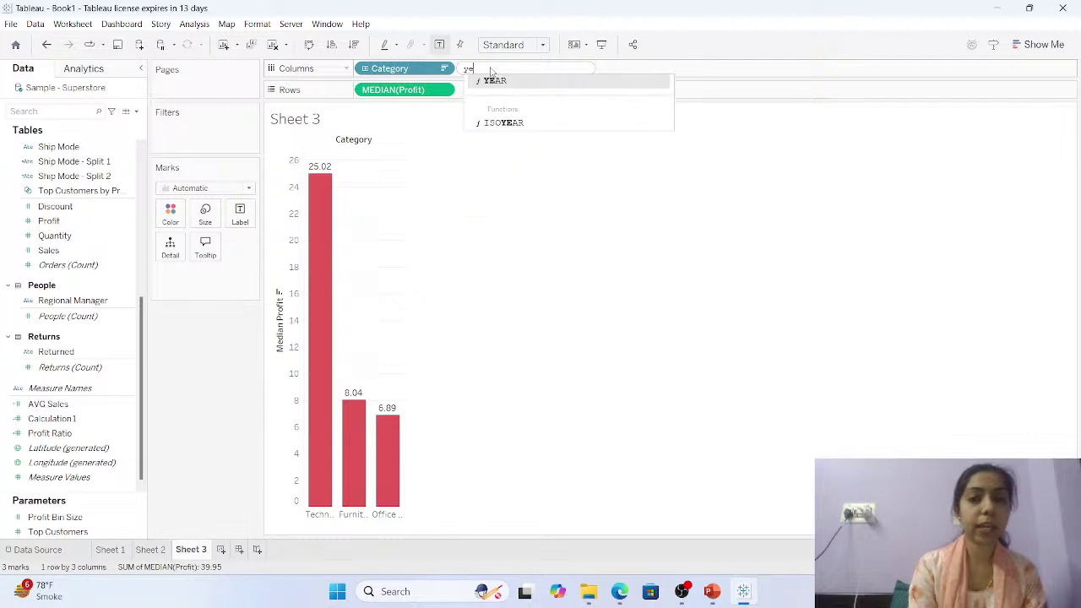
pyautogui.write('(')
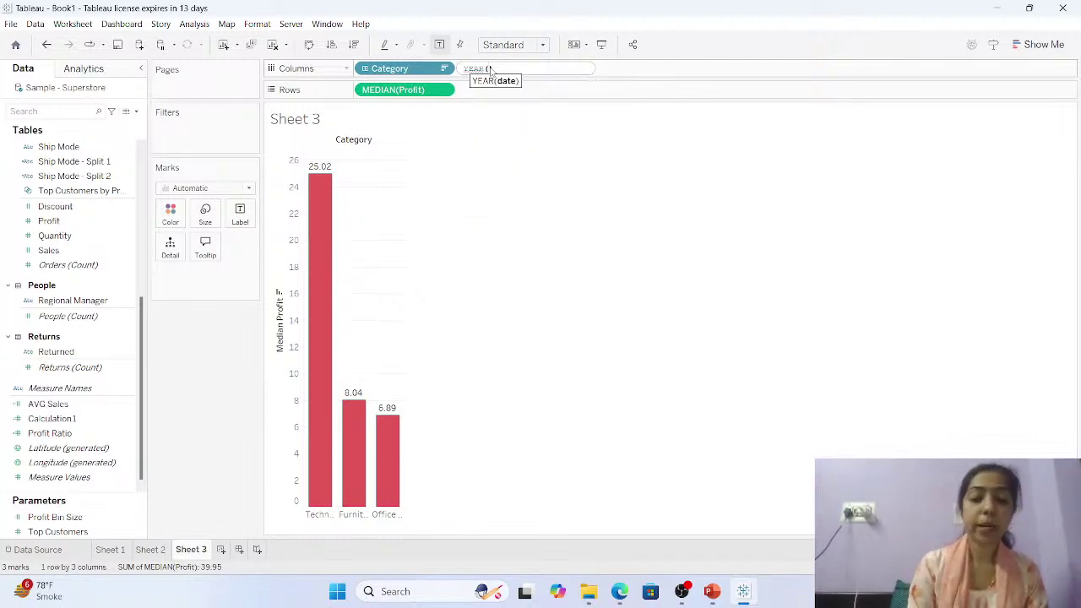
pyautogui.write('o')
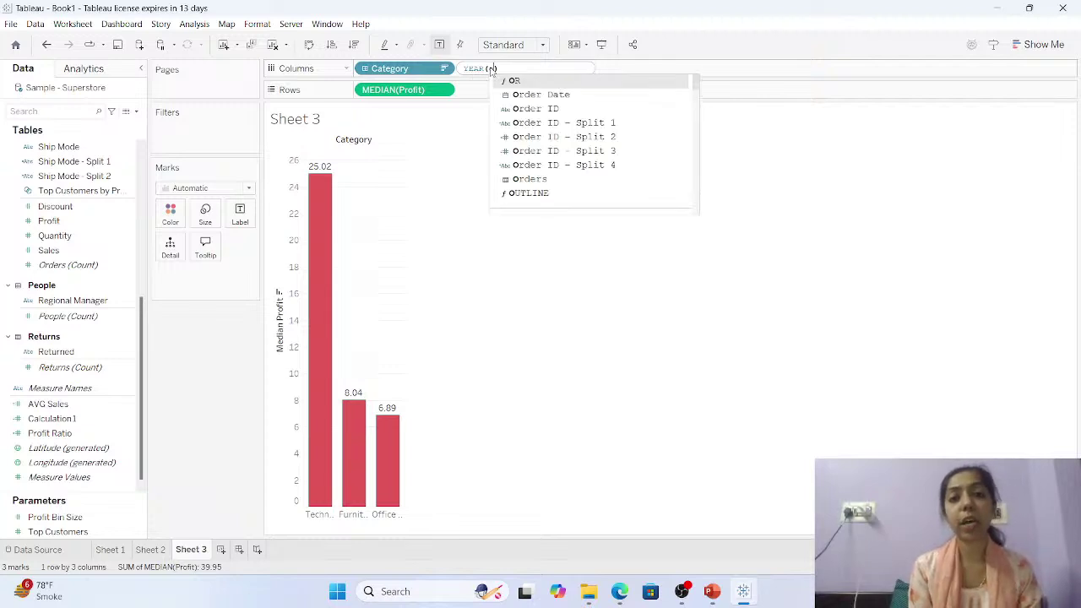
pyautogui.press('Down')
pyautogui.press('Down')
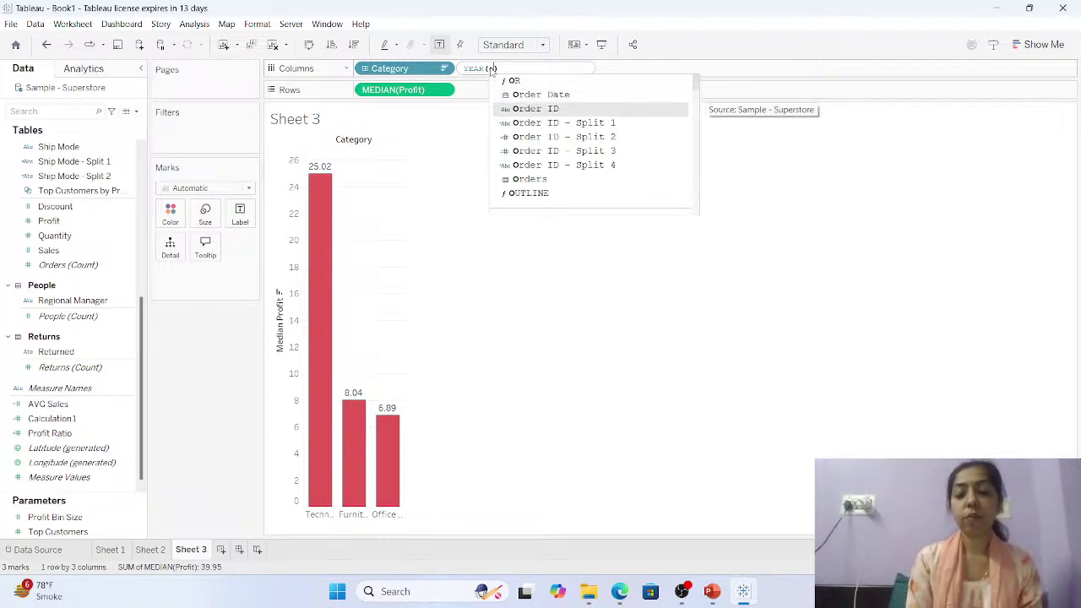
pyautogui.press('Up')
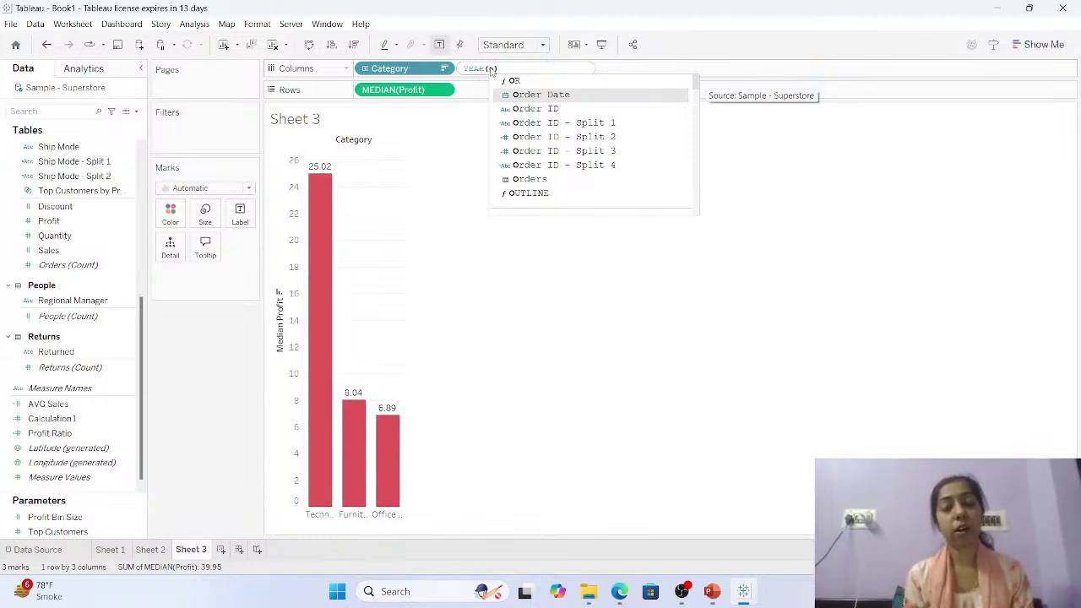
pyautogui.press('Return')
pyautogui.press('Return')
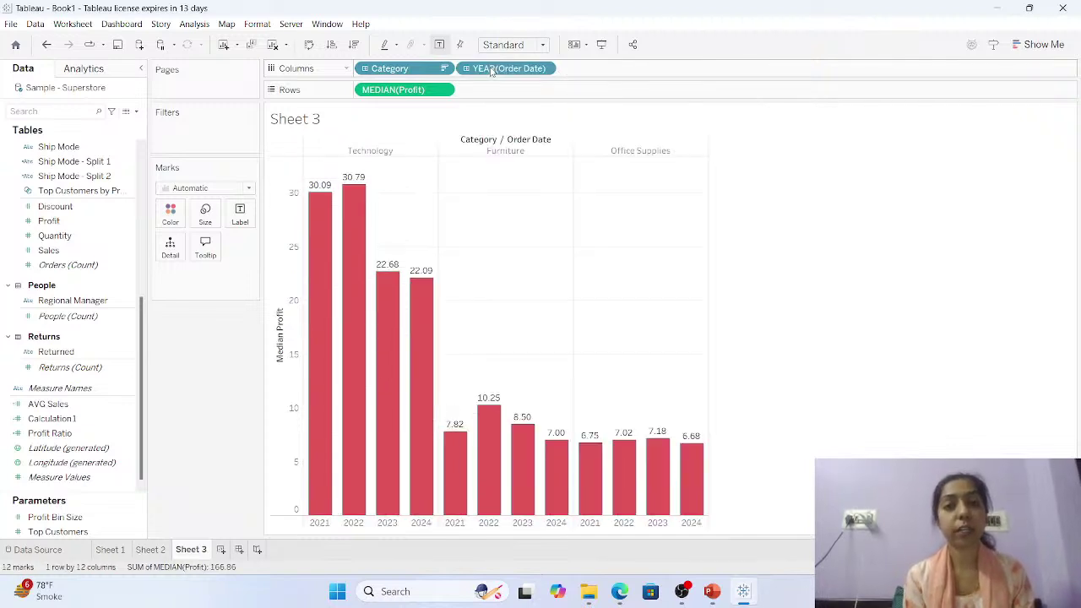
# Swap the rows and columns of the yearly median profit chart, and swap them back to vertical bars.
pyautogui.moveTo(422, 390)
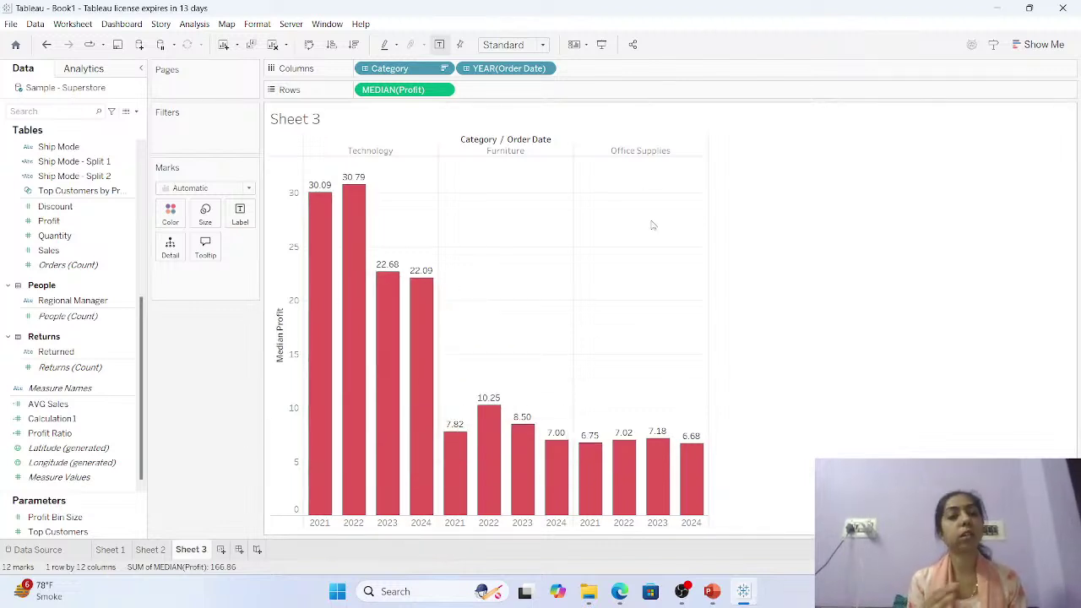
pyautogui.click(309, 45)
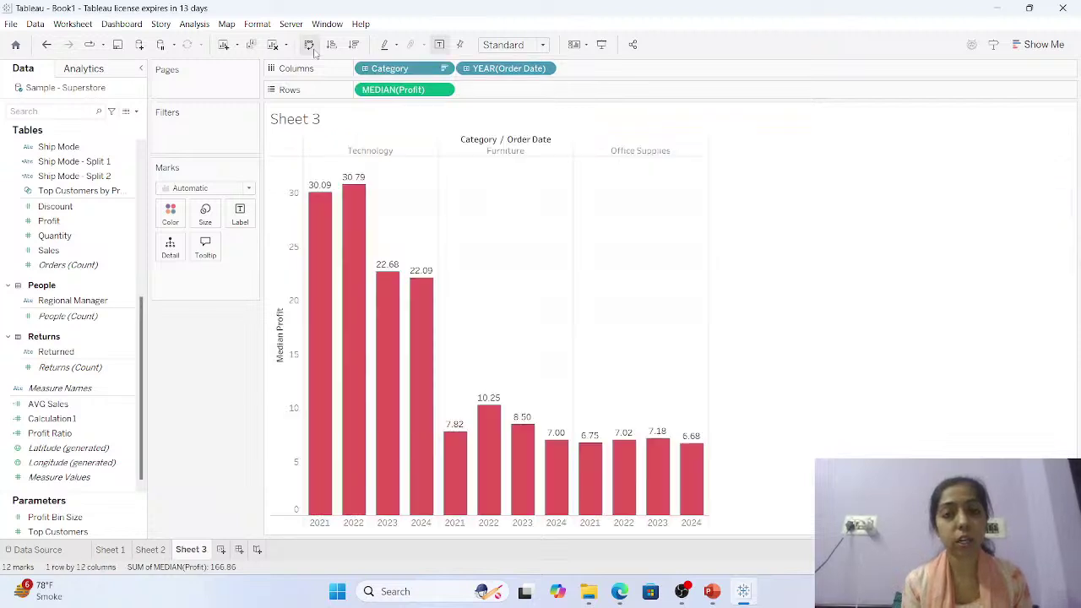
pyautogui.click(310, 46)
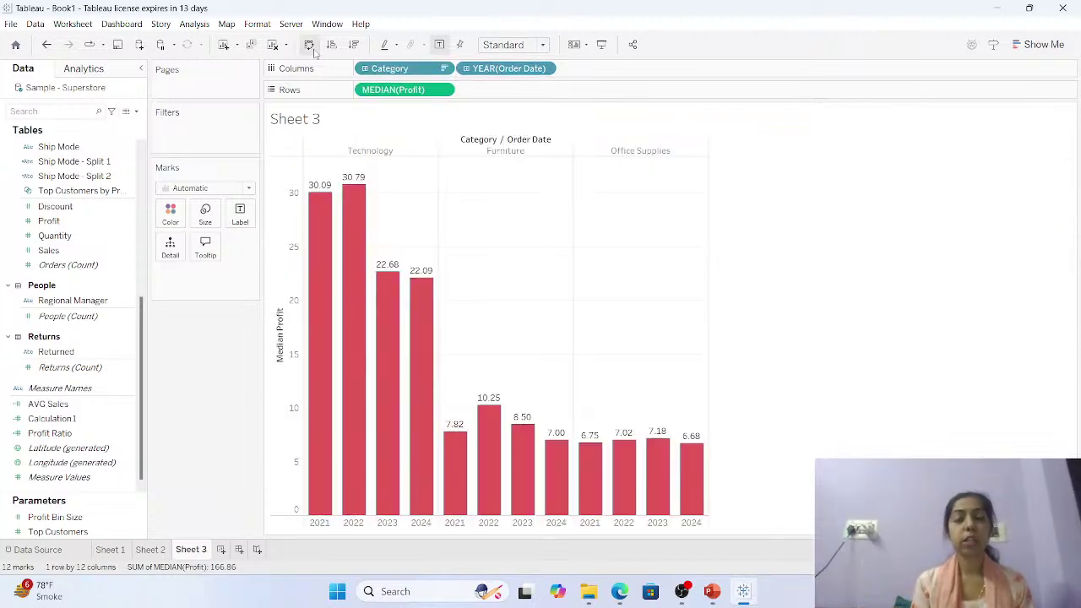
pyautogui.moveTo(352, 205)
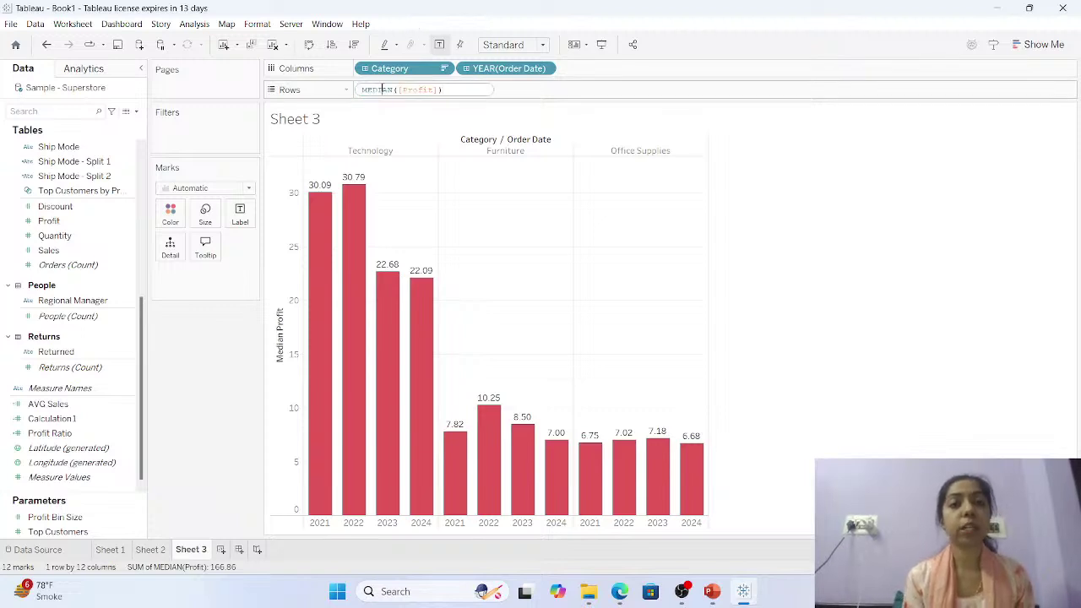
# Change the aggregation of the Profit calculation on Rows to SUM.
pyautogui.doubleClick(378, 90)
pyautogui.write('sum')
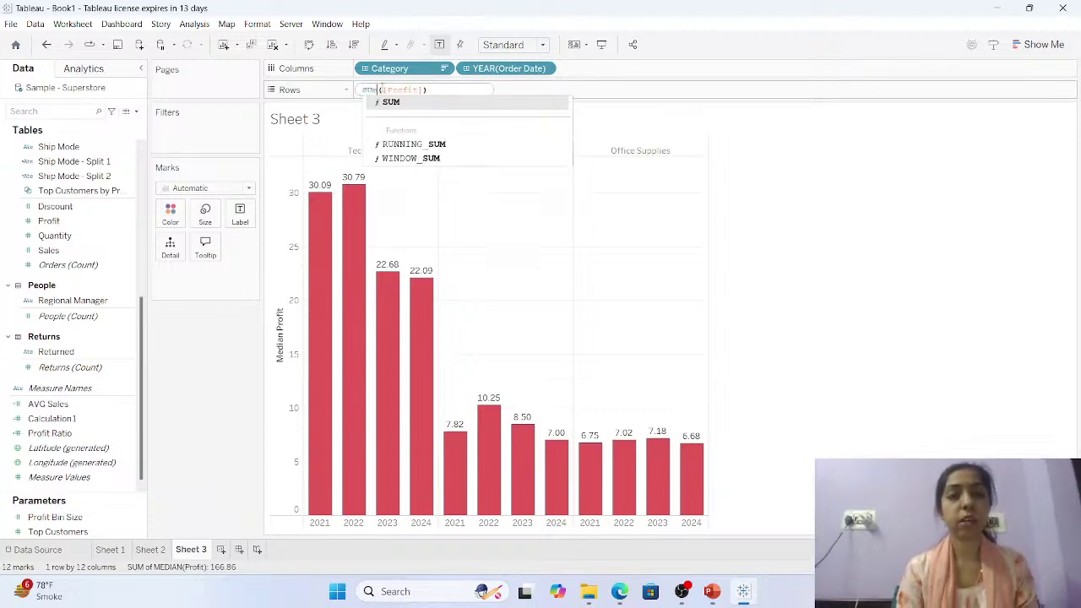
pyautogui.press('Return')
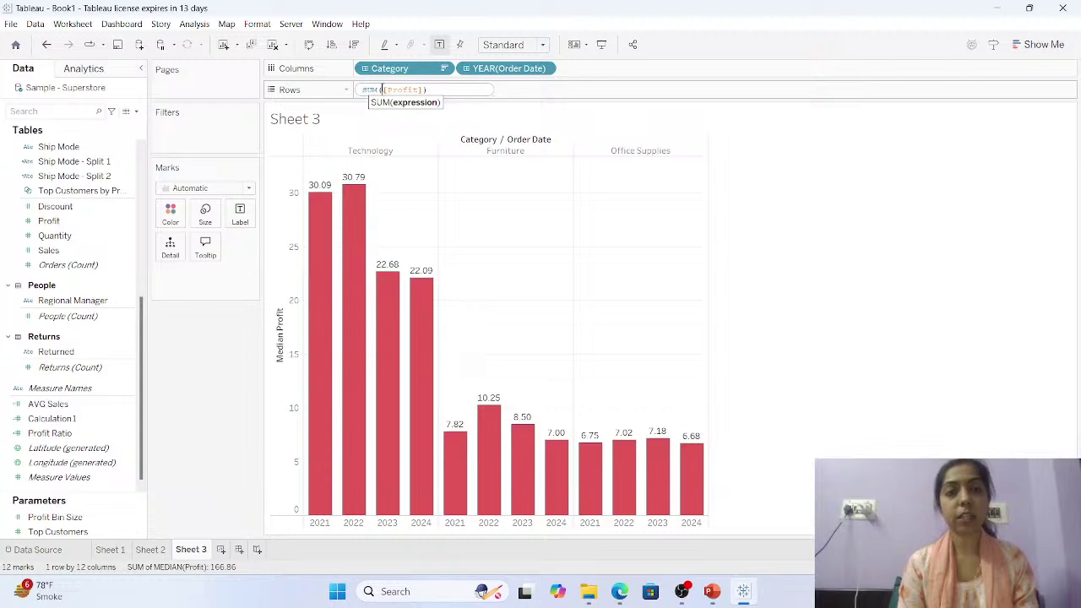
pyautogui.press('Return')
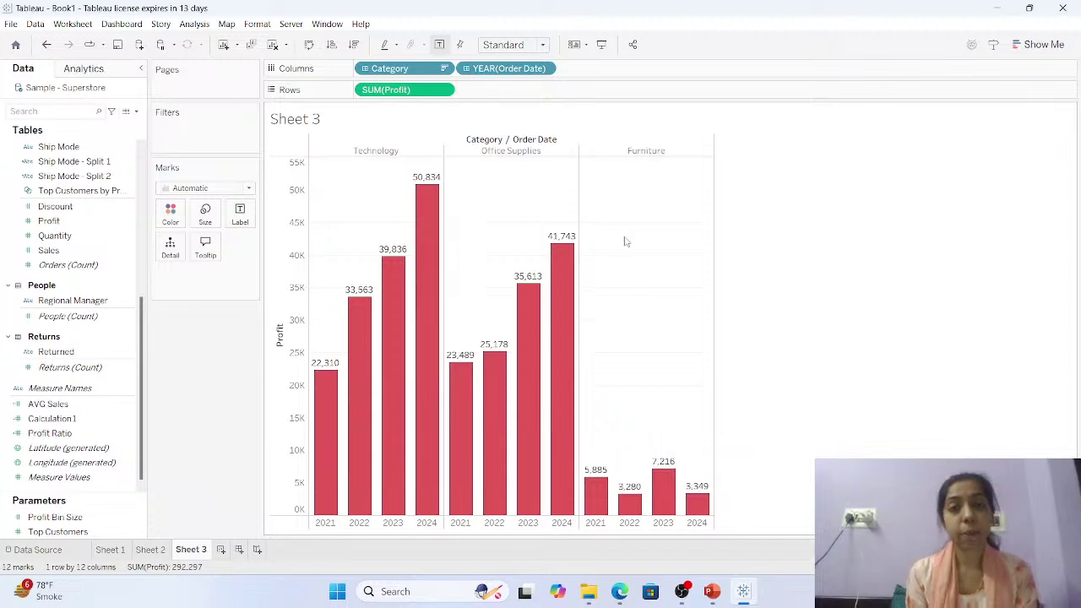
# Switch the Order Date field on Columns to the discrete Month level, and back to Year.
pyautogui.click(544, 70)
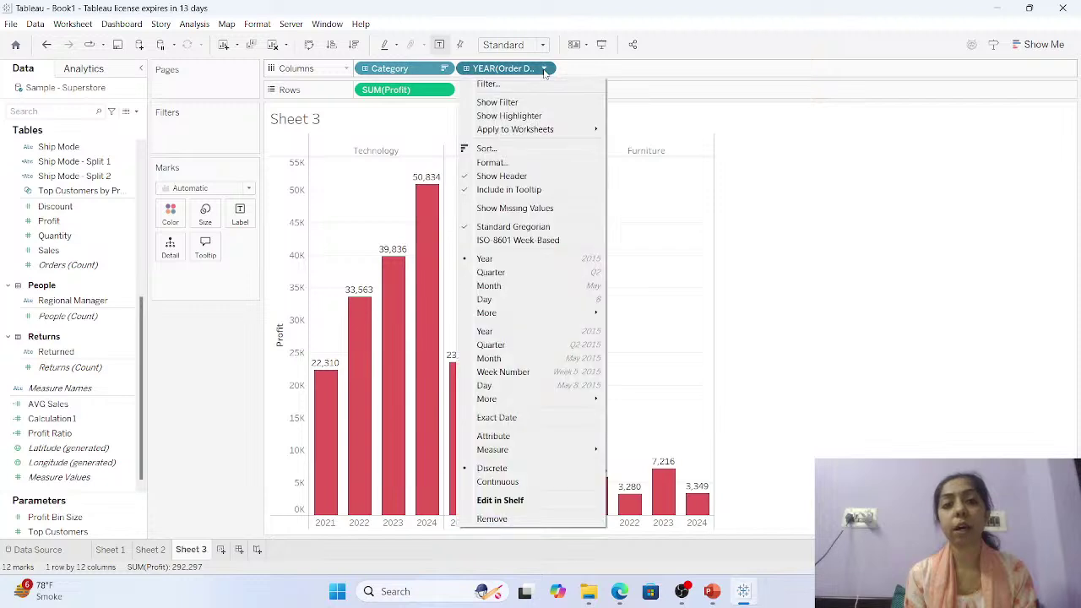
pyautogui.click(478, 286)
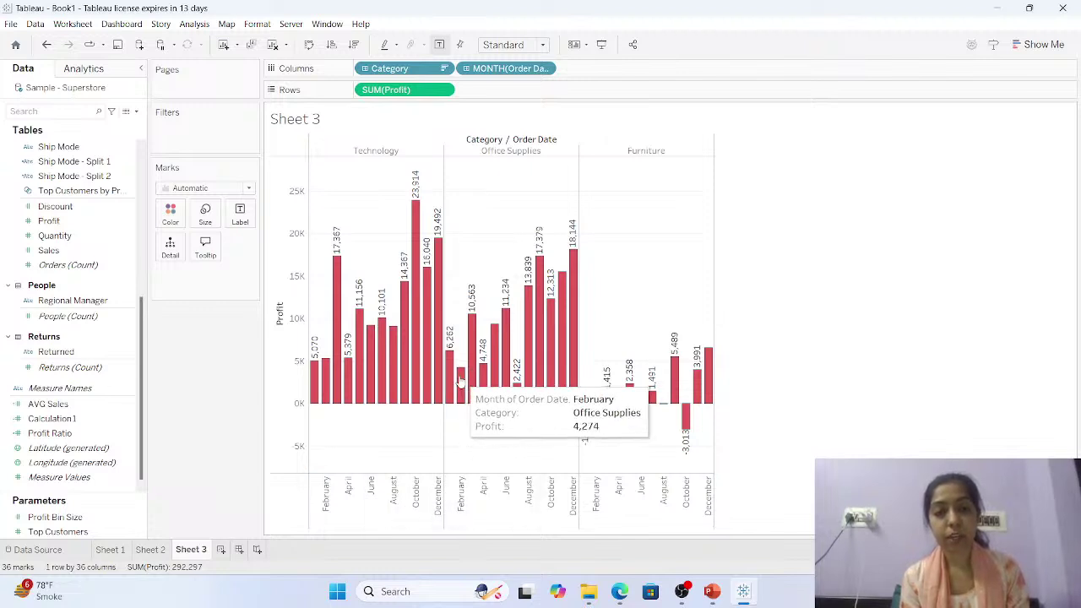
pyautogui.moveTo(452, 380)
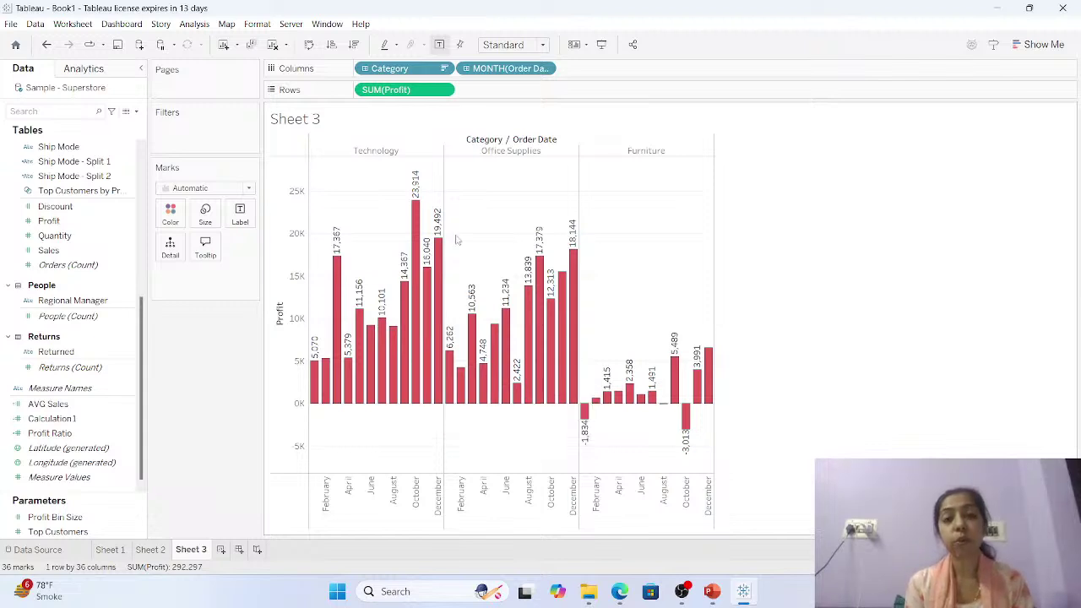
pyautogui.click(544, 69)
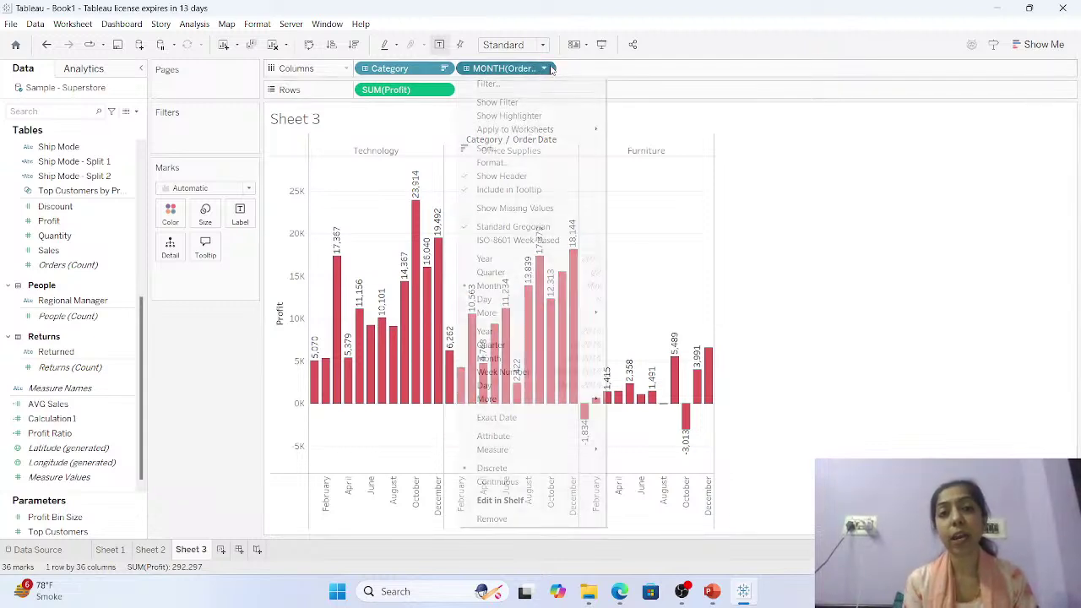
pyautogui.click(497, 260)
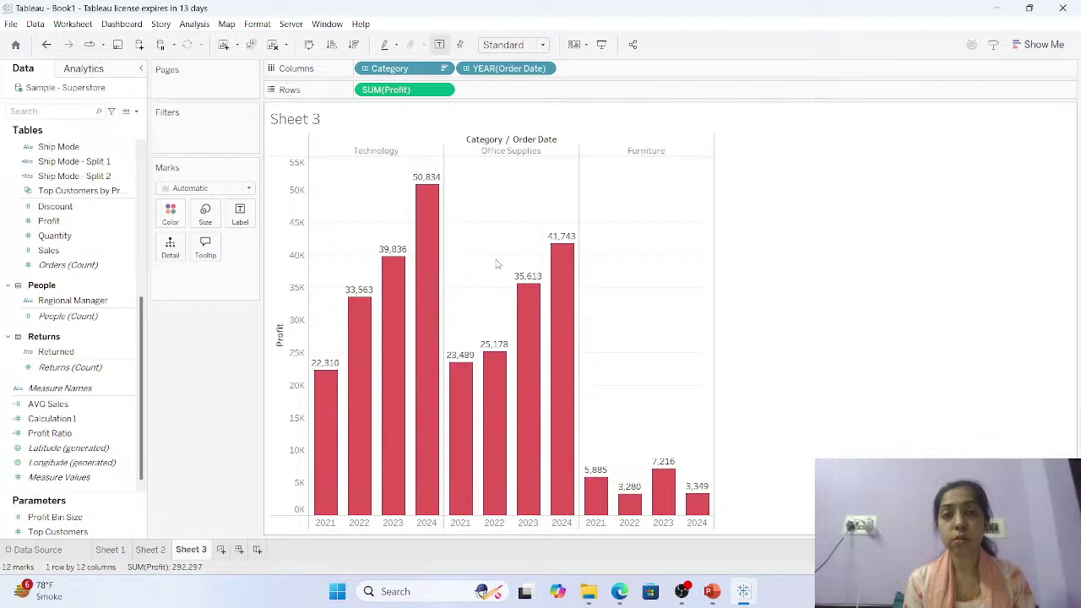
# Add an ad-hoc MONTH([Order Date]) calculation to Columns after the year field.
pyautogui.doubleClick(568, 76)
pyautogui.write('mo')
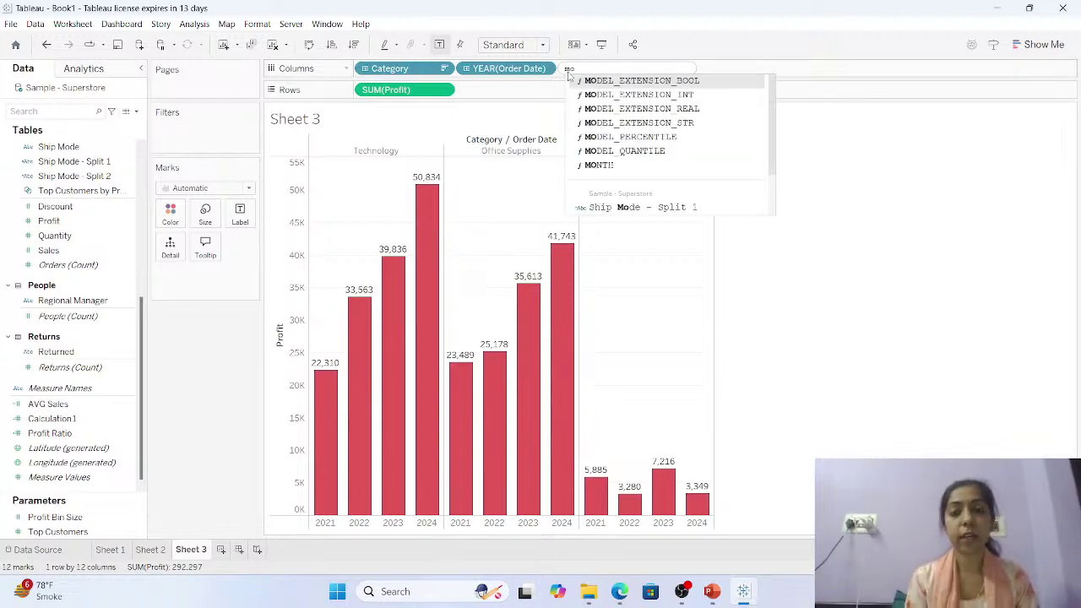
pyautogui.press('Down')
pyautogui.press('Down')
pyautogui.press('Down')
pyautogui.press('Down')
pyautogui.press('Down')
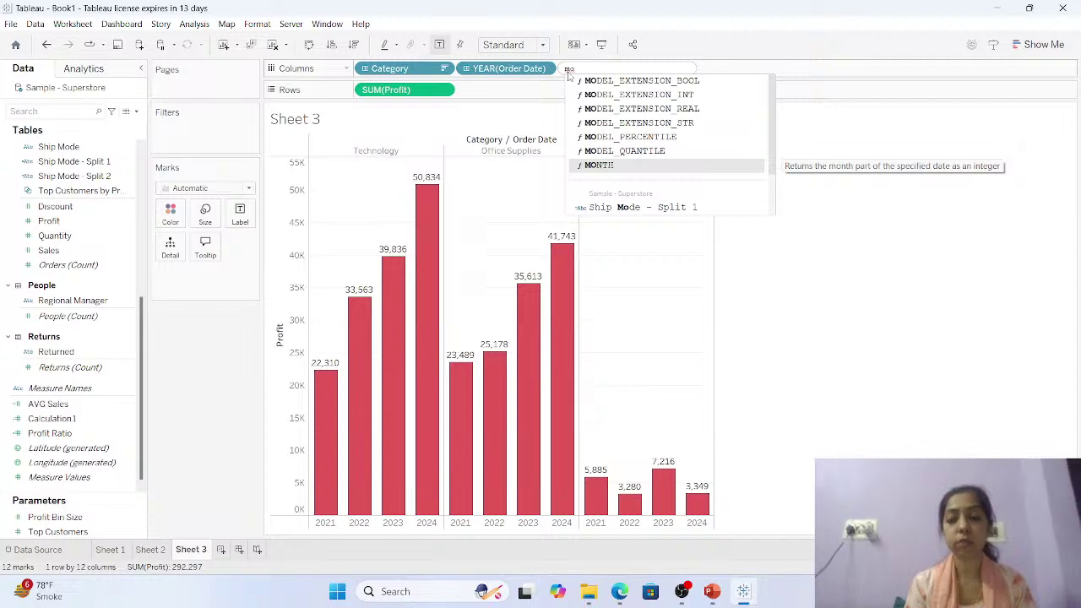
pyautogui.press('Return')
pyautogui.write('o')
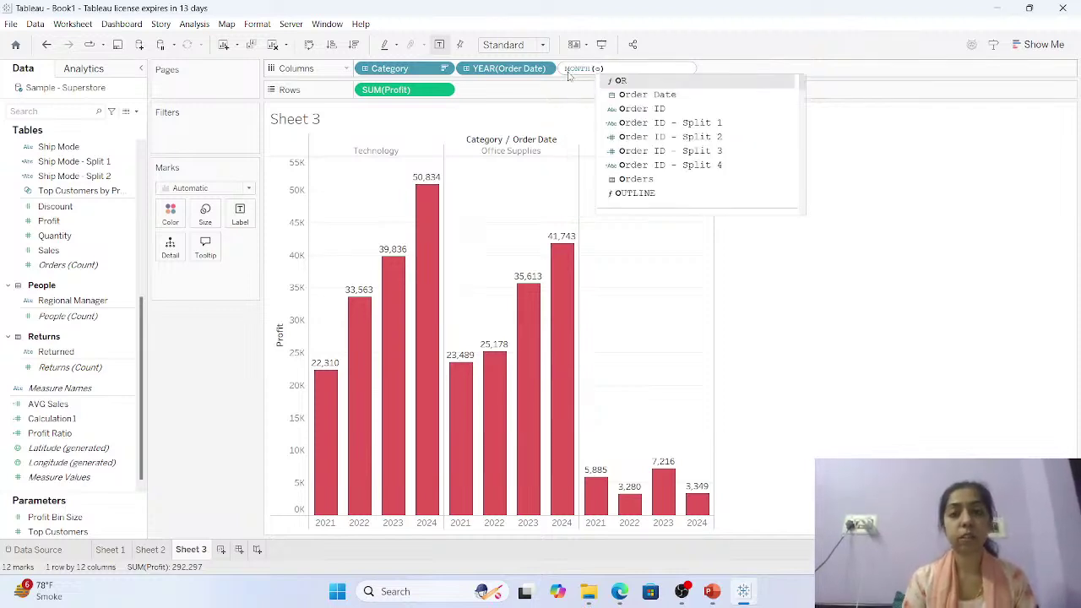
pyautogui.press('Down')
pyautogui.press('Return')
pyautogui.press('Return')
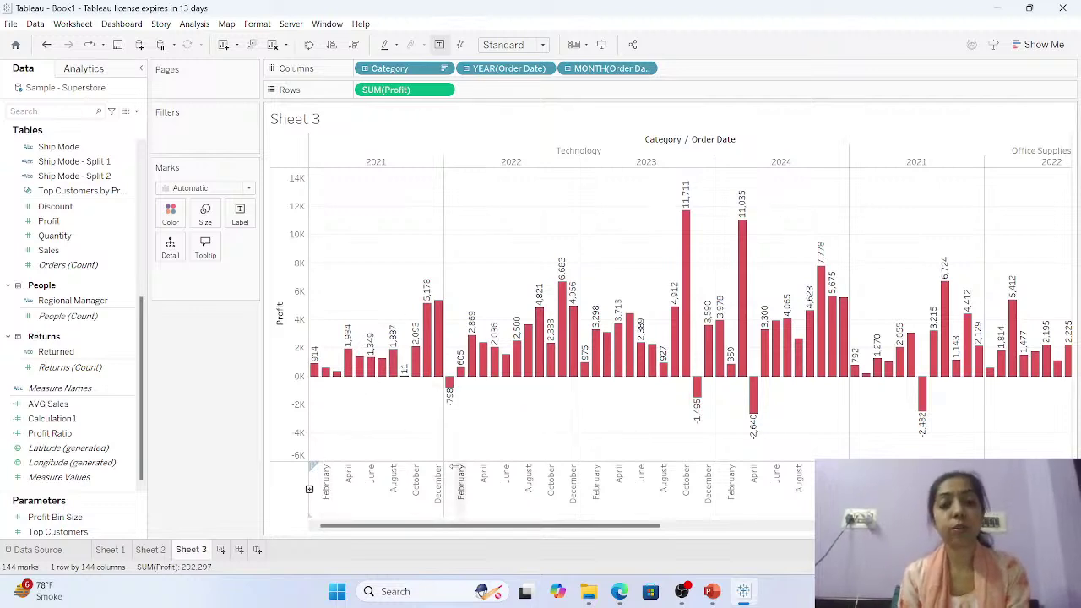
pyautogui.moveTo(443, 525); pyautogui.dragTo(343, 549)
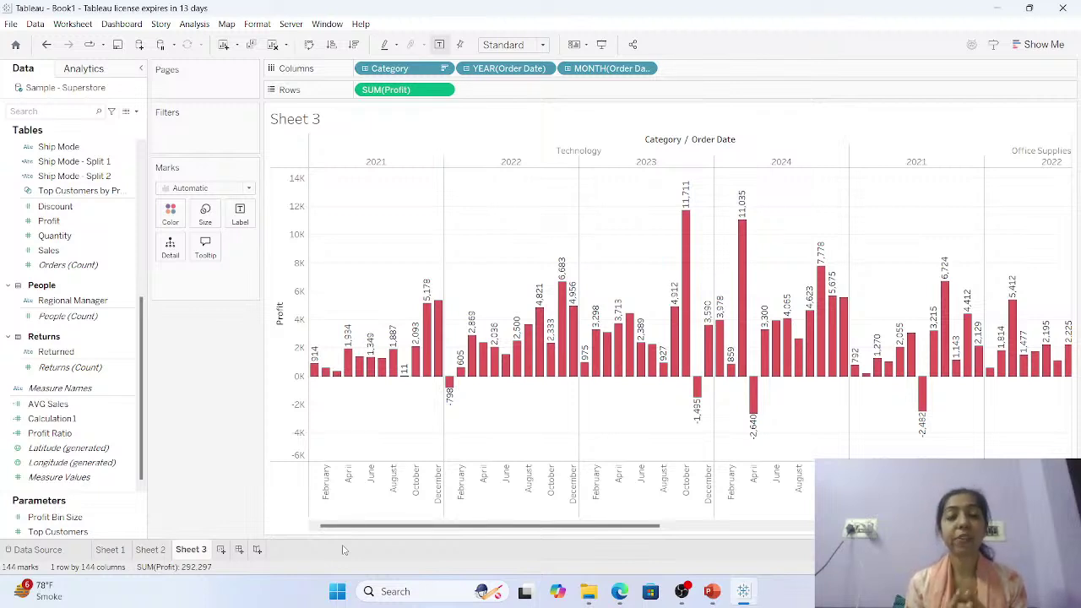
# Add an ad-hoc AVG([Profit]) calculation to Rows after SUM(Profit).
pyautogui.doubleClick(494, 90)
pyautogui.write('Avg')
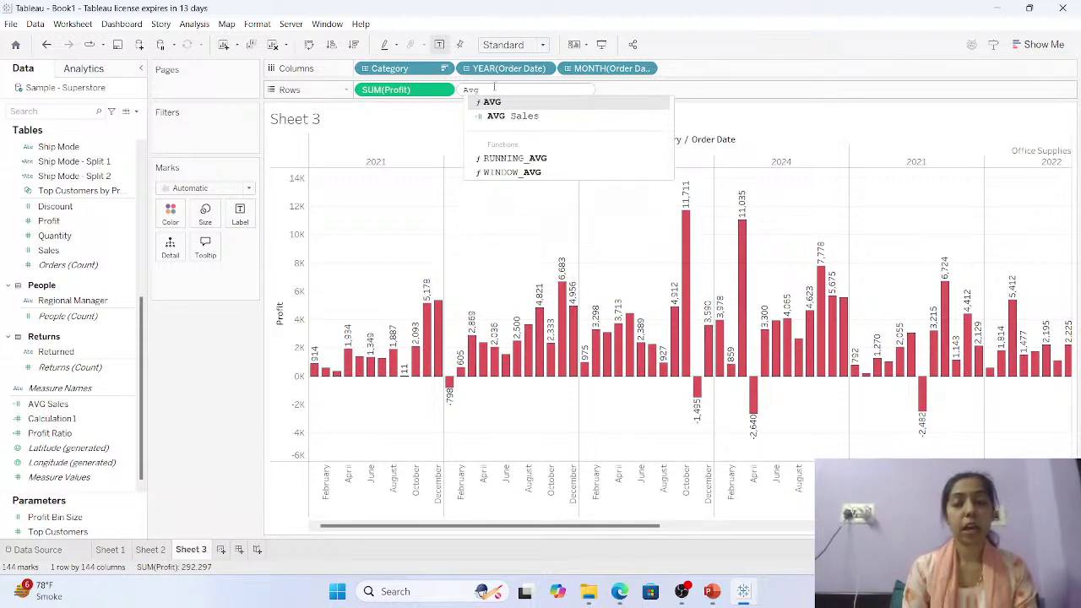
pyautogui.press('Return')
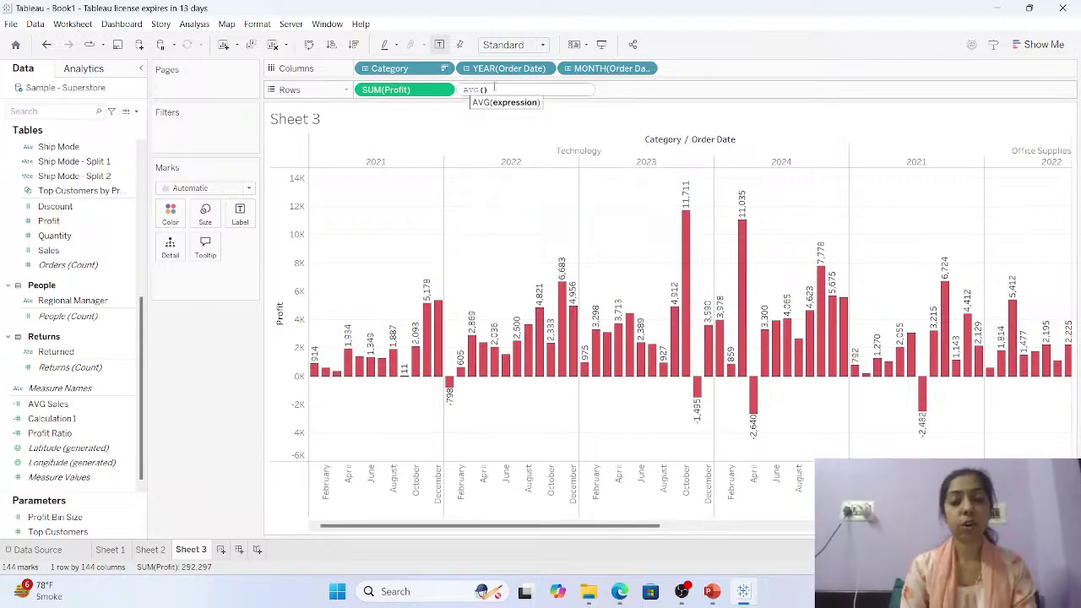
pyautogui.write('Pr')
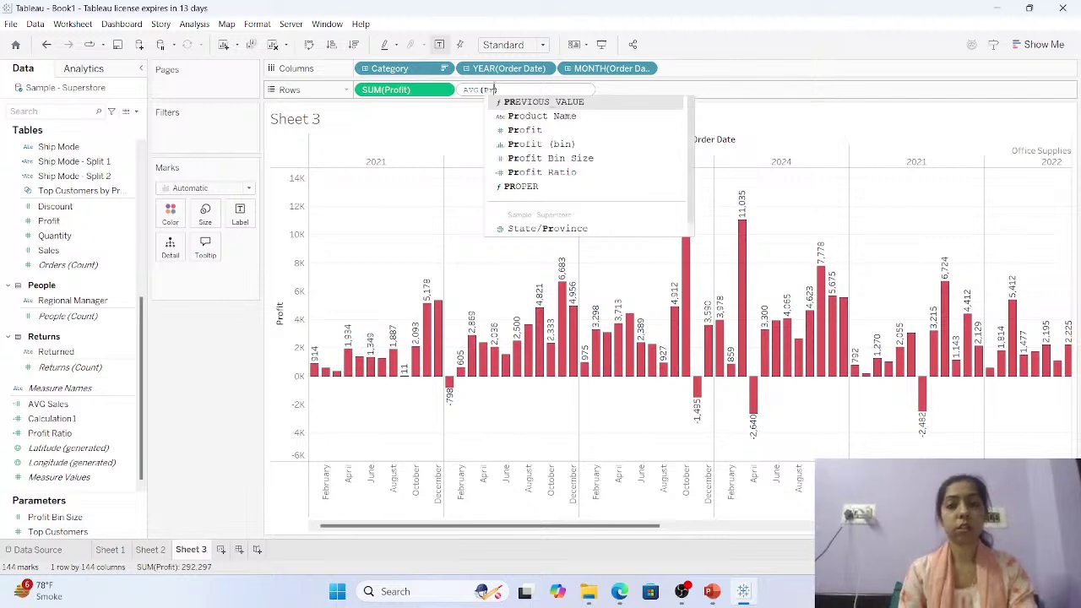
pyautogui.press('Down')
pyautogui.press('Down')
pyautogui.press('Return')
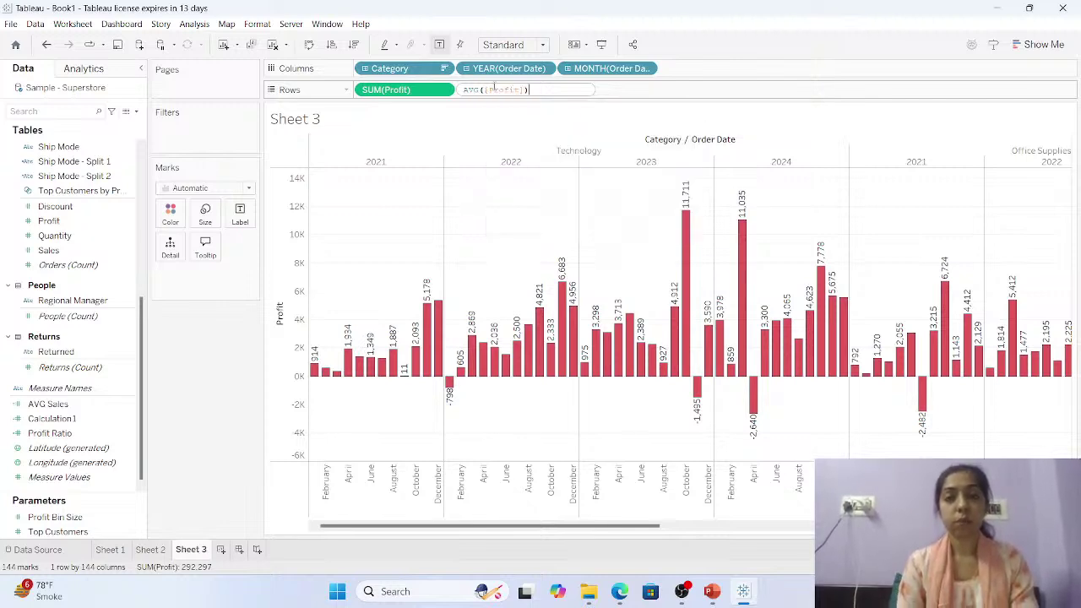
pyautogui.press('Return')
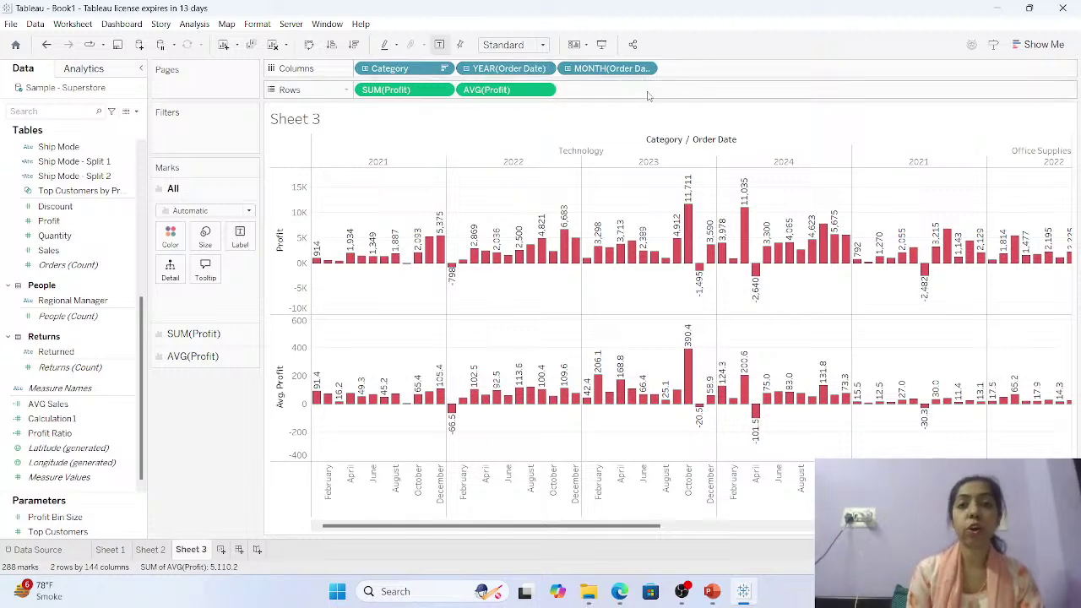
# Add an ad-hoc MIN([Profit]) calculation to Rows after AVG(Profit).
pyautogui.write('min')
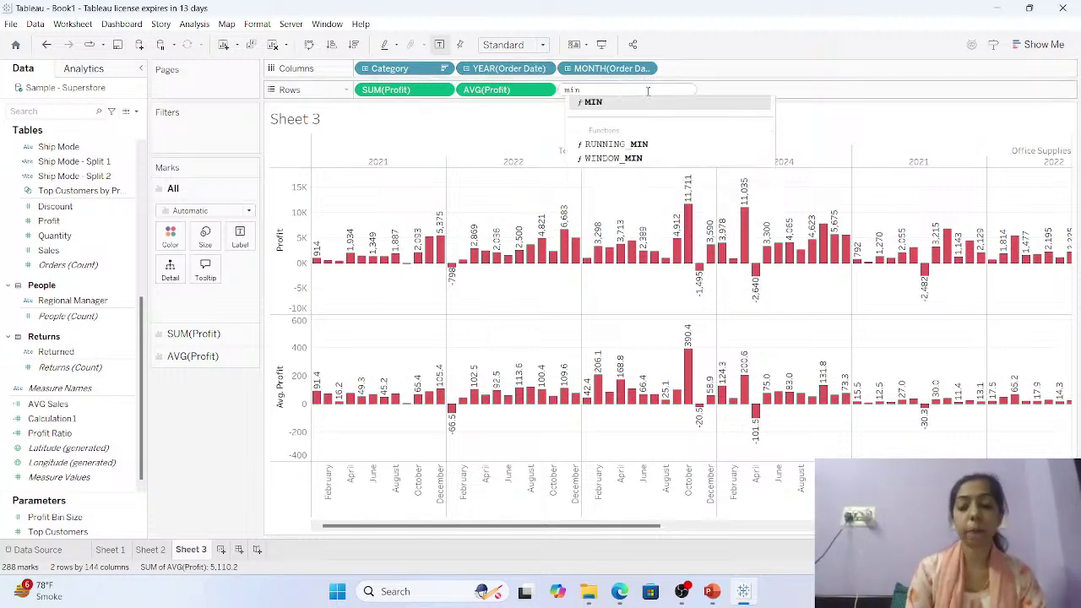
pyautogui.press('Return')
pyautogui.write('p')
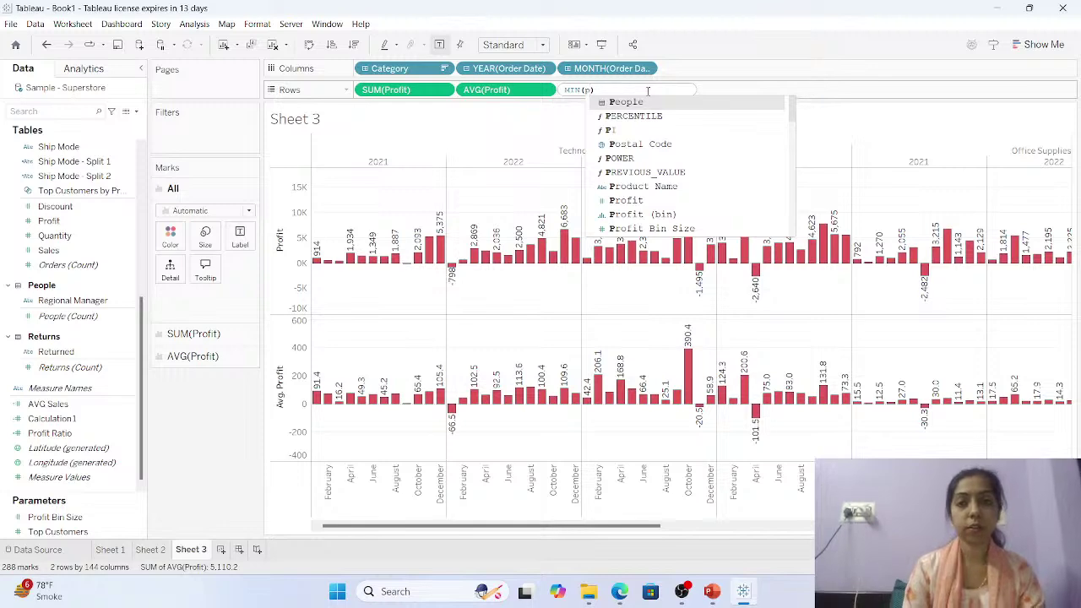
pyautogui.press('Down')
pyautogui.press('Down')
pyautogui.press('Down')
pyautogui.press('Down')
pyautogui.press('Down')
pyautogui.press('Down')
pyautogui.press('Down')
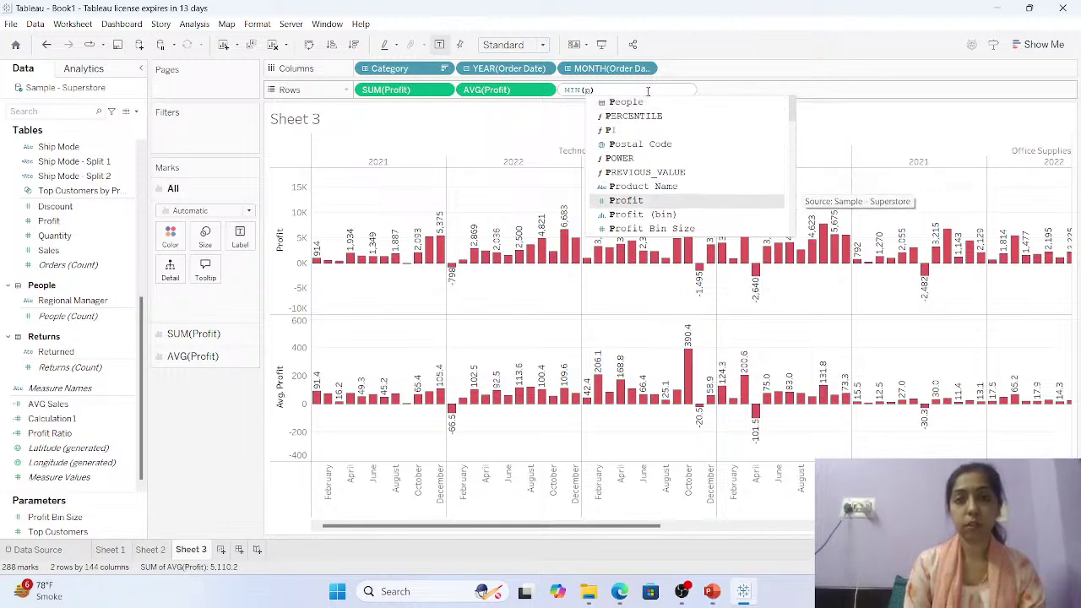
pyautogui.press('Return')
pyautogui.press('Return')
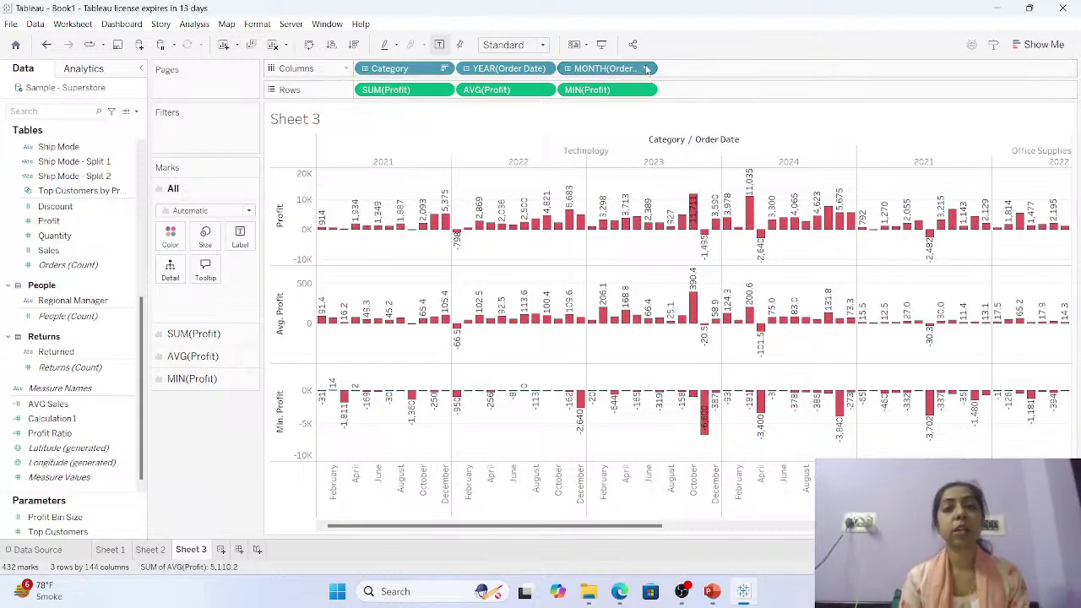
# Remove the MONTH(Order Date) field from Columns.
pyautogui.click(646, 69)
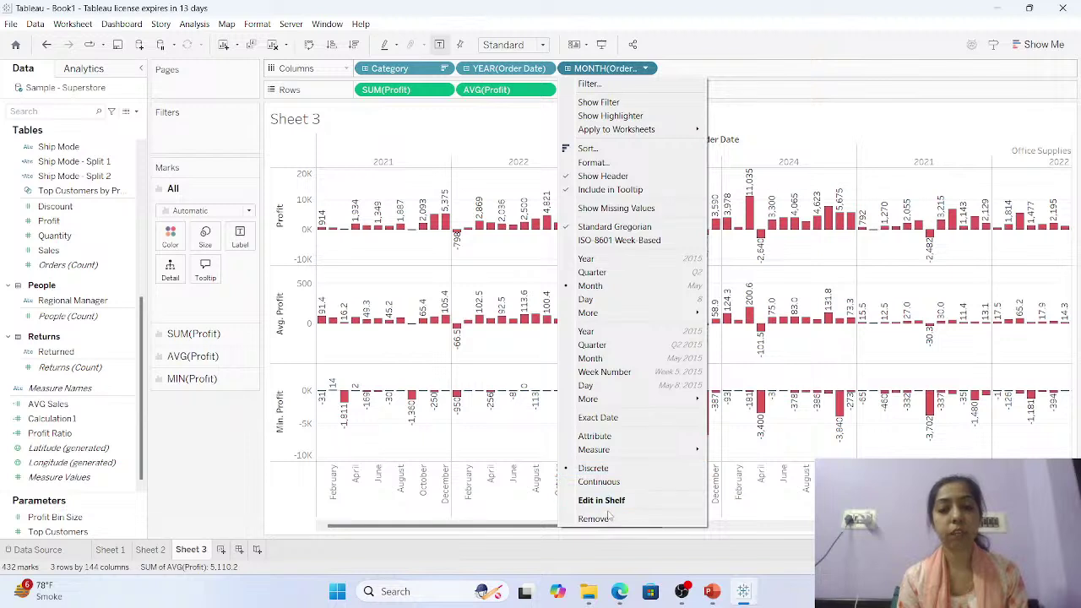
pyautogui.click(608, 516)
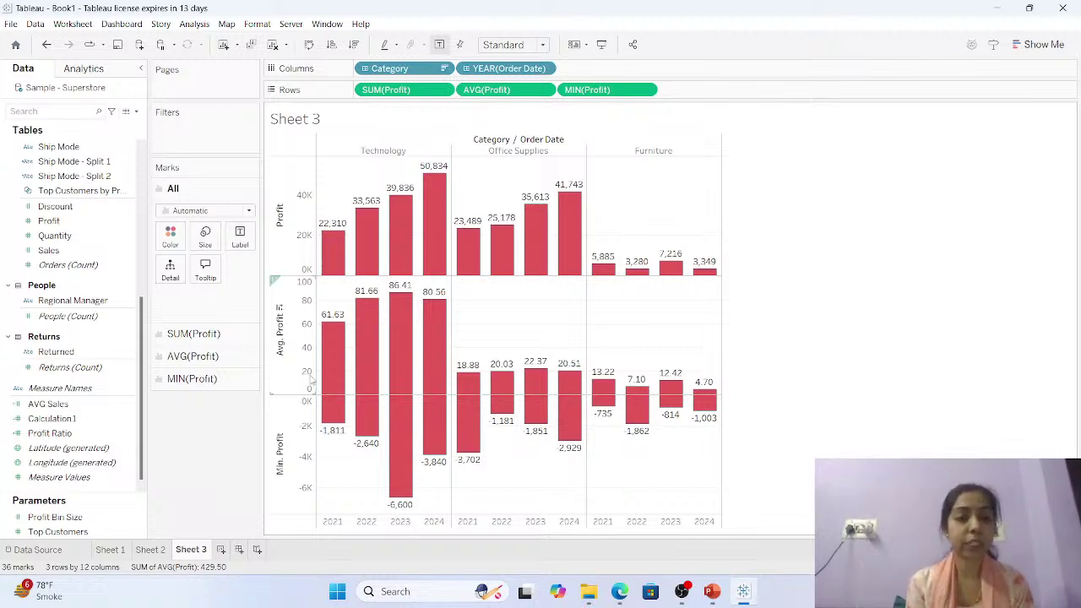
# Color the SUM(Profit) bars orange.
pyautogui.click(215, 335)
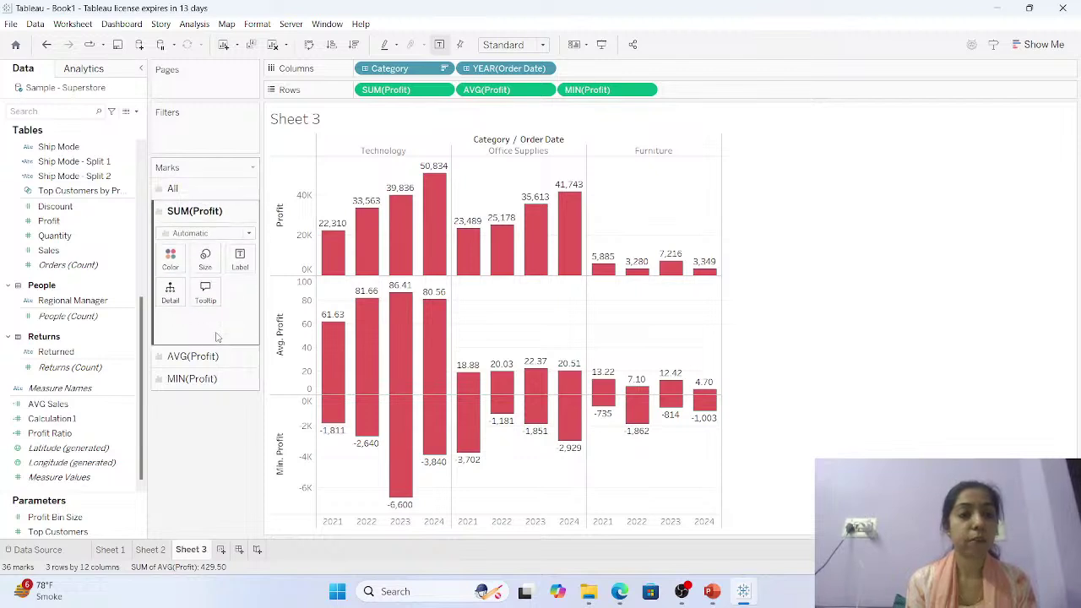
pyautogui.click(171, 258)
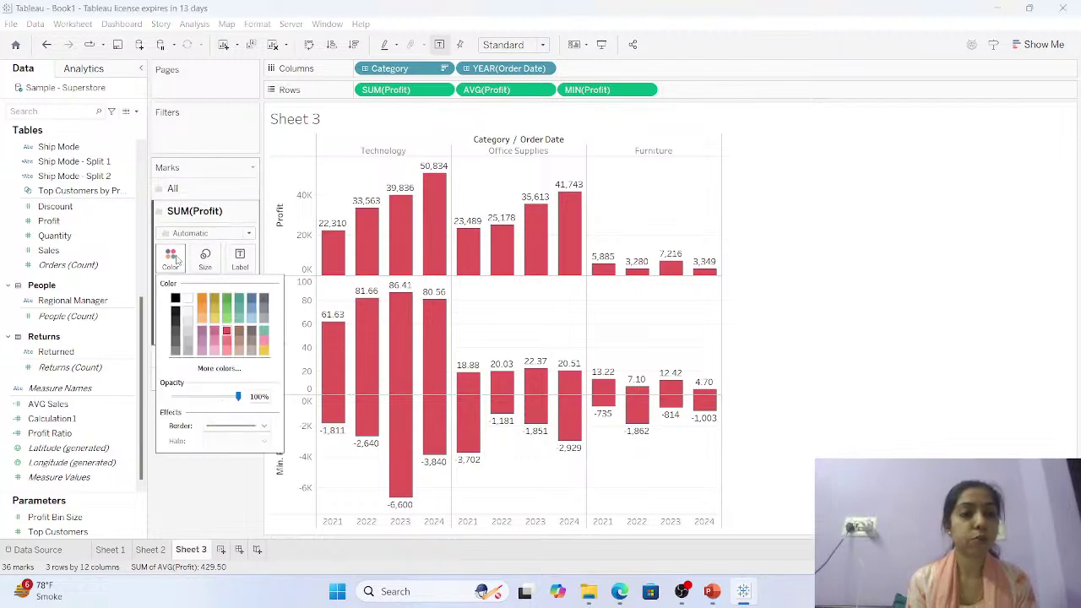
pyautogui.click(202, 303)
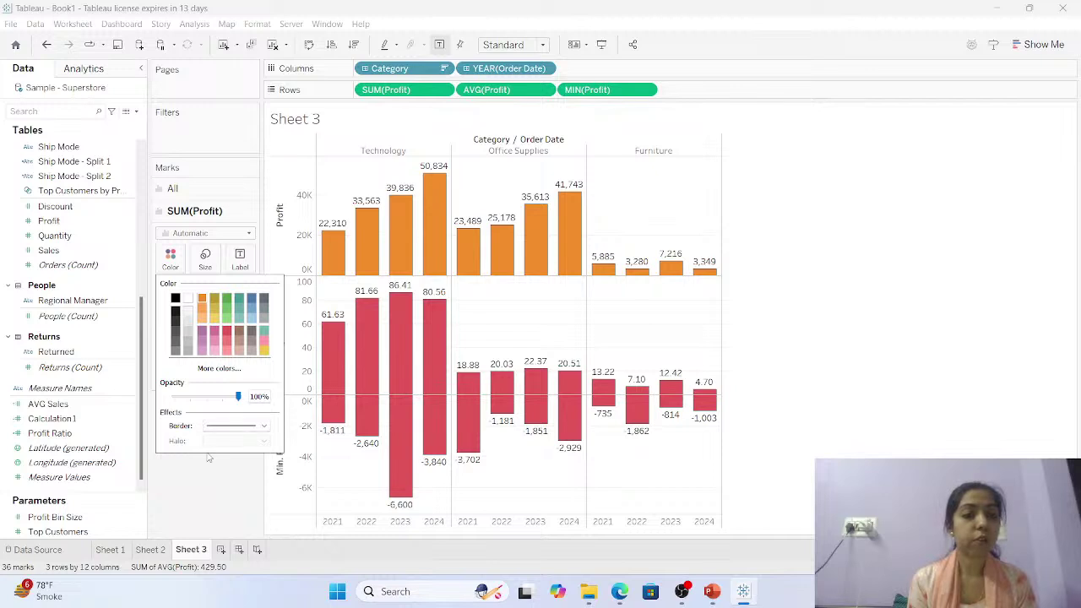
pyautogui.click(222, 278)
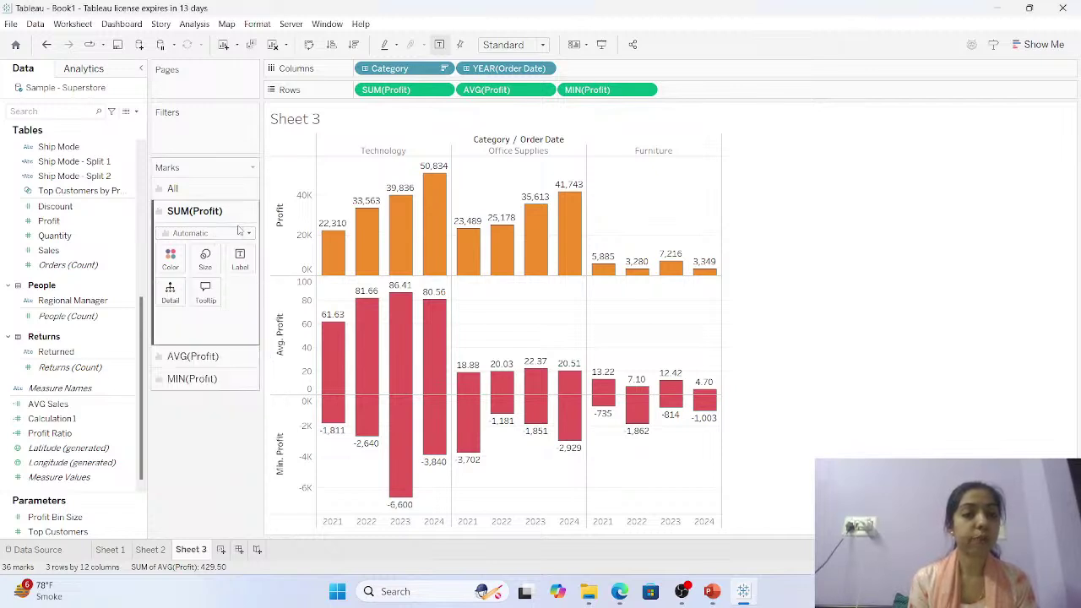
# Color the AVG(Profit) bars light pink.
pyautogui.click(202, 355)
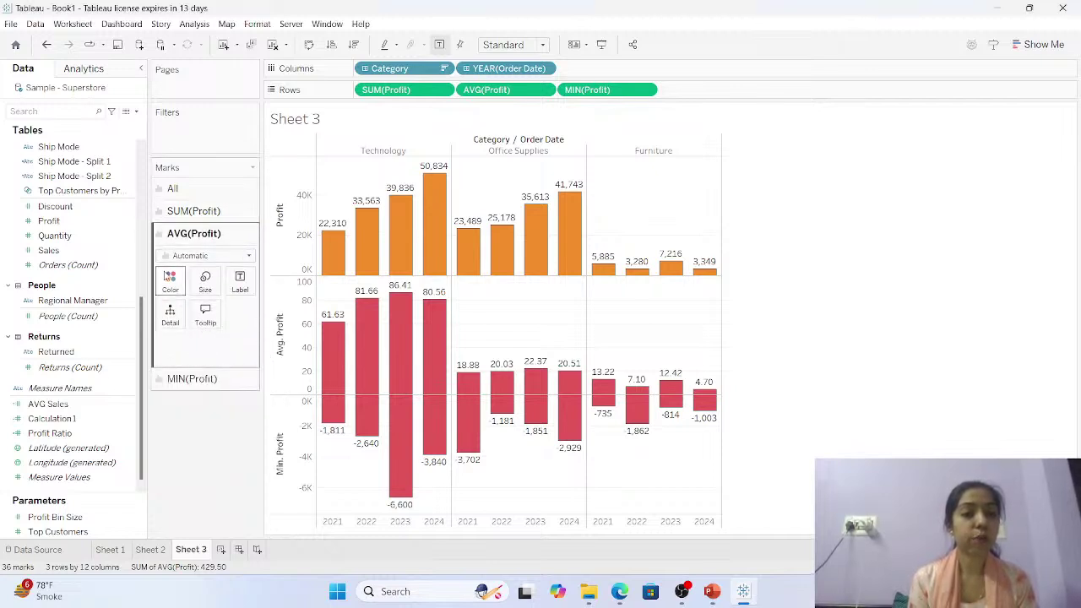
pyautogui.click(170, 279)
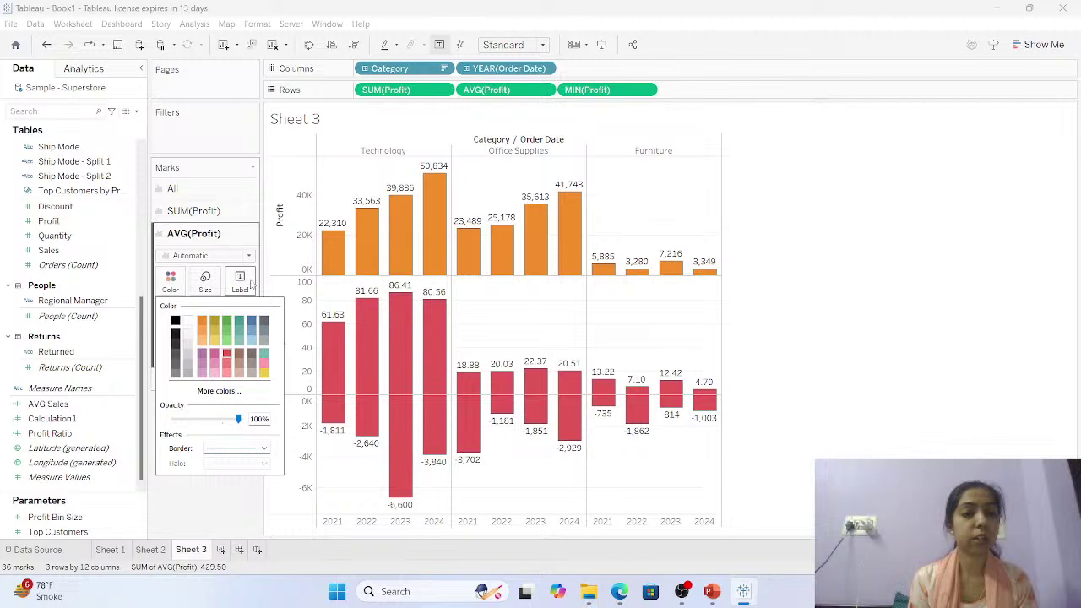
pyautogui.click(213, 363)
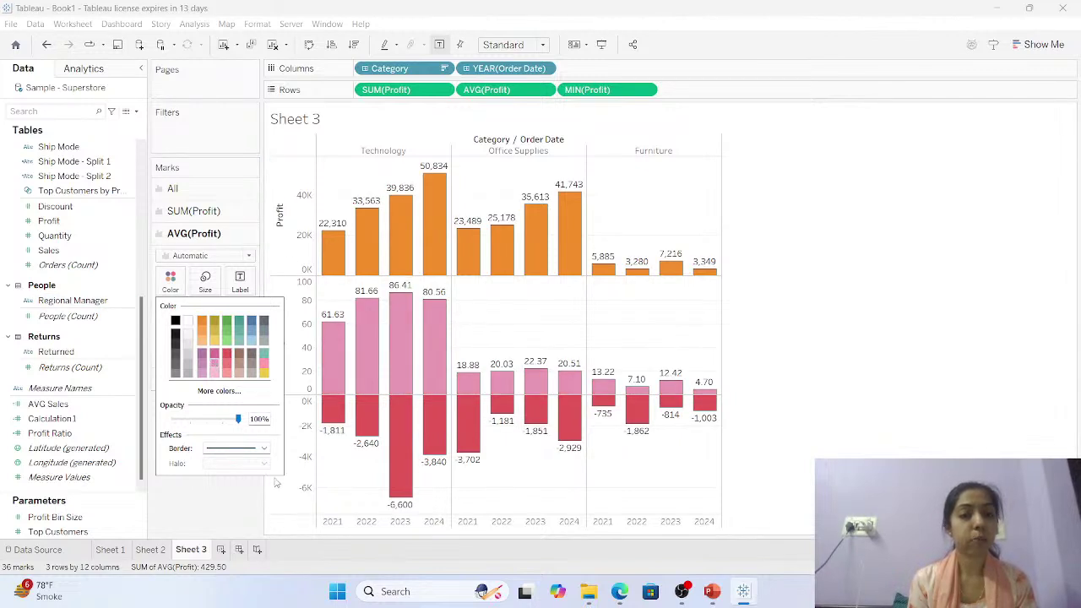
pyautogui.click(226, 453)
pyautogui.click(201, 527)
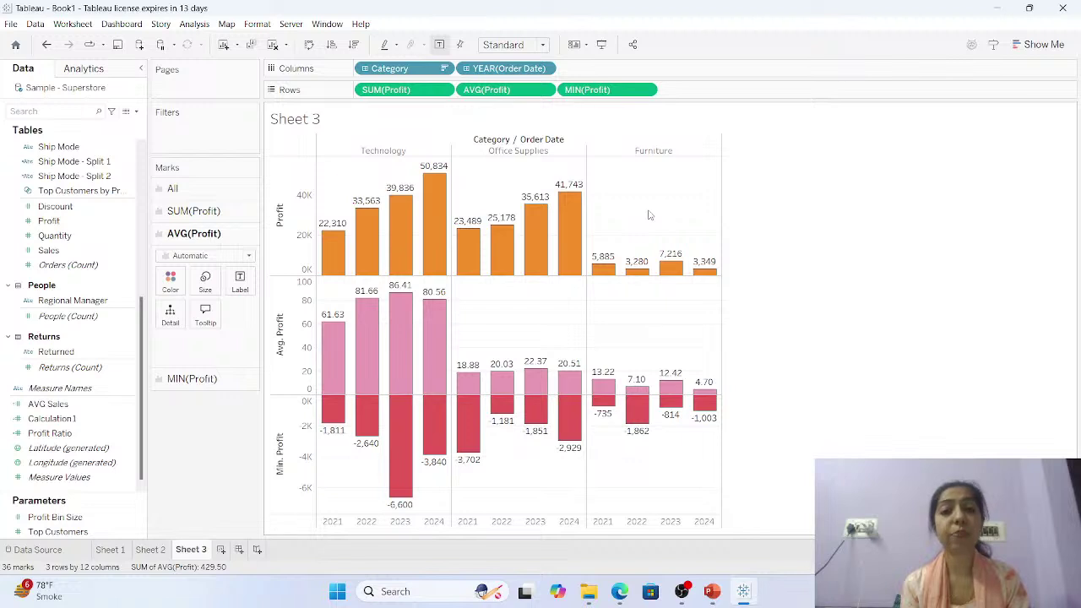
# Create a new worksheet and enter an ad-hoc MONTH([Order Date]) calculation on Columns.
pyautogui.moveTo(743, 594)
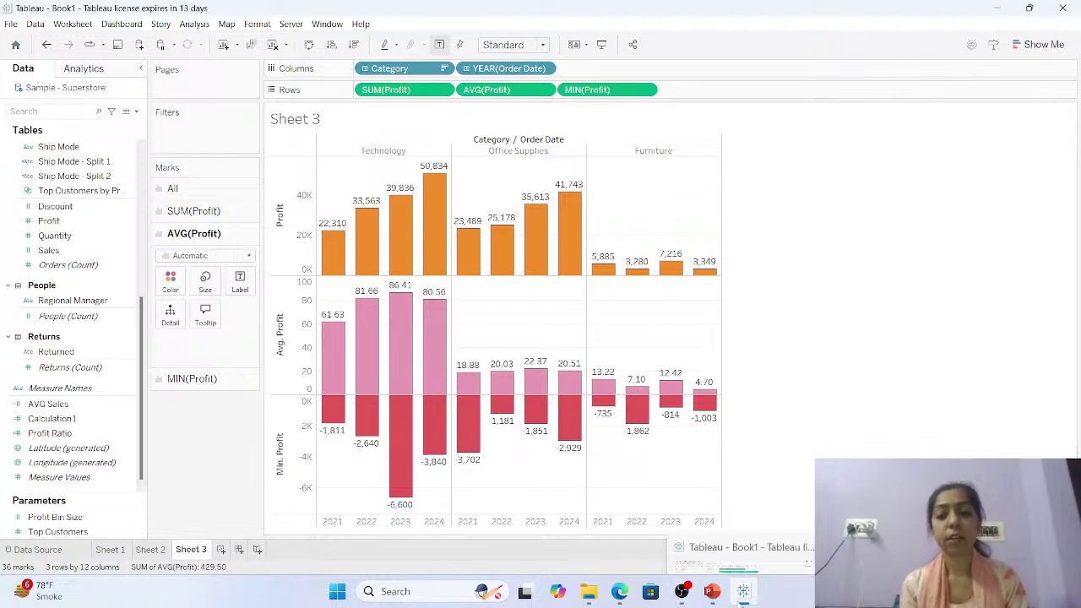
pyautogui.click(220, 549)
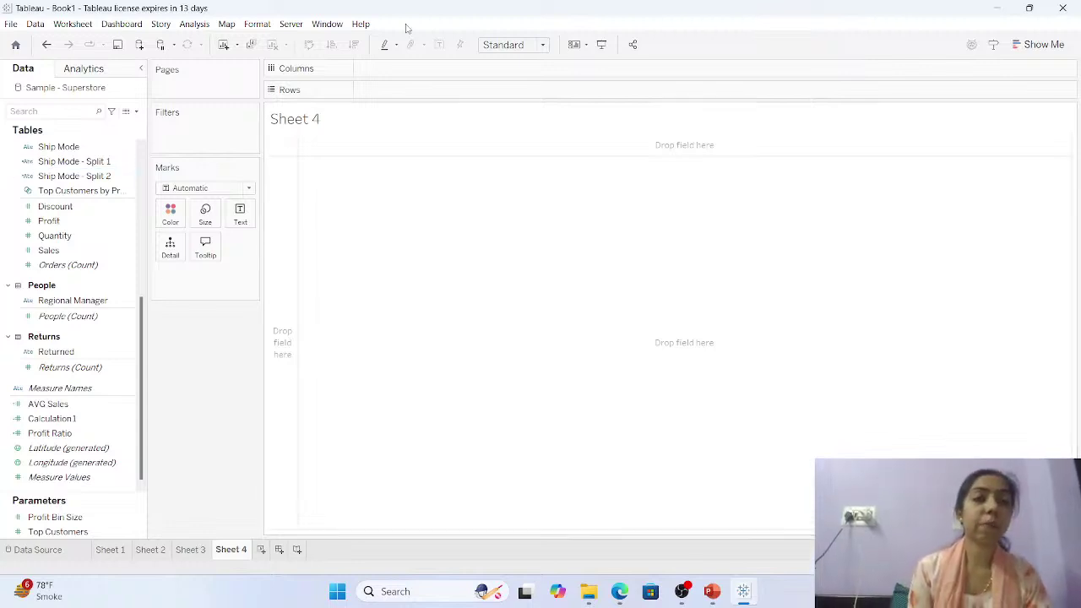
pyautogui.doubleClick(390, 70)
pyautogui.write('mo')
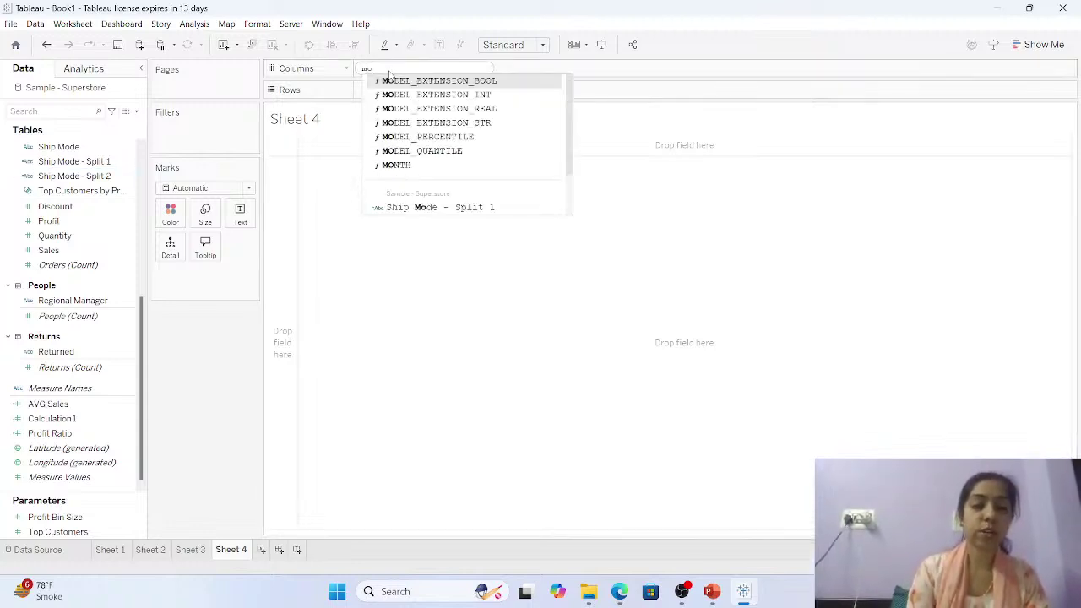
pyautogui.write('nth(or')
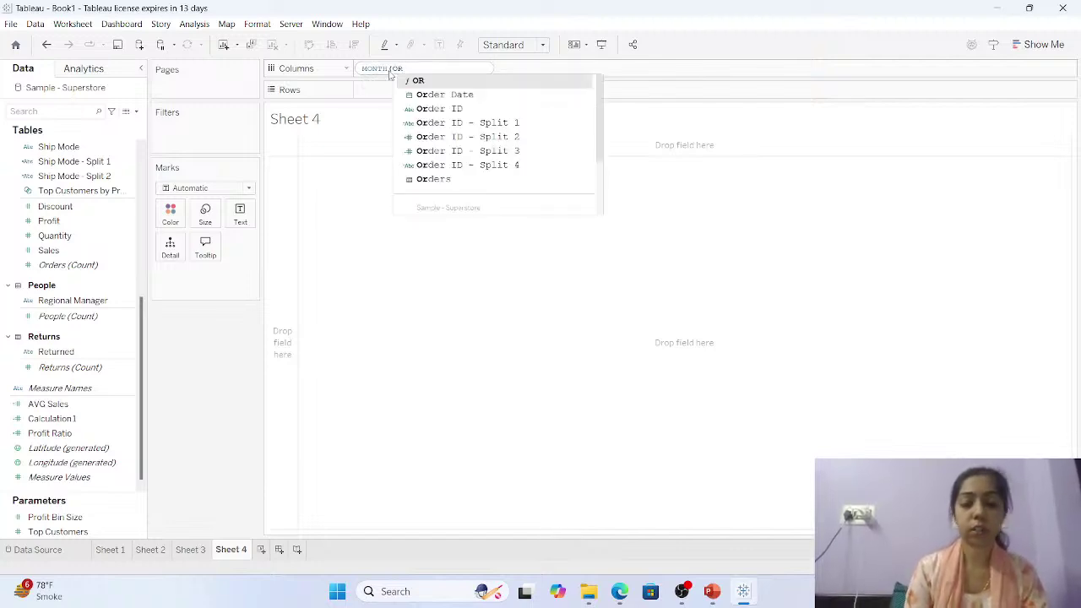
pyautogui.press('Down')
pyautogui.press('Return')
pyautogui.press('Return')
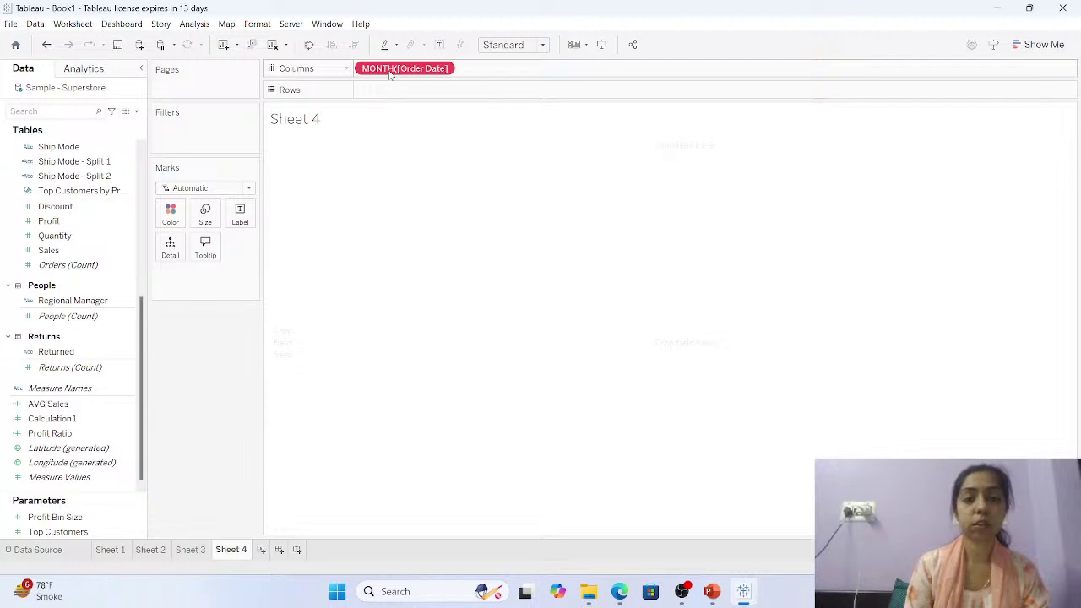
pyautogui.doubleClick(391, 71)
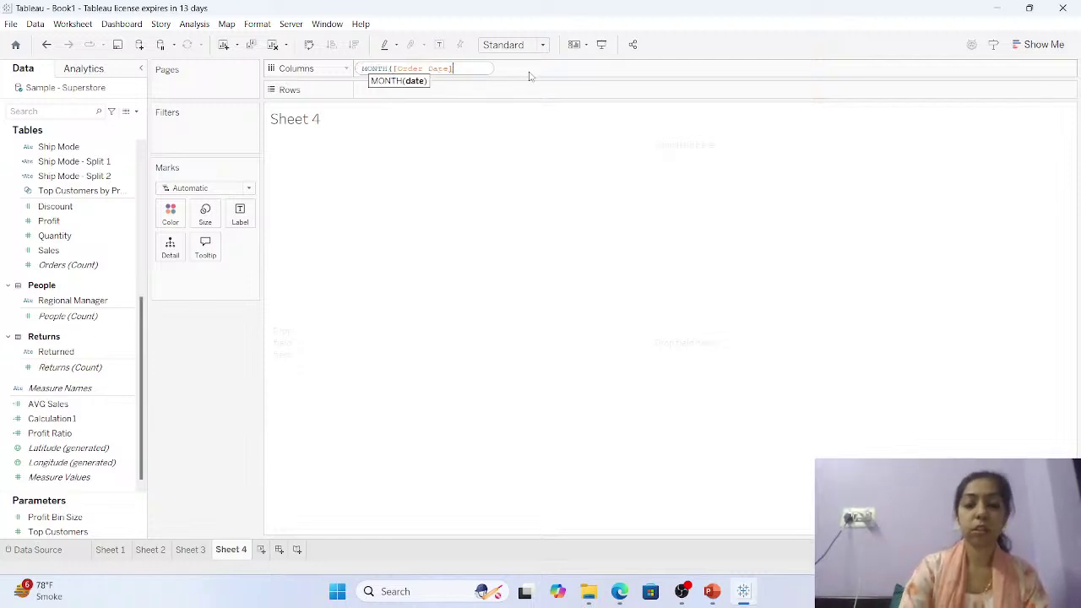
pyautogui.press('Return')
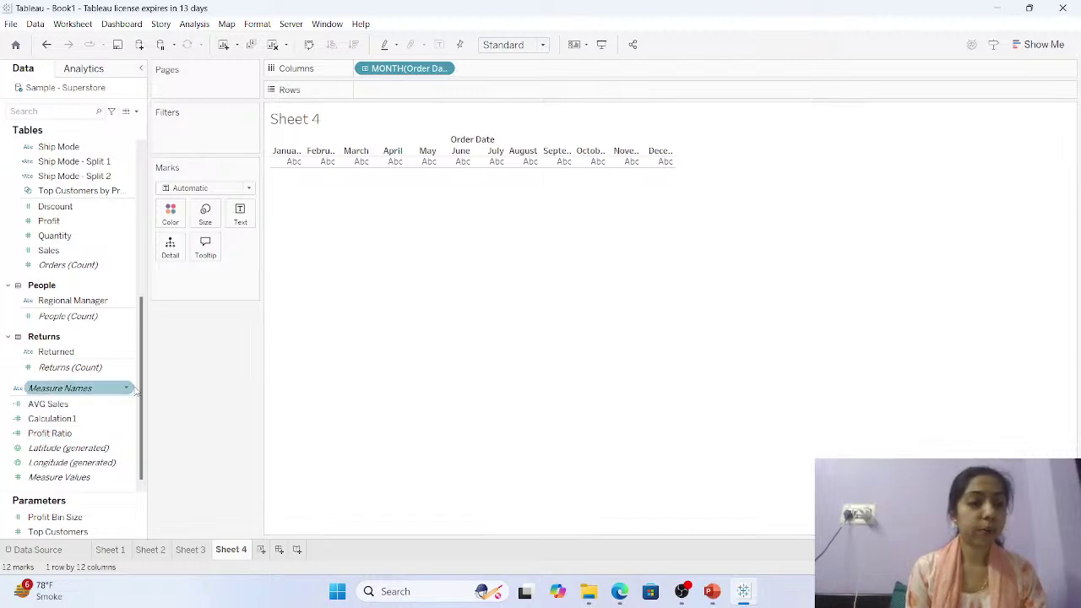
# Add Sales to Rows as a sum to plot the monthly sales line.
pyautogui.click(108, 393)
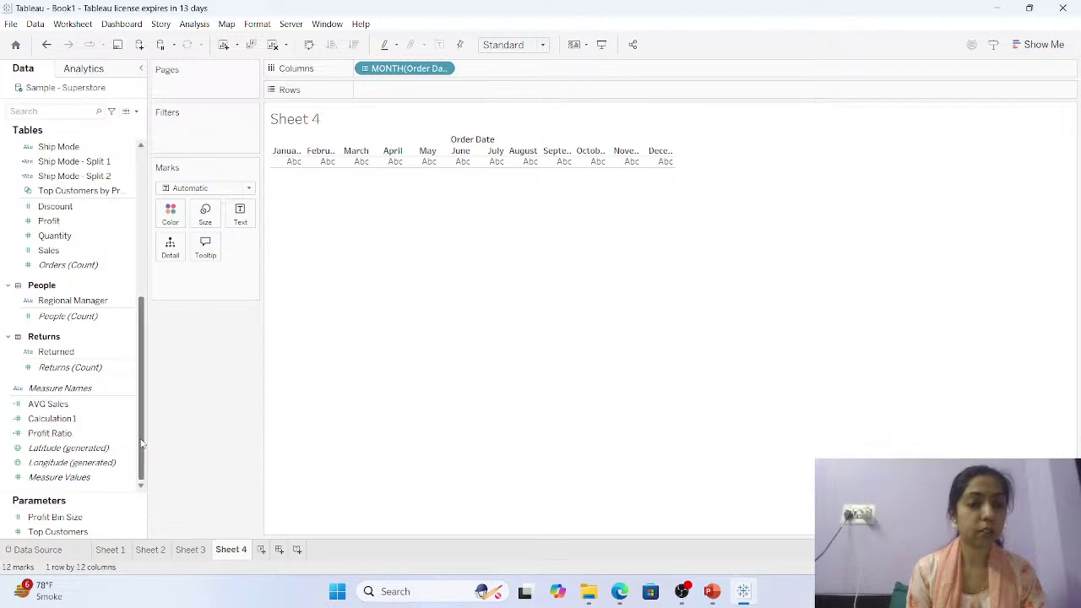
pyautogui.scroll(2, 141, 414)
pyautogui.scroll(3, 141, 414)
pyautogui.moveTo(48, 411); pyautogui.dragTo(397, 100)
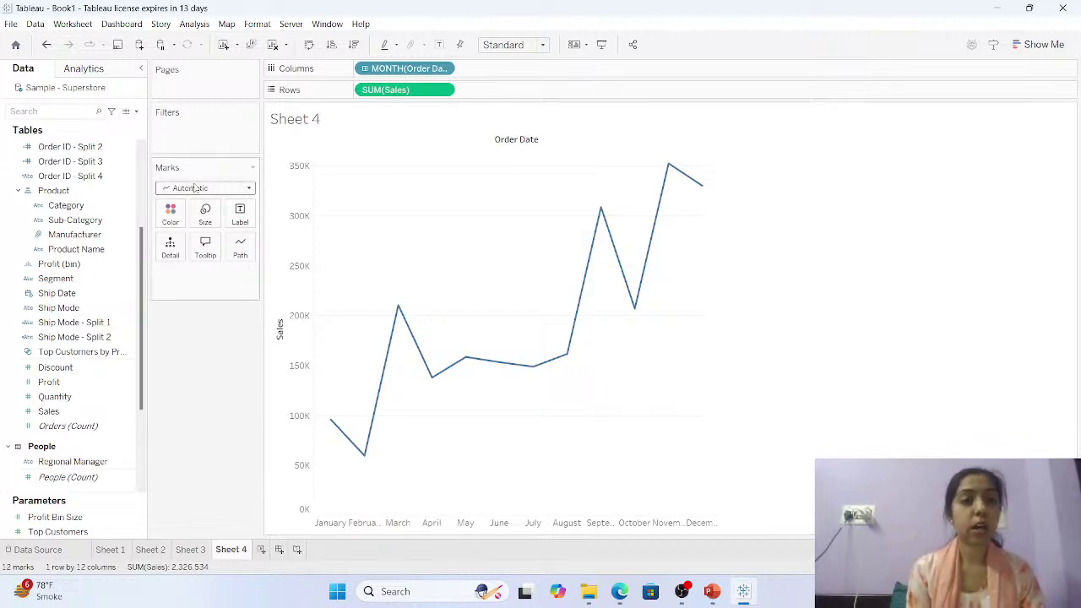
# Show mark labels on the sales line and make the line thicker.
pyautogui.click(243, 213)
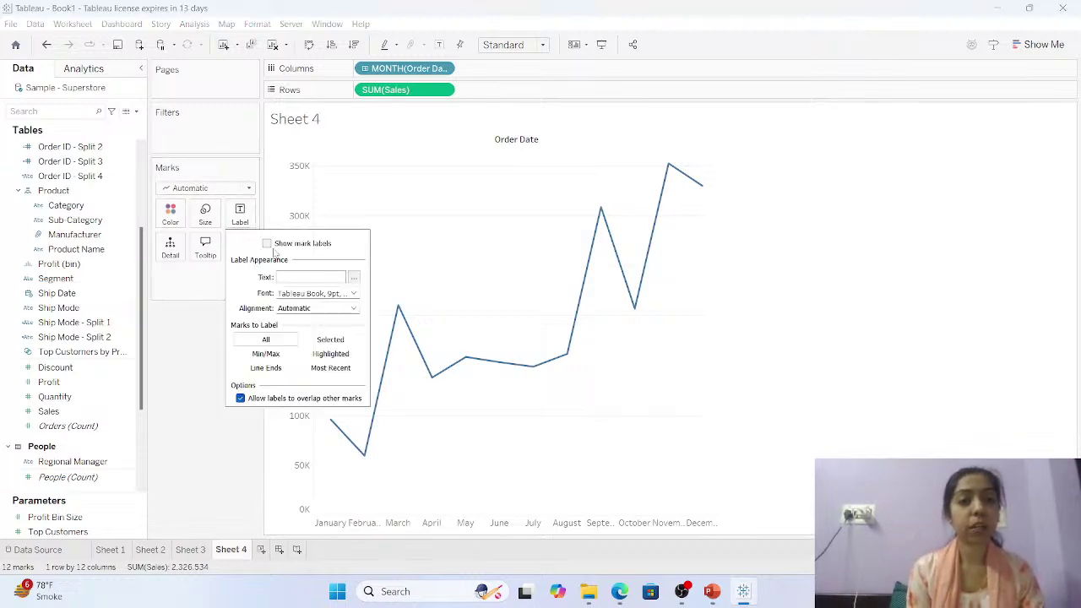
pyautogui.click(267, 243)
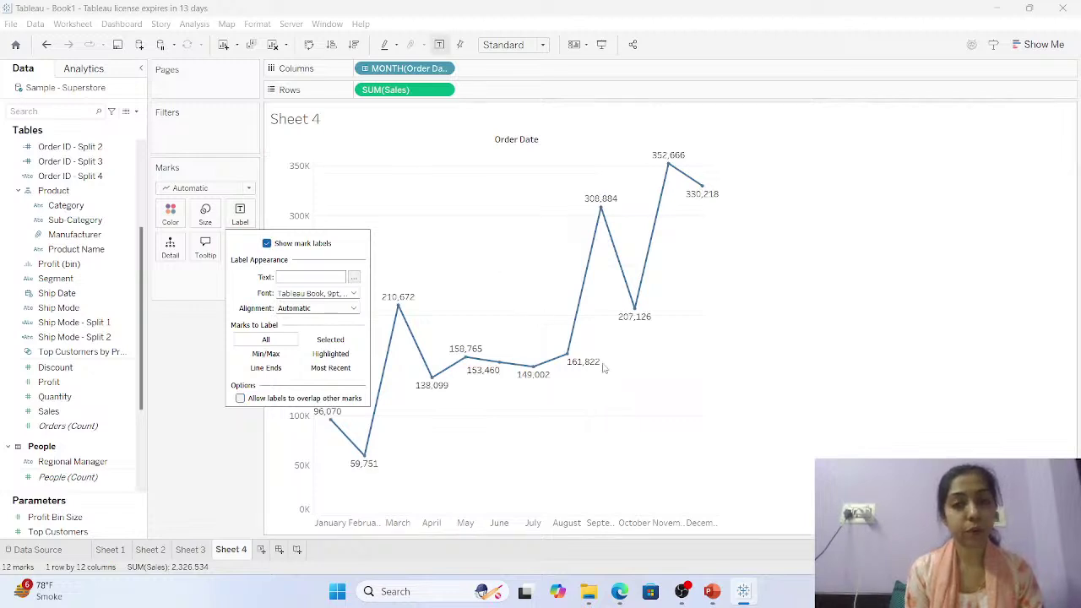
pyautogui.click(206, 215)
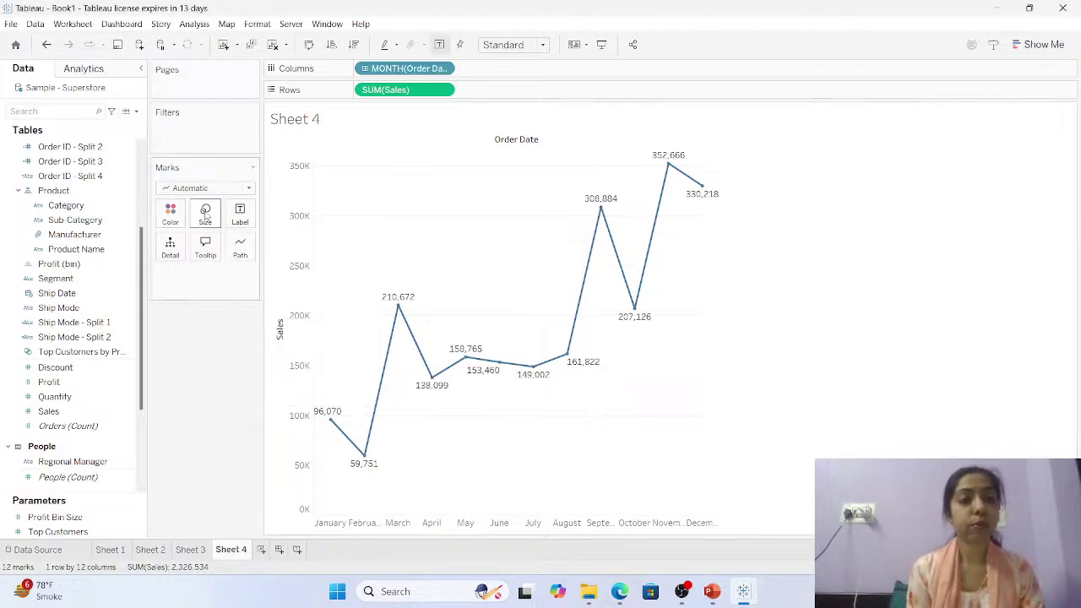
pyautogui.click(205, 214)
pyautogui.click(258, 246)
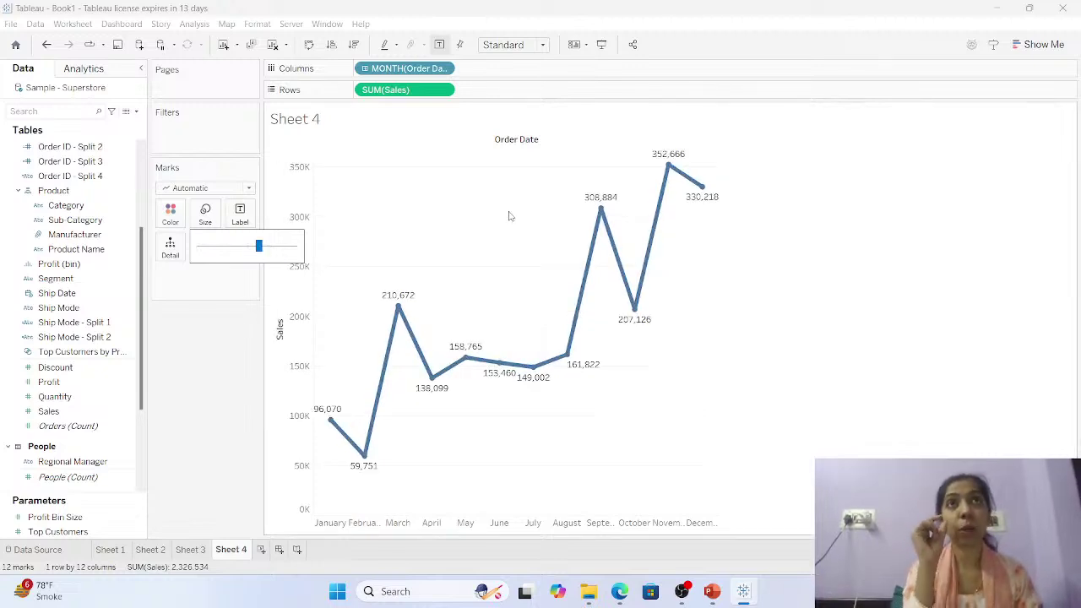
pyautogui.click(176, 316)
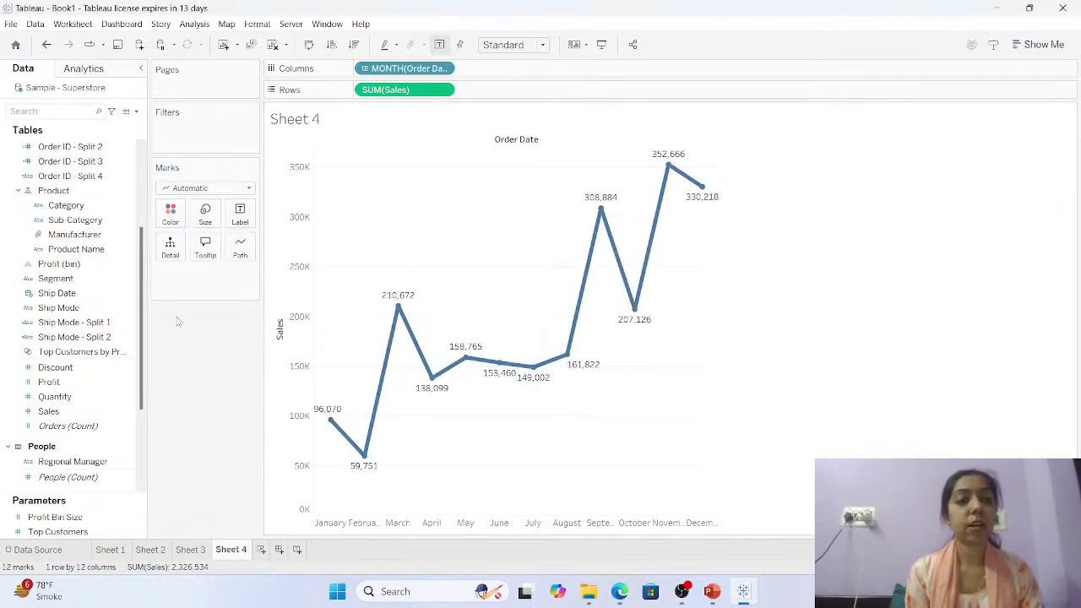
# Color the sales line dark yellow.
pyautogui.click(170, 216)
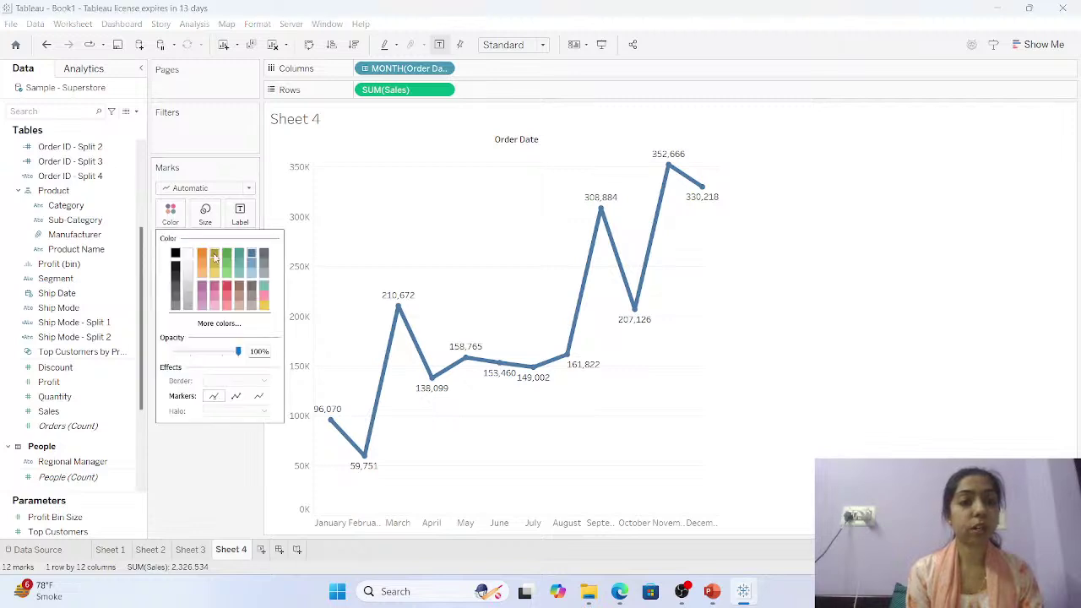
pyautogui.click(215, 256)
pyautogui.click(206, 461)
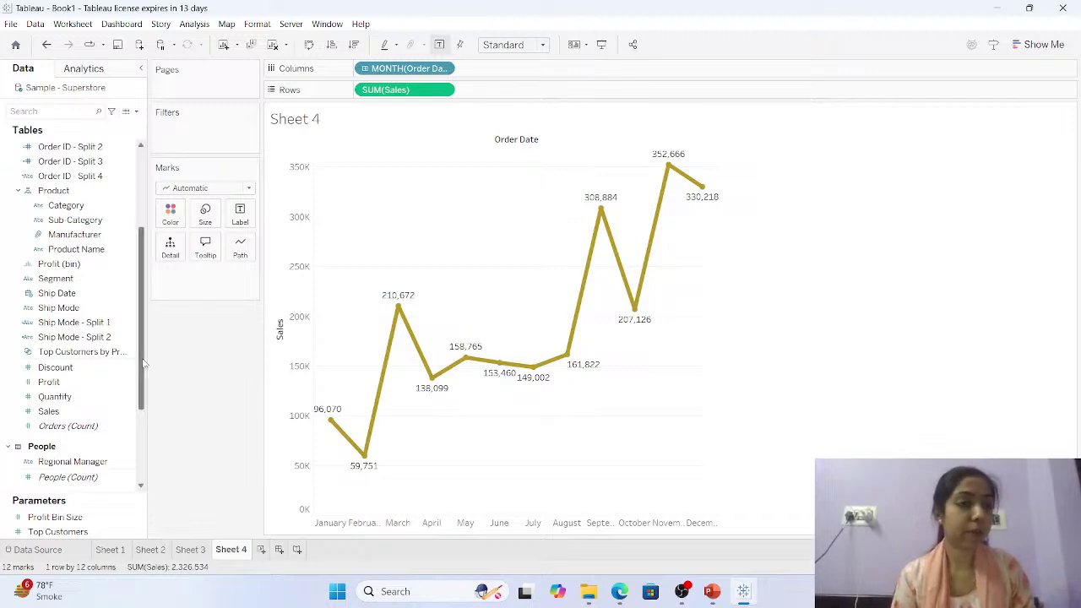
# Split the monthly sales line by Sub-Category and color the lines by that field.
pyautogui.moveTo(93, 221); pyautogui.dragTo(207, 288)
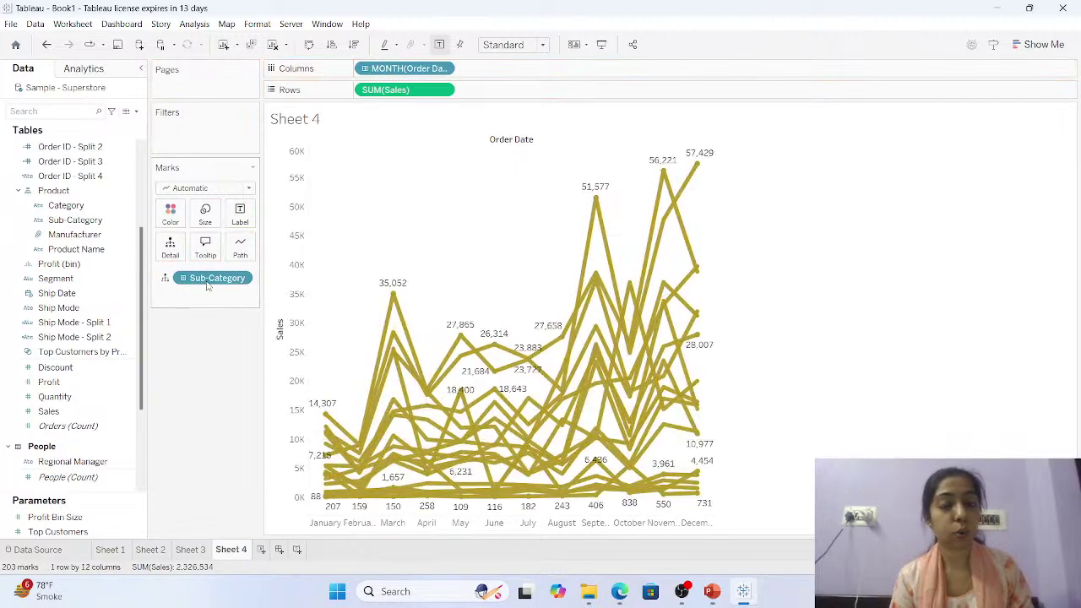
pyautogui.click(164, 279)
pyautogui.click(189, 293)
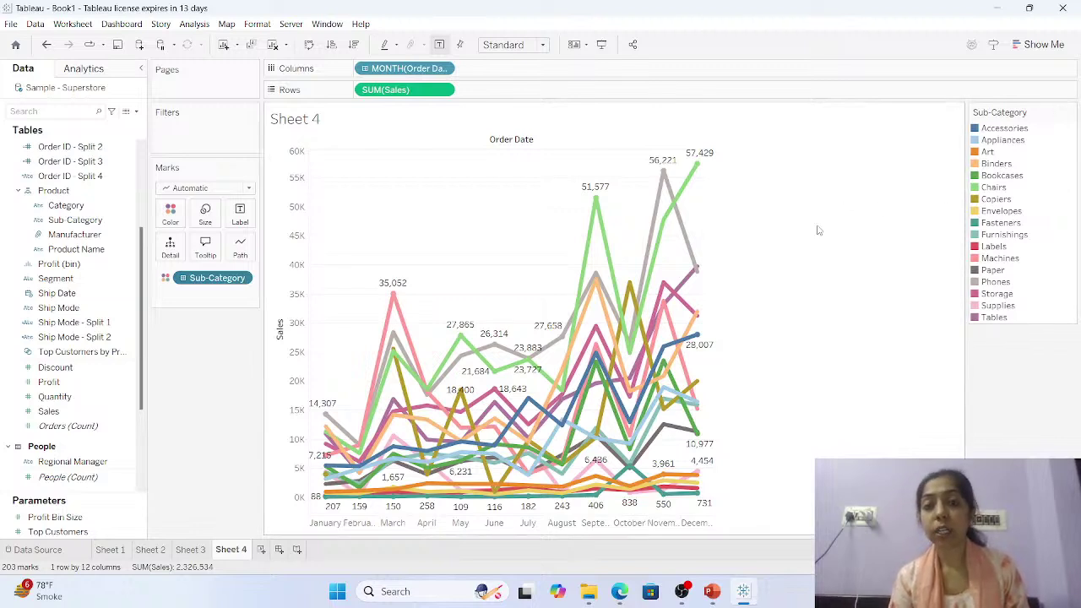
pyautogui.moveTo(415, 411)
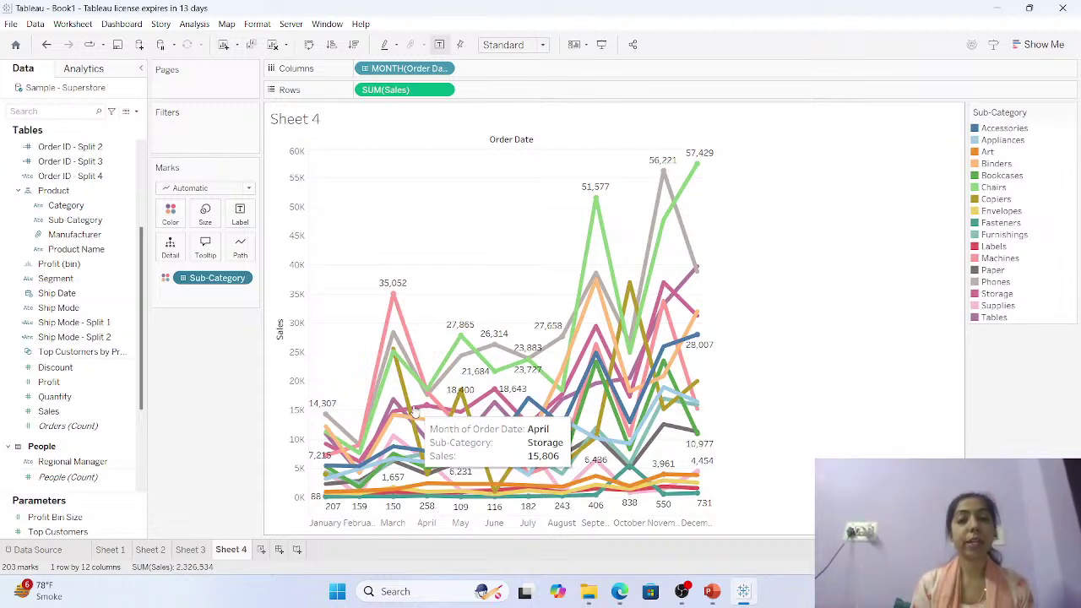
# Try the year, quarter and day levels for Order Date on Columns, and return it to the discrete month level.
pyautogui.click(446, 71)
pyautogui.click(404, 267)
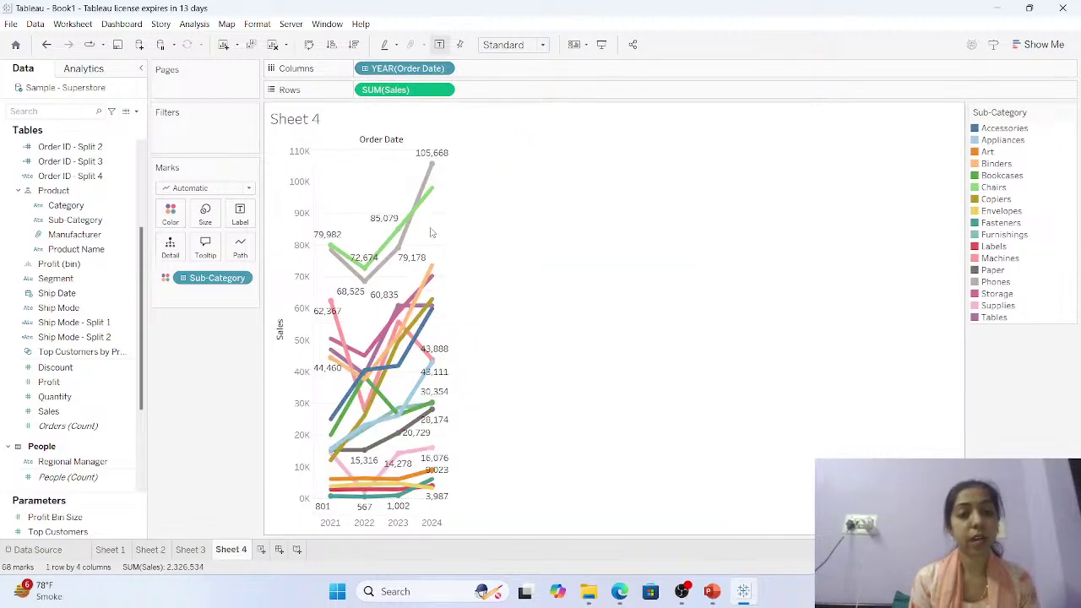
pyautogui.click(444, 69)
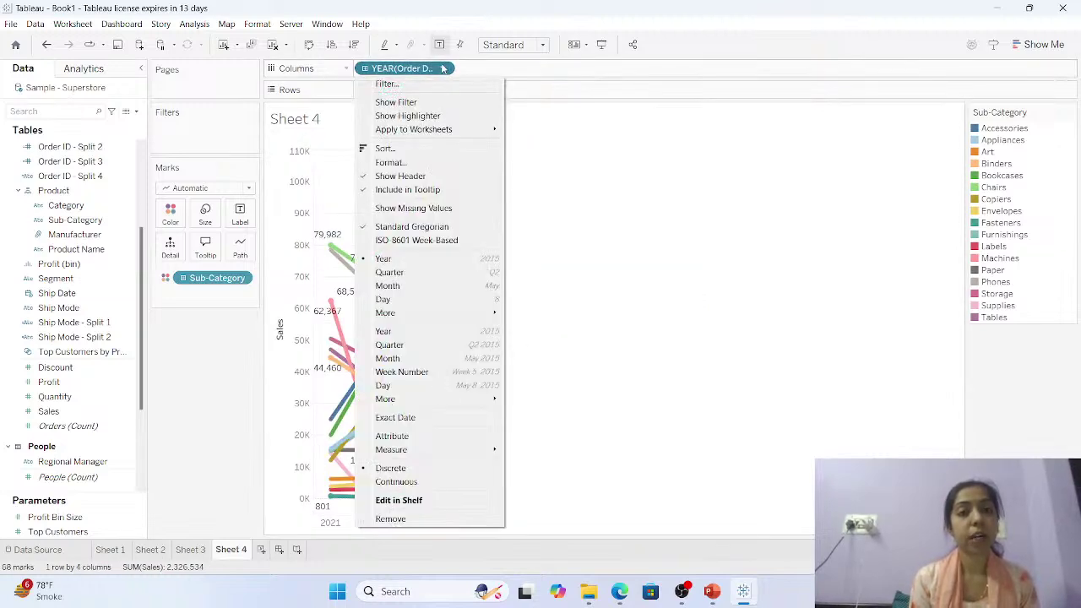
pyautogui.click(389, 272)
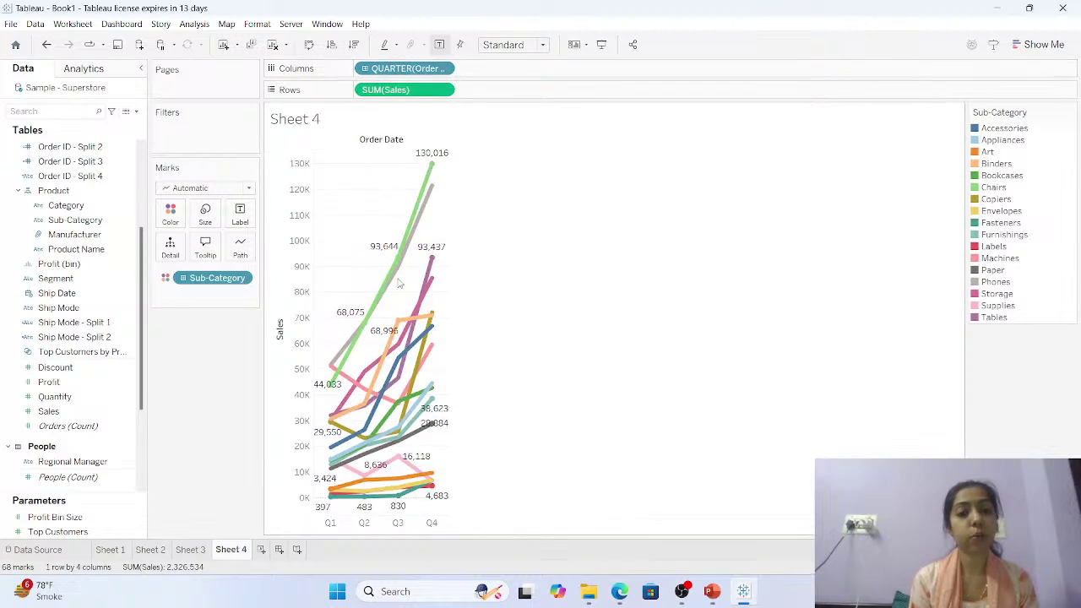
pyautogui.click(443, 68)
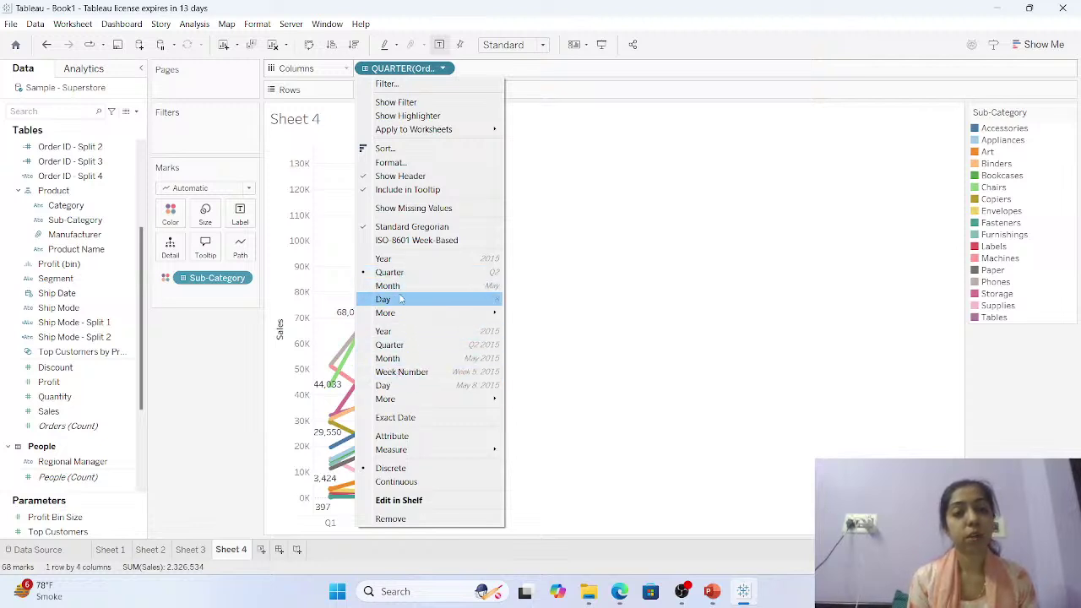
pyautogui.click(401, 299)
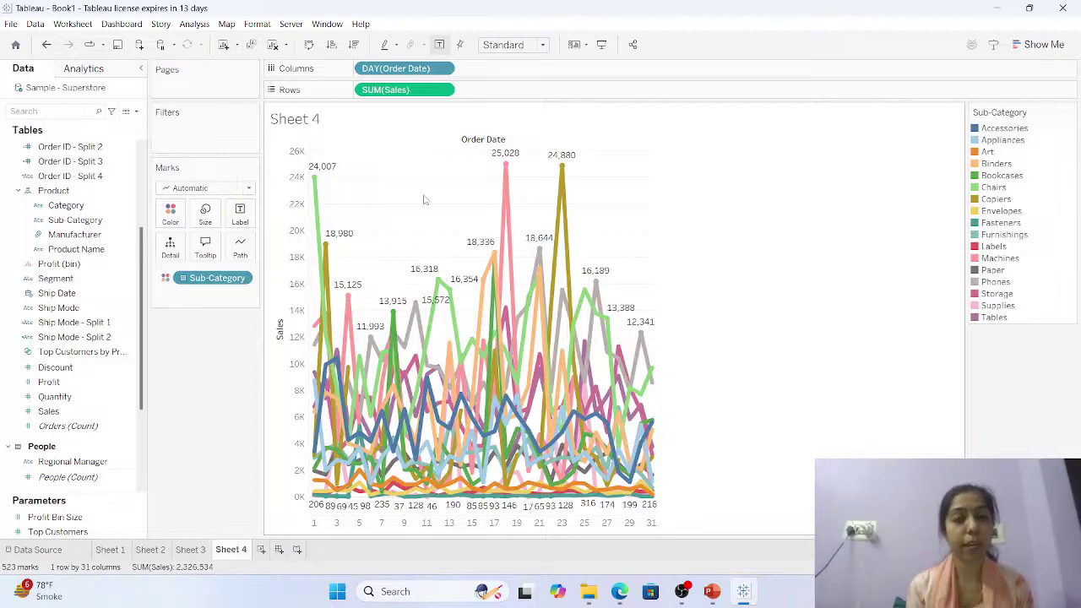
pyautogui.click(441, 70)
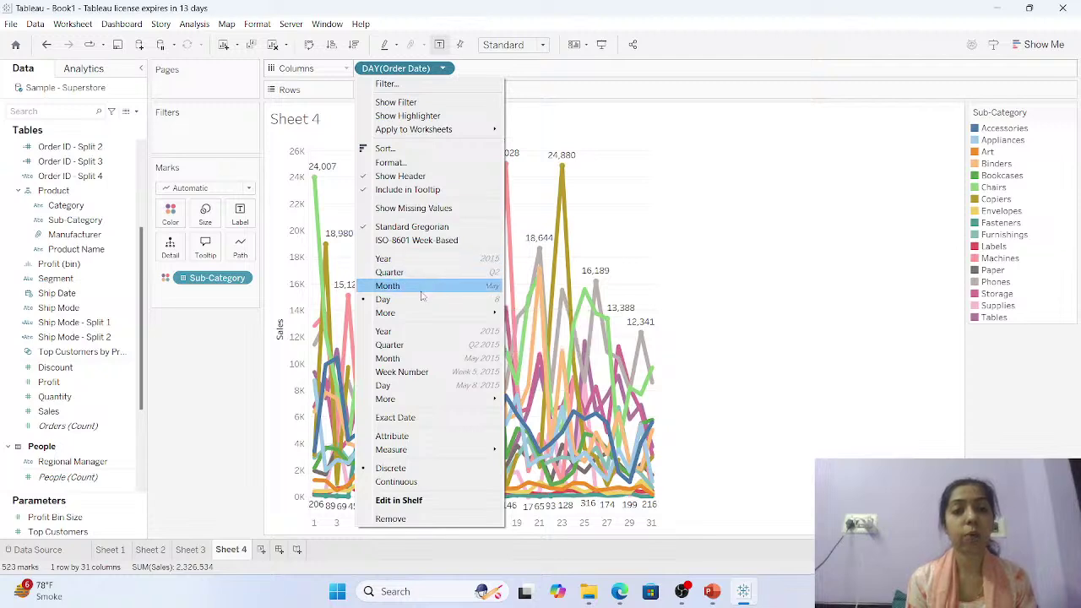
pyautogui.click(421, 287)
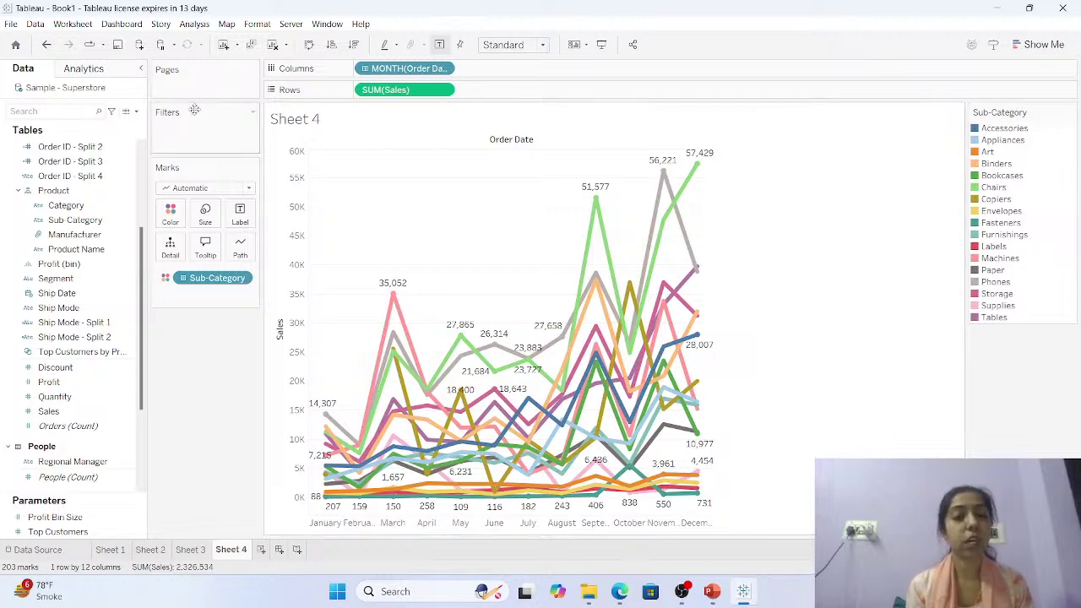
# Change the mark type of the monthly sales chart to Area.
pyautogui.click(214, 191)
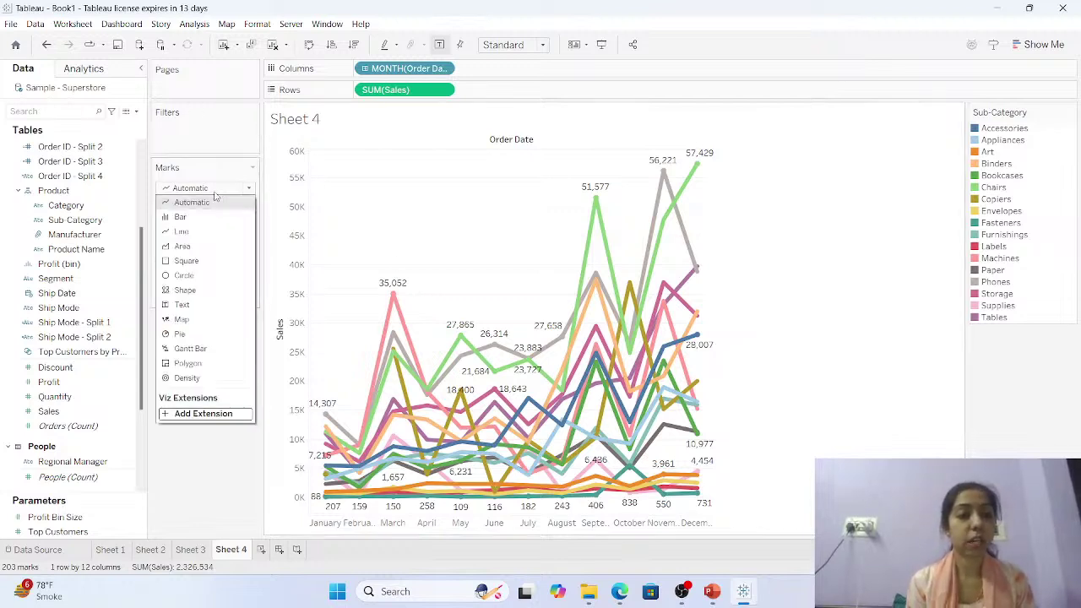
pyautogui.click(203, 246)
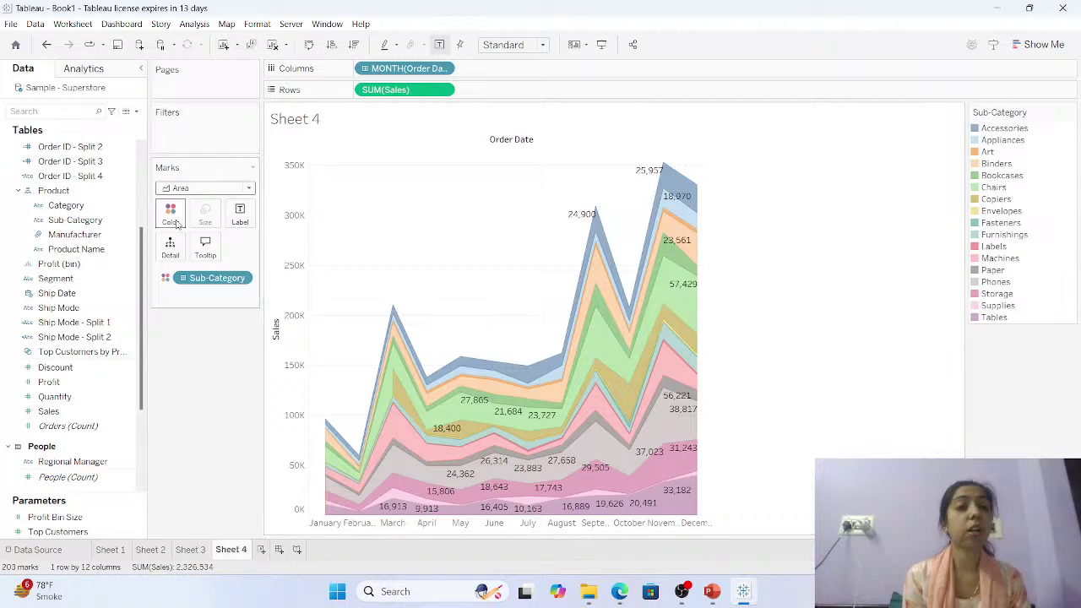
# Create another blank worksheet after the area chart and place an ad-hoc MONTH([Order Date]) calculation on its Columns.
pyautogui.click(191, 550)
pyautogui.click(262, 550)
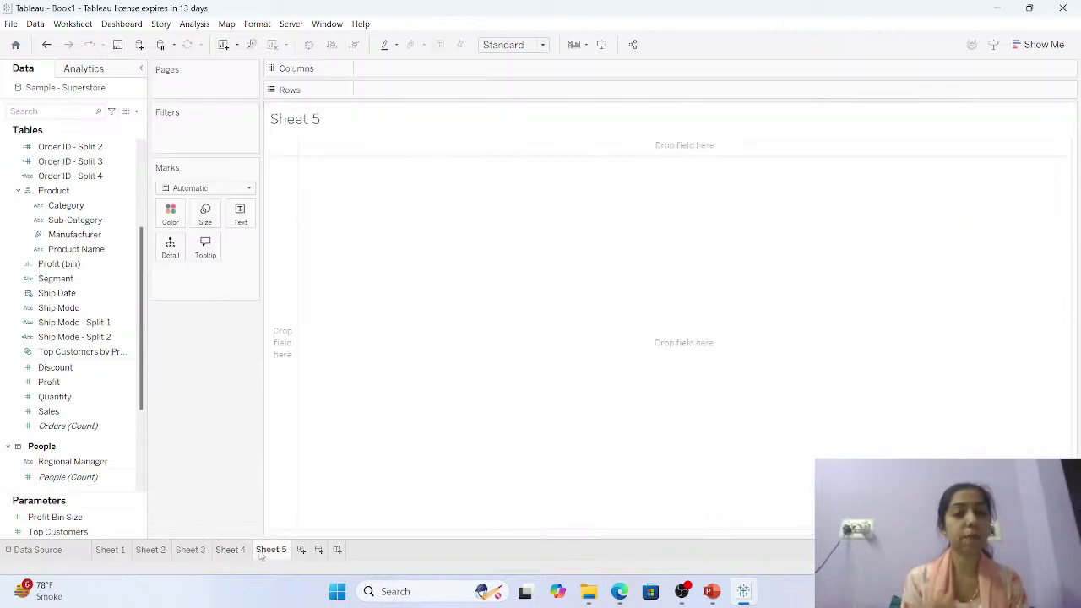
pyautogui.moveTo(119, 416); pyautogui.dragTo(417, 72)
pyautogui.write('MONTH')
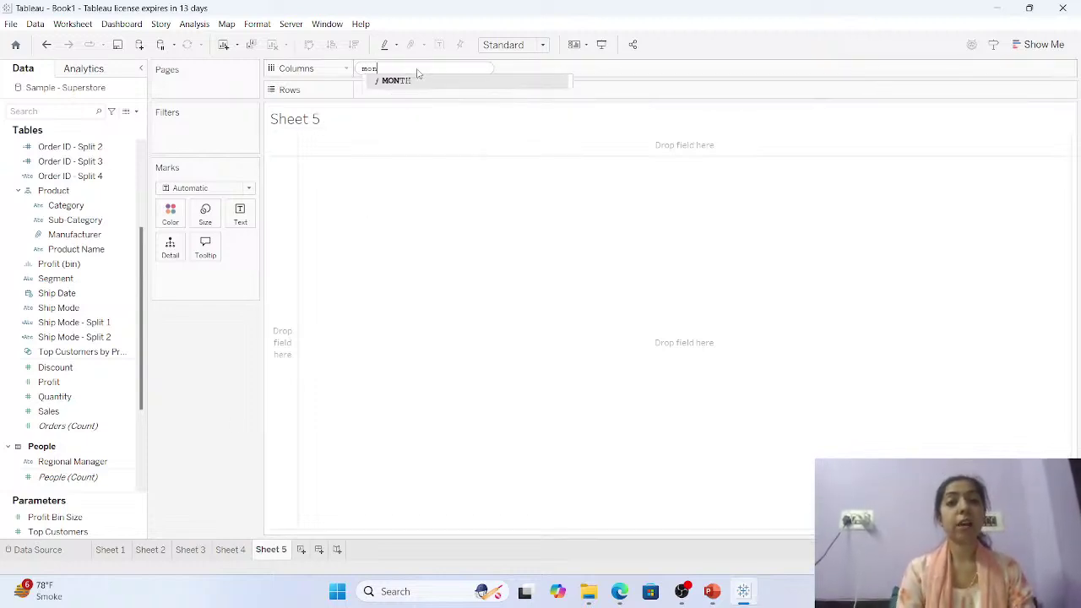
pyautogui.press('Return')
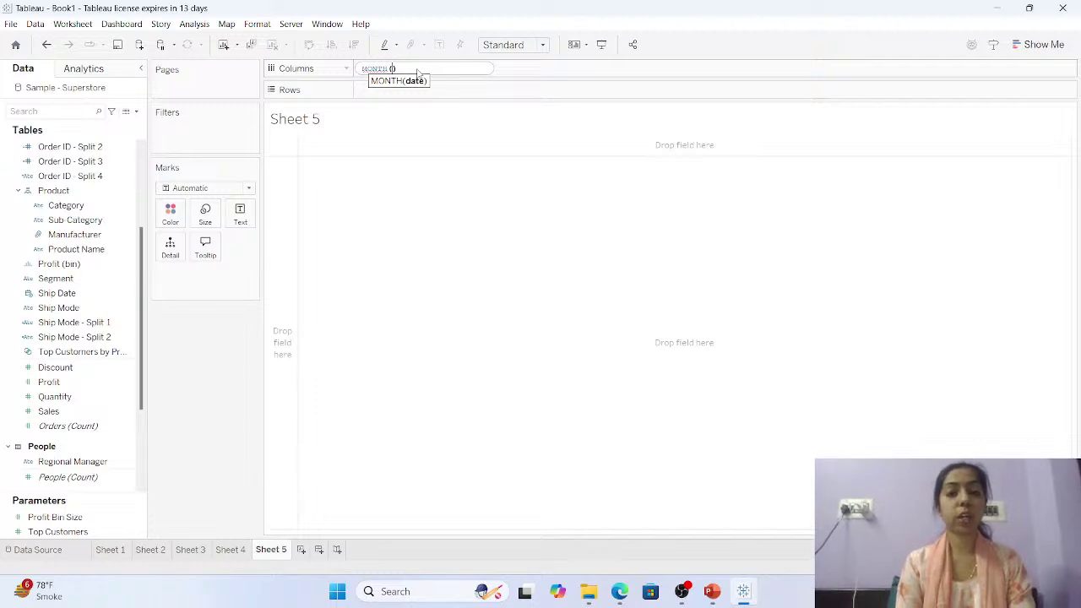
pyautogui.write('or')
pyautogui.press('Down')
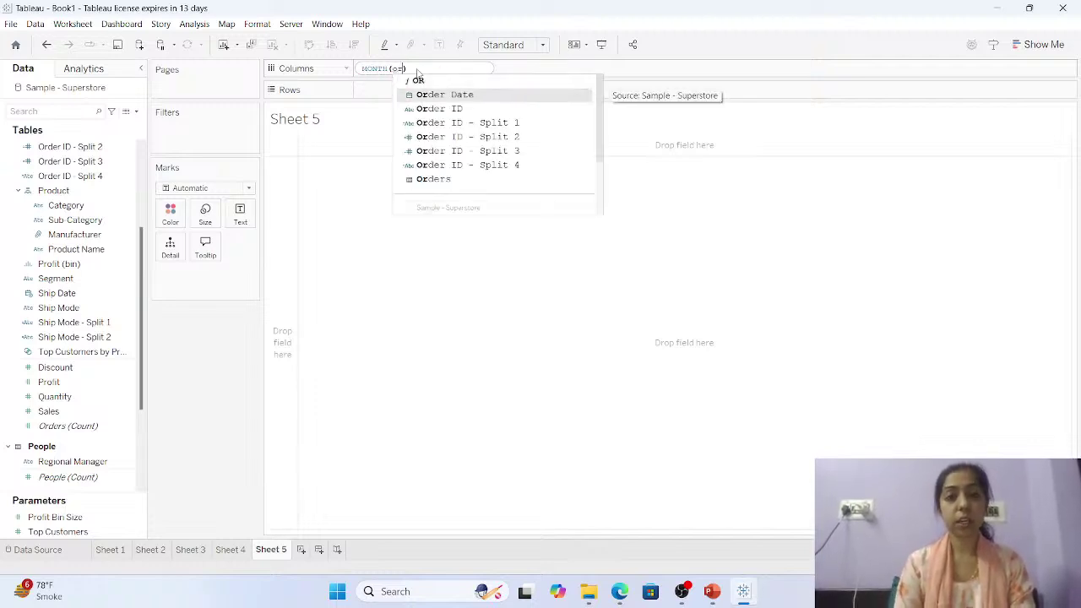
pyautogui.press('Return')
pyautogui.press('Return')
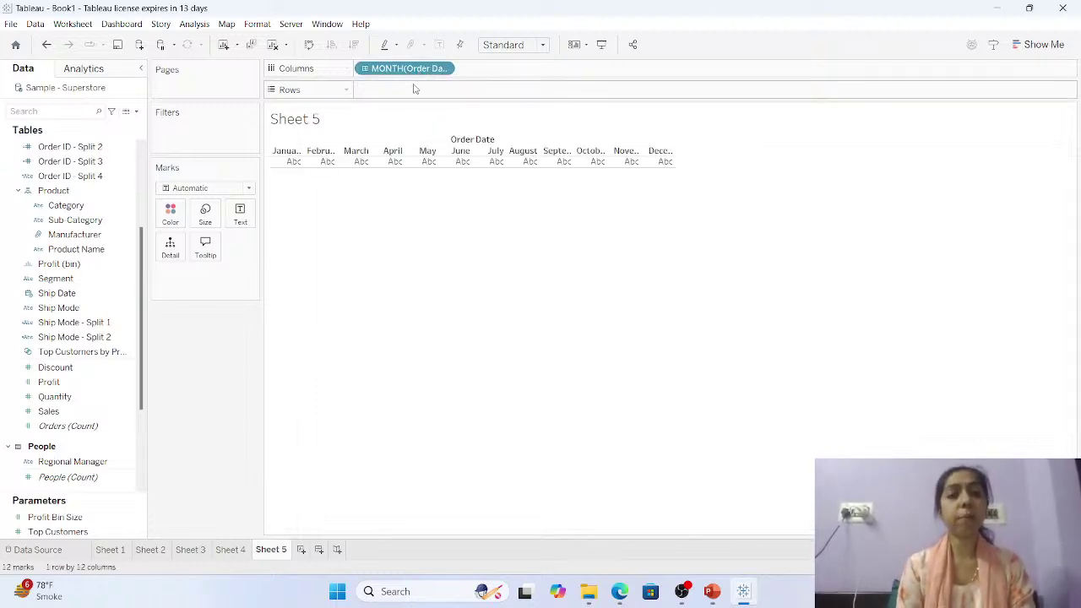
# Add an ad-hoc SUM([Sales]) calculation to Rows to plot the monthly sales line.
pyautogui.doubleClick(413, 88)
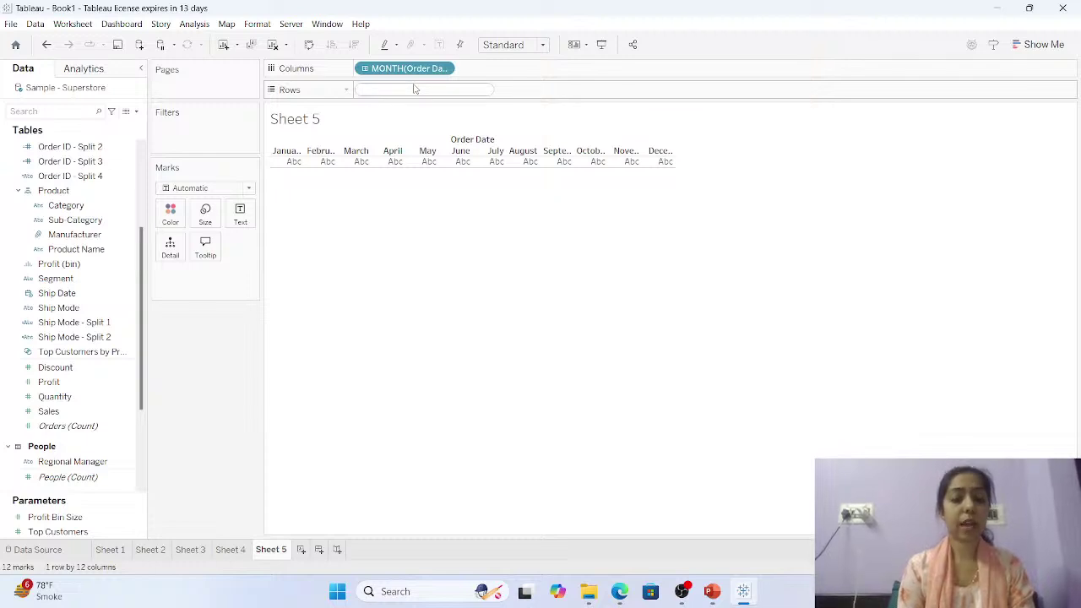
pyautogui.write('sum')
pyautogui.press('Return')
pyautogui.write('sa')
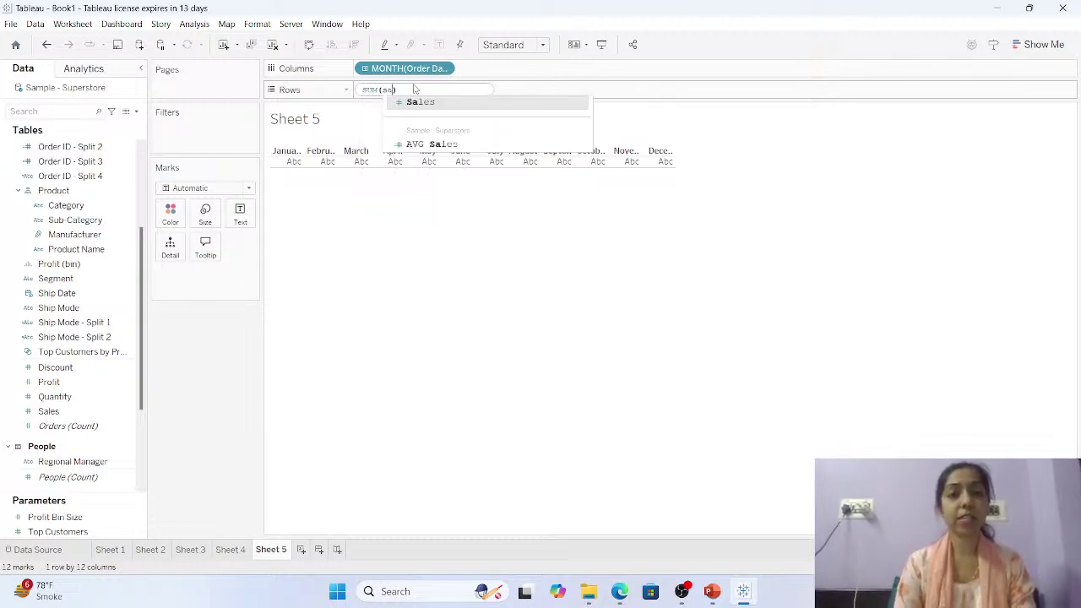
pyautogui.press('Return')
pyautogui.press('Return')
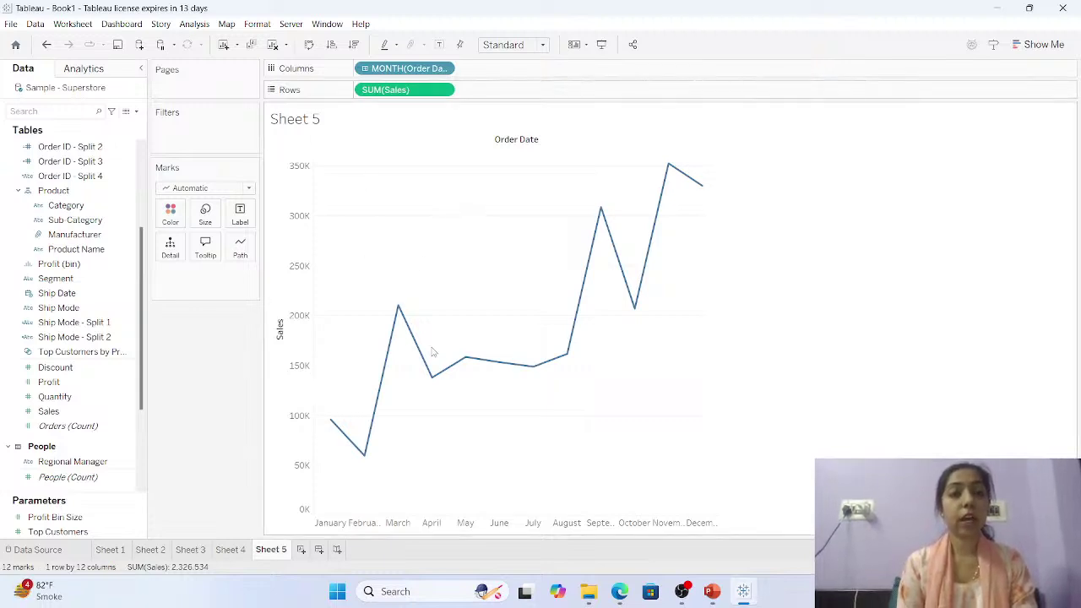
# Add an ad-hoc AVG([Sales]) calculation to Rows after SUM(Sales).
pyautogui.doubleClick(507, 89)
pyautogui.write('a')
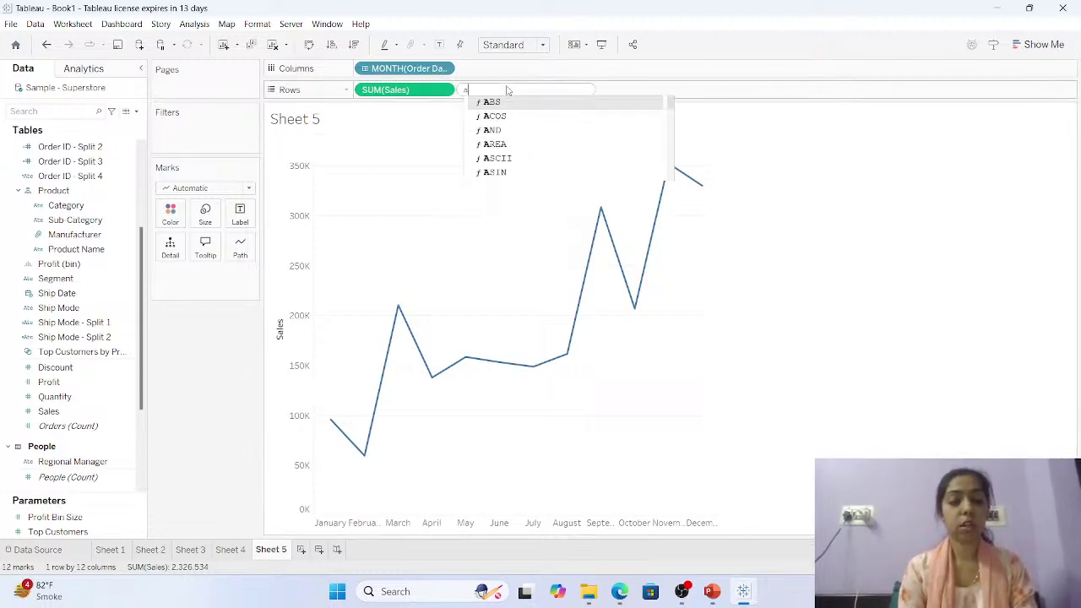
pyautogui.write('vg([Sales])')
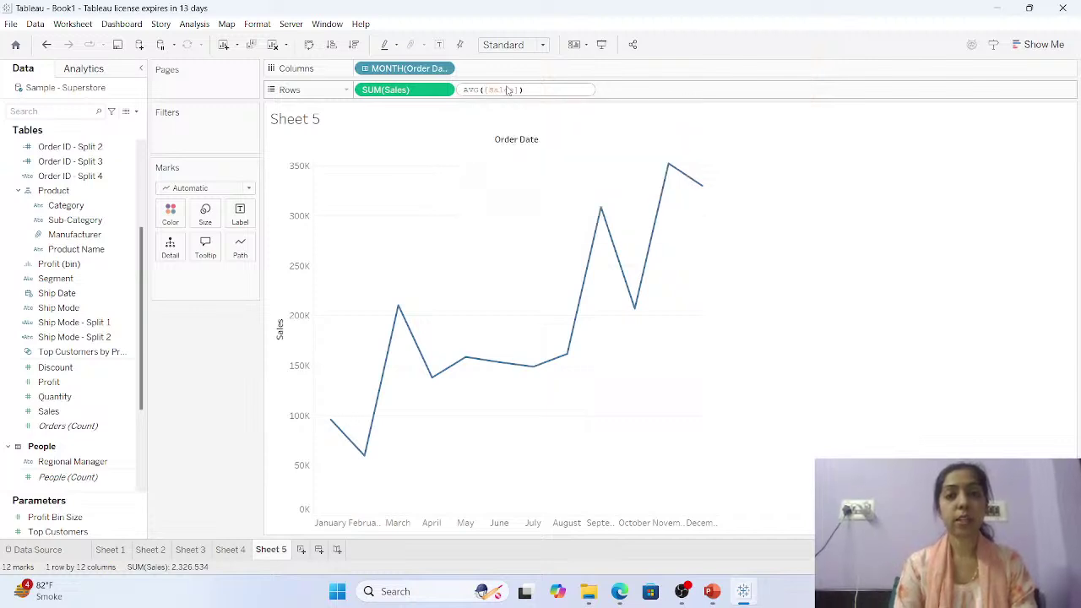
pyautogui.press('Return')
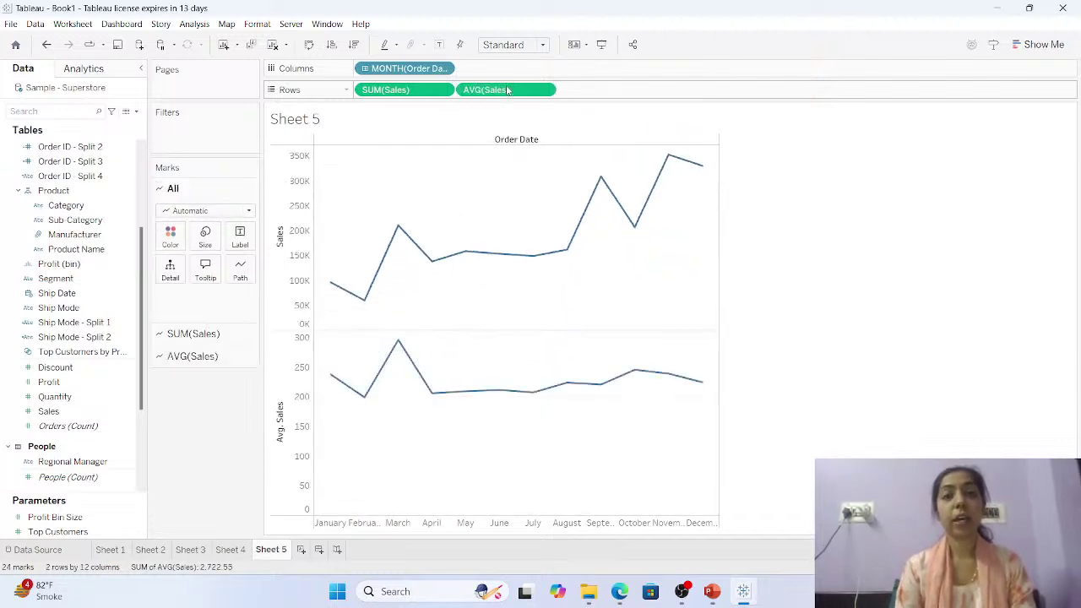
# Add an ad-hoc MIN([Sales]) calculation to Rows after AVG(Sales).
pyautogui.doubleClick(567, 90)
pyautogui.write('min')
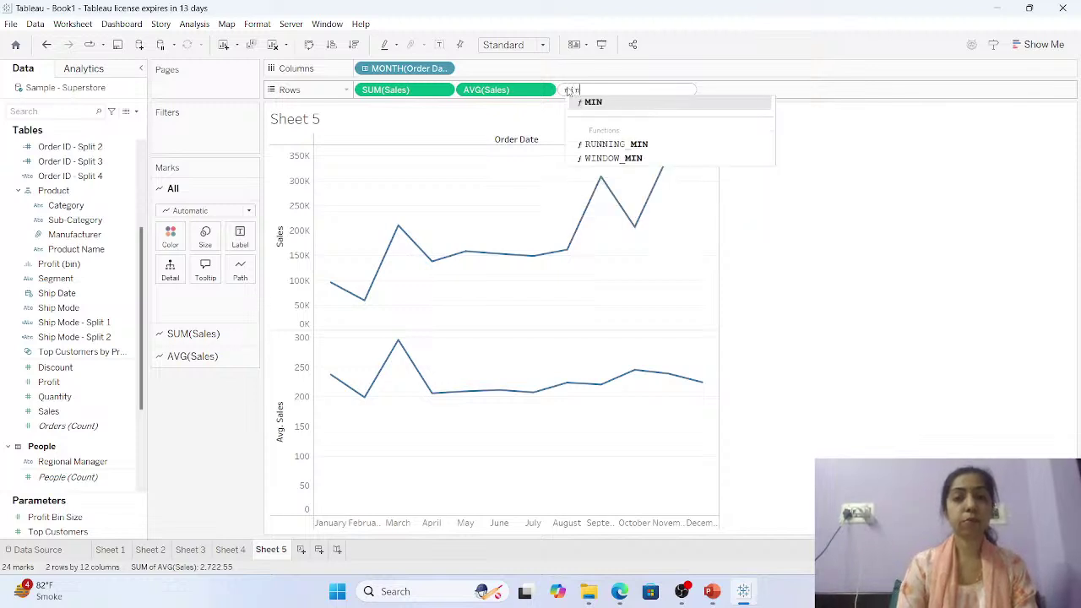
pyautogui.write('(sa')
pyautogui.press('Return')
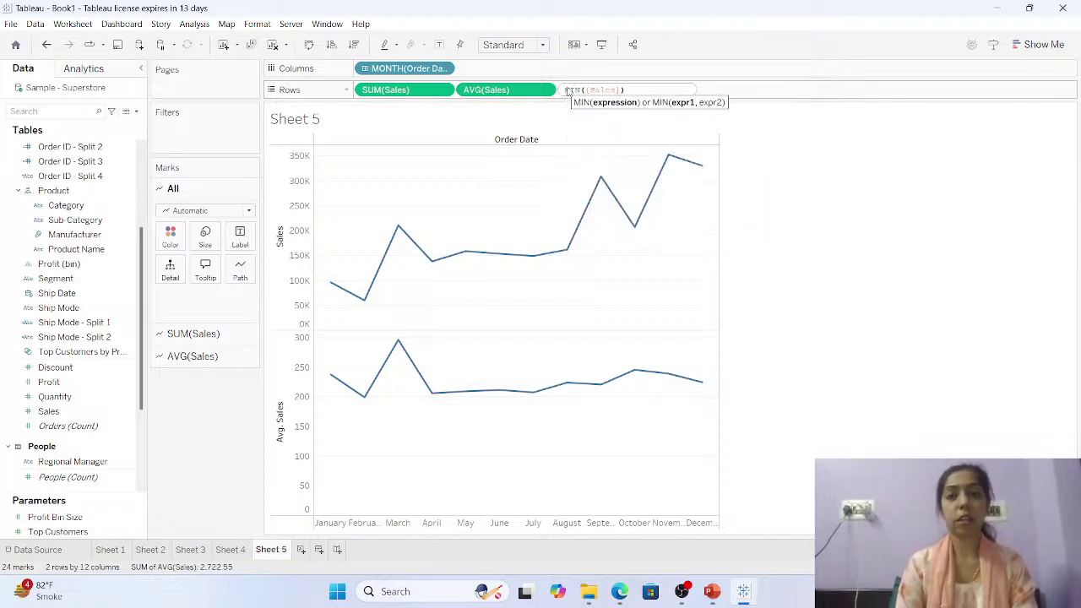
pyautogui.press('Return')
# Add an ad-hoc MAX([Sales]) calculation to Rows after MIN(Sales).
pyautogui.doubleClick(691, 92)
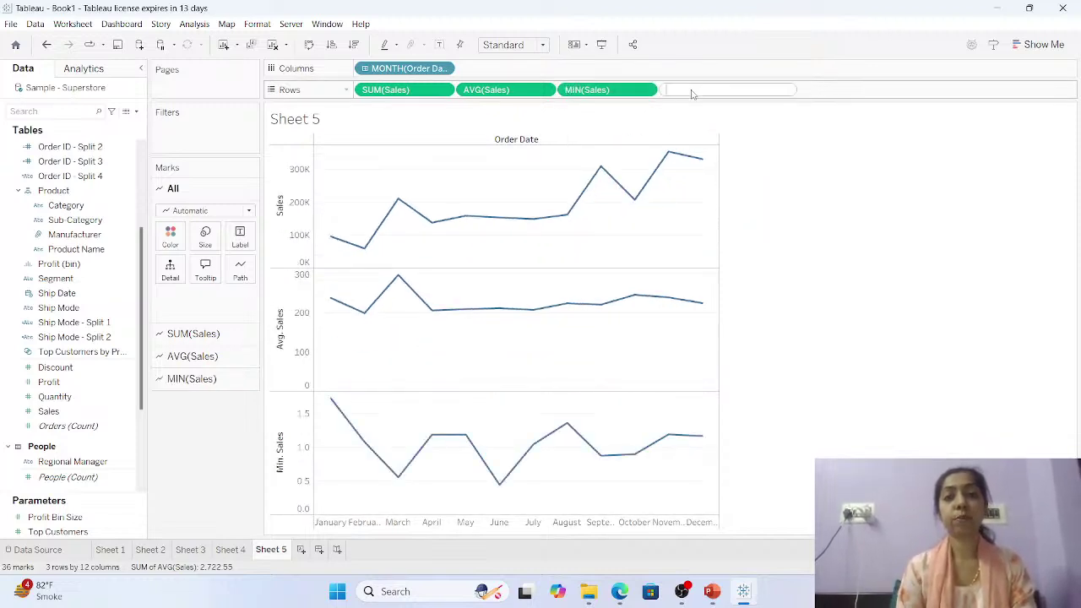
pyautogui.write('max')
pyautogui.press('Return')
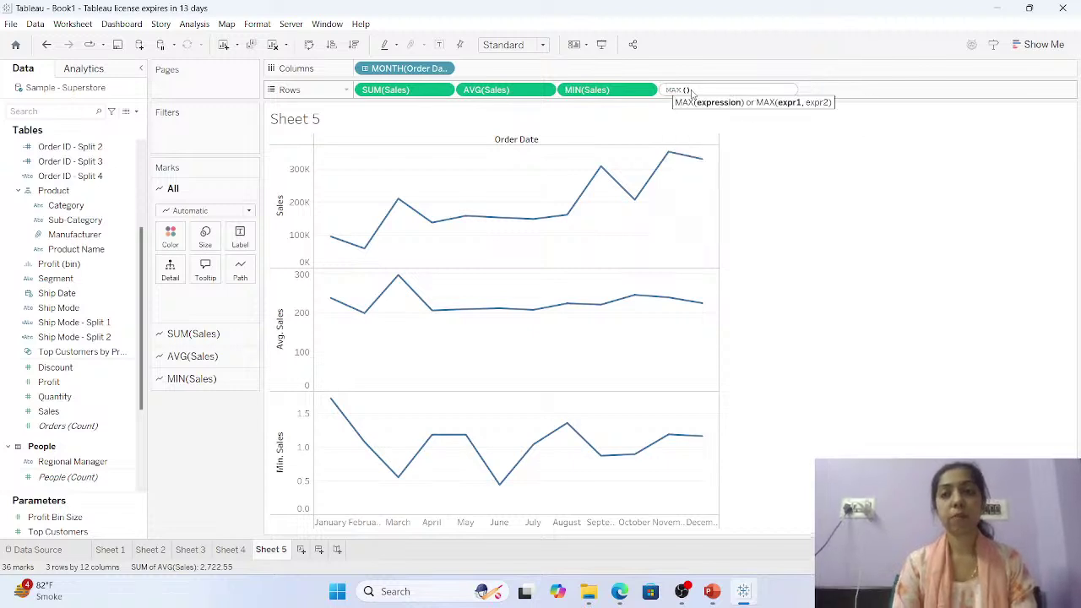
pyautogui.write('sa')
pyautogui.press('Return')
pyautogui.press('Return')
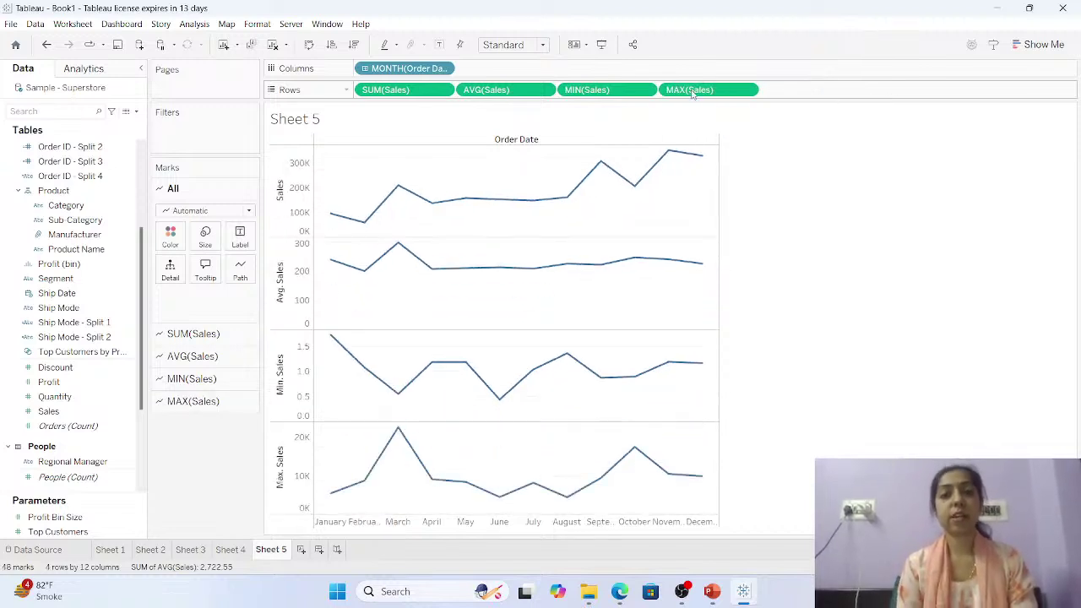
# Thicken the lines slightly and show mark labels on all four sales measures at once.
pyautogui.click(207, 254)
pyautogui.moveTo(223, 268); pyautogui.dragTo(251, 271)
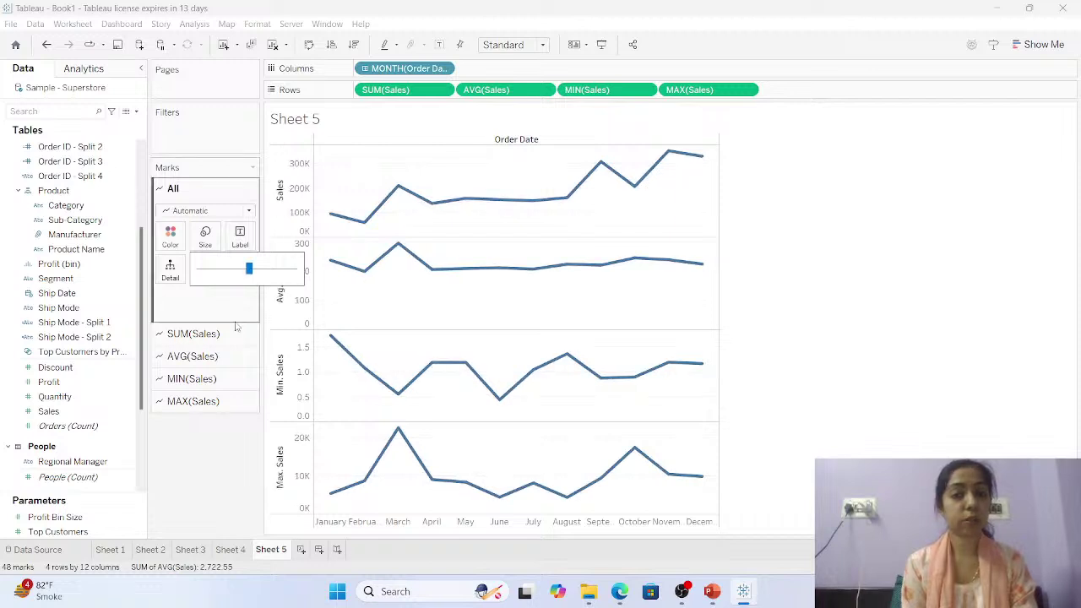
pyautogui.click(241, 237)
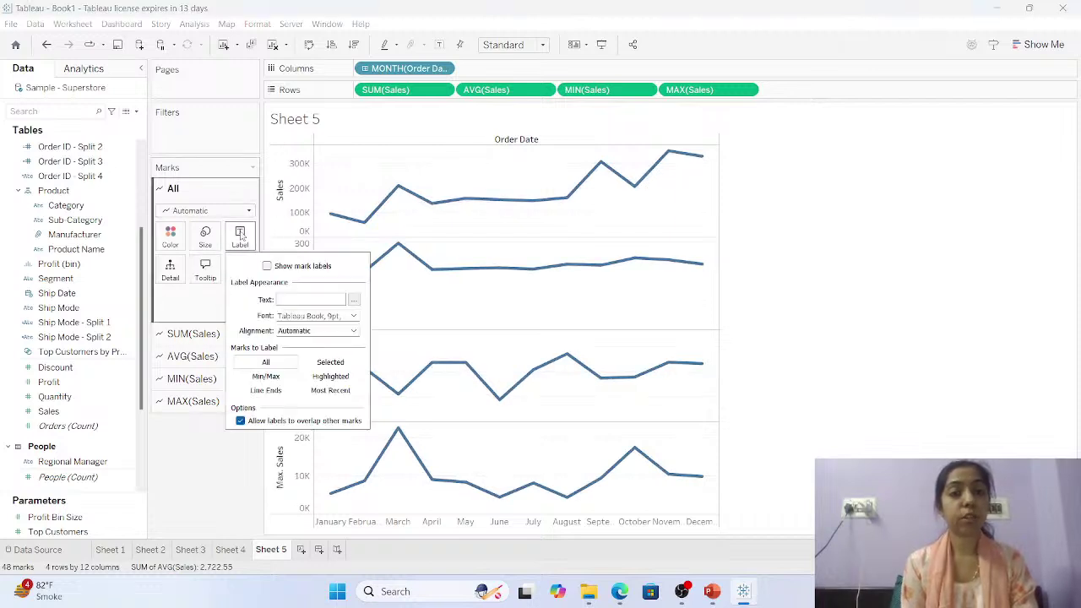
pyautogui.click(266, 266)
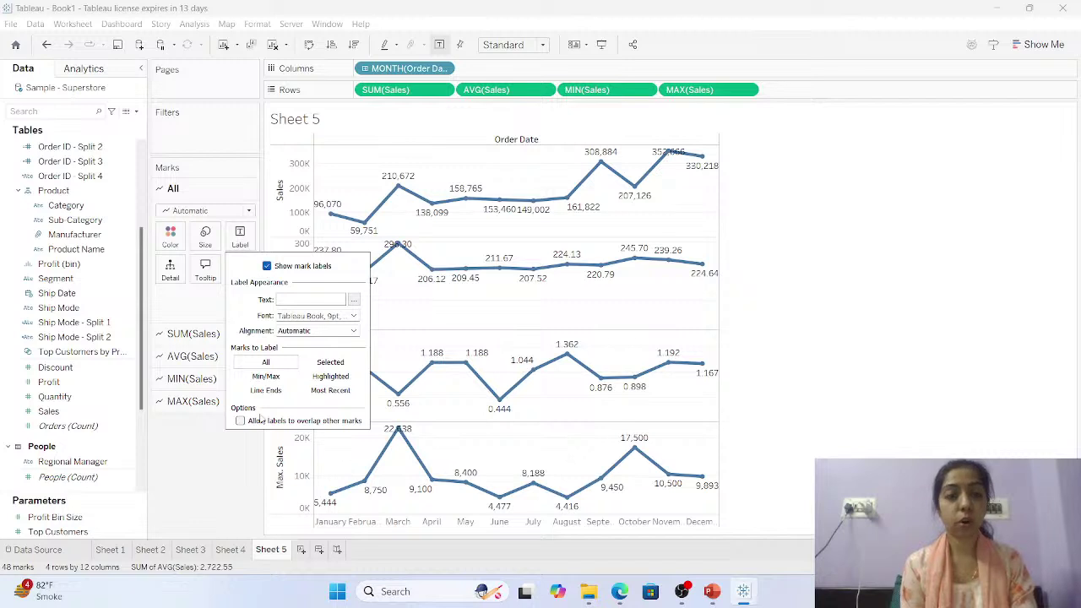
pyautogui.click(204, 499)
# Color only the SUM(Sales) line green.
pyautogui.click(215, 338)
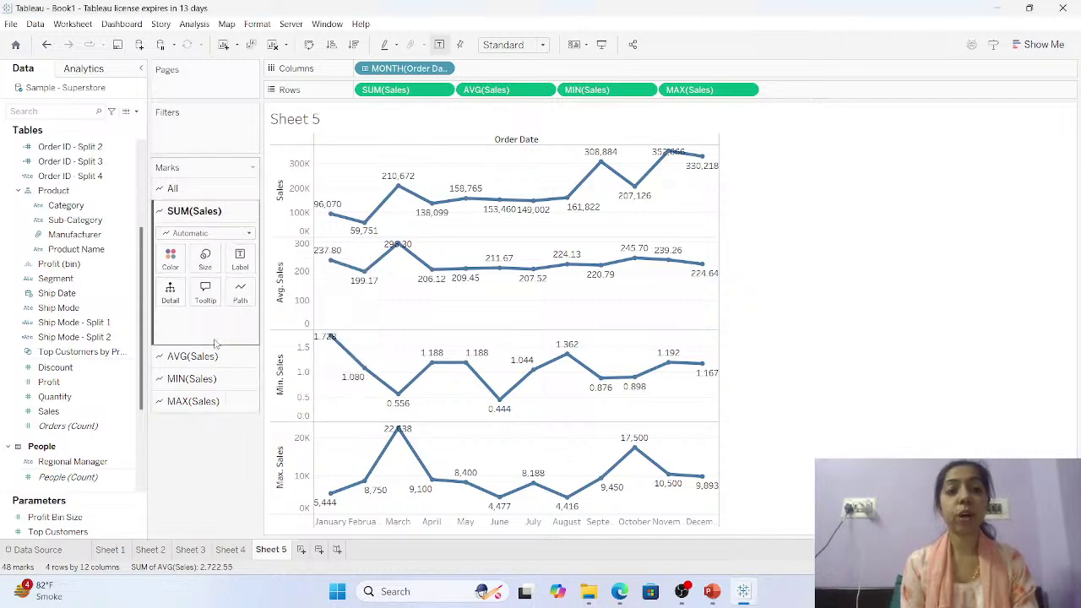
pyautogui.click(170, 258)
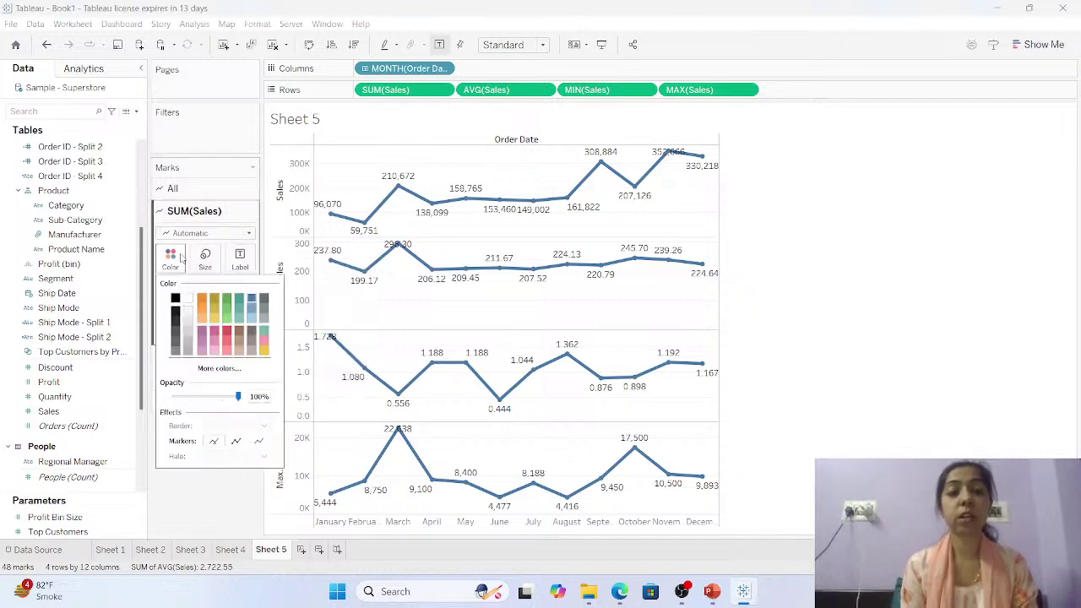
pyautogui.click(230, 306)
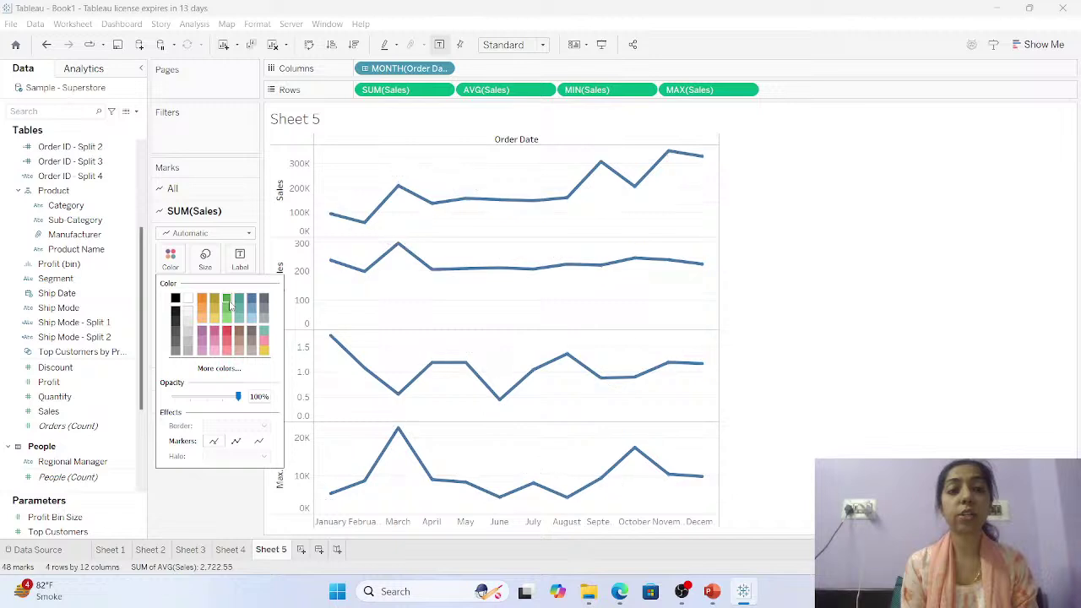
pyautogui.click(217, 470)
# Try teal on the AVG(Sales) line and settle on a brownish gray.
pyautogui.click(211, 357)
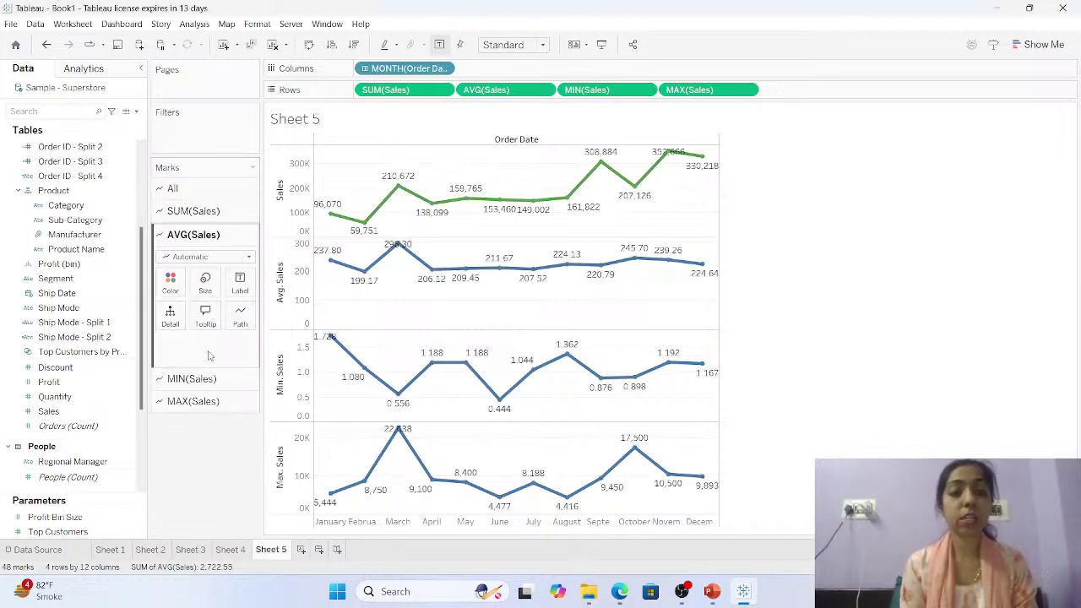
pyautogui.click(167, 287)
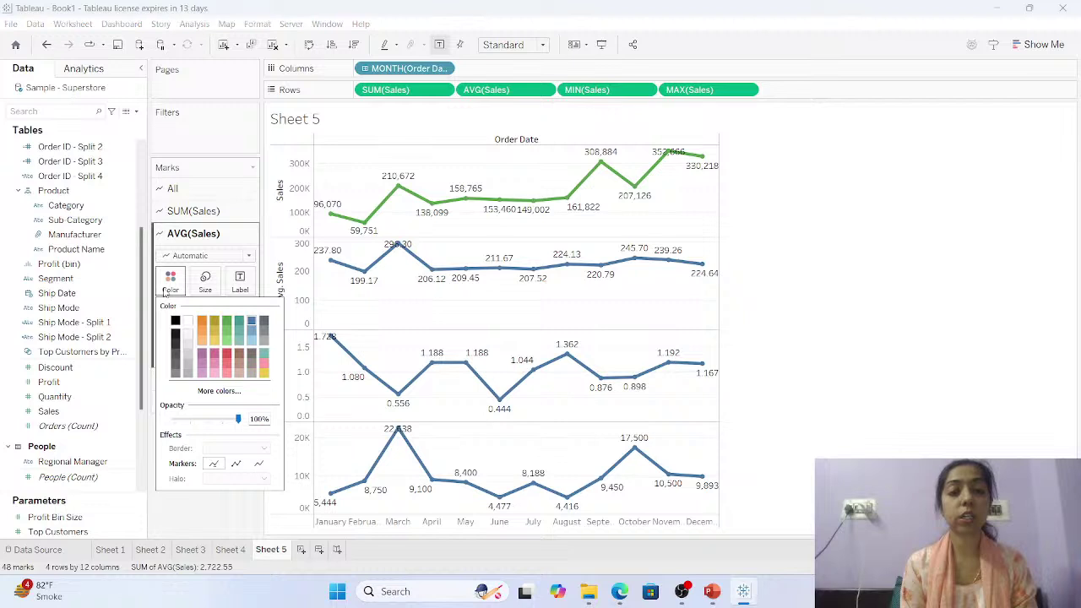
pyautogui.click(239, 331)
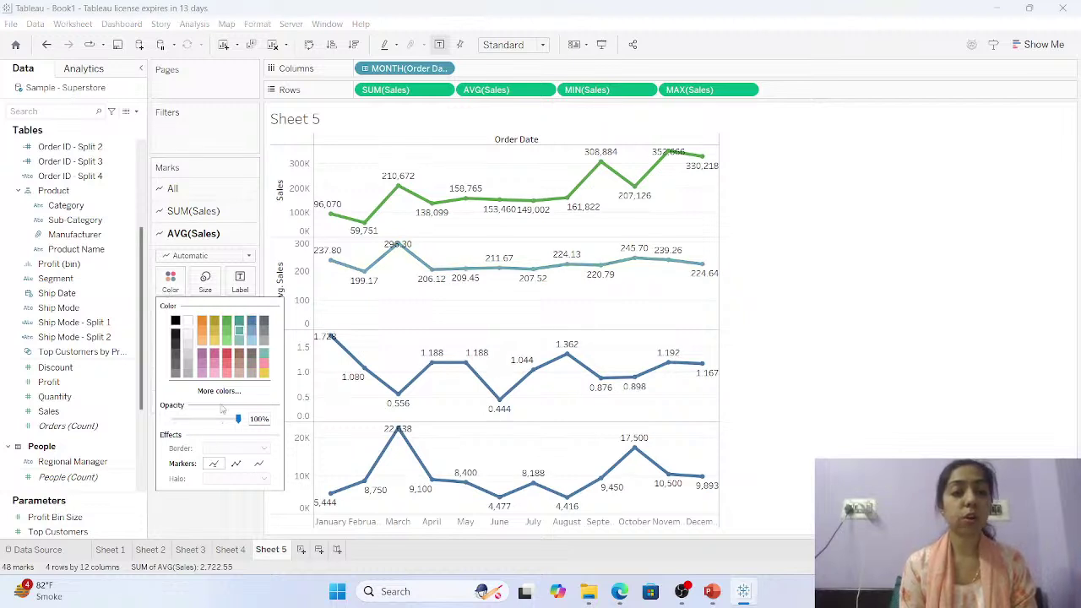
pyautogui.click(250, 353)
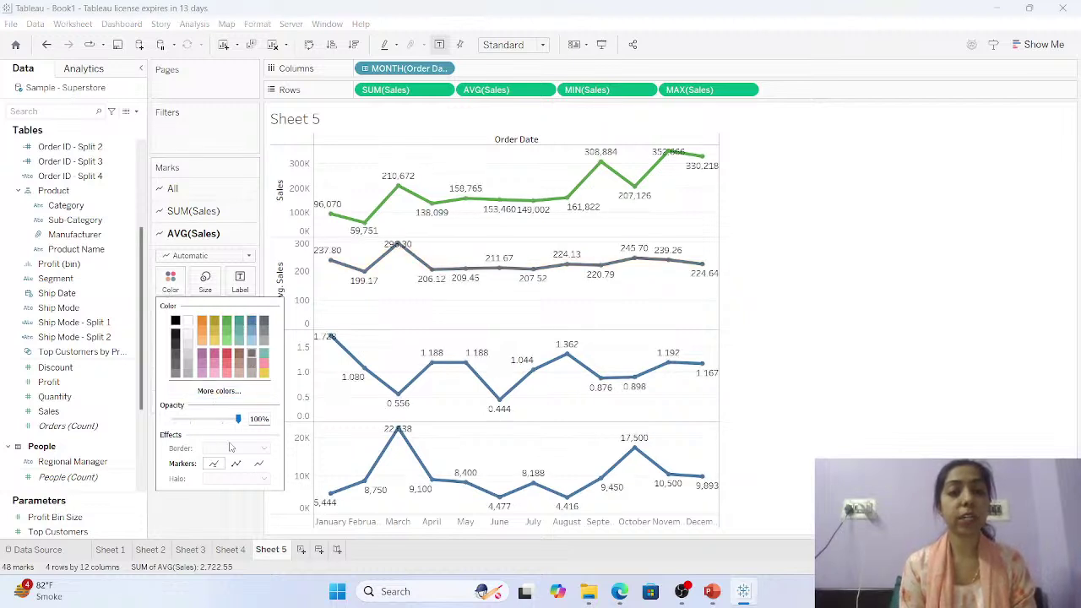
pyautogui.click(211, 516)
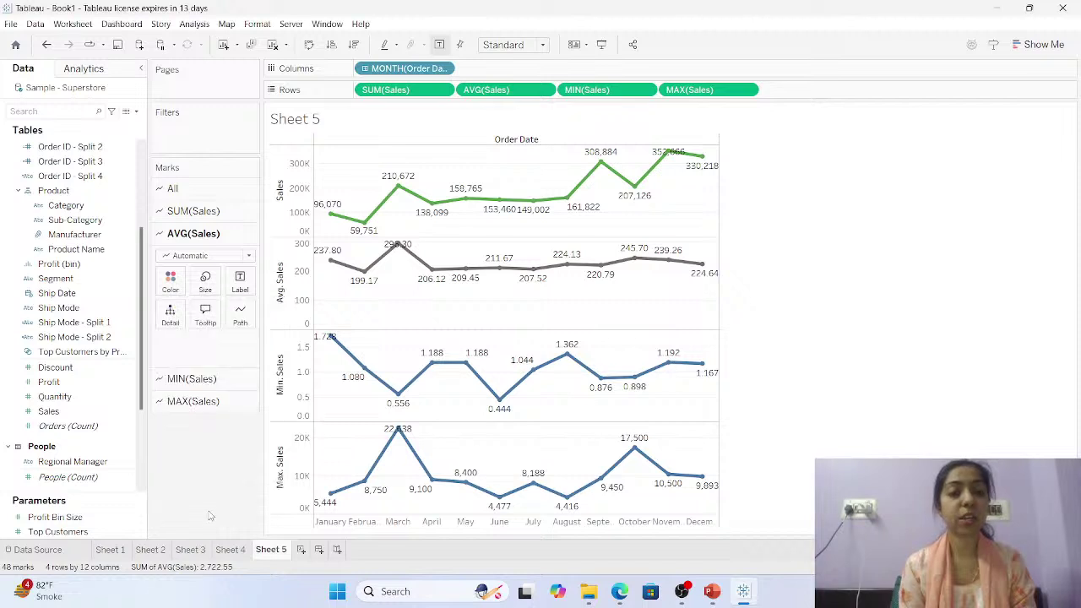
# Color only the MAX(Sales) line dark gray.
pyautogui.click(207, 407)
pyautogui.click(170, 325)
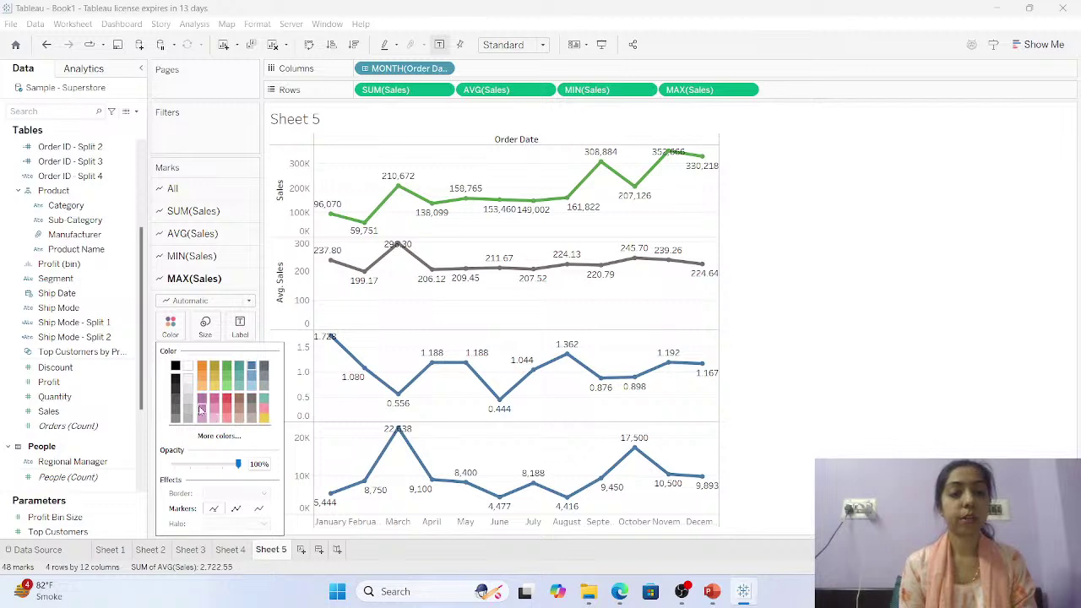
pyautogui.click(250, 276)
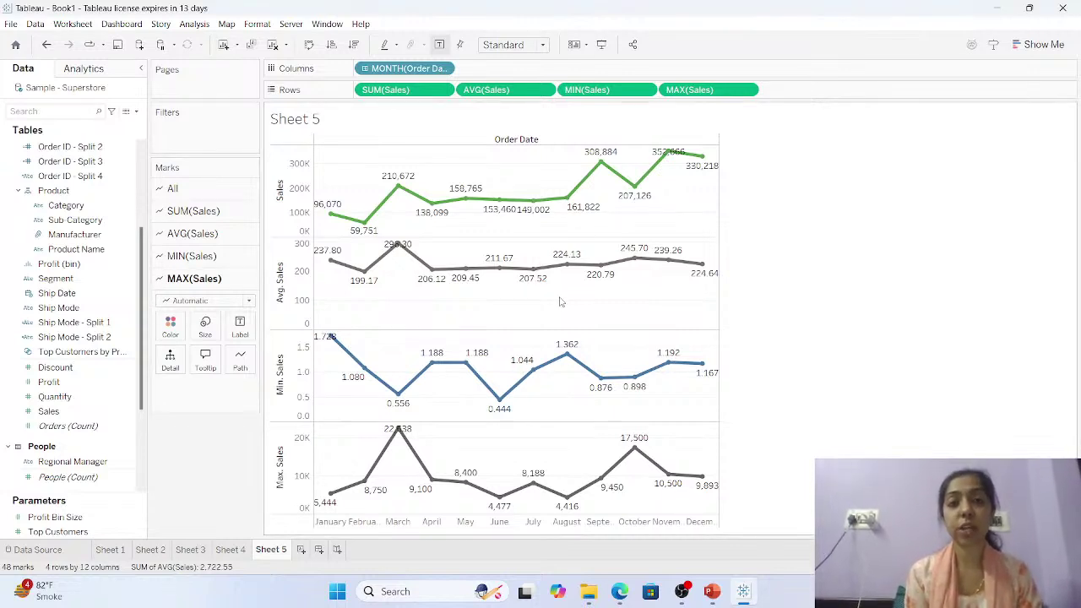
# Create a new blank worksheet after the four-measure chart and place Sub-Category on its Columns.
pyautogui.click(302, 550)
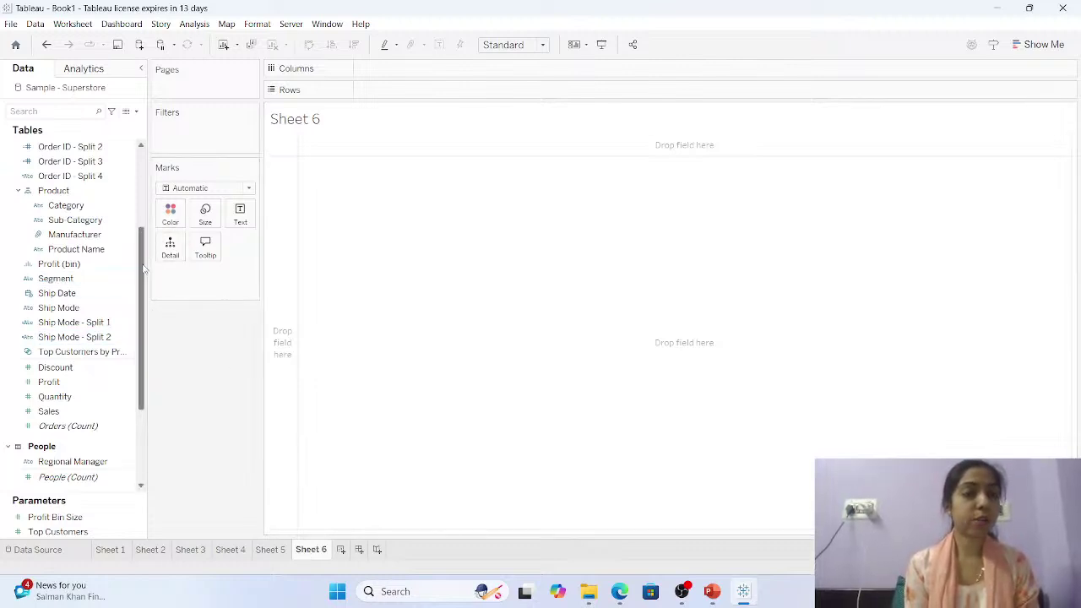
pyautogui.moveTo(143, 268); pyautogui.dragTo(143, 191)
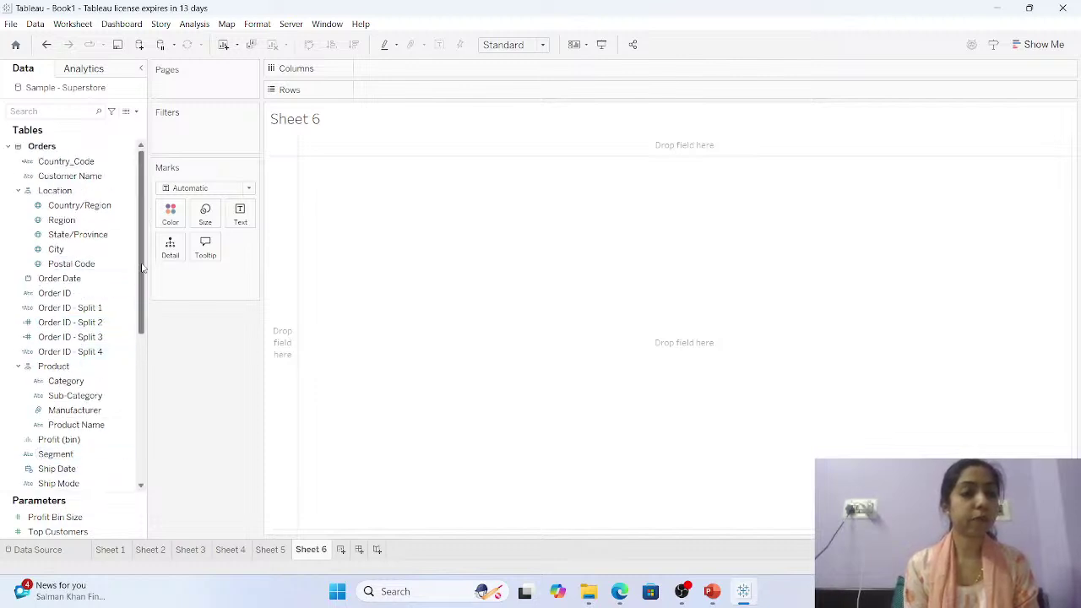
pyautogui.moveTo(142, 269); pyautogui.dragTo(135, 355)
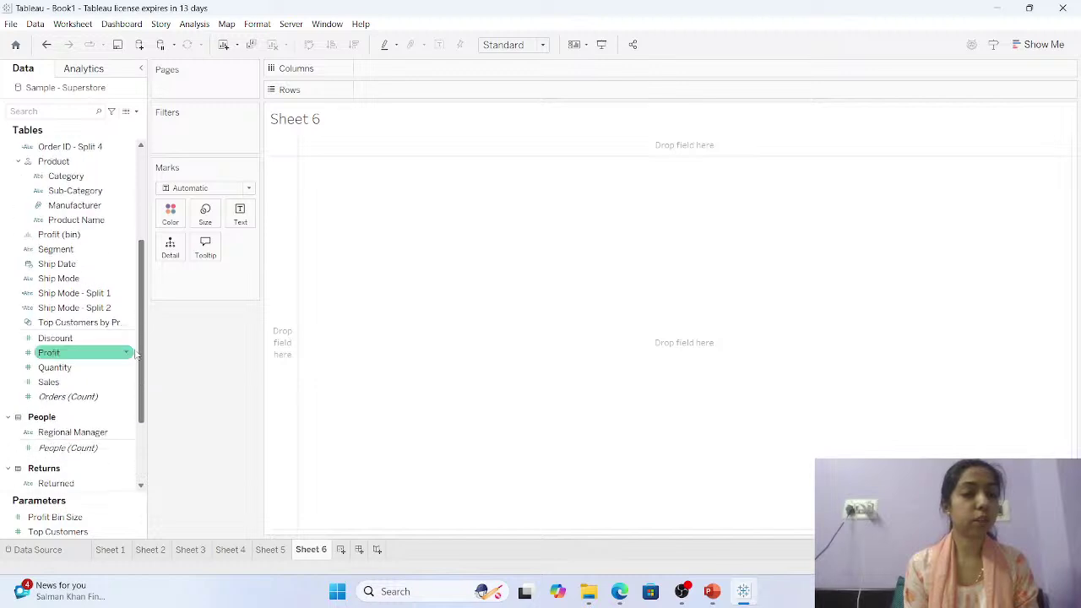
pyautogui.scroll(5, 135, 355)
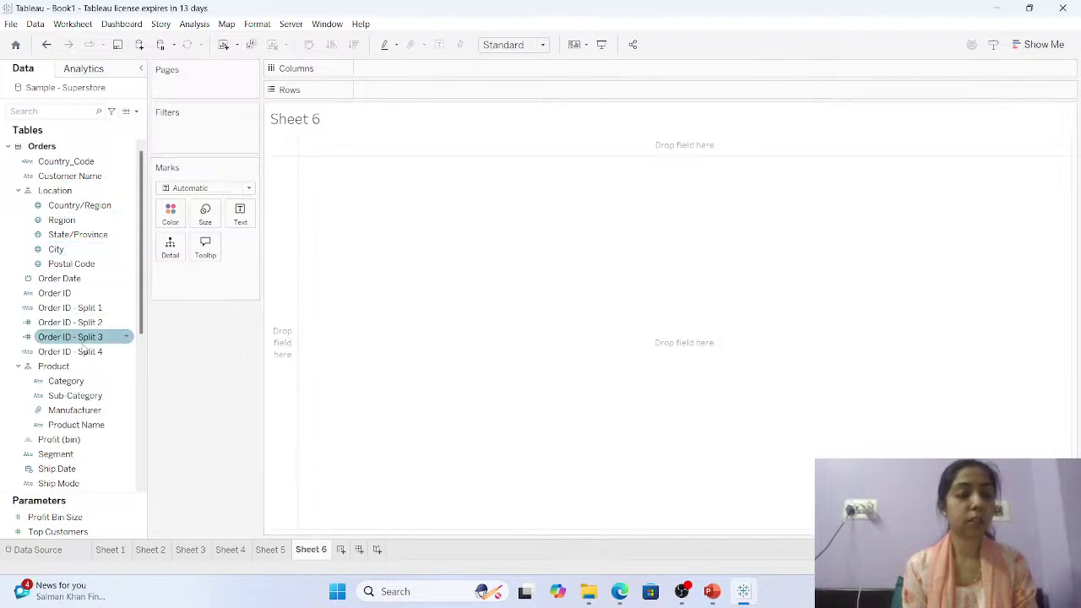
pyautogui.moveTo(76, 396); pyautogui.dragTo(403, 67)
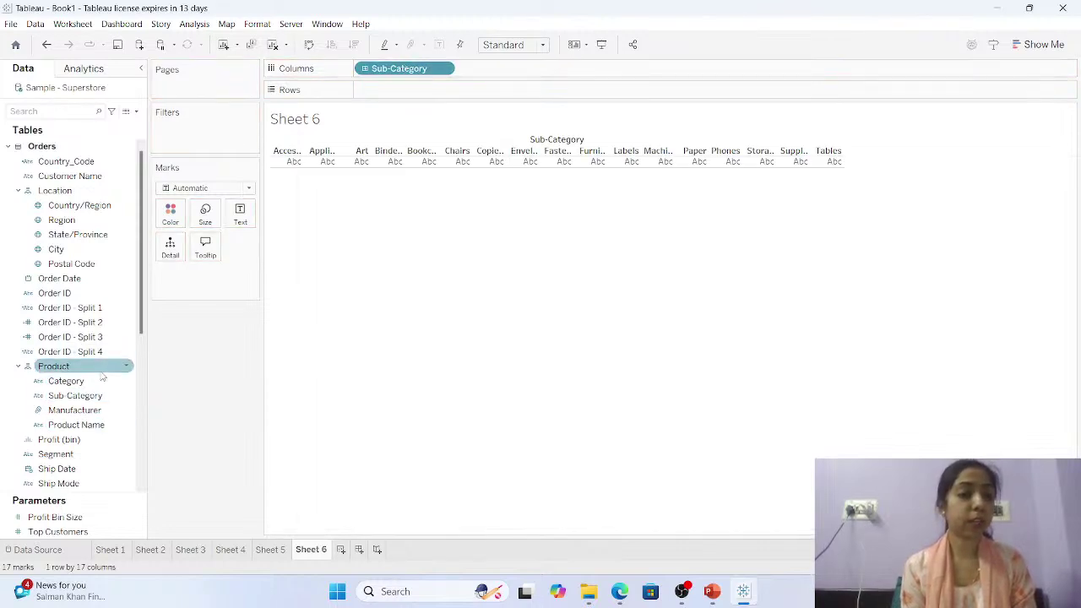
# Place Sales on Rows to chart sales by Sub-Category.
pyautogui.click(56, 453)
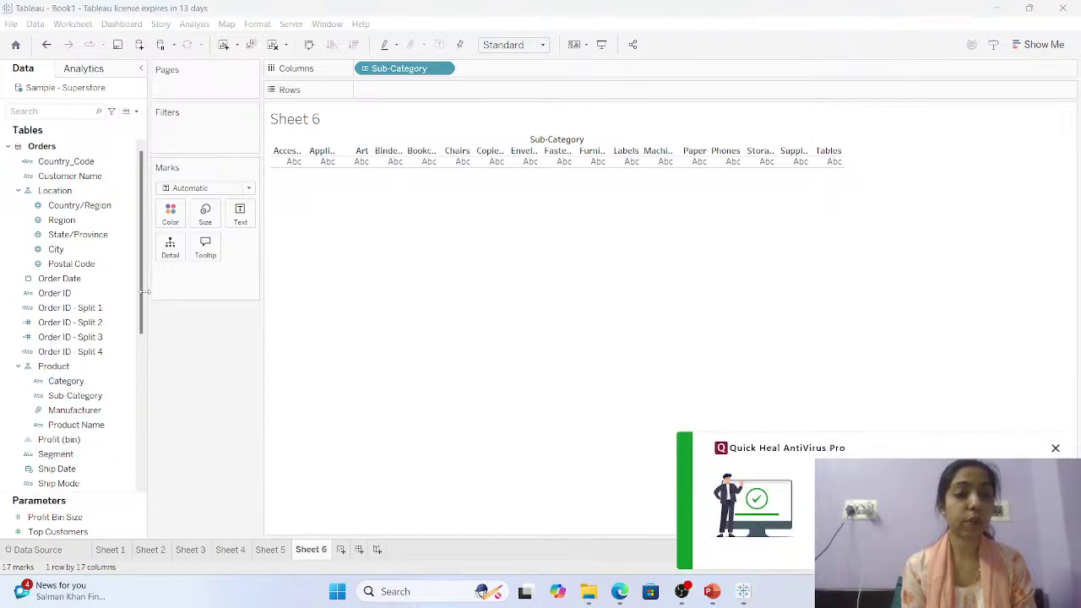
pyautogui.moveTo(139, 293); pyautogui.dragTo(142, 357)
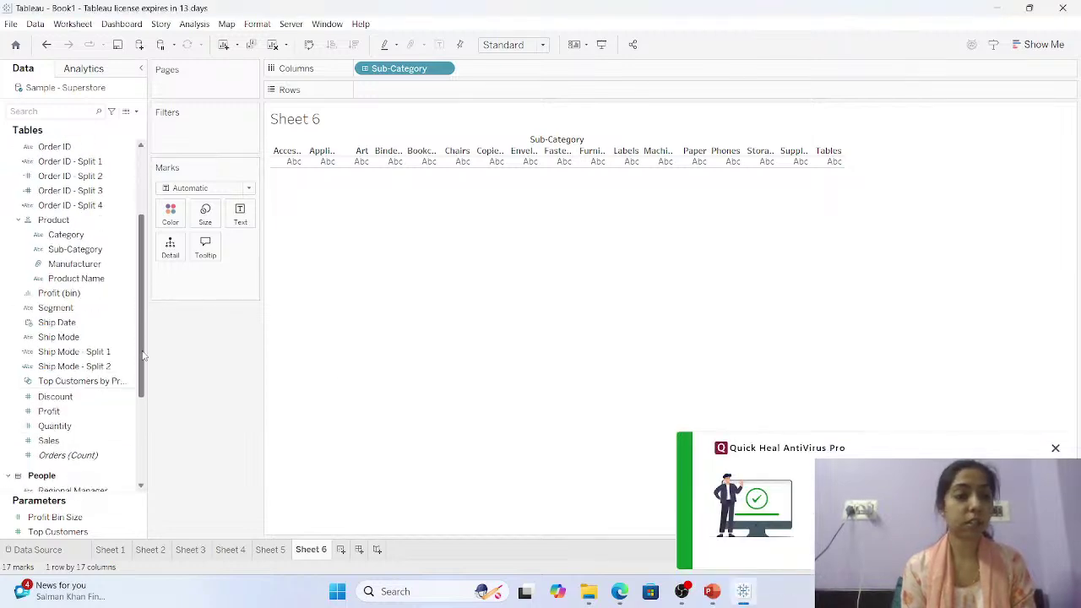
pyautogui.moveTo(49, 440); pyautogui.dragTo(394, 91)
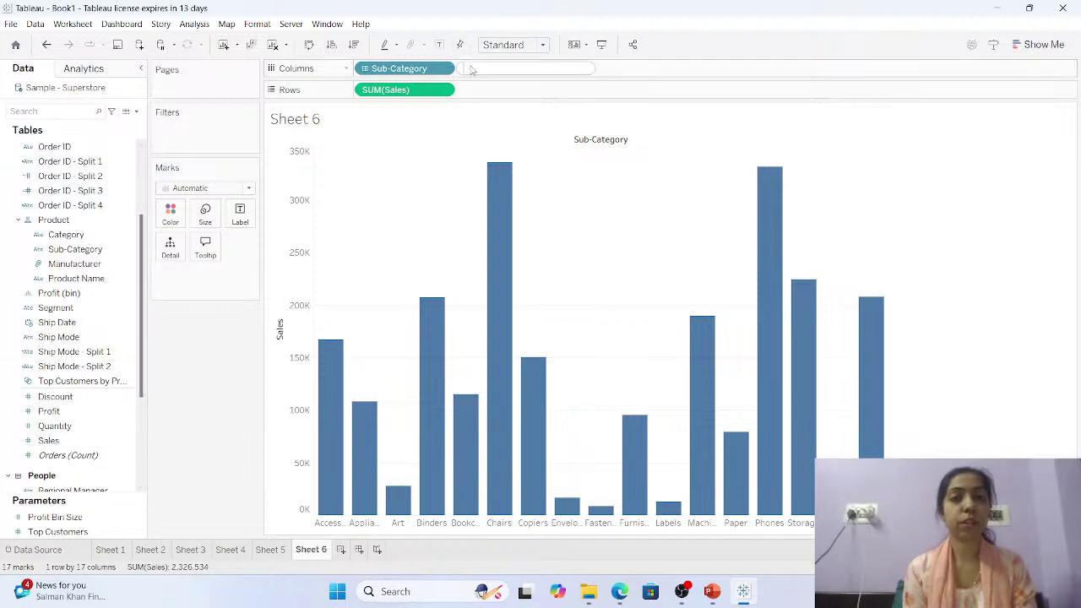
# Add an ad-hoc MONTH([Order Date]) calculation to Columns after Sub-Category.
pyautogui.write('MONTH(')
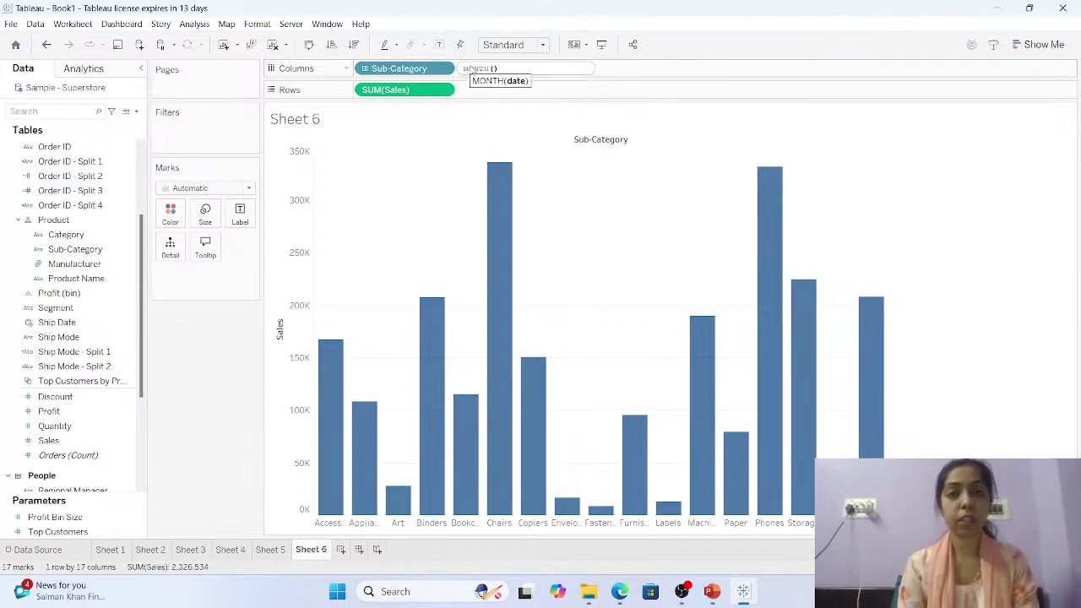
pyautogui.write('[Ord')
pyautogui.press('Return')
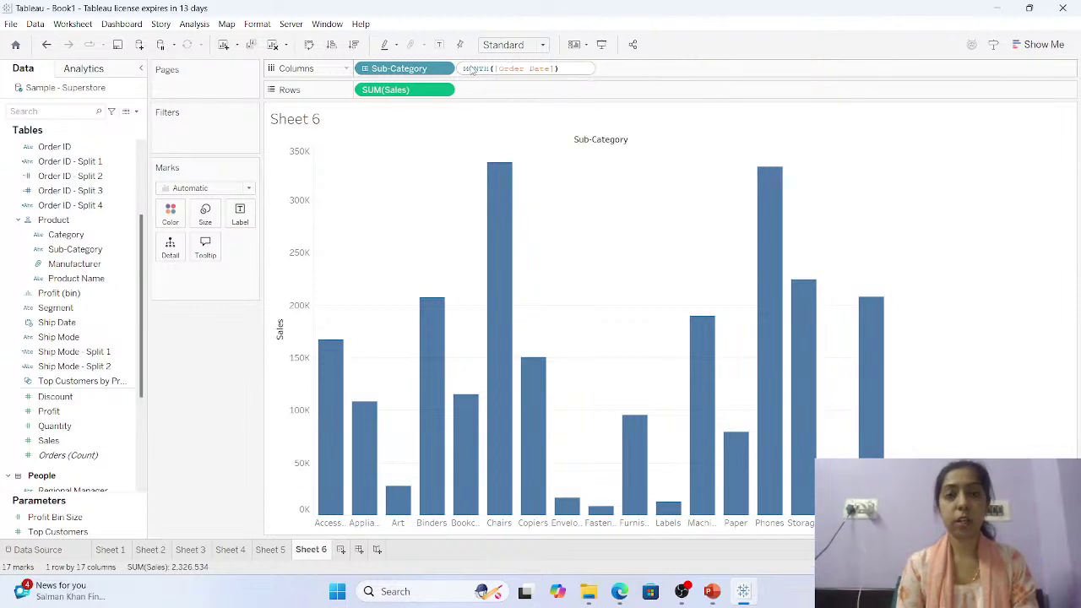
pyautogui.press('Return')
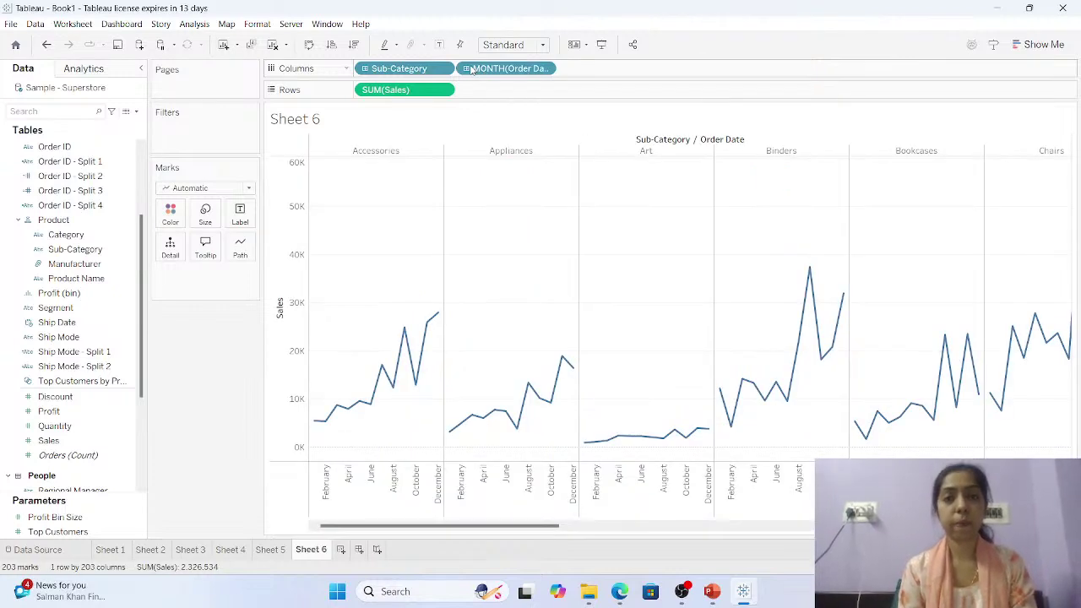
# Try the Square mark type on the monthly Sub-Category sales chart and restore the Automatic mark type.
pyautogui.click(232, 189)
pyautogui.press('Escape')
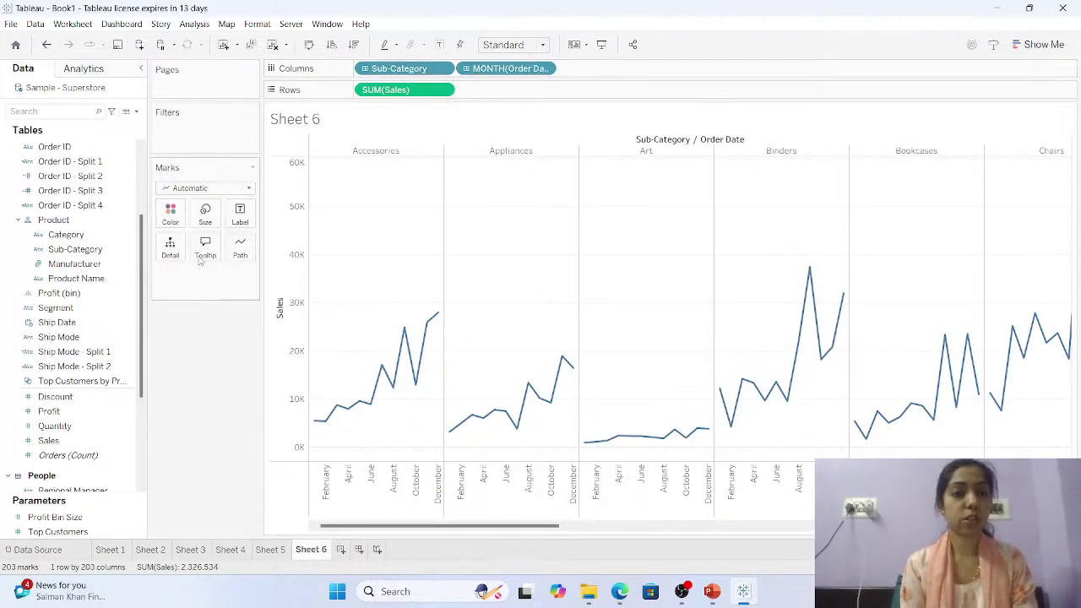
pyautogui.click(230, 193)
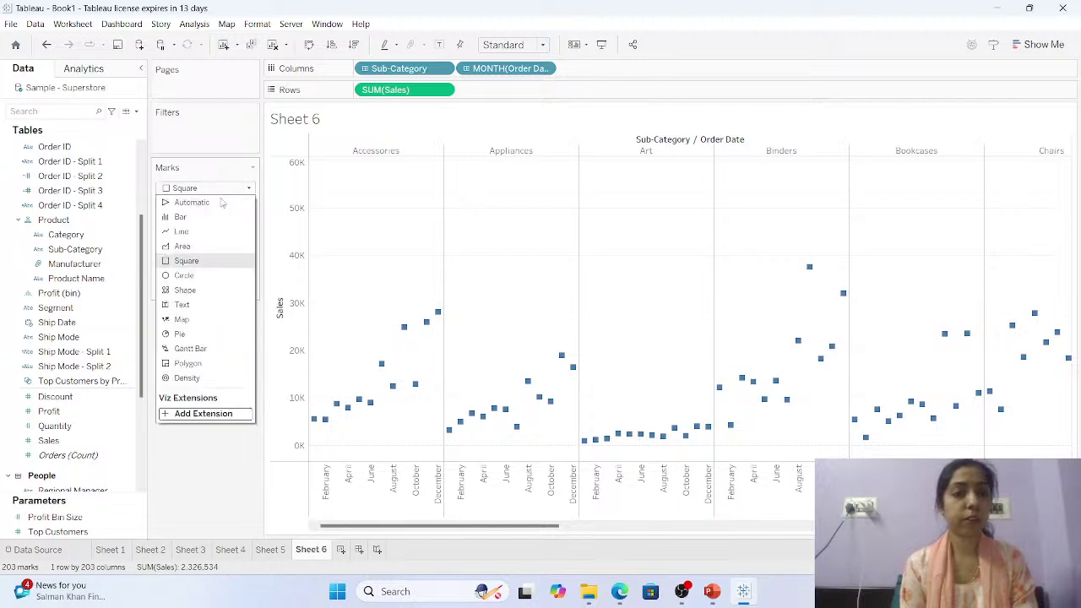
pyautogui.click(193, 203)
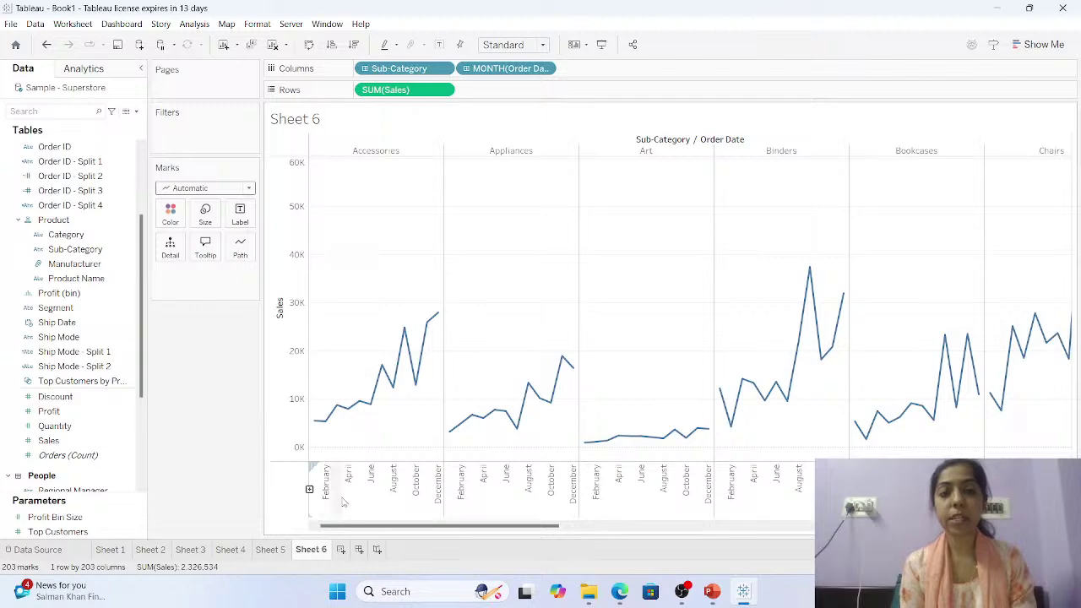
# Switch to OBS, hide the Video Capture Device source, and return to the Tableau workbook.
pyautogui.moveTo(410, 525); pyautogui.dragTo(340, 549)
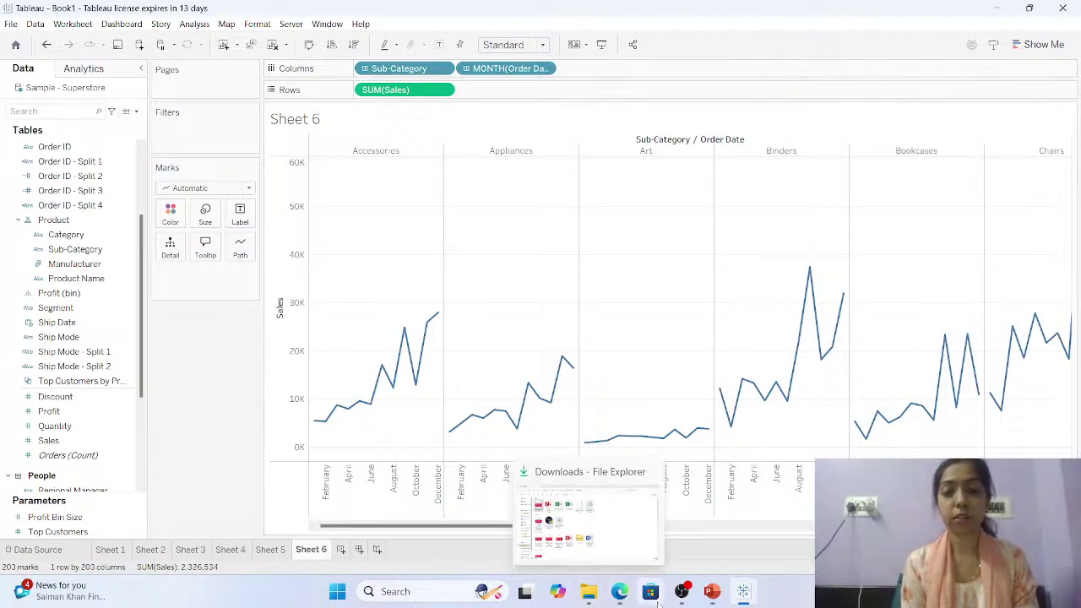
pyautogui.moveTo(681, 596)
pyautogui.click(679, 518)
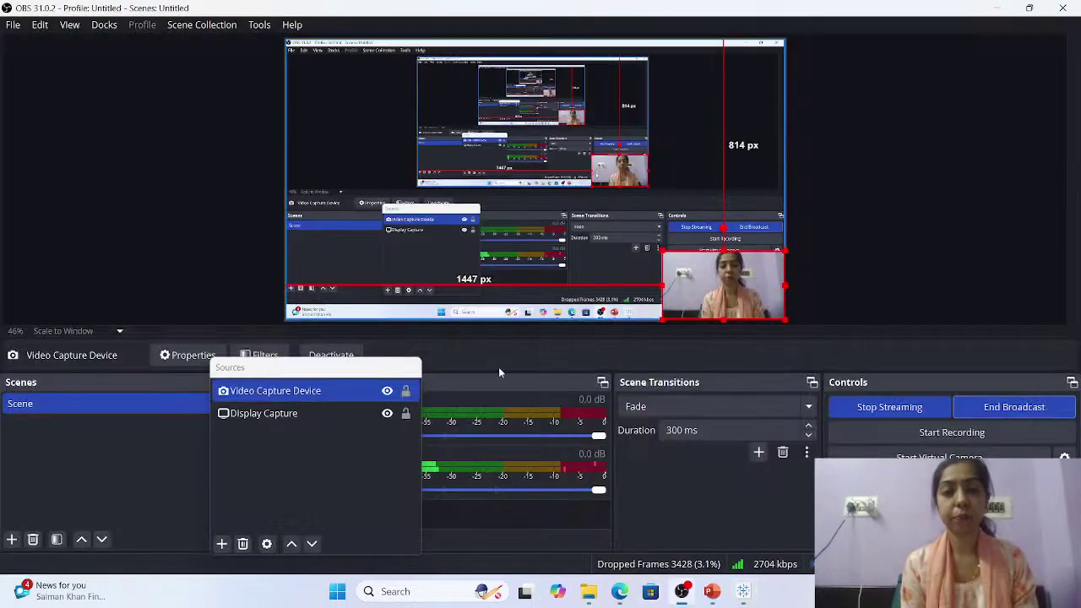
pyautogui.click(387, 391)
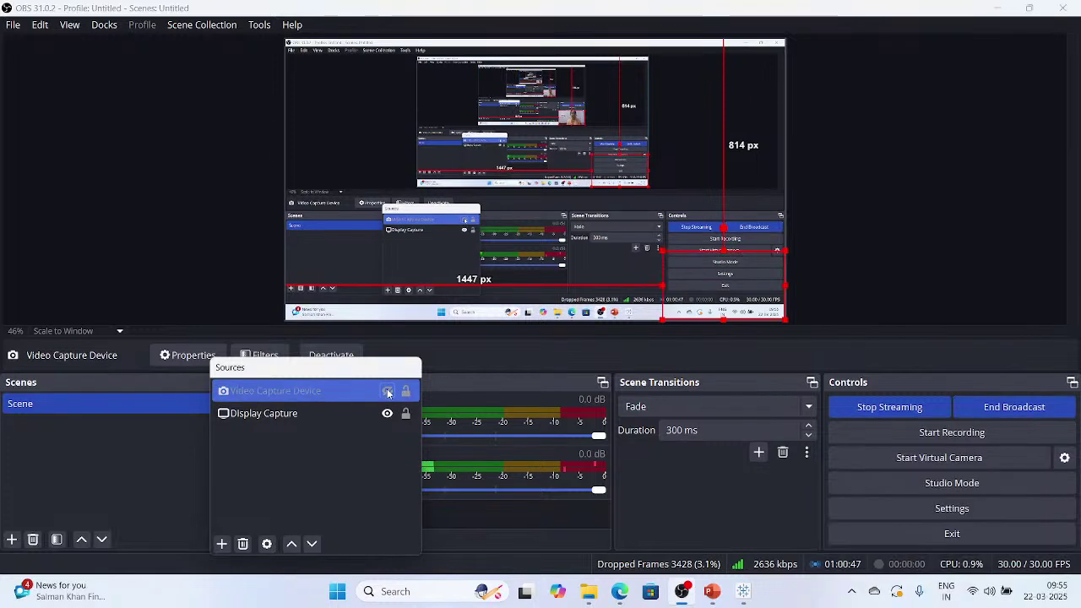
pyautogui.click(380, 413)
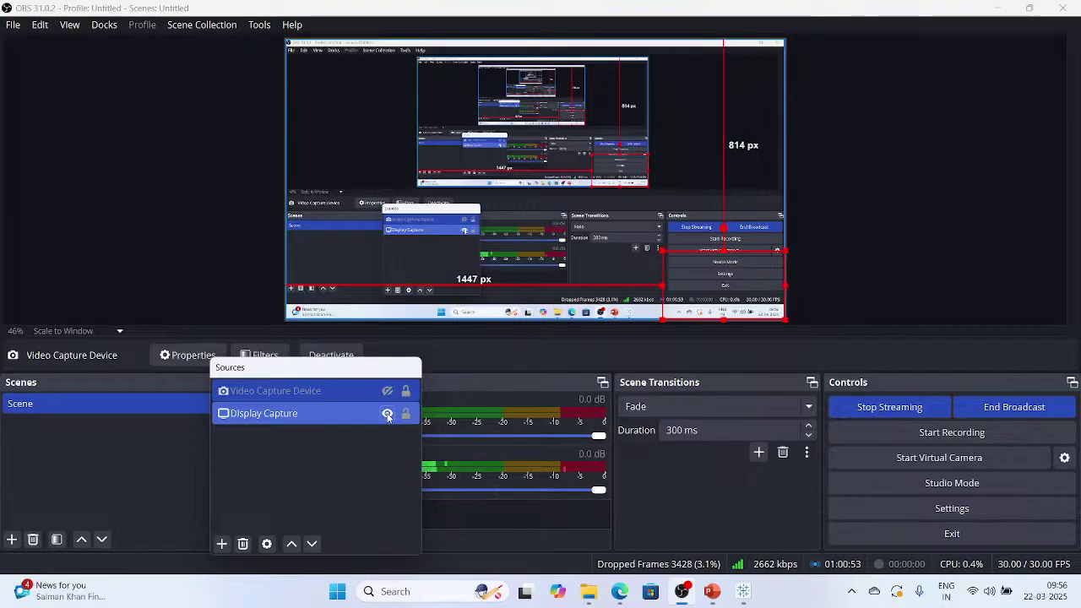
pyautogui.press('Up')
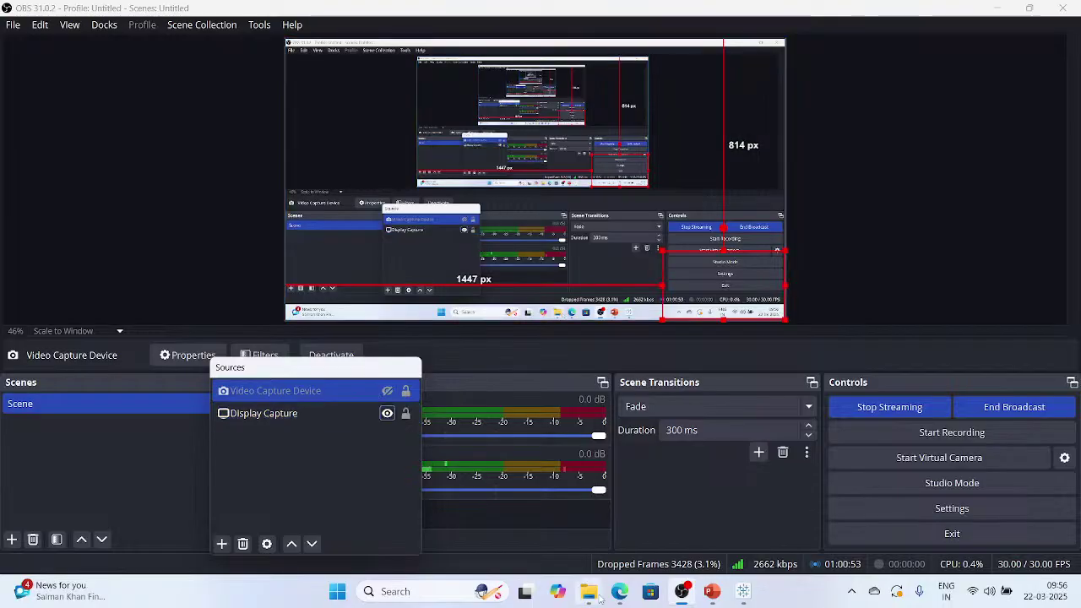
pyautogui.click(712, 591)
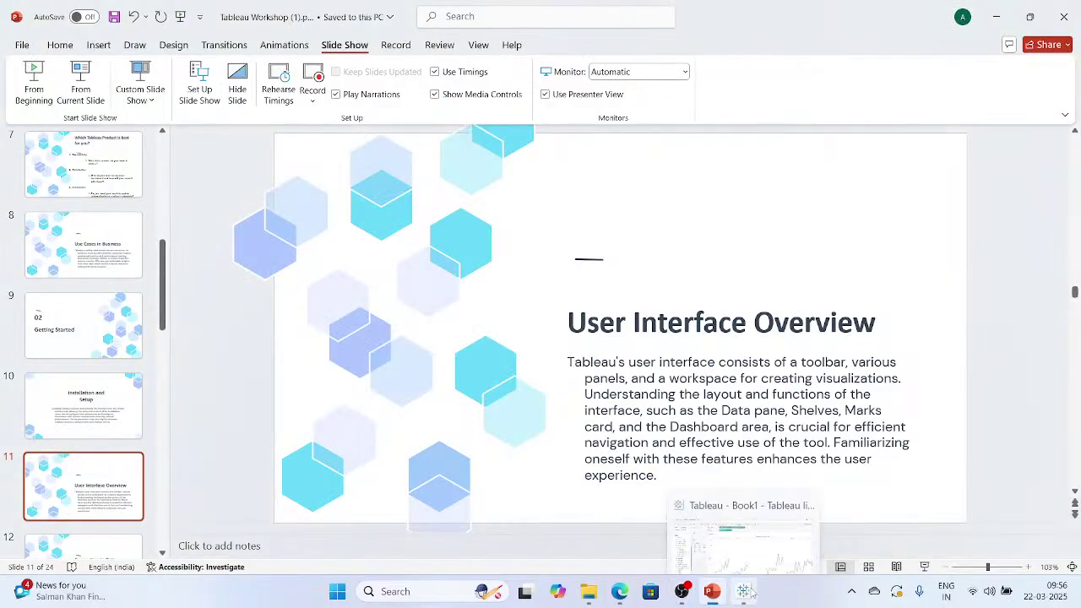
pyautogui.click(745, 592)
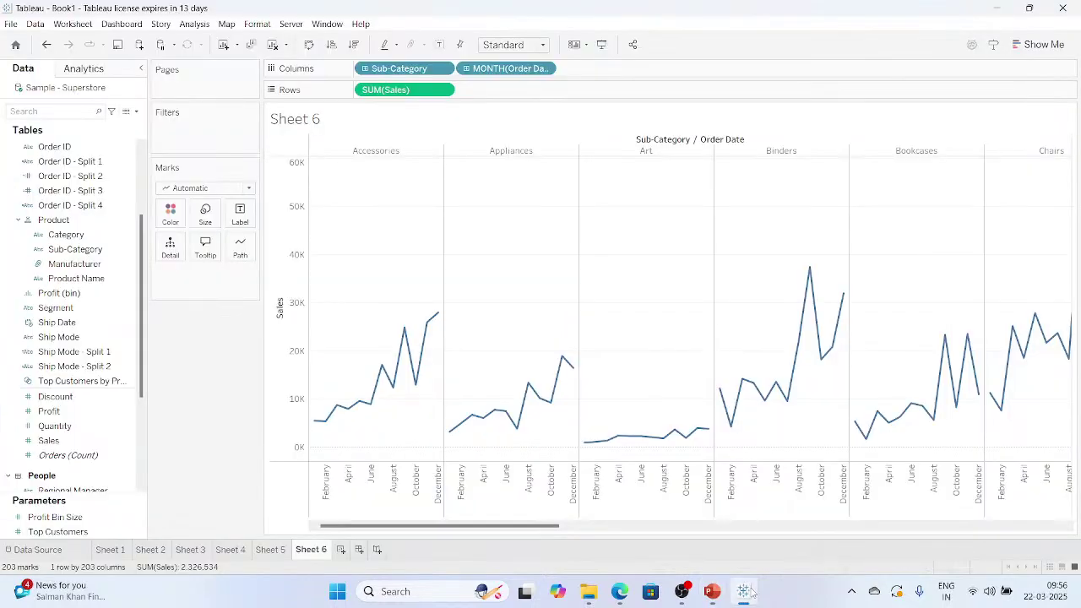
pyautogui.moveTo(749, 592)
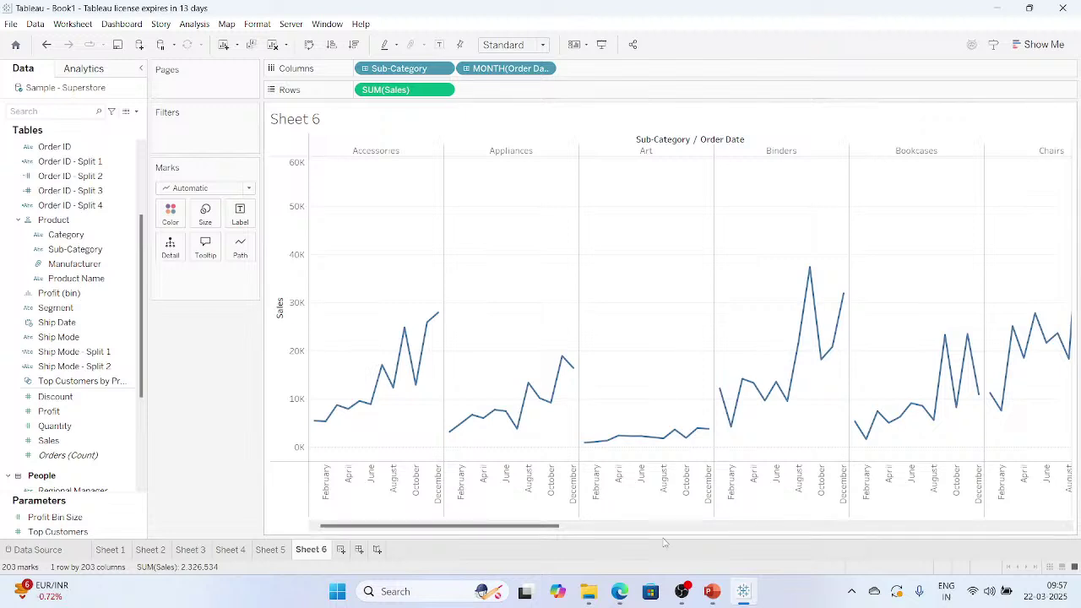
# Switch to OBS, make the Video Capture Device source visible again, and go back to Tableau.
pyautogui.click(682, 591)
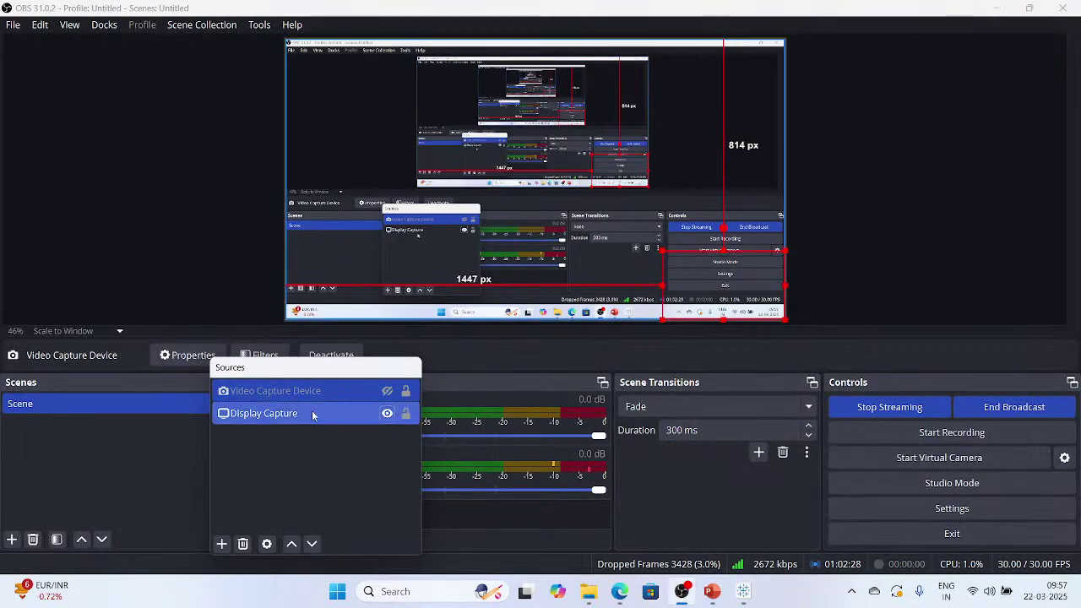
pyautogui.click(387, 390)
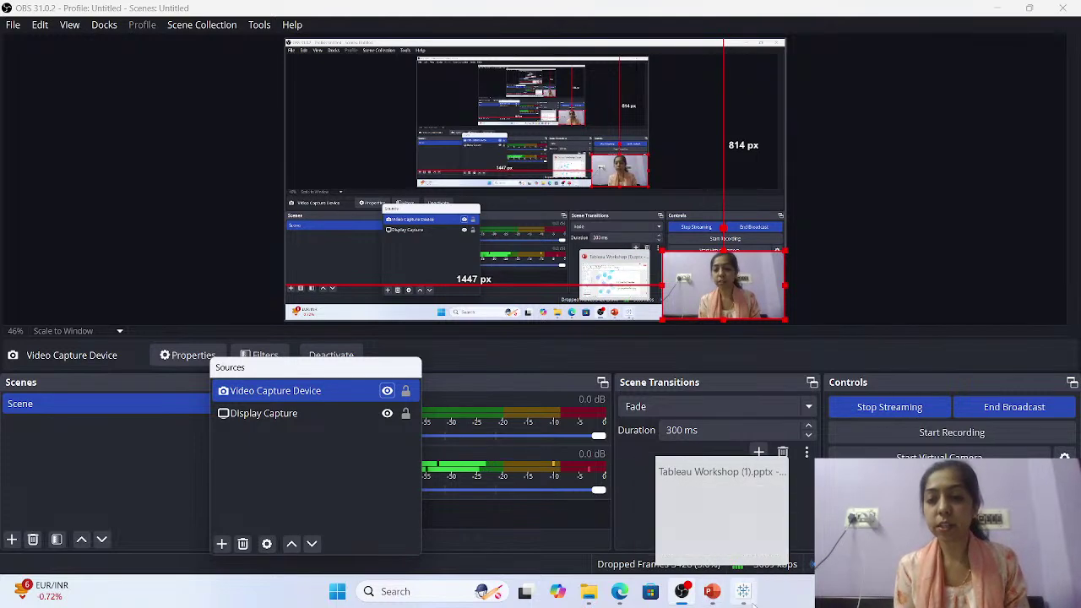
pyautogui.click(744, 591)
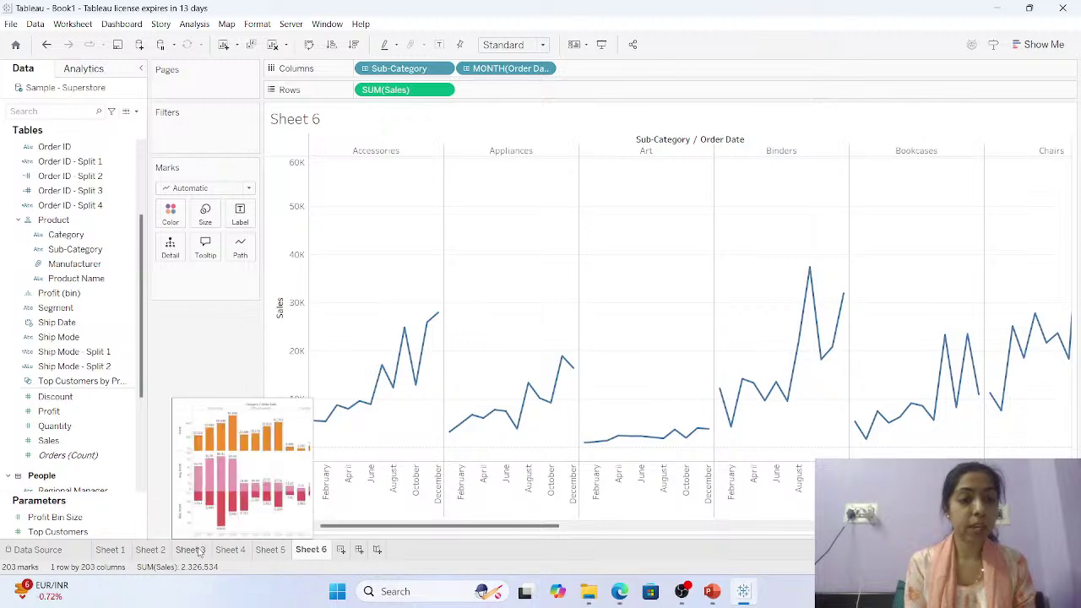
# Look at Sheet 4, return to Sheet 6, and turn on mark labels for the Sub-Category line chart.
pyautogui.click(225, 551)
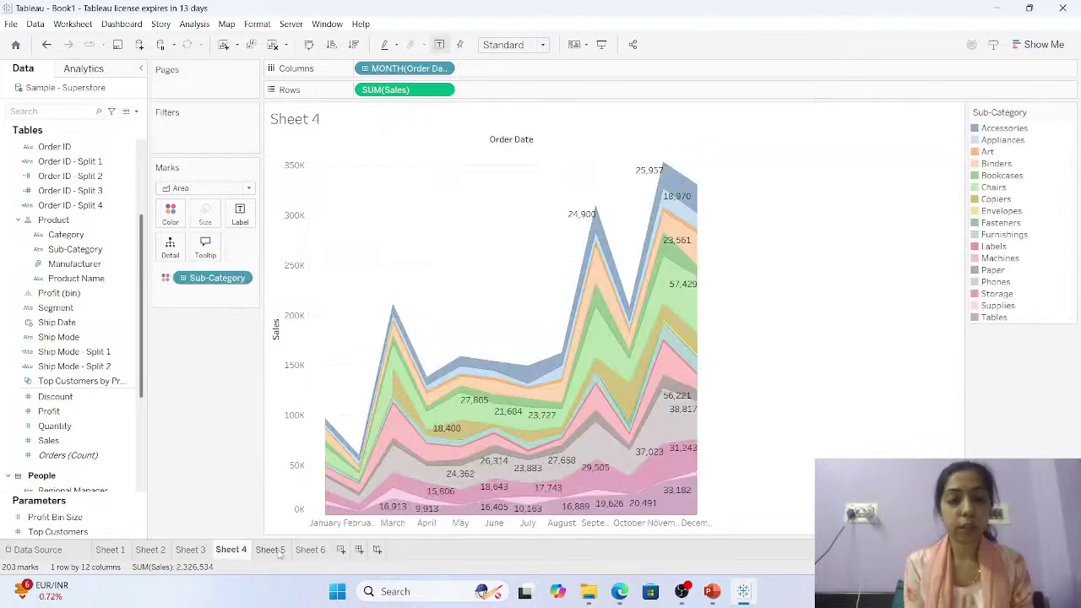
pyautogui.click(311, 550)
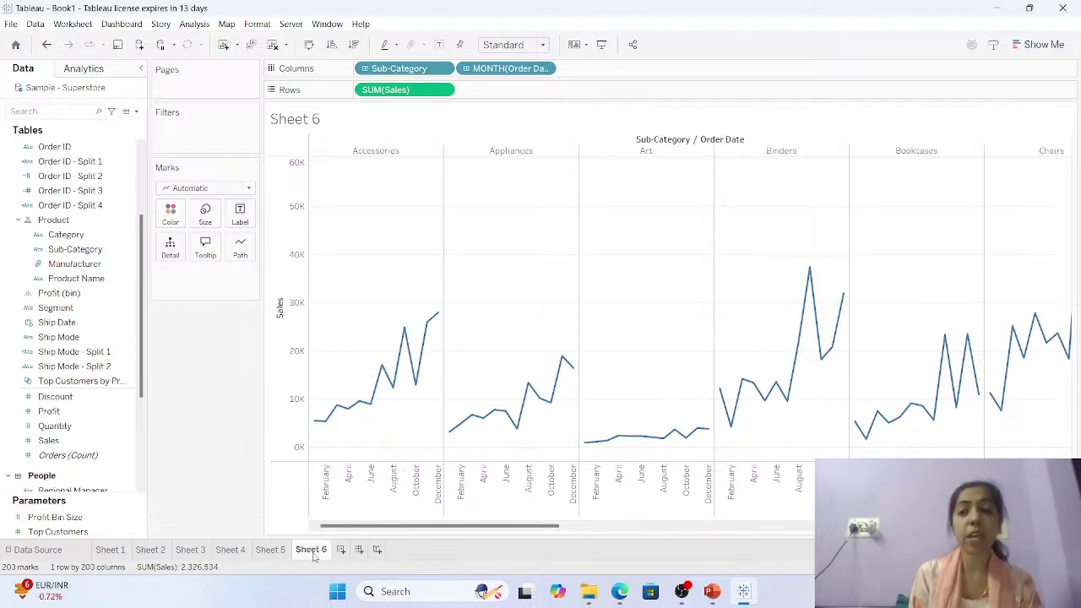
pyautogui.click(243, 221)
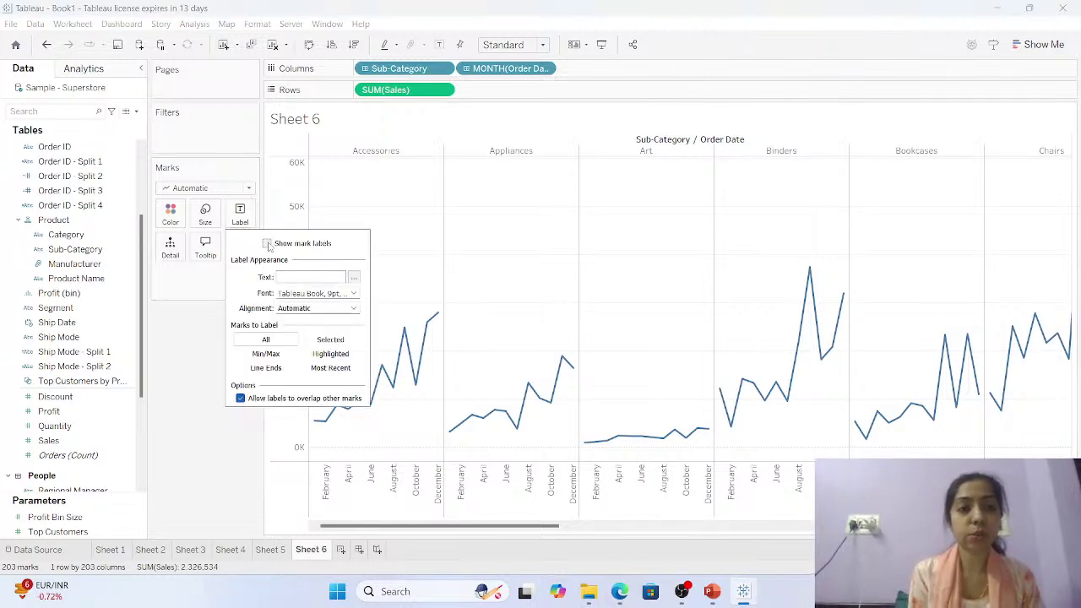
pyautogui.click(266, 243)
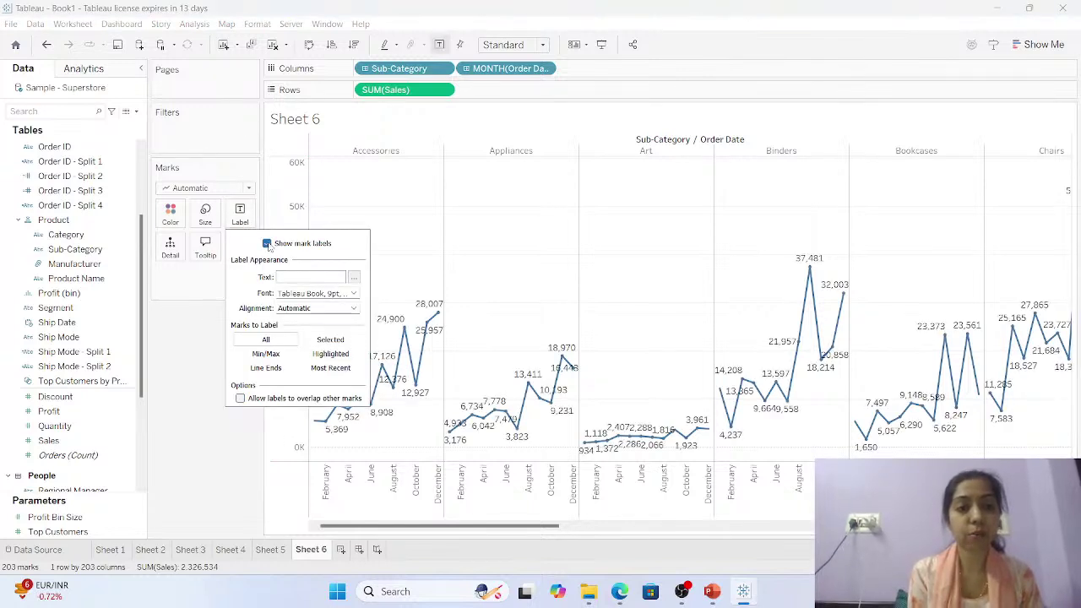
pyautogui.click(531, 307)
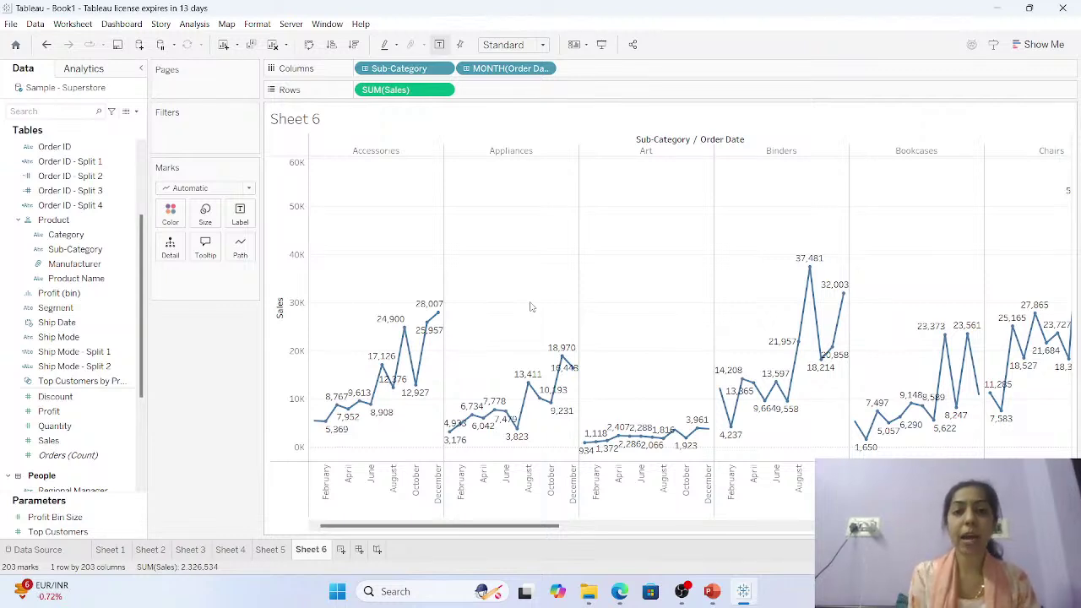
# Remove SUM(Sales) from Rows and move Sub-Category from Columns to Rows, leaving MONTH(Order Date) on Columns.
pyautogui.click(443, 90)
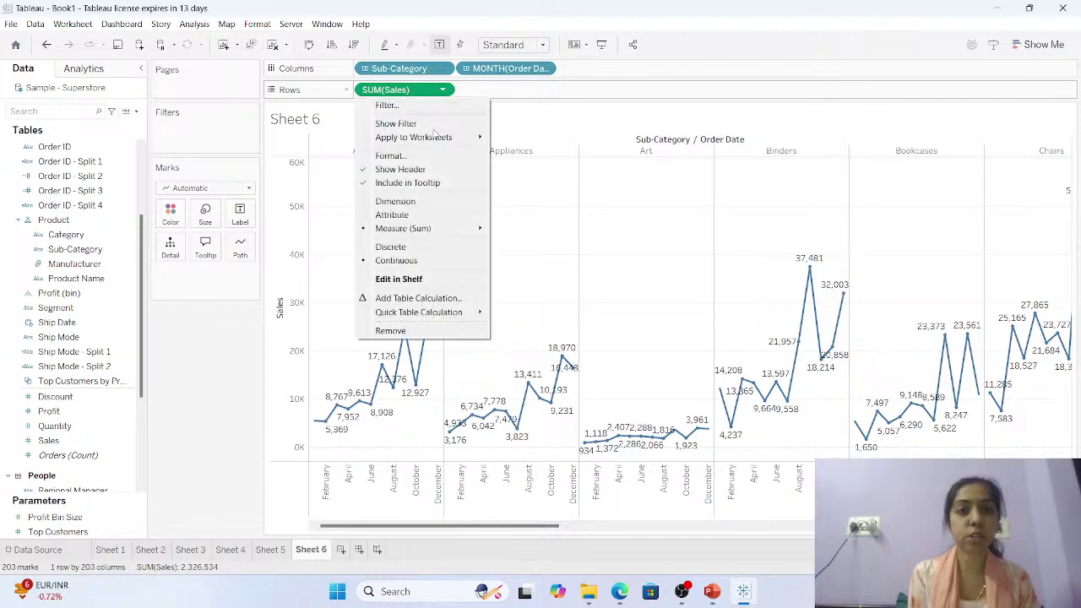
pyautogui.click(407, 331)
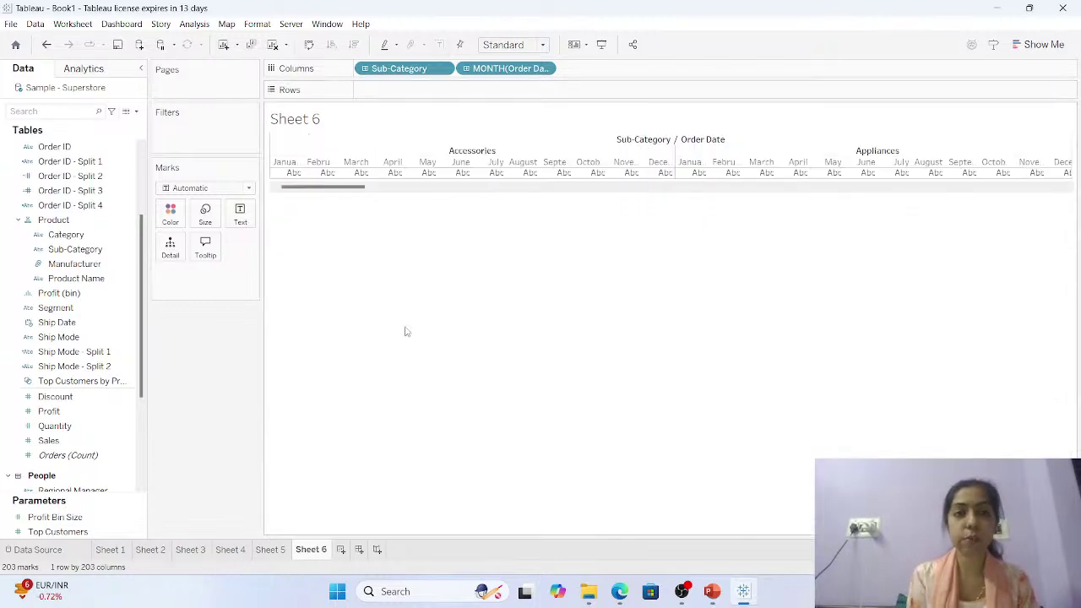
pyautogui.moveTo(402, 71); pyautogui.dragTo(400, 89)
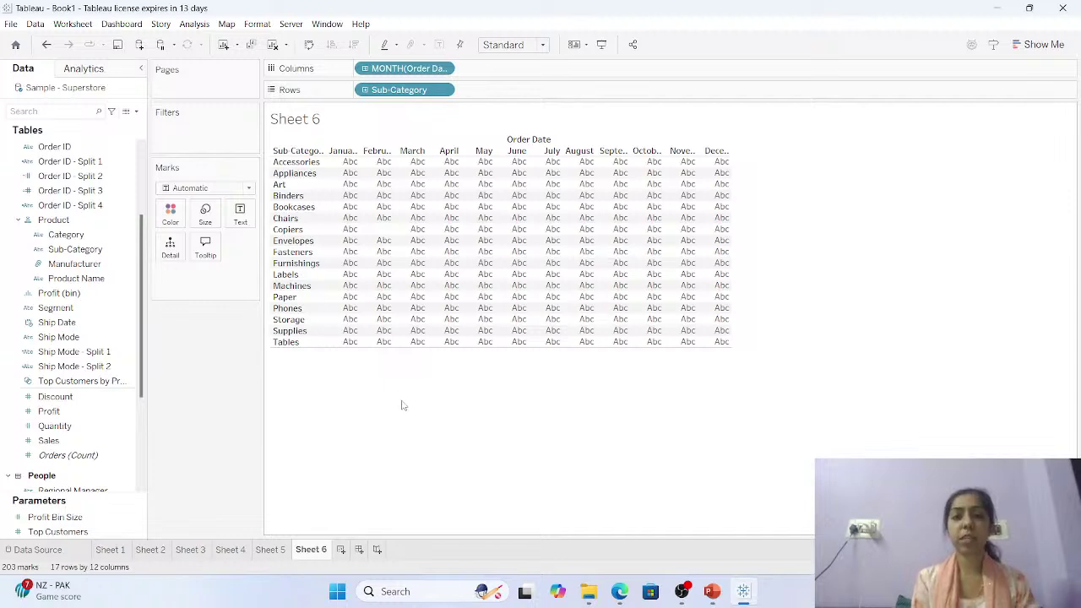
# Create an ad-hoc SUM([Sales]) calculation on the Marks card.
pyautogui.doubleClick(191, 285)
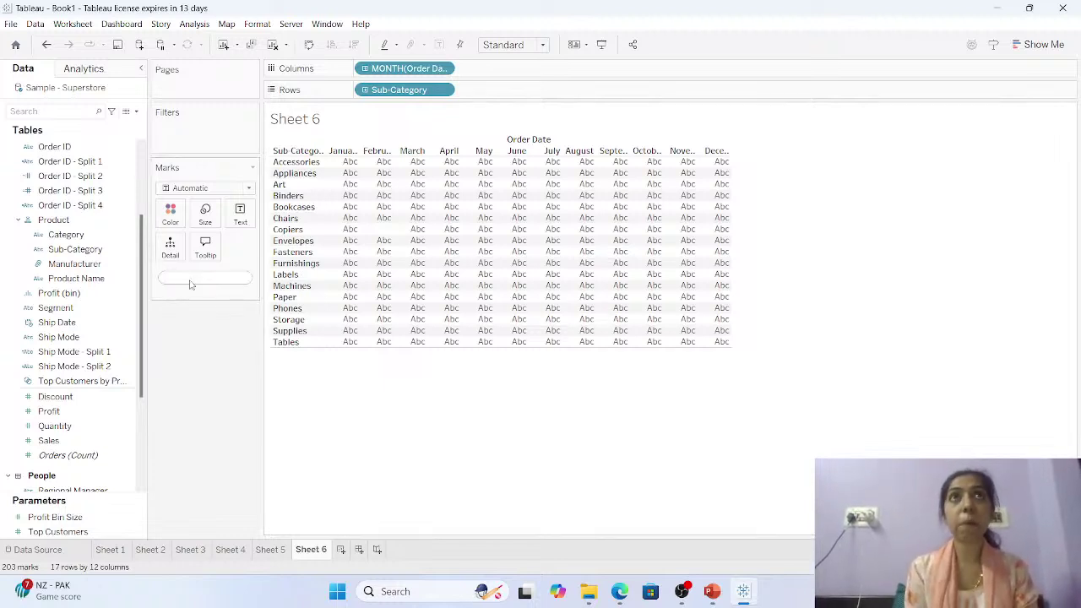
pyautogui.write('sum')
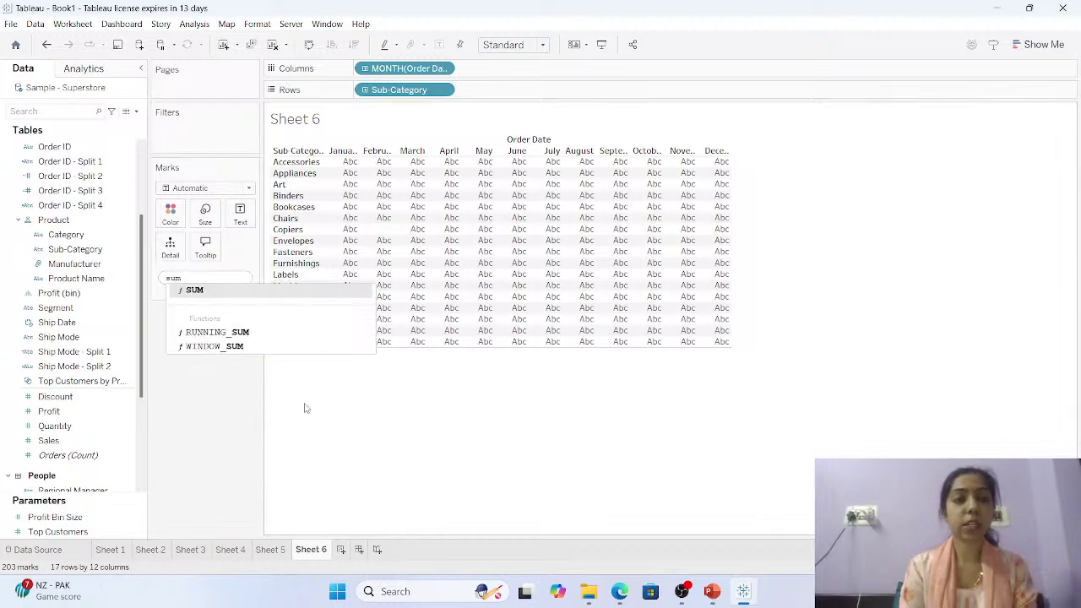
pyautogui.press('Return')
pyautogui.write('sal')
pyautogui.press('Return')
pyautogui.write(')')
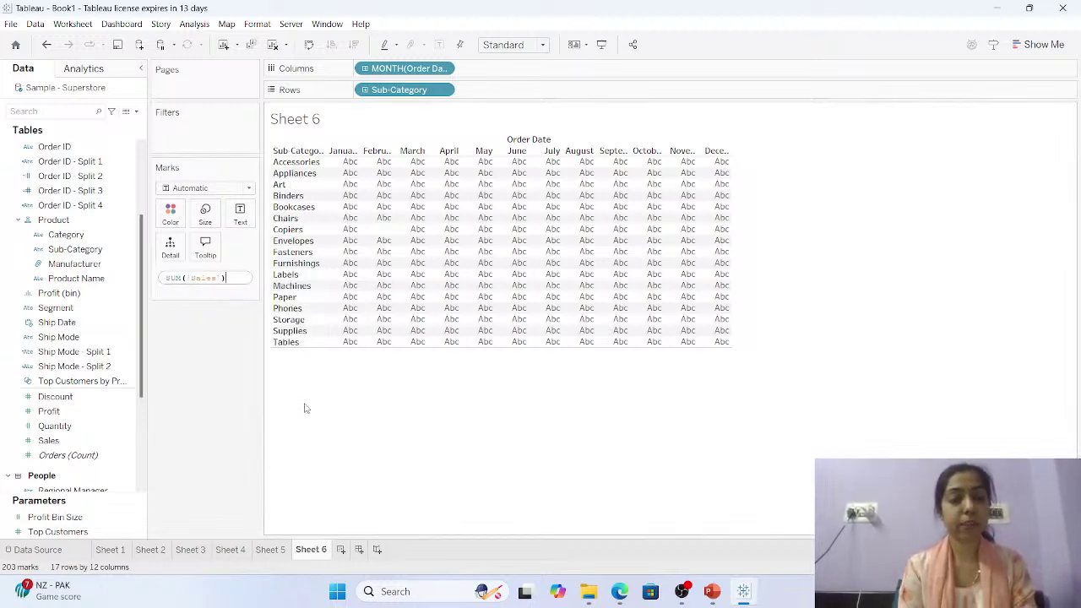
pyautogui.press('Return')
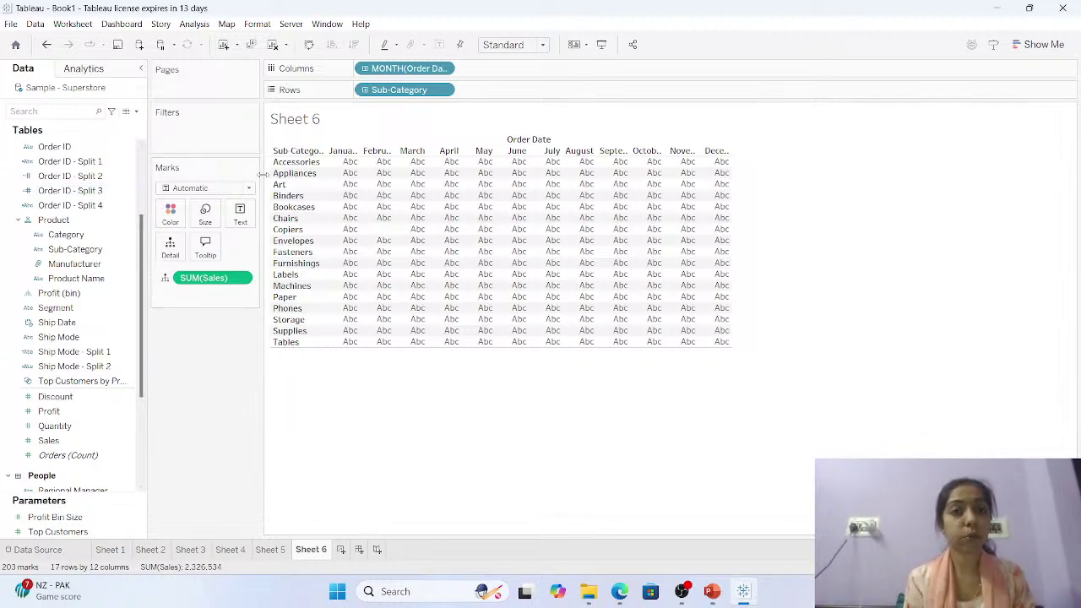
# Assign SUM(Sales) on the Marks card to Text so the sales values fill the Sub-Category by month table.
pyautogui.moveTo(344, 173)
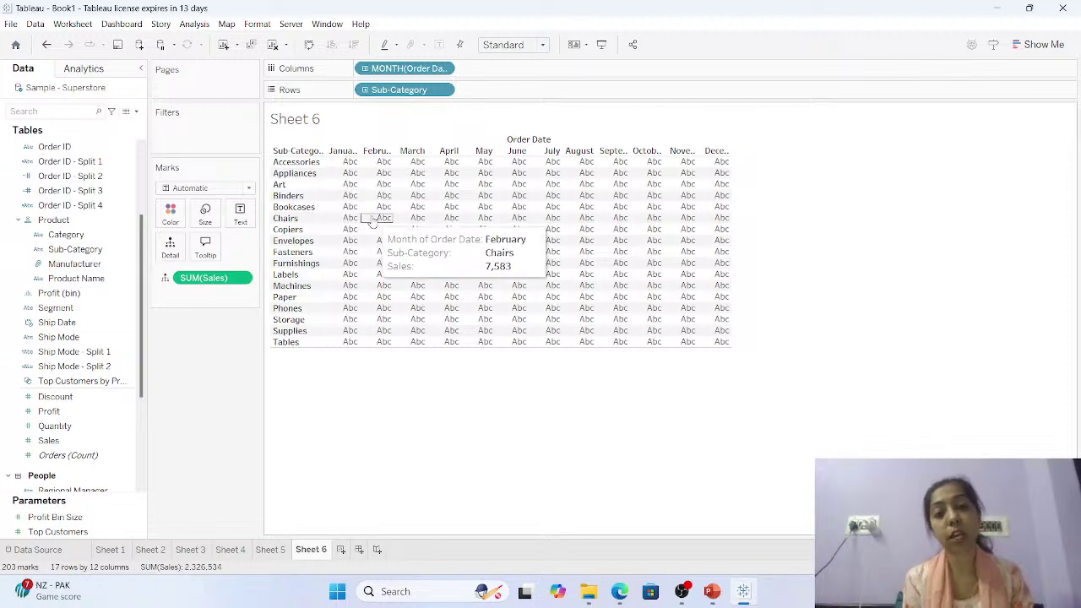
pyautogui.moveTo(415, 229)
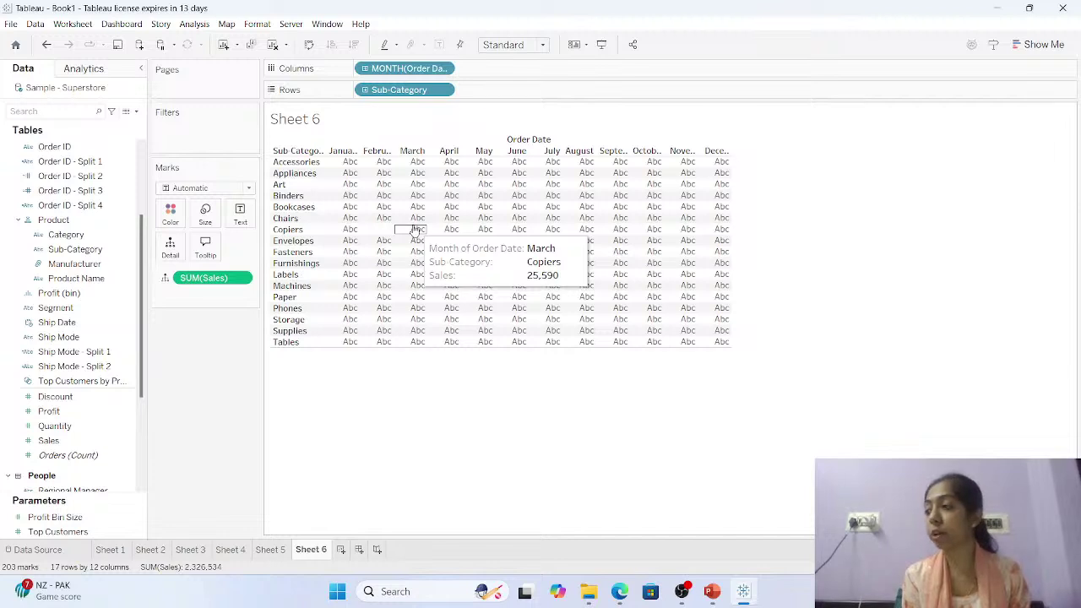
pyautogui.click(165, 278)
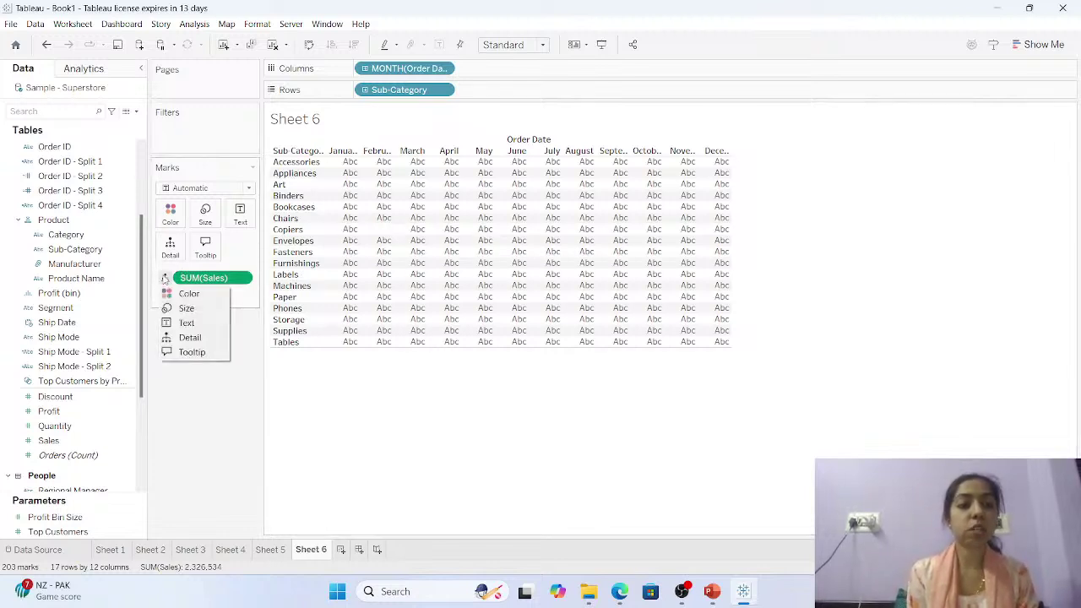
pyautogui.click(185, 324)
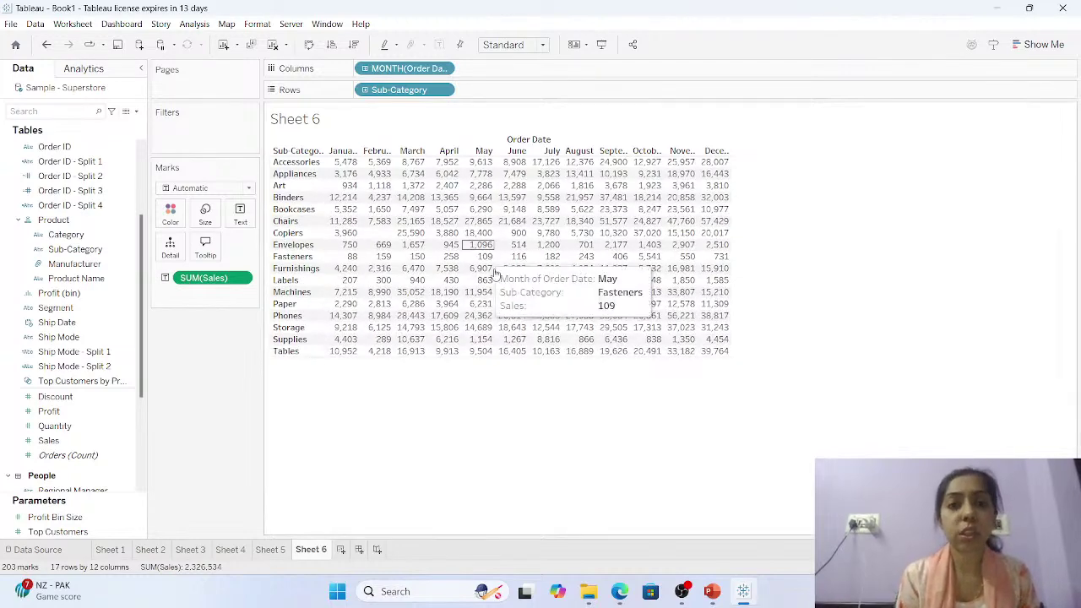
# Color the sales values in the Sub-Category by month table blue.
pyautogui.moveTo(374, 267)
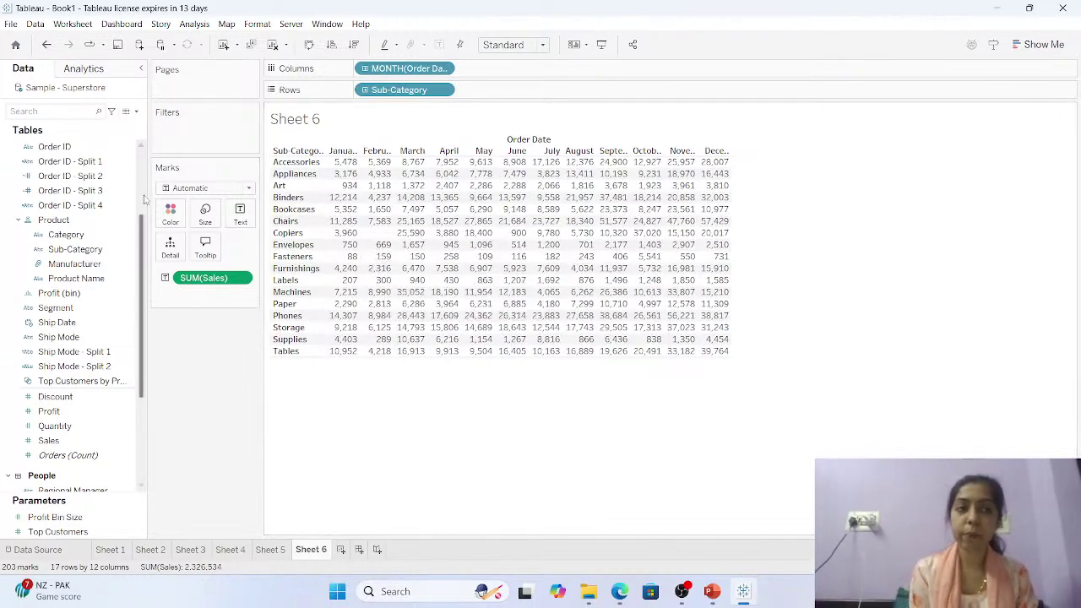
pyautogui.click(170, 211)
pyautogui.click(202, 253)
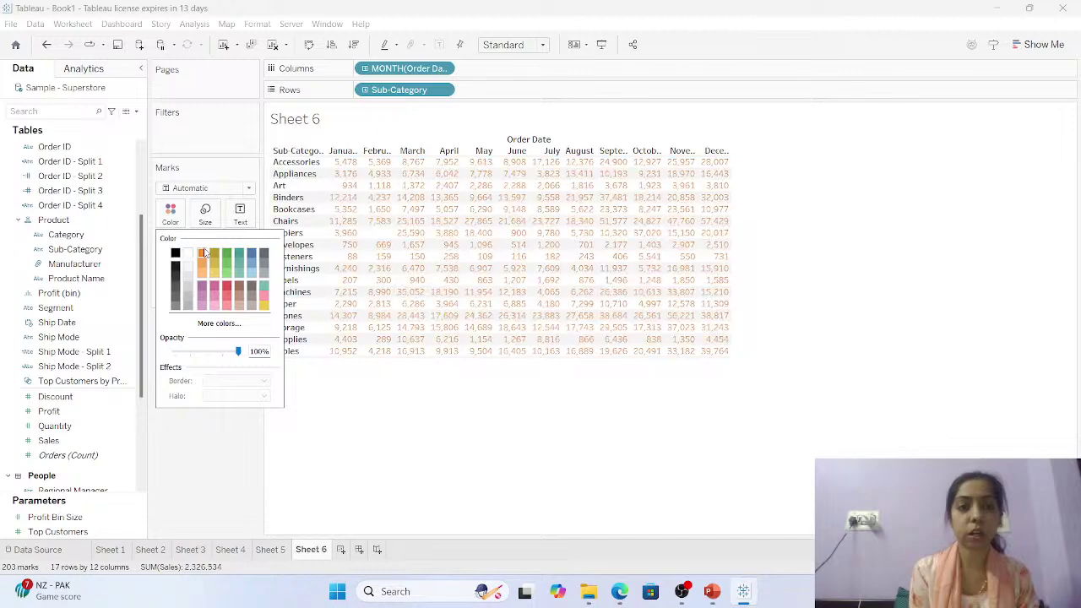
pyautogui.click(254, 272)
pyautogui.click(251, 253)
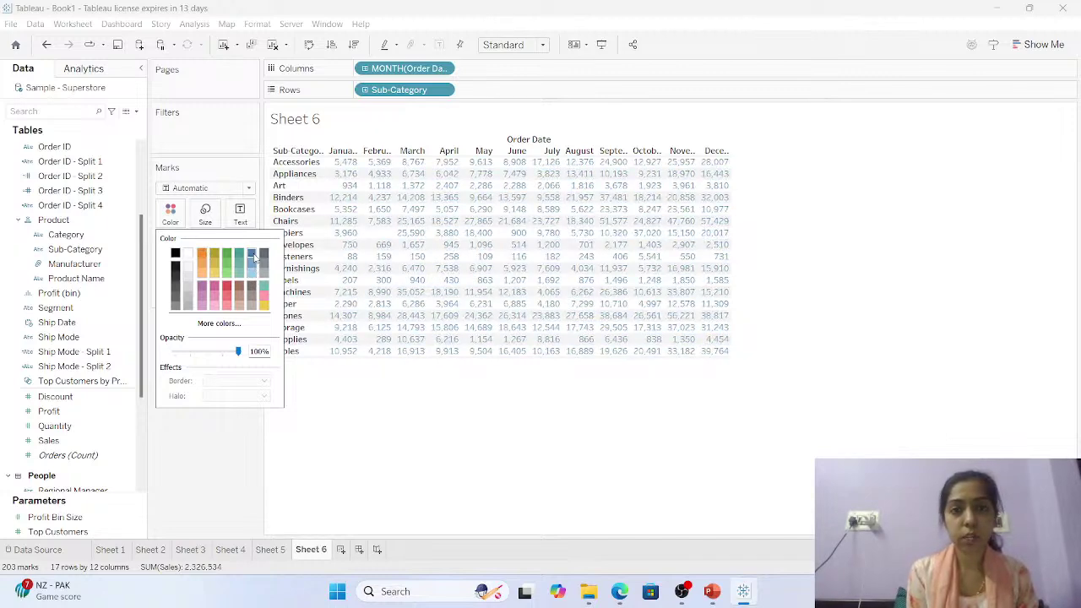
pyautogui.click(309, 437)
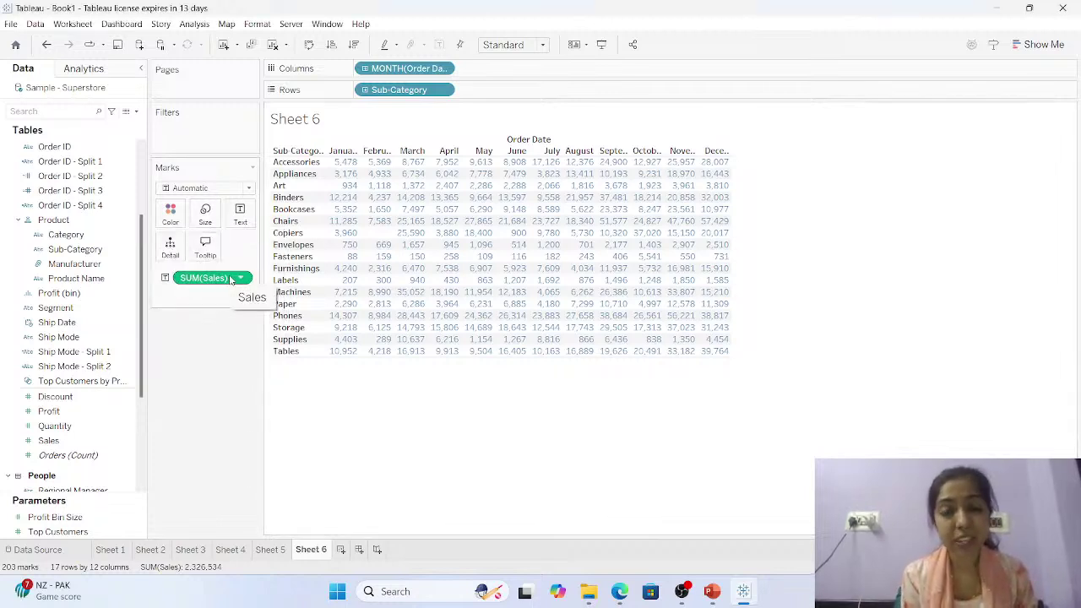
pyautogui.click(220, 187)
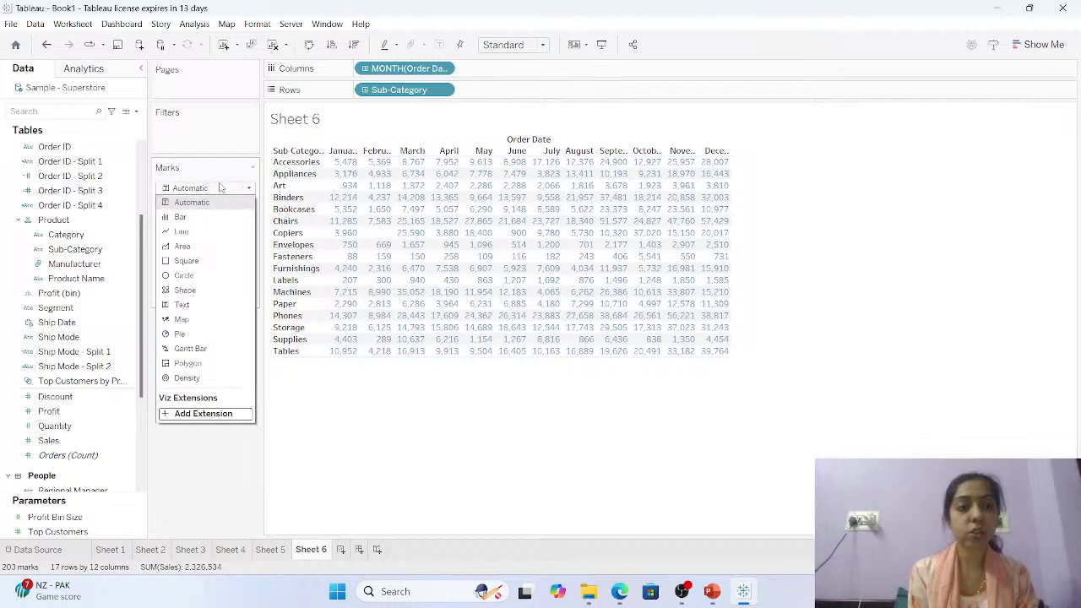
pyautogui.click(217, 260)
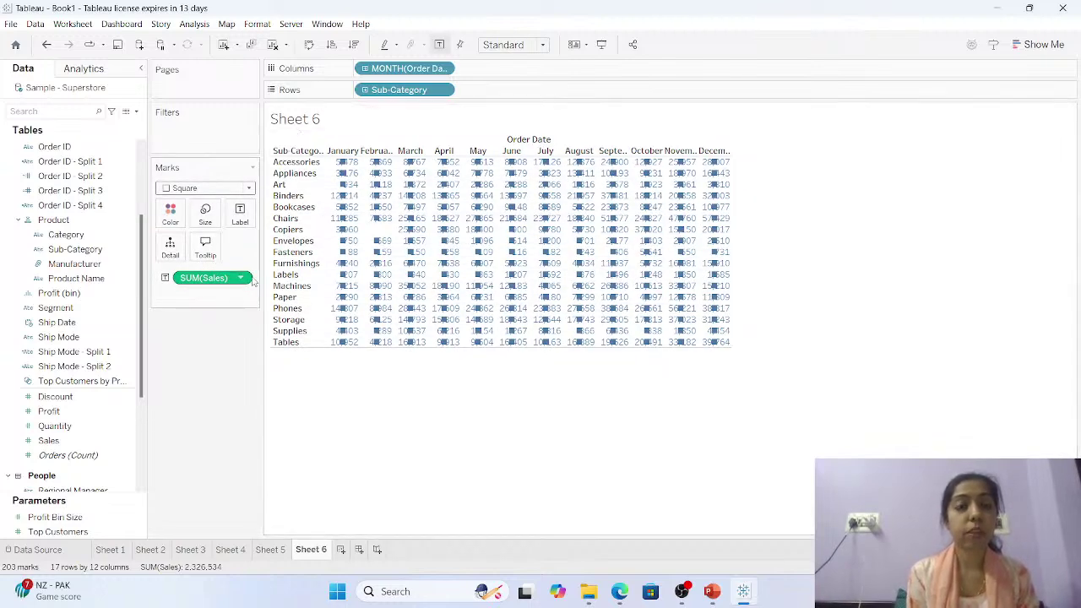
pyautogui.hotkey('ctrl', 'z')
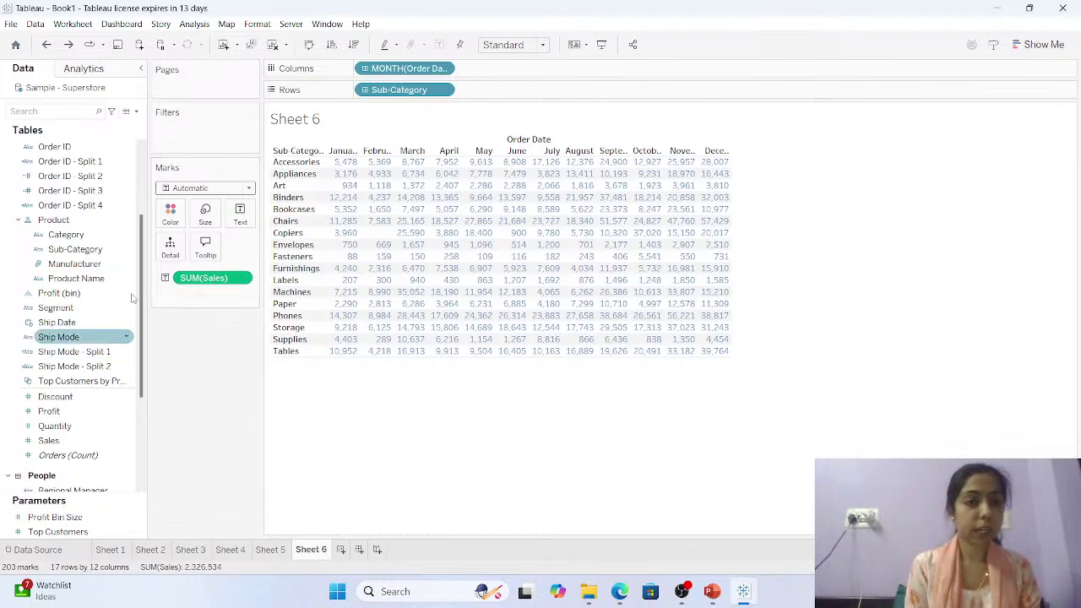
# Create a new worksheet and add an ad-hoc MONTH([Order Date]) calculation to Columns.
pyautogui.click(340, 550)
pyautogui.doubleClick(372, 69)
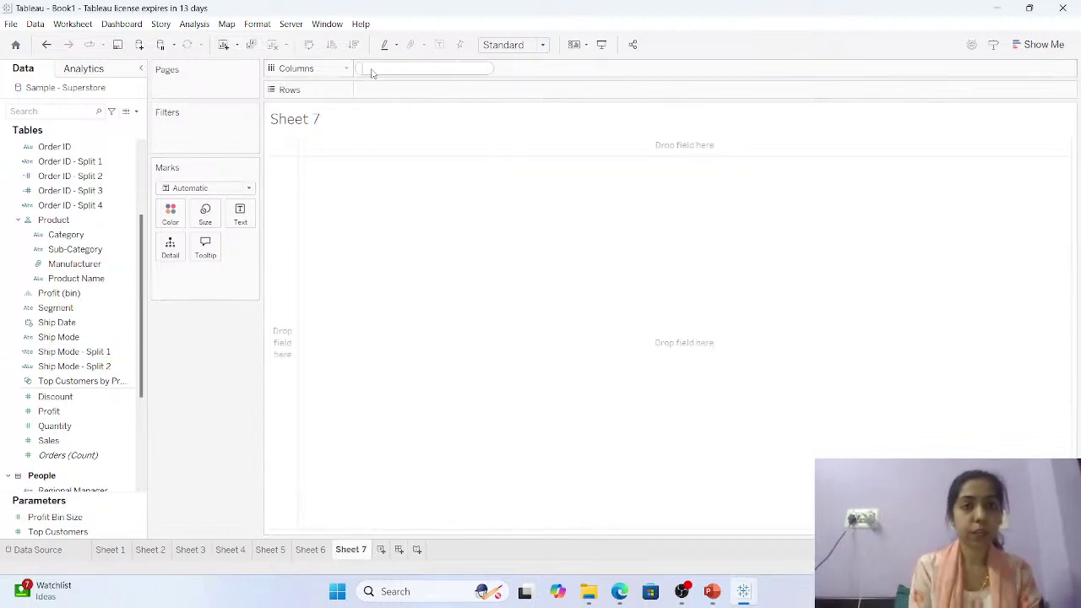
pyautogui.write('mon')
pyautogui.press('Return')
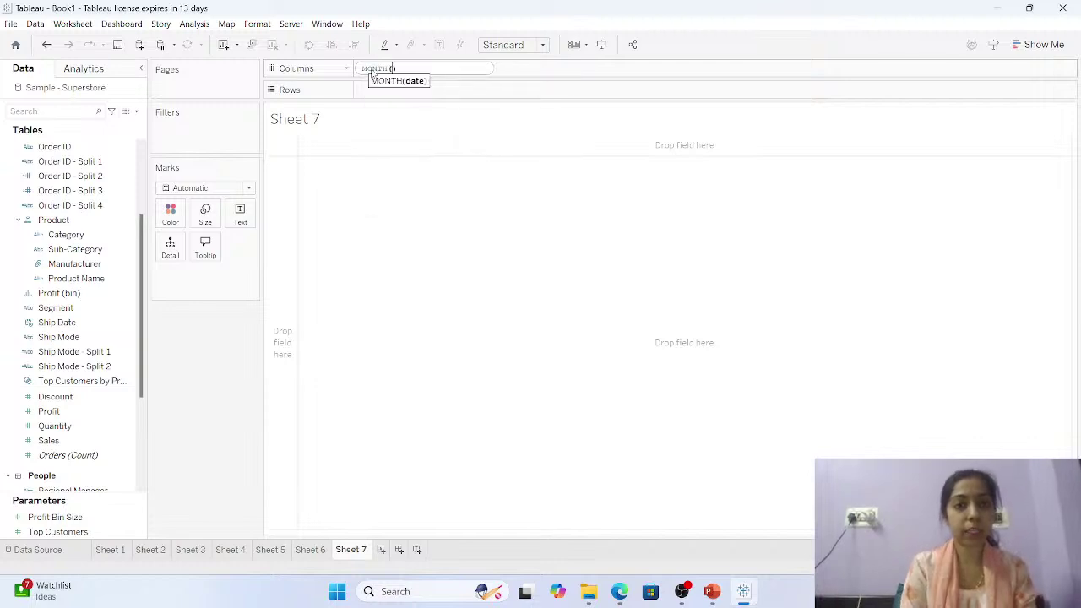
pyautogui.write('orde')
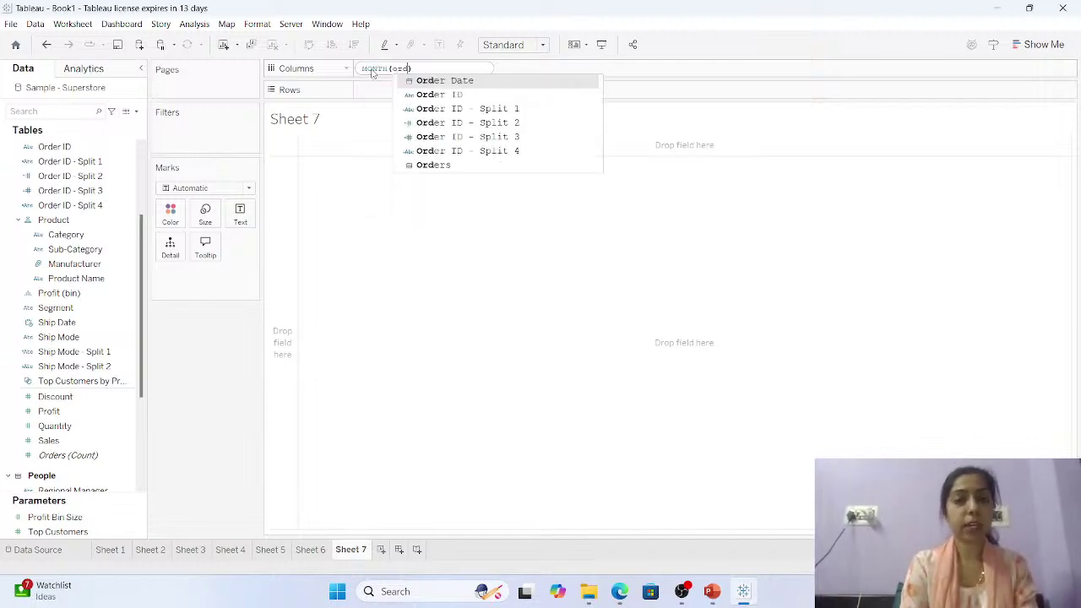
pyautogui.press('Return')
pyautogui.press('Return')
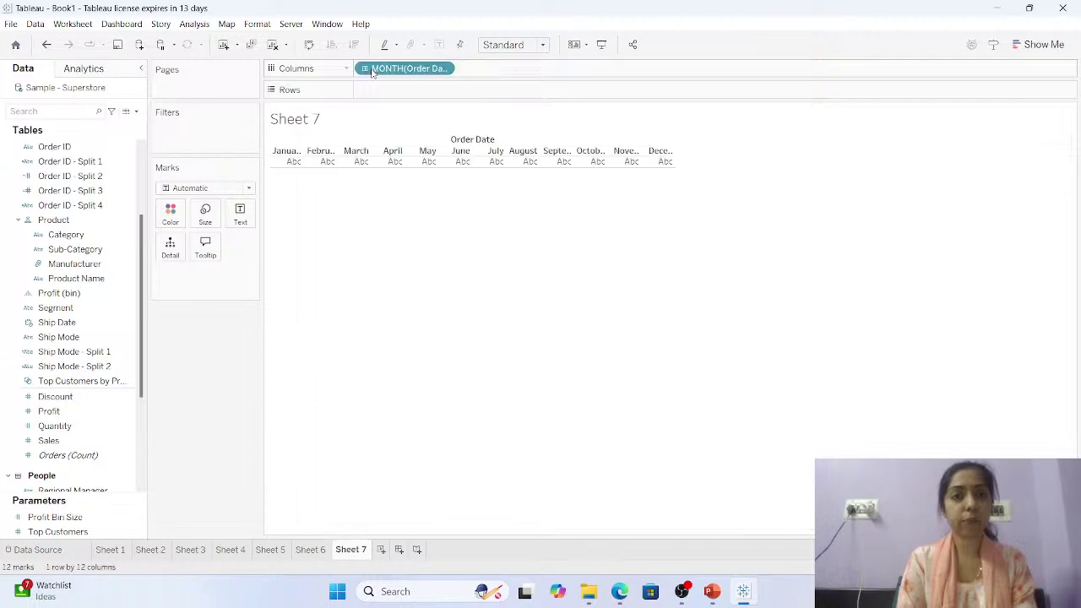
# Add Sub-Category to Rows as an ad-hoc entry to lay out a Sub-Category by month grid.
pyautogui.doubleClick(380, 90)
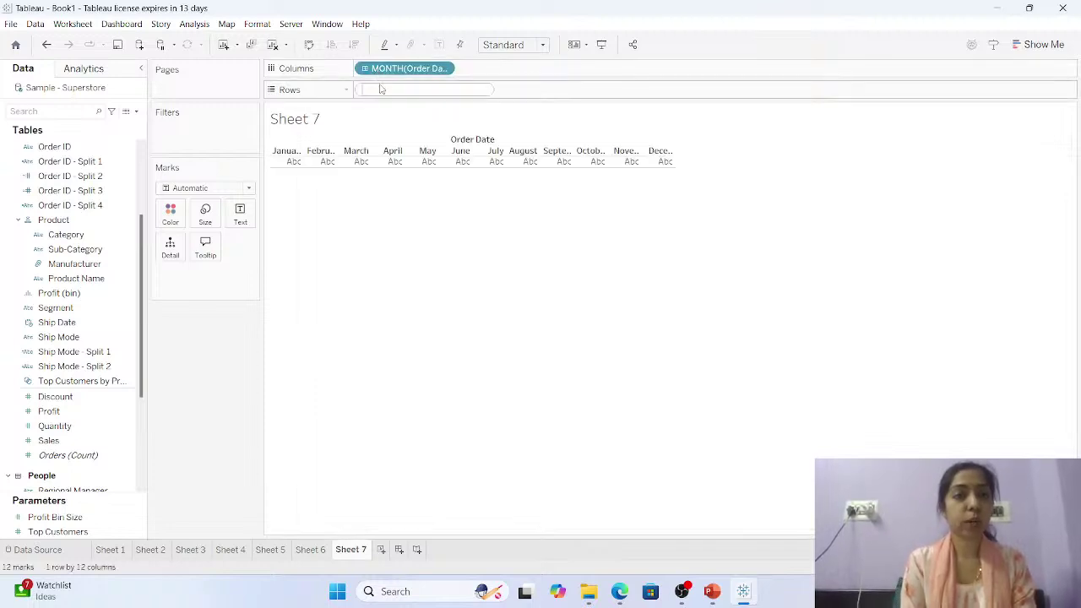
pyautogui.write('sum')
pyautogui.press('BackSpace')
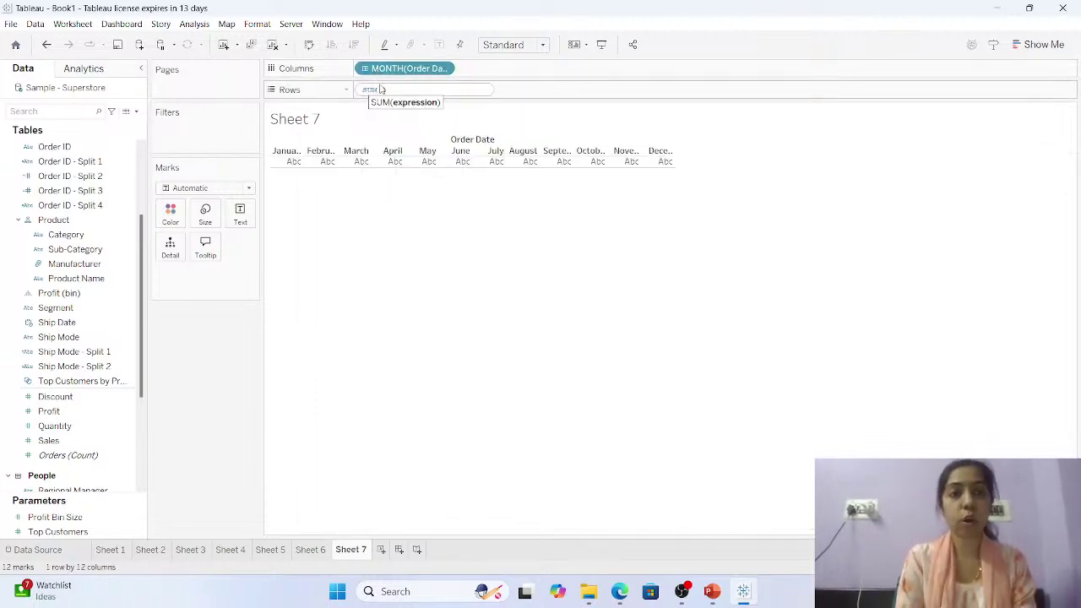
pyautogui.write('b')
pyautogui.press('Return')
pyautogui.press('Return')
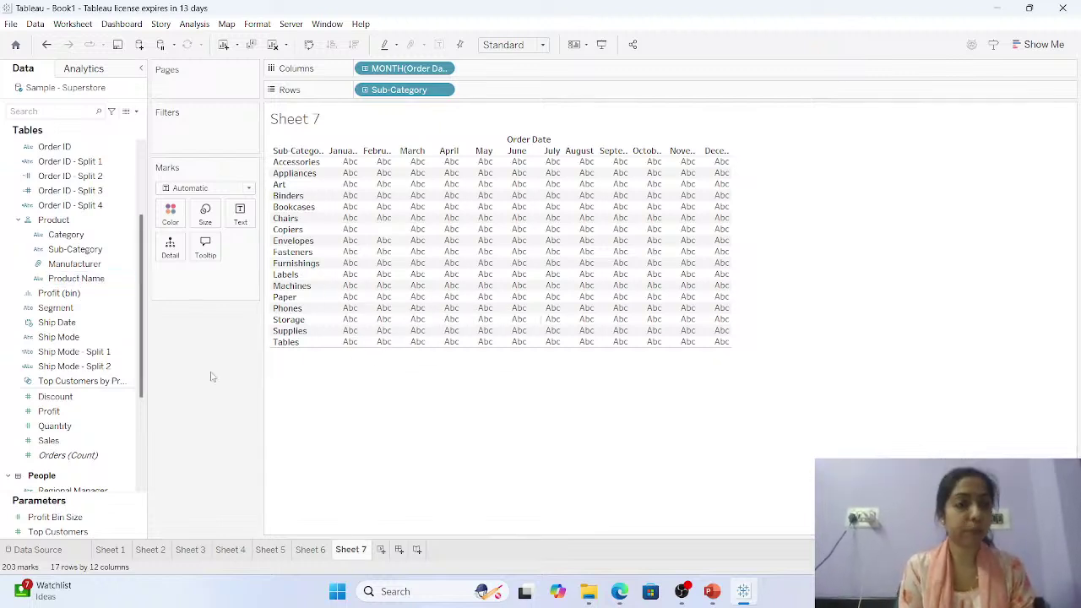
# Add SUM(Sales) to the Marks card twice.
pyautogui.click(50, 441)
pyautogui.moveTo(61, 448); pyautogui.dragTo(193, 282)
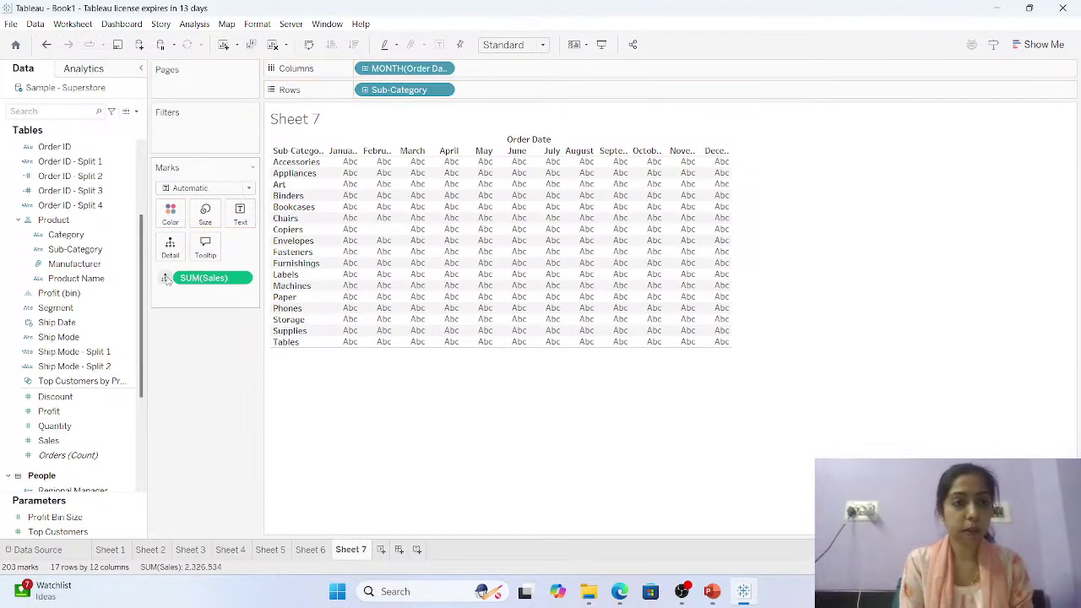
pyautogui.click(61, 428)
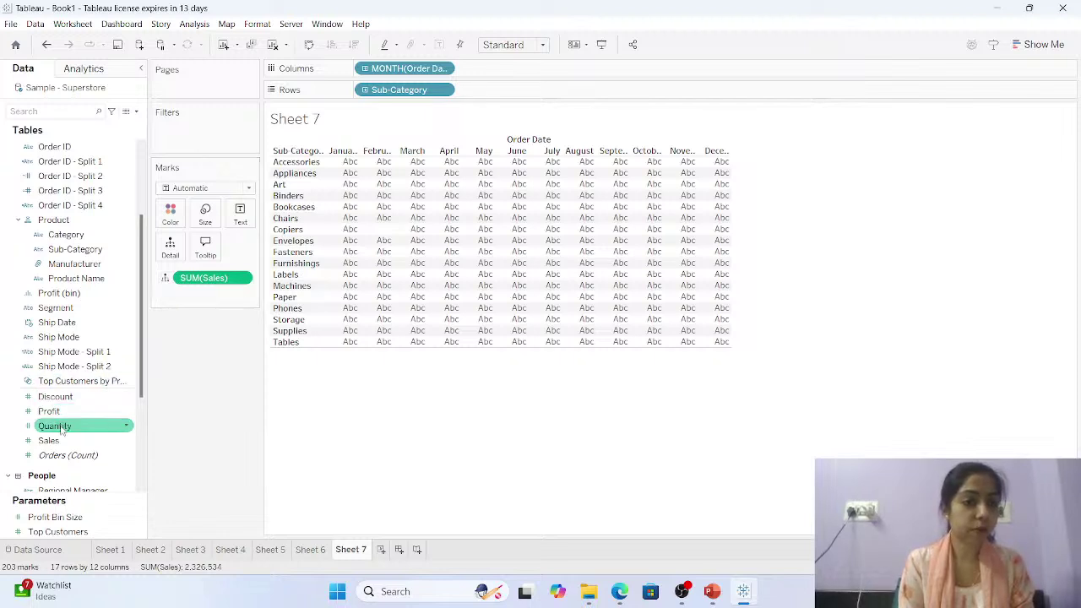
pyautogui.moveTo(63, 431); pyautogui.dragTo(196, 304)
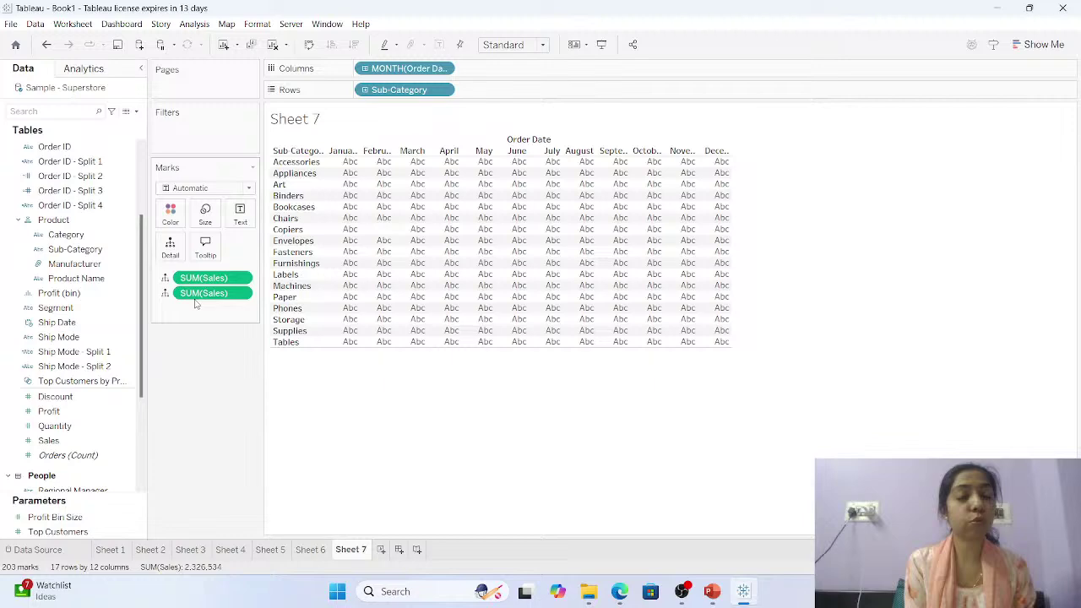
# Assign the first SUM(Sales) on the Marks card to Text and the second to Color.
pyautogui.click(166, 283)
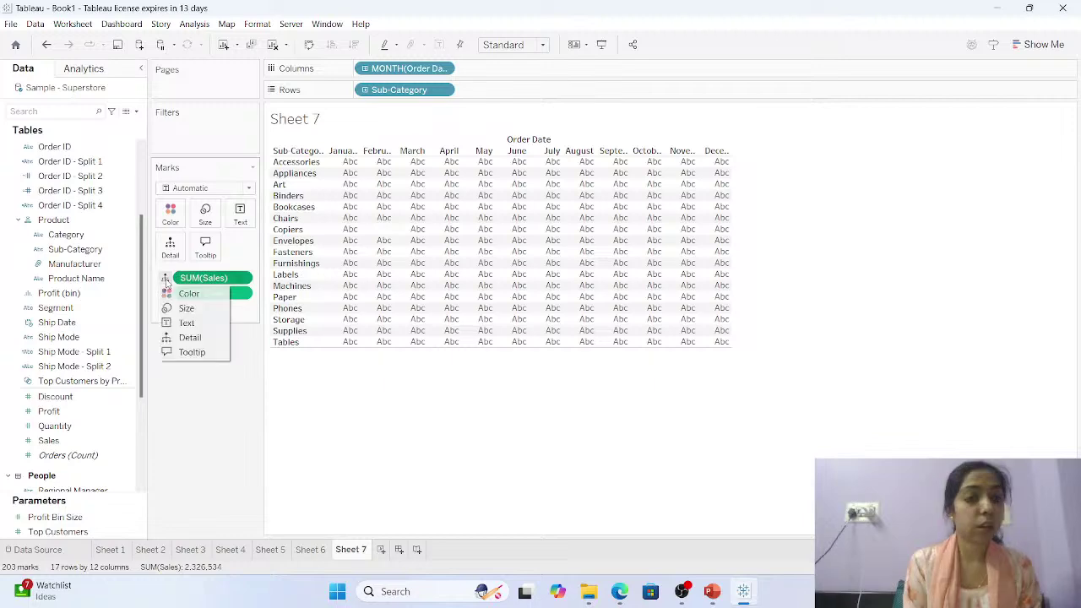
pyautogui.click(186, 322)
pyautogui.click(166, 293)
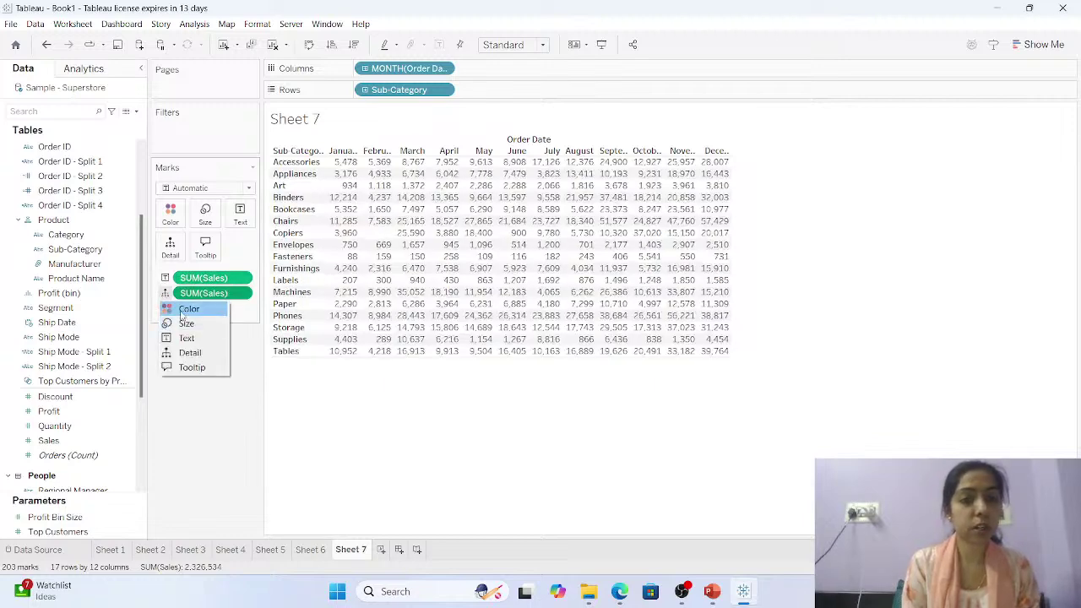
pyautogui.click(181, 312)
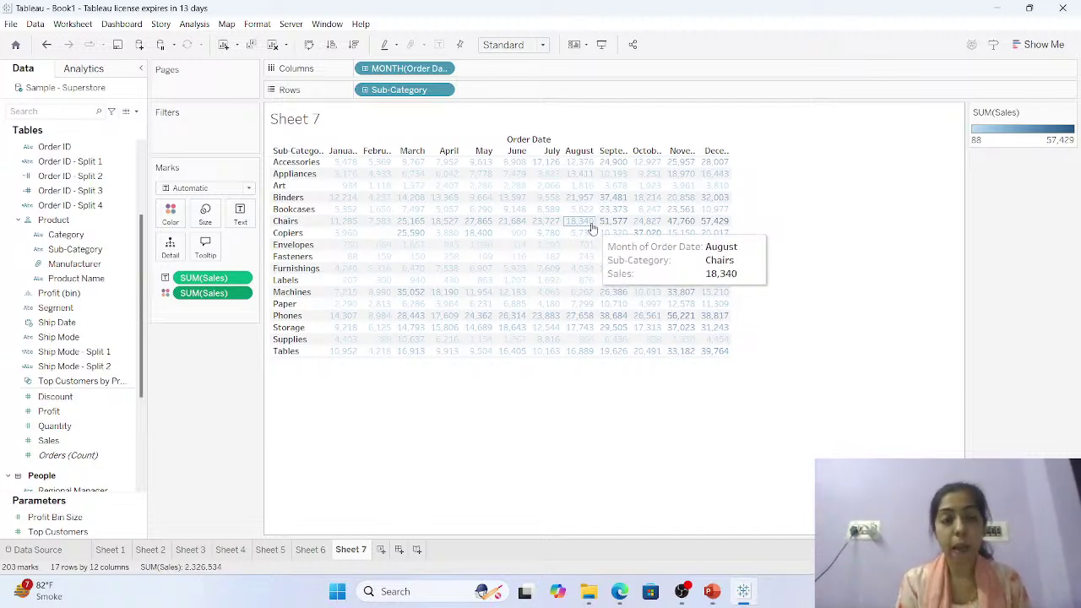
# Change the mark type to Square so the Sub-Category by month sales table becomes a highlight table.
pyautogui.click(245, 189)
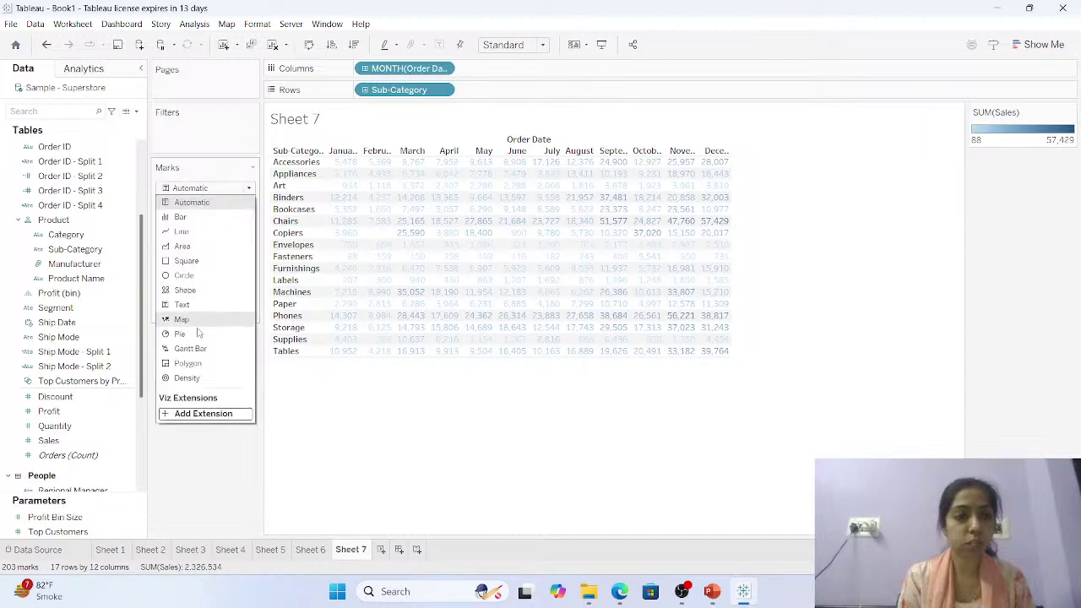
pyautogui.click(201, 263)
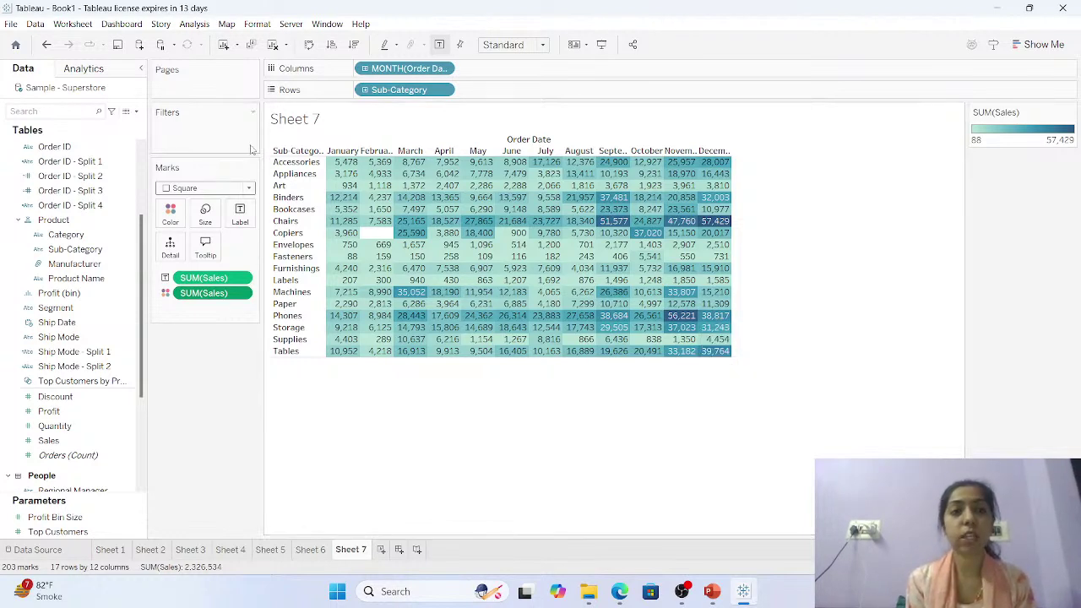
pyautogui.moveTo(338, 165)
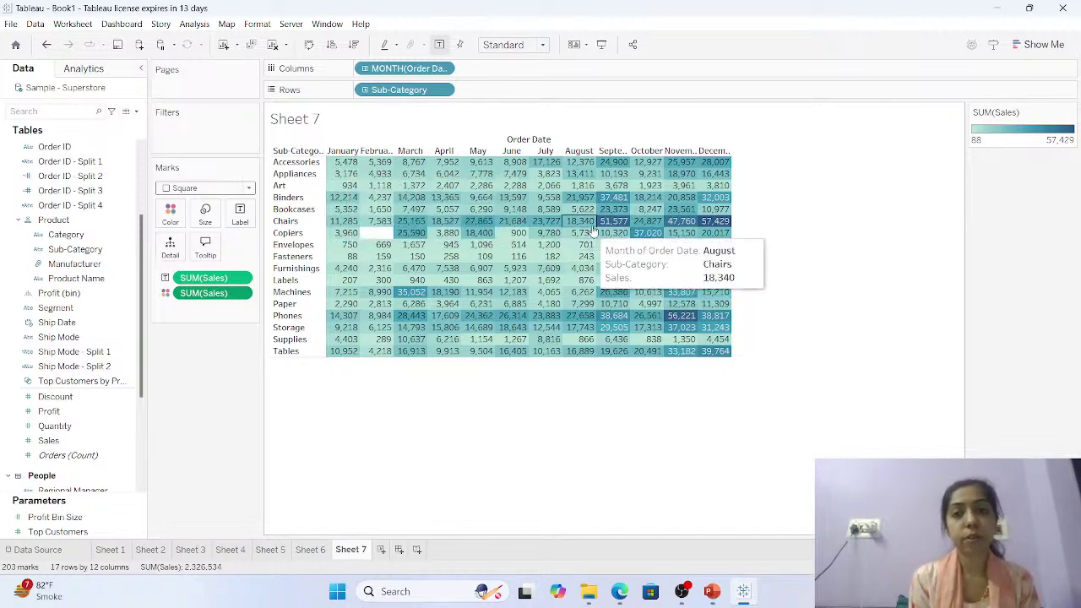
pyautogui.moveTo(727, 227)
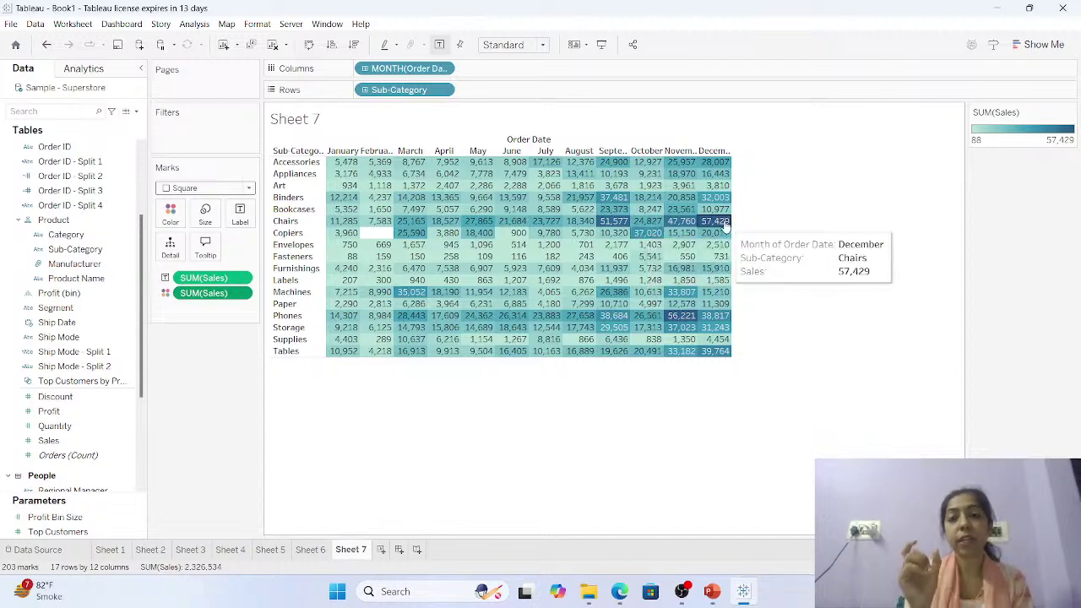
pyautogui.moveTo(409, 266)
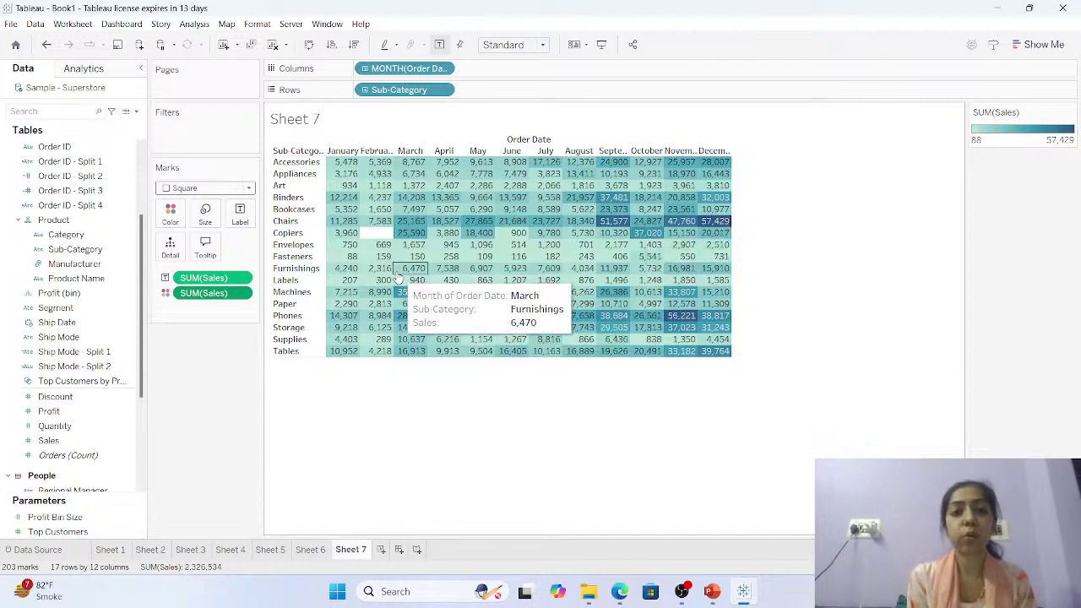
pyautogui.moveTo(423, 295)
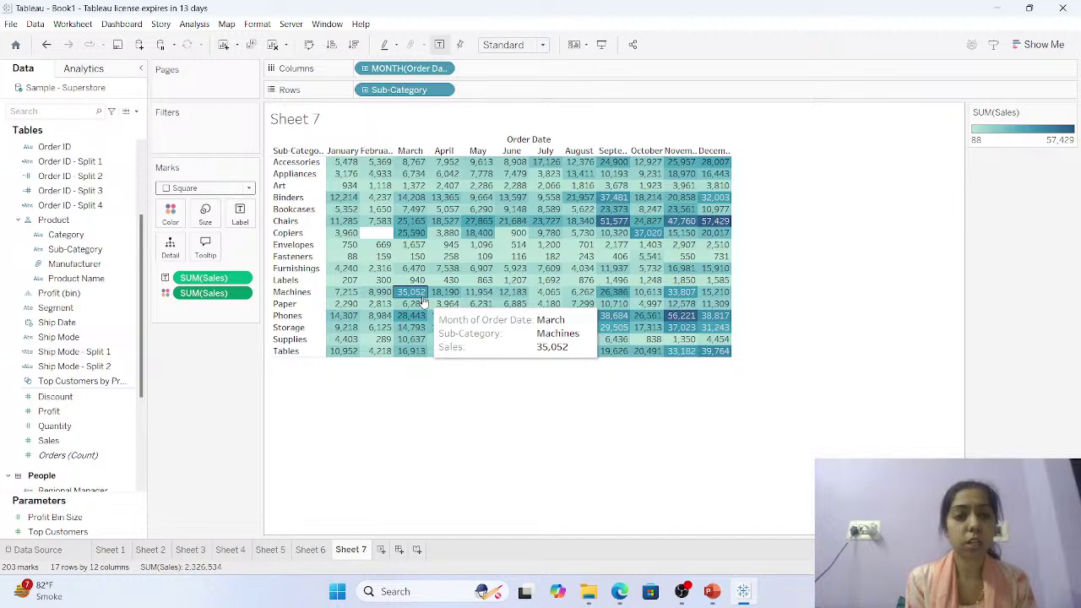
pyautogui.moveTo(431, 249)
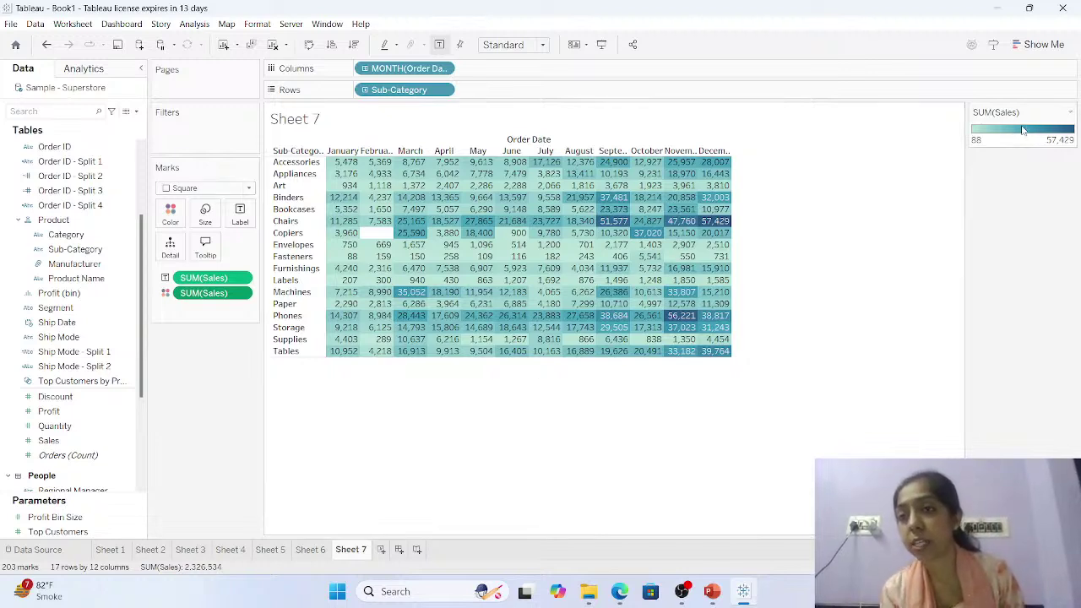
# Set the color palette of the SUM(Sales) legend to Purple.
pyautogui.click(1070, 112)
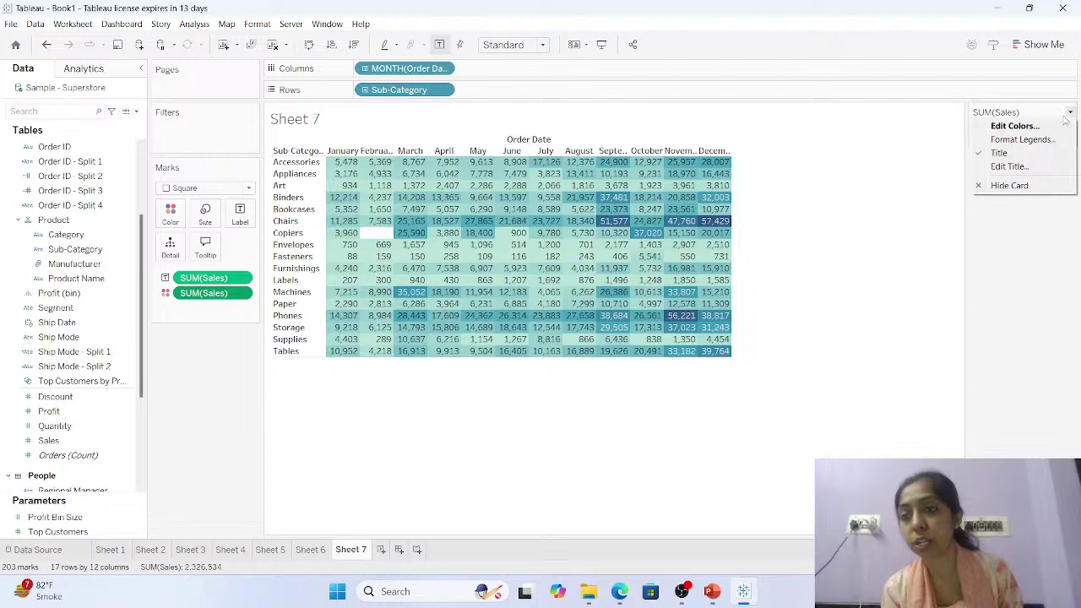
pyautogui.click(1014, 126)
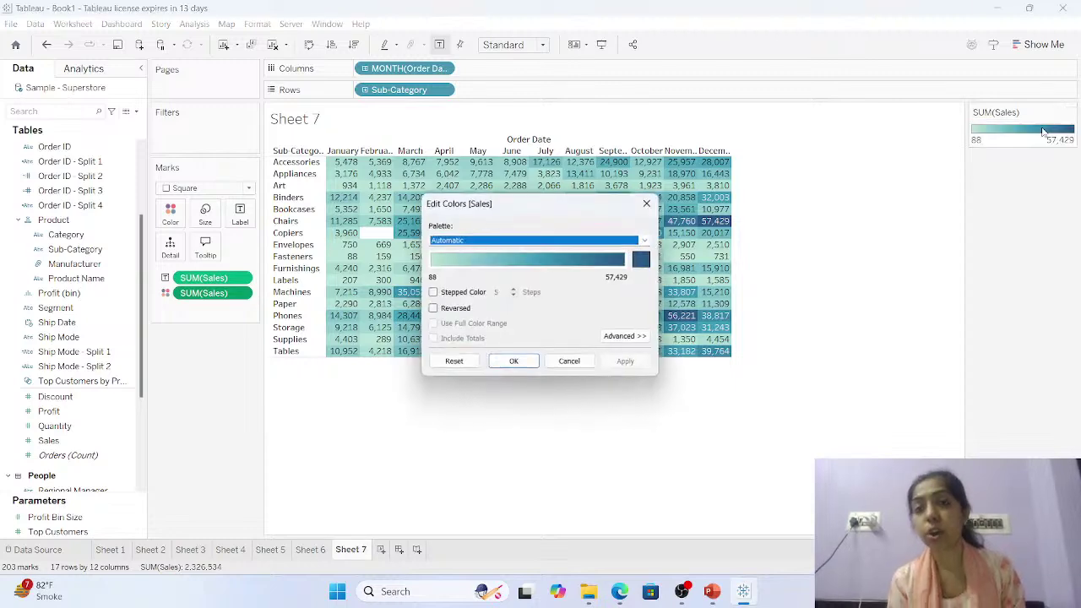
pyautogui.click(510, 242)
pyautogui.click(477, 306)
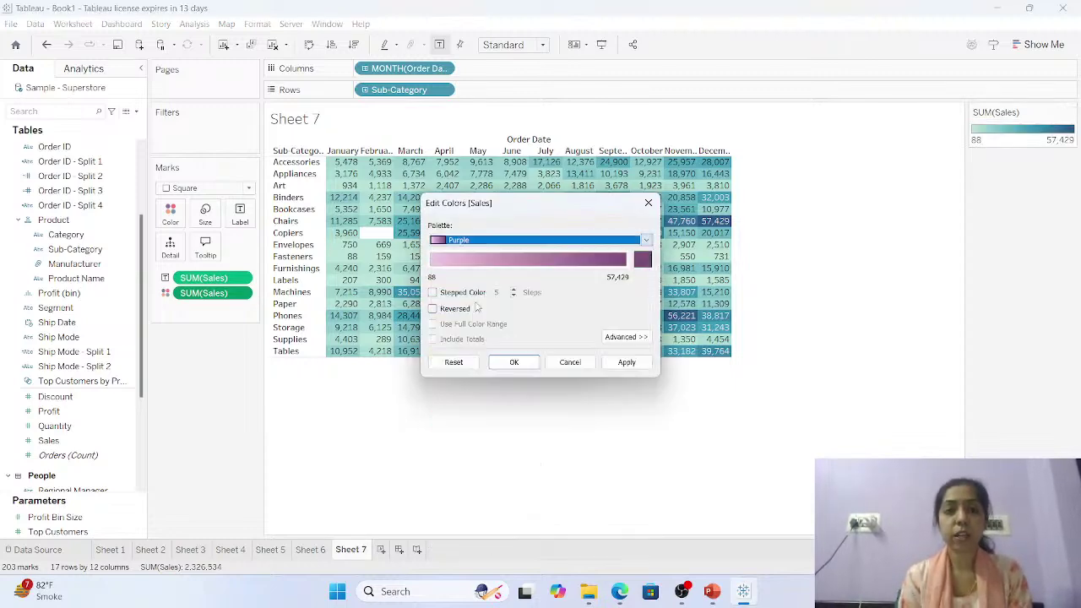
pyautogui.click(522, 361)
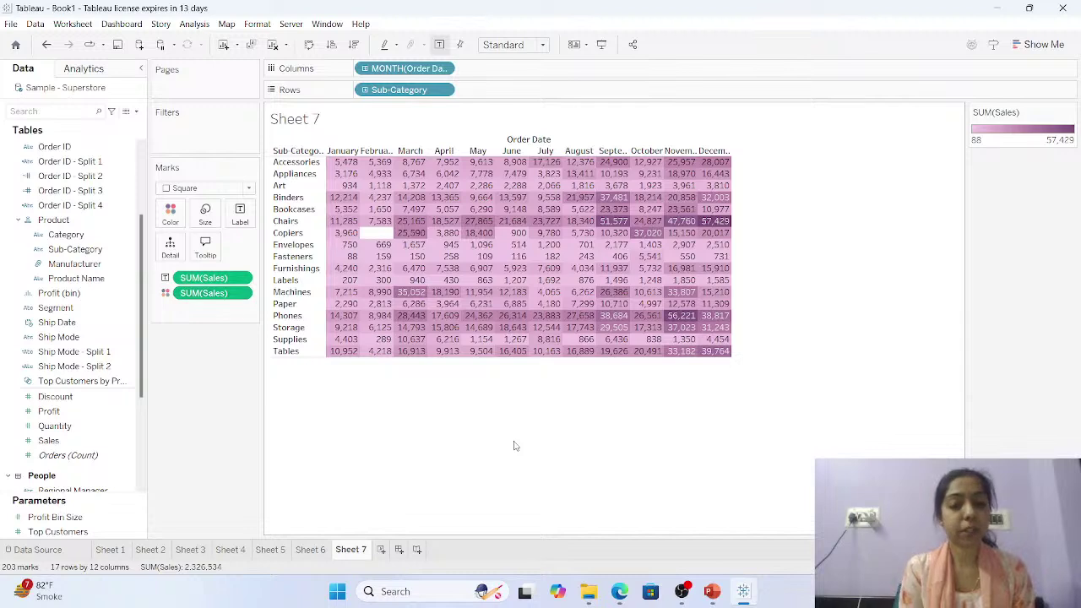
# Create a new worksheet and filter Customer Name with a wildcard that keeps values starting with "c".
pyautogui.click(381, 549)
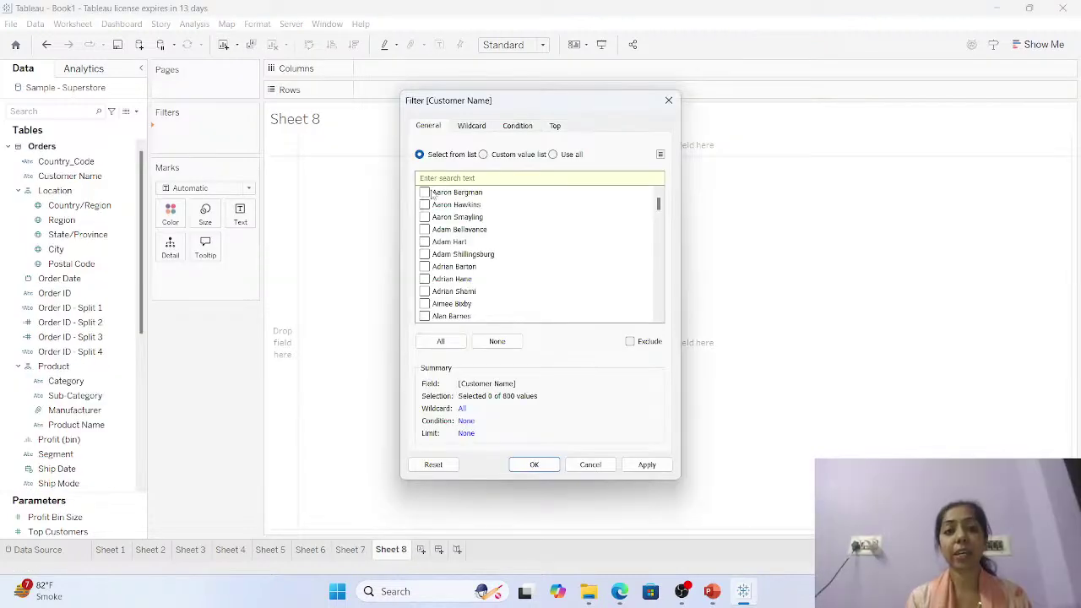
pyautogui.click(472, 125)
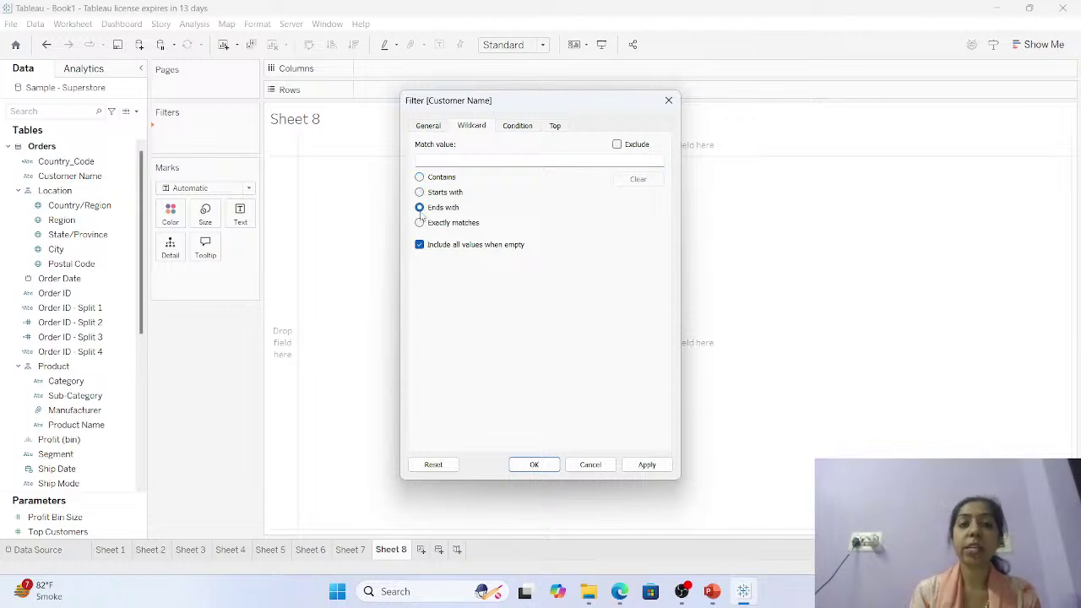
pyautogui.click(419, 226)
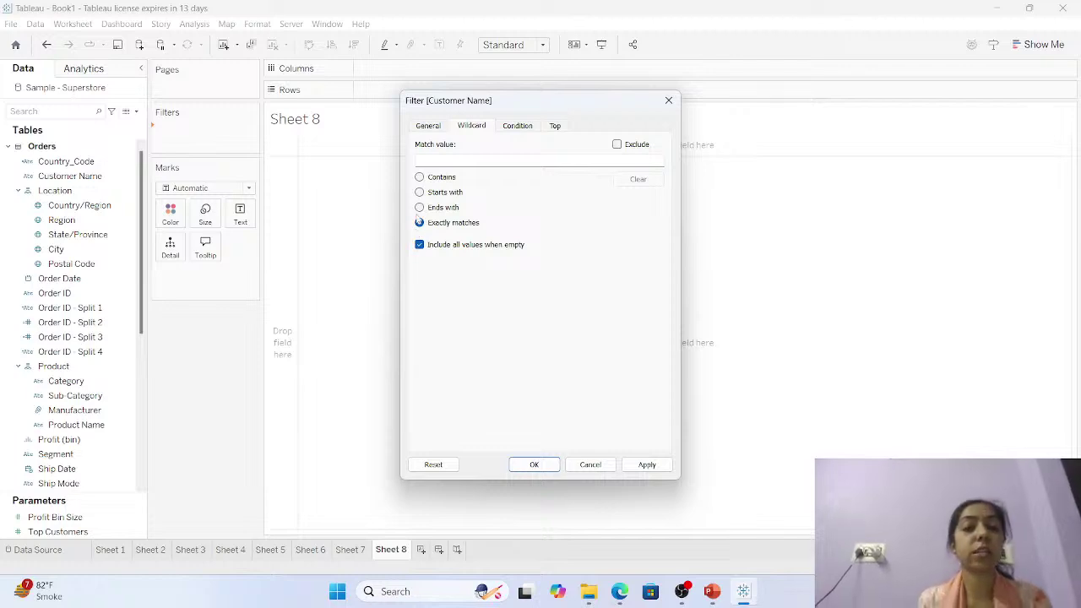
pyautogui.click(420, 193)
pyautogui.click(441, 157)
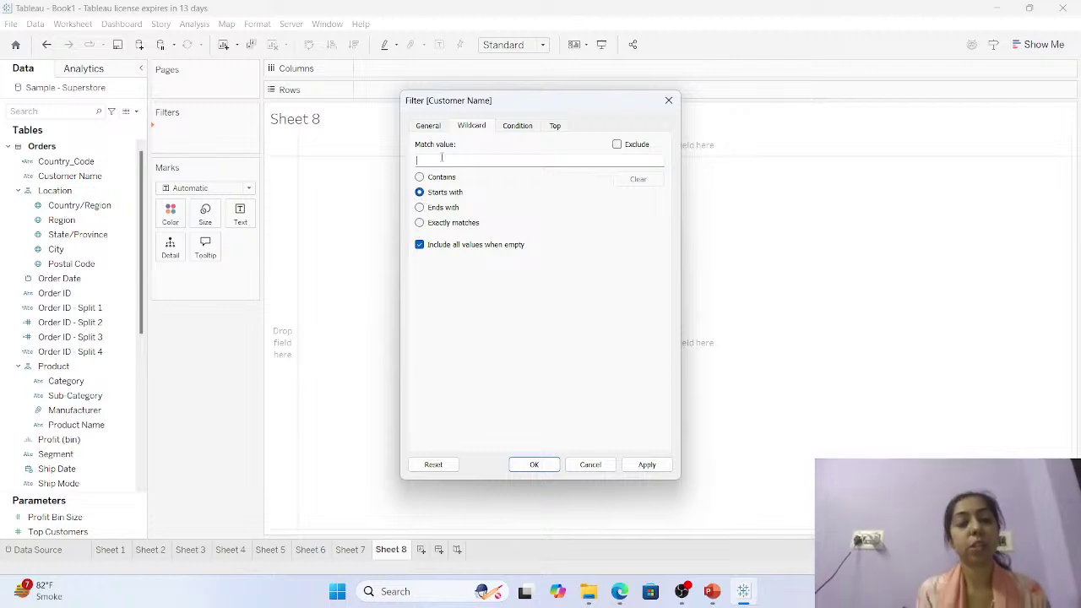
pyautogui.write('c')
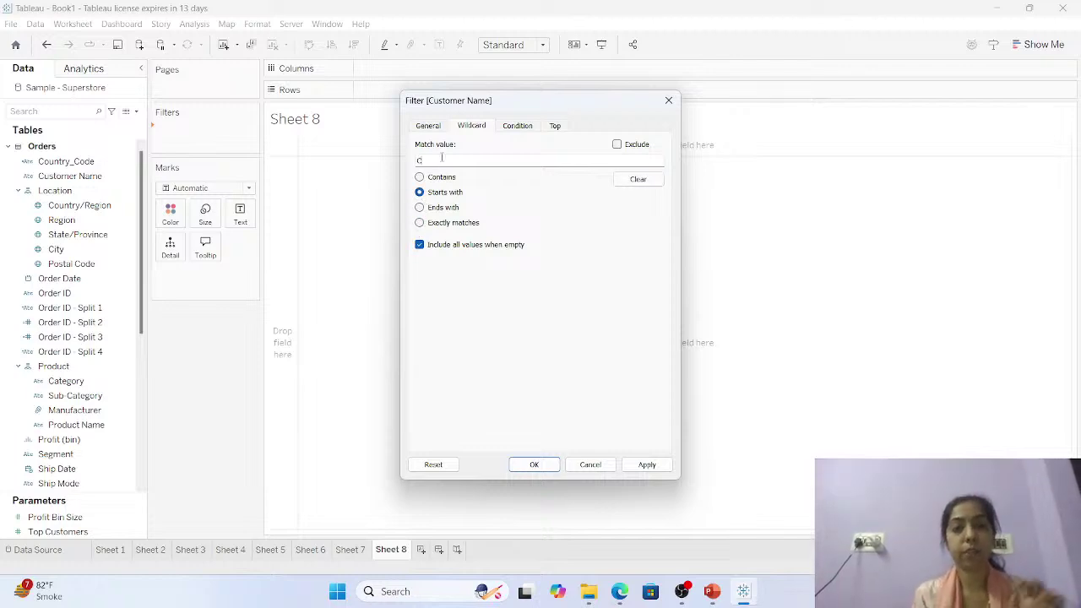
pyautogui.click(534, 465)
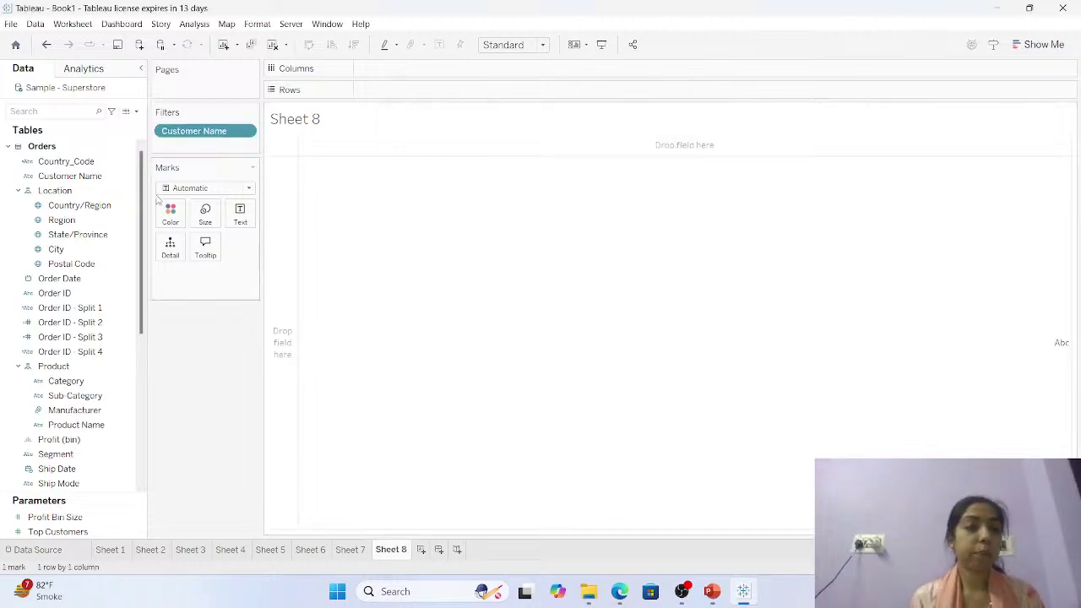
# Build a bar chart of sales per customer with Customer Name on Columns and SUM(Sales) on Rows.
pyautogui.moveTo(89, 174); pyautogui.dragTo(411, 74)
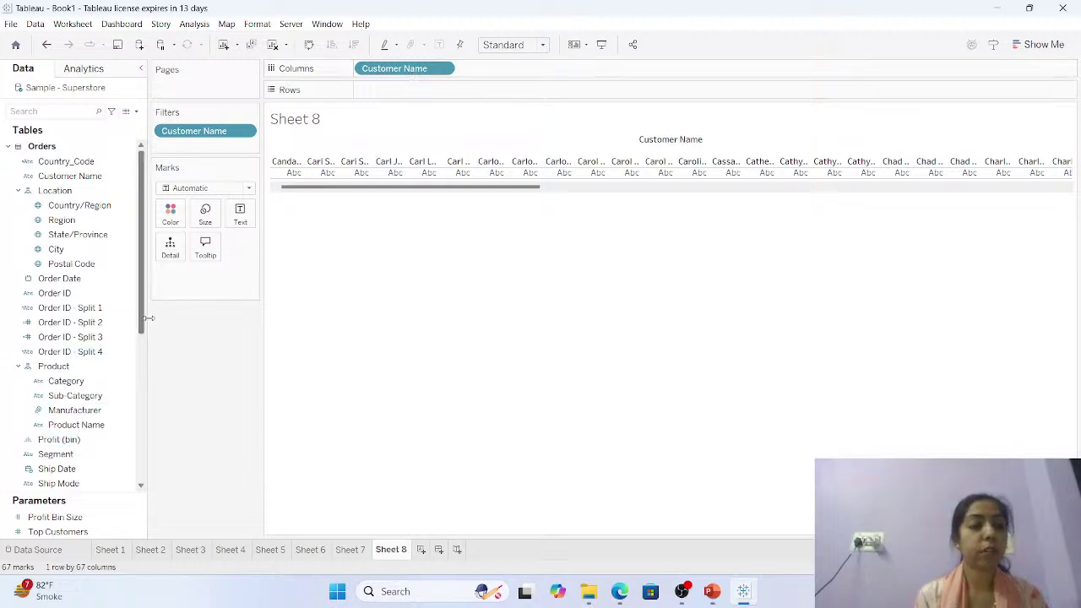
pyautogui.scroll(-5, 141, 317)
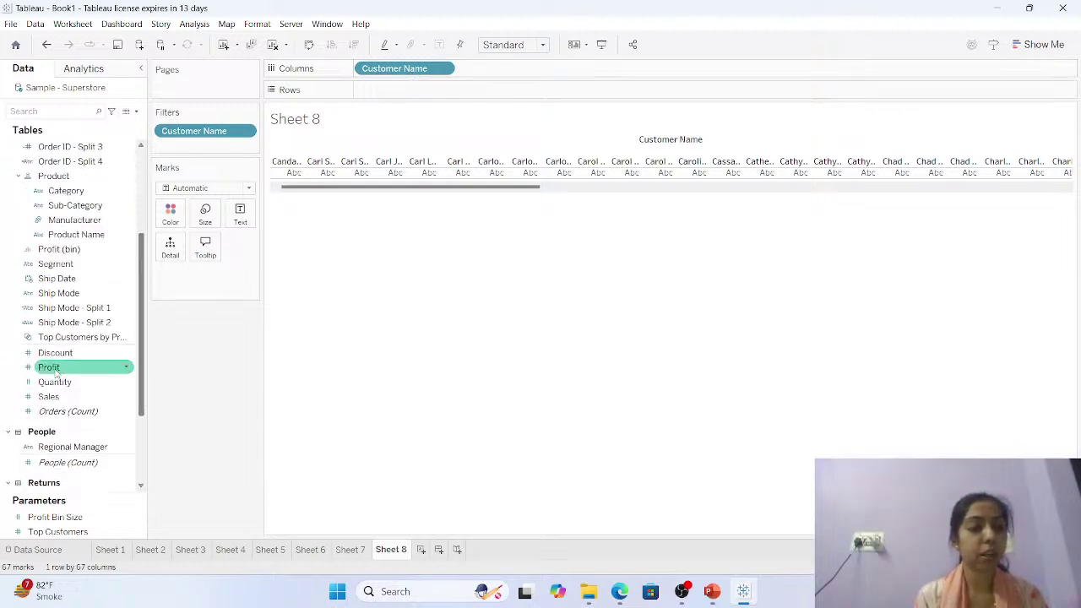
pyautogui.moveTo(51, 396); pyautogui.dragTo(397, 96)
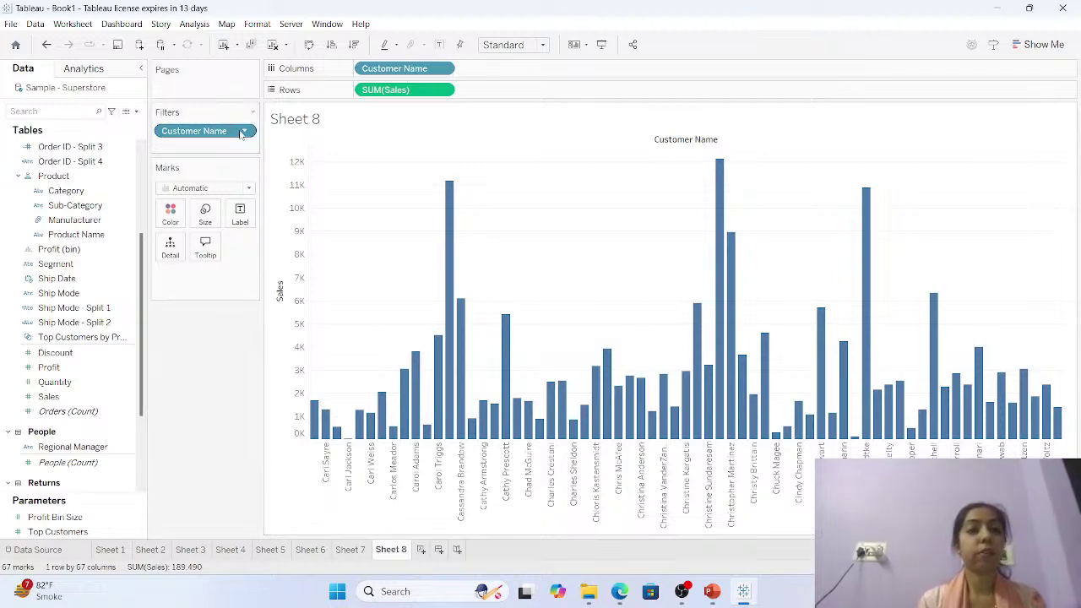
# Show mark labels on the bars of the customer sales chart.
pyautogui.click(243, 214)
pyautogui.click(268, 243)
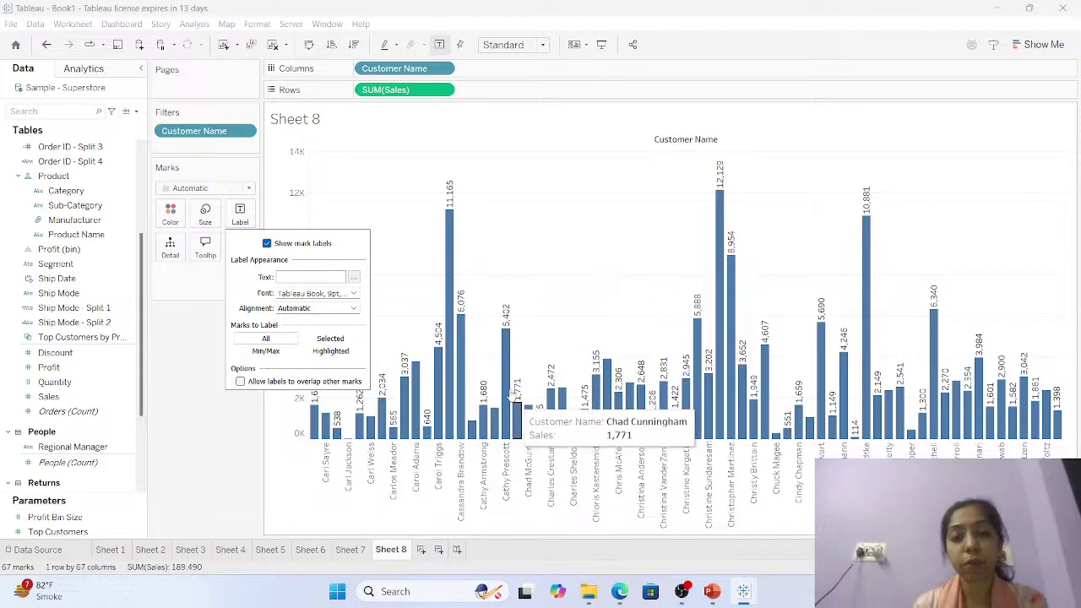
pyautogui.click(518, 254)
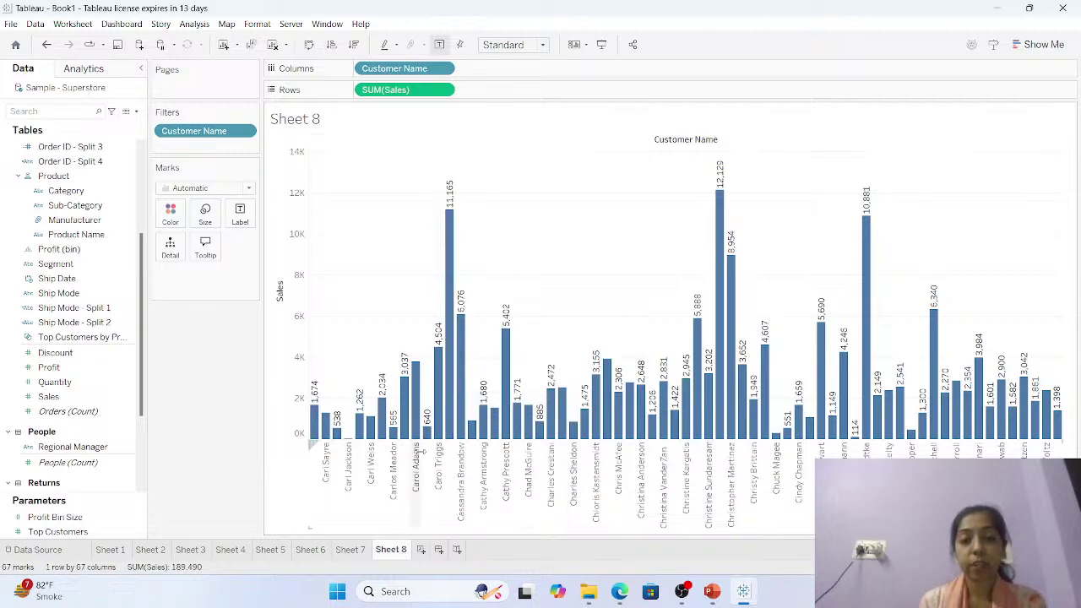
# Exclude the four customer bars with sales of 3,790, 2,472, 1,422 and 551 from the chart.
pyautogui.click(416, 406)
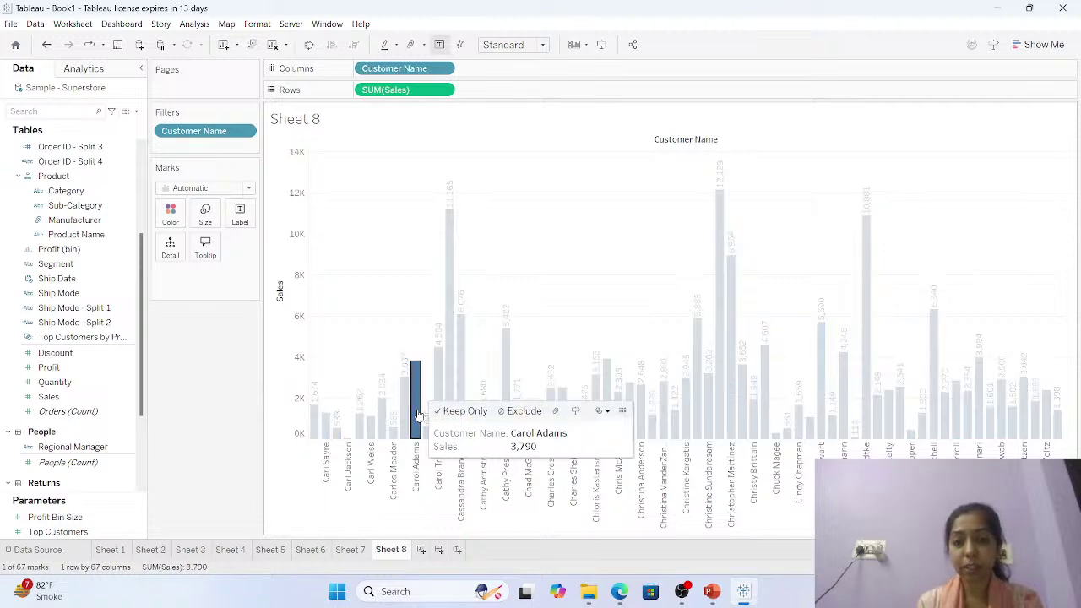
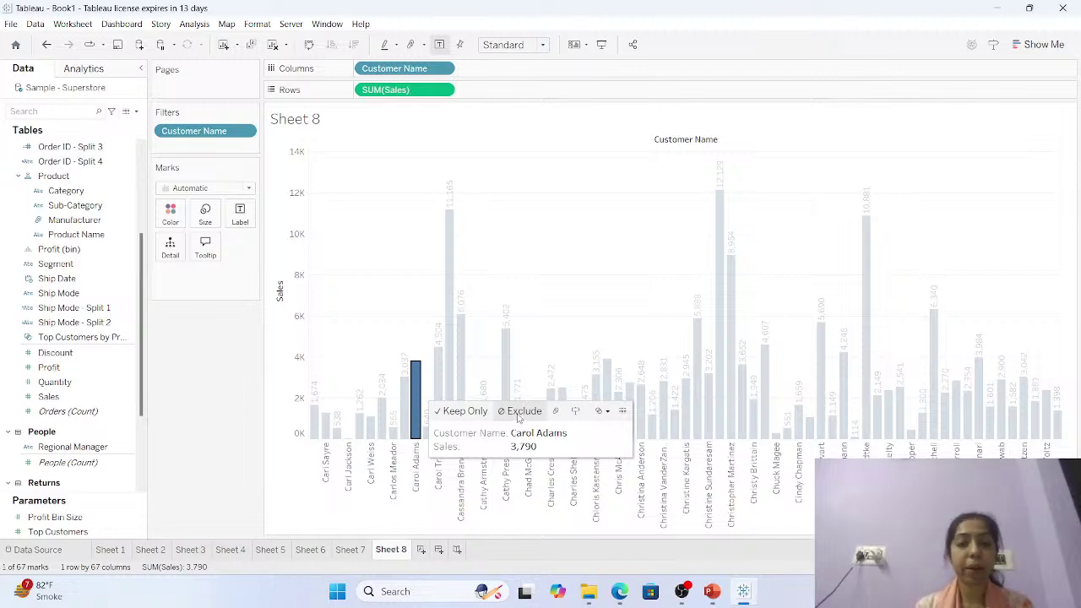
pyautogui.click(518, 418)
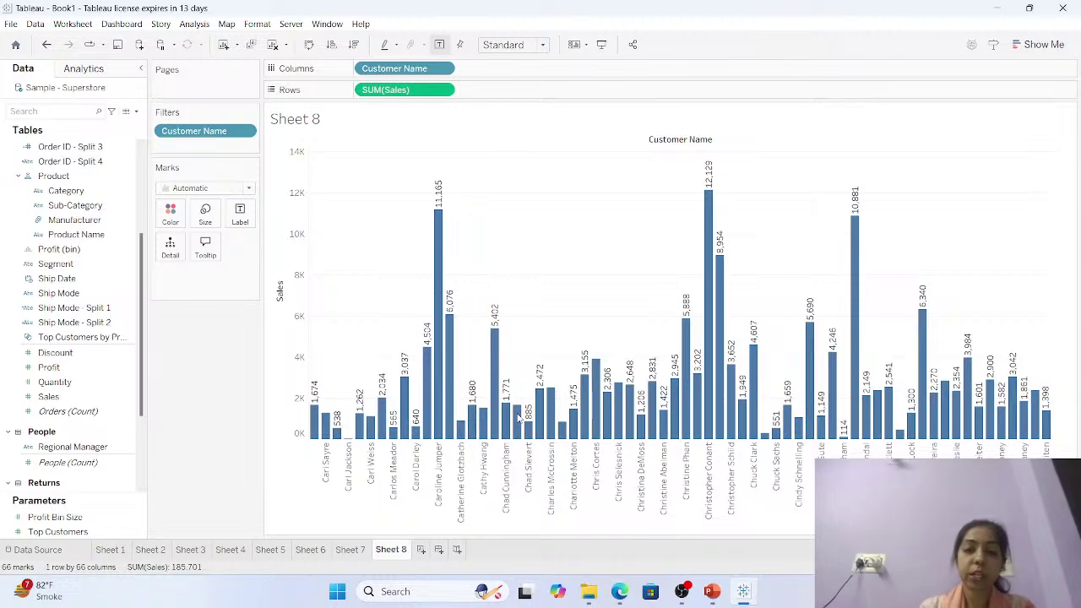
pyautogui.click(539, 416)
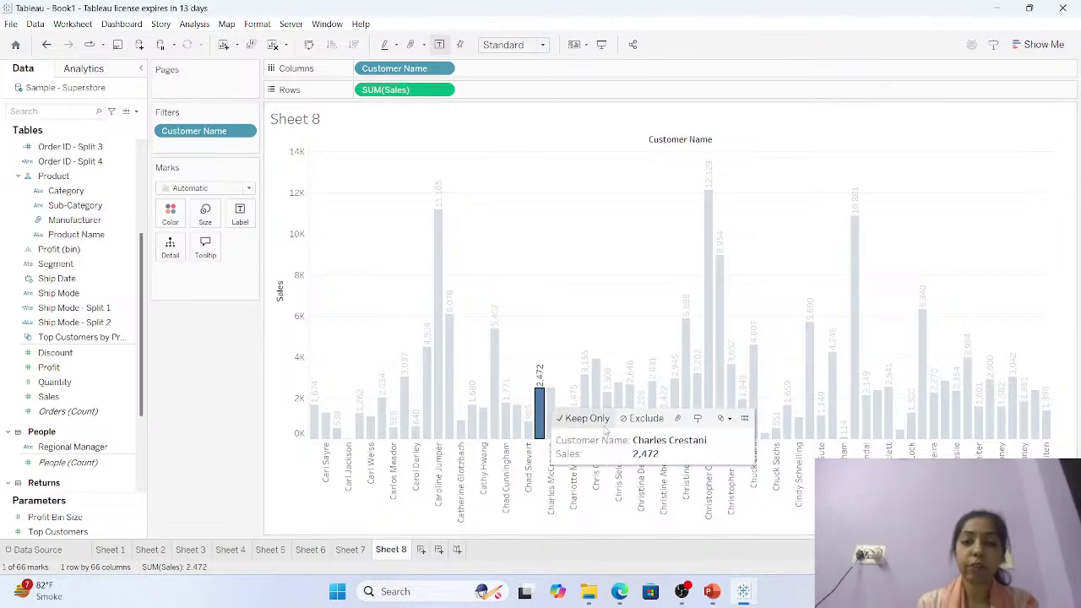
pyautogui.click(642, 418)
pyautogui.click(652, 422)
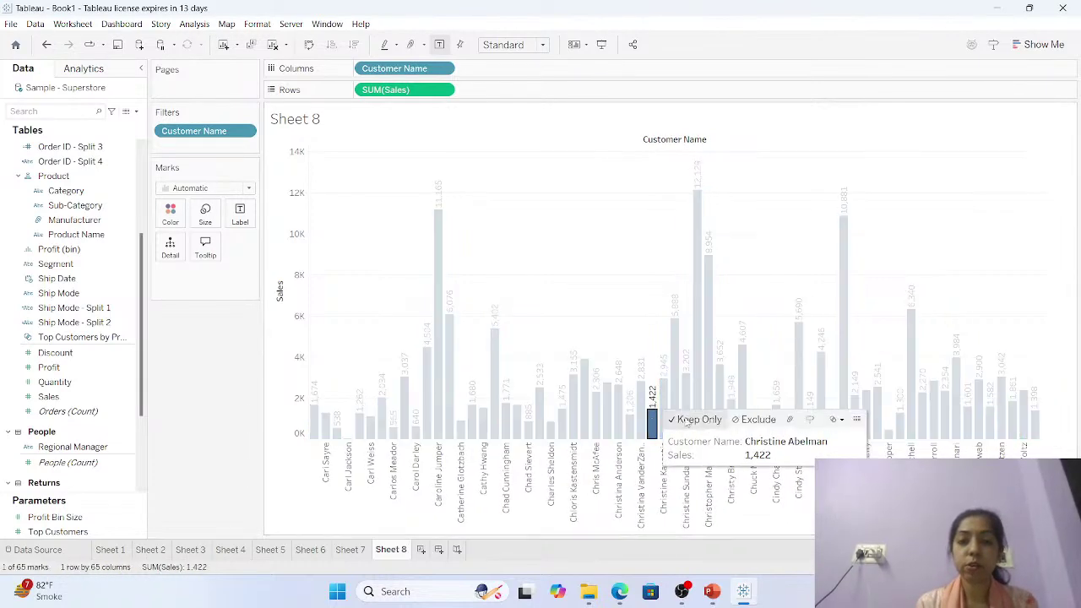
pyautogui.click(758, 419)
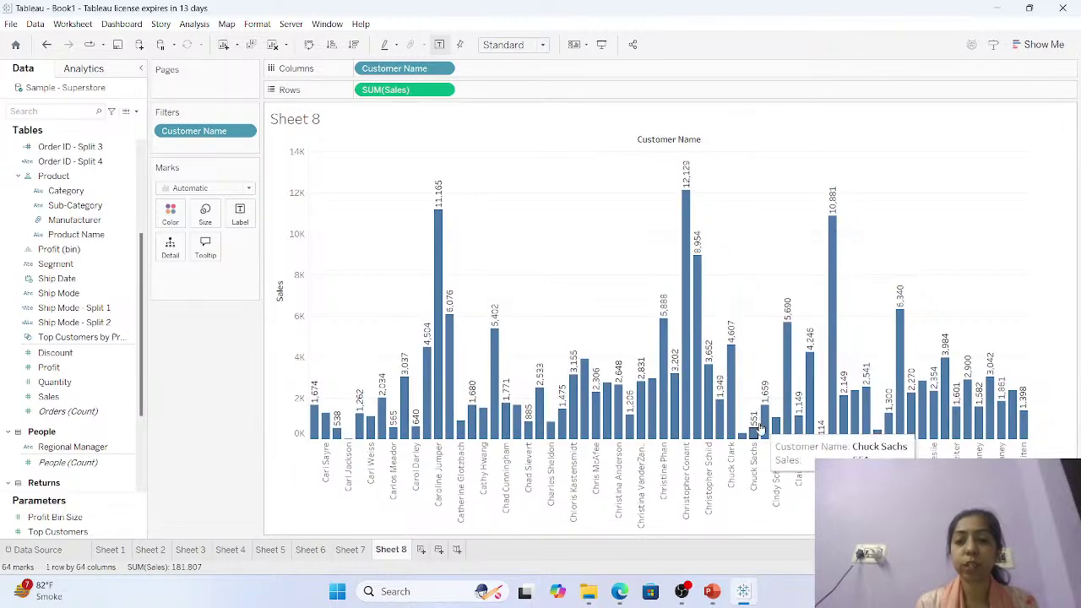
pyautogui.click(754, 431)
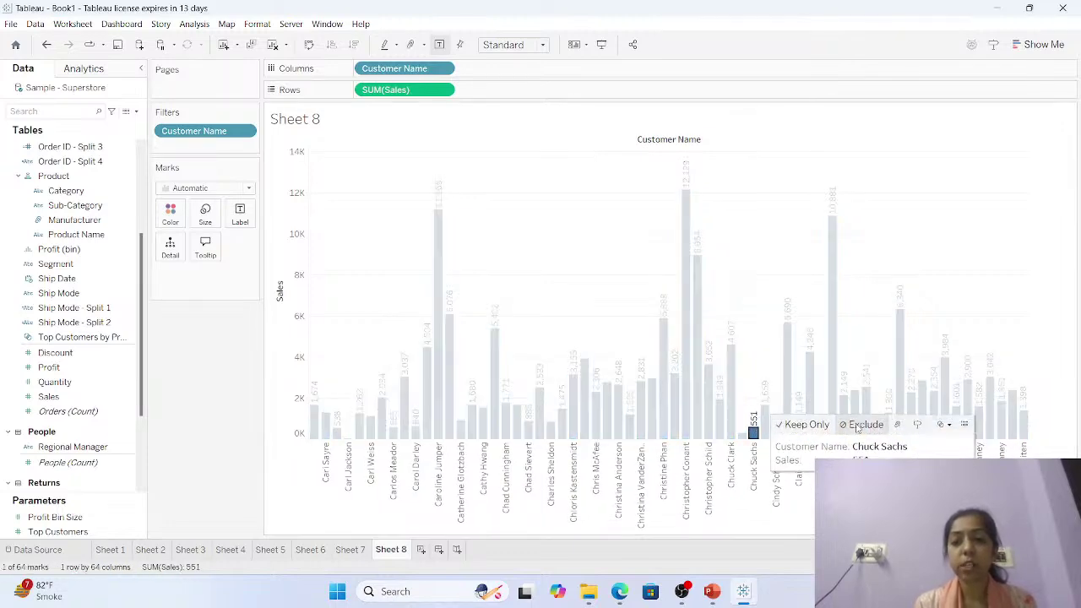
pyautogui.click(860, 424)
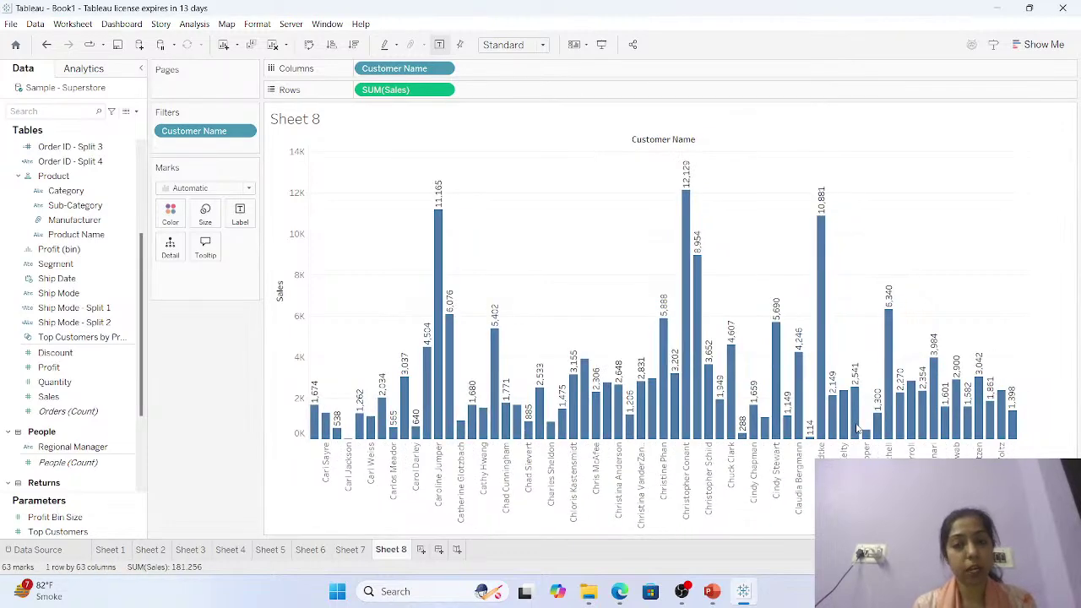
# Select the customer bars with sales of 4,504, 11,165 and 1,137 together and keep only those.
pyautogui.click(428, 387)
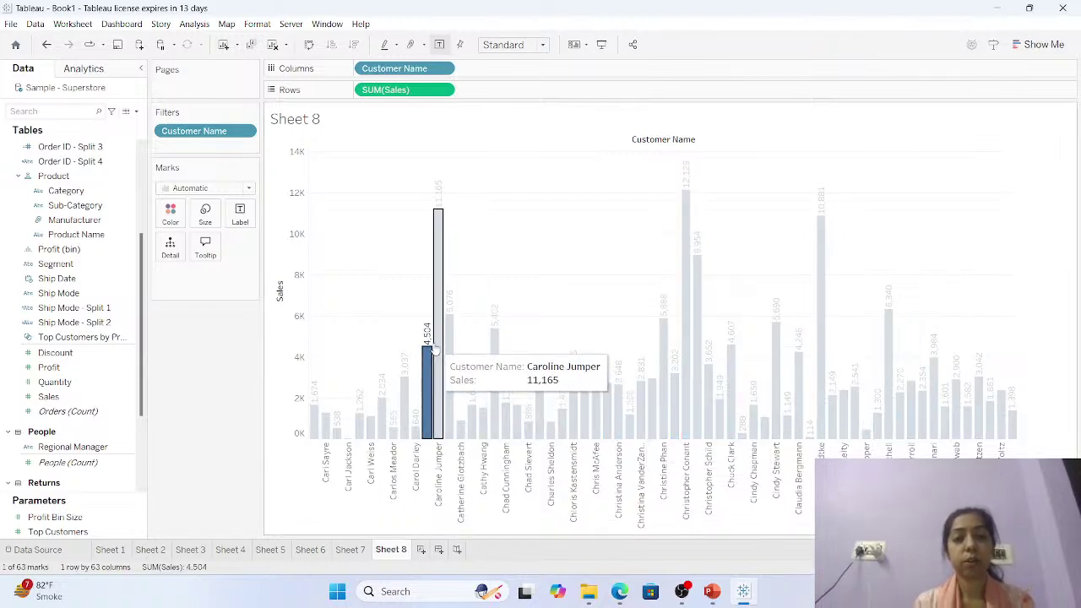
pyautogui.keyDown('ctrl'); pyautogui.click(435, 349); pyautogui.keyUp('ctrl')
pyautogui.keyDown('ctrl'); pyautogui.click(373, 426); pyautogui.keyUp('ctrl')
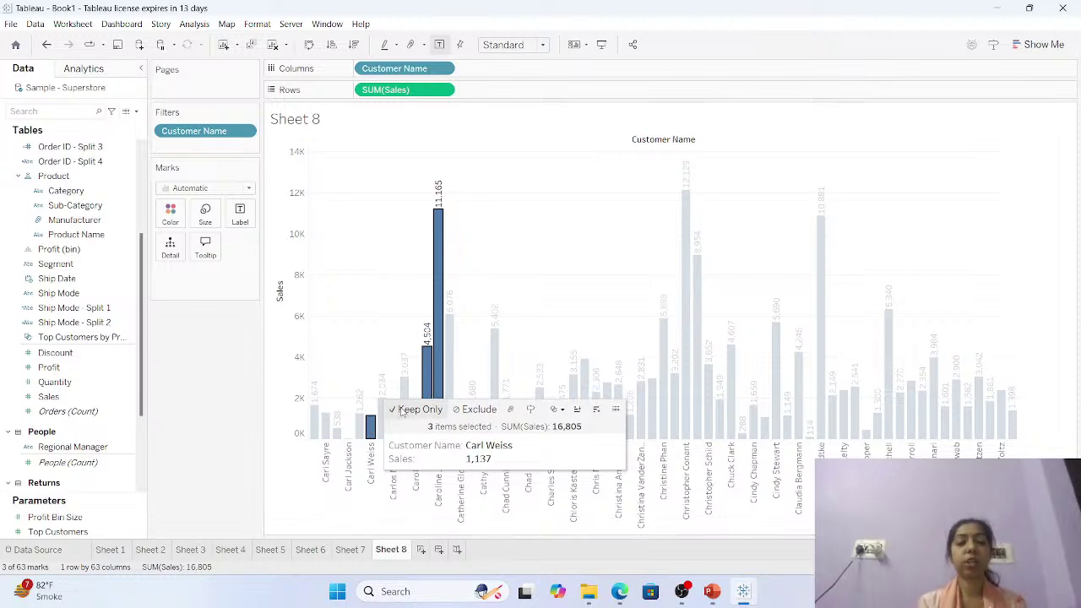
pyautogui.click(404, 410)
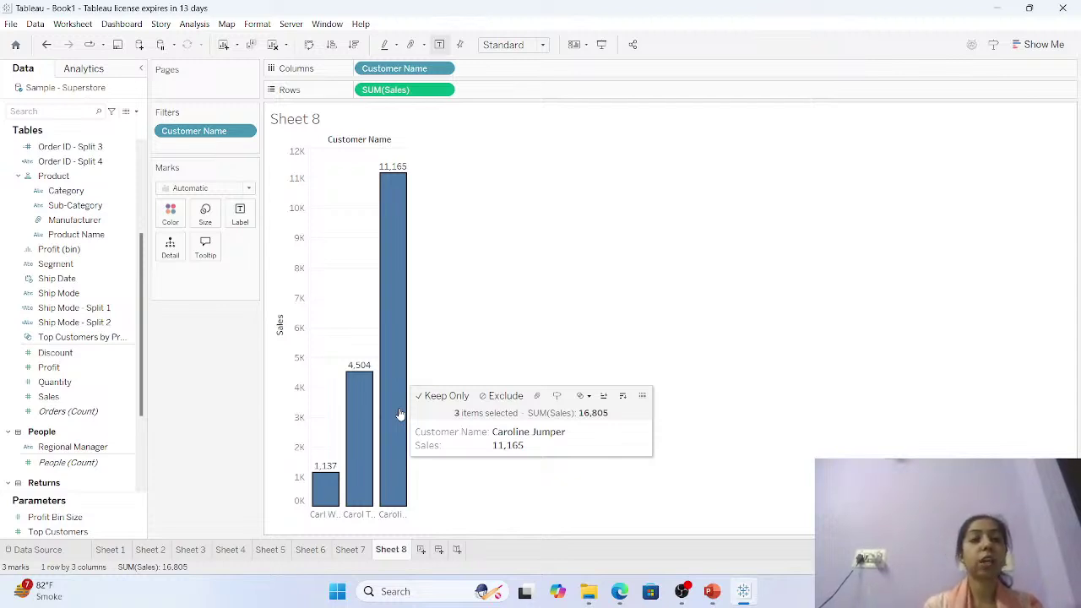
# Edit the Customer Name filter and base its condition on the Sales field aggregated as Sum.
pyautogui.click(244, 131)
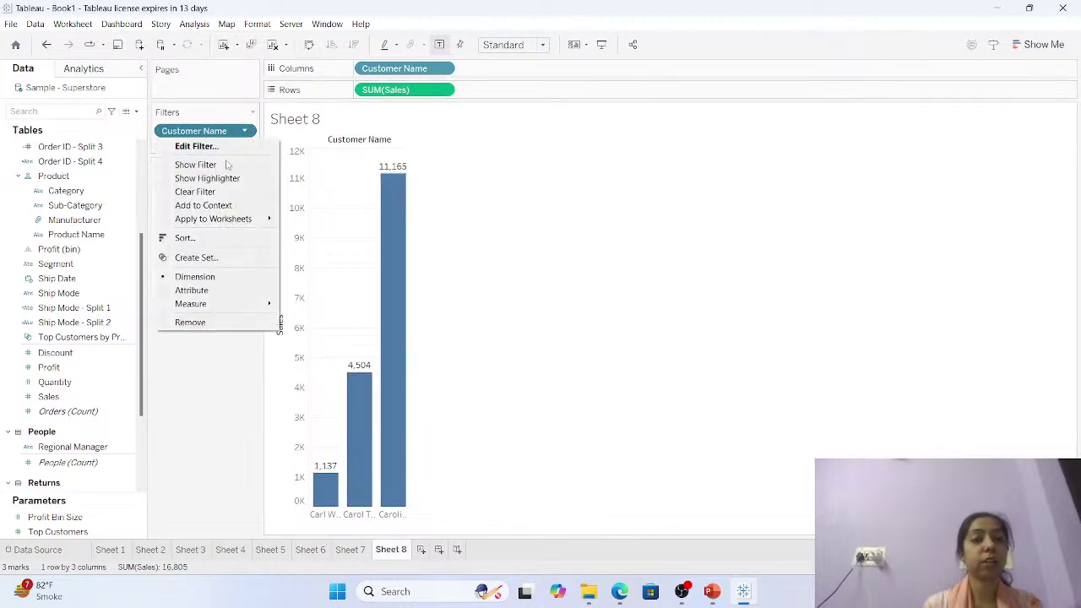
pyautogui.click(223, 147)
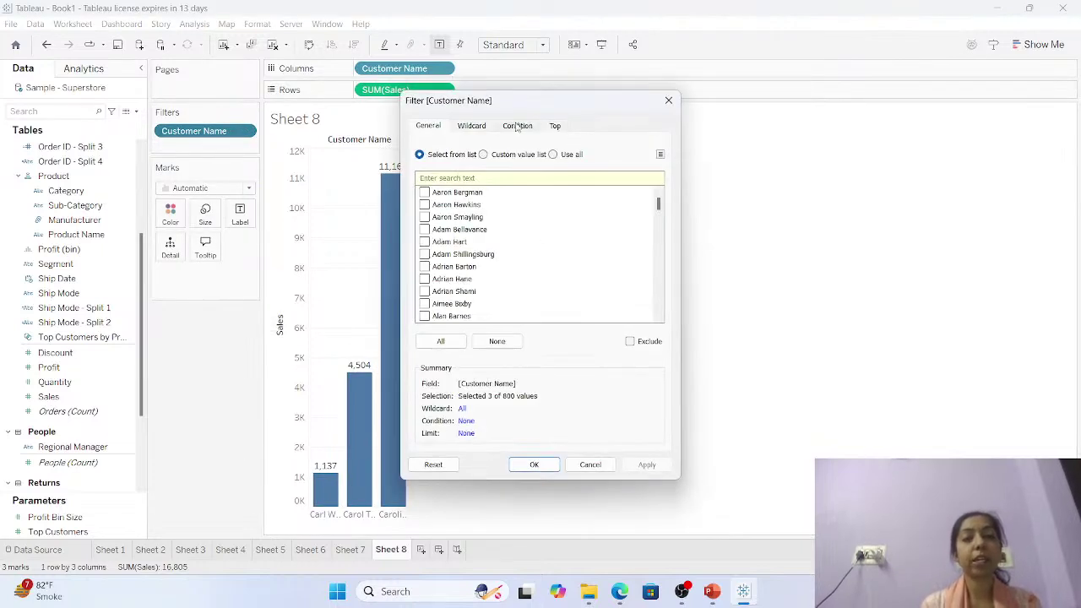
pyautogui.click(524, 126)
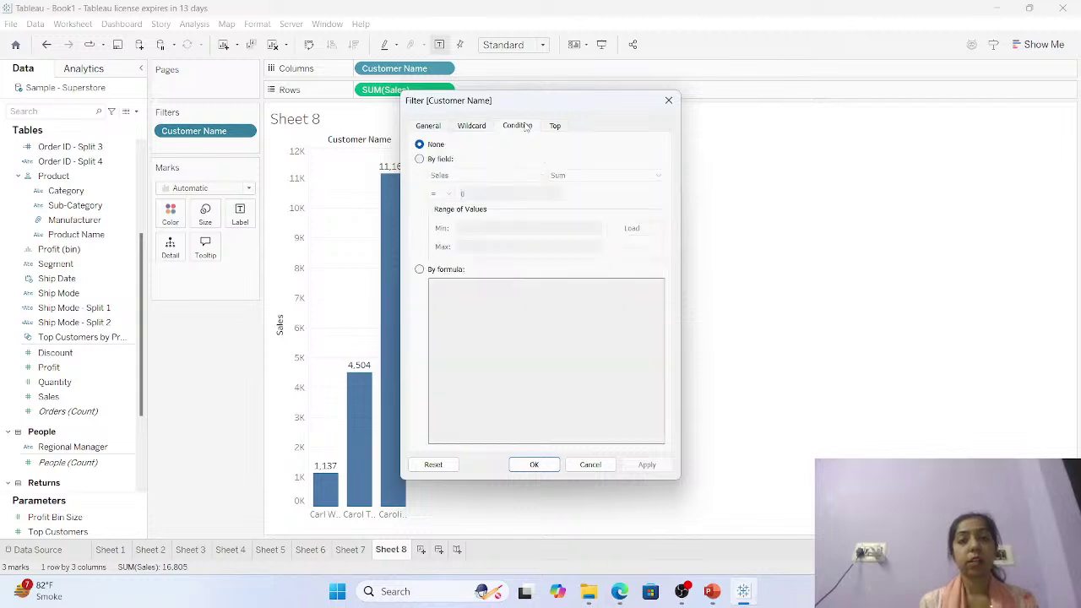
pyautogui.click(420, 160)
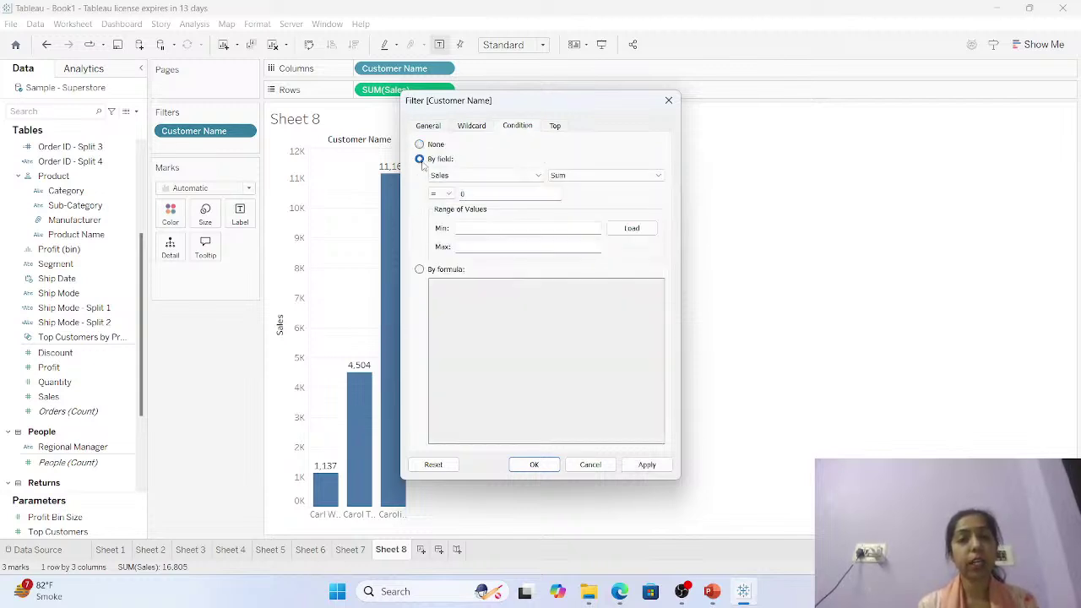
pyautogui.click(462, 176)
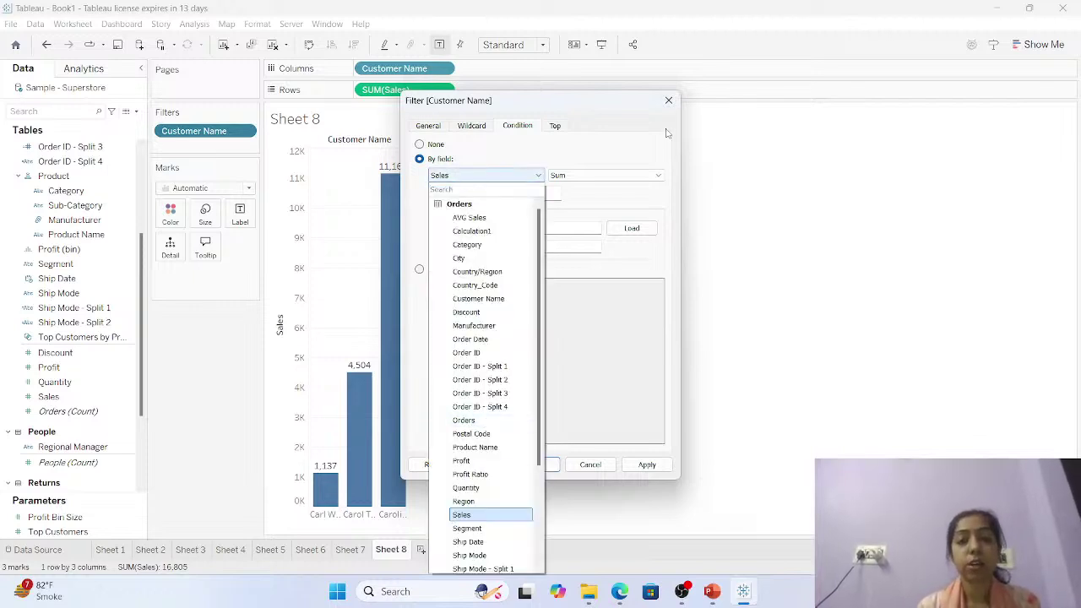
pyautogui.click(626, 158)
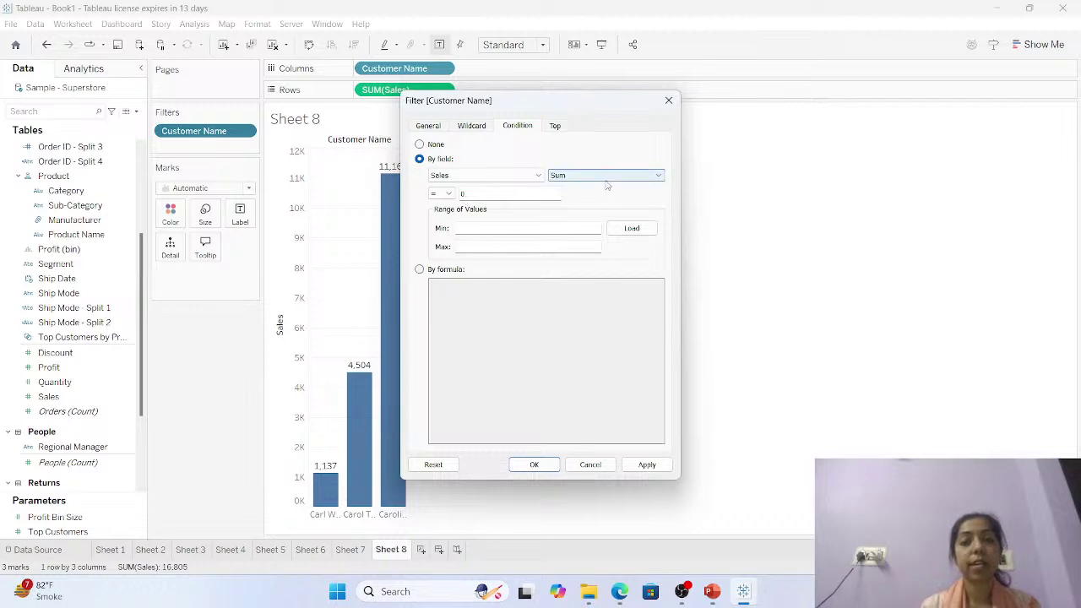
pyautogui.click(607, 177)
pyautogui.click(591, 186)
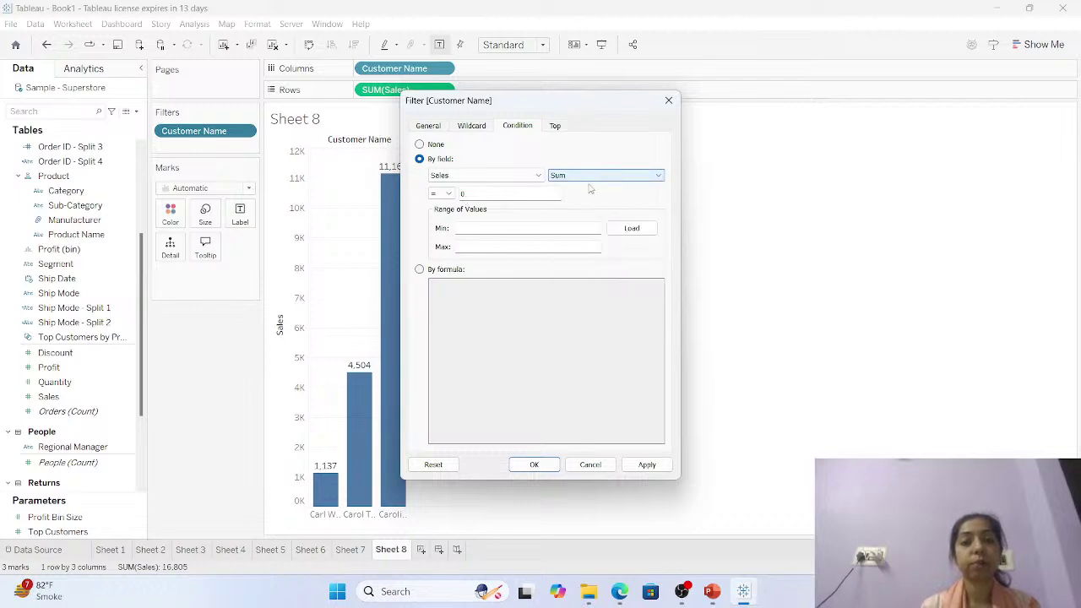
# Set the filter condition to less than 5000 and apply it to the chart.
pyautogui.click(435, 195)
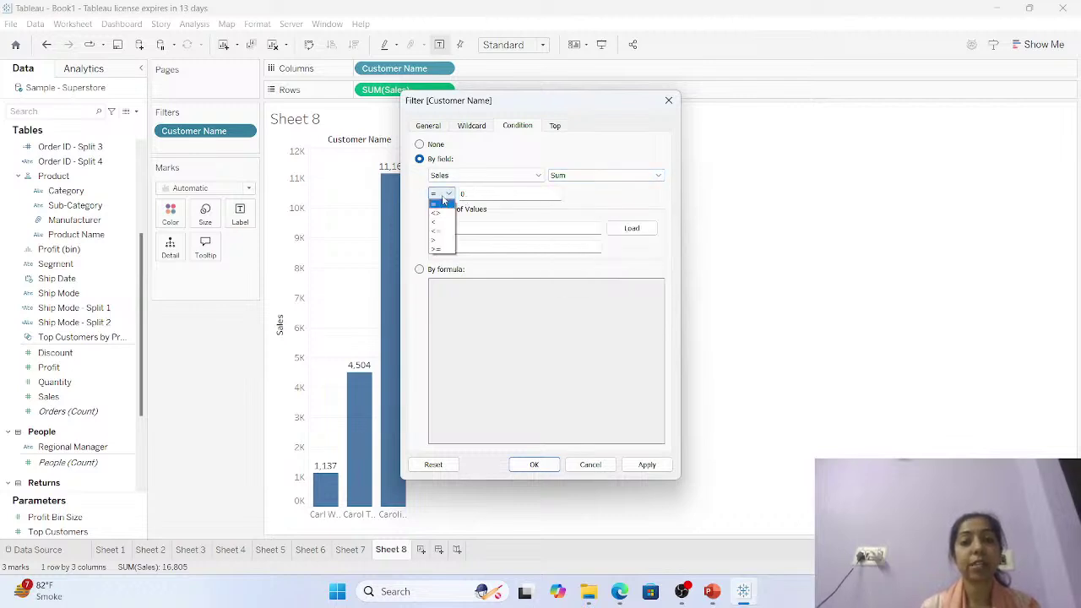
pyautogui.click(440, 217)
pyautogui.click(493, 196)
pyautogui.press('BackSpace')
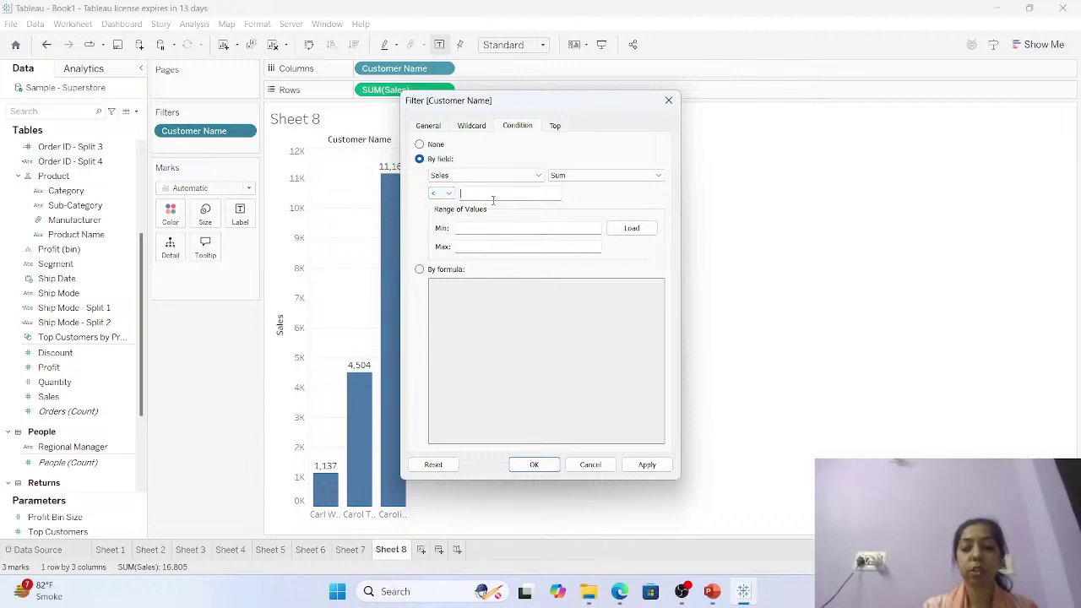
pyautogui.write('5000')
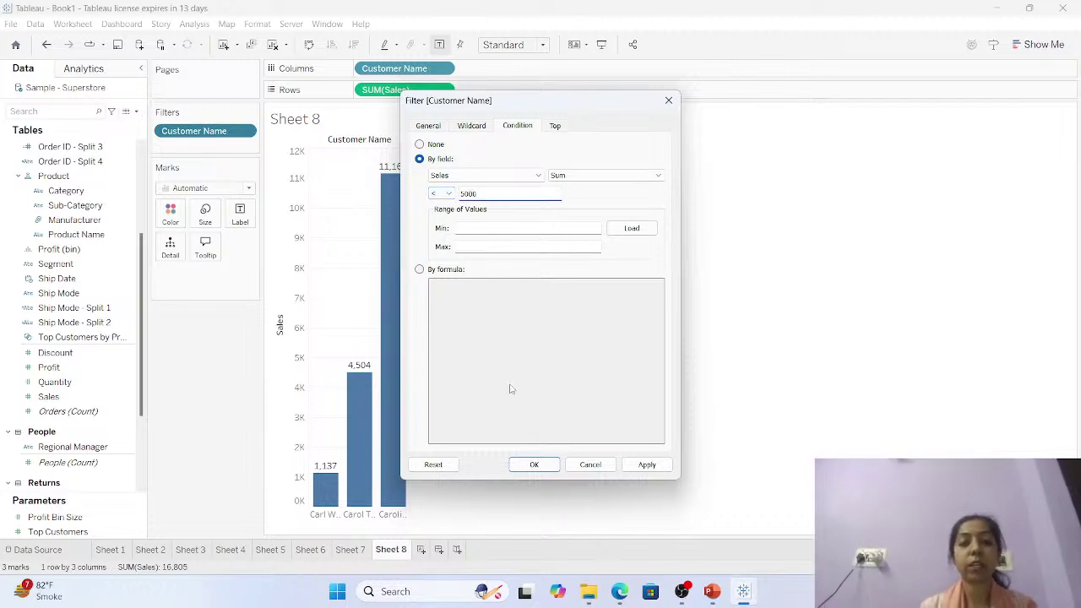
pyautogui.click(534, 465)
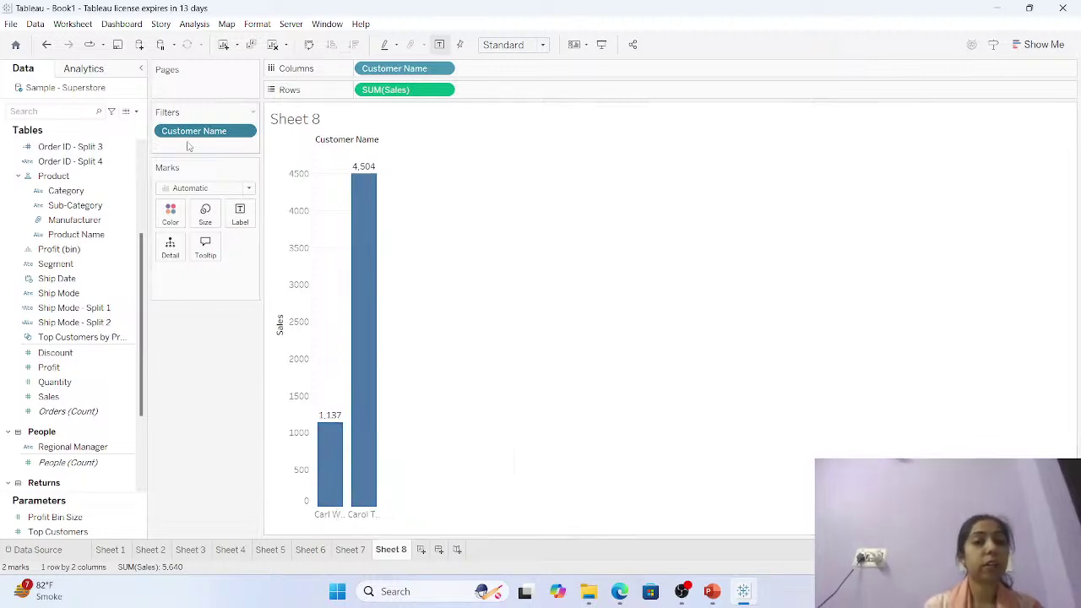
# Reopen the Customer Name filter, switch its selection to a custom value list and review the condition settings.
pyautogui.click(245, 133)
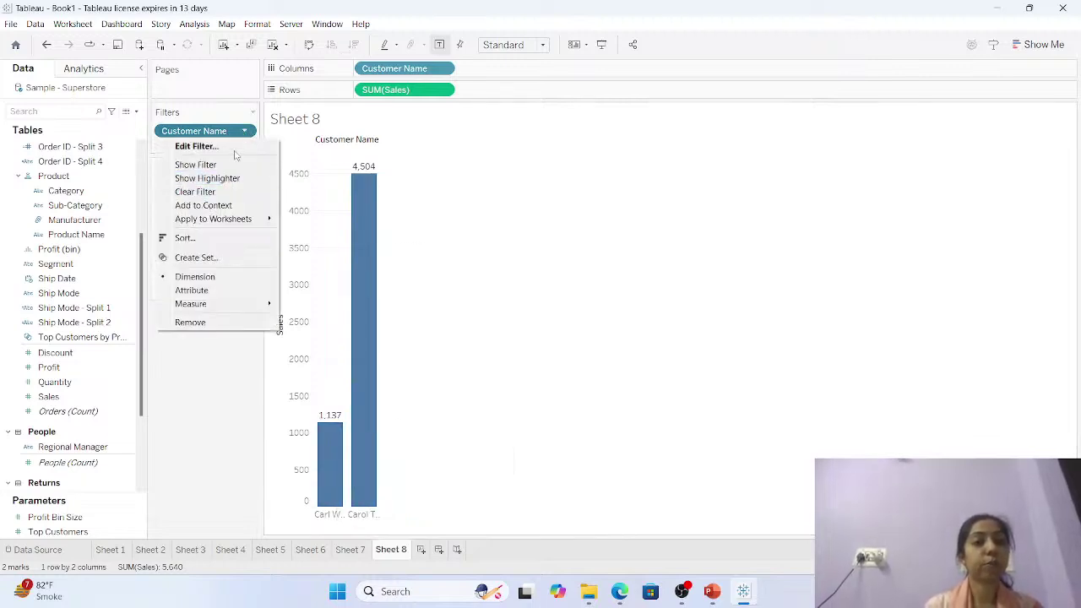
pyautogui.click(228, 146)
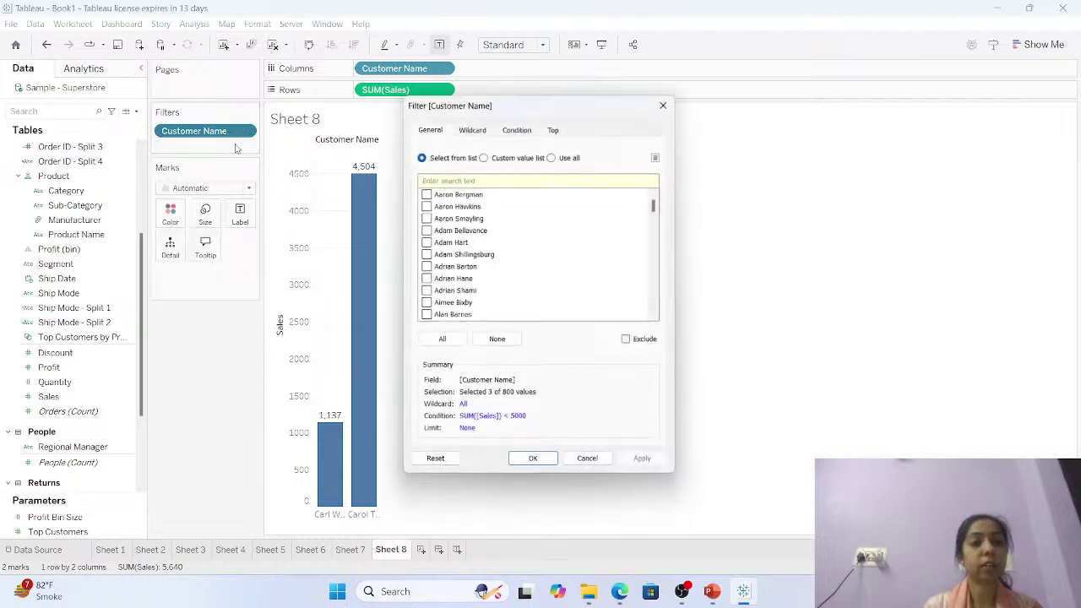
pyautogui.click(539, 155)
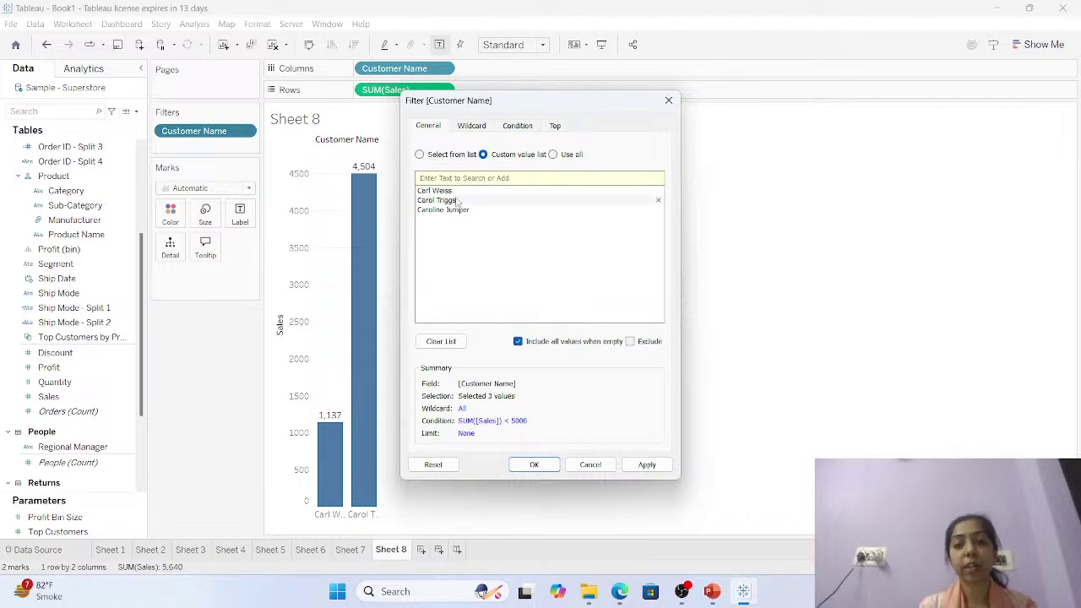
pyautogui.click(513, 126)
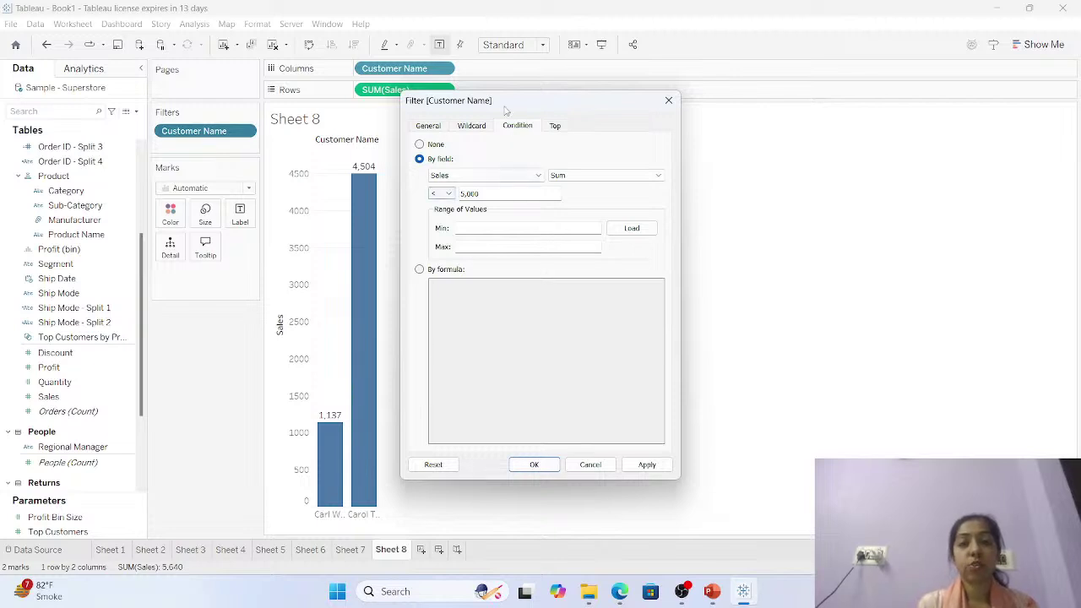
# Limit the Customer Name filter to the top 5 by Sum of Sales and confirm it.
pyautogui.click(556, 126)
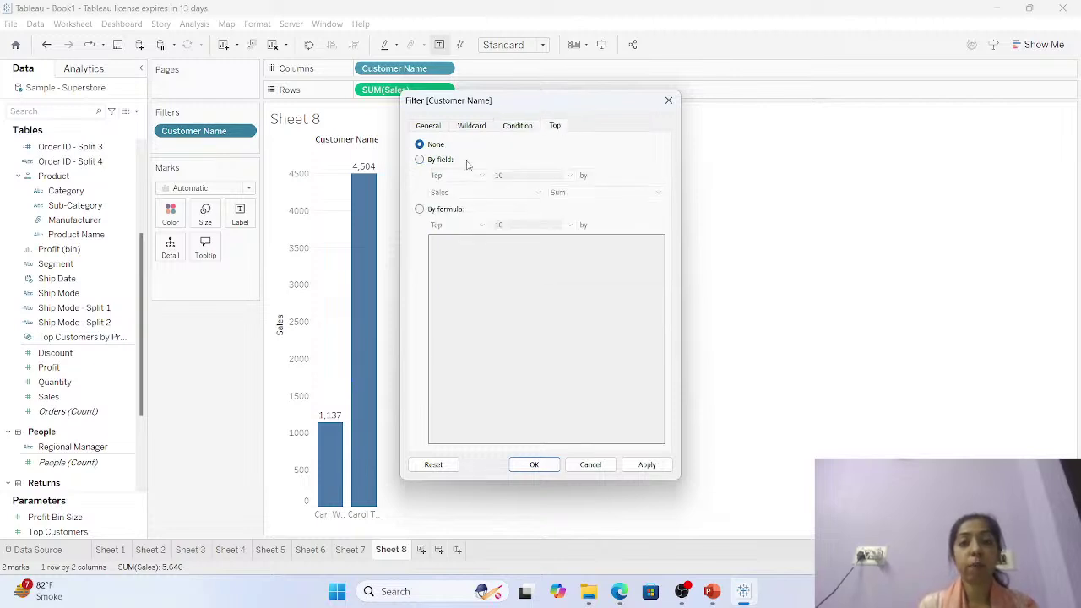
pyautogui.click(437, 161)
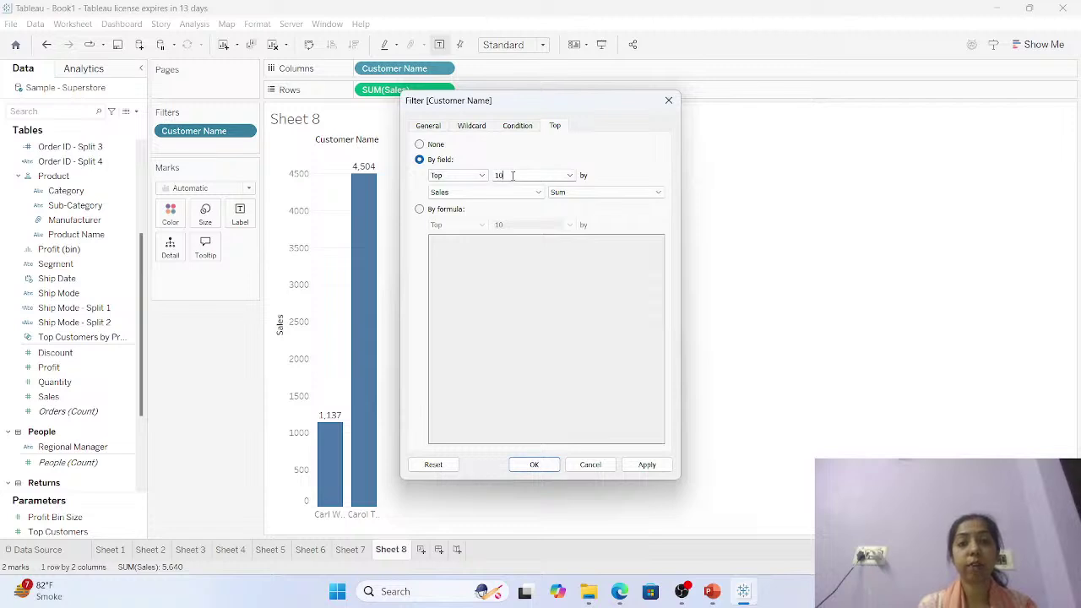
pyautogui.press('BackSpace')
pyautogui.press('BackSpace')
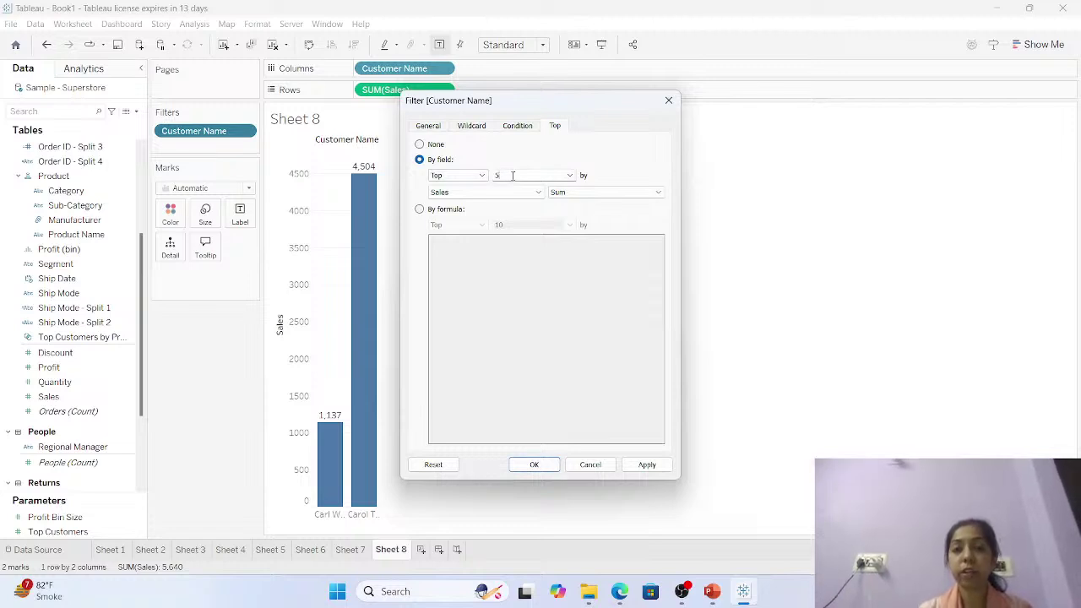
pyautogui.moveTo(524, 591)
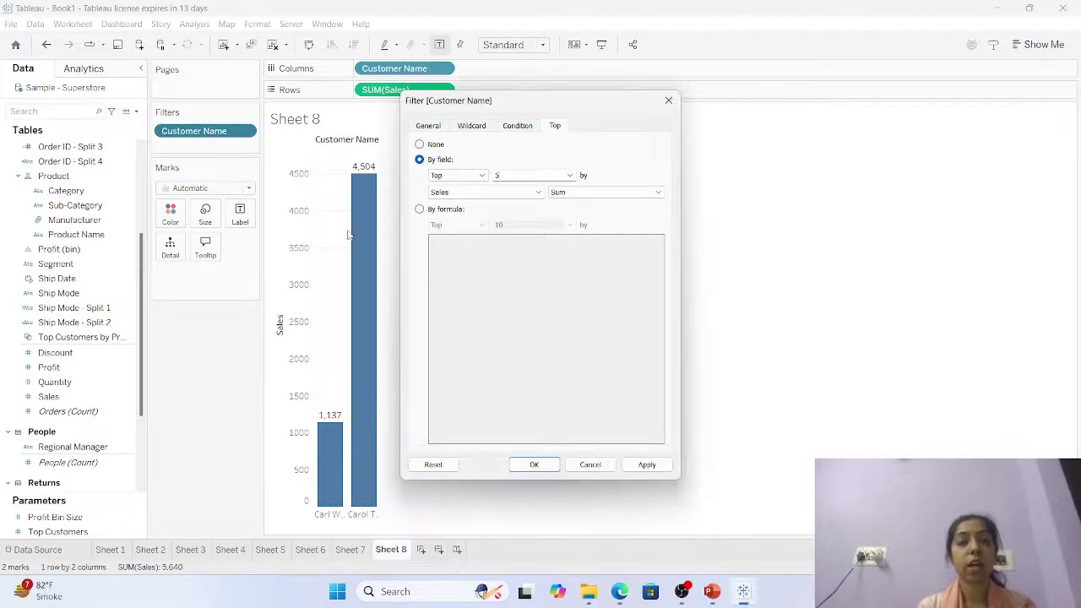
pyautogui.click(534, 465)
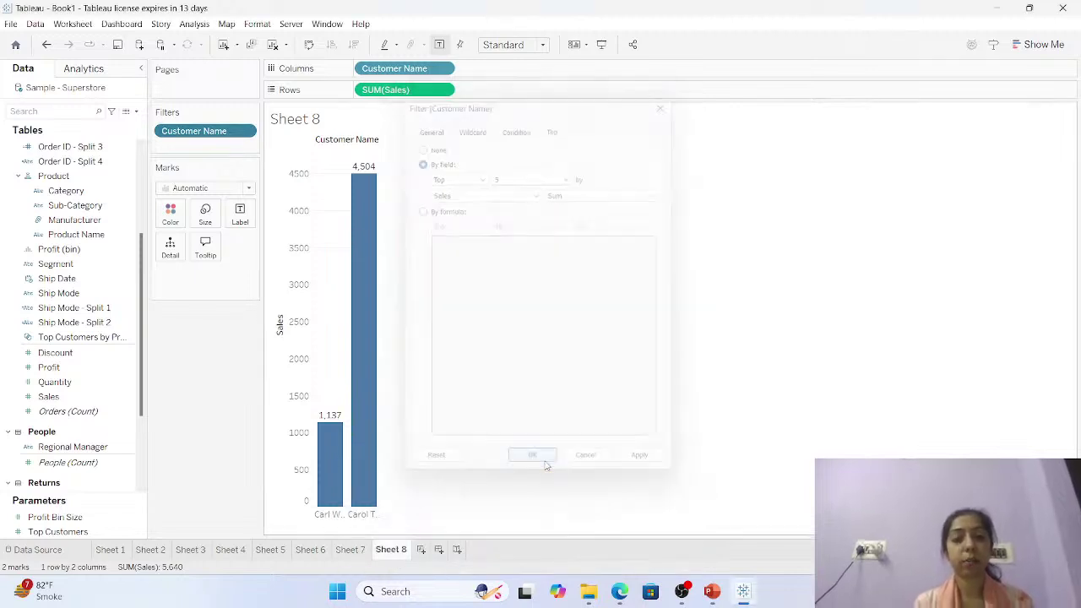
# Reopen the Customer Name filter and set its general selection to use all values.
pyautogui.click(246, 132)
pyautogui.click(244, 148)
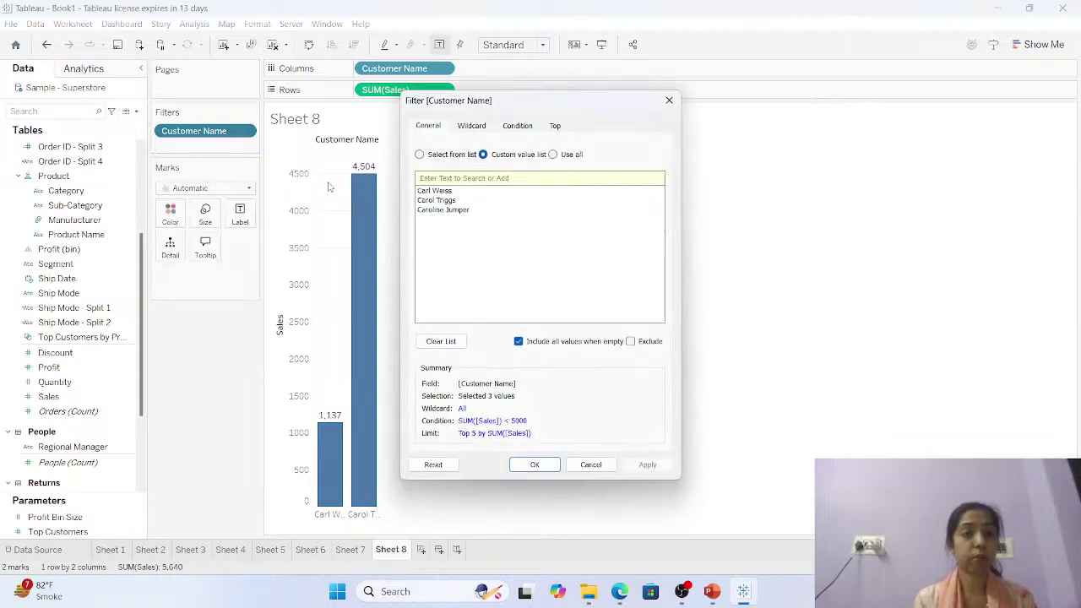
pyautogui.click(439, 159)
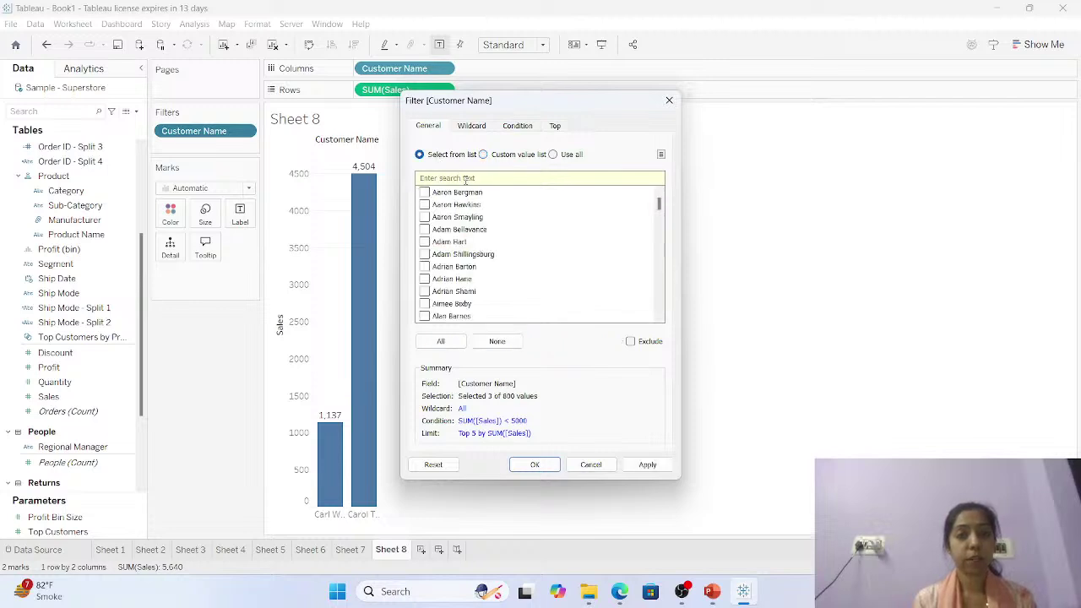
pyautogui.click(554, 155)
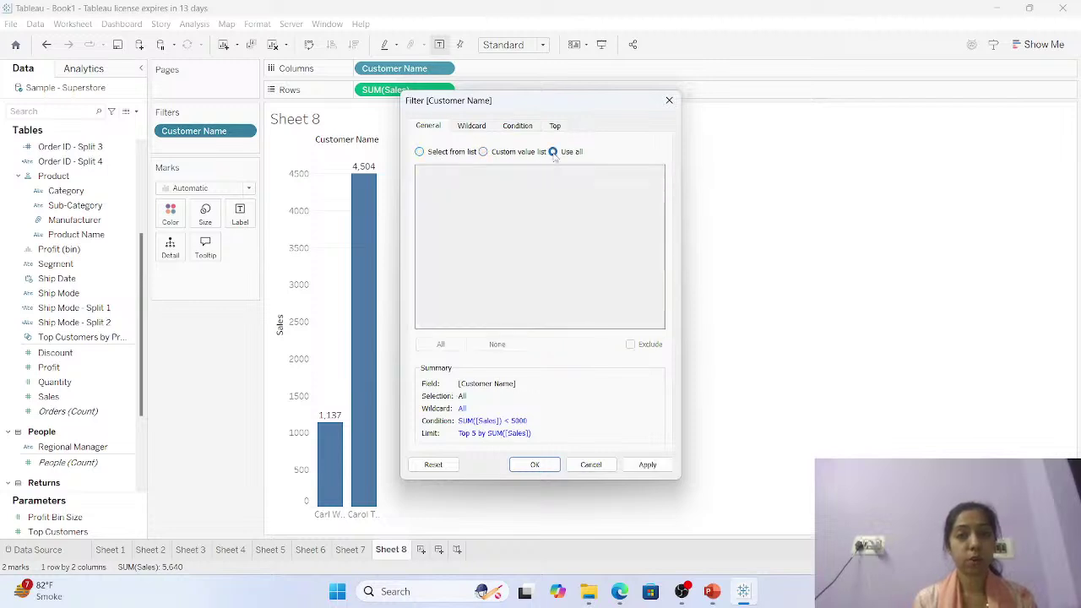
# Add a wildcard match for customer names starting with A, apply it and close the filter.
pyautogui.click(478, 127)
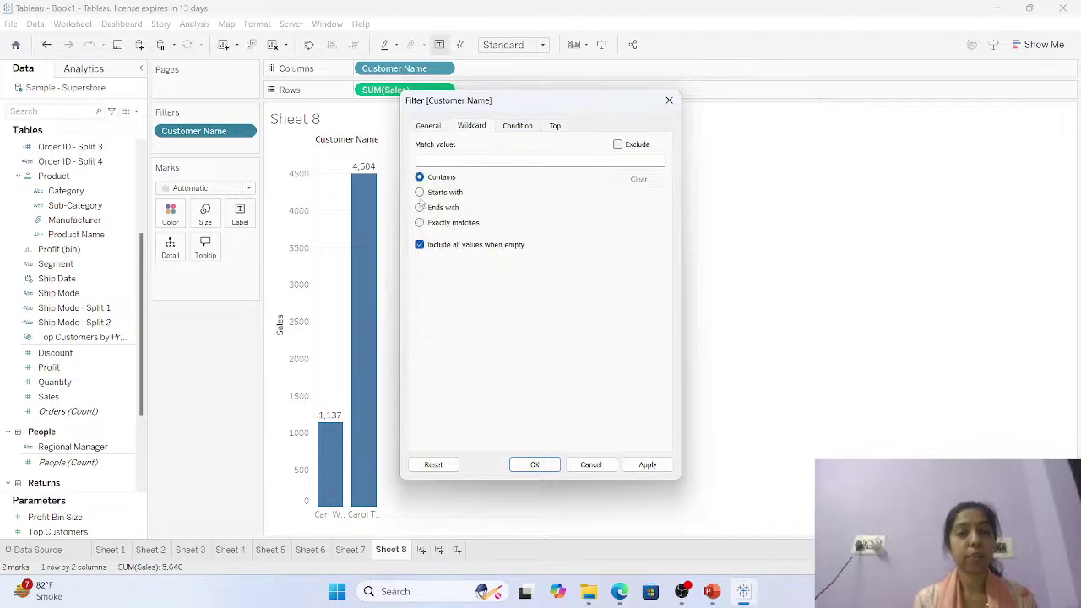
pyautogui.click(421, 194)
pyautogui.write('A')
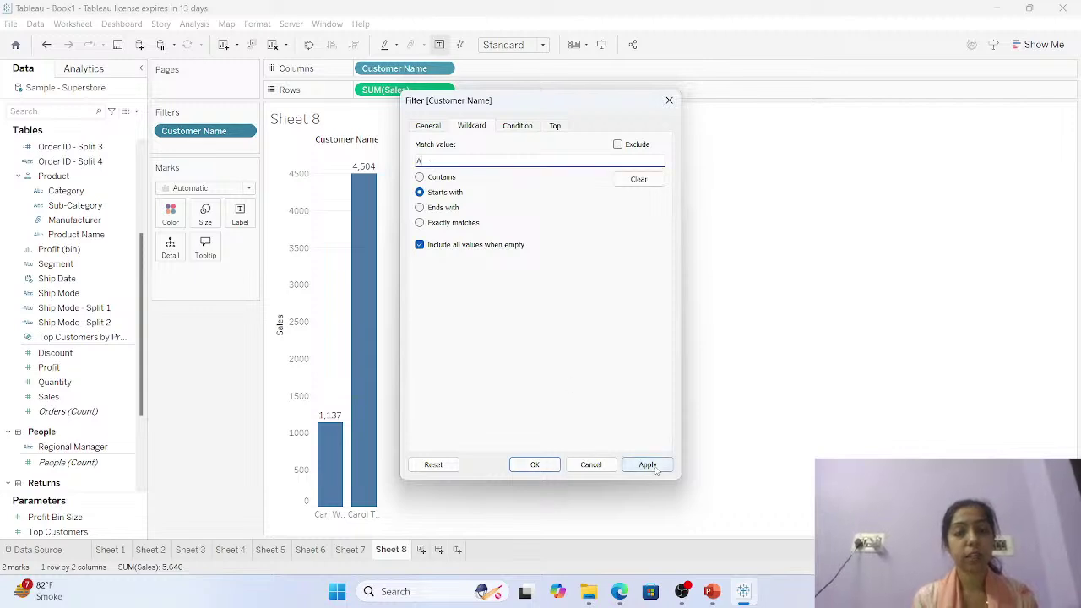
pyautogui.click(648, 466)
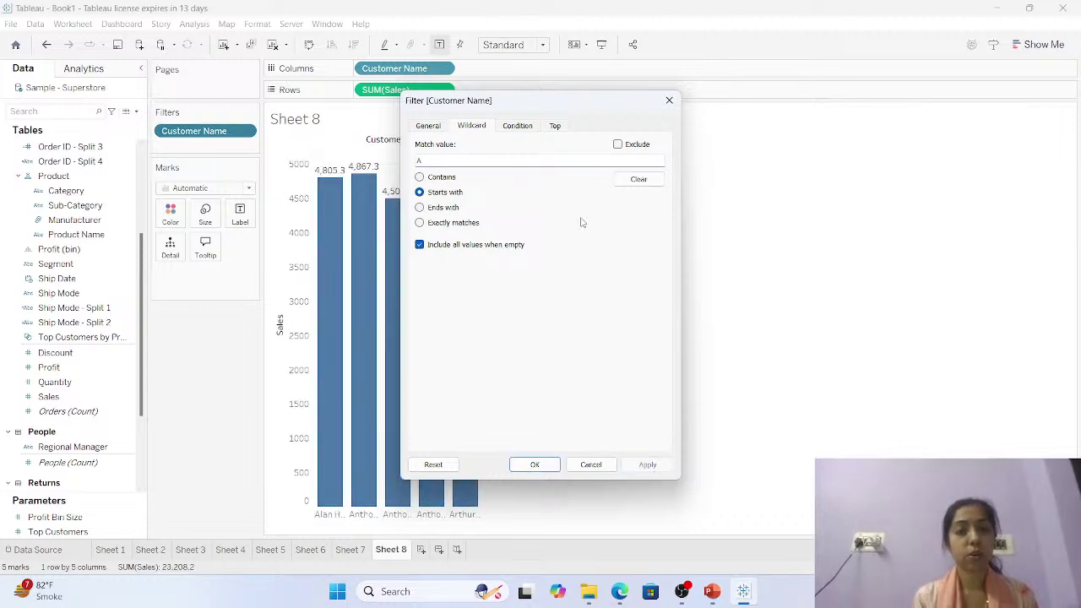
pyautogui.click(669, 100)
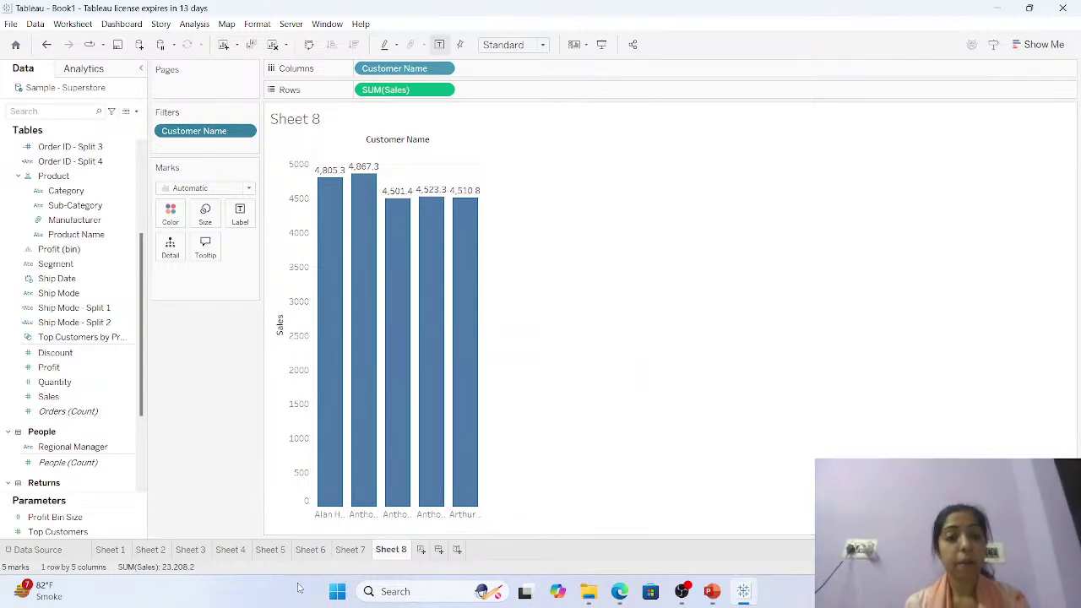
# Add a data source filter on Category that keeps only Furniture, and check the Category values in the Orders table.
pyautogui.click(38, 550)
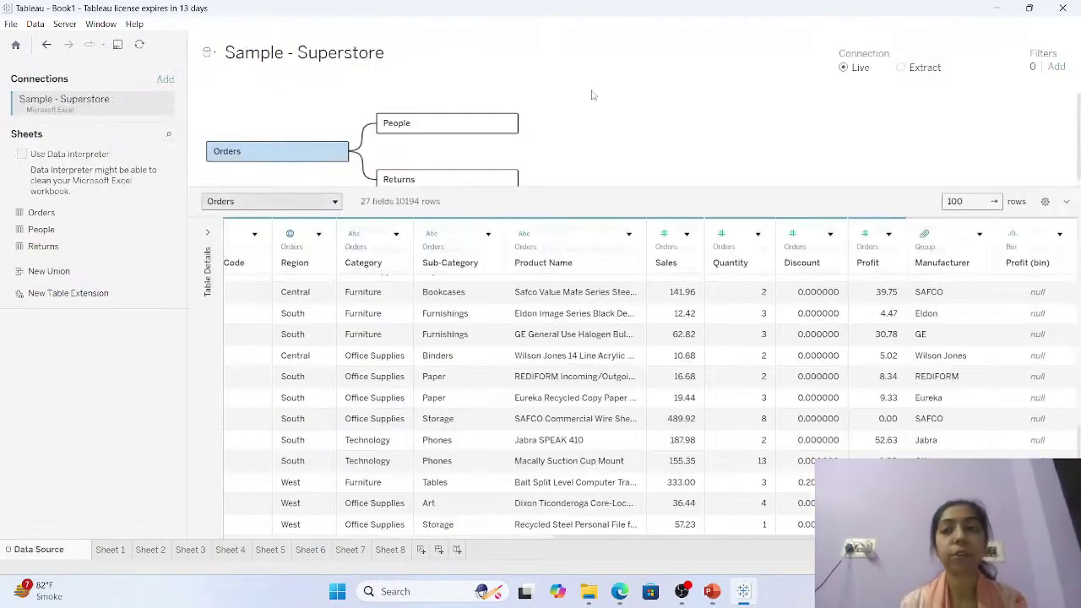
pyautogui.click(1055, 67)
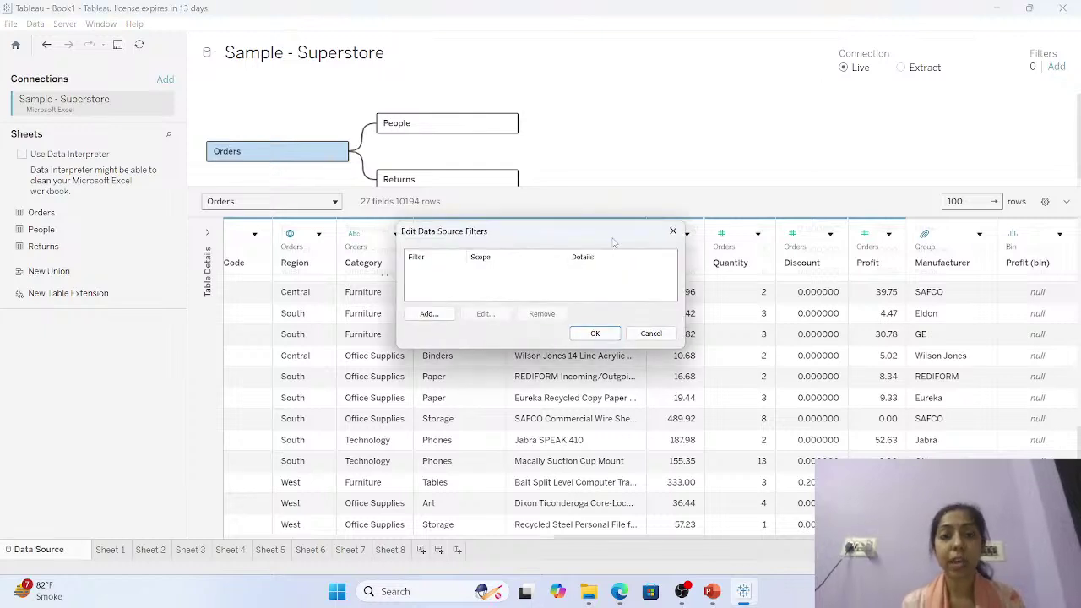
pyautogui.click(430, 314)
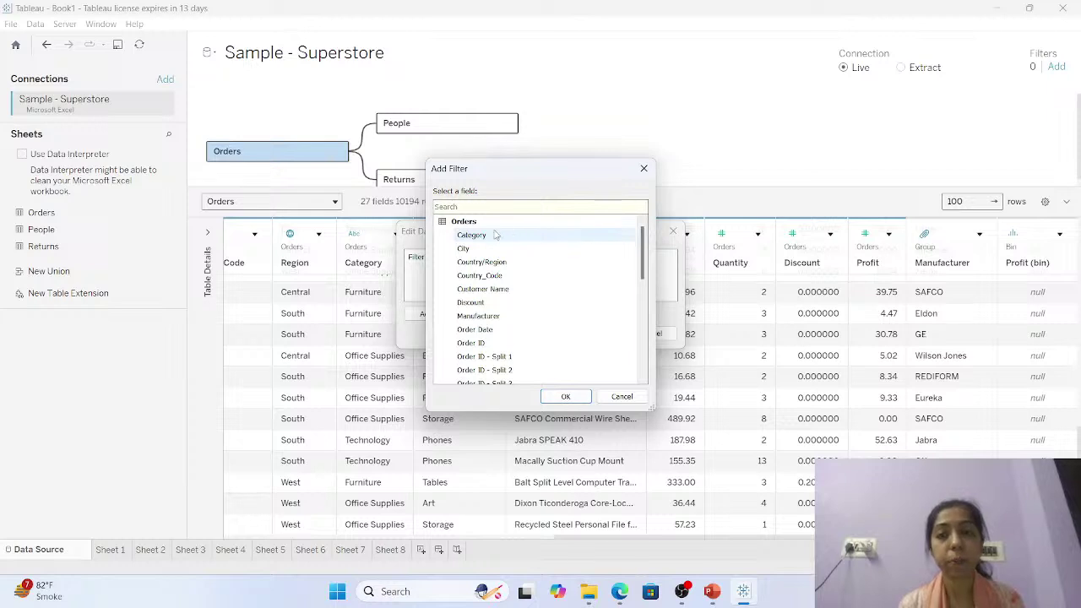
pyautogui.click(622, 396)
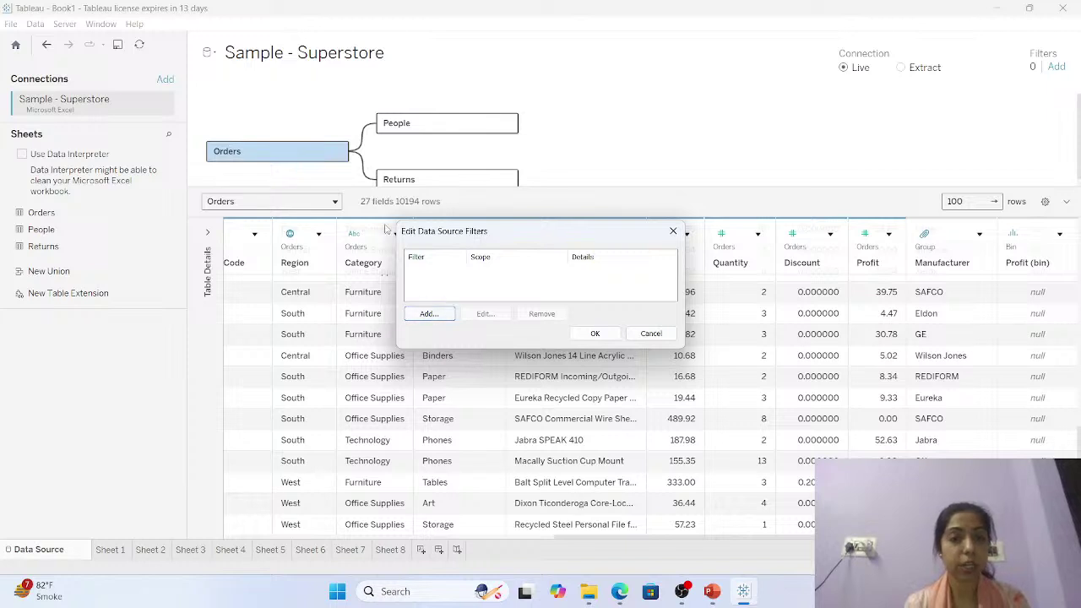
pyautogui.click(428, 313)
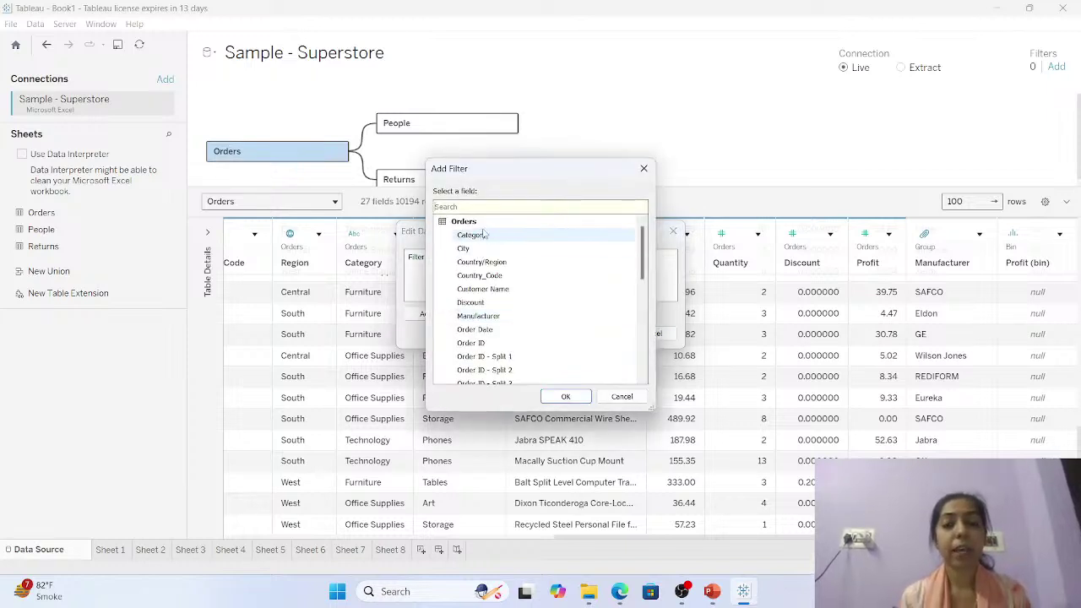
pyautogui.doubleClick(471, 235)
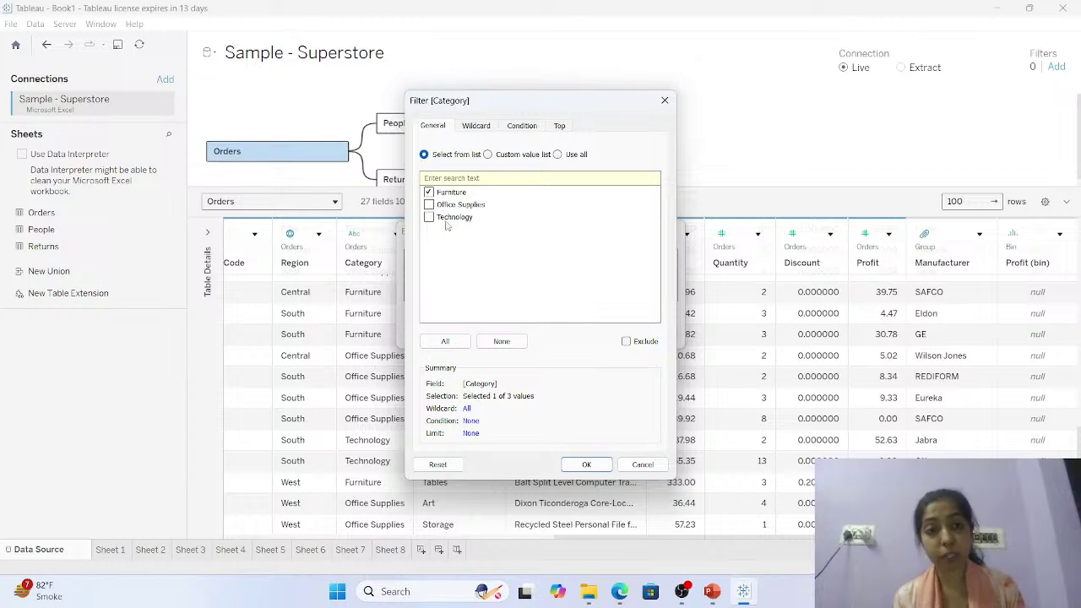
pyautogui.click(586, 465)
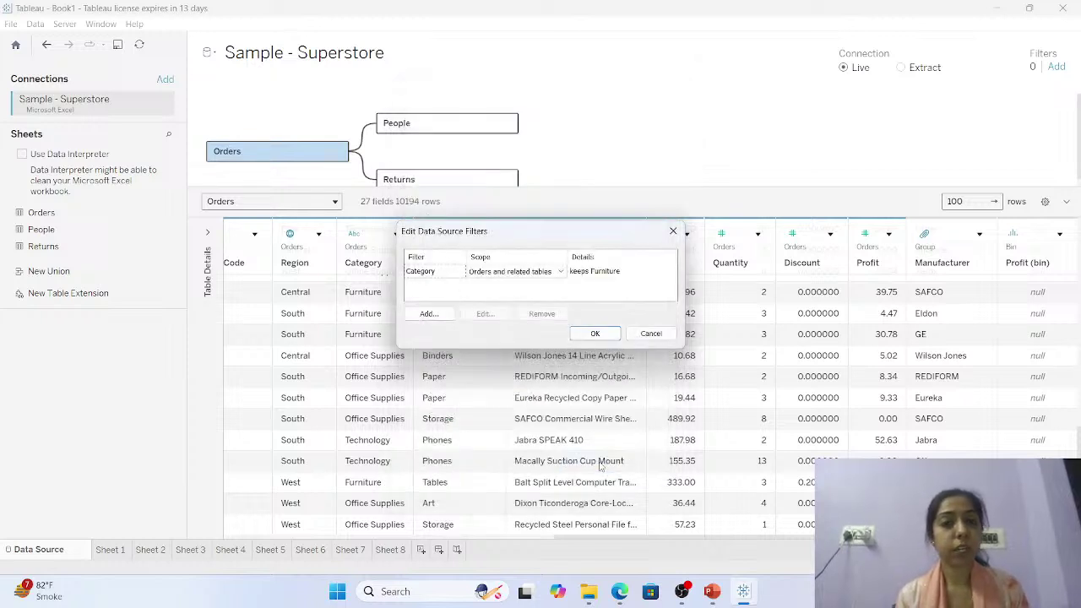
pyautogui.click(601, 334)
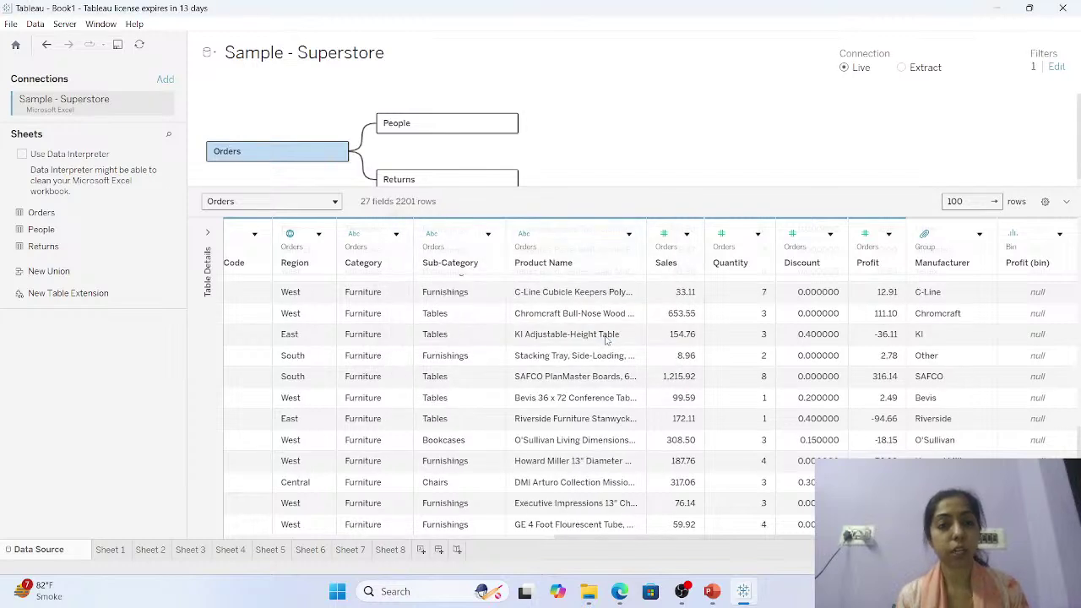
pyautogui.click(384, 294)
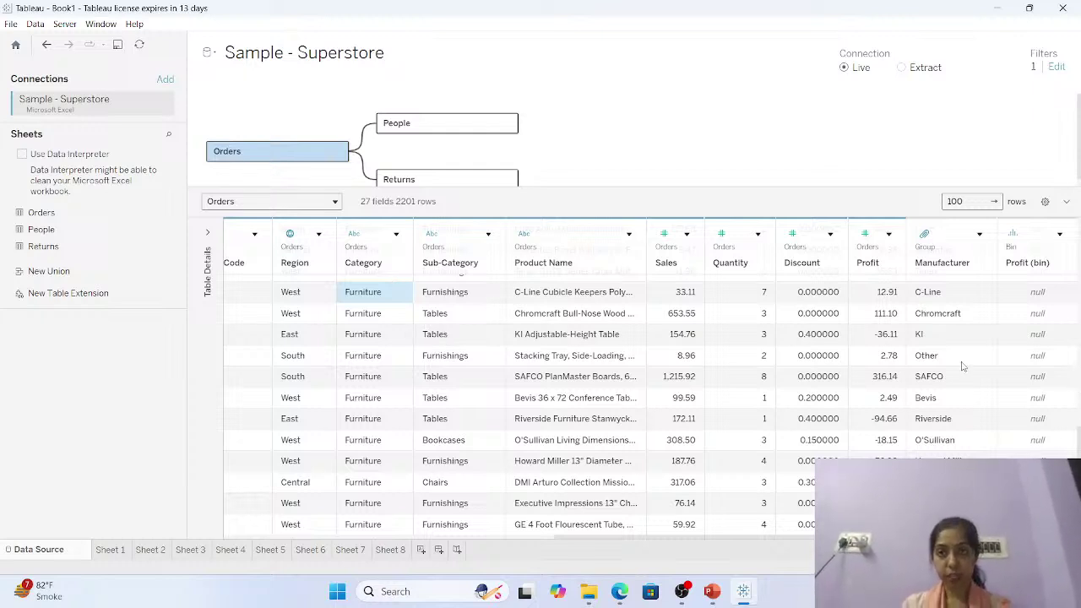
pyautogui.click(1055, 67)
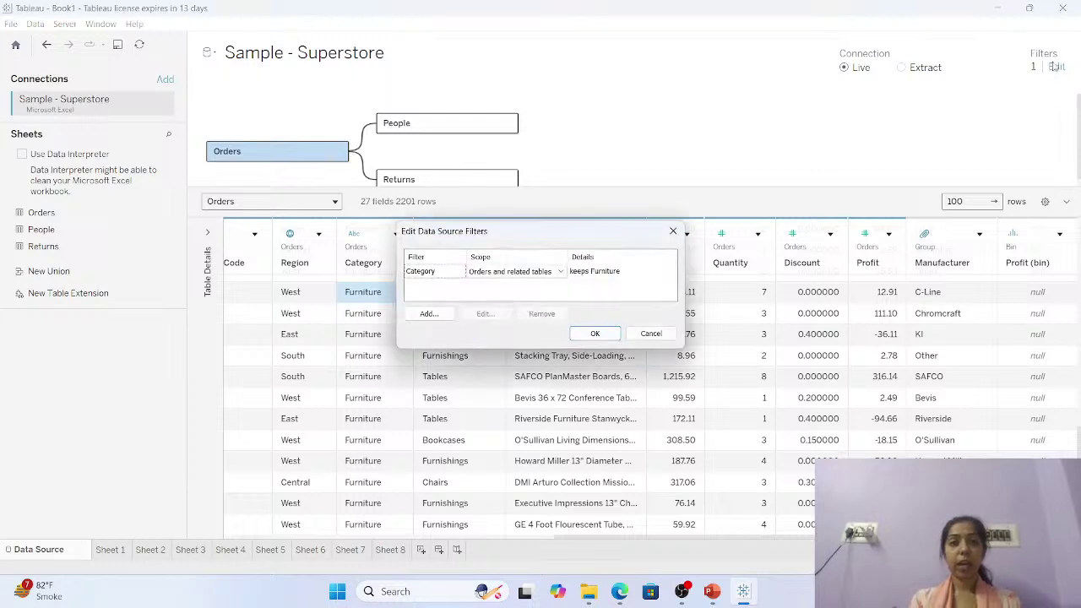
pyautogui.click(429, 314)
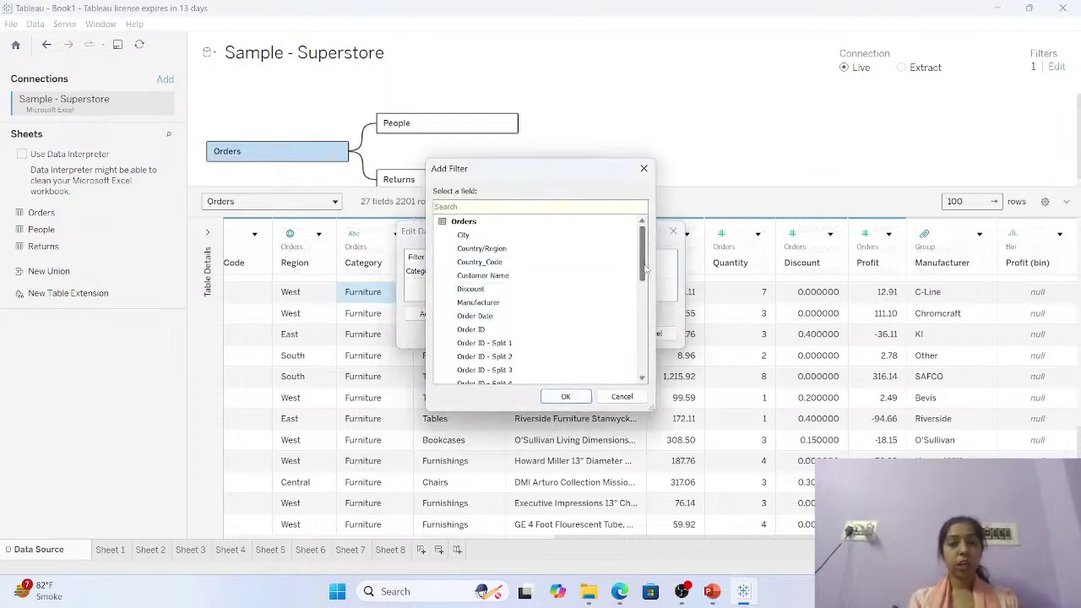
pyautogui.moveTo(648, 270); pyautogui.dragTo(648, 363)
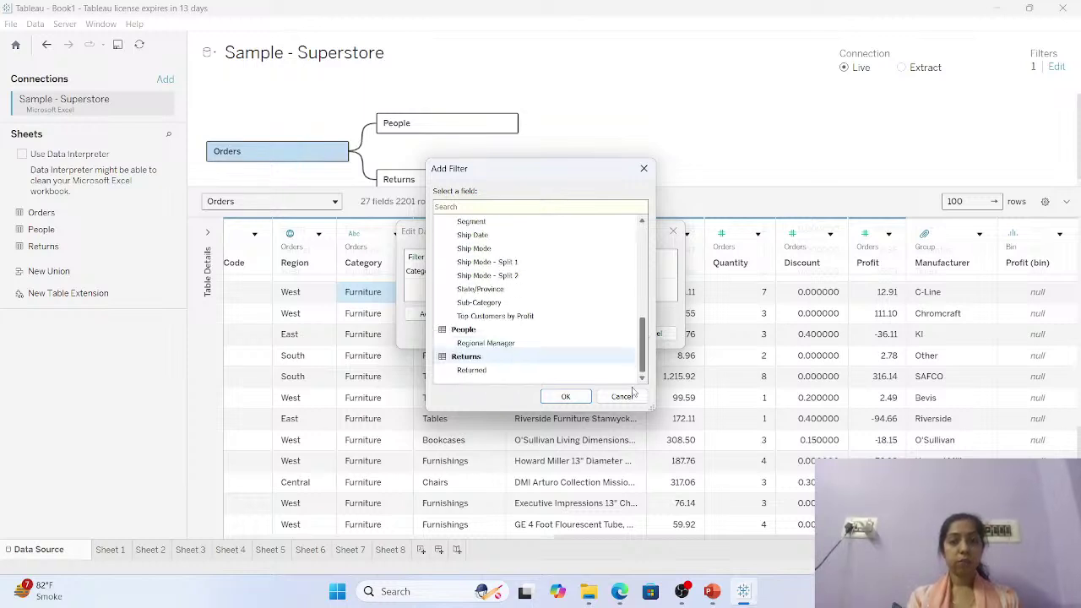
pyautogui.scroll(3, 630, 329)
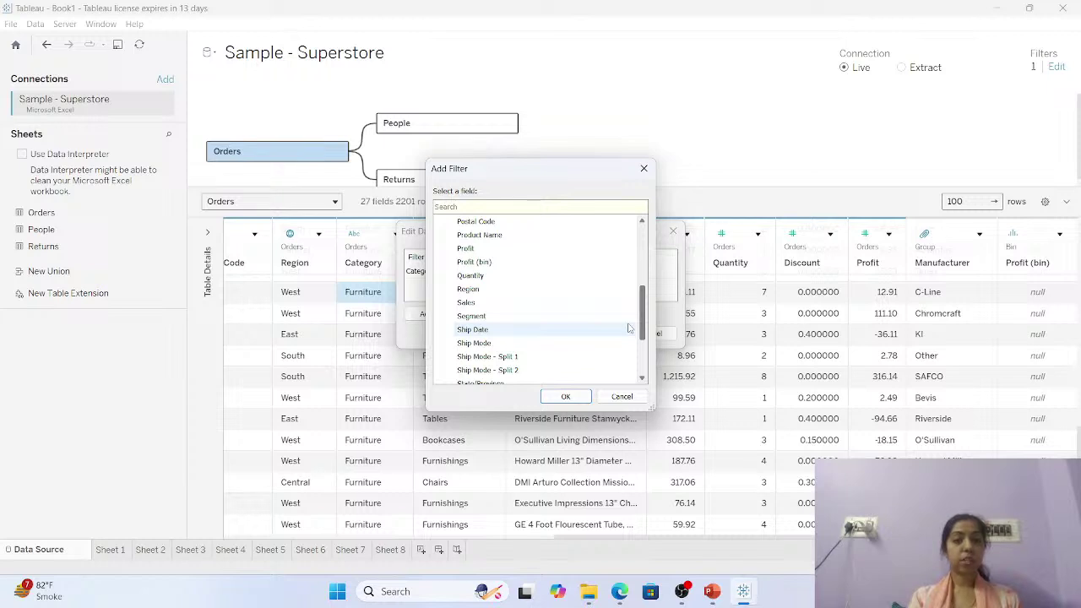
pyautogui.doubleClick(485, 306)
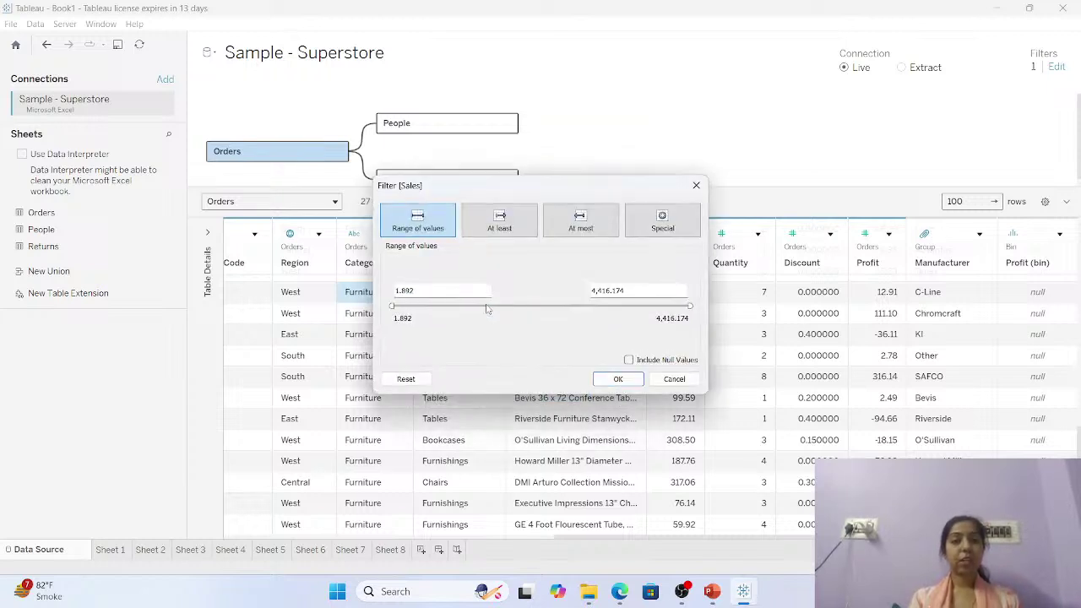
pyautogui.click(696, 185)
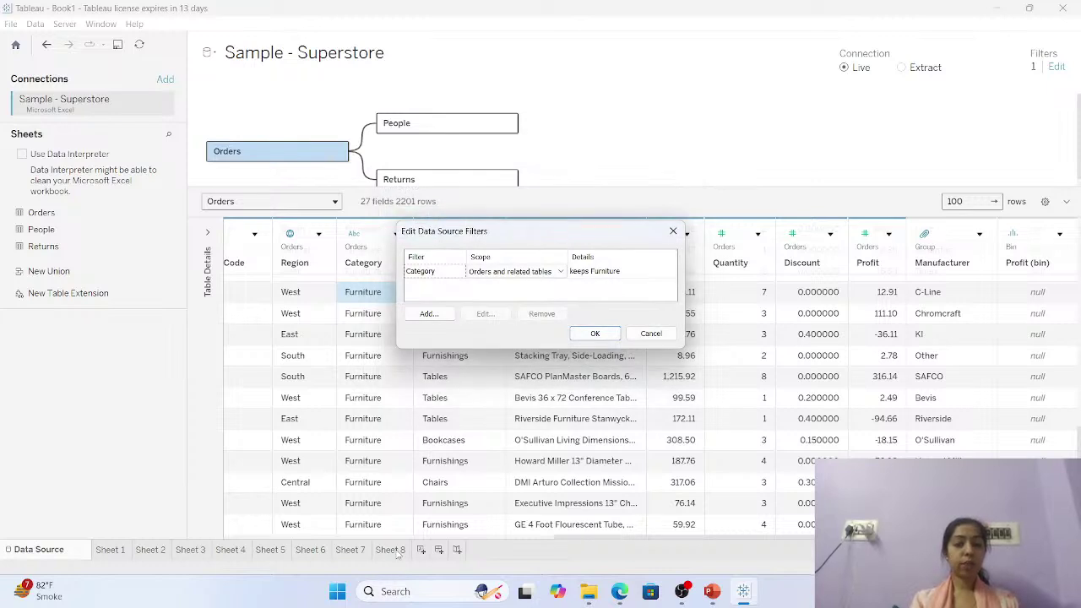
pyautogui.click(652, 334)
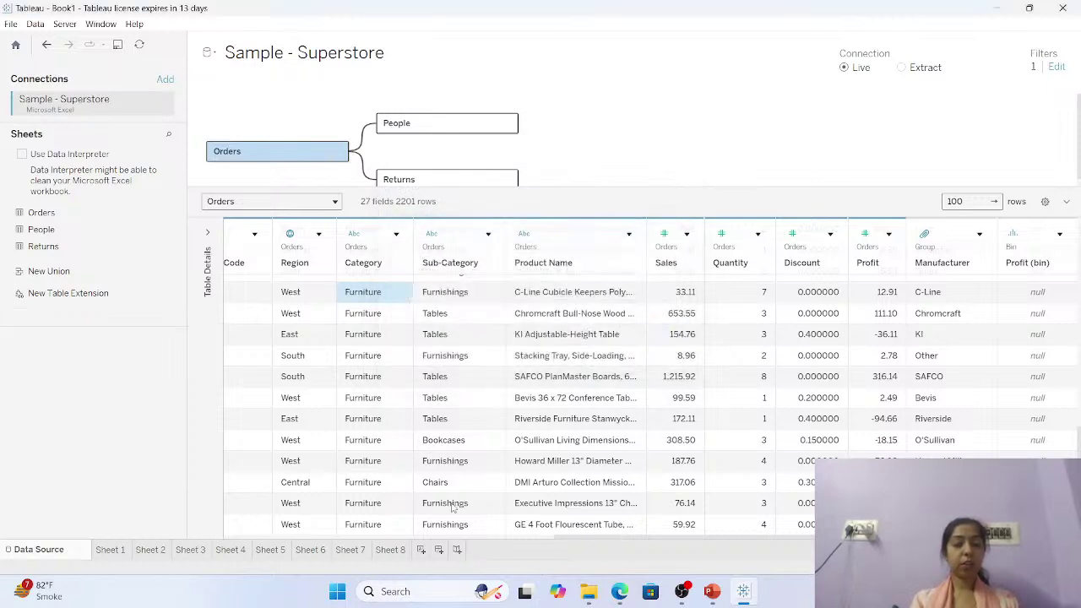
# Return to Sheet 8 and add Profit as a filter, aggregated as Sum.
pyautogui.click(390, 549)
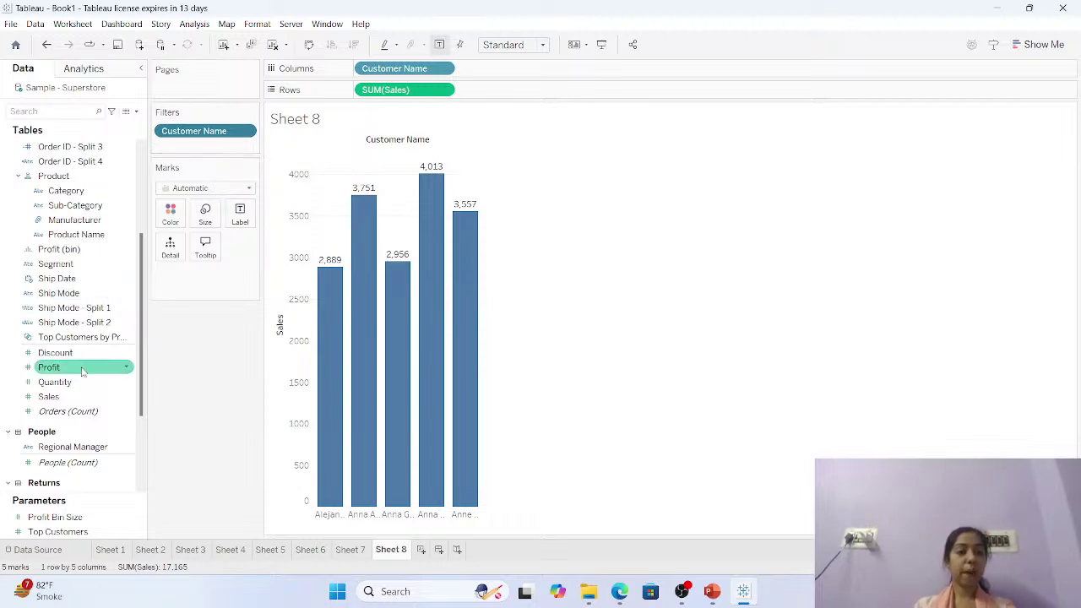
pyautogui.moveTo(82, 367); pyautogui.dragTo(193, 167)
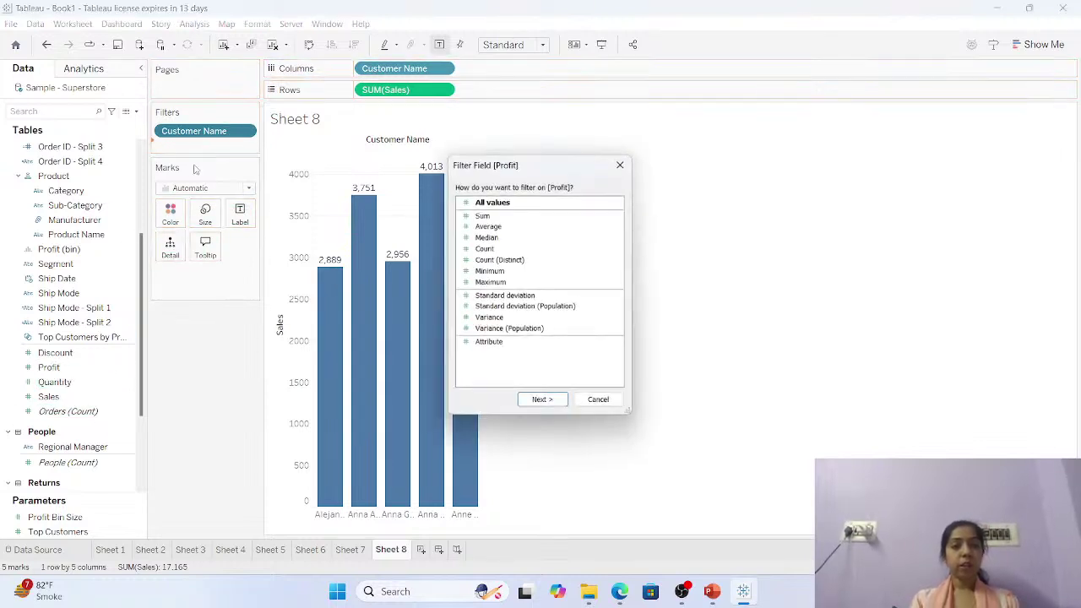
pyautogui.click(519, 217)
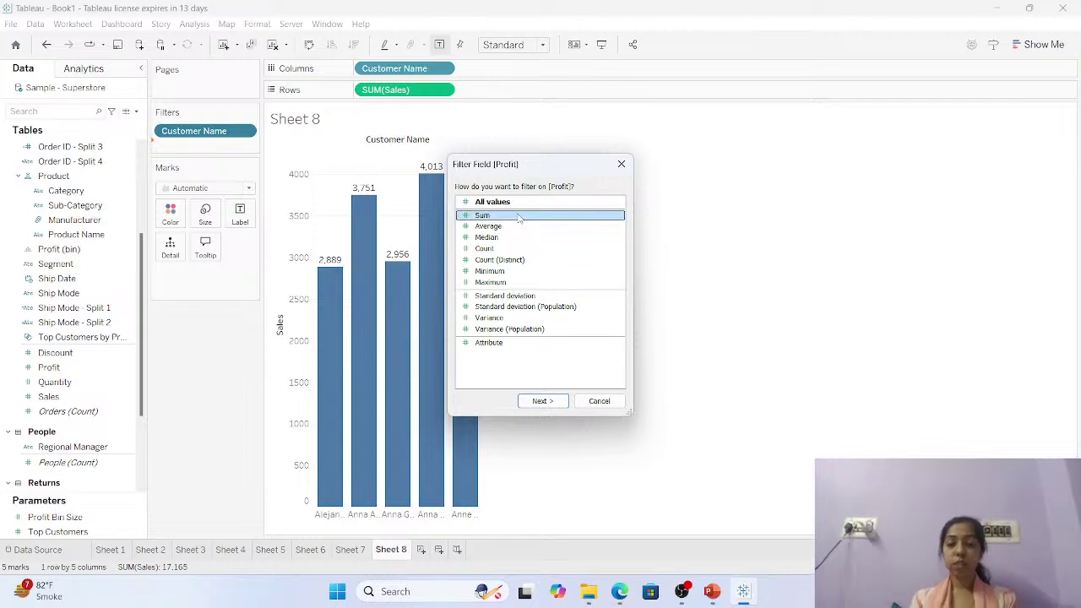
pyautogui.press('Down')
pyautogui.press('Down')
pyautogui.press('Down')
pyautogui.press('Down')
pyautogui.press('Down')
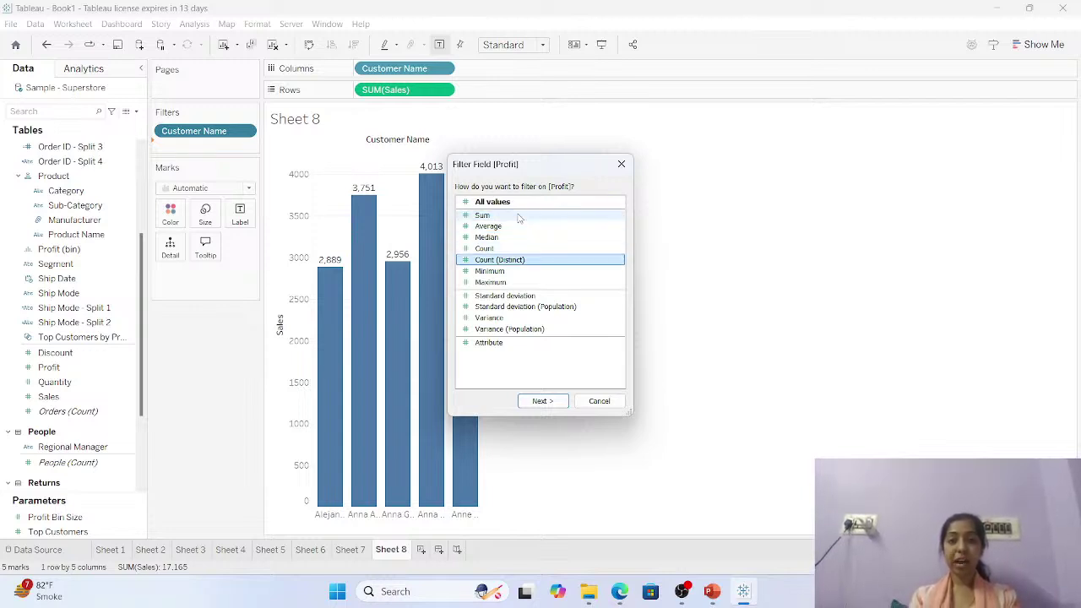
pyautogui.press('Up')
pyautogui.press('Up')
pyautogui.press('Up')
pyautogui.press('Up')
pyautogui.press('Up')
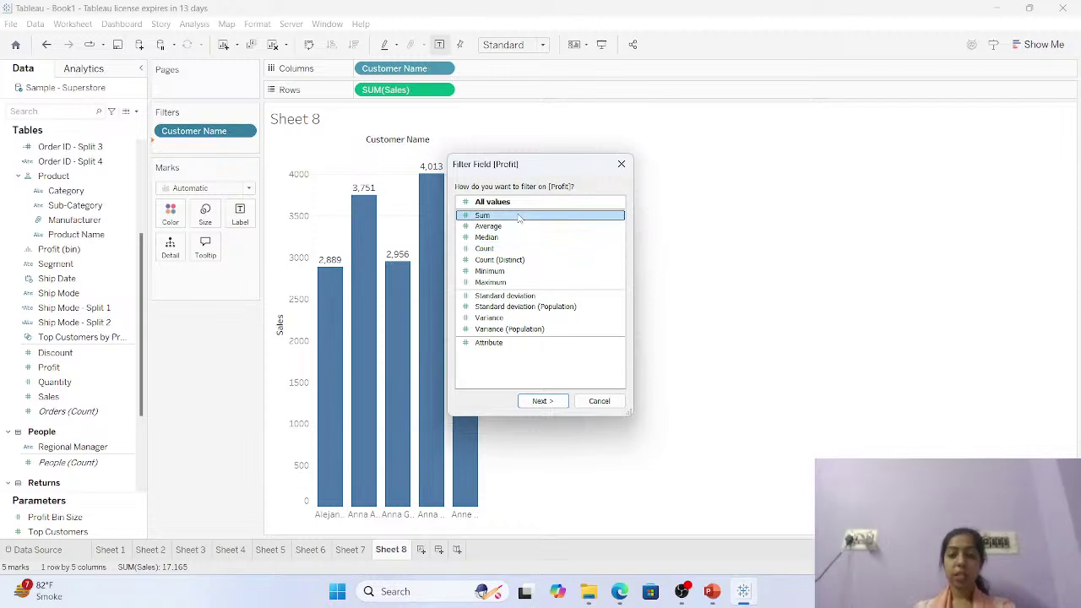
pyautogui.press('Return')
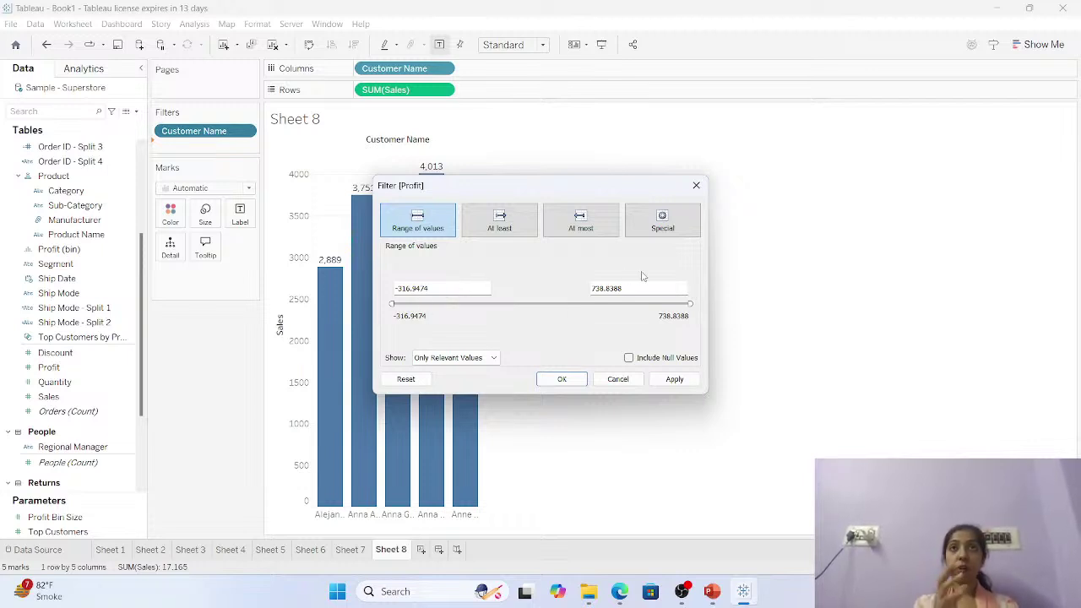
# Limit the Profit filter to a range of values from 50 to 200 and confirm it.
pyautogui.doubleClick(455, 288)
pyautogui.write('50')
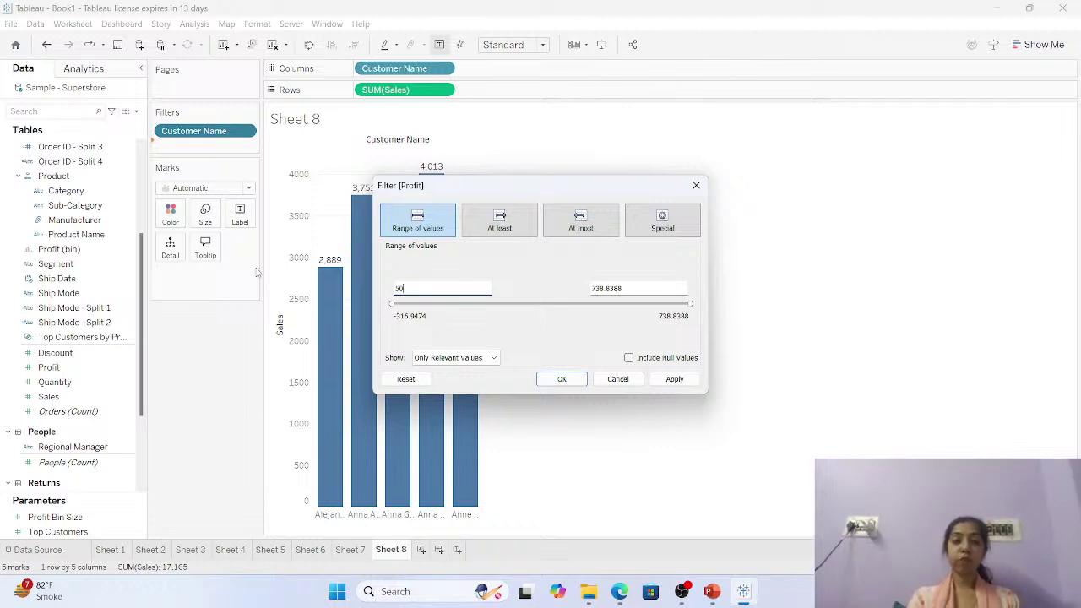
pyautogui.click(642, 288)
pyautogui.doubleClick(642, 288)
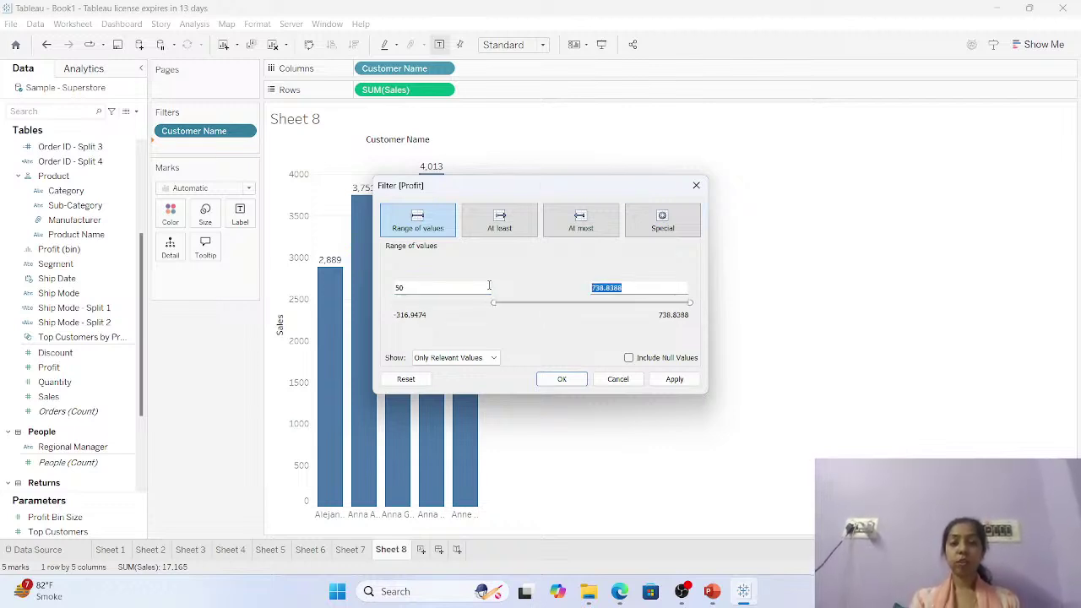
pyautogui.write('100')
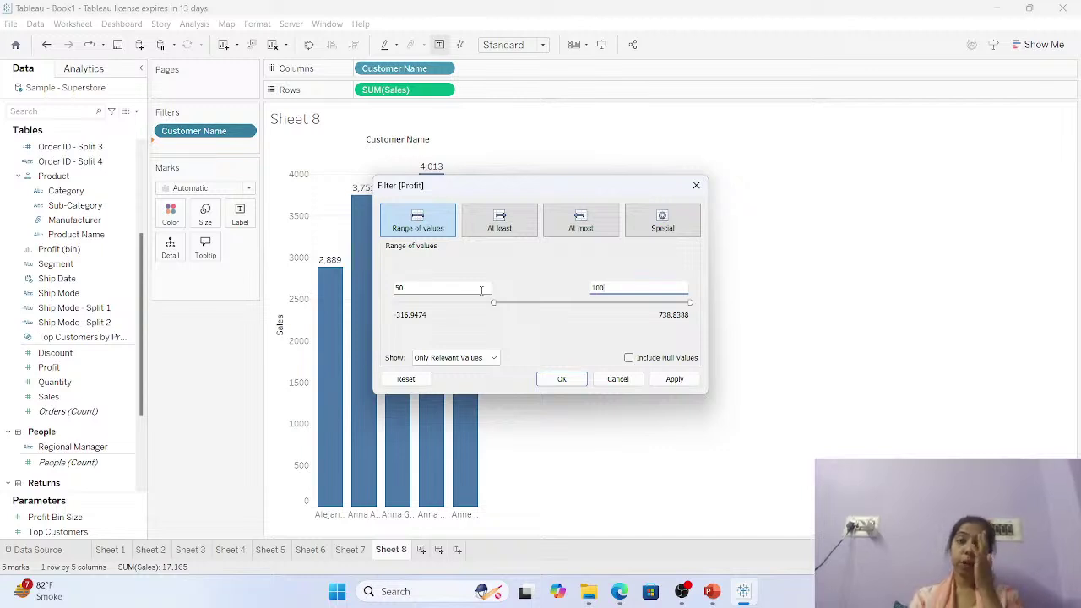
pyautogui.press('BackSpace')
pyautogui.press('BackSpace')
pyautogui.press('BackSpace')
pyautogui.write('2')
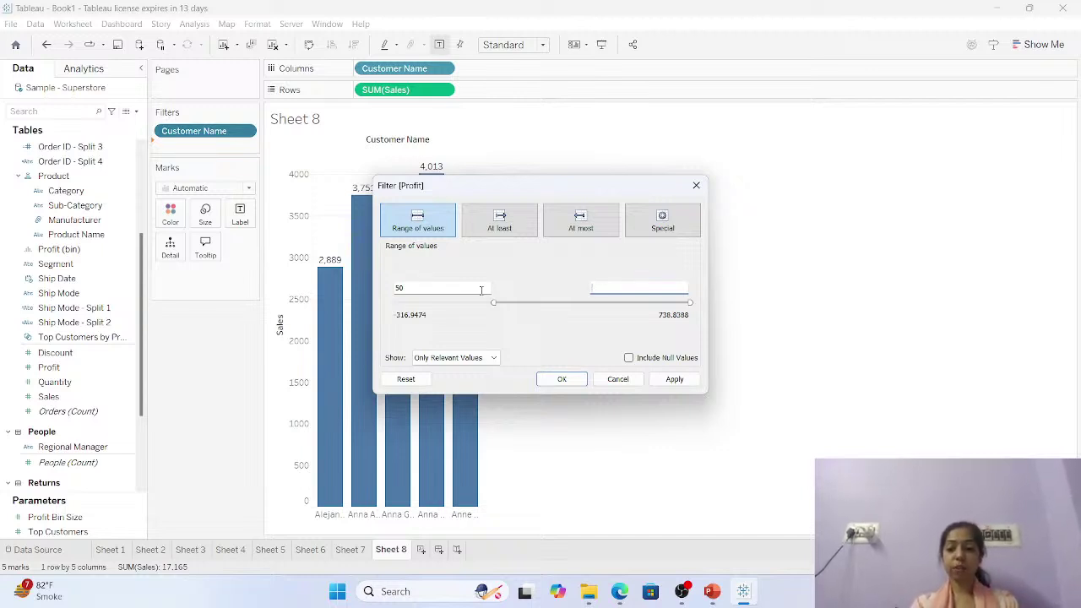
pyautogui.write('00')
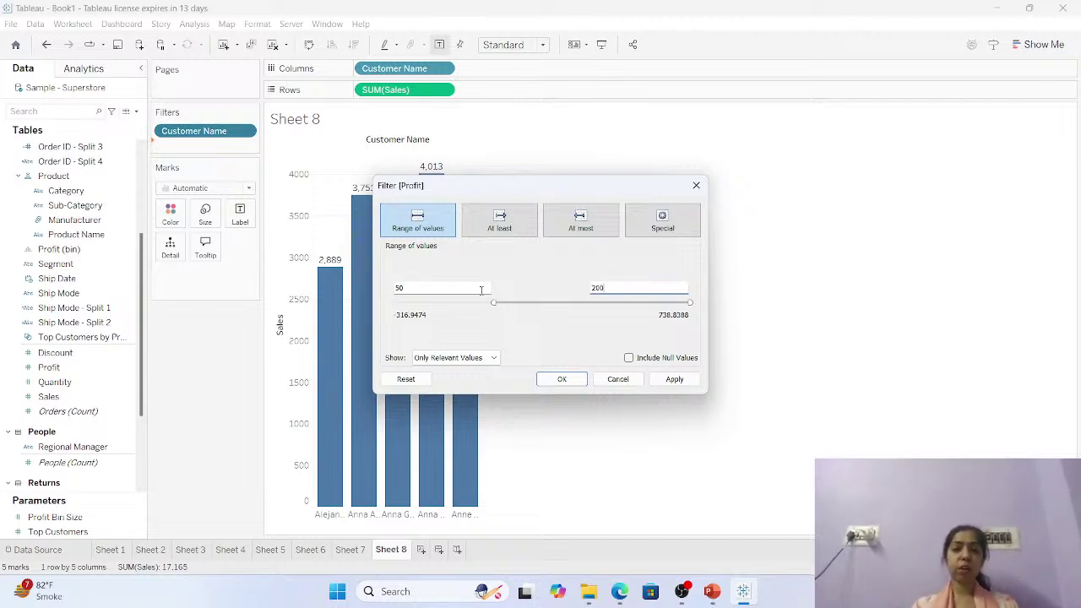
pyautogui.click(562, 380)
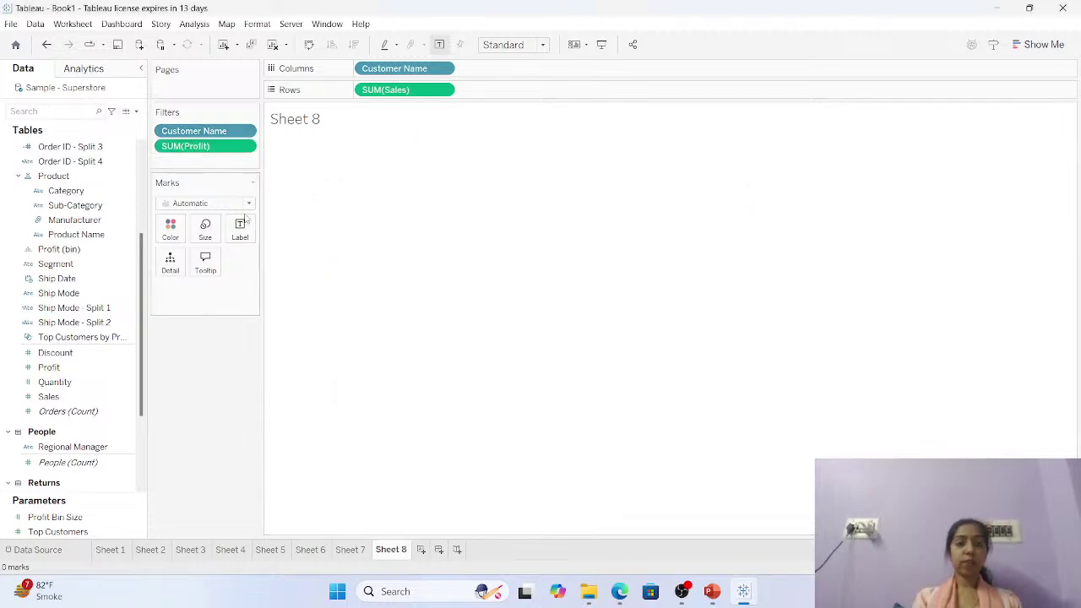
# Replace Sales with Profit on the rows of Sheet 8 and remove the Customer Name filter.
pyautogui.moveTo(75, 371); pyautogui.dragTo(538, 96)
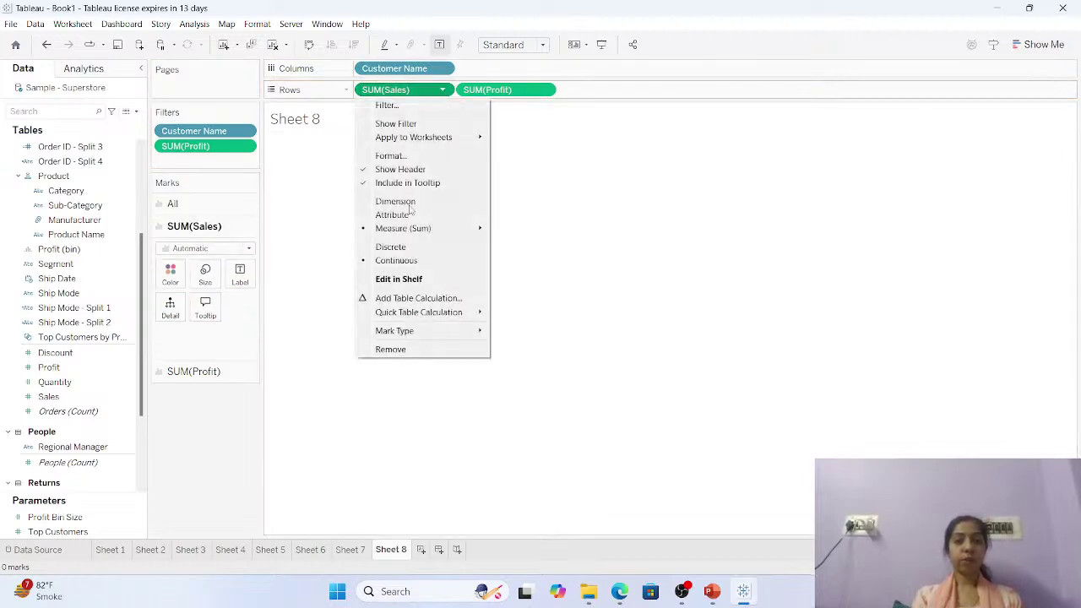
pyautogui.click(404, 349)
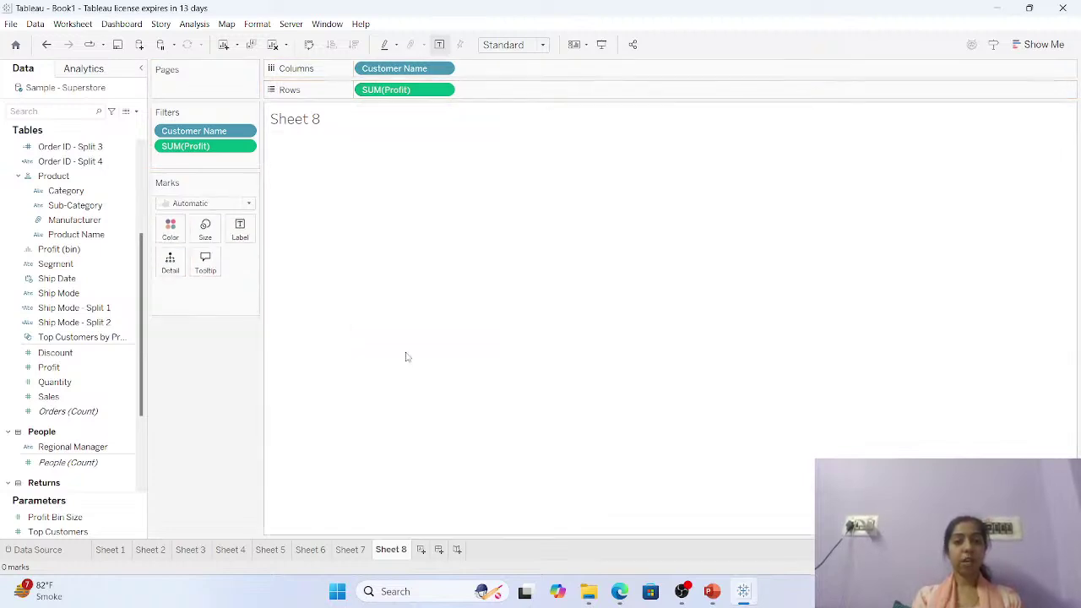
pyautogui.click(245, 131)
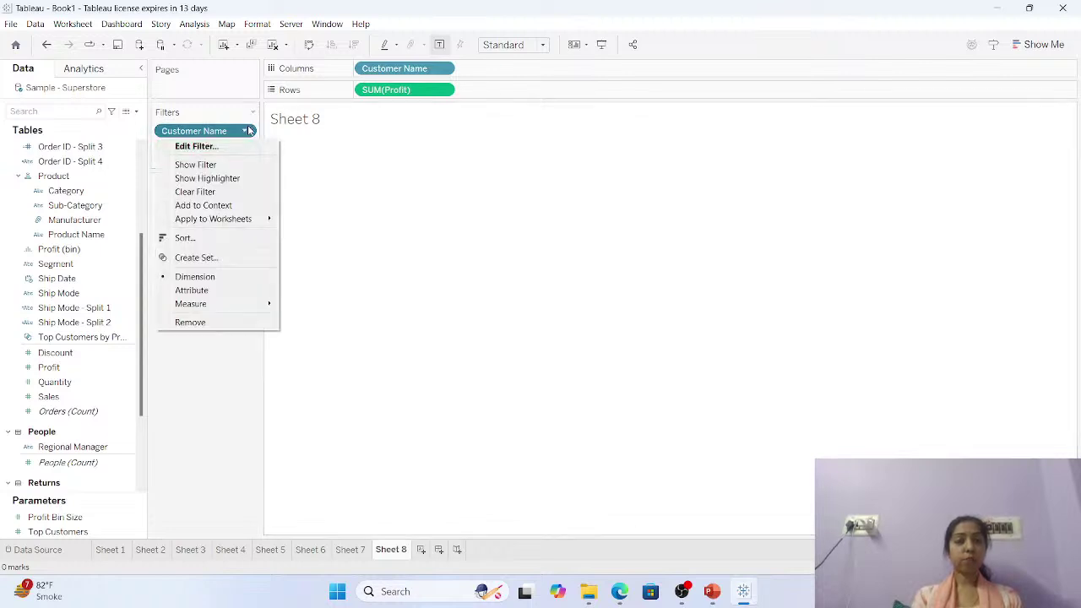
pyautogui.click(220, 324)
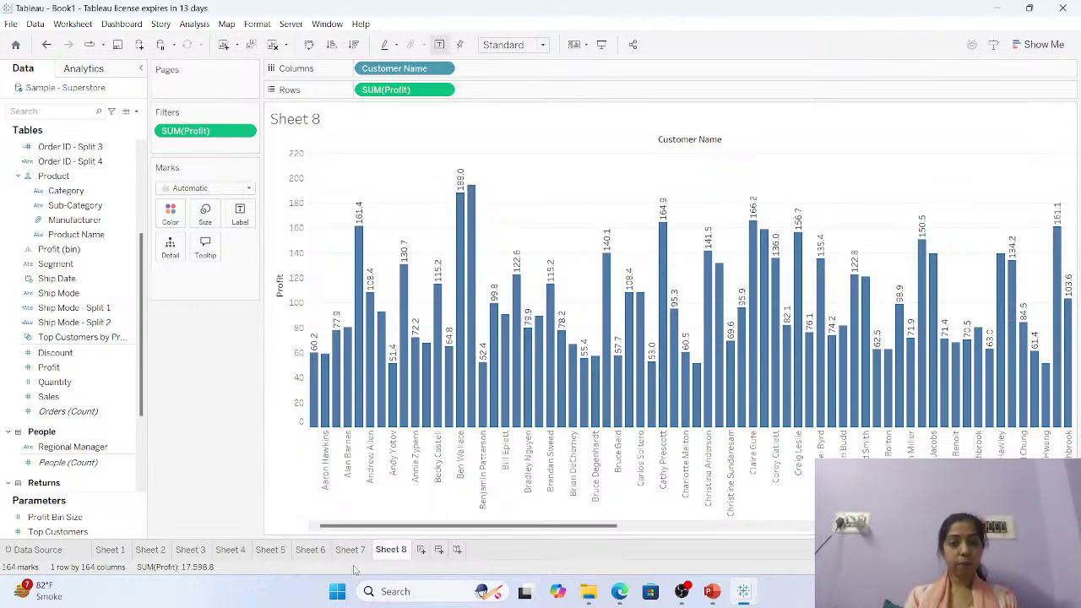
pyautogui.moveTo(372, 526); pyautogui.dragTo(157, 529)
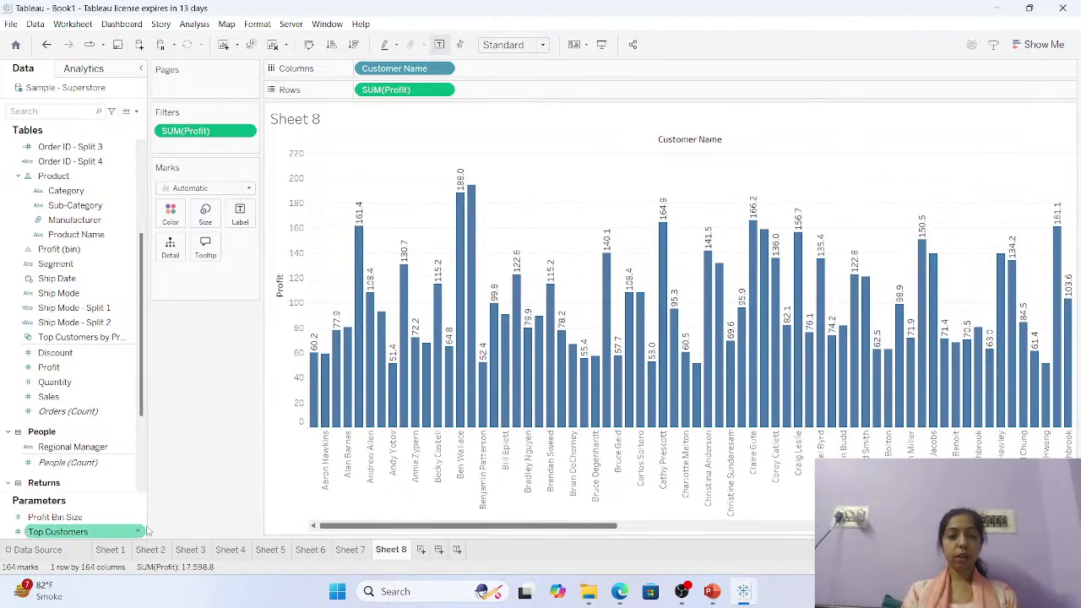
pyautogui.moveTo(347, 362)
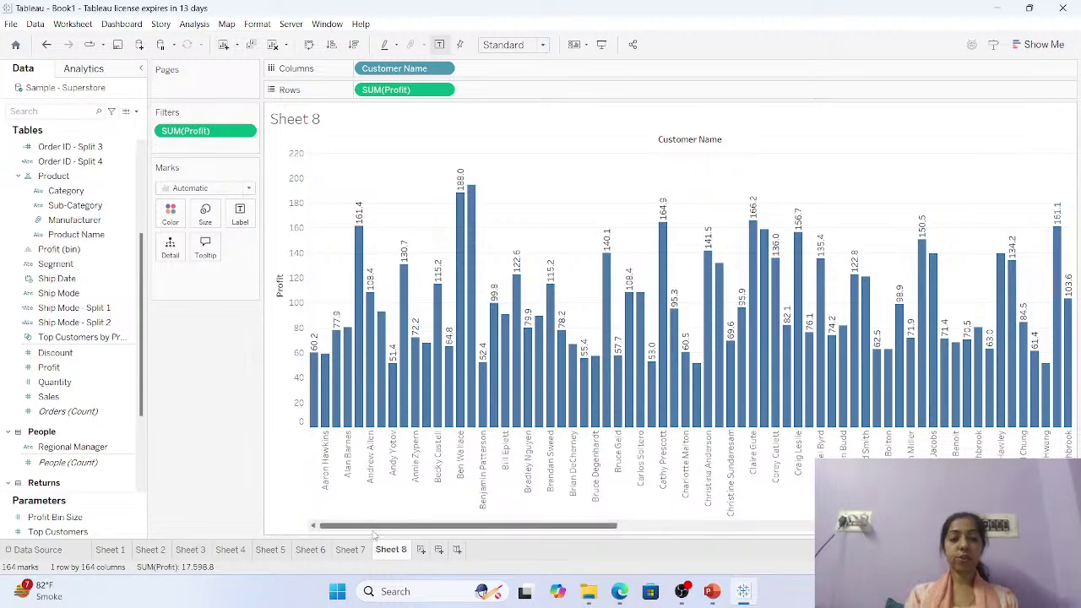
pyautogui.moveTo(427, 525); pyautogui.dragTo(872, 558)
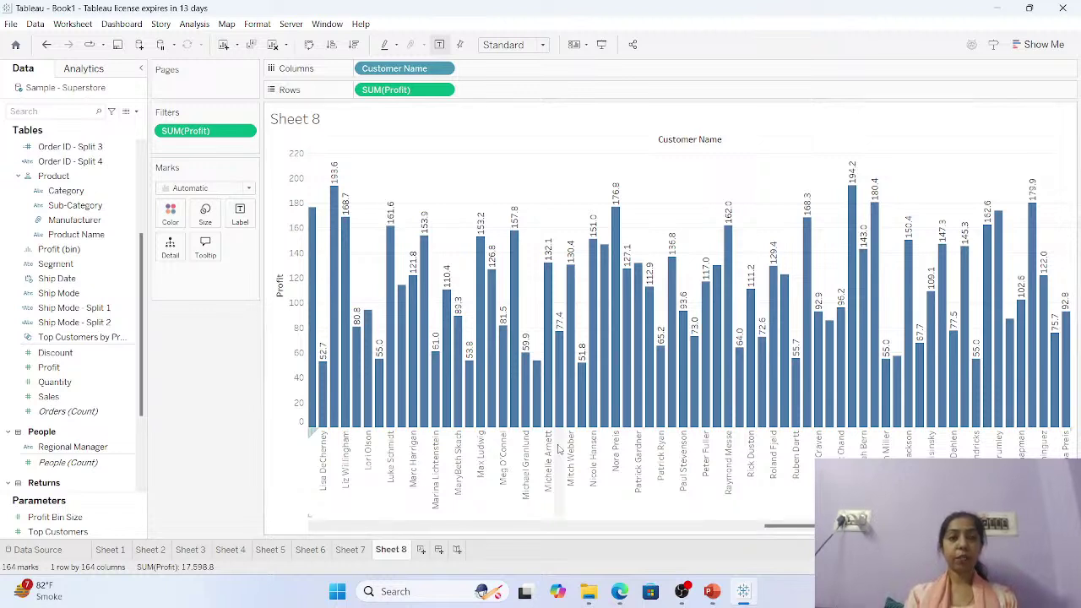
# Change the Profit filter to keep customers with a summed profit of at least 150.
pyautogui.click(244, 135)
pyautogui.click(234, 149)
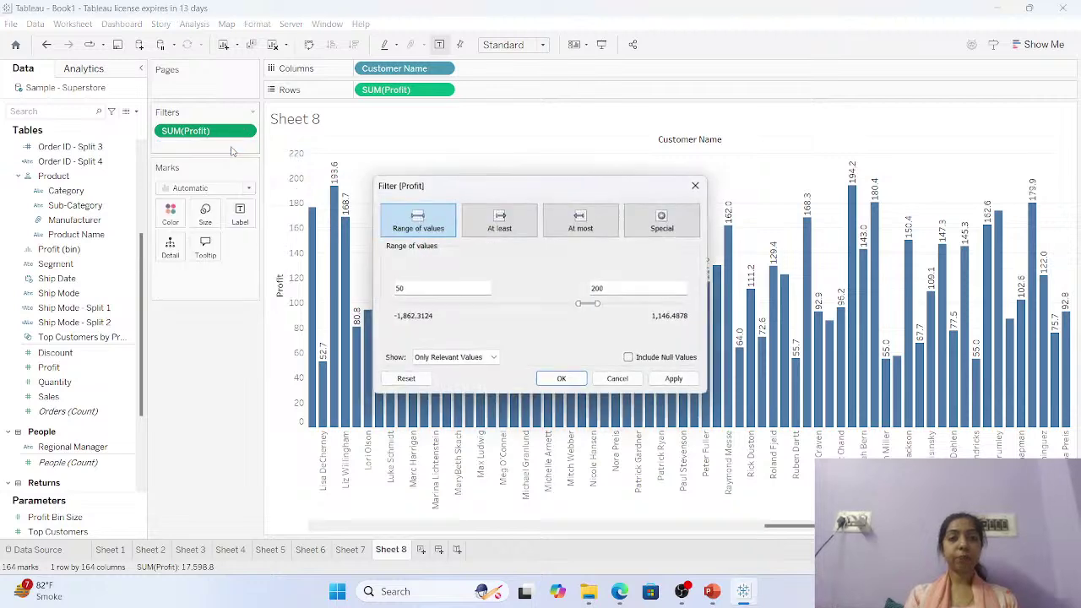
pyautogui.click(525, 228)
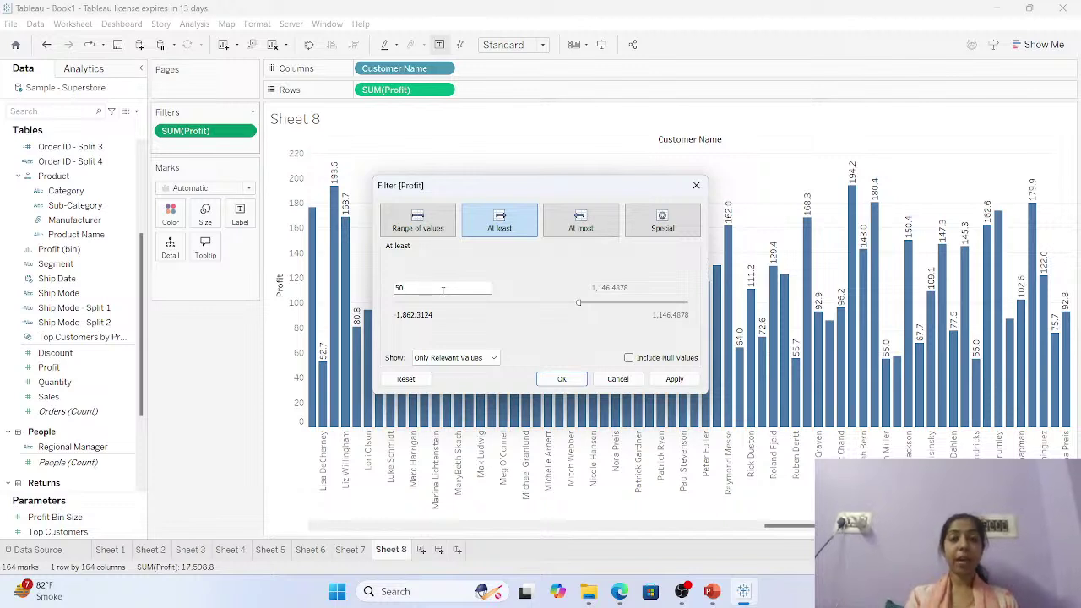
pyautogui.press('BackSpace')
pyautogui.press('BackSpace')
pyautogui.write('150')
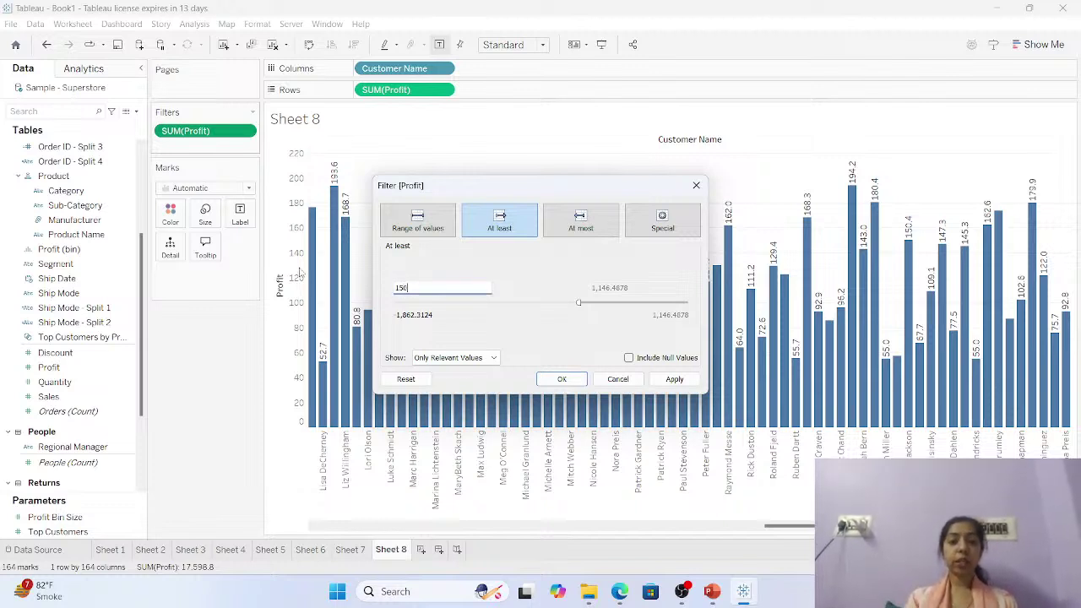
pyautogui.click(562, 377)
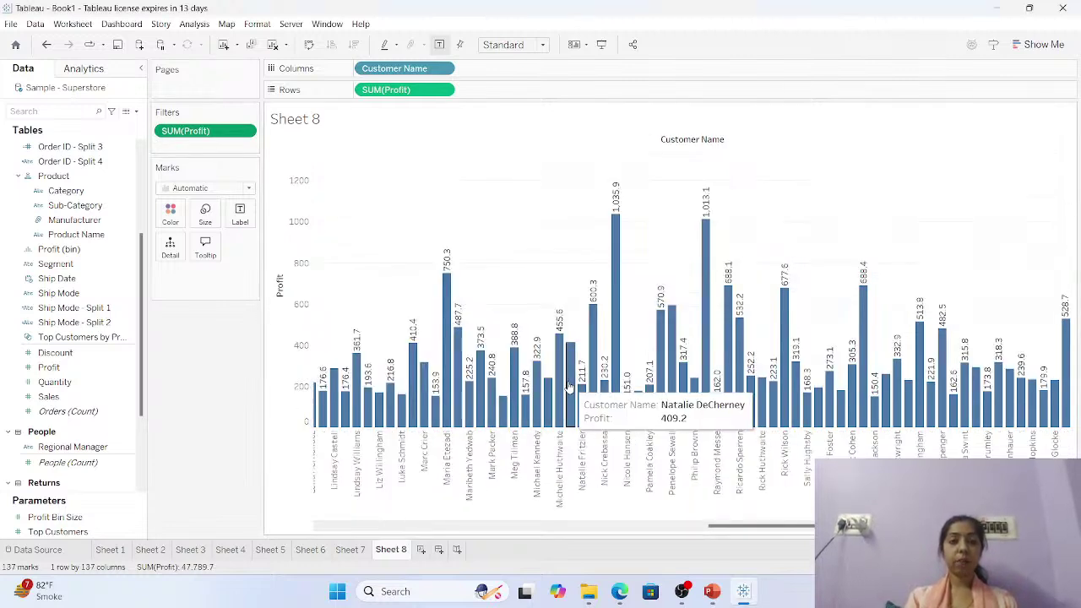
# Switch the Profit filter to at most 200 and look through the resulting customer bars.
pyautogui.click(245, 131)
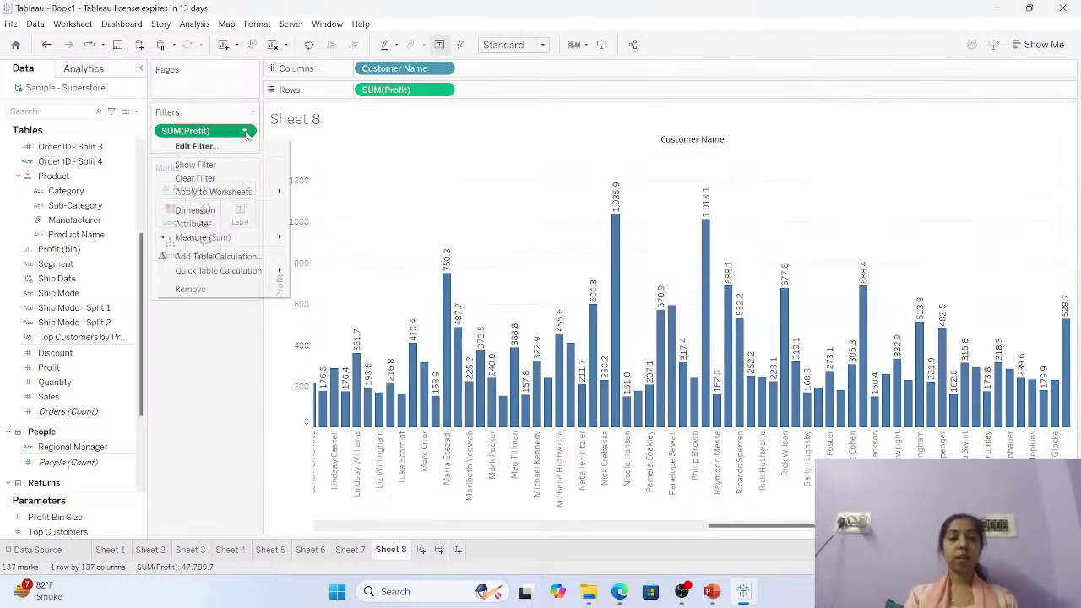
pyautogui.click(249, 149)
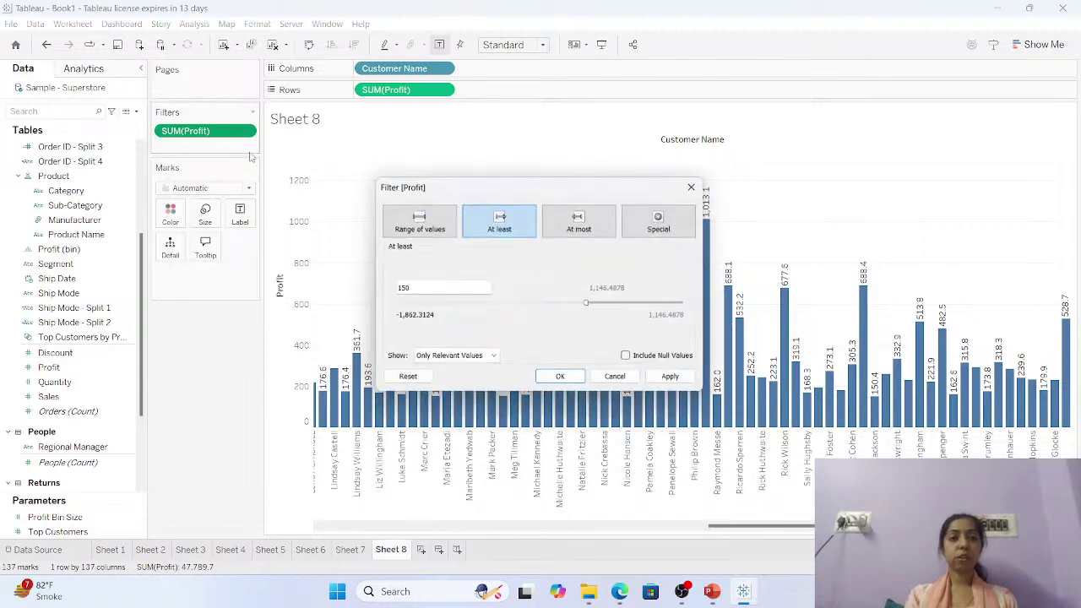
pyautogui.click(579, 221)
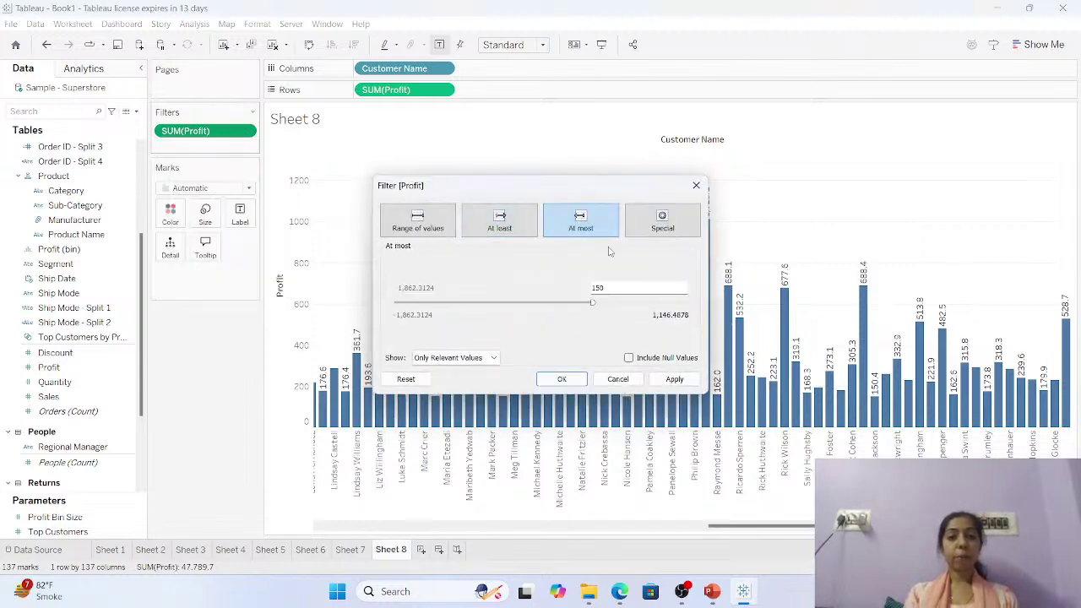
pyautogui.doubleClick(598, 288)
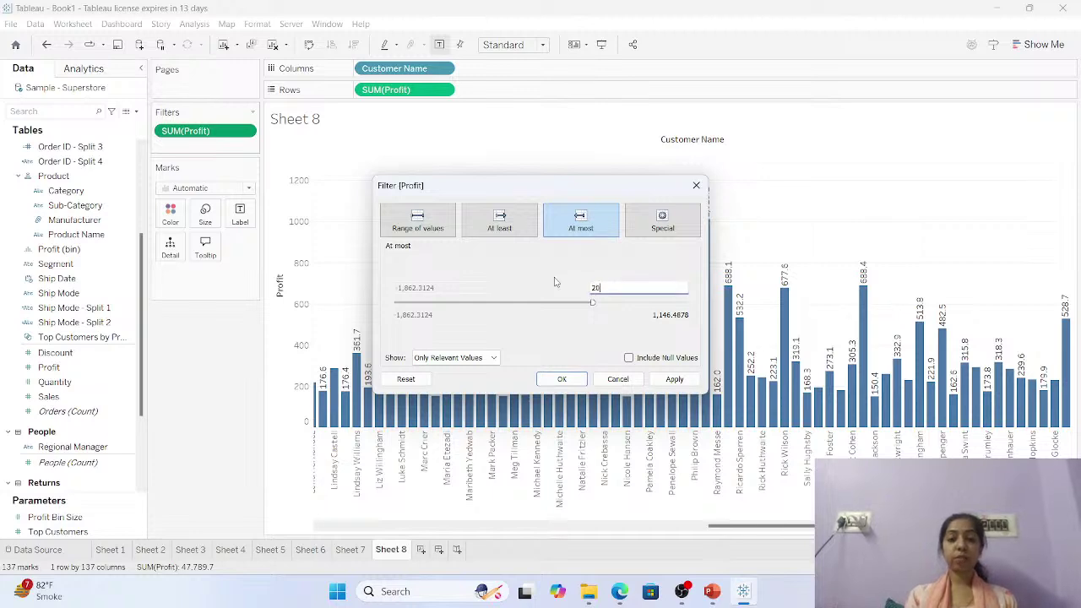
pyautogui.write('200')
pyautogui.click(561, 378)
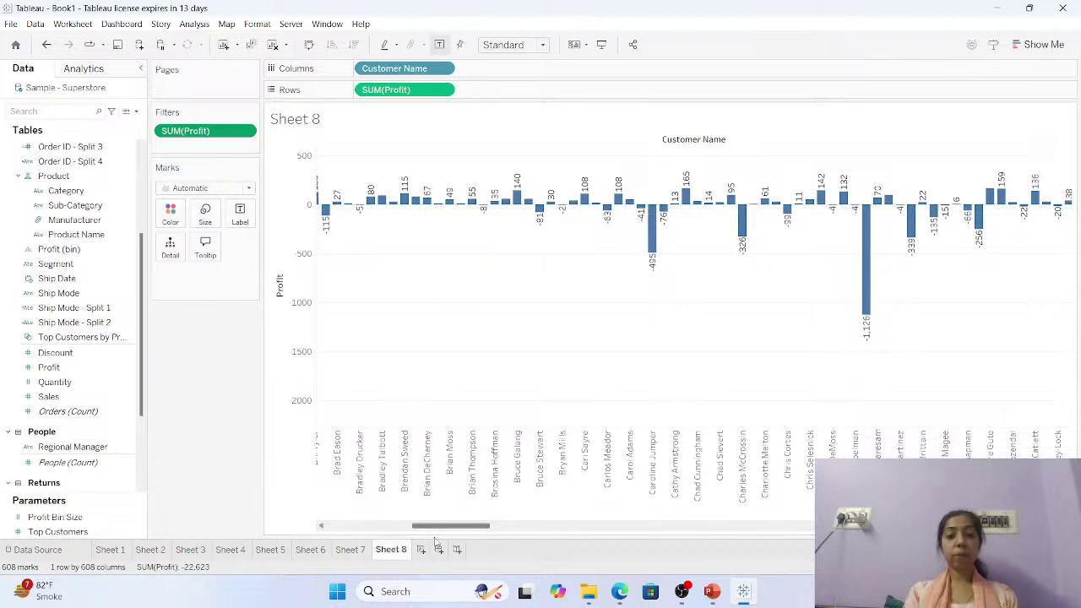
pyautogui.hscroll(10, 667, 296)
pyautogui.moveTo(776, 526); pyautogui.dragTo(424, 514)
pyautogui.hscroll(3, 424, 514)
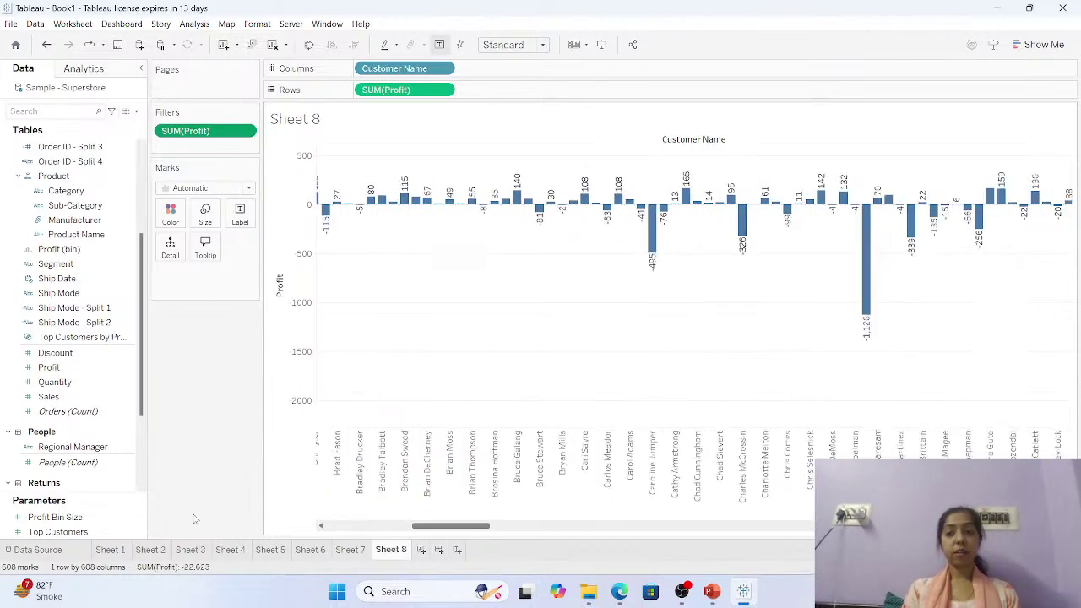
# Review the Profit filter's special null-value options, and set it back to a range of values from 50 to 200.
pyautogui.click(244, 131)
pyautogui.click(245, 146)
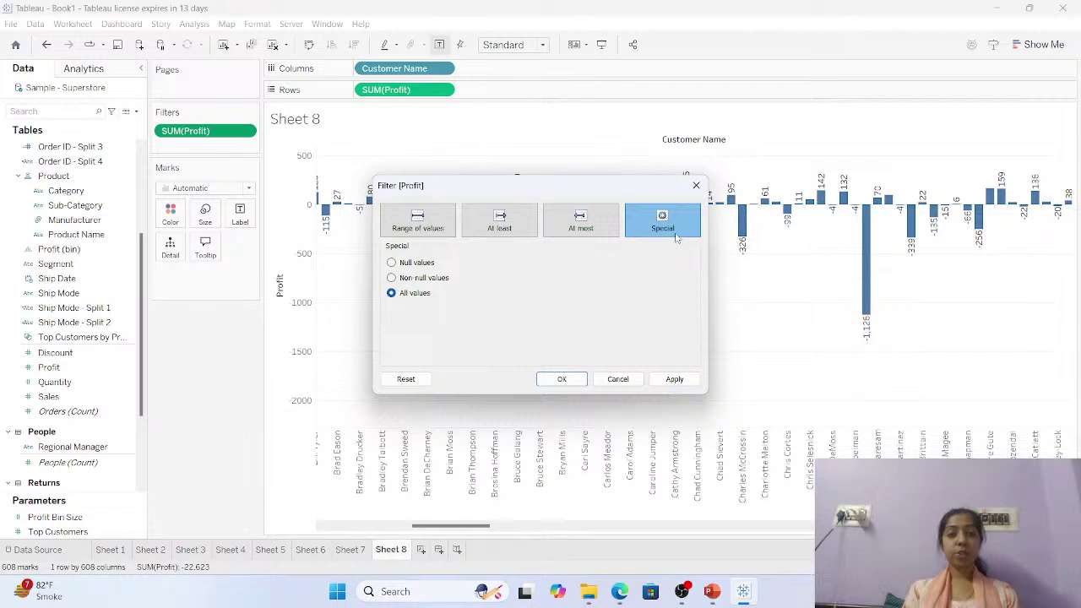
pyautogui.click(417, 263)
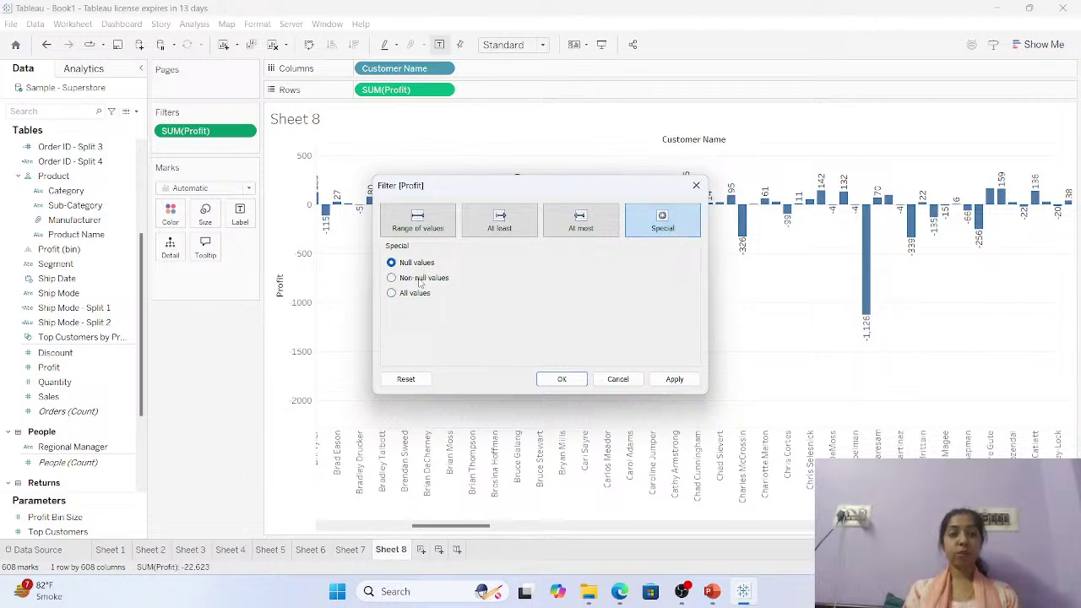
pyautogui.click(400, 219)
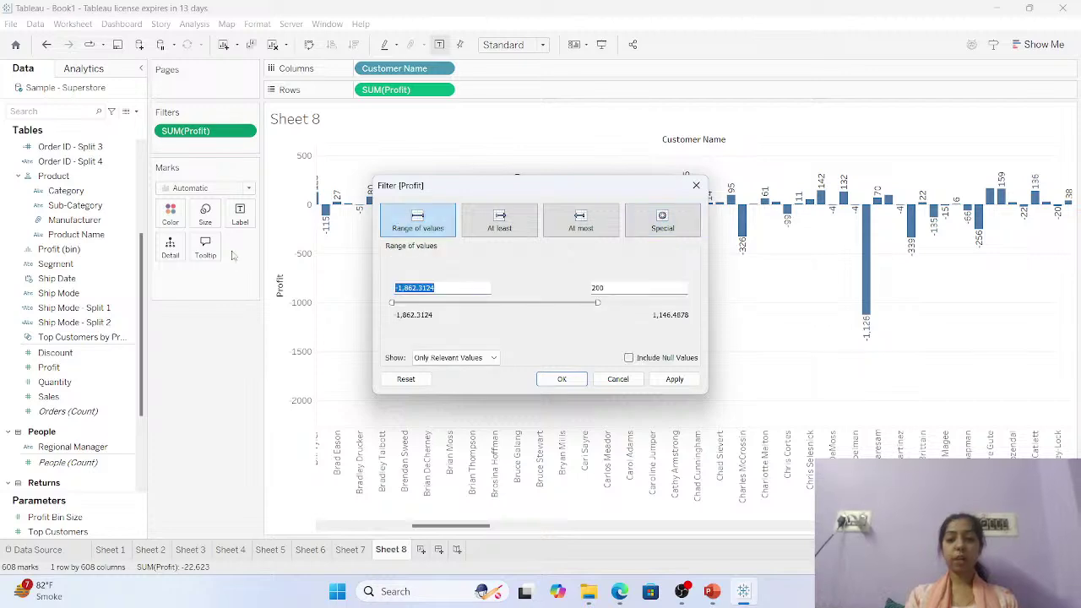
pyautogui.write('50')
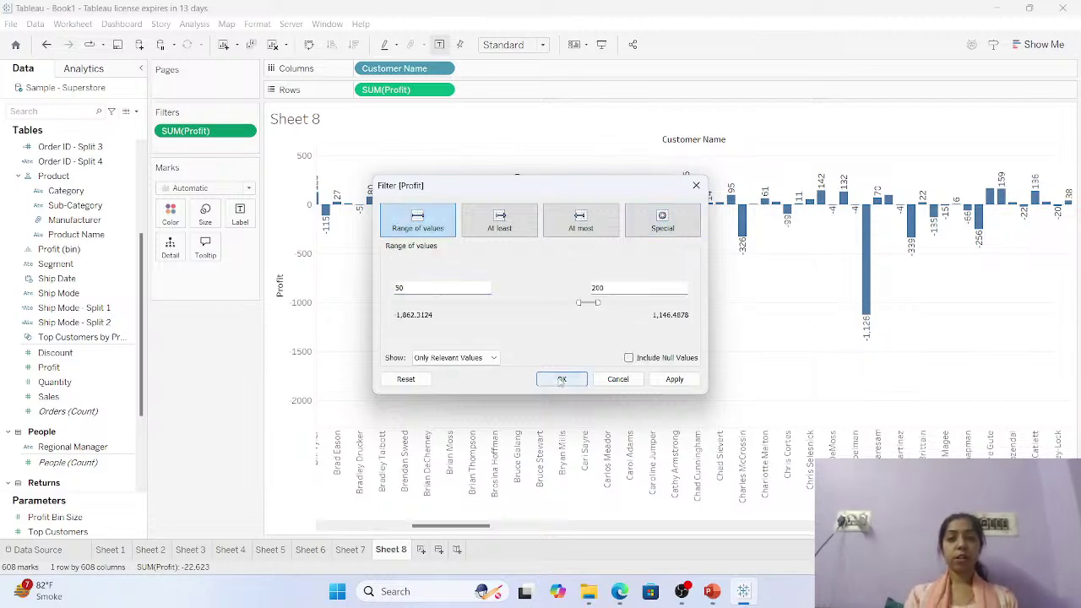
pyautogui.click(560, 379)
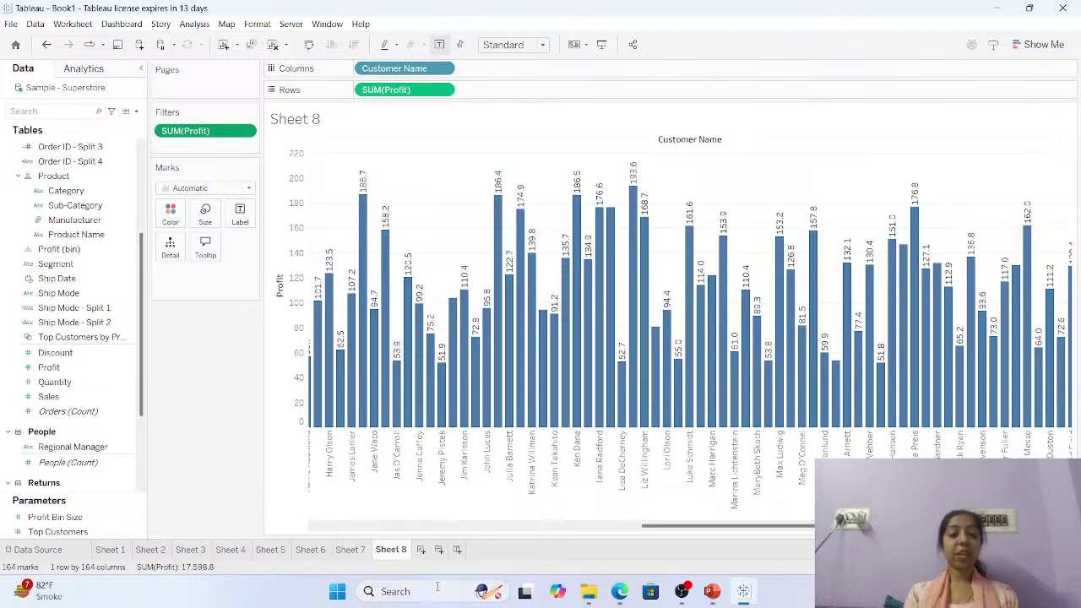
# Review the range-of-values settings for a data source filter on Sales, and leave without adding the filter.
pyautogui.click(353, 553)
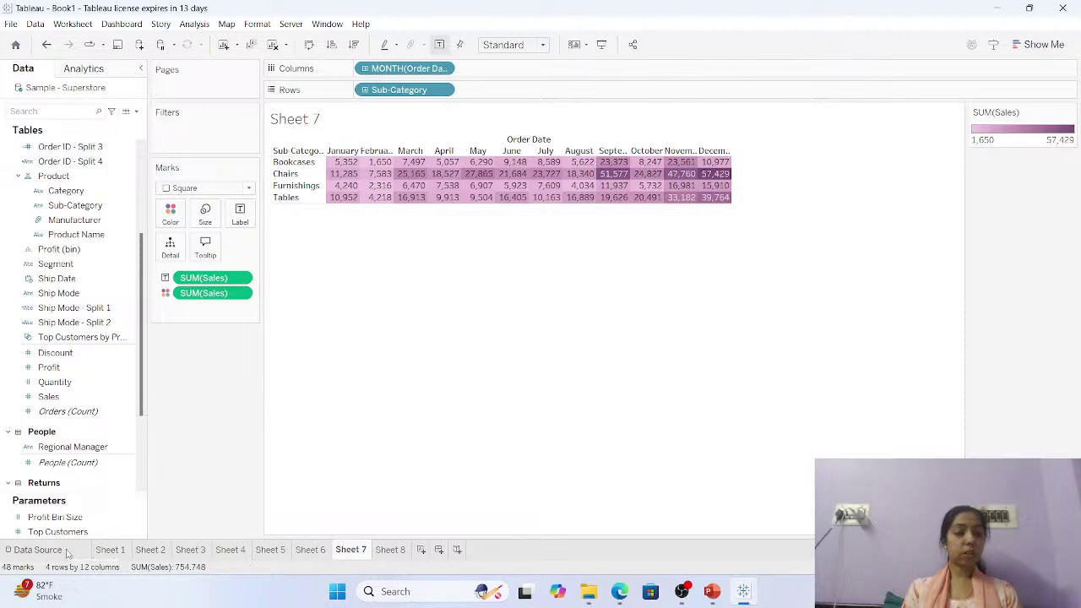
pyautogui.click(39, 550)
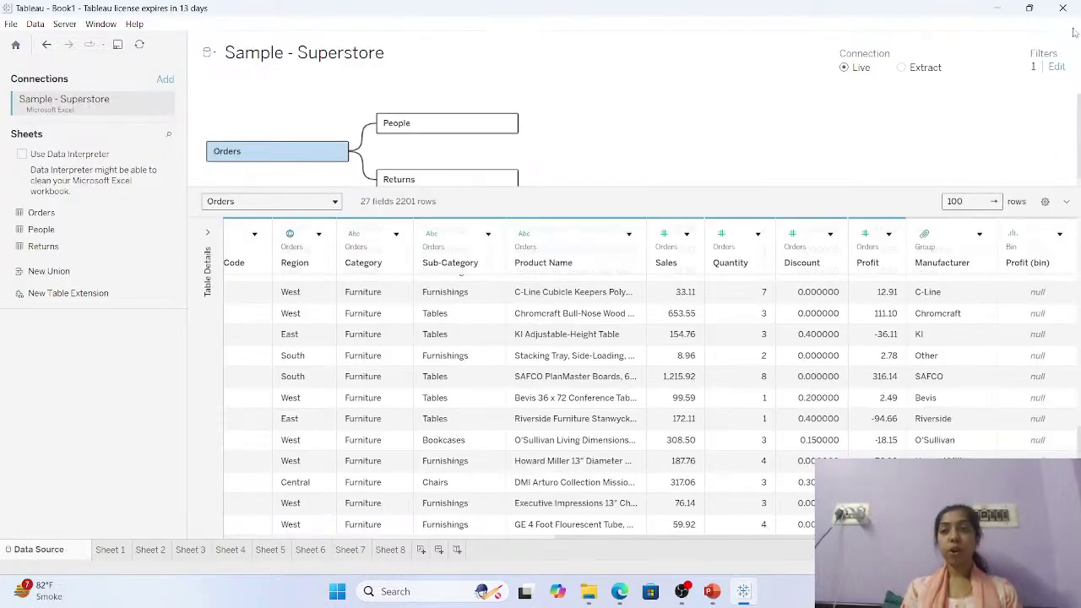
pyautogui.click(1056, 67)
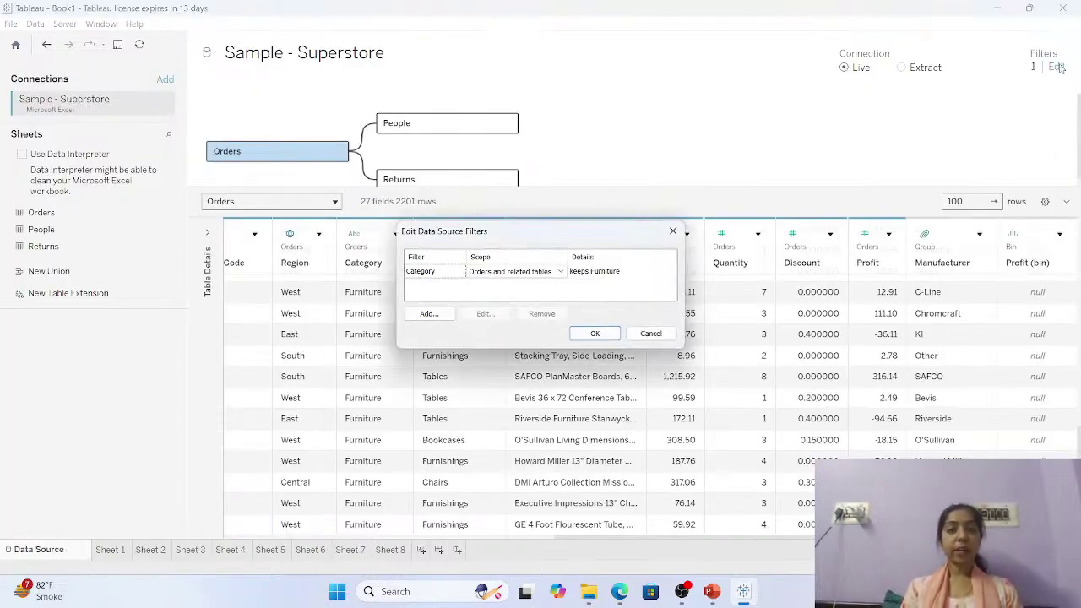
pyautogui.click(429, 314)
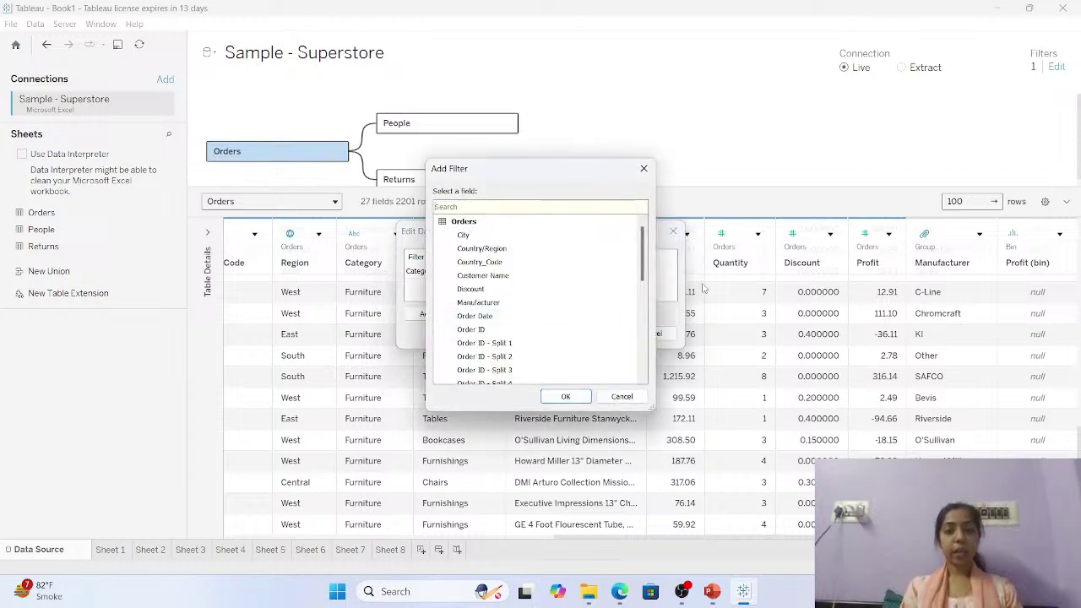
pyautogui.moveTo(646, 258); pyautogui.dragTo(648, 346)
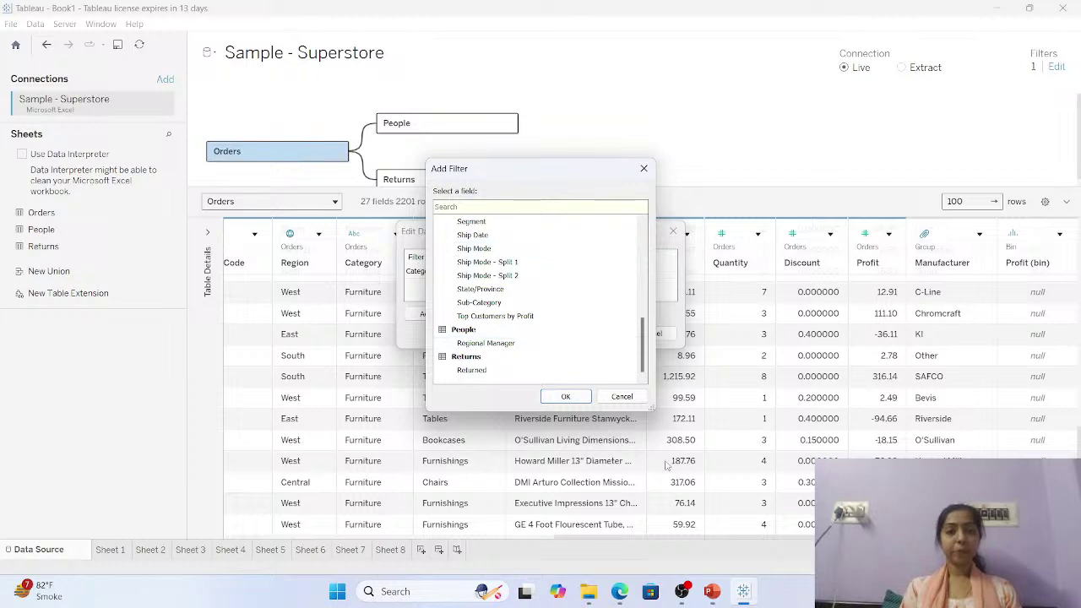
pyautogui.moveTo(647, 348); pyautogui.dragTo(652, 310)
pyautogui.doubleClick(465, 331)
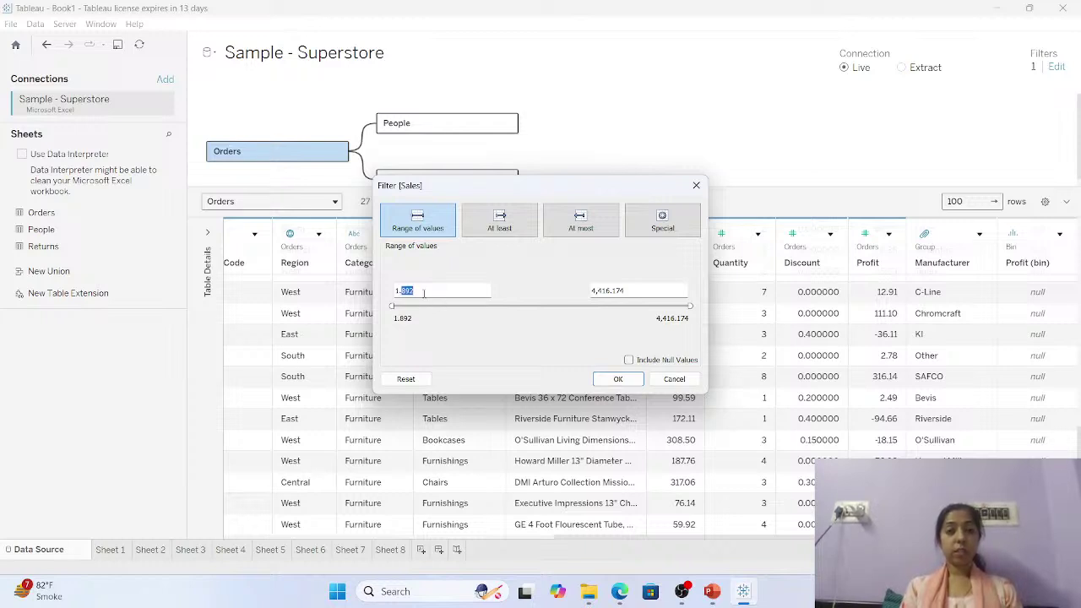
pyautogui.doubleClick(424, 292)
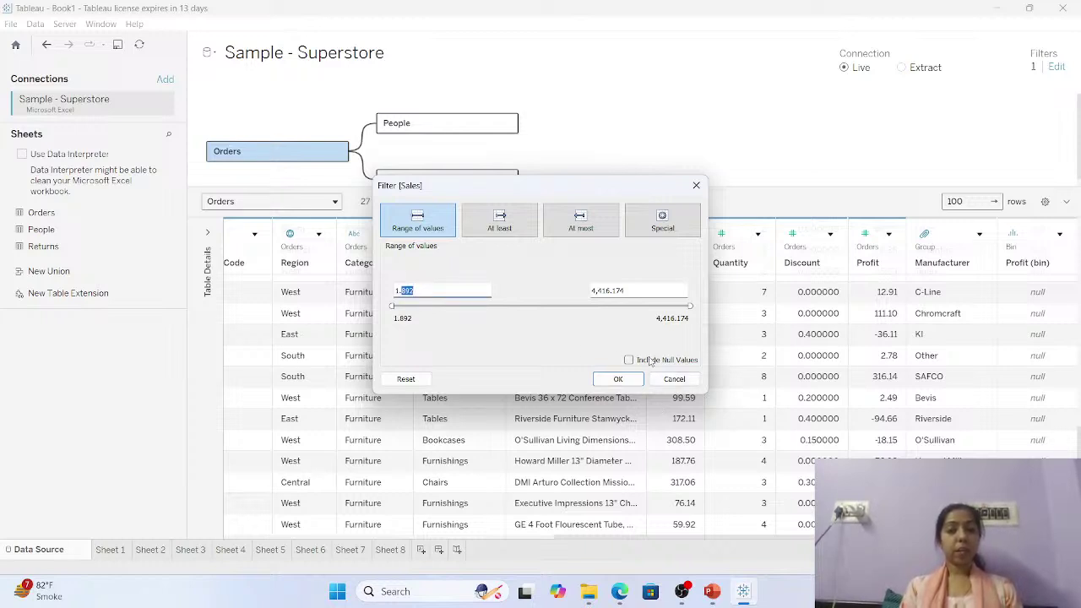
pyautogui.click(675, 379)
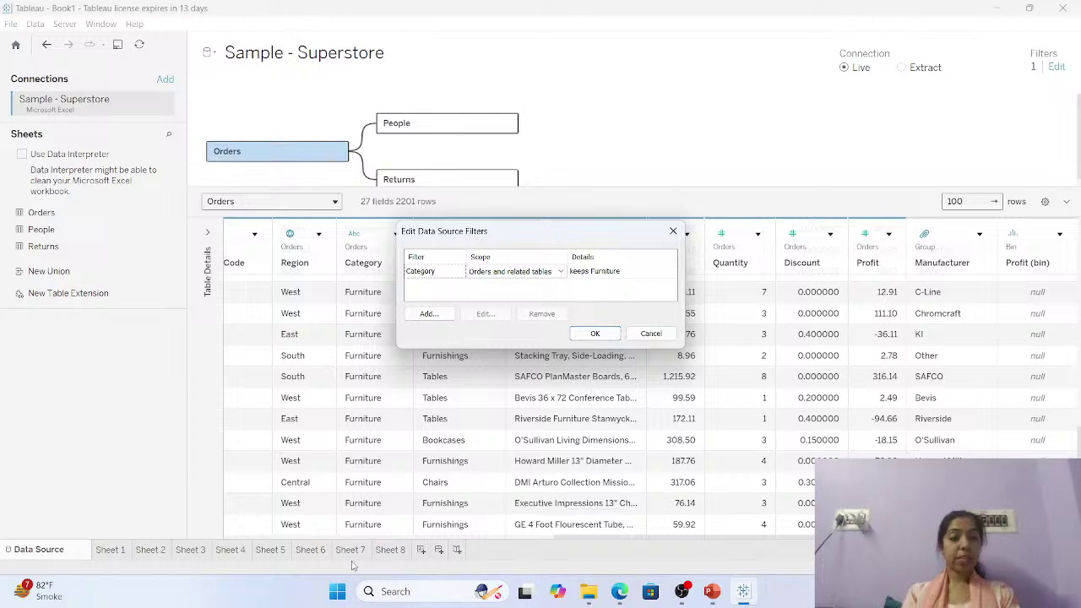
pyautogui.click(650, 334)
# Compare the Sheet 8, Sheet 6 and Sheet 7 views with the Furniture-only data source.
pyautogui.click(391, 550)
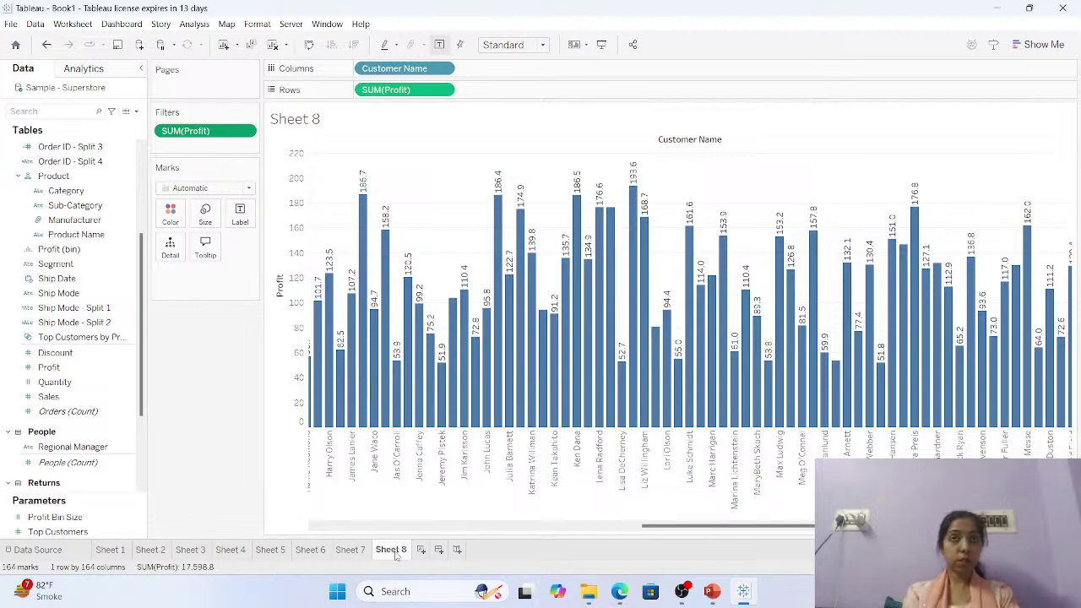
pyautogui.click(38, 550)
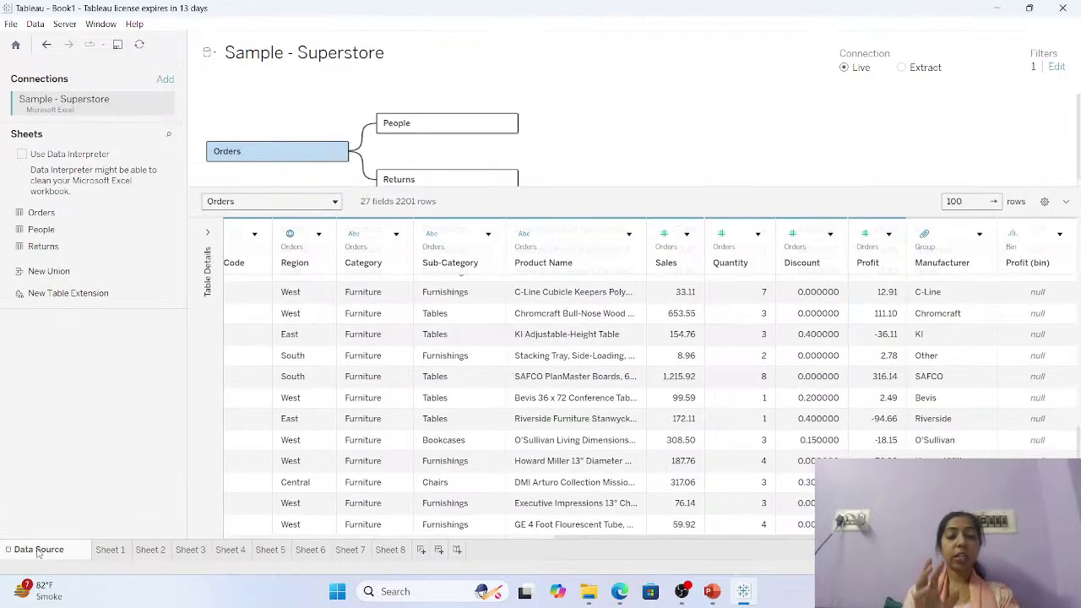
pyautogui.click(304, 550)
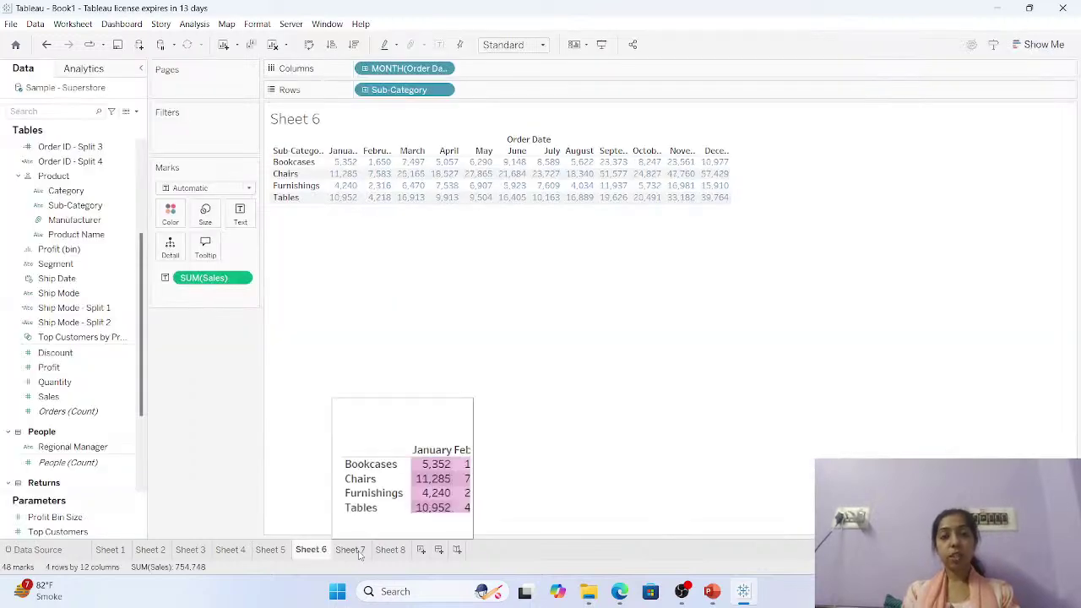
pyautogui.click(359, 550)
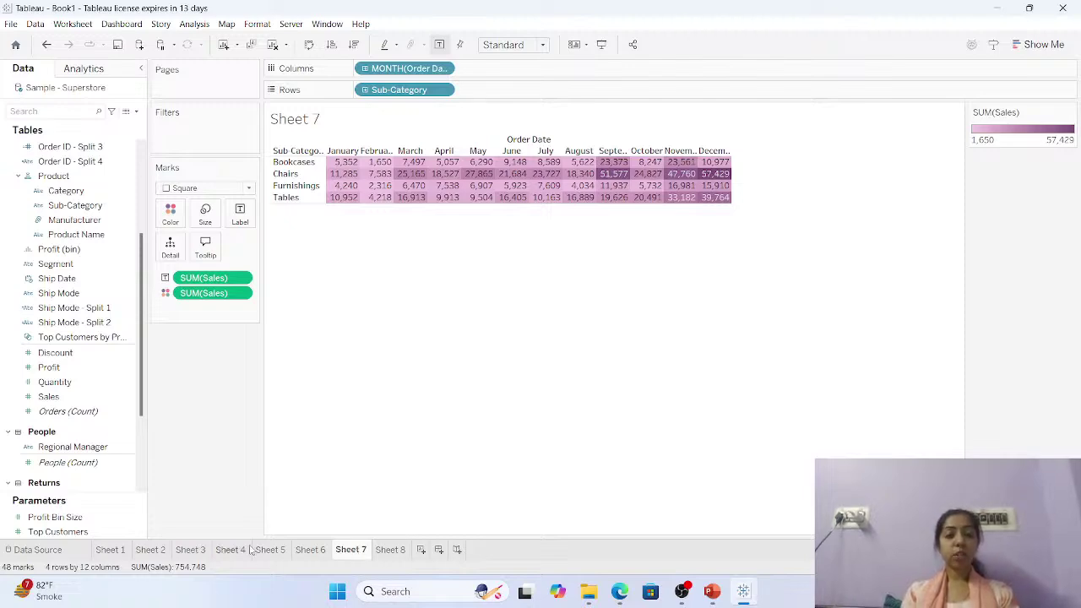
# Review the At least option for a data source filter on Sales, and close the filter settings without adding it.
pyautogui.click(63, 551)
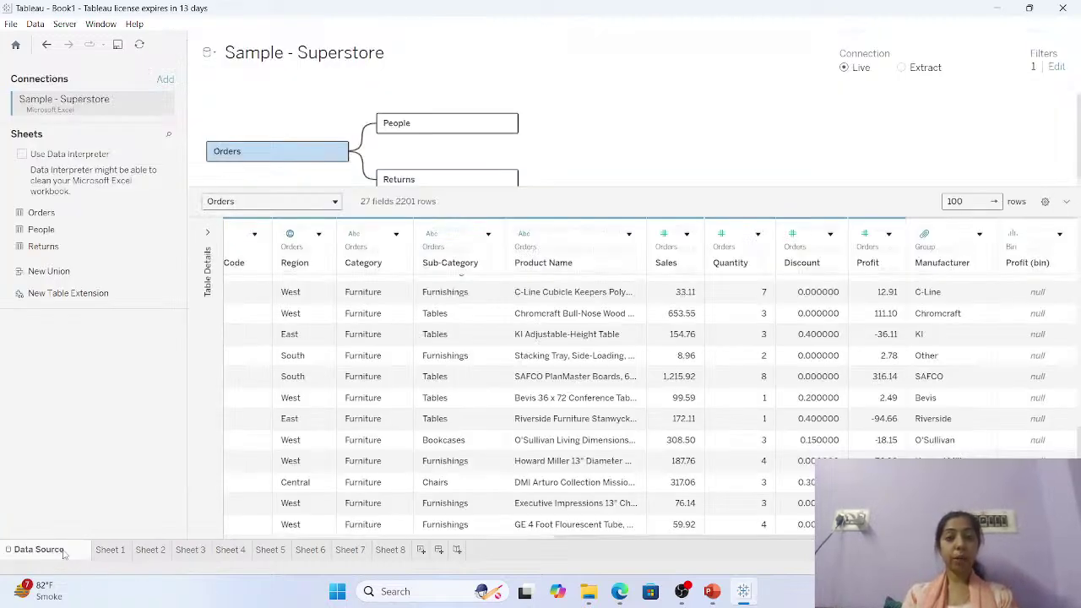
pyautogui.click(1057, 68)
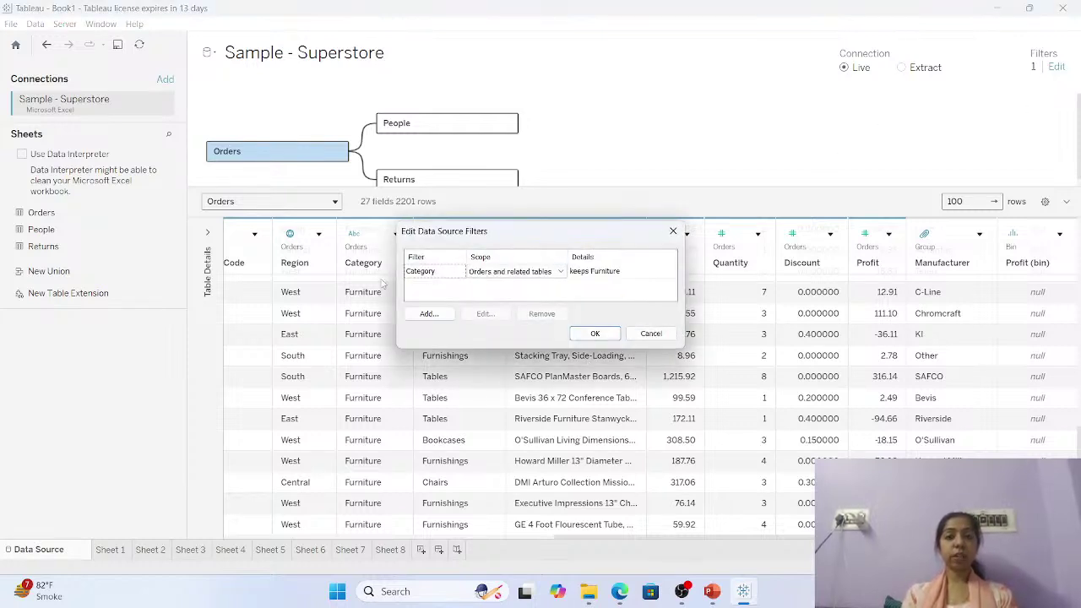
pyautogui.click(429, 314)
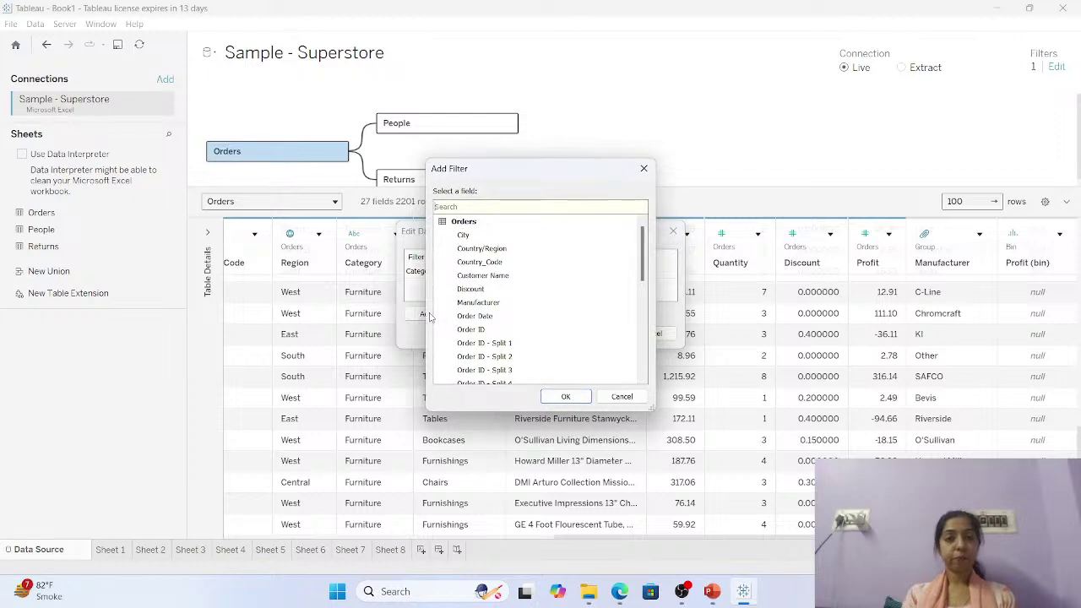
pyautogui.moveTo(639, 253); pyautogui.dragTo(639, 321)
pyautogui.doubleClick(510, 277)
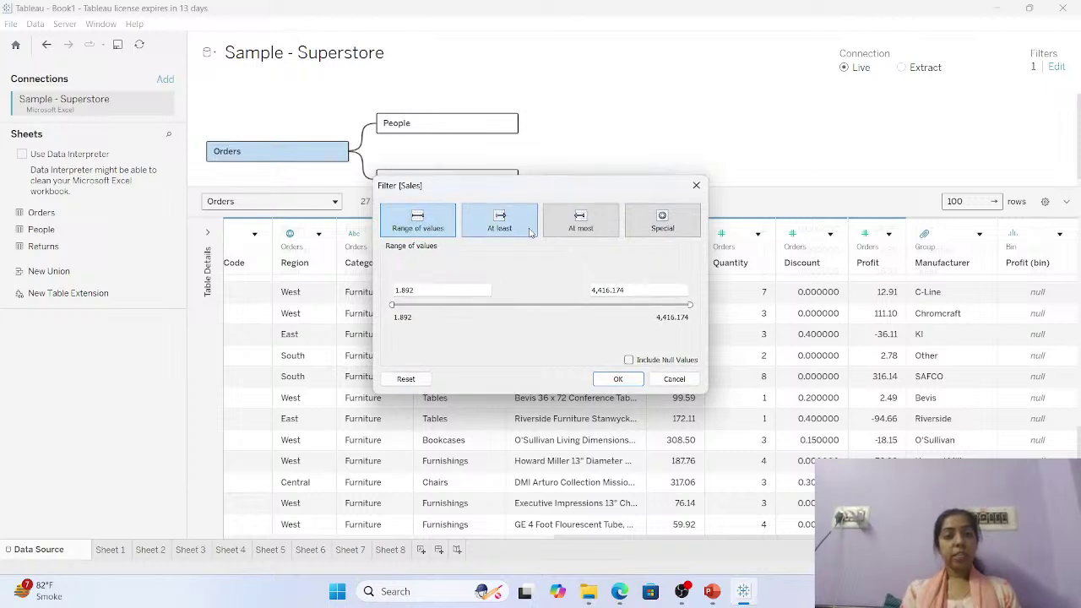
pyautogui.click(530, 232)
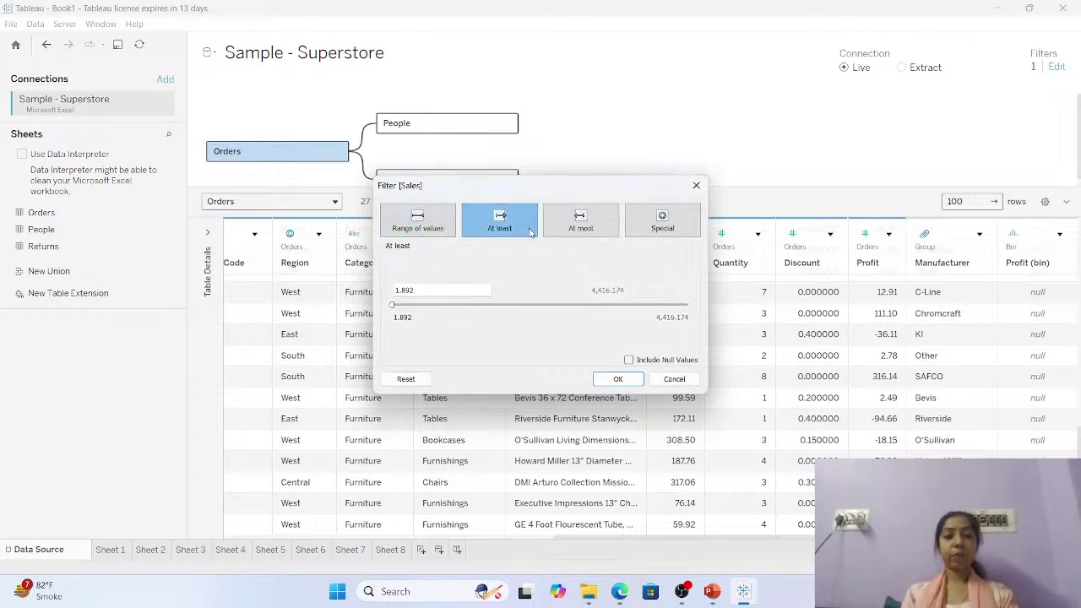
pyautogui.click(675, 380)
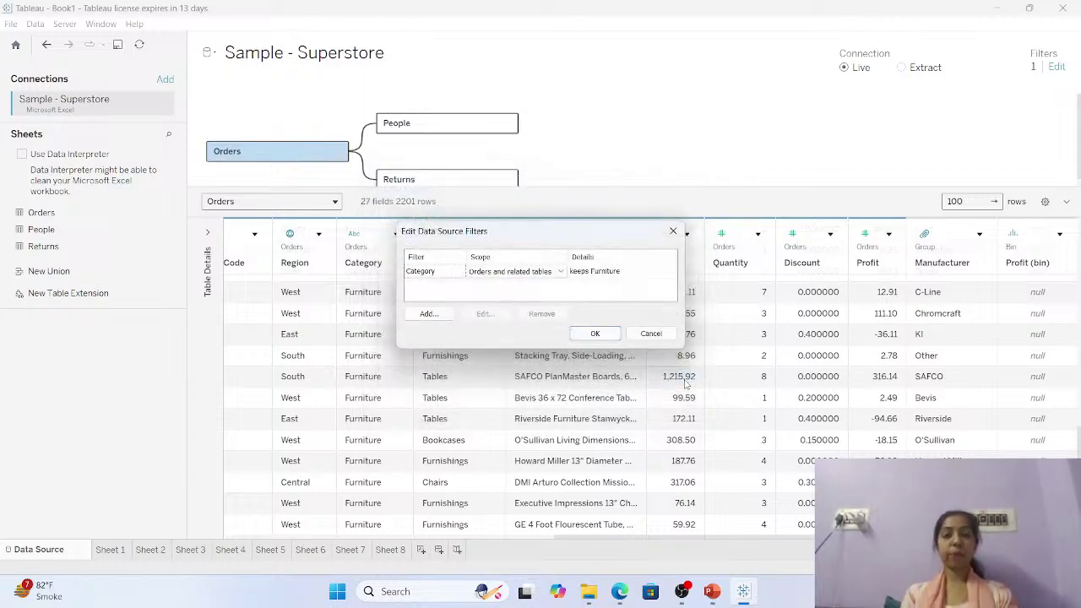
pyautogui.click(682, 232)
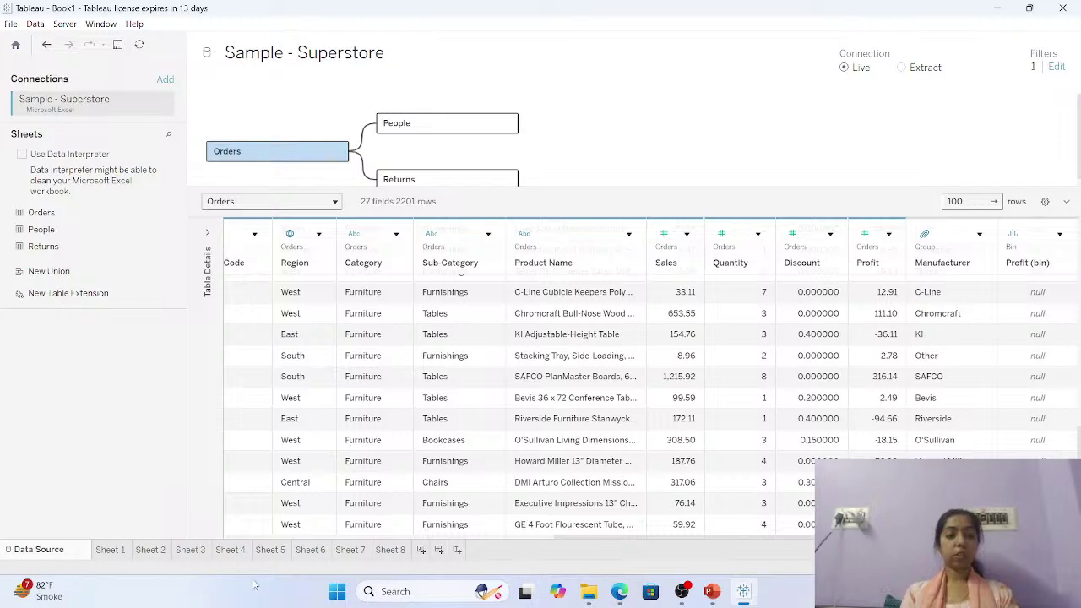
# Remove the Category filter from the data source and check the customer profit bars on Sheet 8.
pyautogui.click(392, 550)
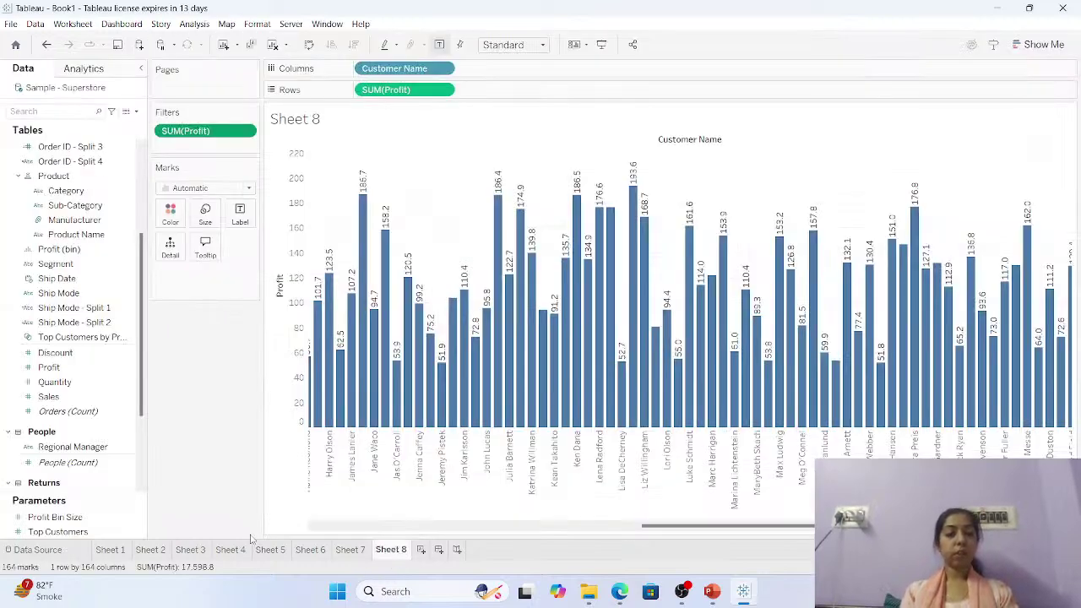
pyautogui.click(16, 552)
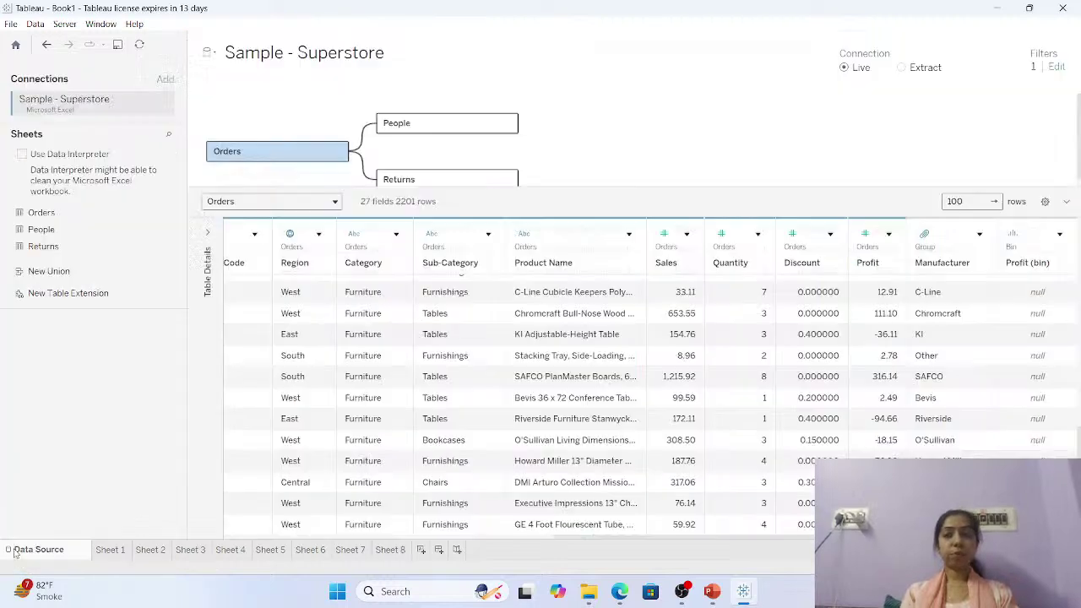
pyautogui.click(1057, 67)
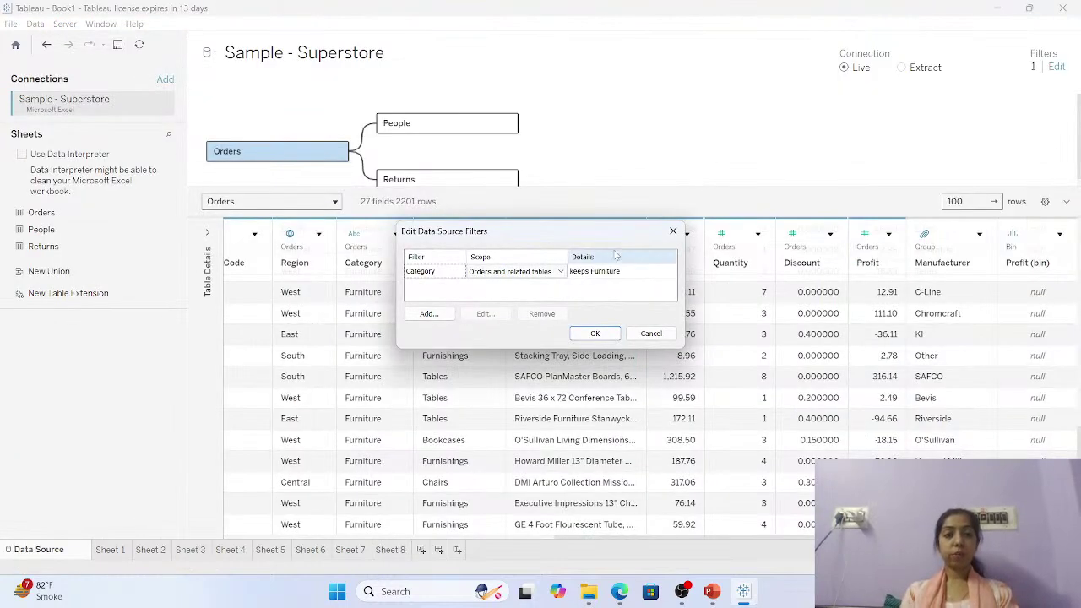
pyautogui.click(471, 277)
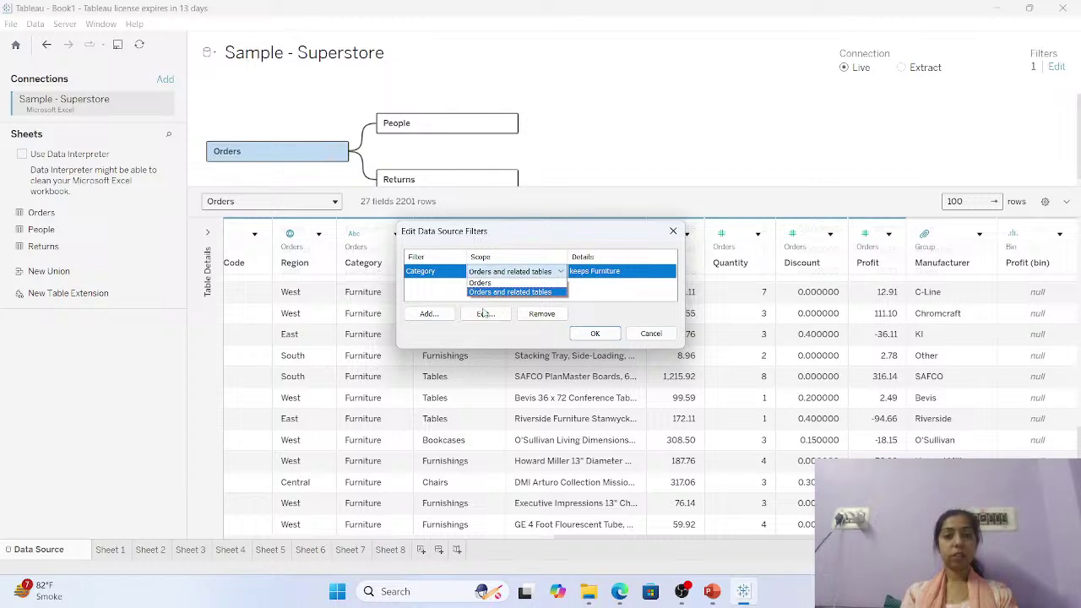
pyautogui.click(540, 314)
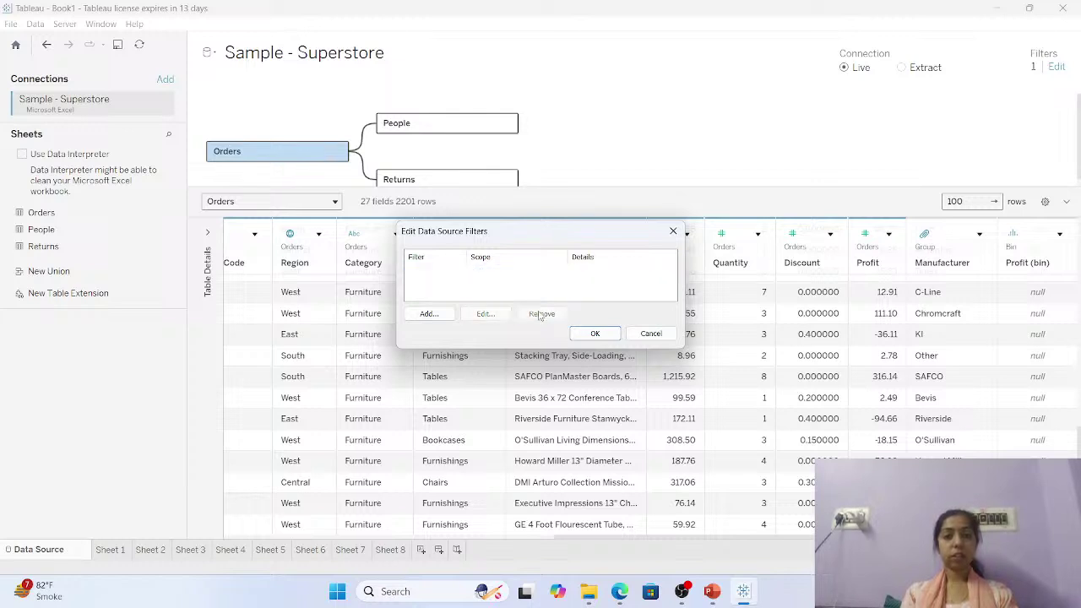
pyautogui.click(595, 335)
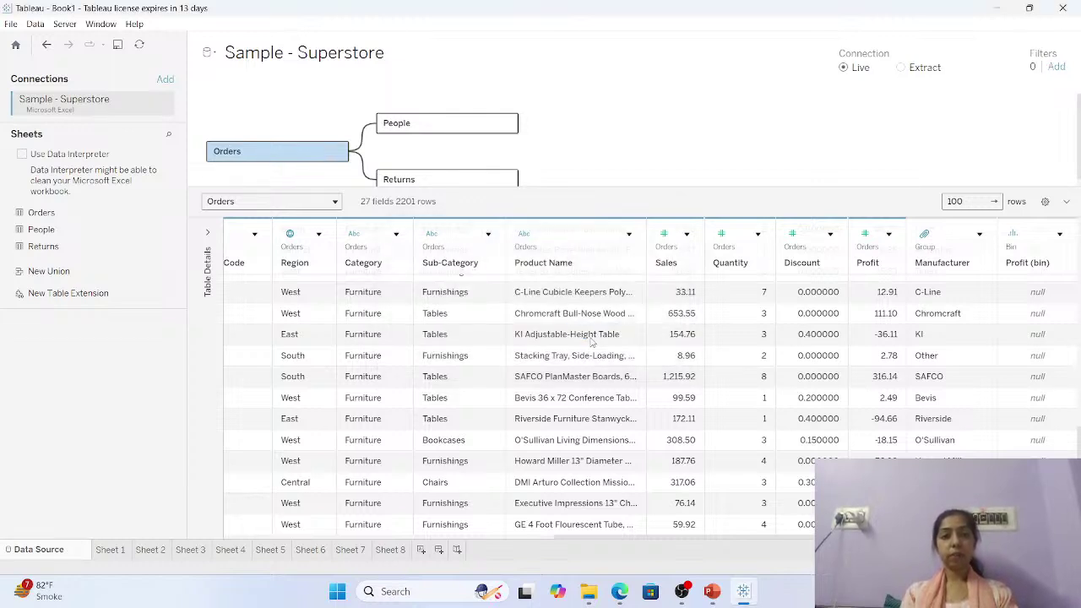
pyautogui.click(400, 554)
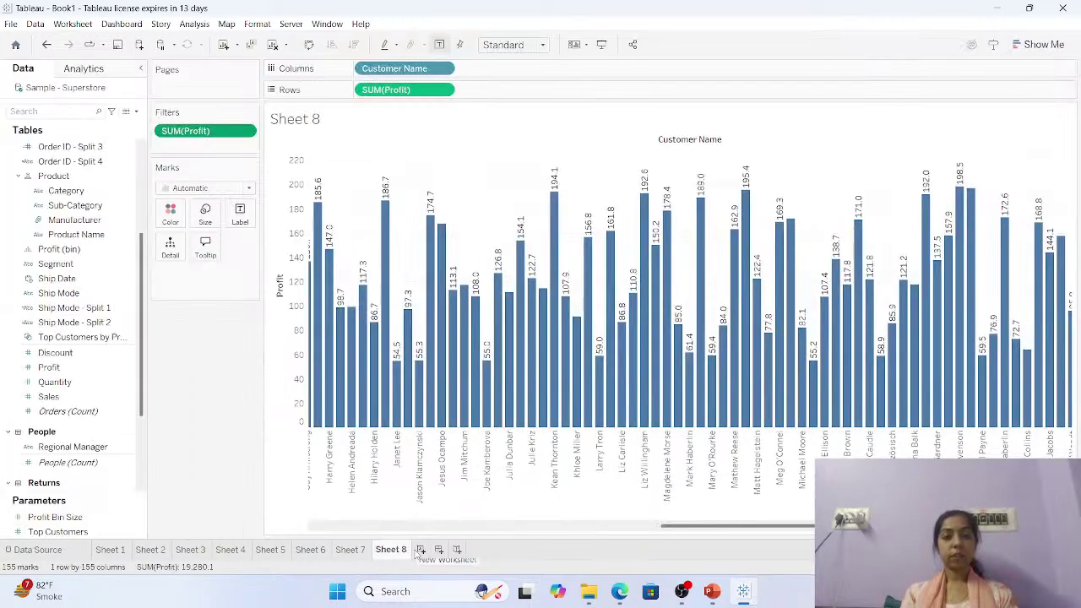
# Add a new worksheet and set up a new parameter with the name Dynamic Charts and the String data type.
pyautogui.click(420, 550)
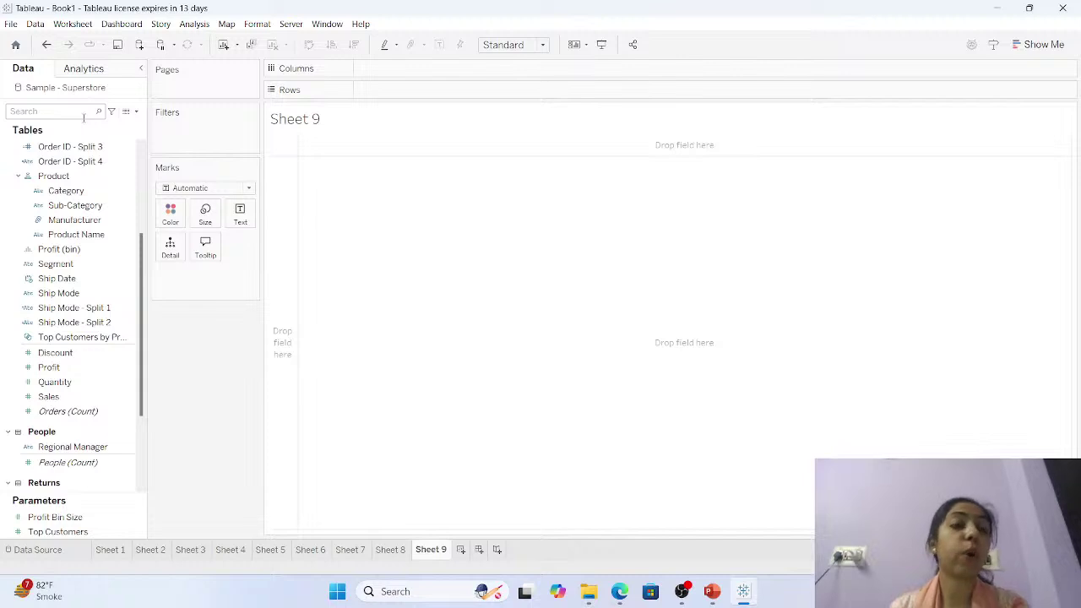
pyautogui.scroll(5, 68, 211)
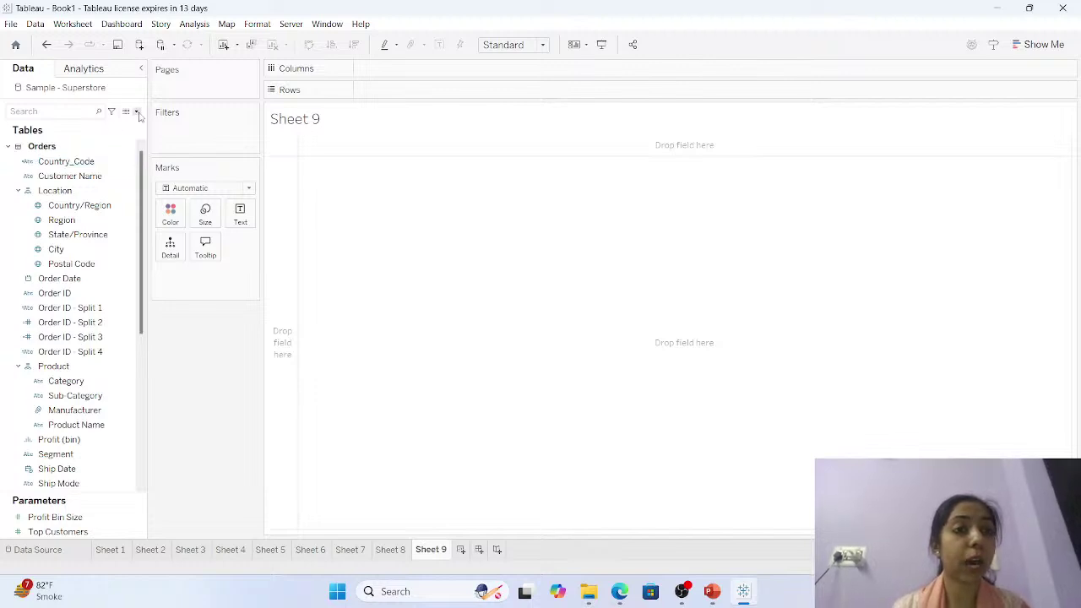
pyautogui.click(136, 112)
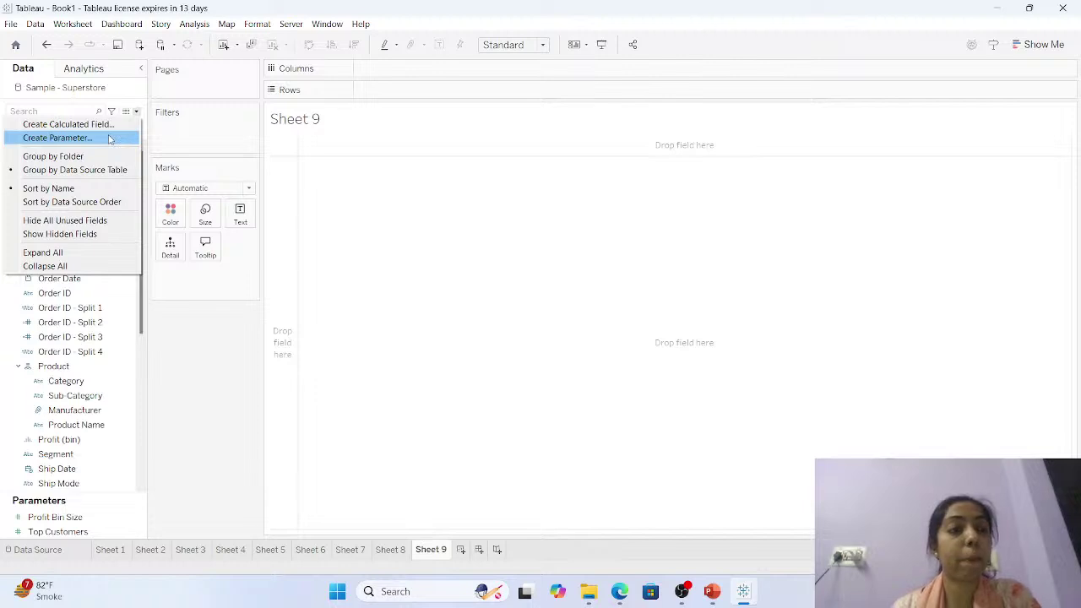
pyautogui.click(108, 138)
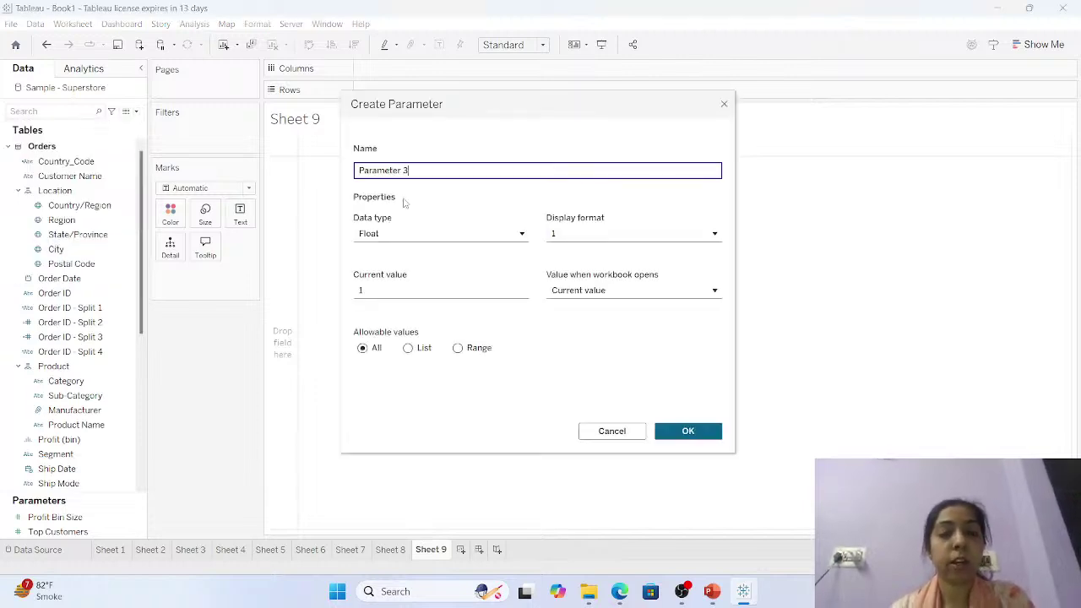
pyautogui.click(451, 153)
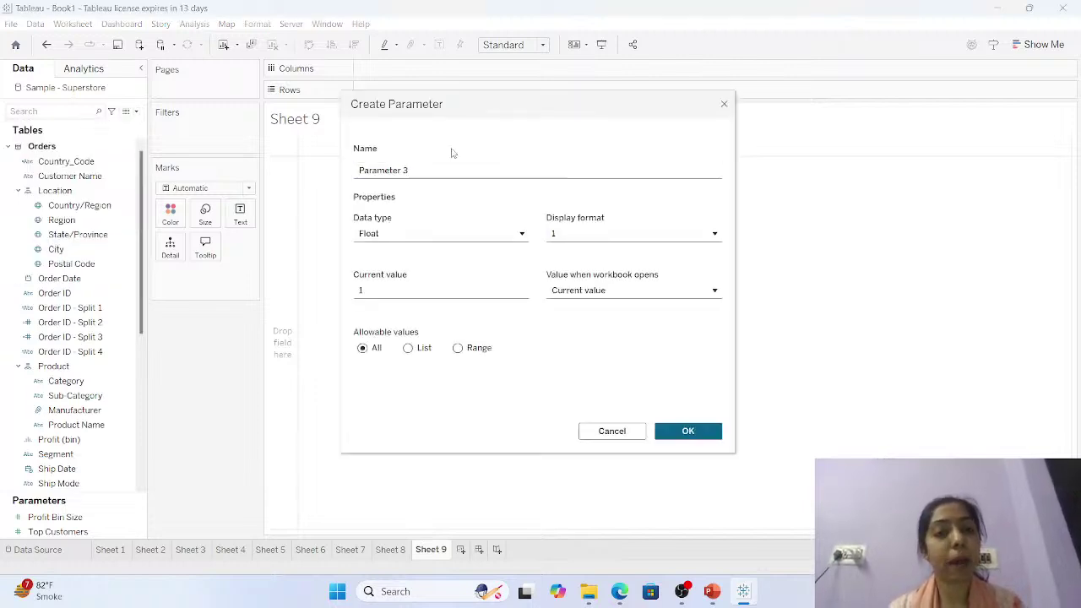
pyautogui.click(440, 173)
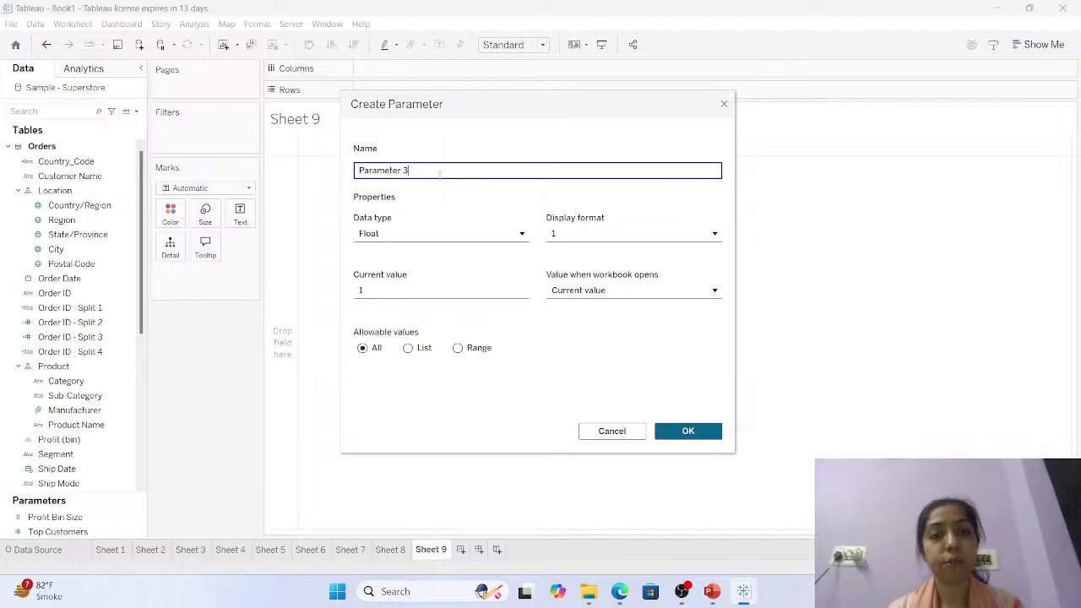
pyautogui.moveTo(440, 173); pyautogui.dragTo(346, 171)
pyautogui.write('D')
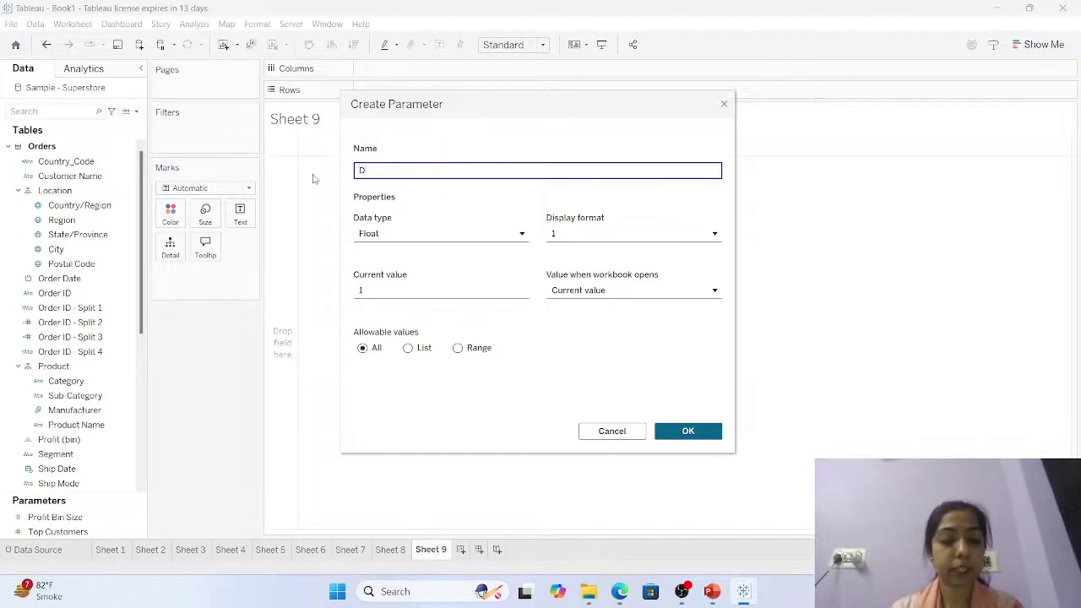
pyautogui.write('ynamic ')
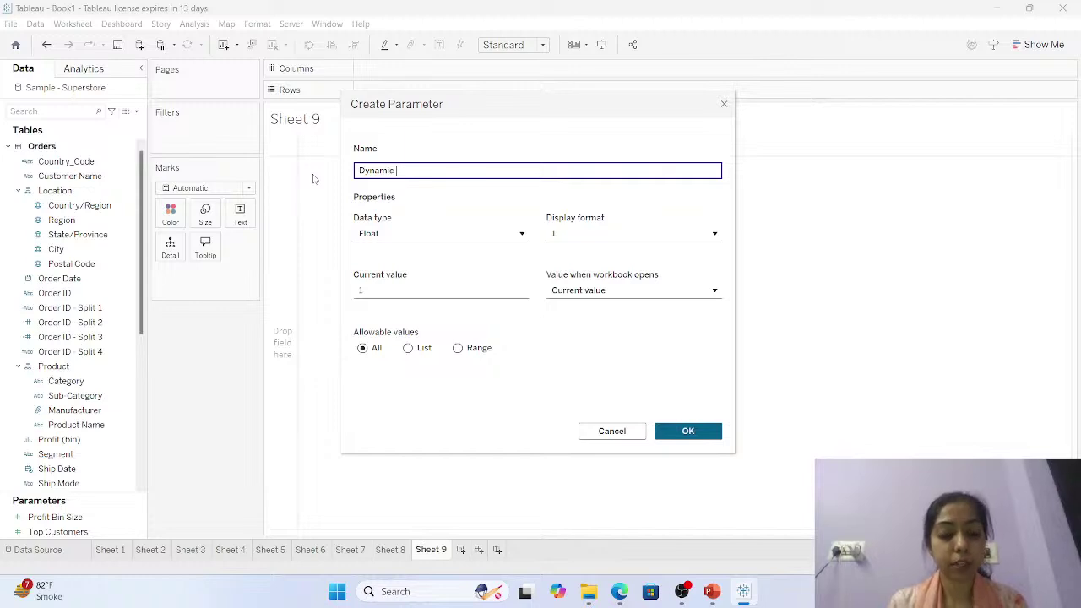
pyautogui.write('Charts')
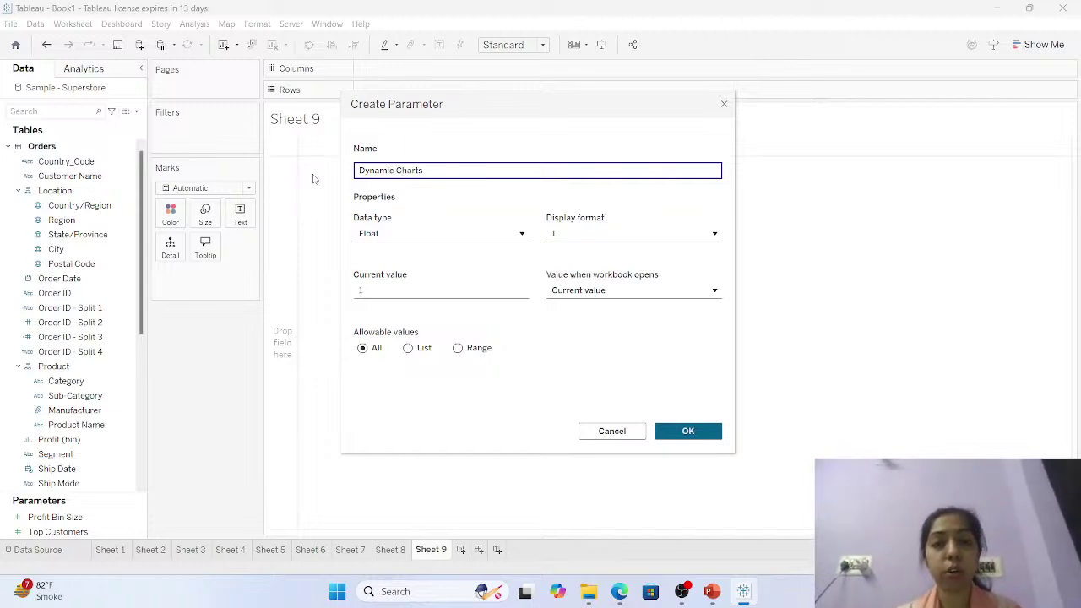
pyautogui.click(395, 234)
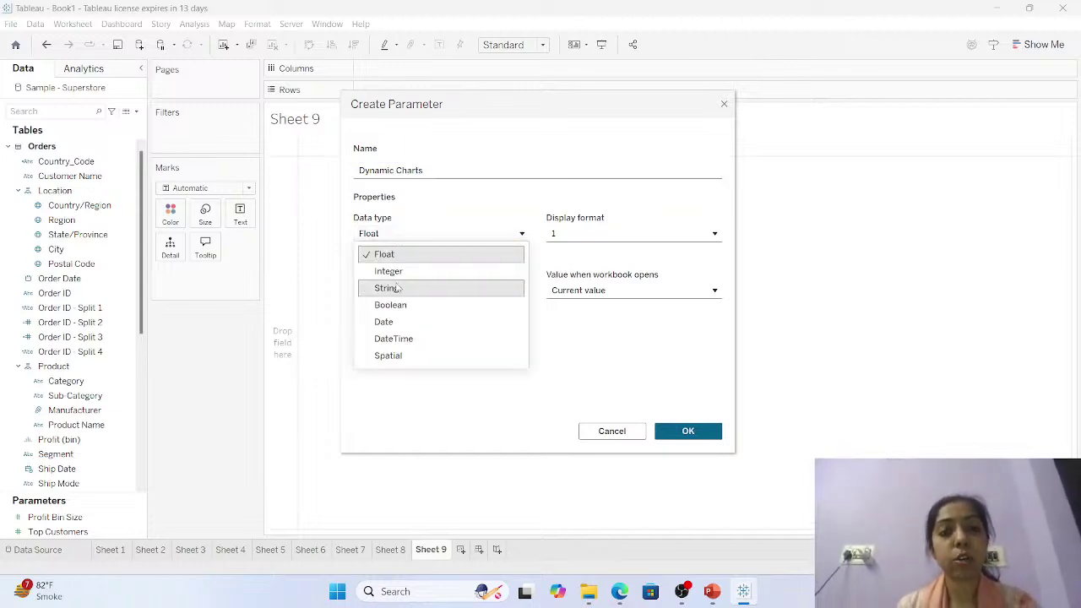
pyautogui.click(397, 288)
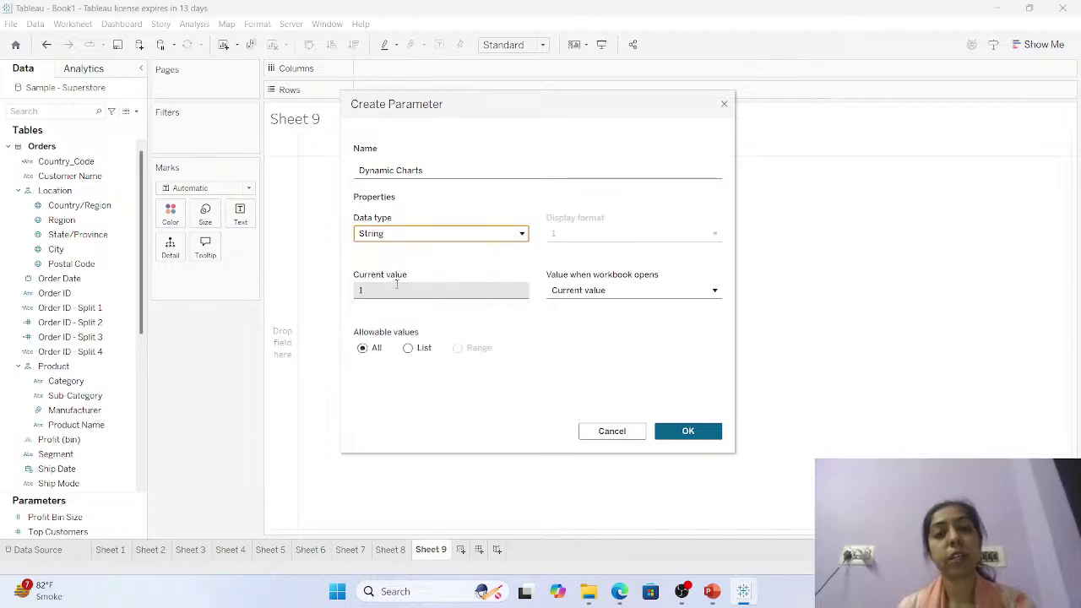
# Restrict the Dynamic Charts parameter to a list of allowable values: Sales, Profit and Discount.
pyautogui.click(408, 347)
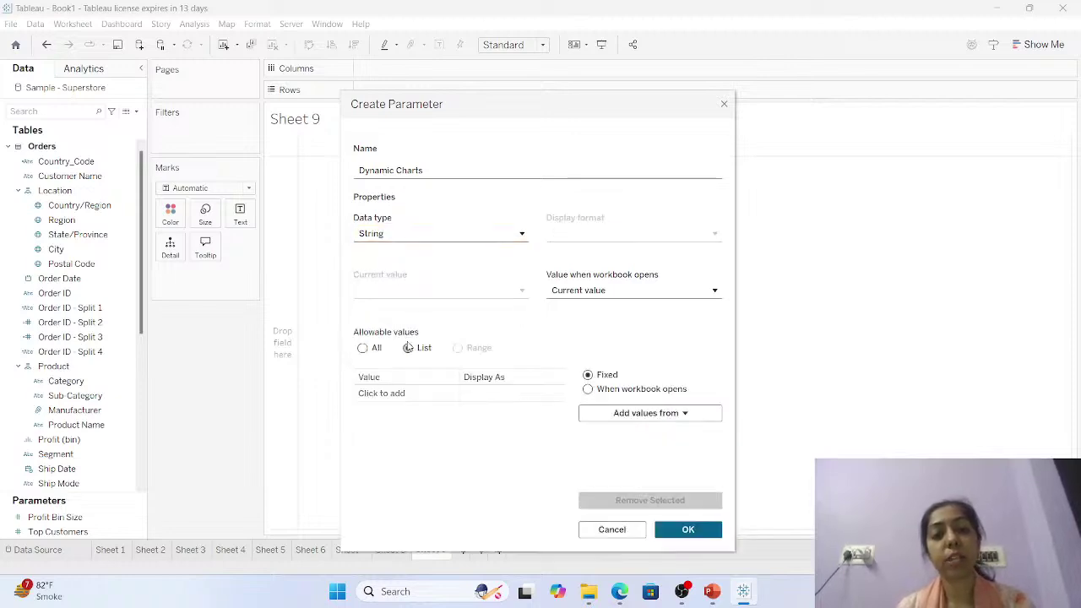
pyautogui.click(402, 391)
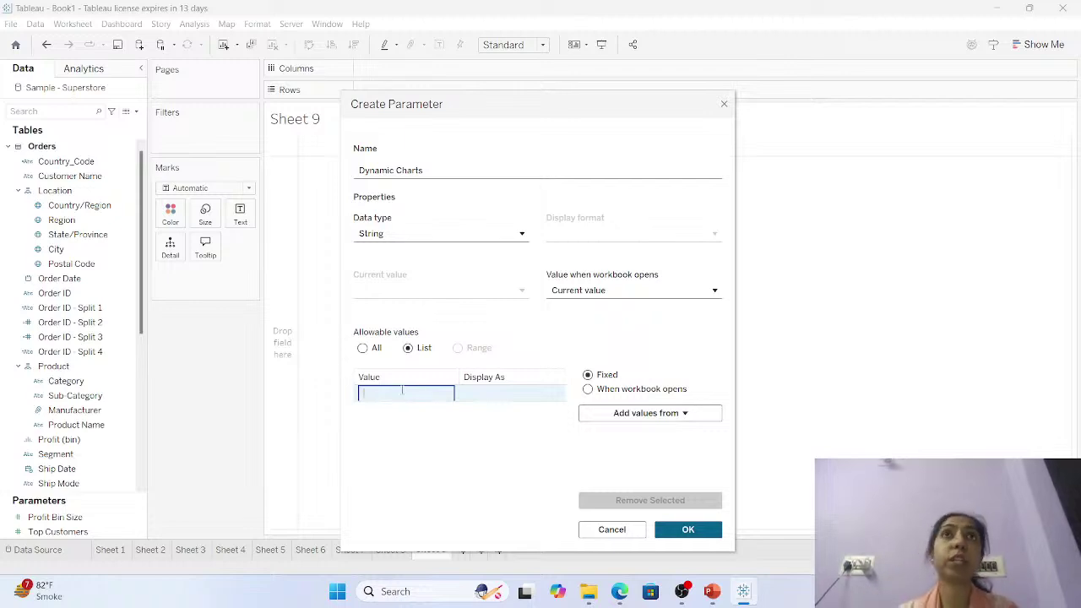
pyautogui.write('Sales')
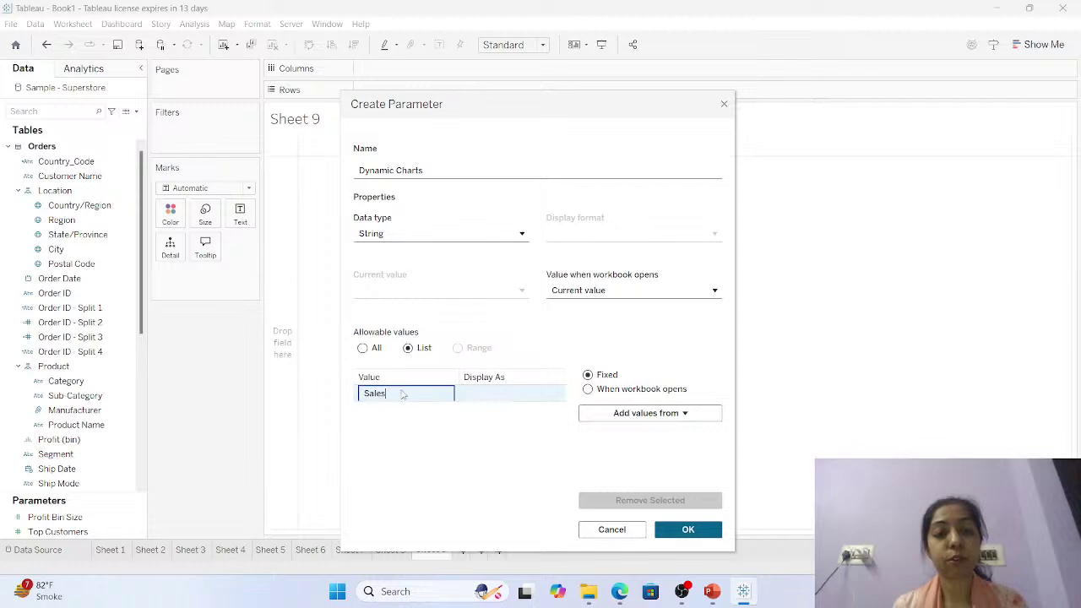
pyautogui.press('Return')
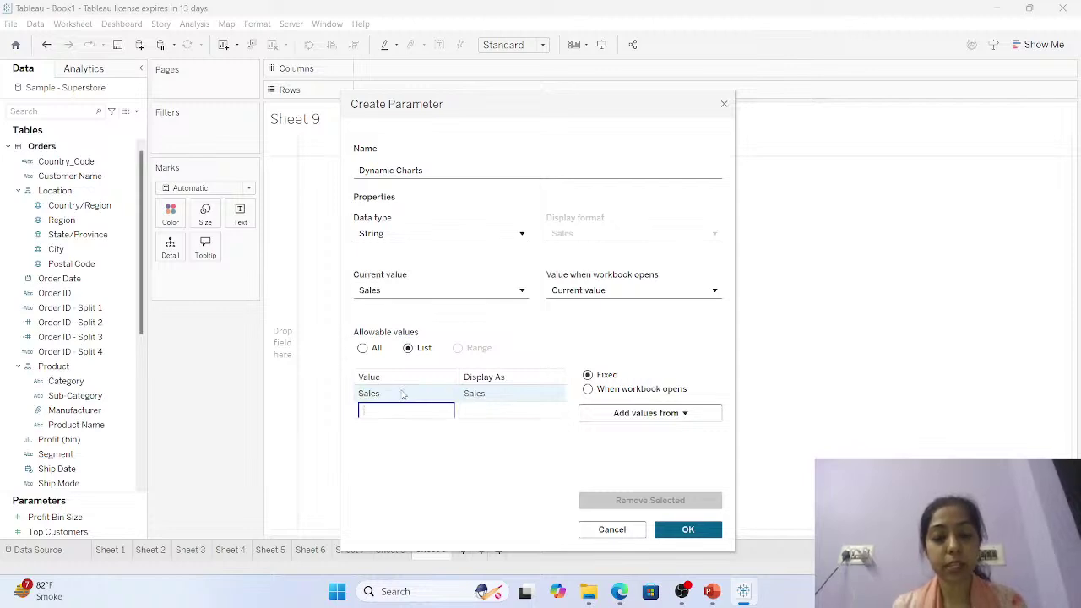
pyautogui.write('Profit')
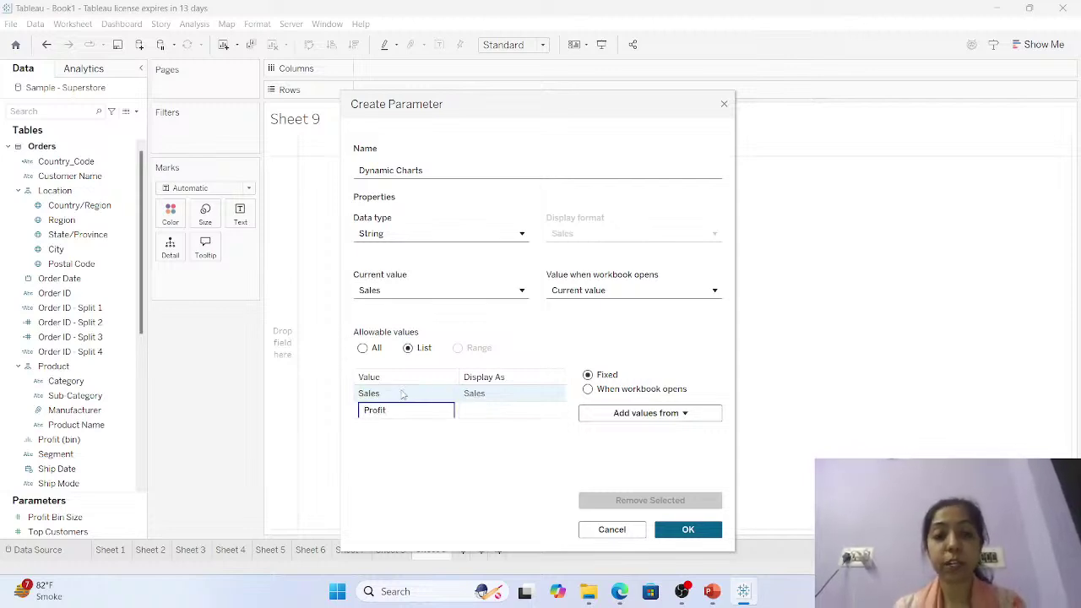
pyautogui.press('Return')
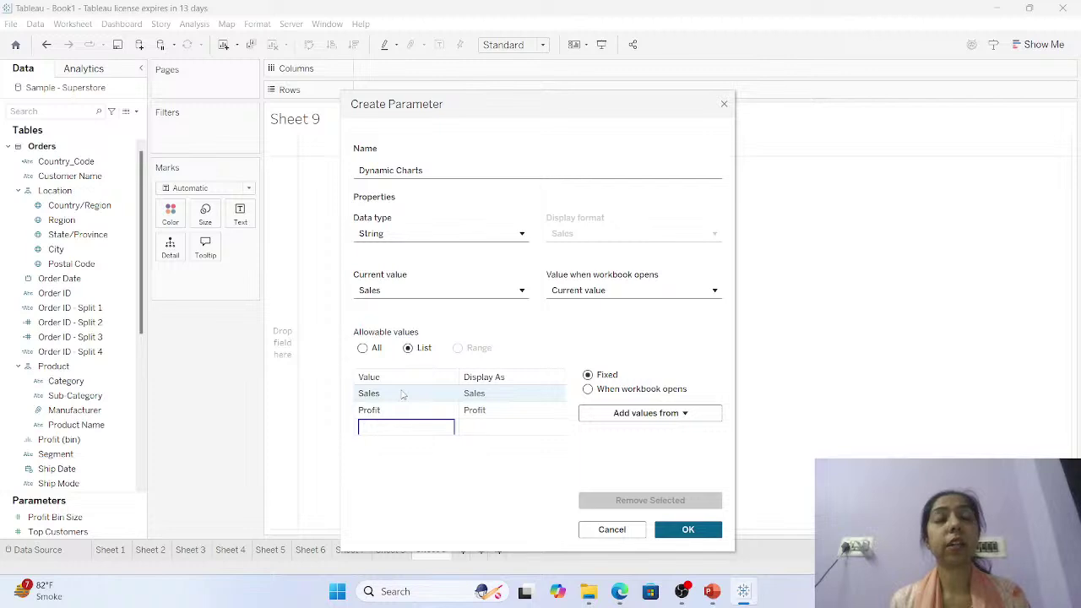
pyautogui.write('Discou')
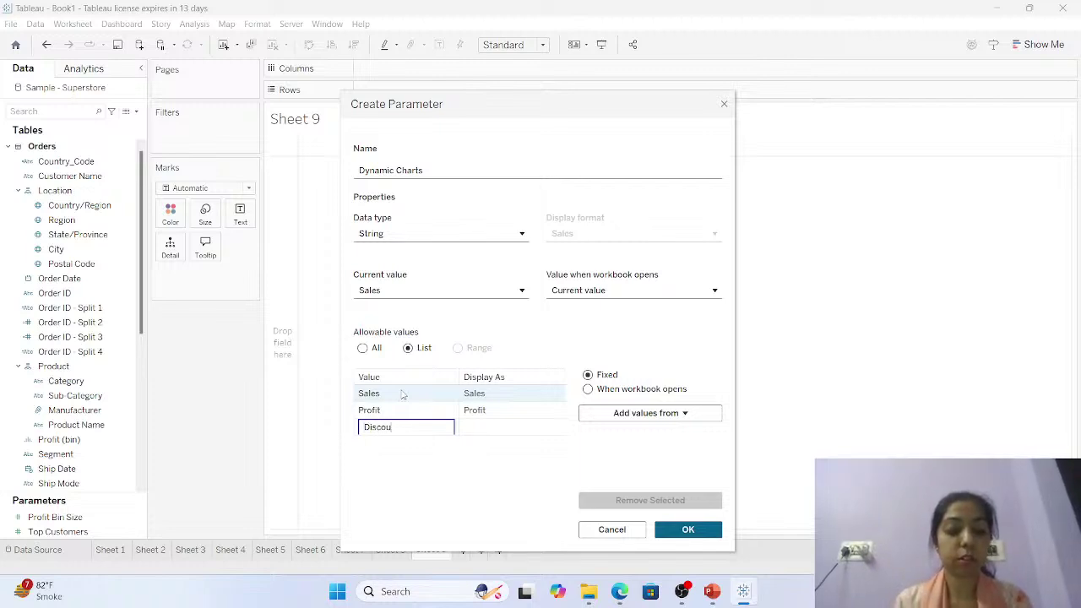
pyautogui.write('nt')
pyautogui.press('Return')
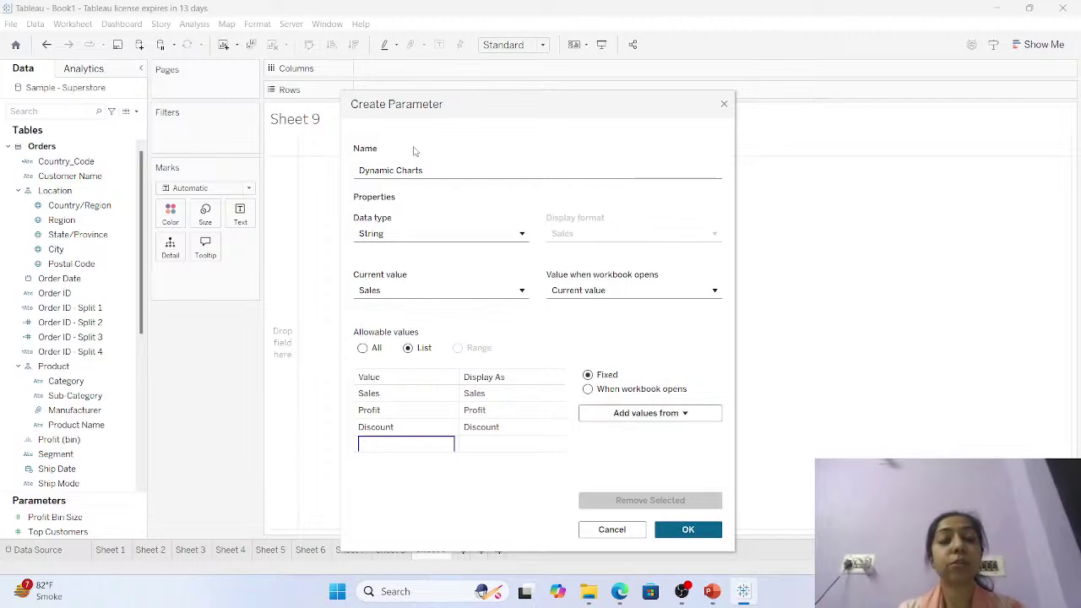
pyautogui.click(430, 171)
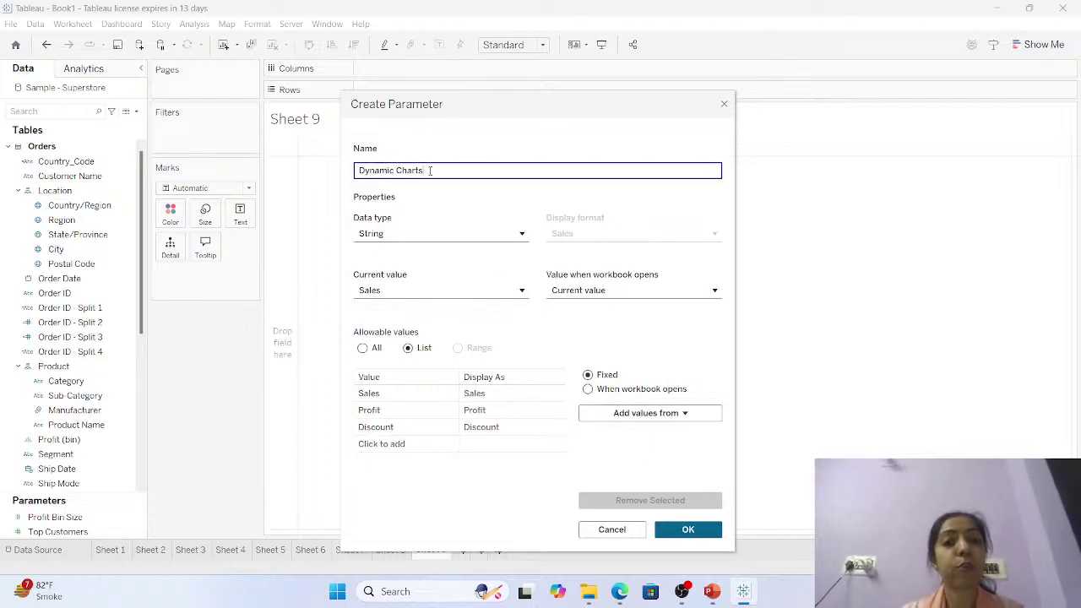
pyautogui.doubleClick(430, 170)
pyautogui.click(414, 219)
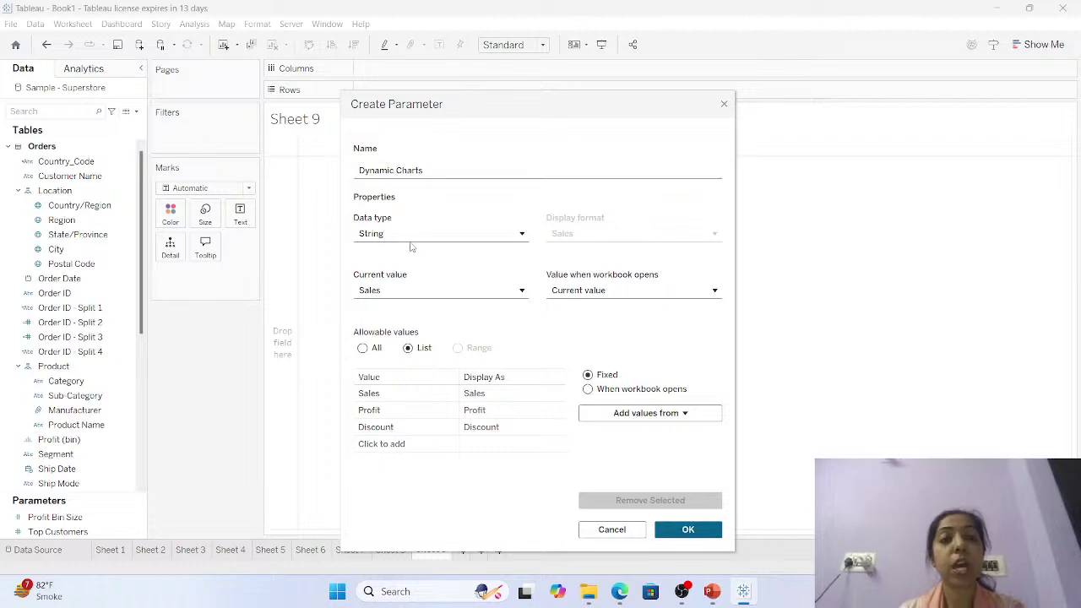
pyautogui.click(412, 245)
pyautogui.click(415, 288)
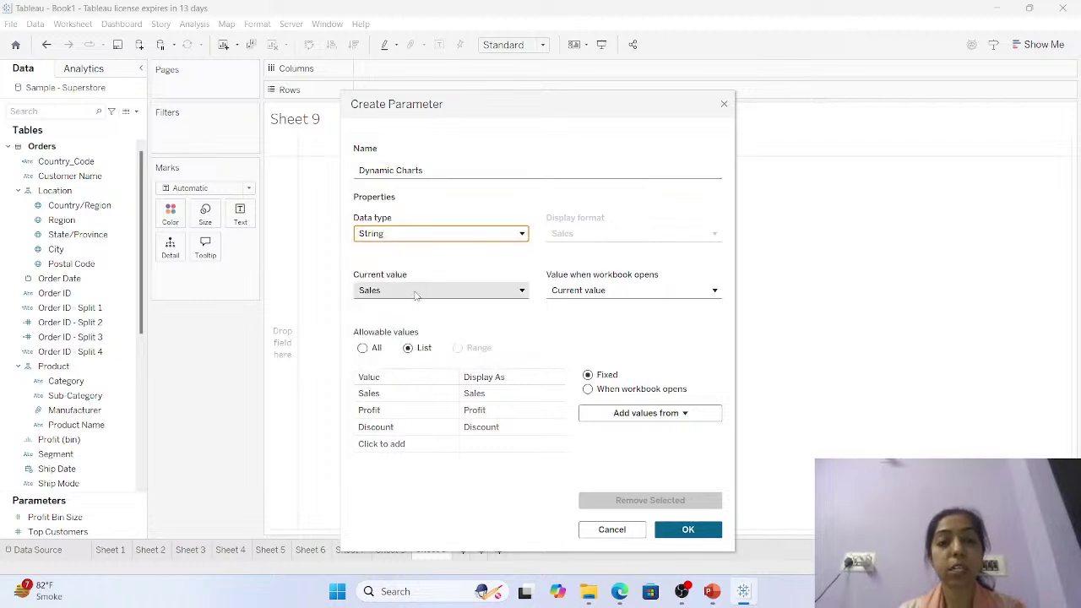
pyautogui.click(418, 348)
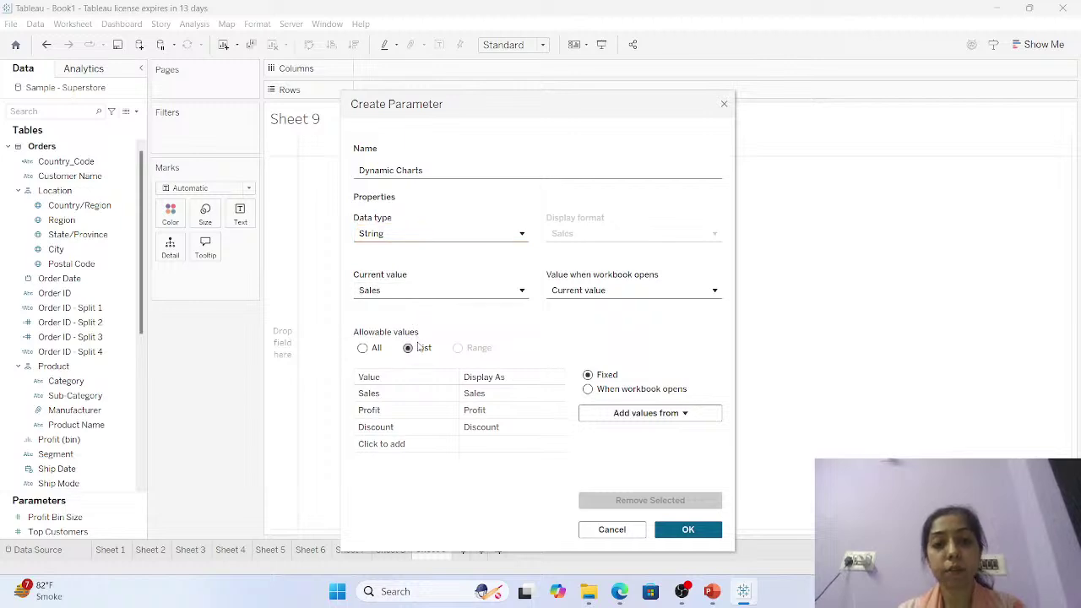
# Create the Dynamic Charts parameter and show its control on the sheet with Sales selected.
pyautogui.click(705, 533)
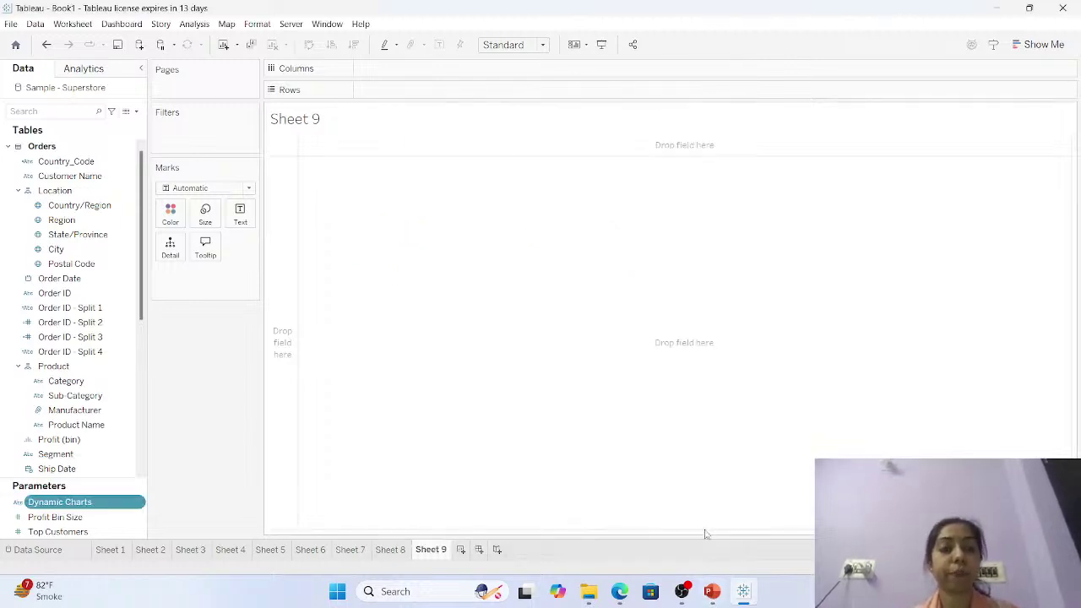
pyautogui.click(138, 503)
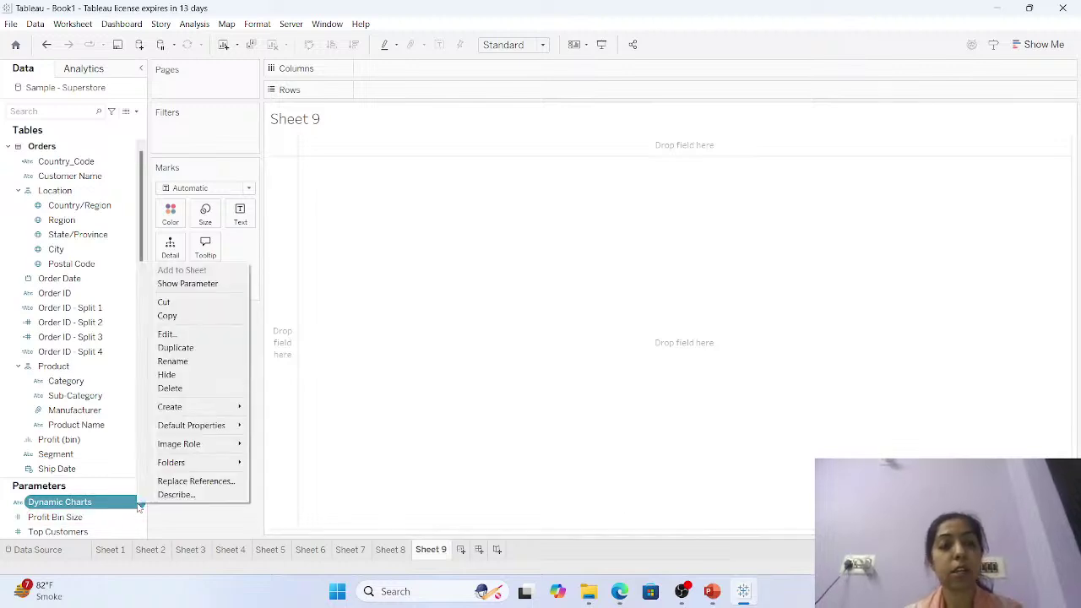
pyautogui.click(203, 285)
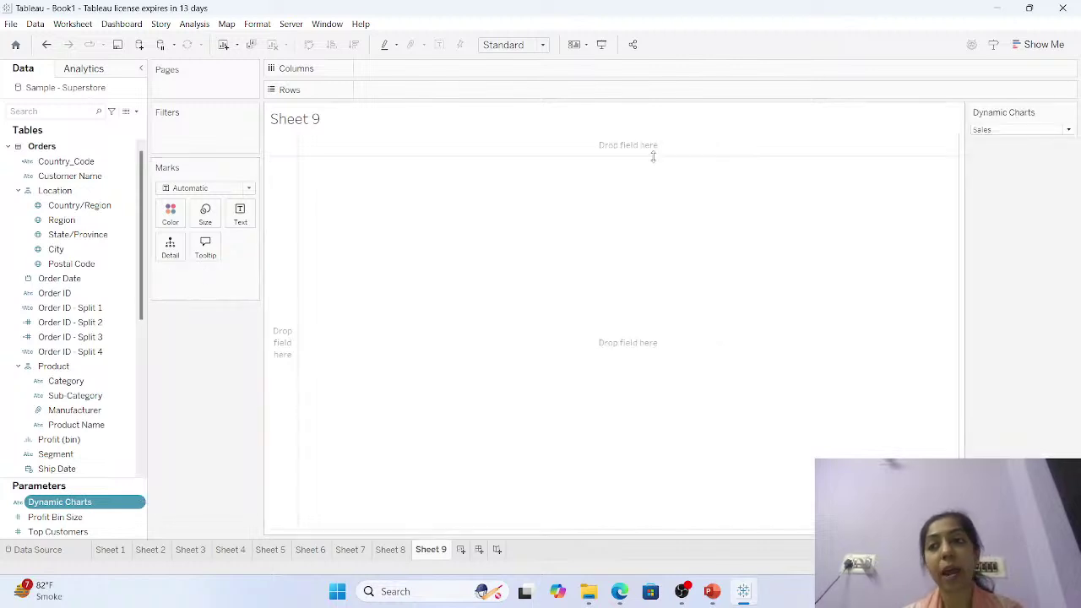
pyautogui.click(1001, 131)
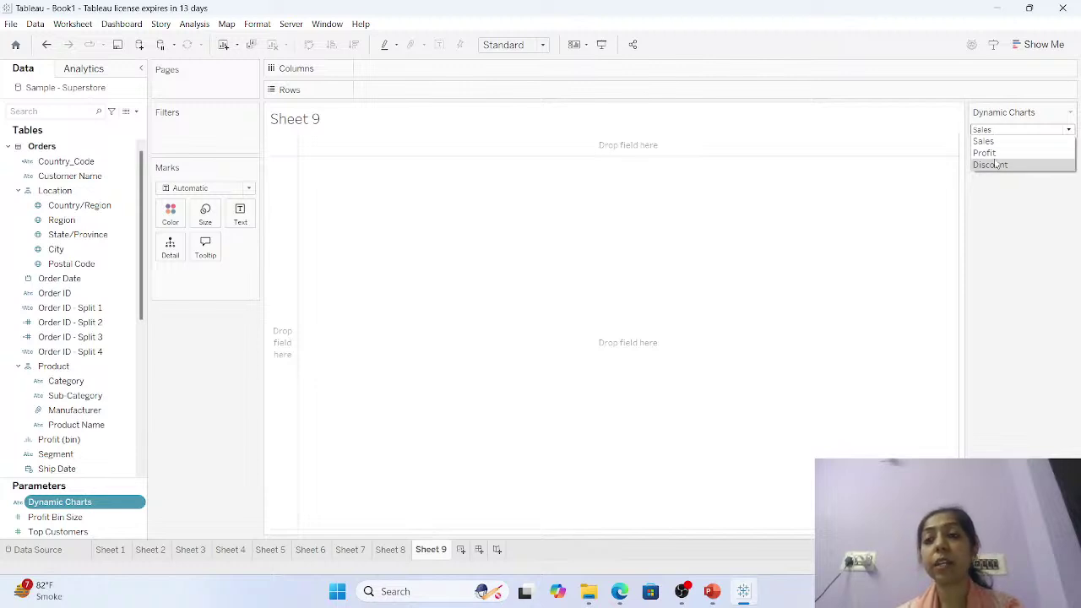
pyautogui.click(984, 142)
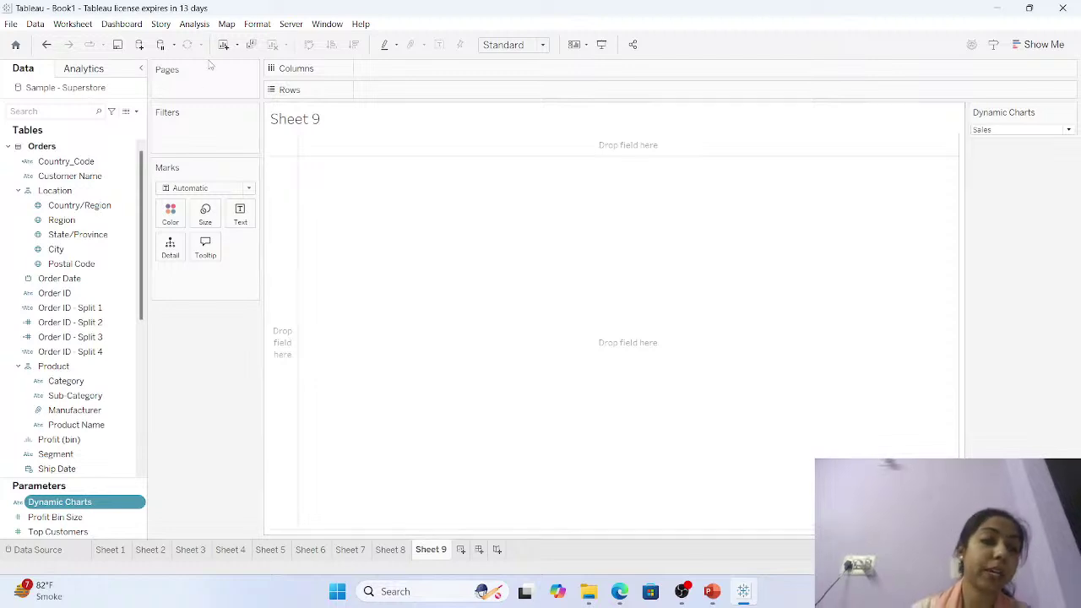
# Start a new calculated field and name it "Dynamic cal".
pyautogui.click(136, 113)
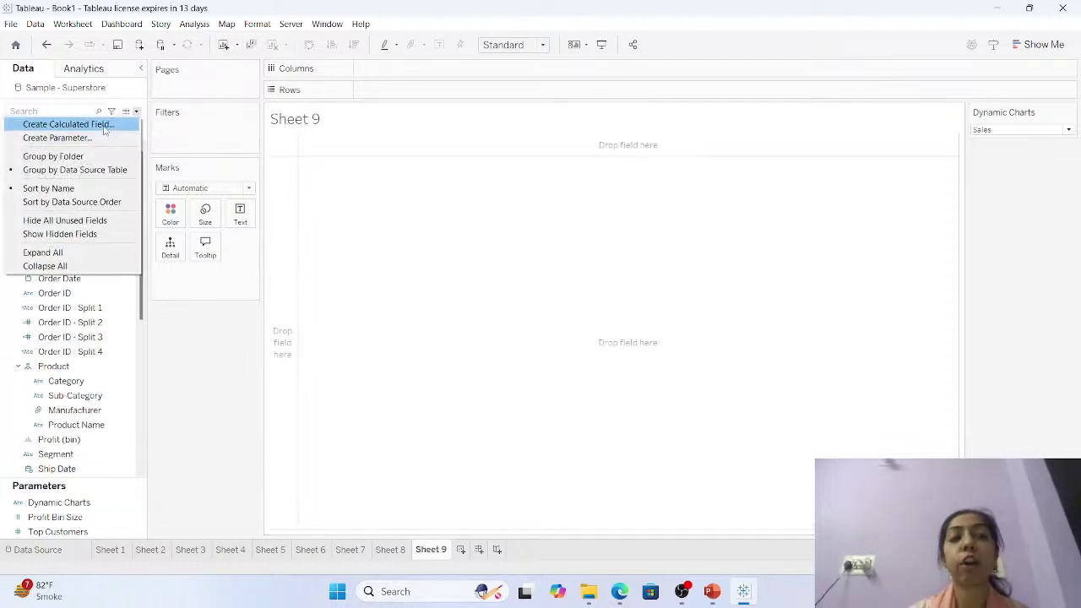
pyautogui.click(258, 25)
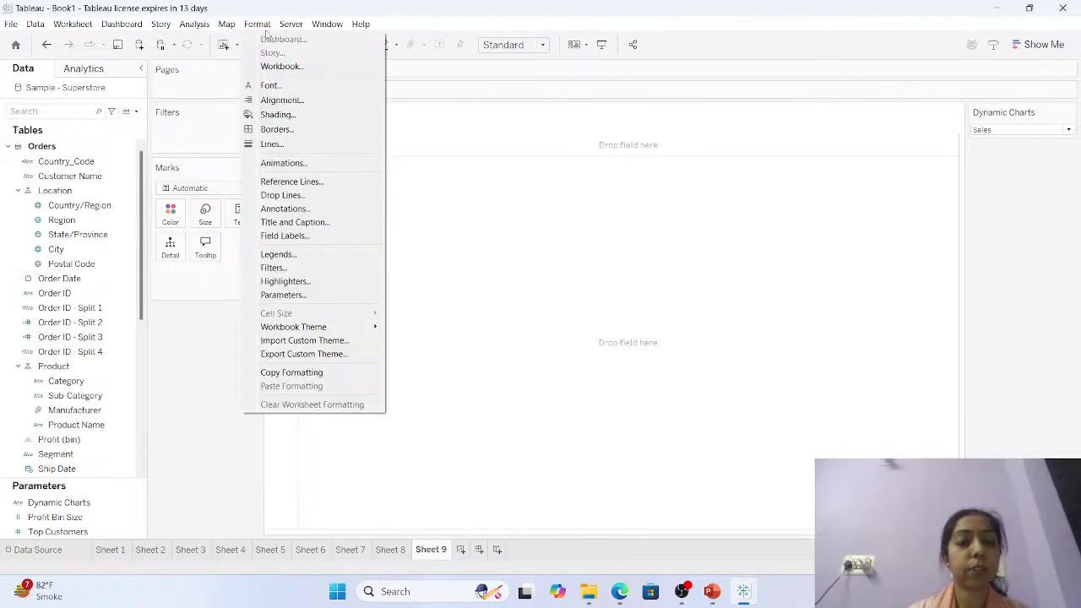
pyautogui.moveTo(192, 25)
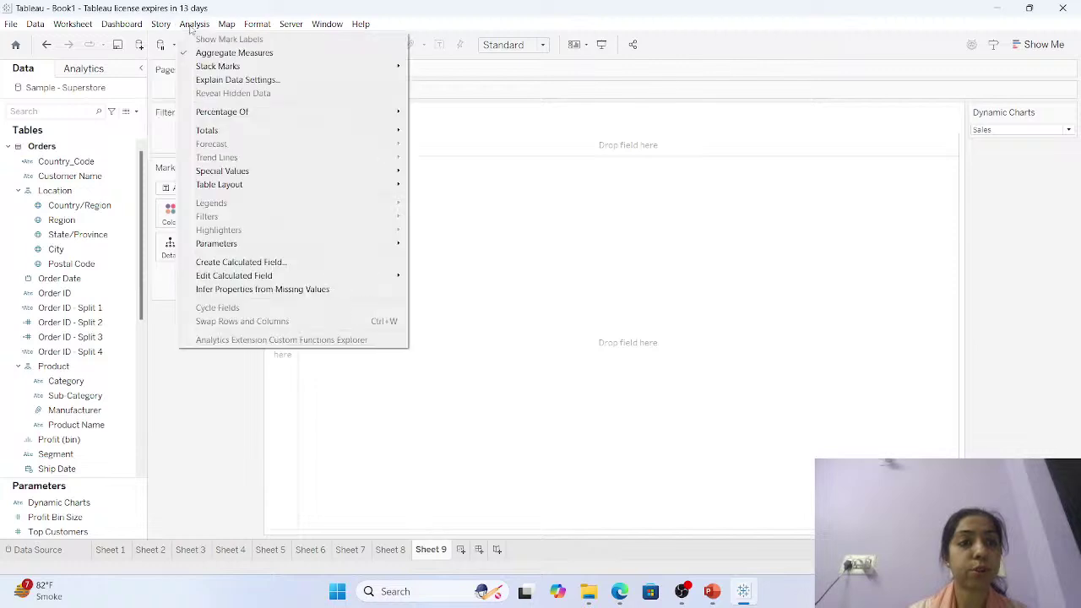
pyautogui.click(244, 263)
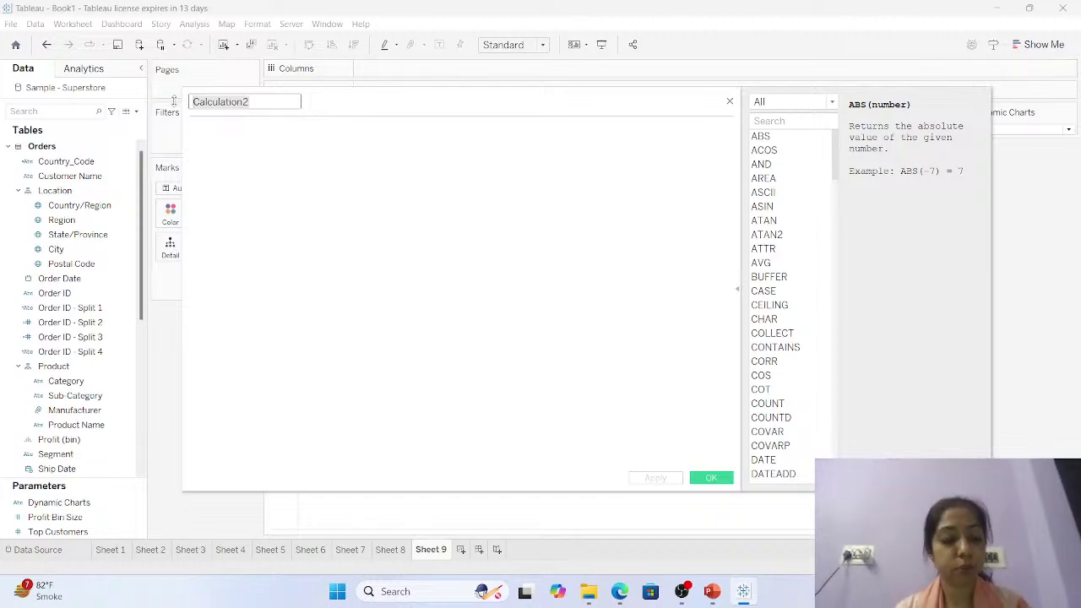
pyautogui.write('Dynami')
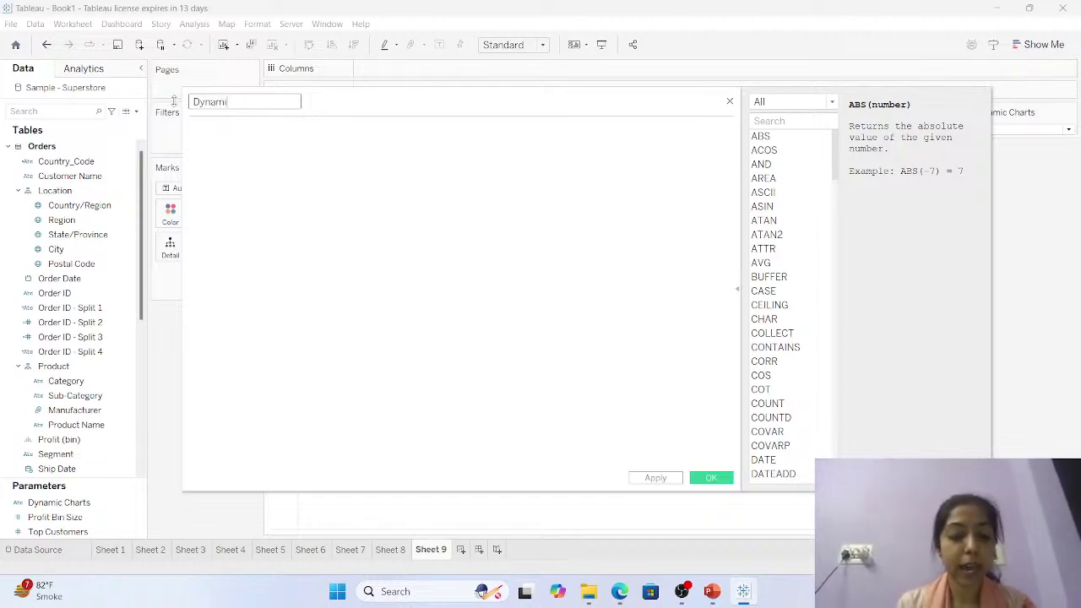
pyautogui.write('c cal')
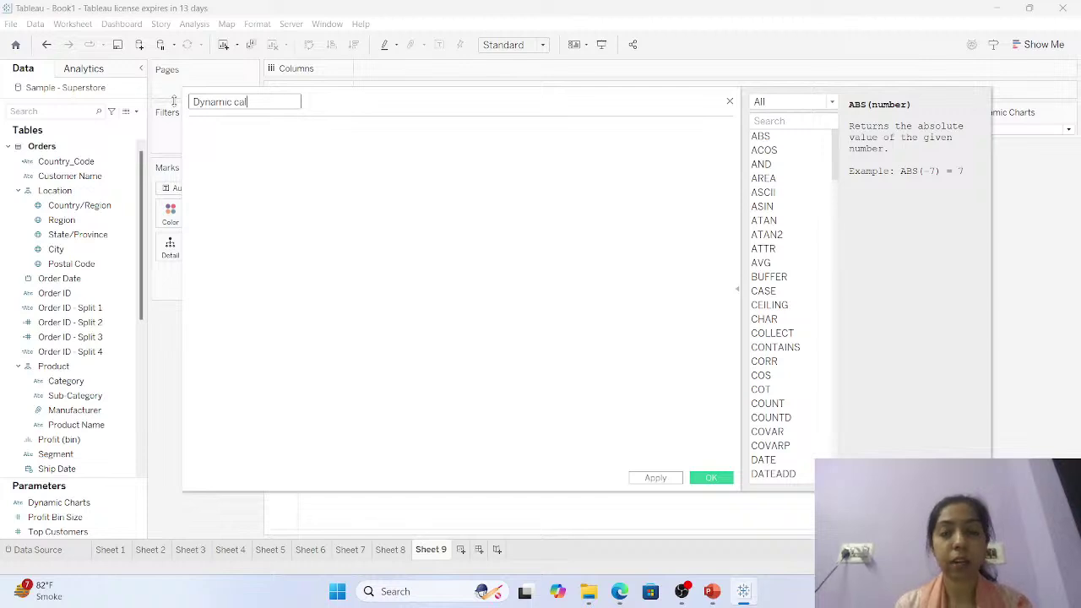
# Begin the formula with the condition IF [Dynamic Charts] = "Sales".
pyautogui.click(306, 152)
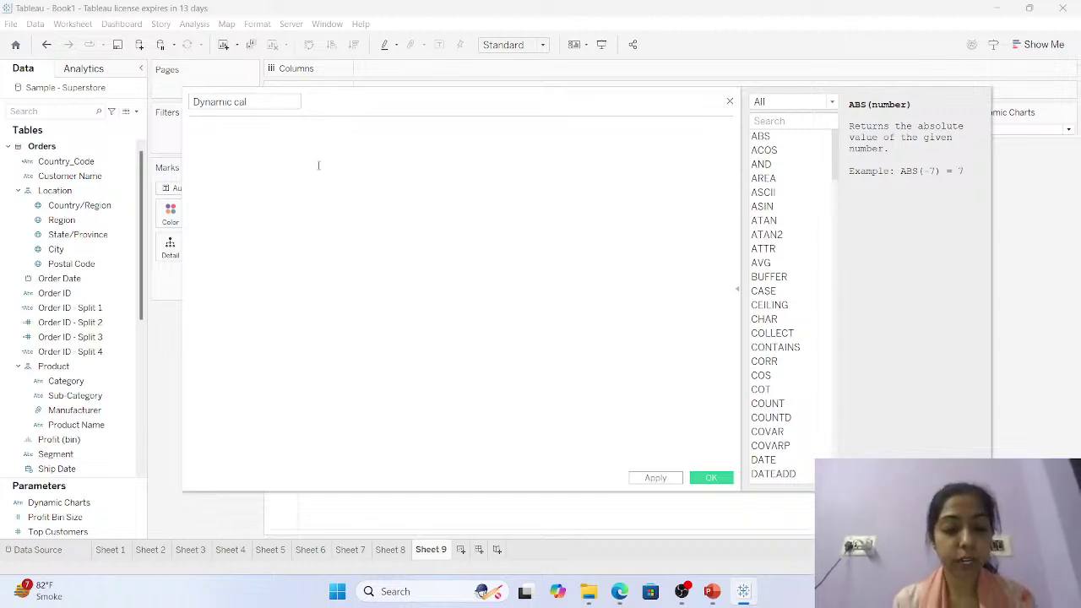
pyautogui.write('IF')
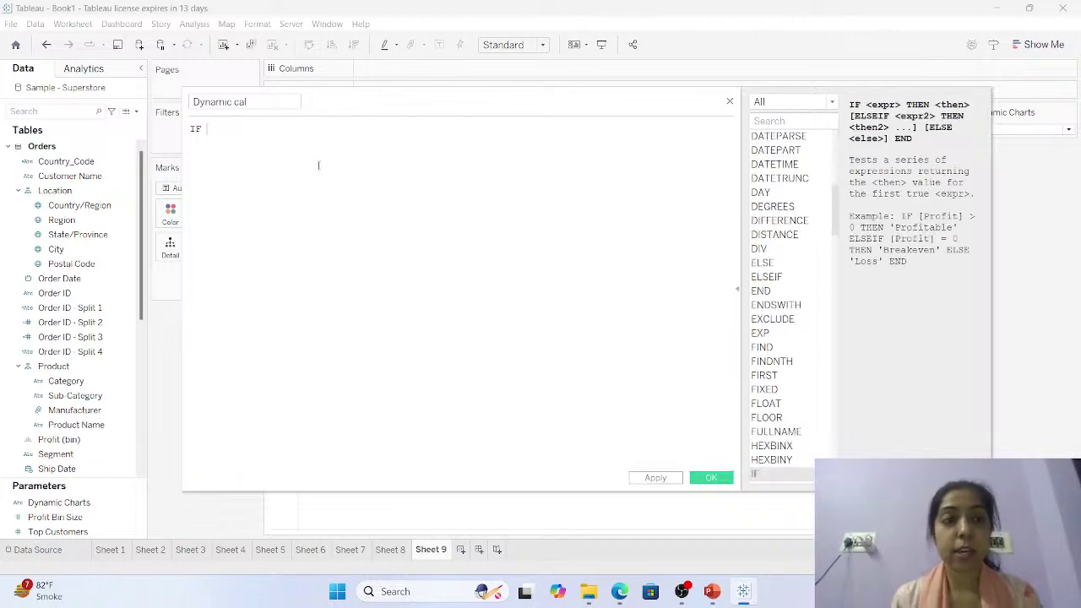
pyautogui.press('Return')
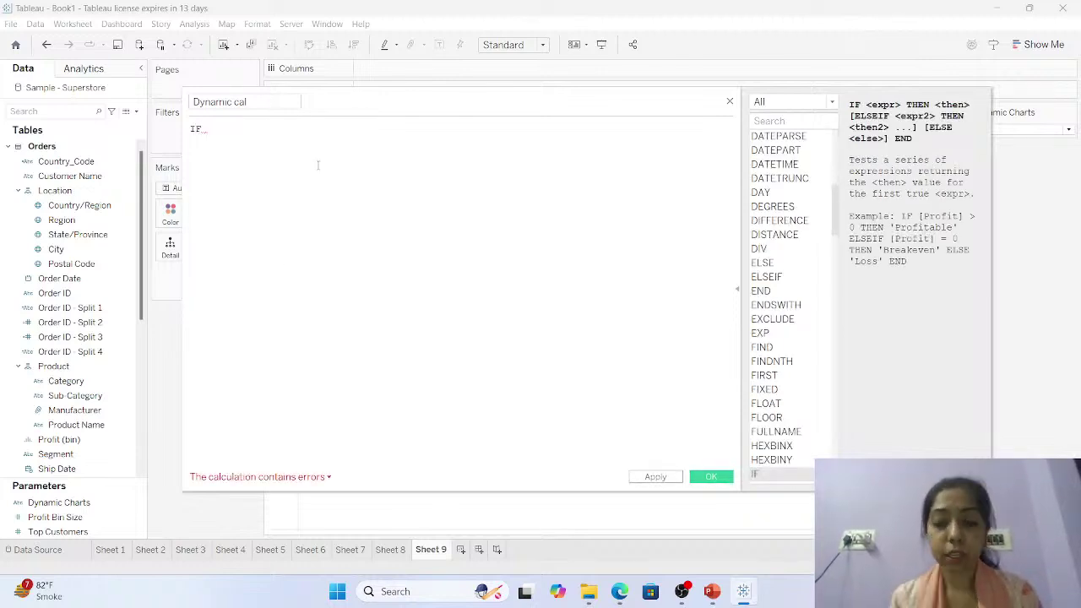
pyautogui.write('[')
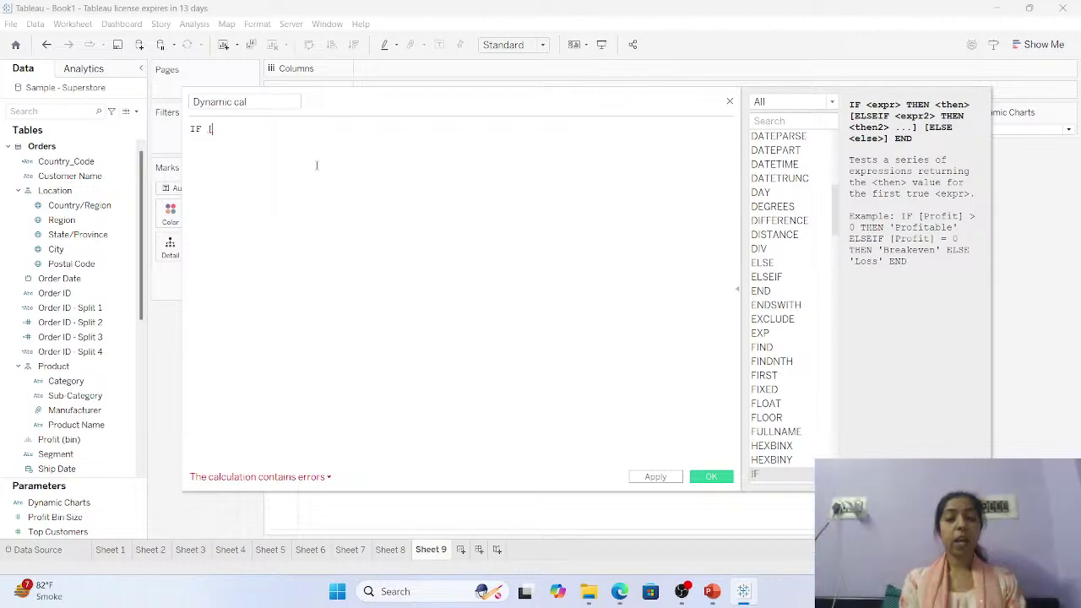
pyautogui.write('Dy')
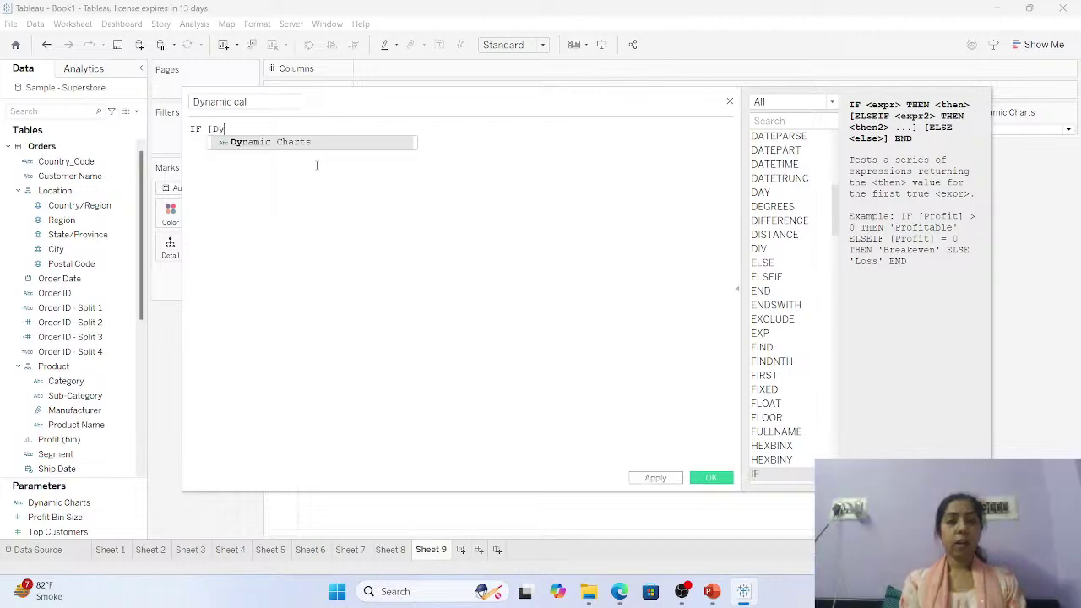
pyautogui.press('Return')
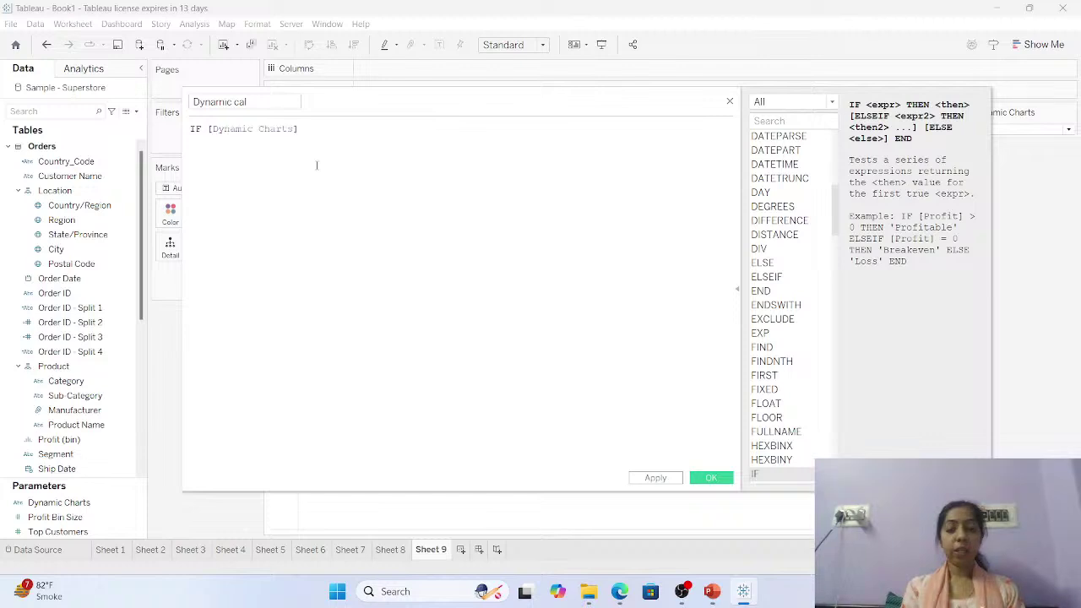
pyautogui.write('=')
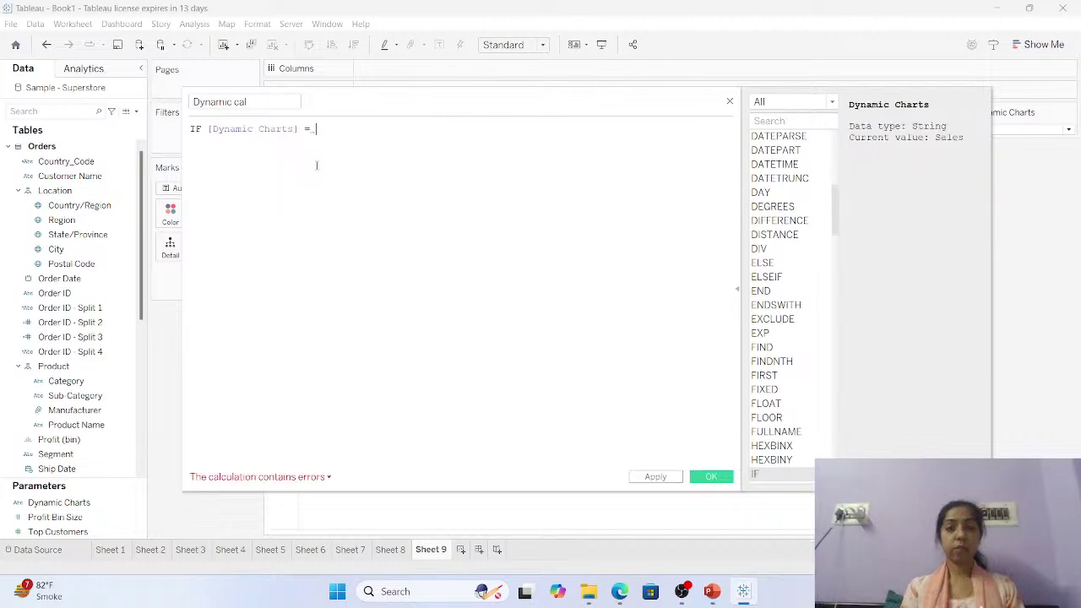
pyautogui.write('"')
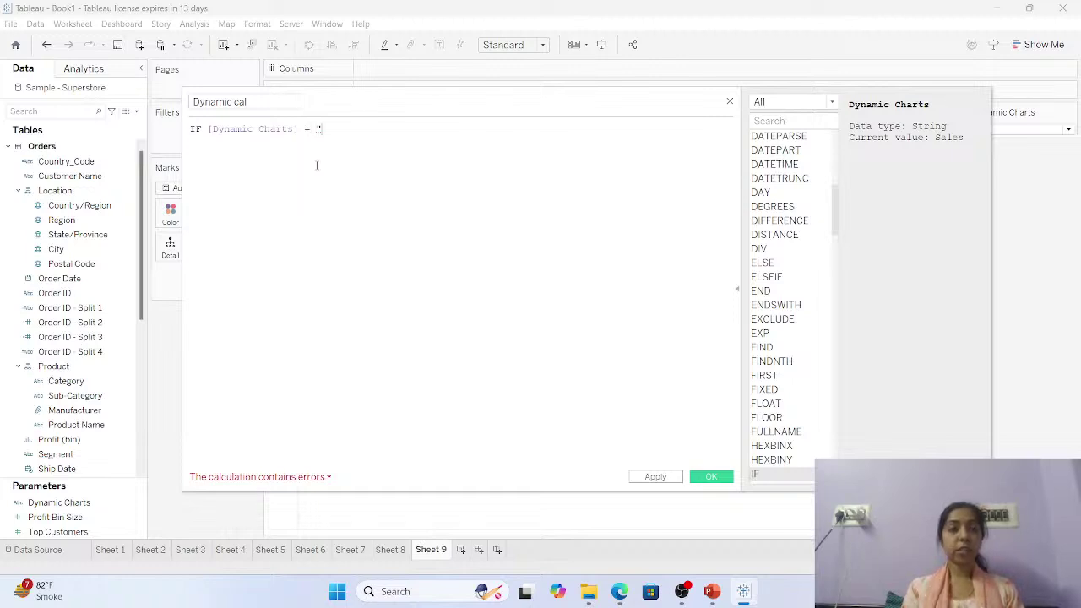
pyautogui.write('Sales')
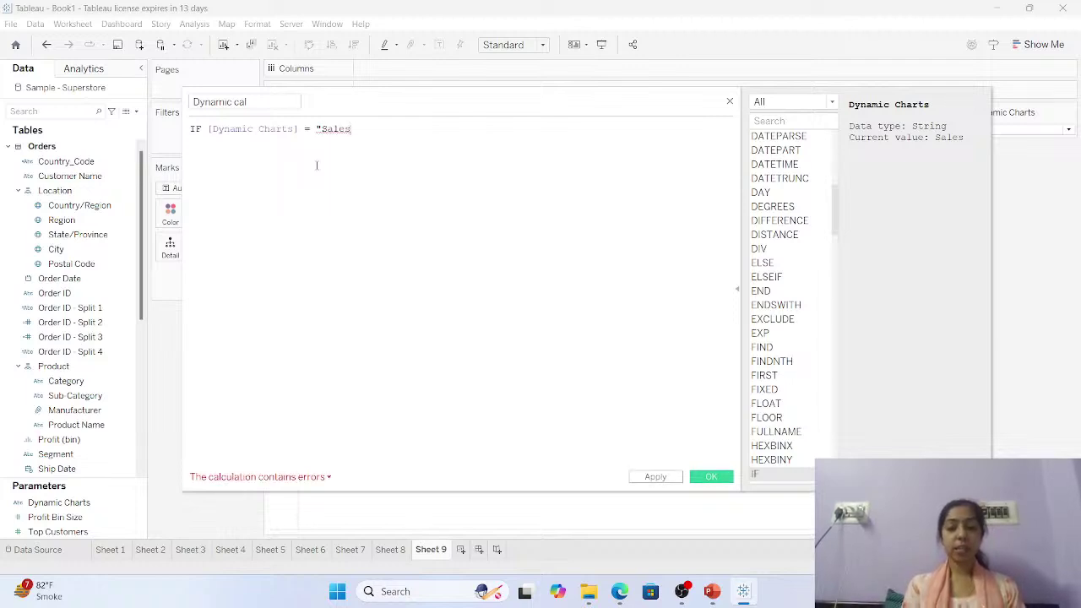
pyautogui.write('"')
# Add the [Sales] field on a new line beneath the formula's IF condition.
pyautogui.press('Return')
pyautogui.write('[sale')
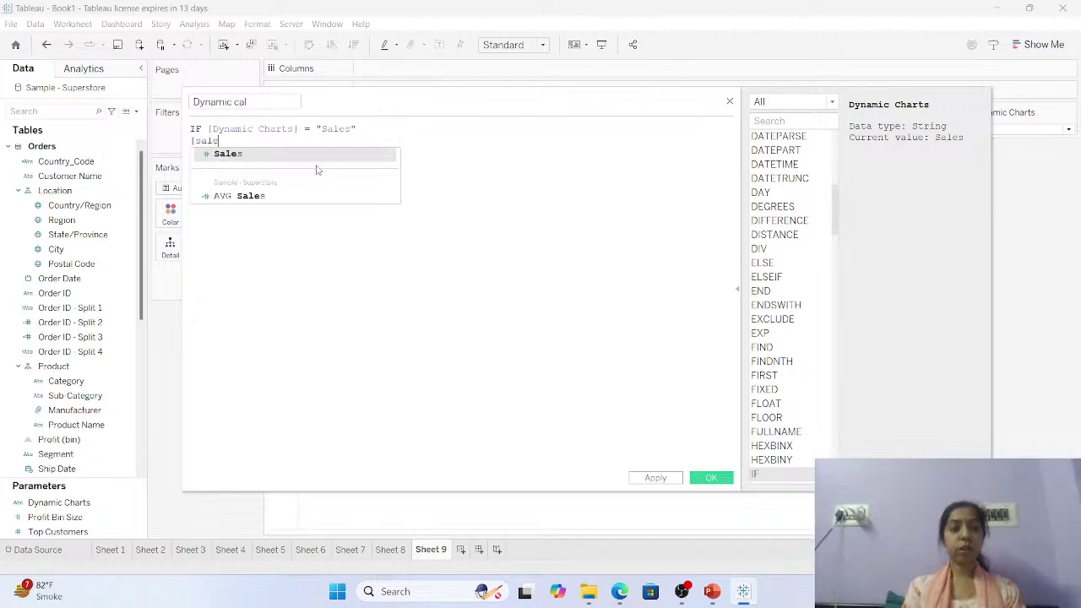
pyautogui.press('Return')
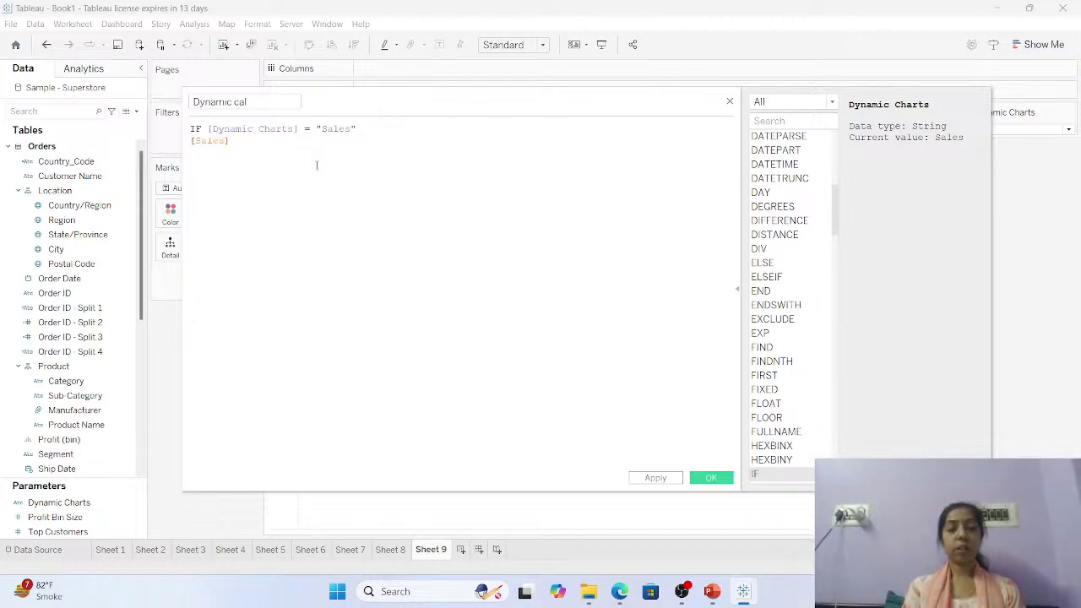
pyautogui.press('Return')
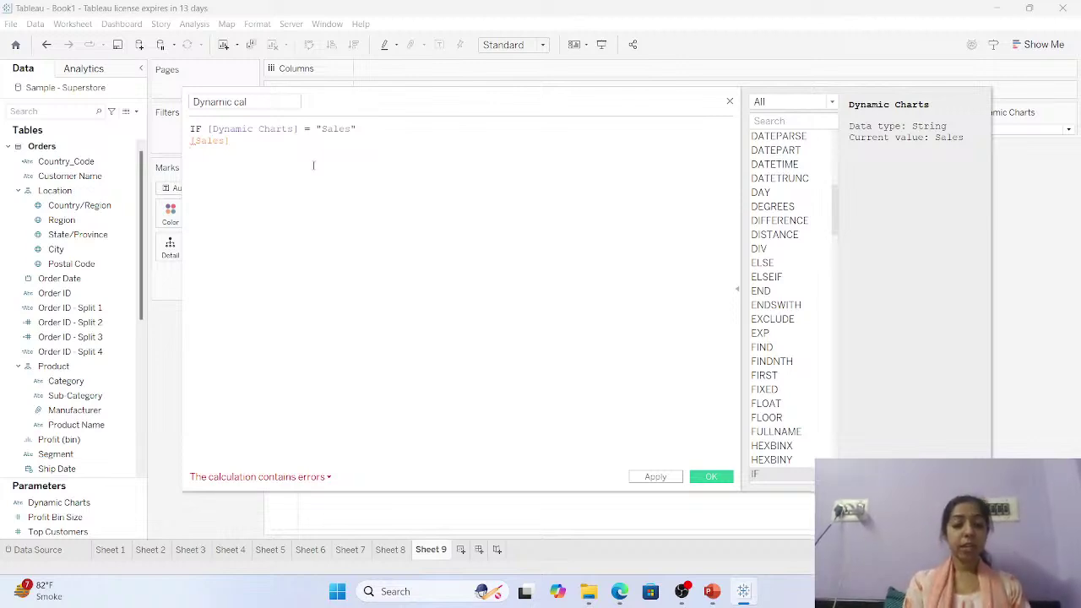
# Insert the THEN keyword before [Sales] in the formula, leaving a blank line beneath the IF condition.
pyautogui.press('BackSpace')
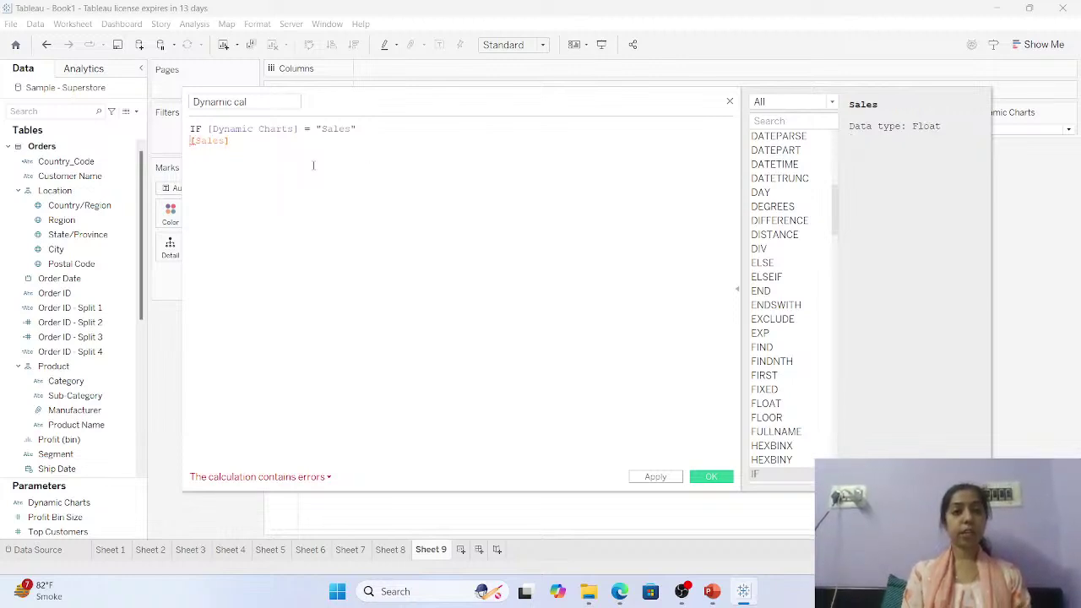
pyautogui.press('Return')
pyautogui.write('T')
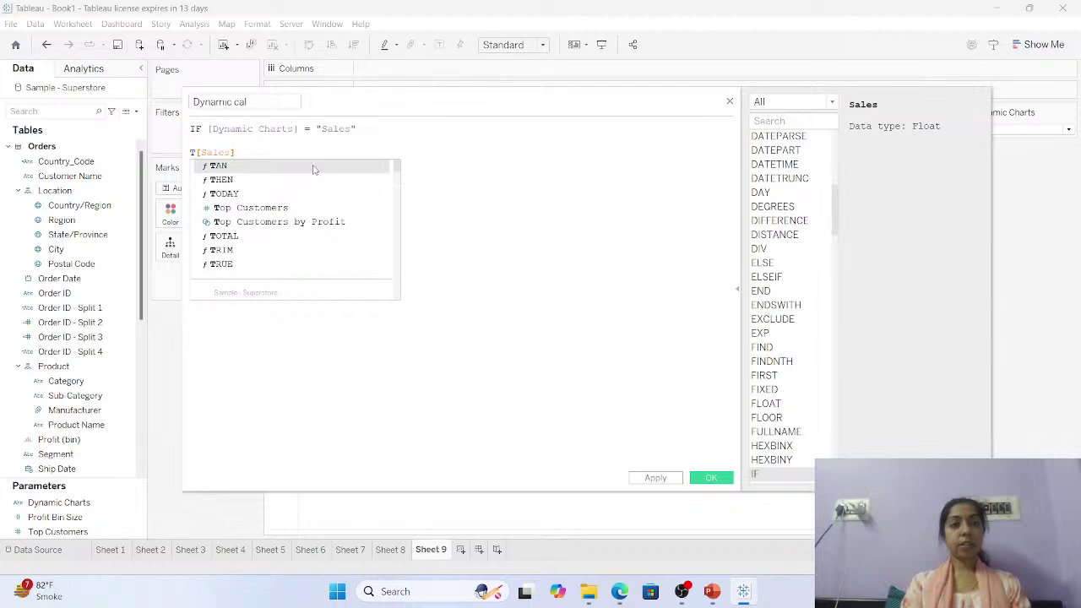
pyautogui.press('Down')
pyautogui.press('Return')
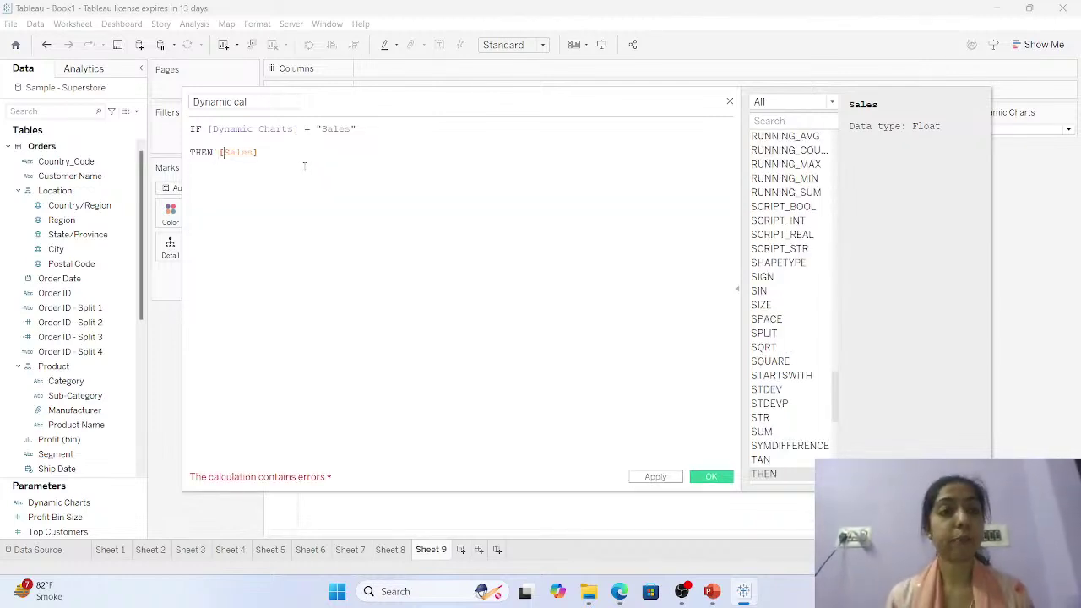
# Add the condition ELSEIF [Dynamic Charts] = "Profit" beneath the THEN [Sales] line of the formula.
pyautogui.click(301, 167)
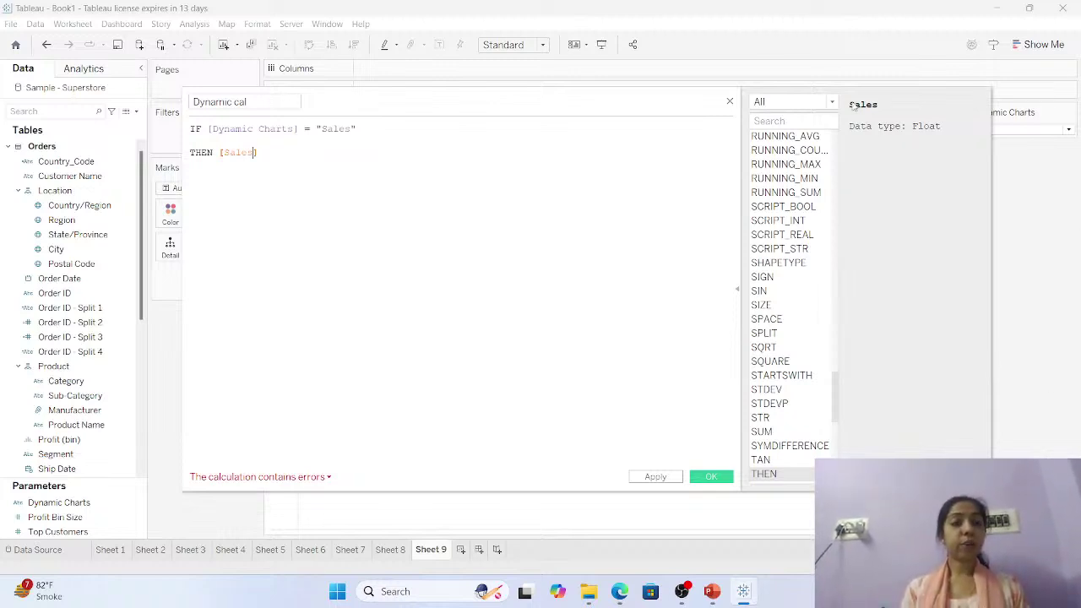
pyautogui.write('ELSEIF [Dynamic Charts] =')
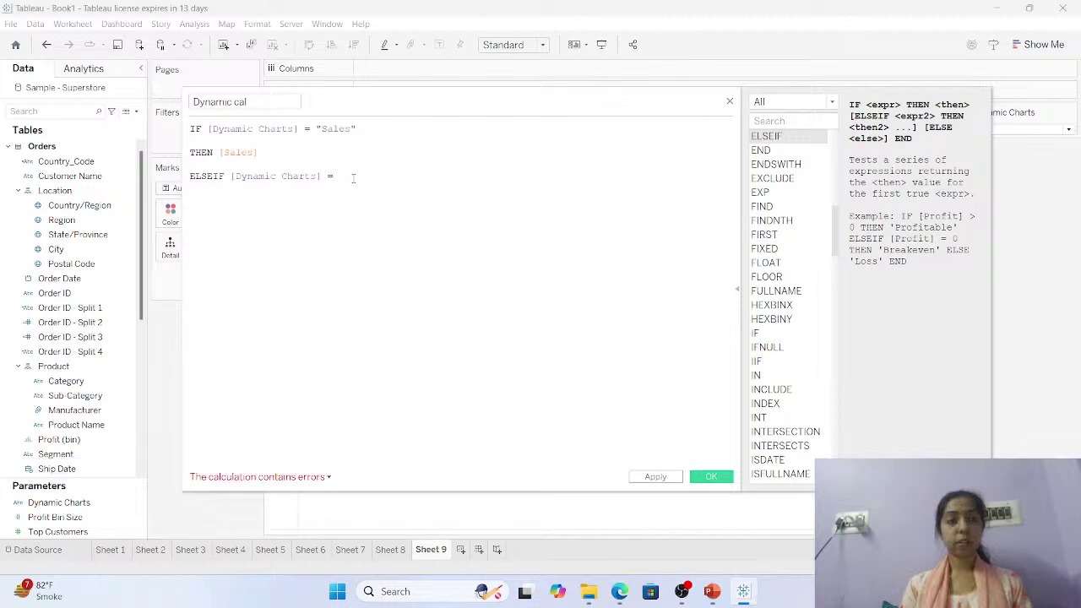
pyautogui.write('"')
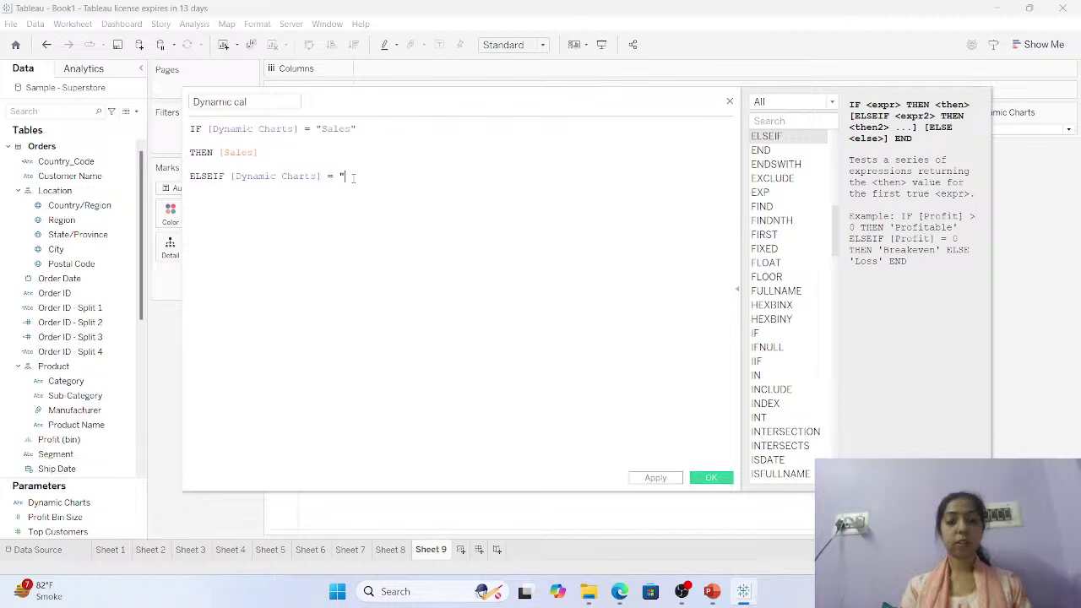
pyautogui.write('Profit"')
# Add THEN [Profit] beneath the ELSEIF condition of the formula.
pyautogui.press('Return')
pyautogui.press('Return')
pyautogui.write('THEN [')
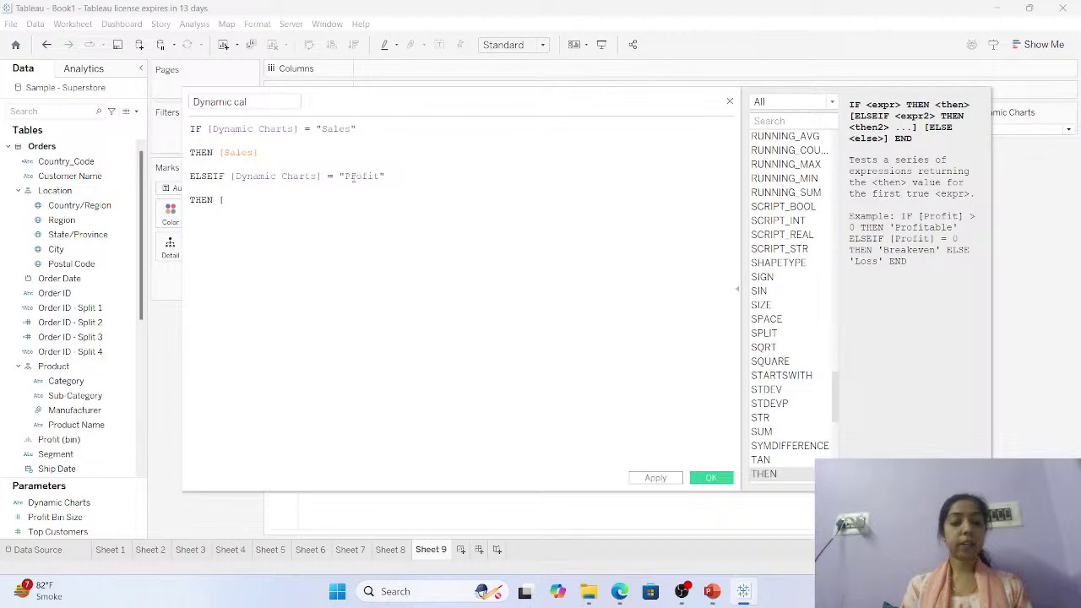
pyautogui.write('P')
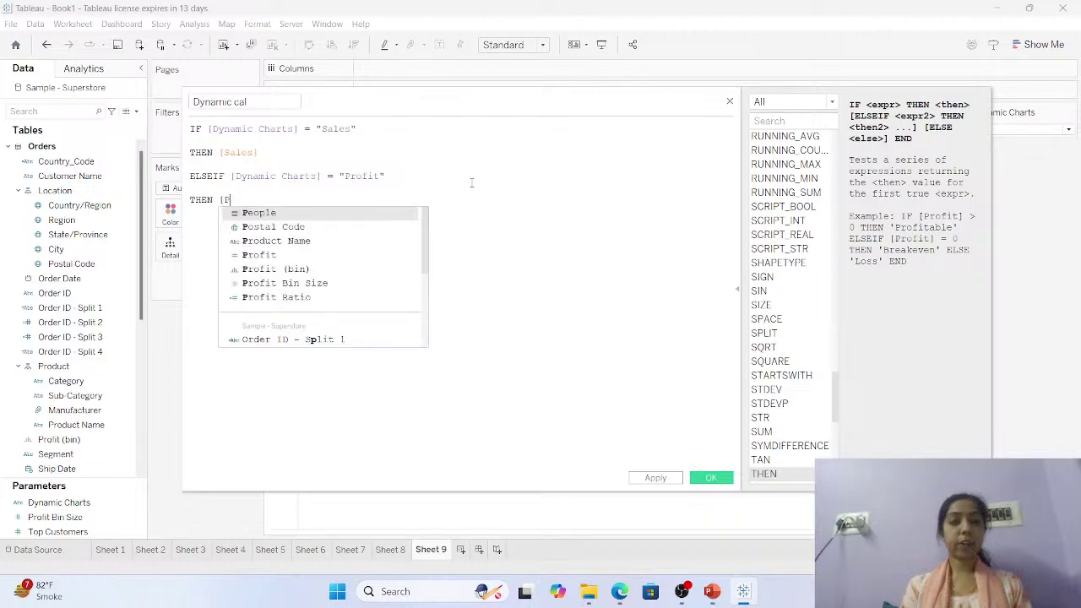
pyautogui.press('Down')
pyautogui.press('Down')
pyautogui.press('Down')
pyautogui.press('Down')
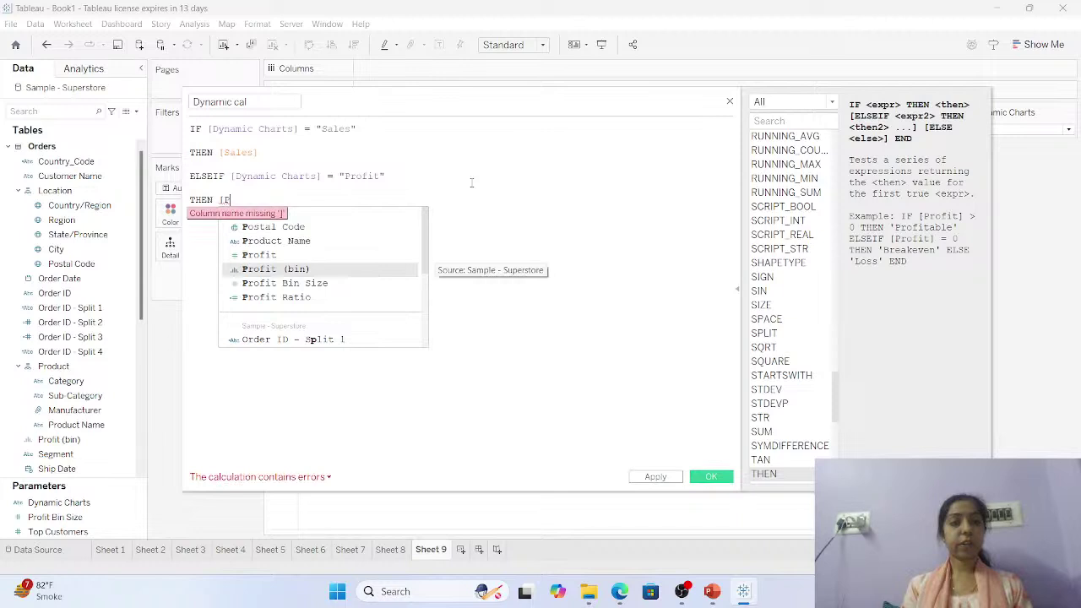
pyautogui.press('Up')
pyautogui.press('Return')
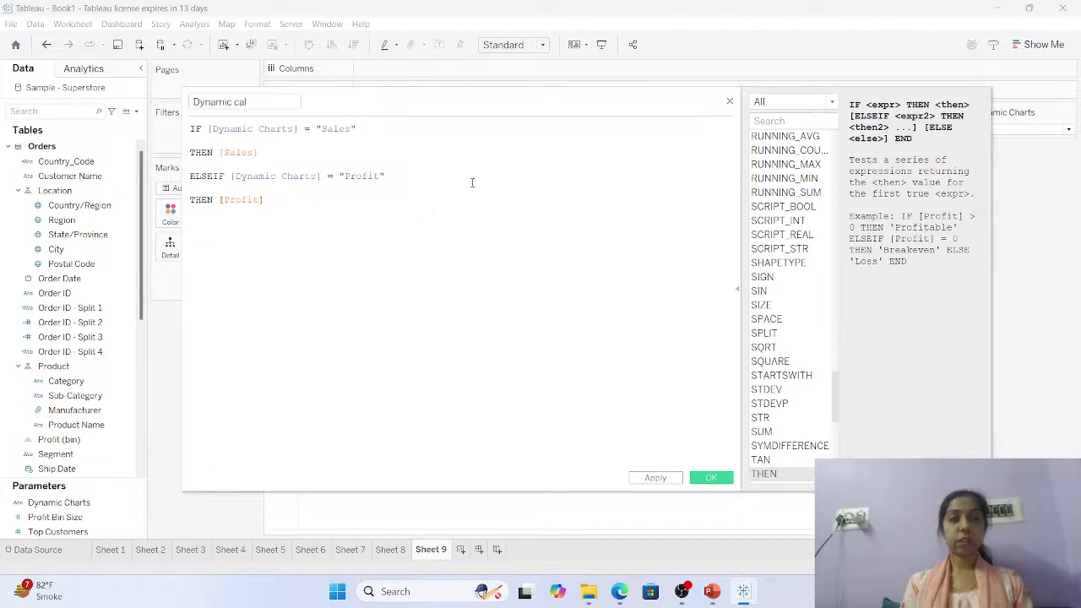
# Complete the formula with ELSE [Discount] and END, and save the Dynamic cal calculated field.
pyautogui.write('E')
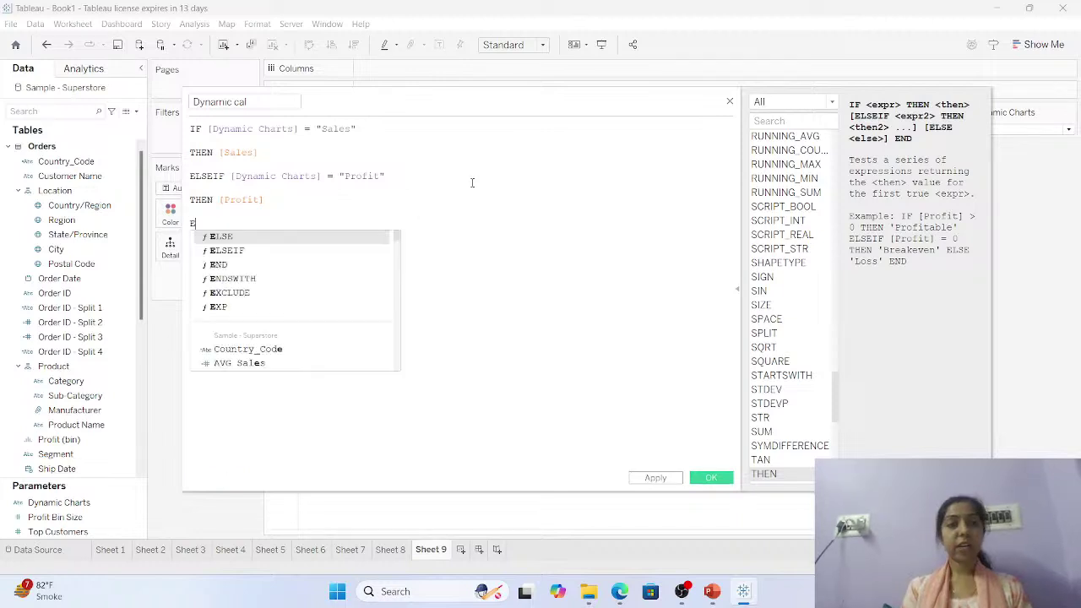
pyautogui.press('Return')
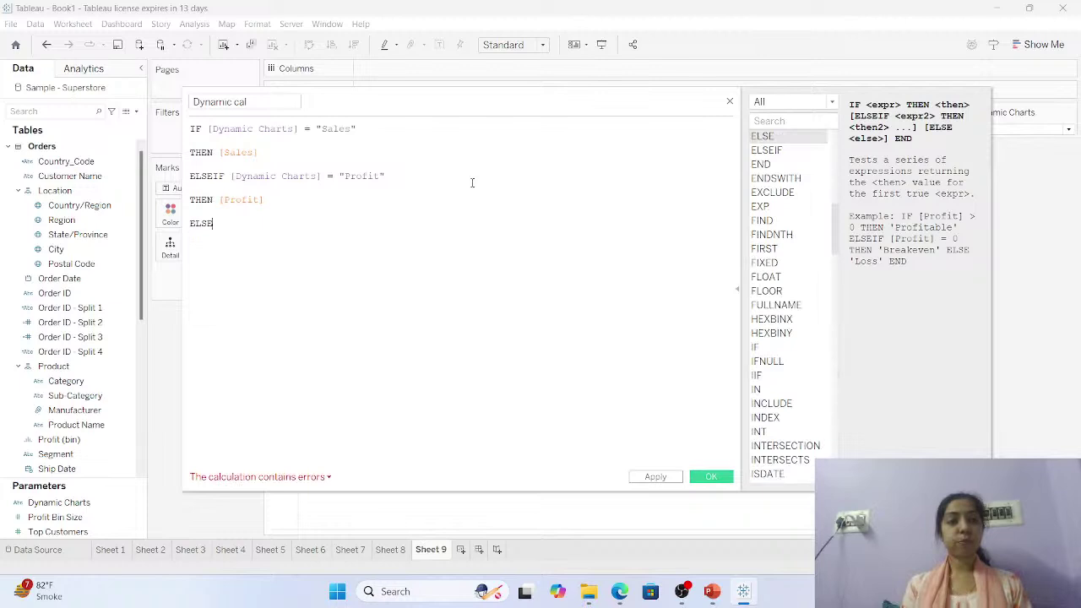
pyautogui.press('Return')
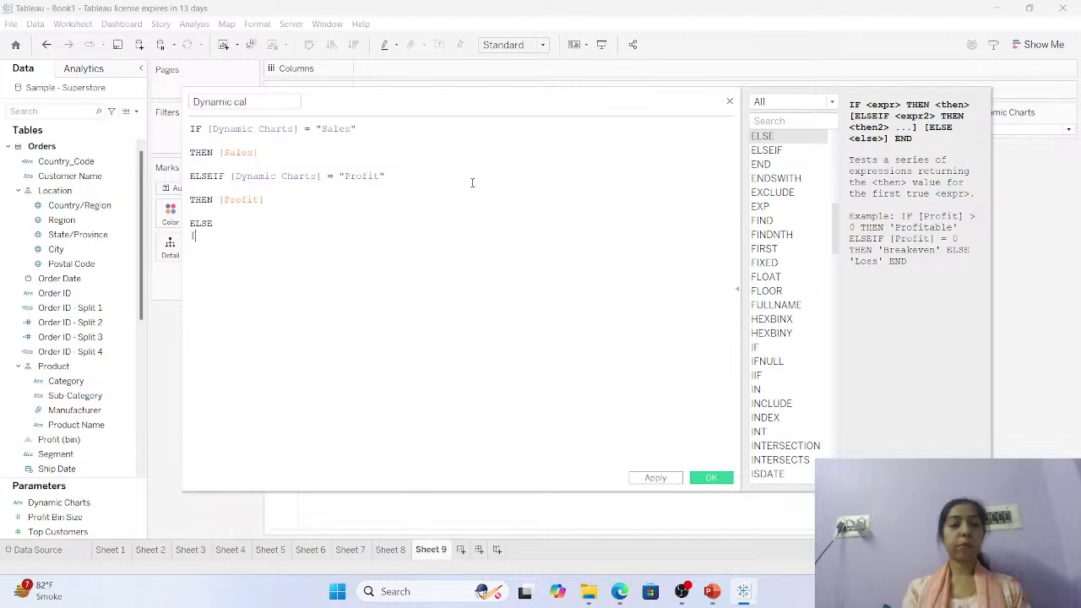
pyautogui.write('Discount]')
pyautogui.press('Return')
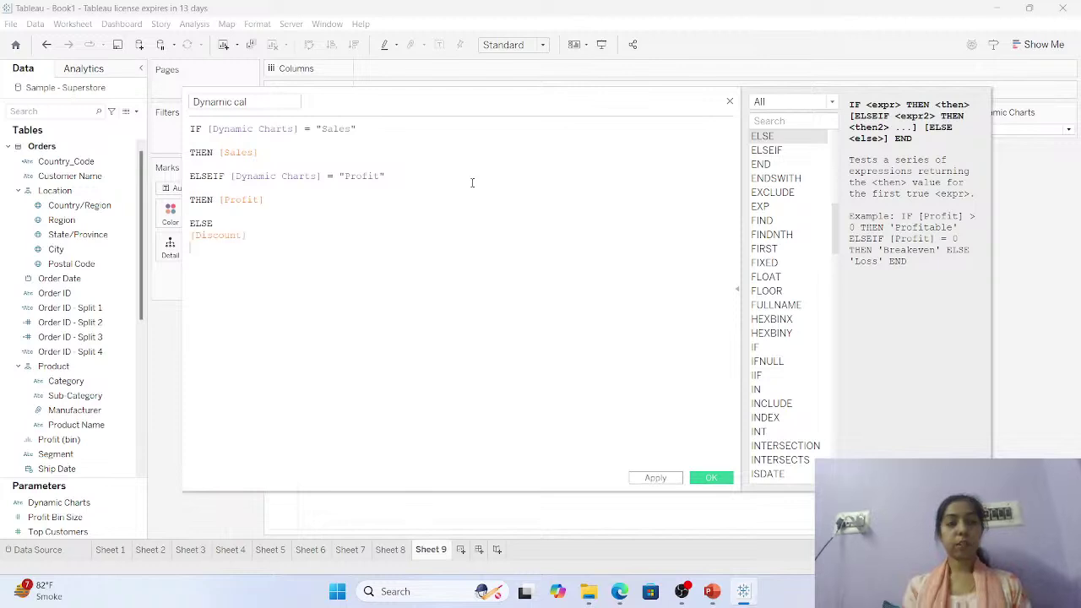
pyautogui.press('Return')
pyautogui.write('END')
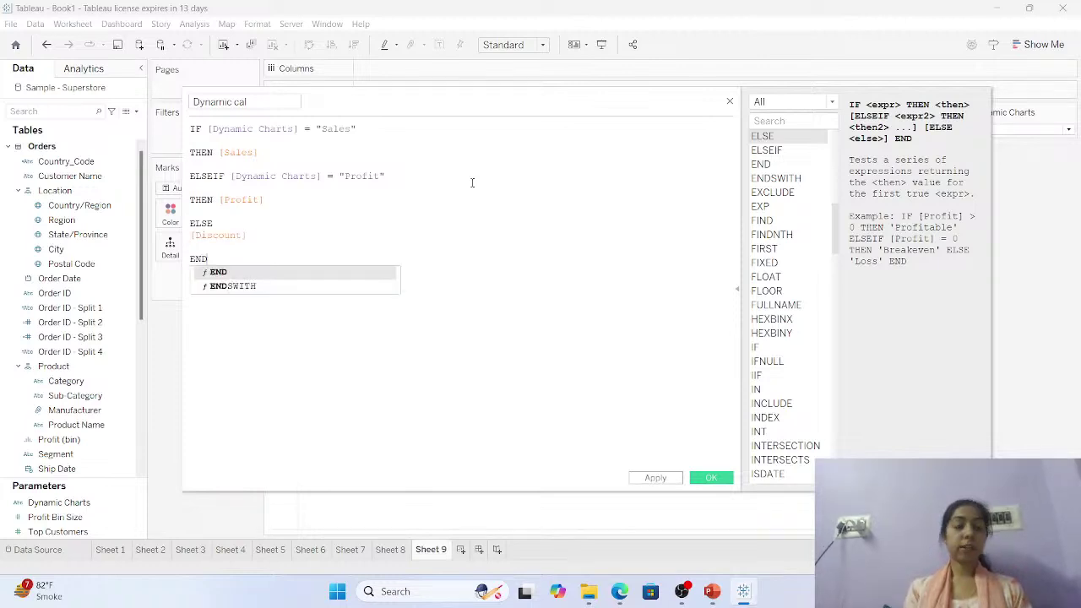
pyautogui.click(330, 168)
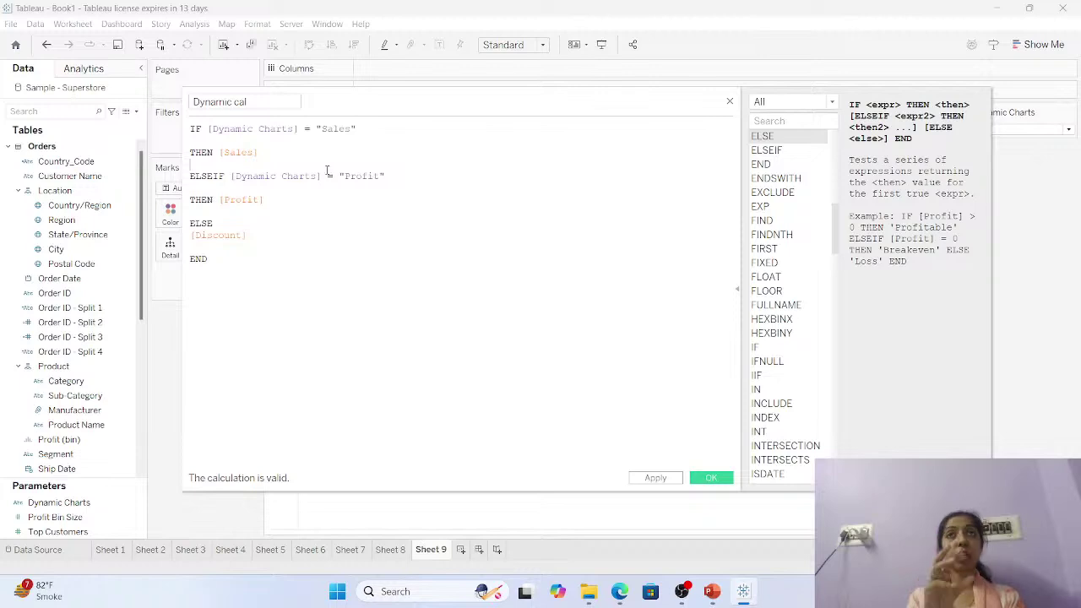
pyautogui.click(722, 480)
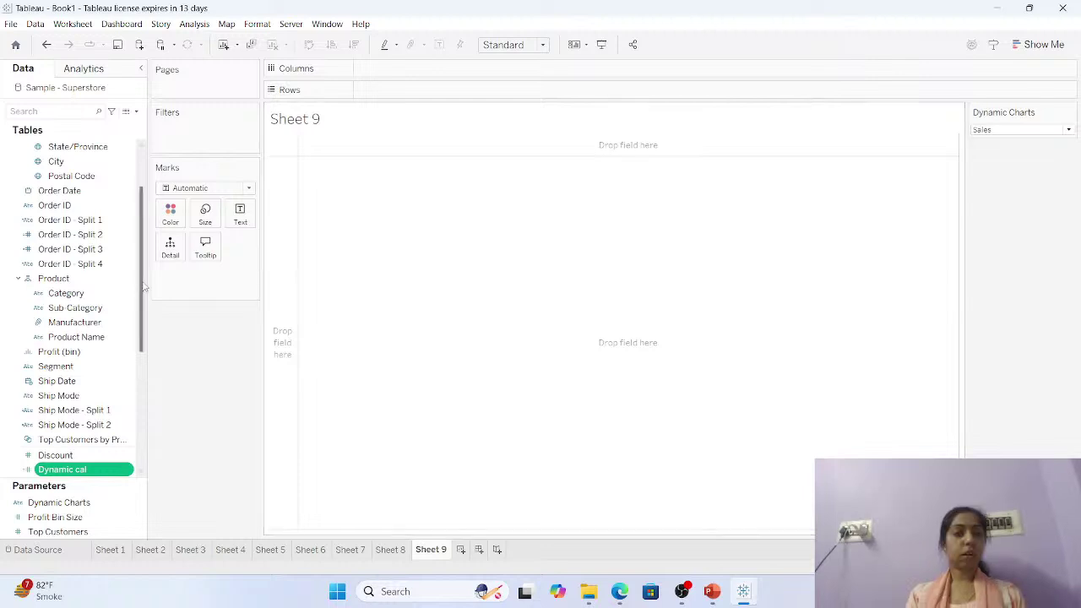
# Place the Category field on Columns of Sheet 9.
pyautogui.scroll(3, 93, 172)
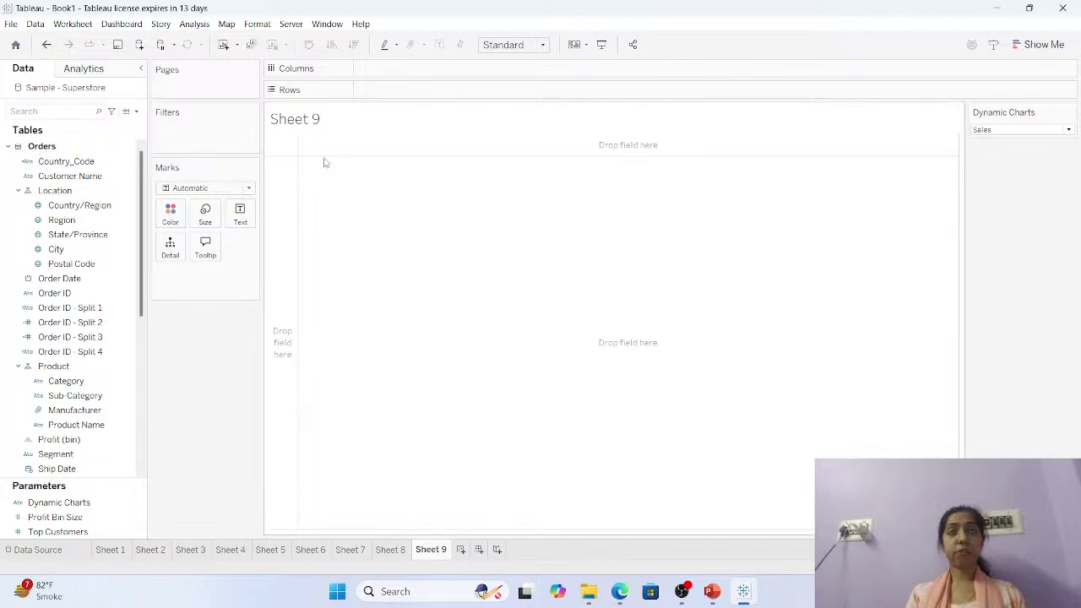
pyautogui.click(73, 161)
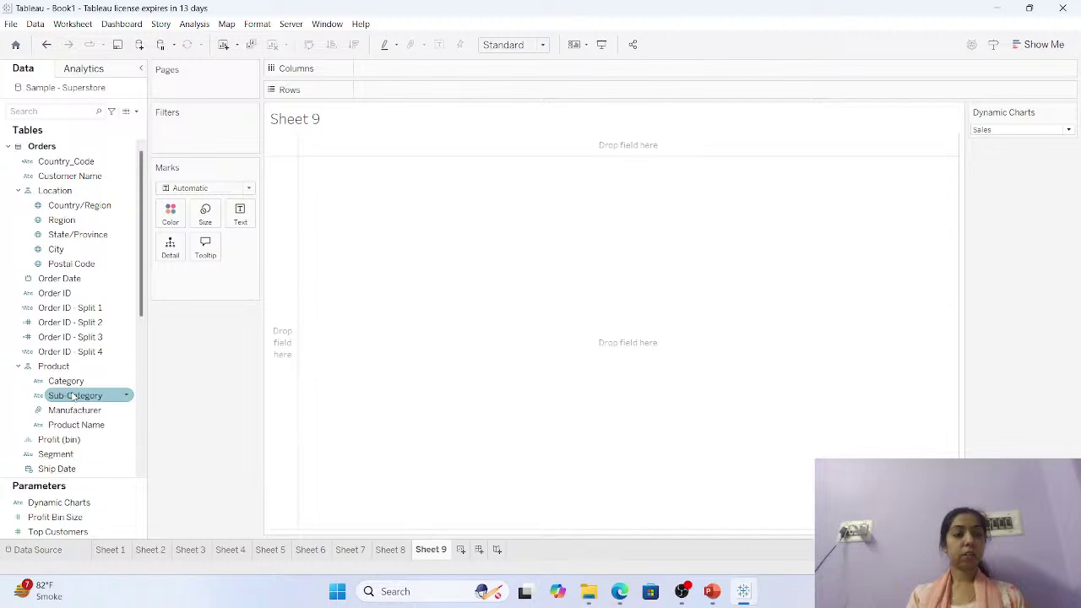
pyautogui.moveTo(65, 381); pyautogui.dragTo(414, 78)
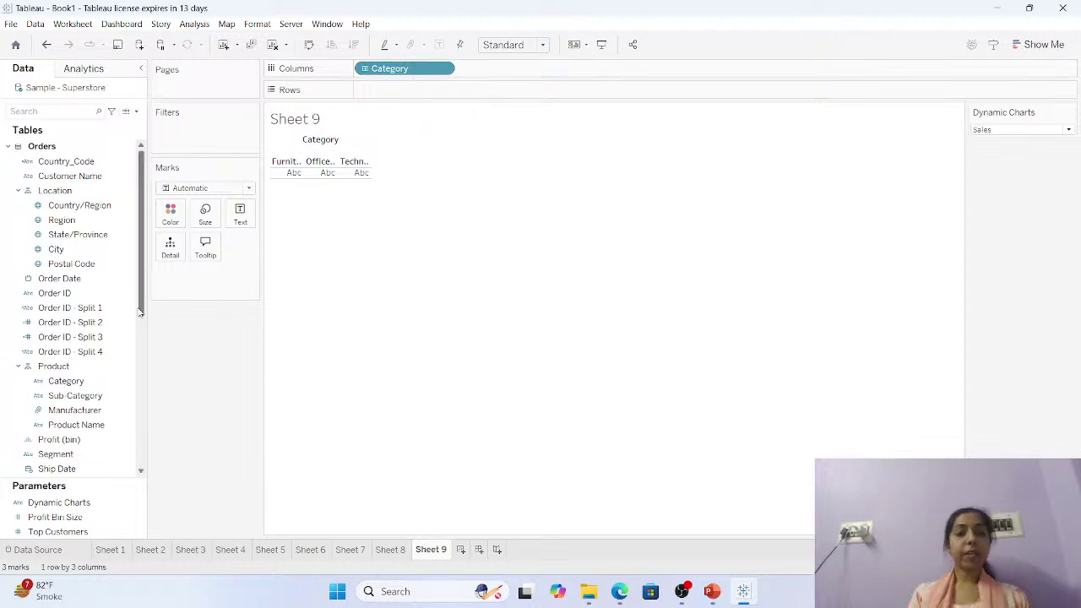
# Place the Dynamic cal measure on Rows and show mark labels on the bars.
pyautogui.moveTo(140, 312); pyautogui.dragTo(144, 452)
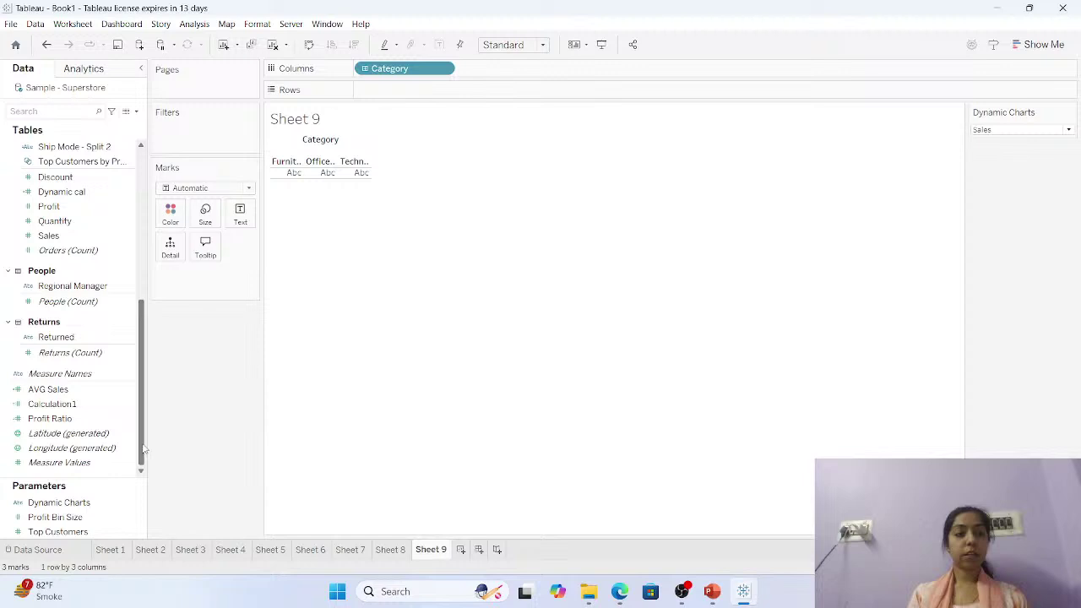
pyautogui.click(69, 418)
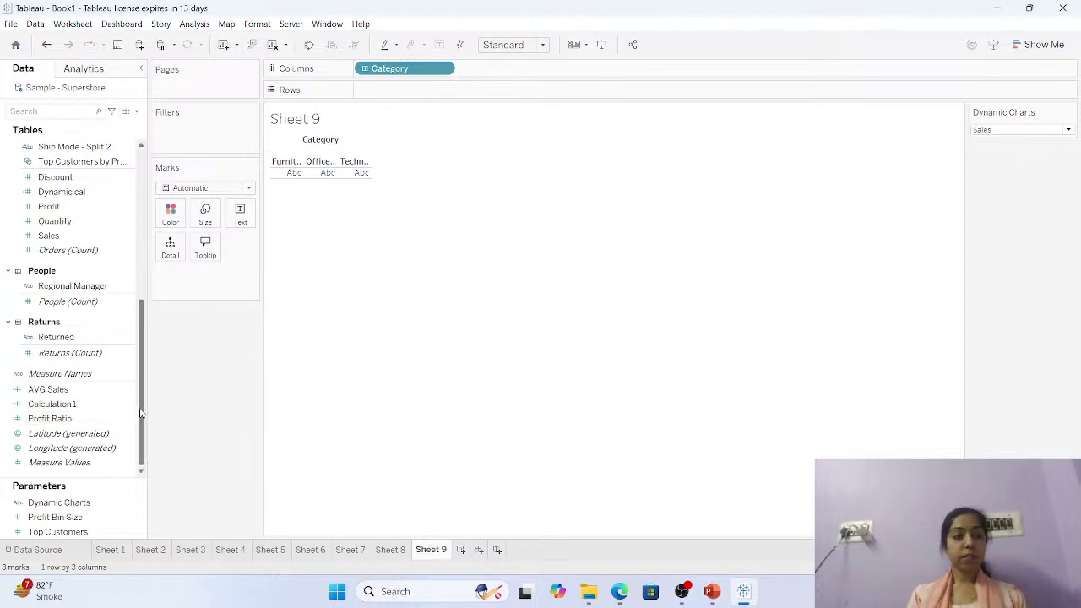
pyautogui.scroll(1, 84, 253)
pyautogui.click(73, 222)
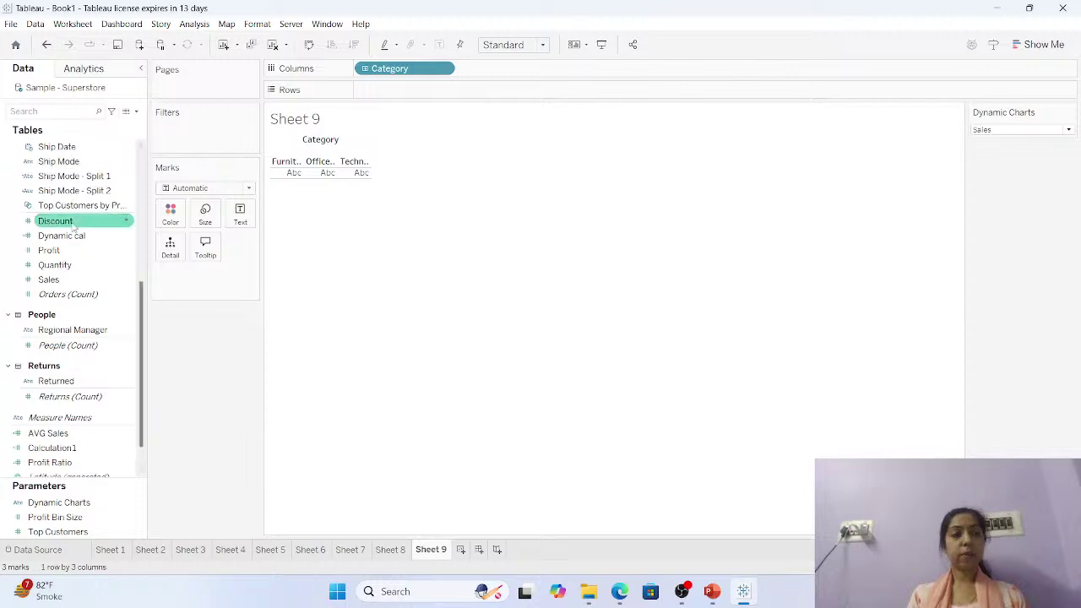
pyautogui.click(76, 237)
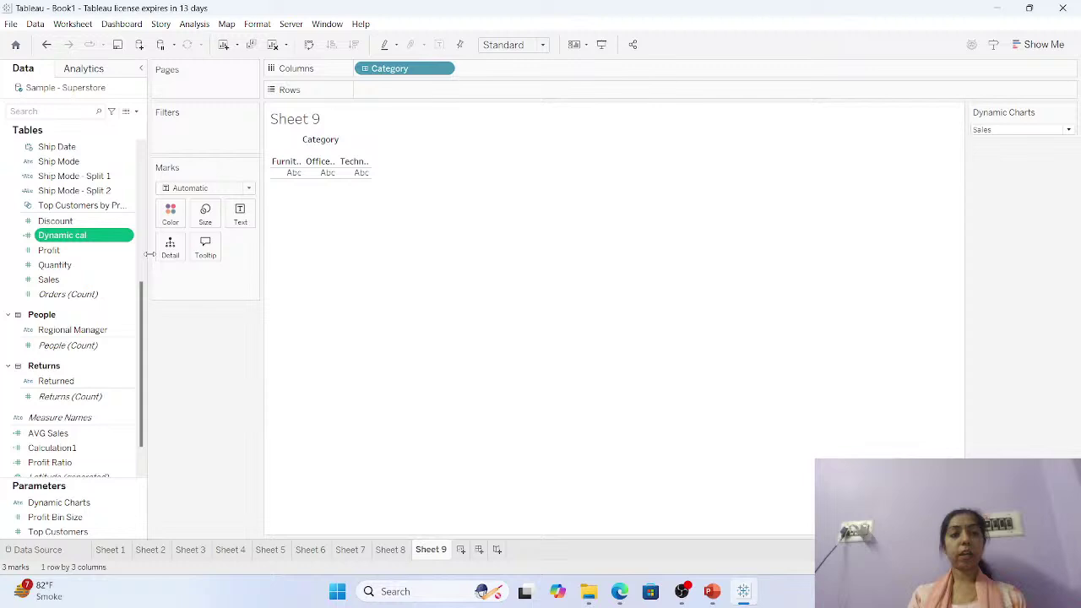
pyautogui.moveTo(76, 235); pyautogui.dragTo(450, 93)
pyautogui.click(240, 214)
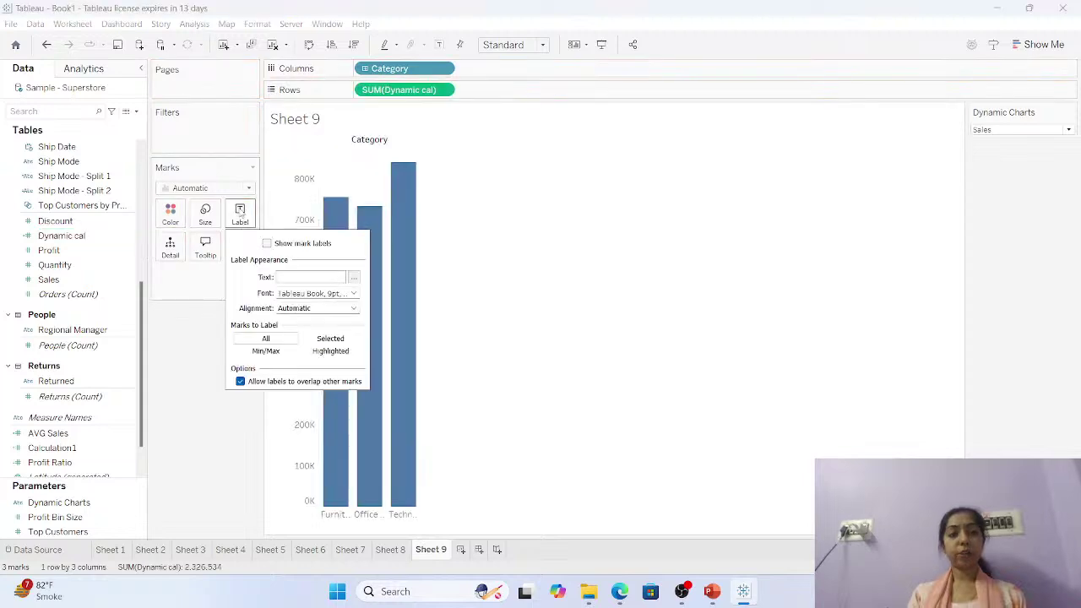
pyautogui.click(267, 243)
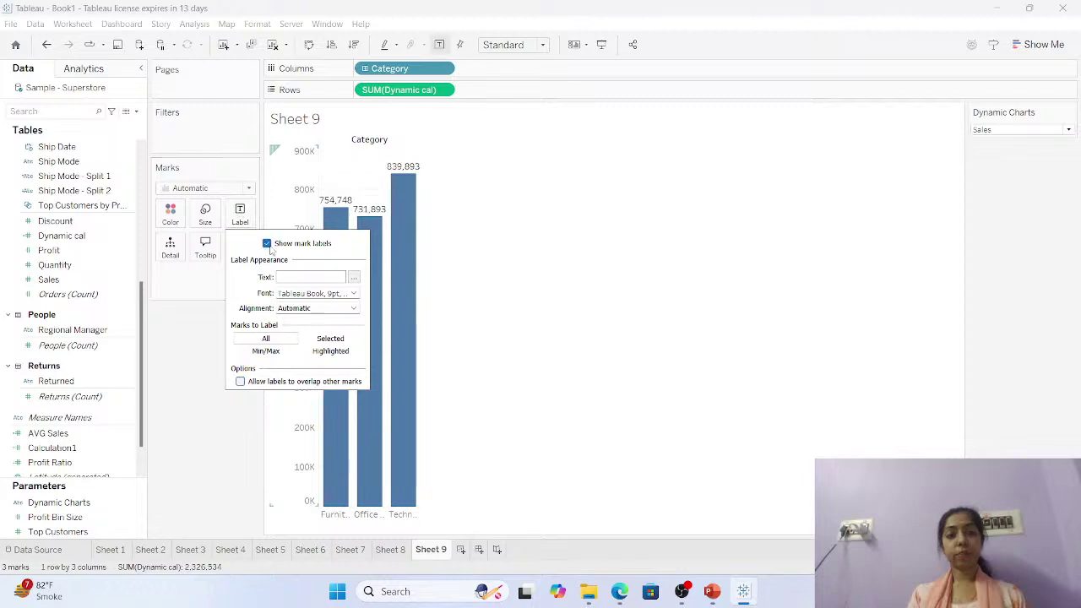
# Replace the sheet name in the worksheet title with the Dynamic Charts parameter.
pyautogui.doubleClick(316, 131)
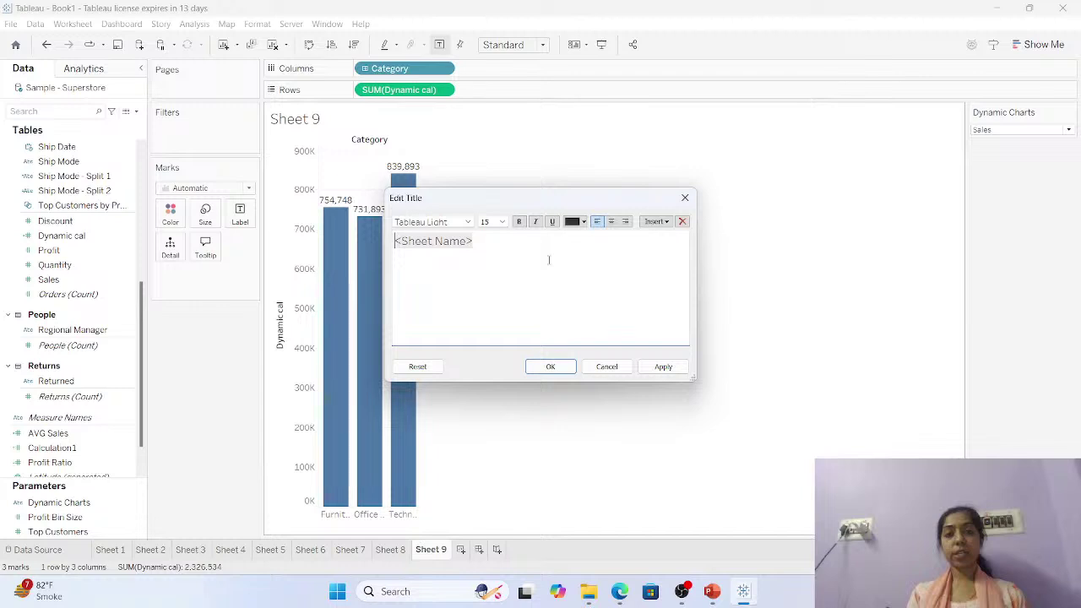
pyautogui.click(662, 222)
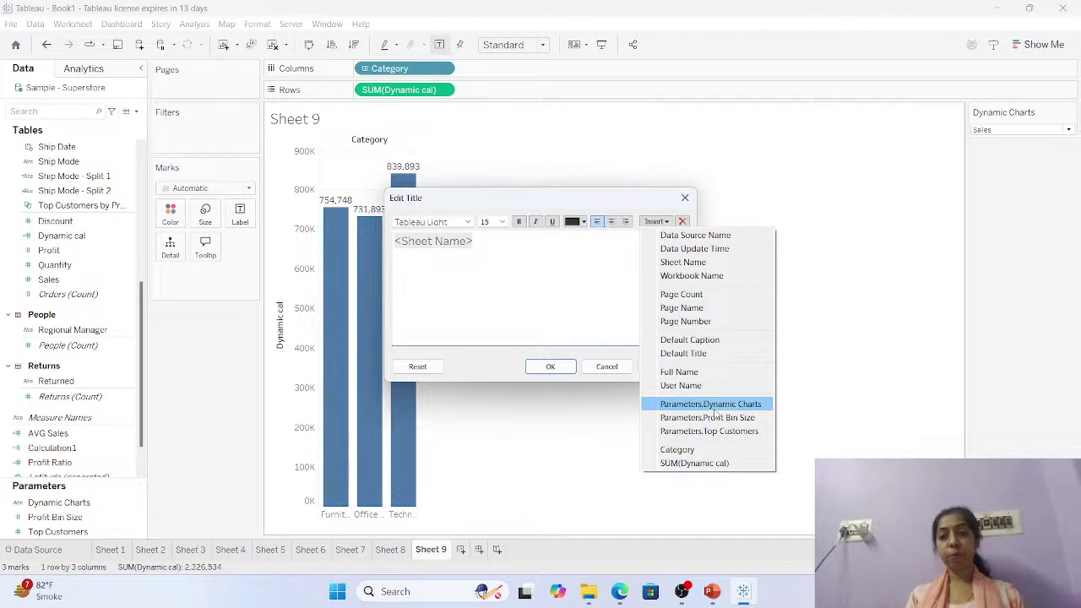
pyautogui.click(715, 407)
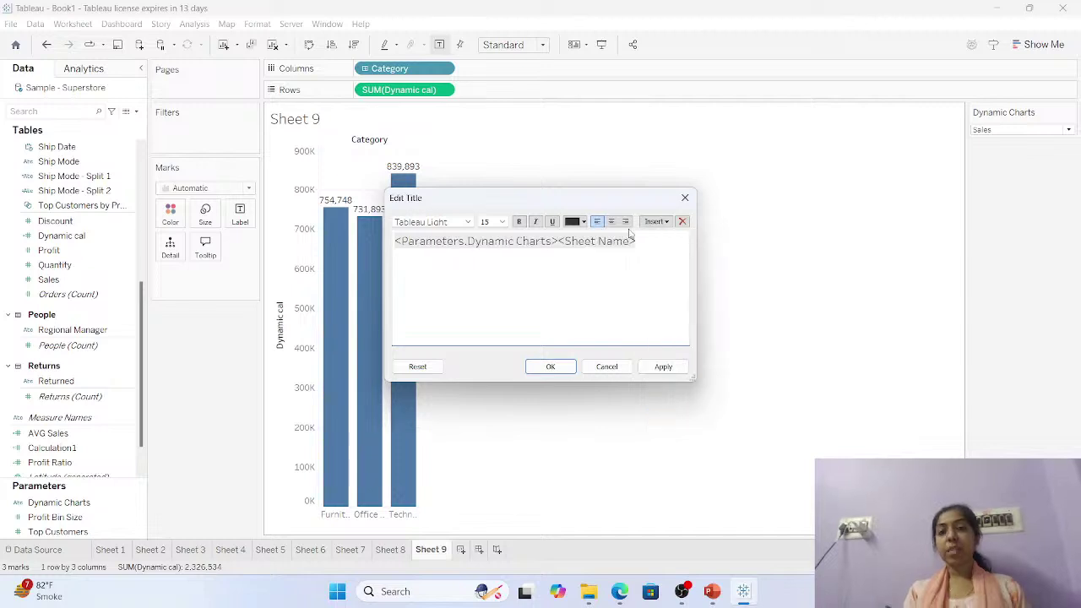
pyautogui.press('BackSpace')
pyautogui.press('BackSpace')
pyautogui.press('BackSpace')
pyautogui.press('BackSpace')
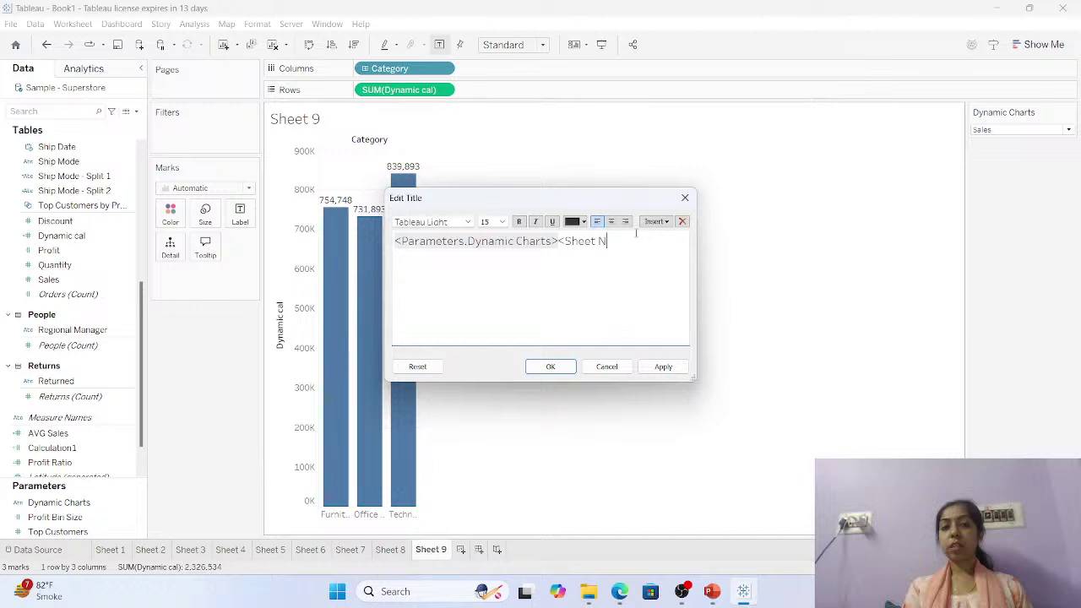
pyautogui.press('BackSpace')
pyautogui.press('BackSpace')
pyautogui.press('BackSpace')
pyautogui.press('BackSpace')
pyautogui.press('BackSpace')
pyautogui.press('BackSpace')
pyautogui.press('BackSpace')
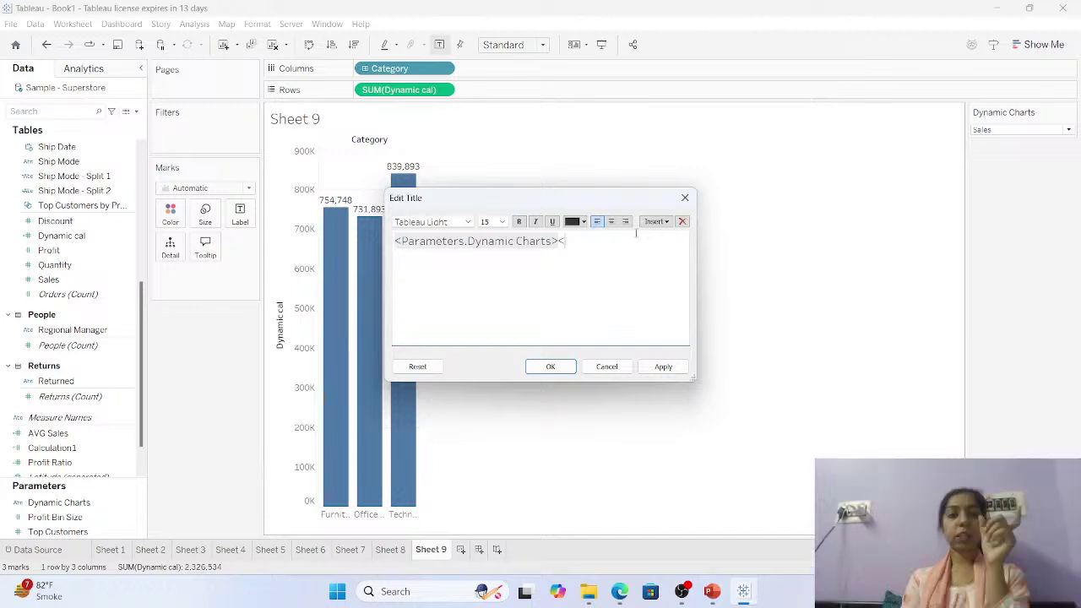
pyautogui.press('BackSpace')
# Try to make the title's parameter text teal and bold.
pyautogui.click(583, 221)
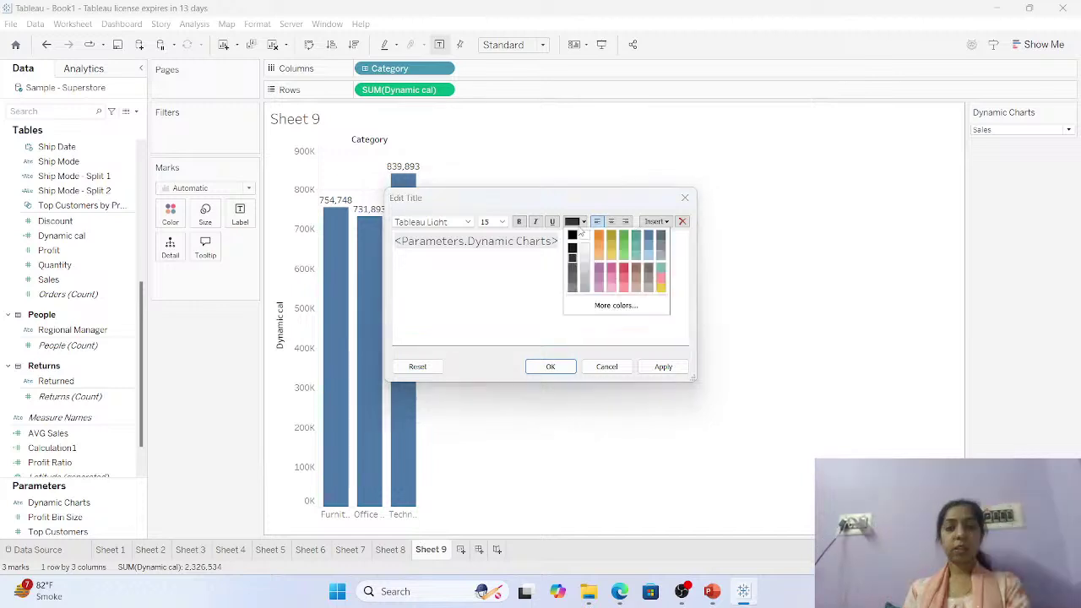
pyautogui.click(623, 241)
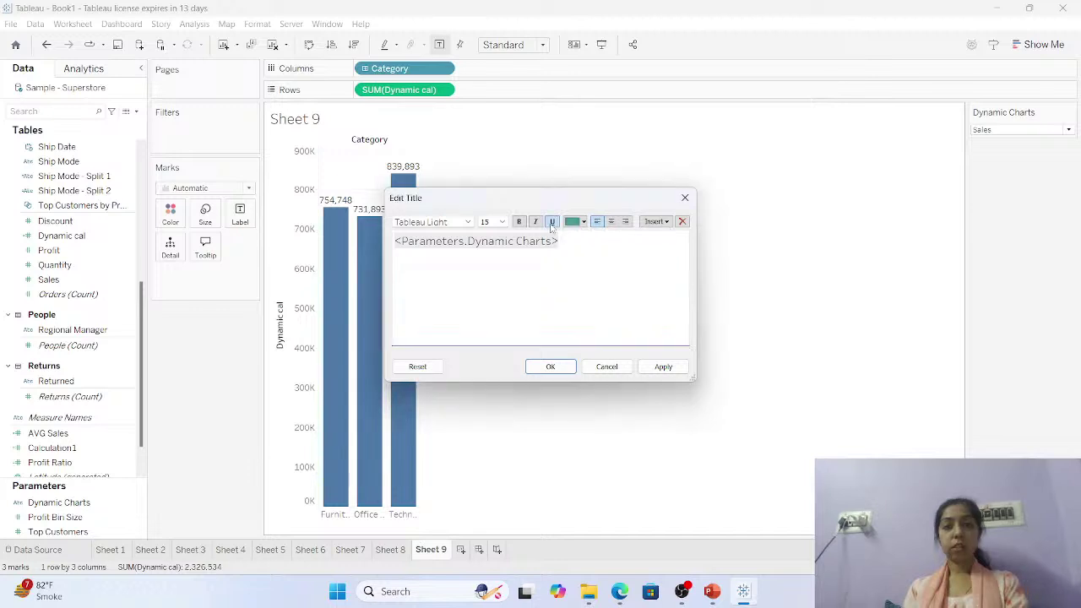
pyautogui.click(582, 243)
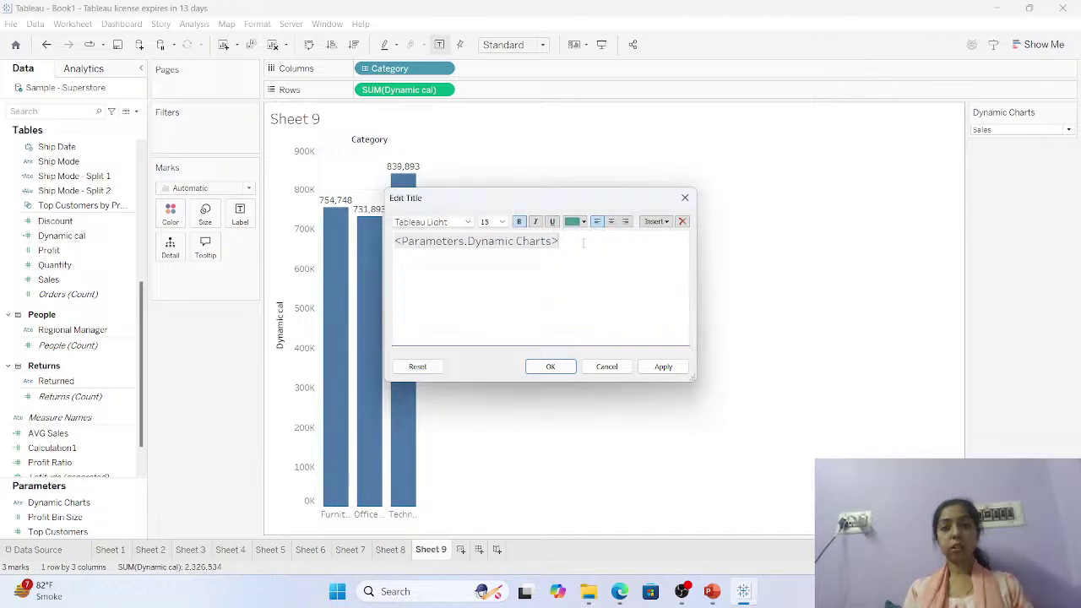
# Make the whole title text bold and orange.
pyautogui.hotkey('ctrl', 'a')
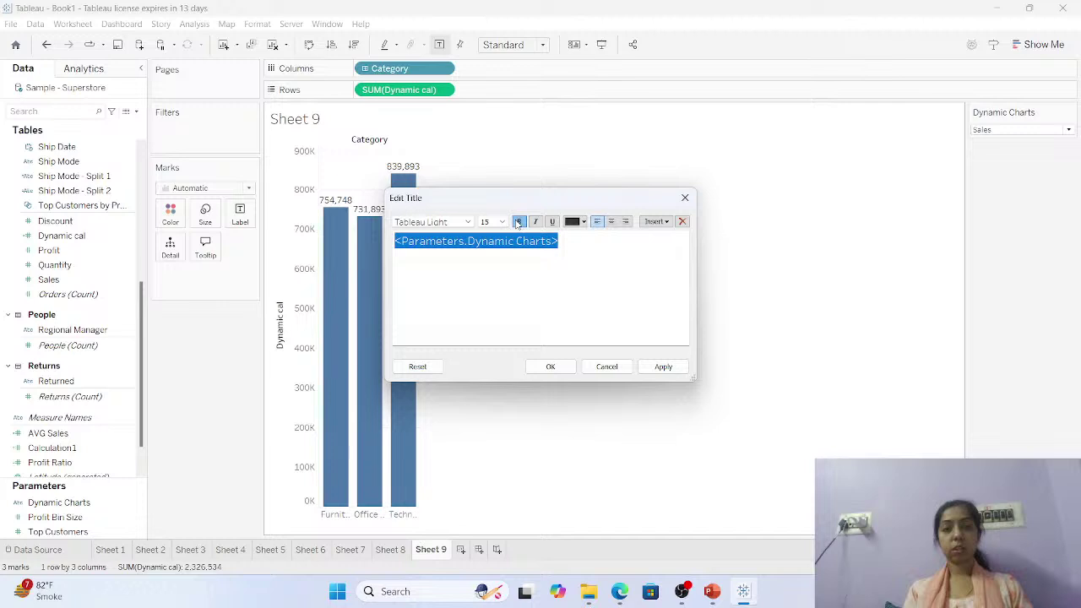
pyautogui.click(518, 223)
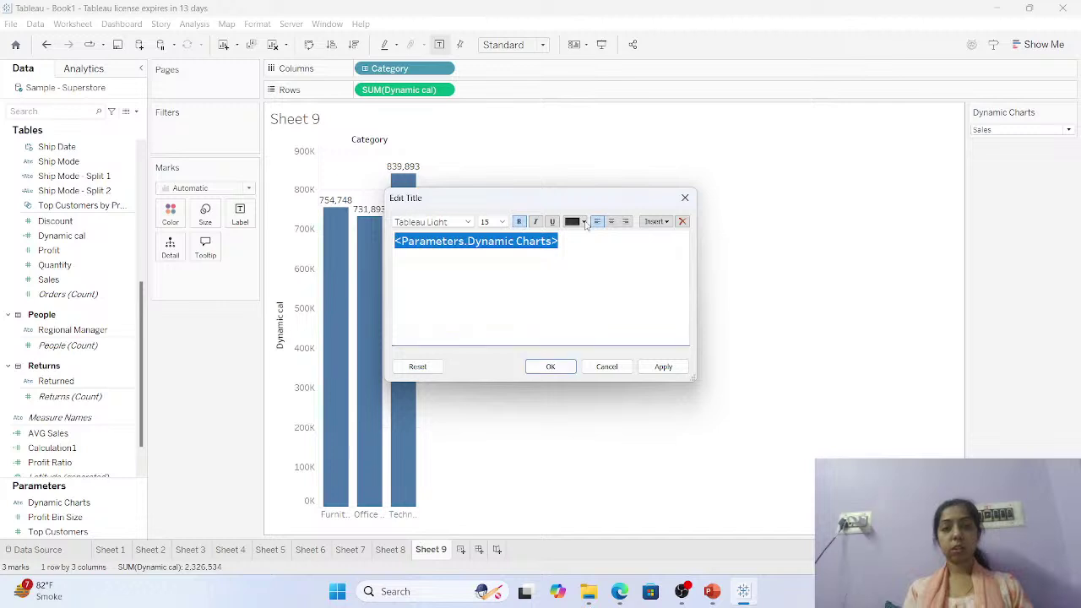
pyautogui.click(584, 222)
pyautogui.click(601, 239)
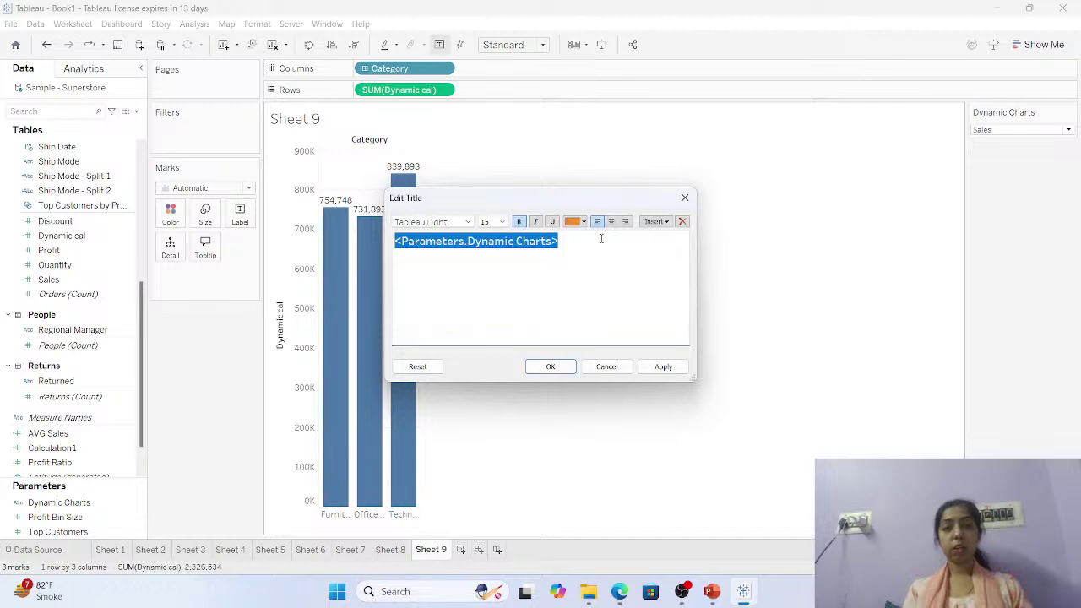
# Set the title font to Tw Cen MT Condensed Extra Bold at size 28, centre it, and apply the title.
pyautogui.click(467, 221)
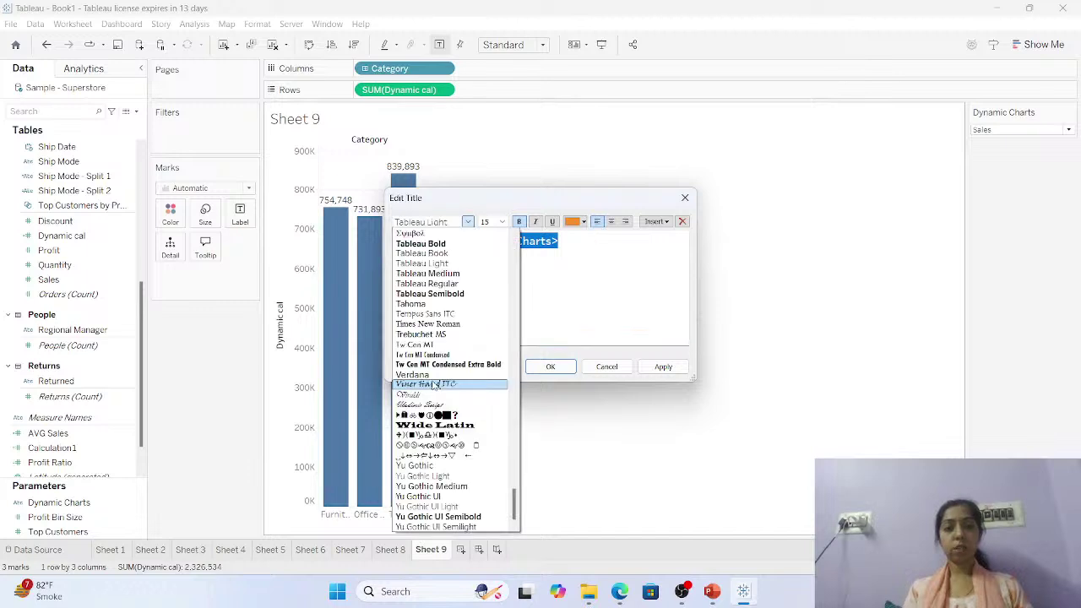
pyautogui.click(430, 364)
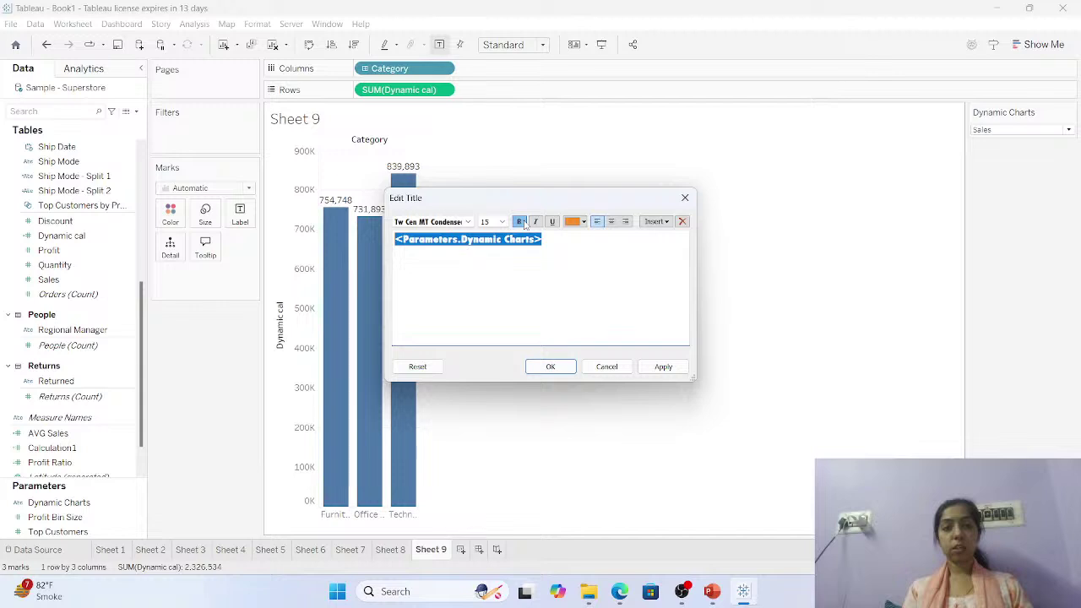
pyautogui.click(502, 222)
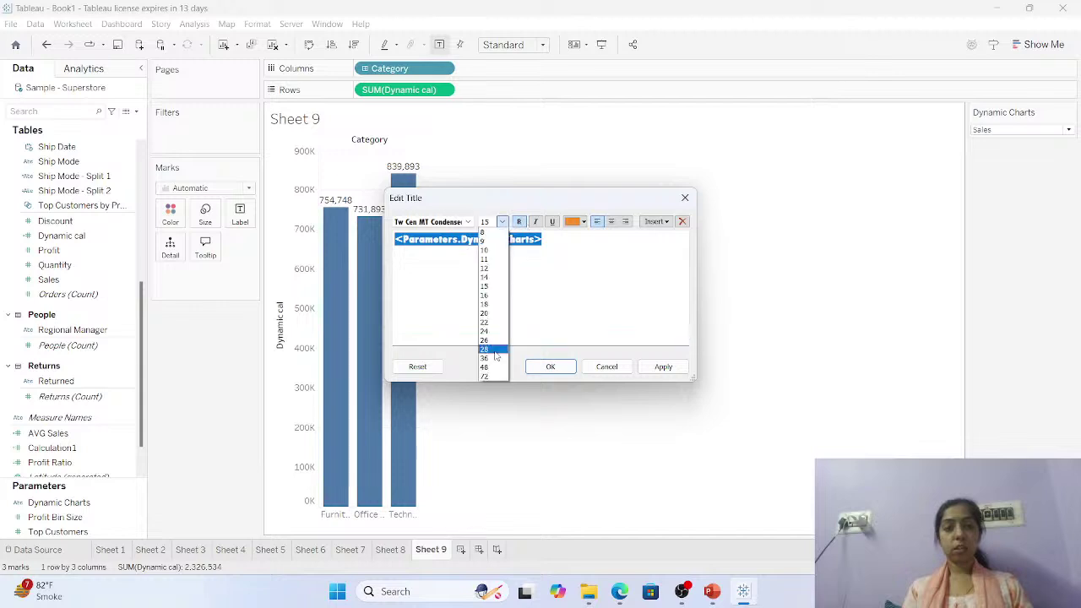
pyautogui.click(487, 349)
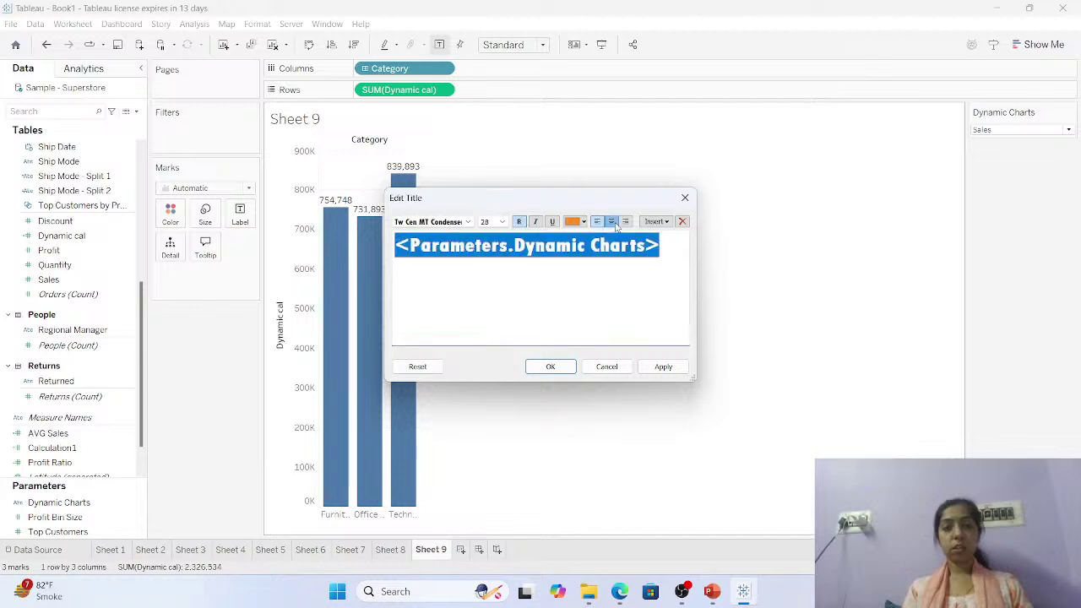
pyautogui.click(612, 222)
pyautogui.click(563, 366)
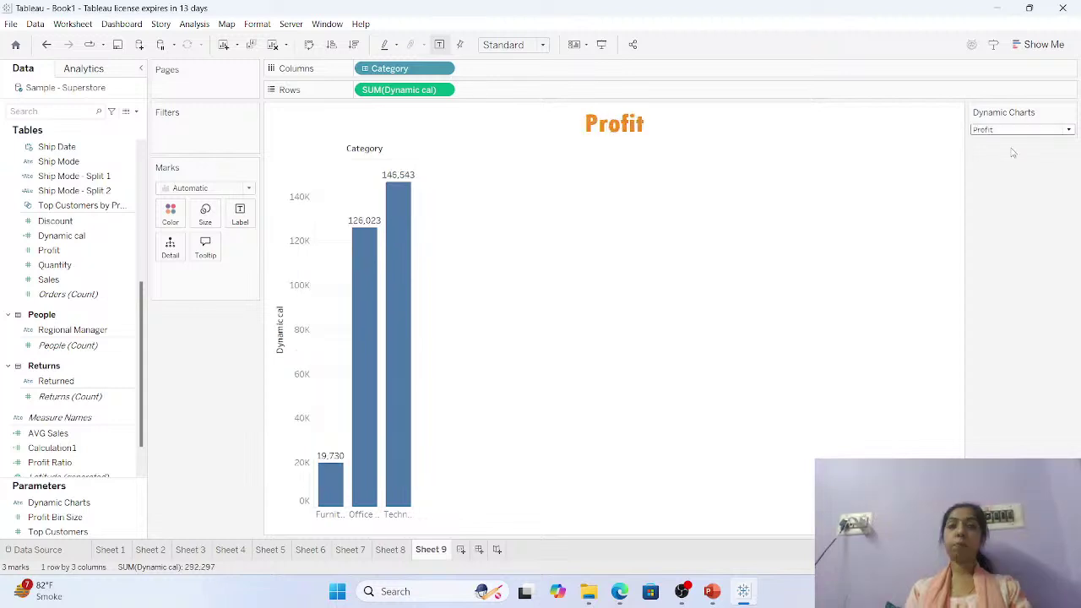
# Switch the Dynamic Charts parameter to Discount.
pyautogui.click(1013, 130)
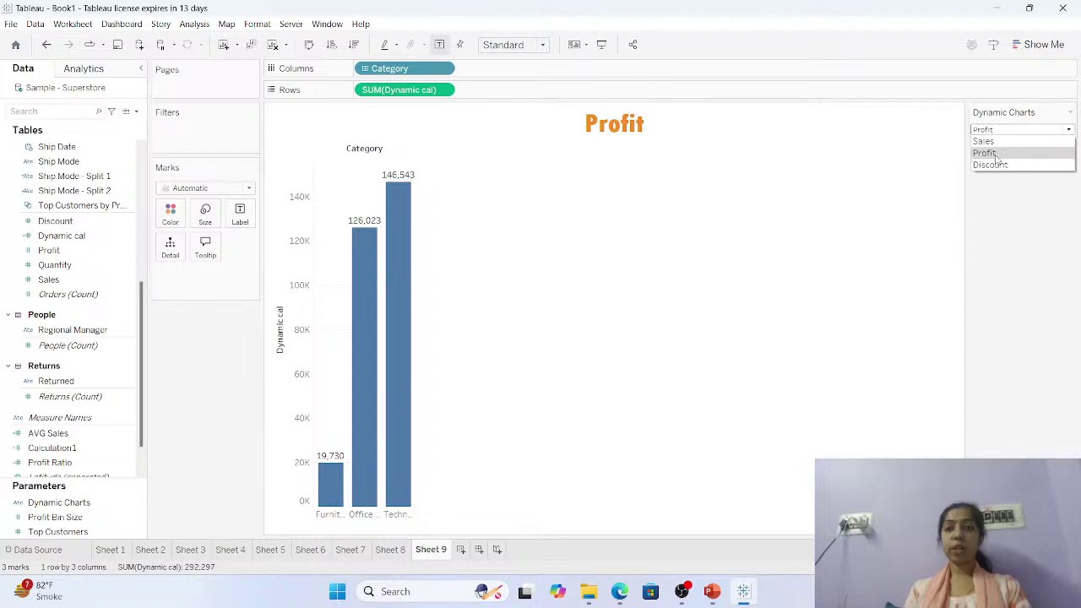
pyautogui.click(994, 165)
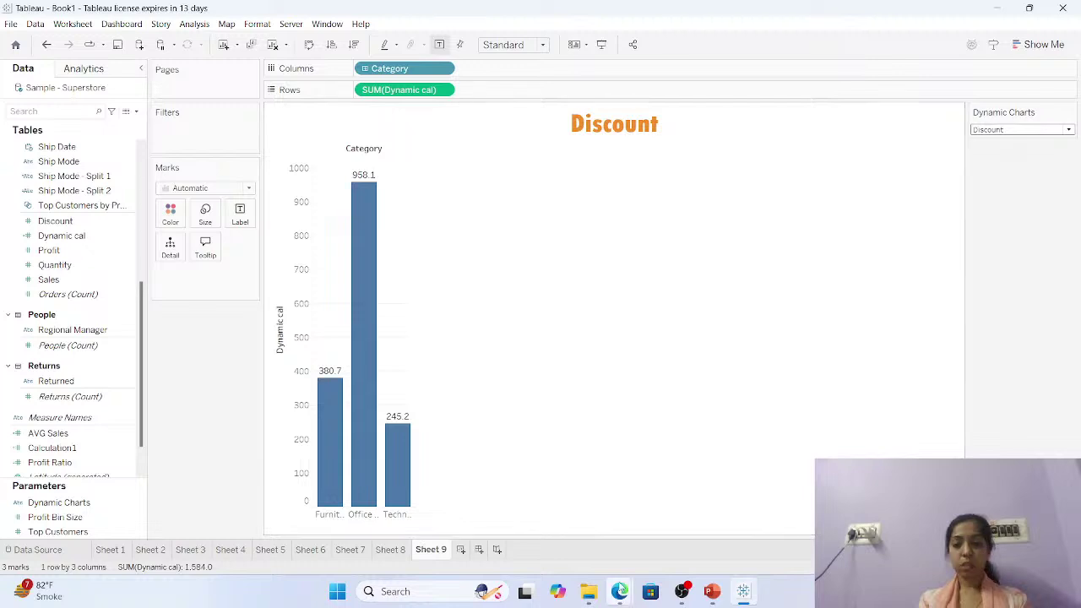
# Switch to File Explorer and open 8_biopics_films.xlsx from the Downloads folder in Excel.
pyautogui.click(620, 591)
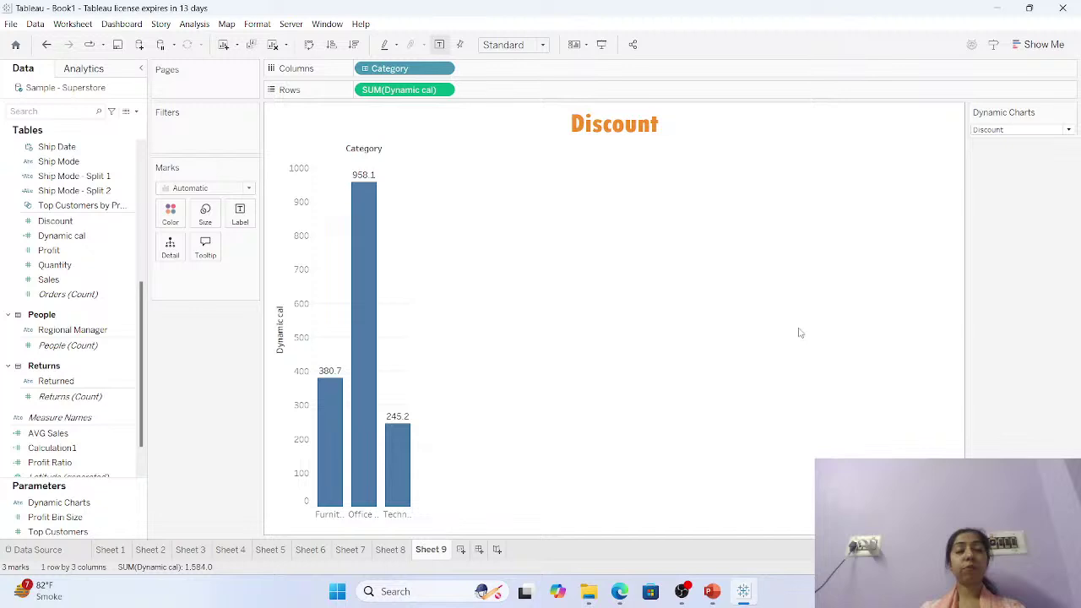
pyautogui.click(596, 596)
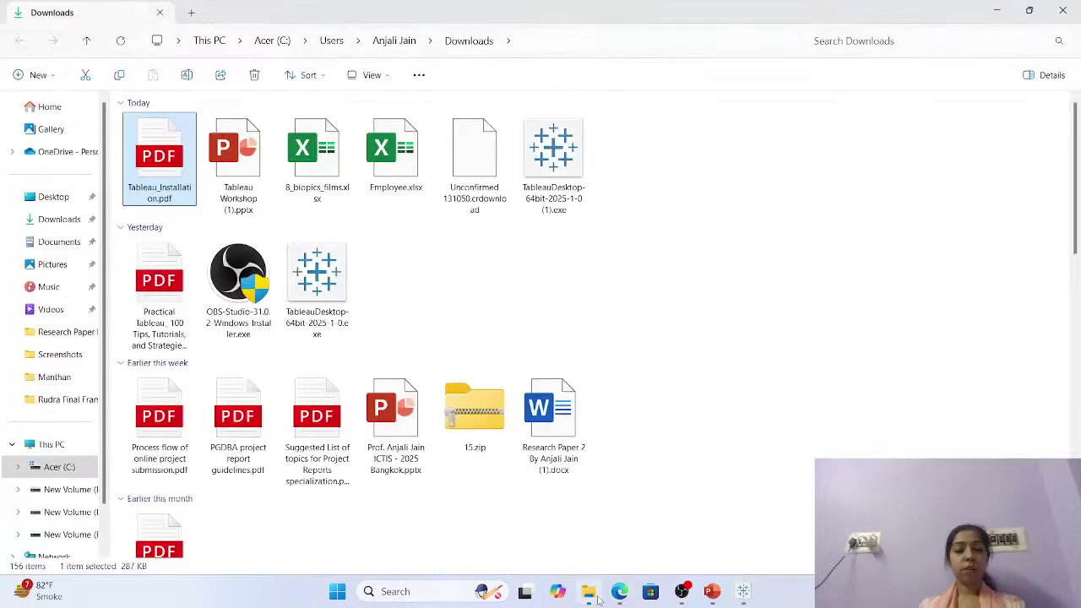
pyautogui.click(334, 166)
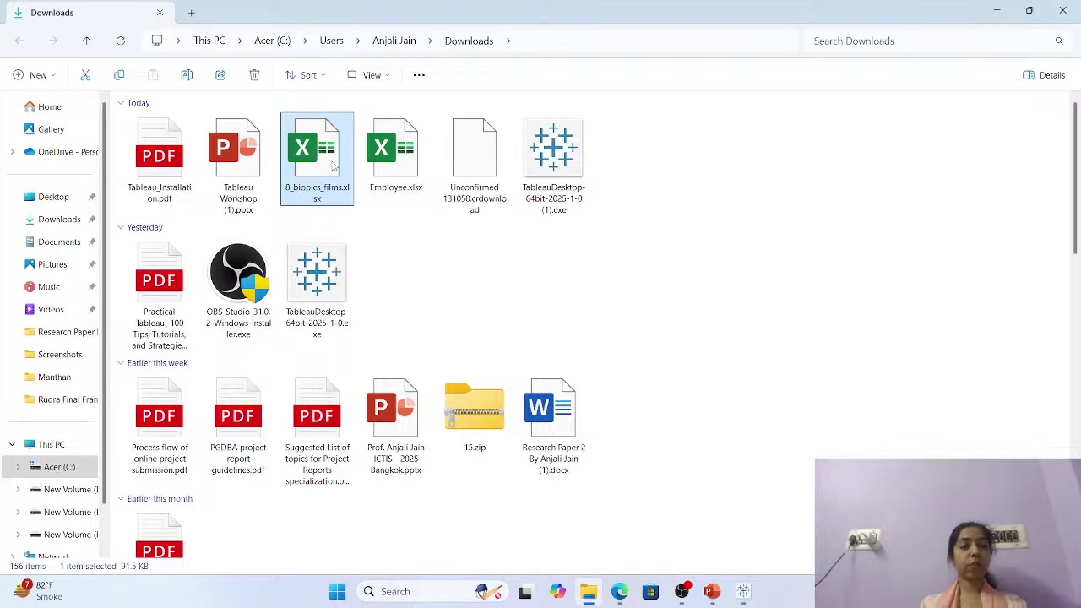
pyautogui.doubleClick(334, 166)
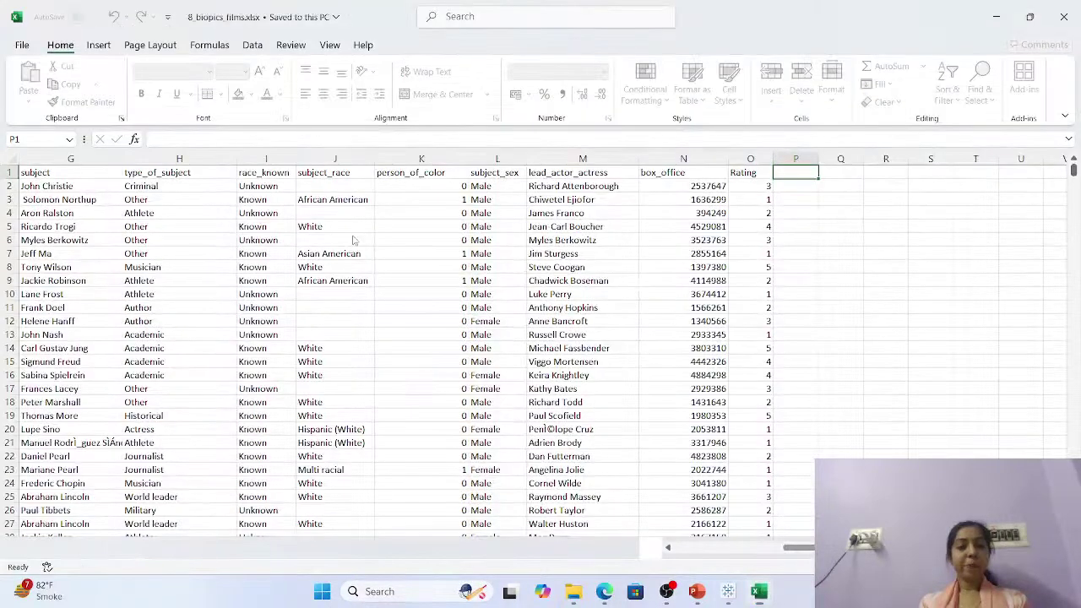
# Examine the columns of the biopics_films sheet along row 2, from title through Rating and back to box_office.
pyautogui.click(47, 187)
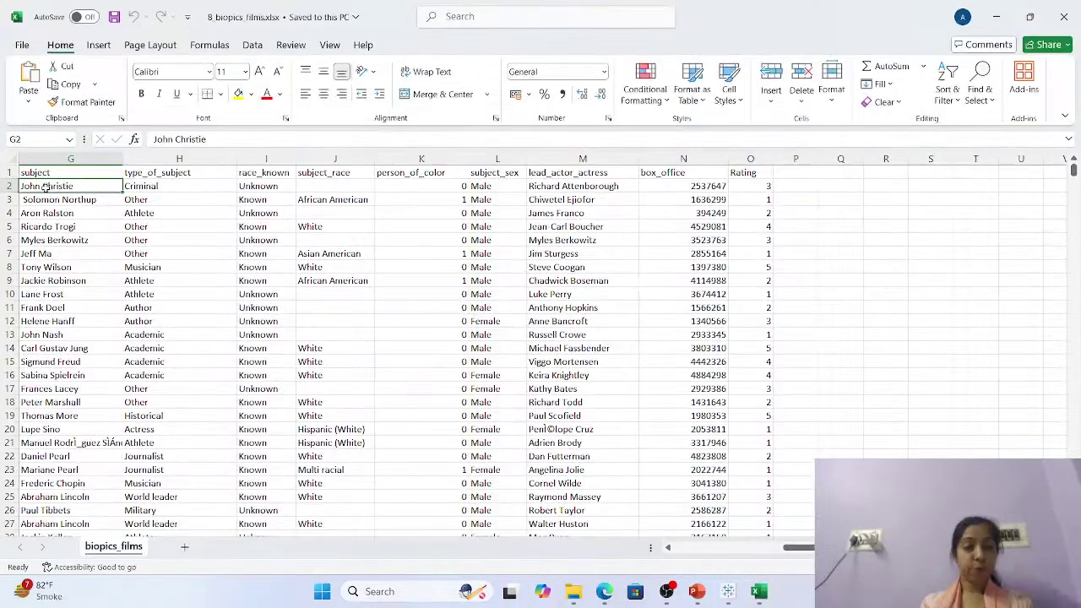
pyautogui.press('Home')
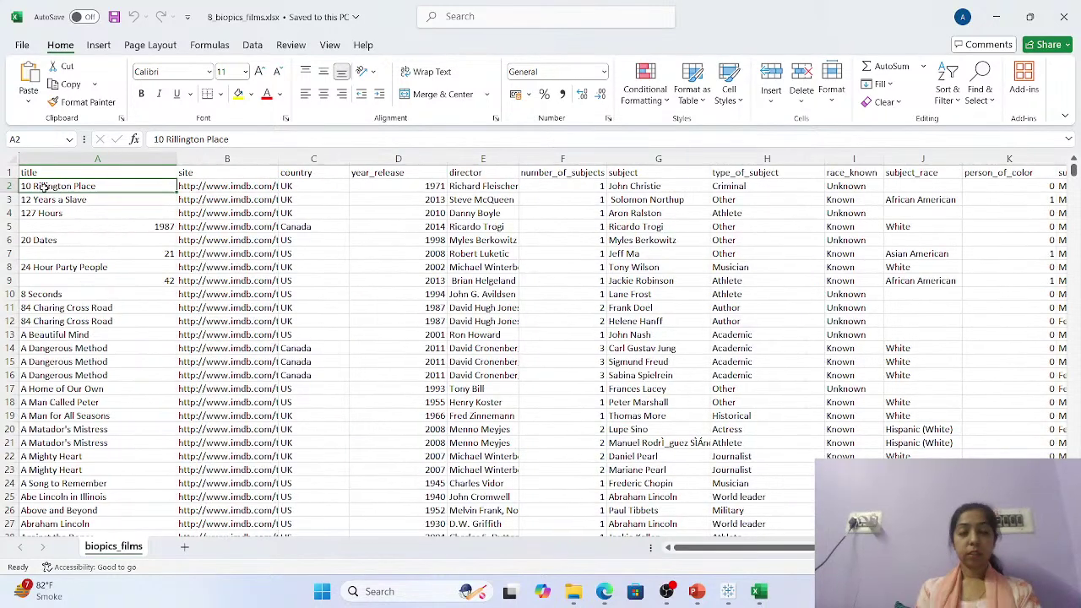
pyautogui.press('Right')
pyautogui.press('Right')
pyautogui.press('Right')
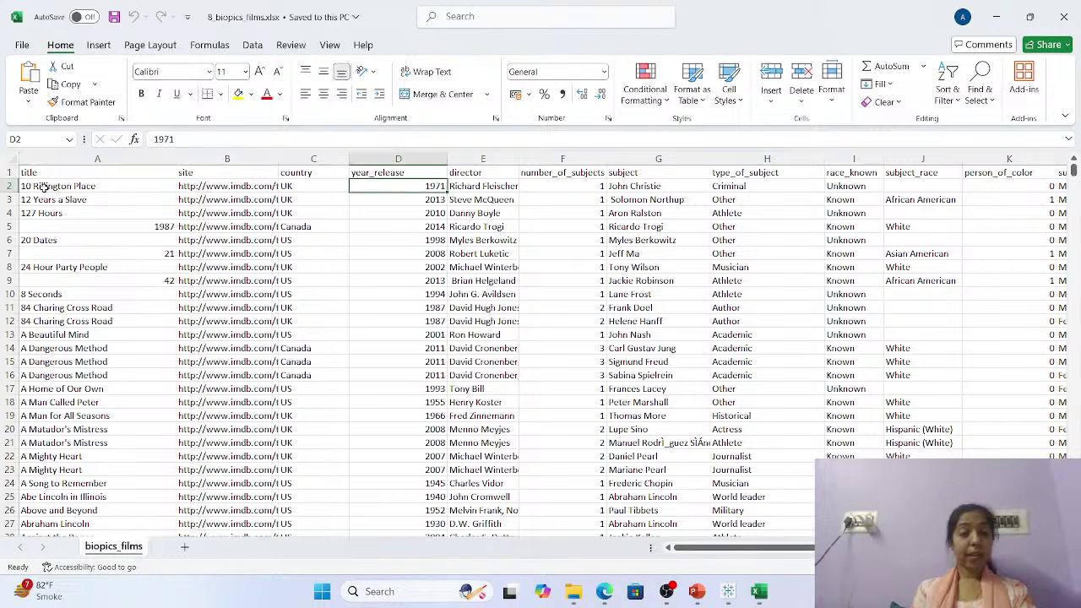
pyautogui.press('Right')
pyautogui.press('Right')
pyautogui.press('Right')
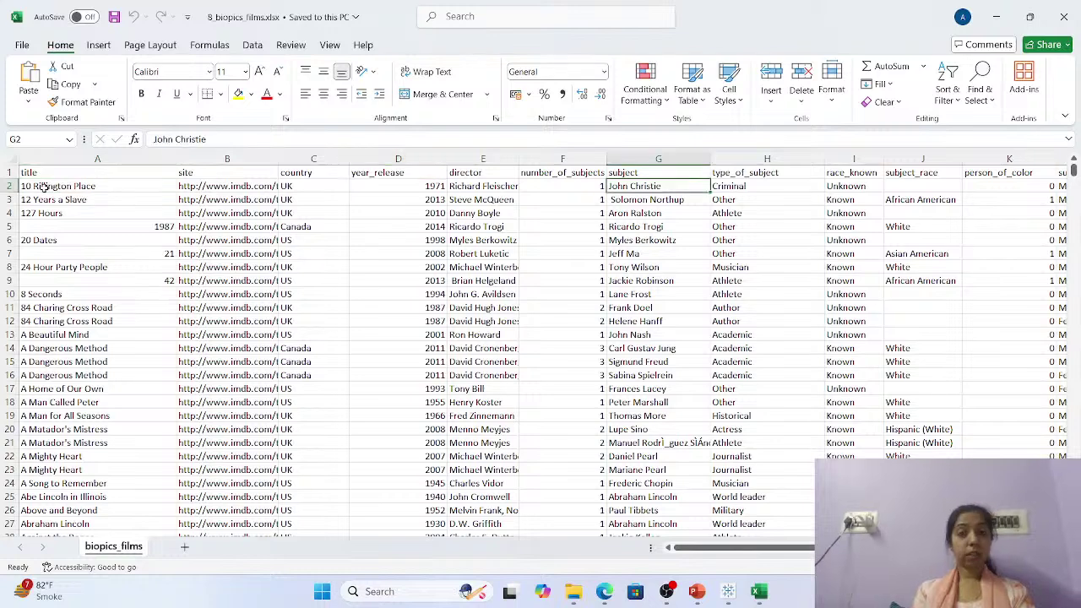
pyautogui.press('Right')
pyautogui.press('Right')
pyautogui.press('Right')
pyautogui.press('Right')
pyautogui.press('Right')
pyautogui.press('Right')
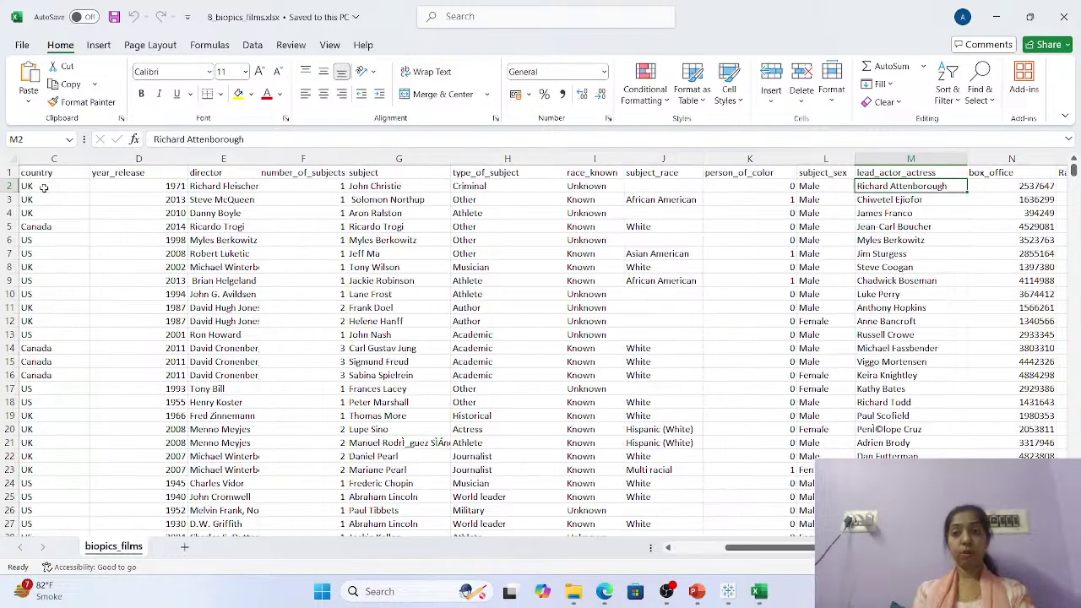
pyautogui.press('Right')
pyautogui.press('Right')
pyautogui.press('Right')
pyautogui.press('Right')
pyautogui.press('Right')
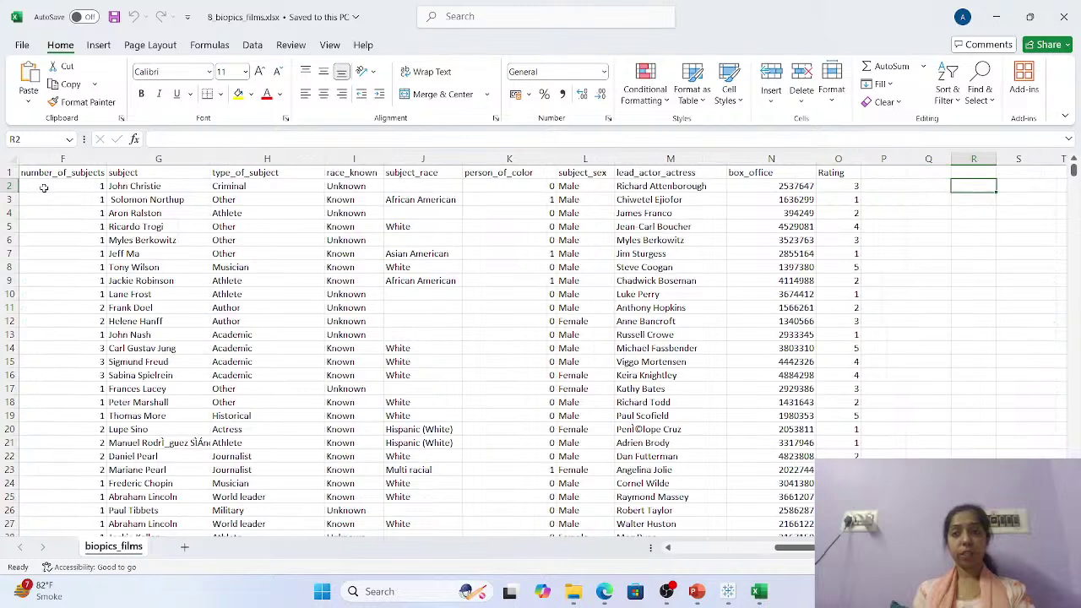
pyautogui.press('Left')
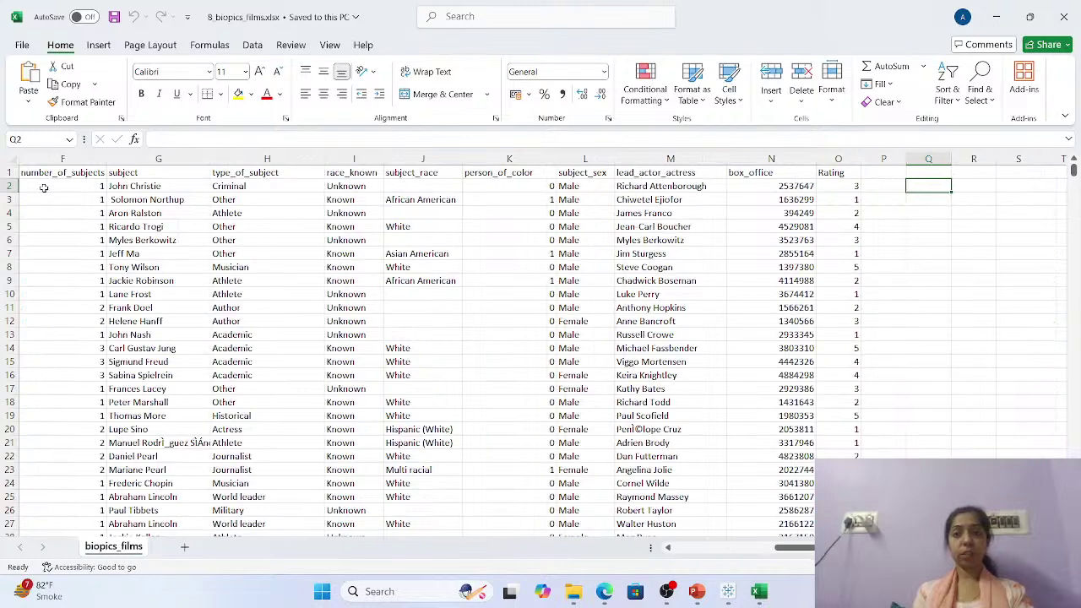
pyautogui.press('Left')
pyautogui.press('Left')
pyautogui.press('Left')
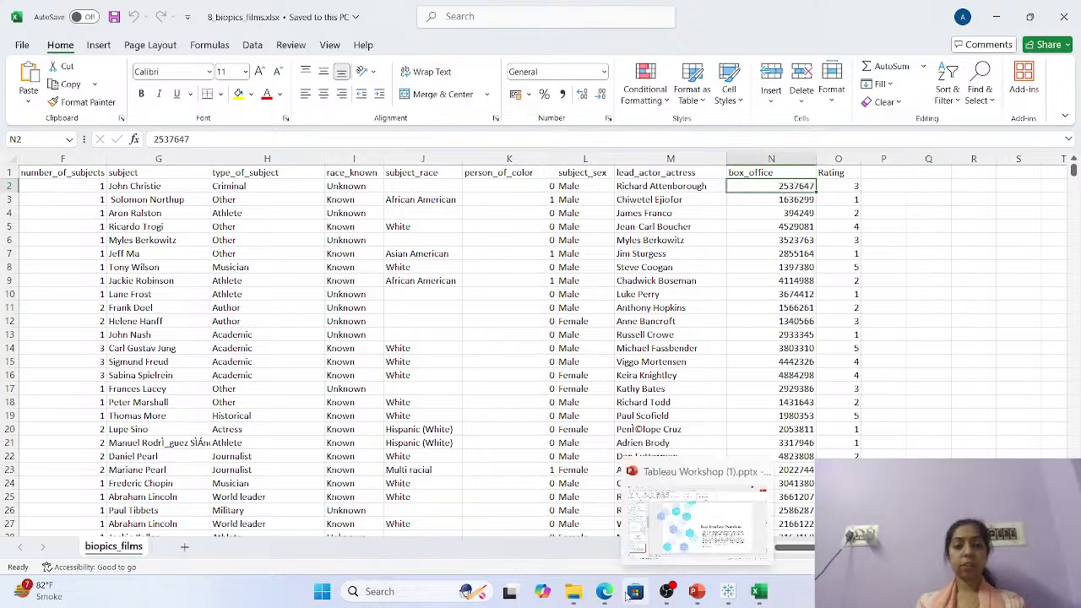
# Open Employee.xlsx from the Downloads folder and look over the first records of the Employee sheet.
pyautogui.click(575, 596)
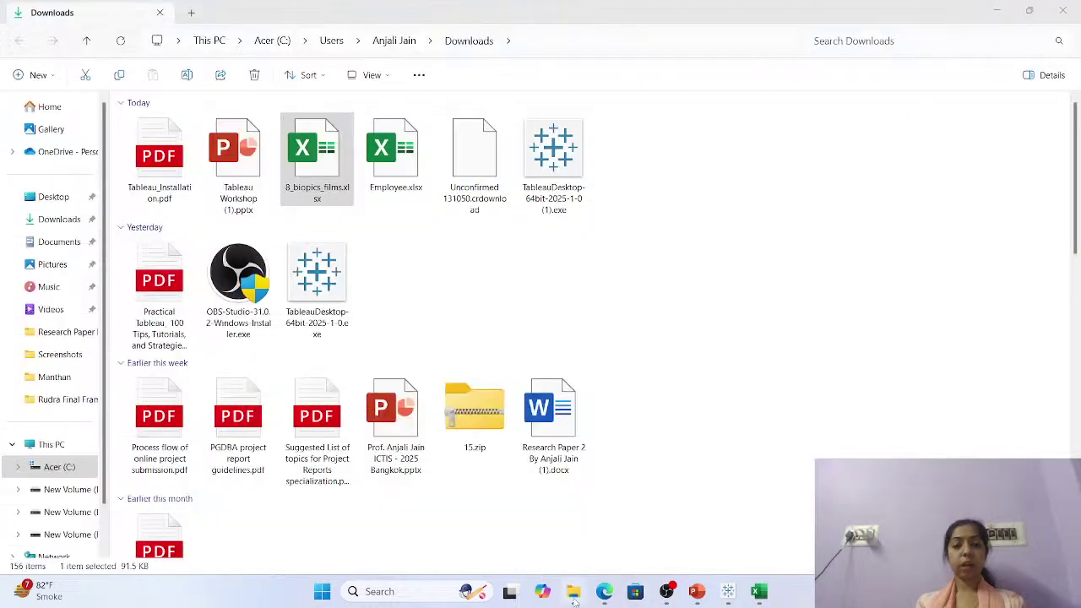
pyautogui.doubleClick(396, 156)
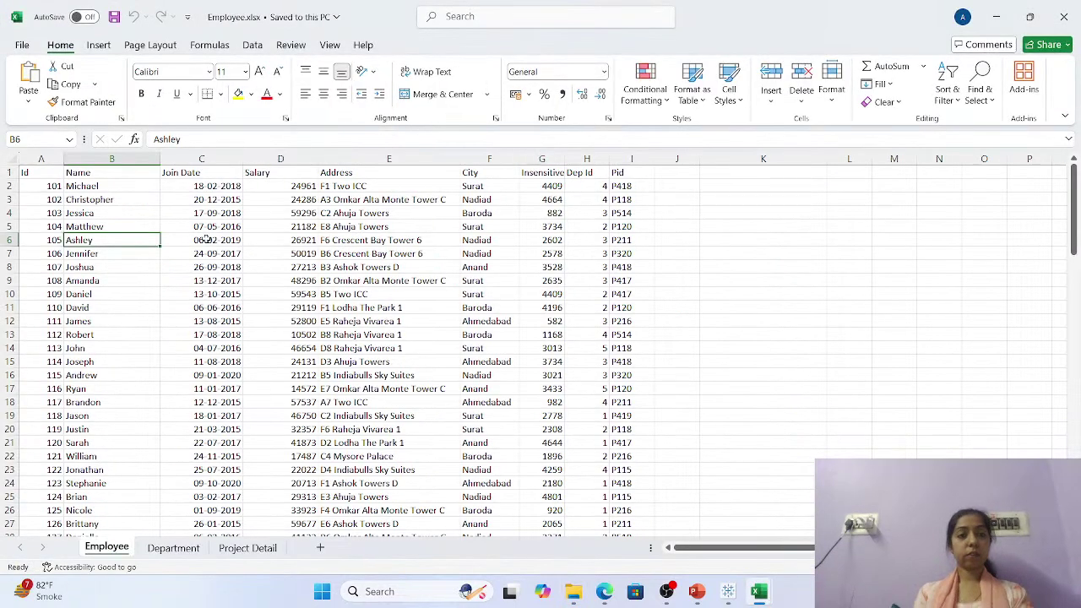
pyautogui.hotkey('ctrl', 'Home')
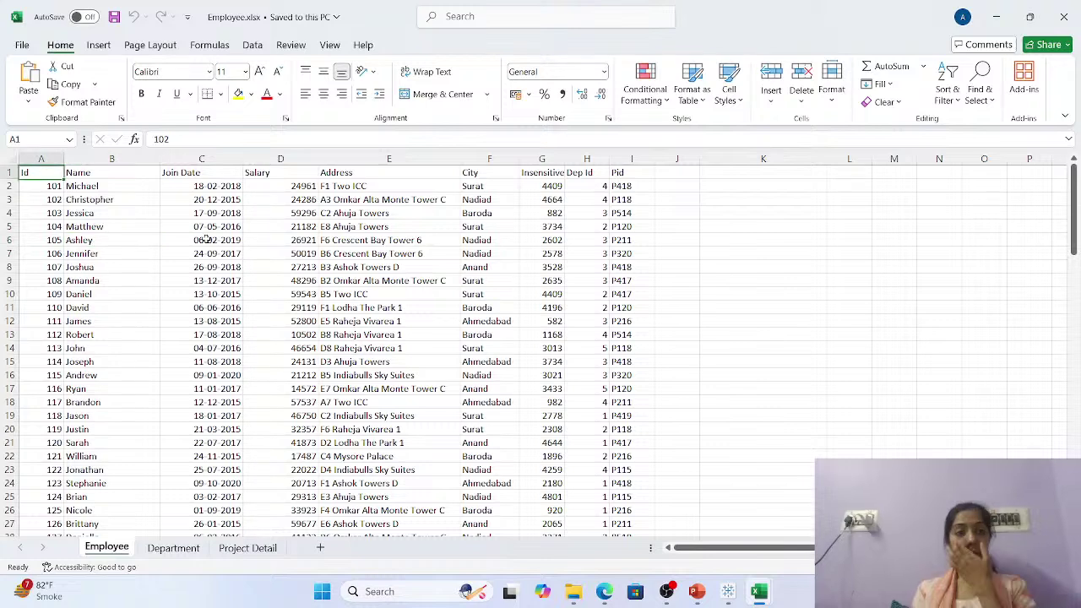
pyautogui.press('Down')
pyautogui.press('Down')
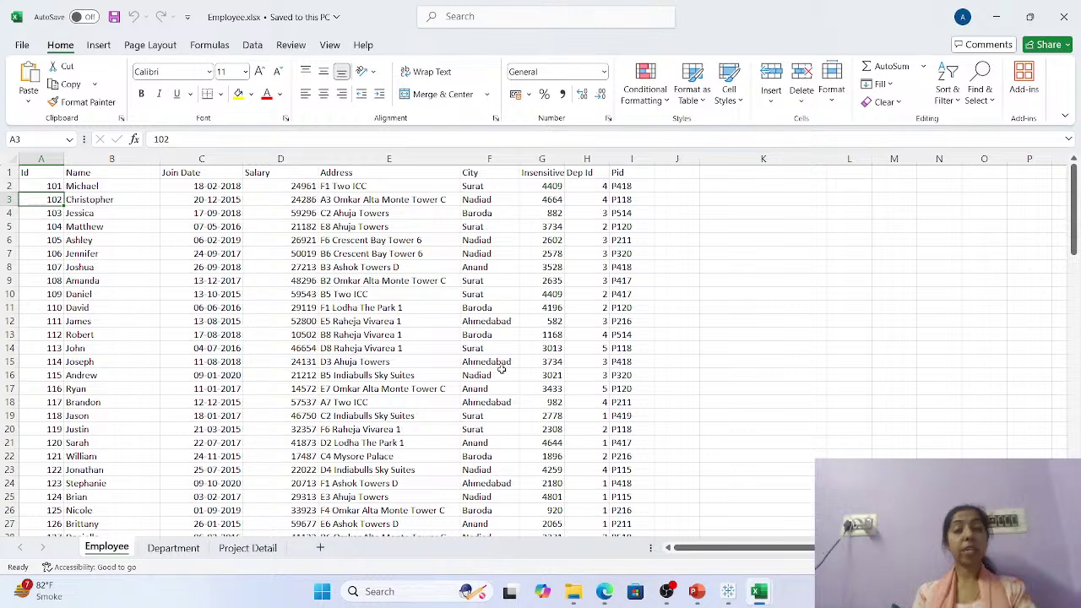
# Switch to OBS and hide the Video Capture Device source in the scene.
pyautogui.moveTo(598, 599)
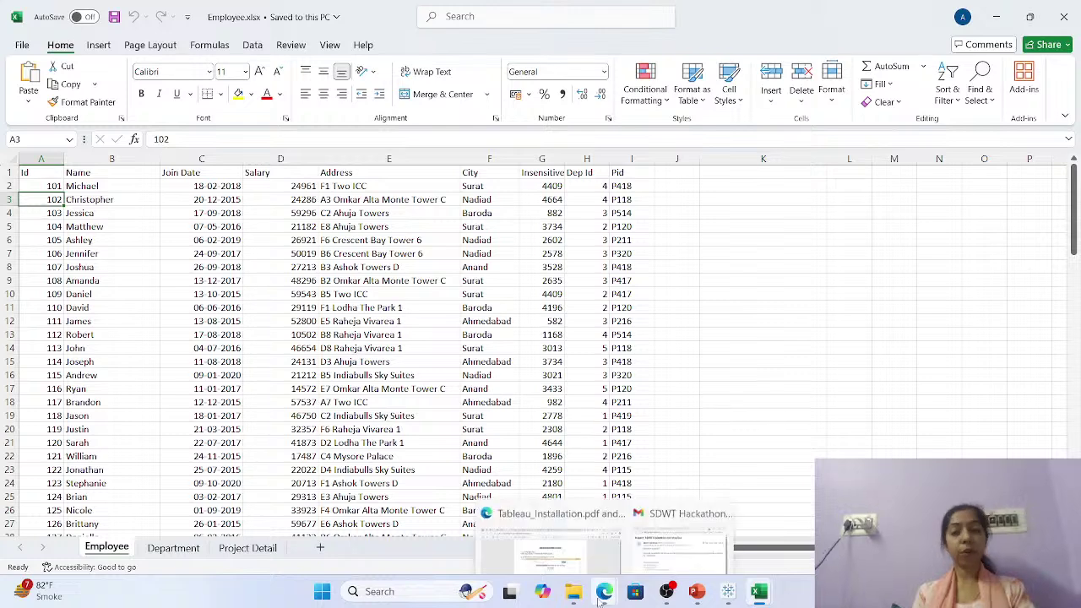
pyautogui.click(675, 592)
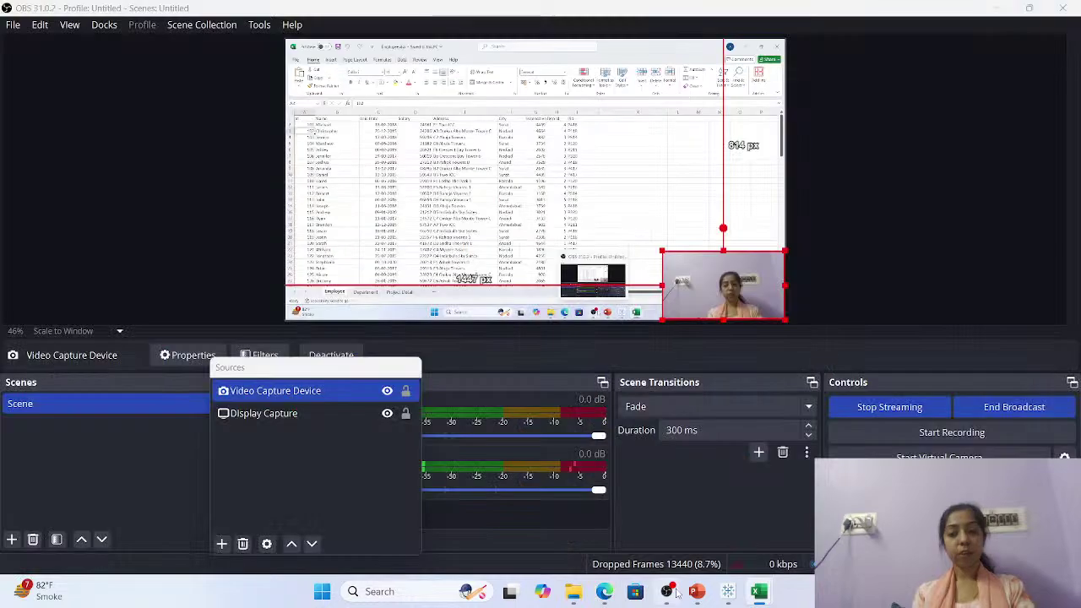
pyautogui.click(386, 391)
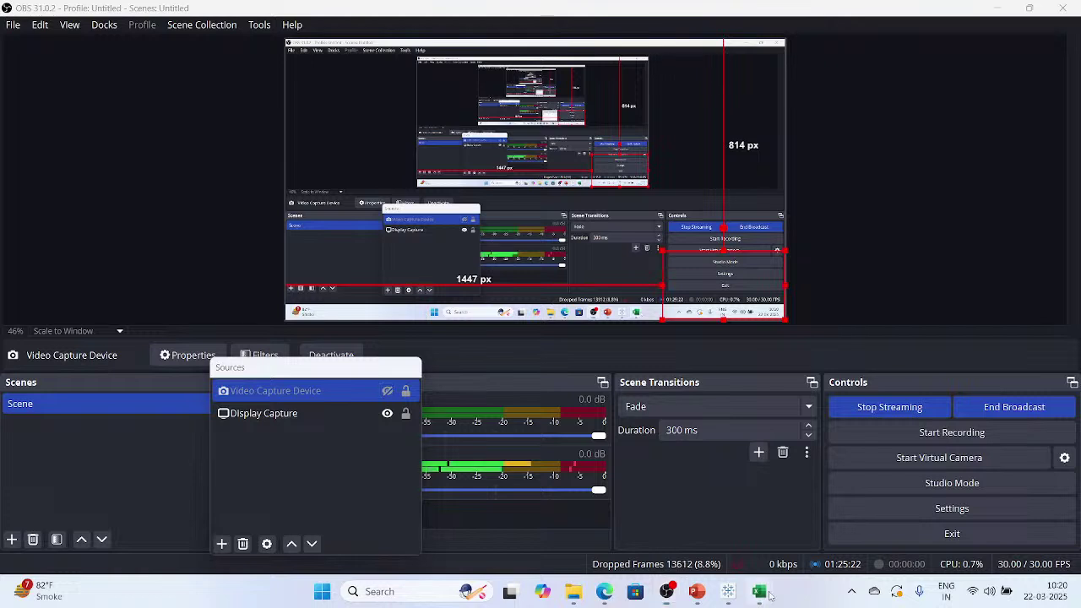
# Return to the Employee.xlsx workbook in Excel and select cell D26 in the Salary column.
pyautogui.moveTo(769, 596)
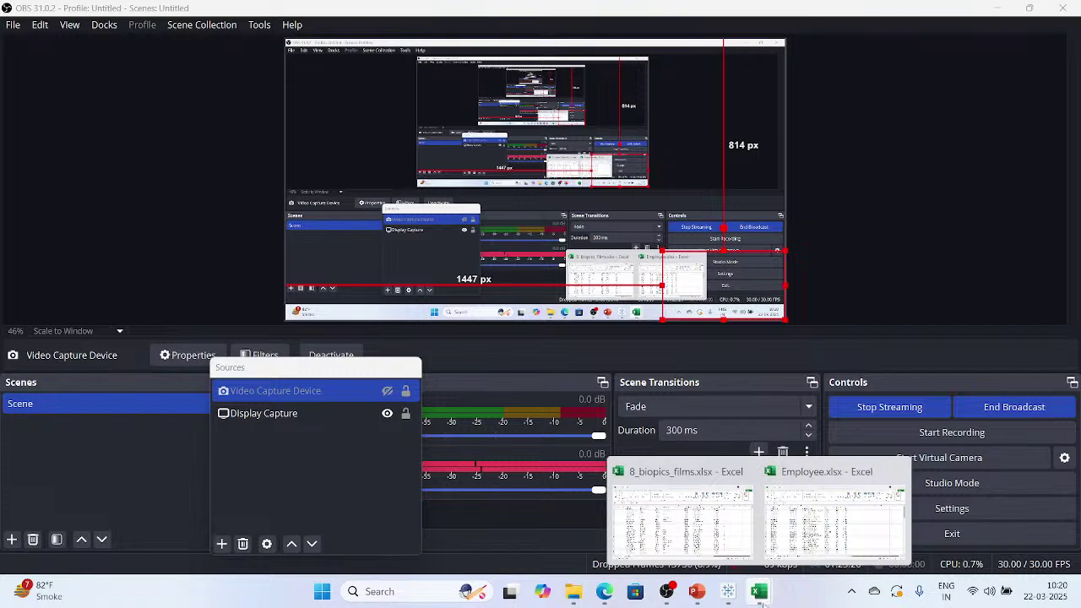
pyautogui.click(839, 525)
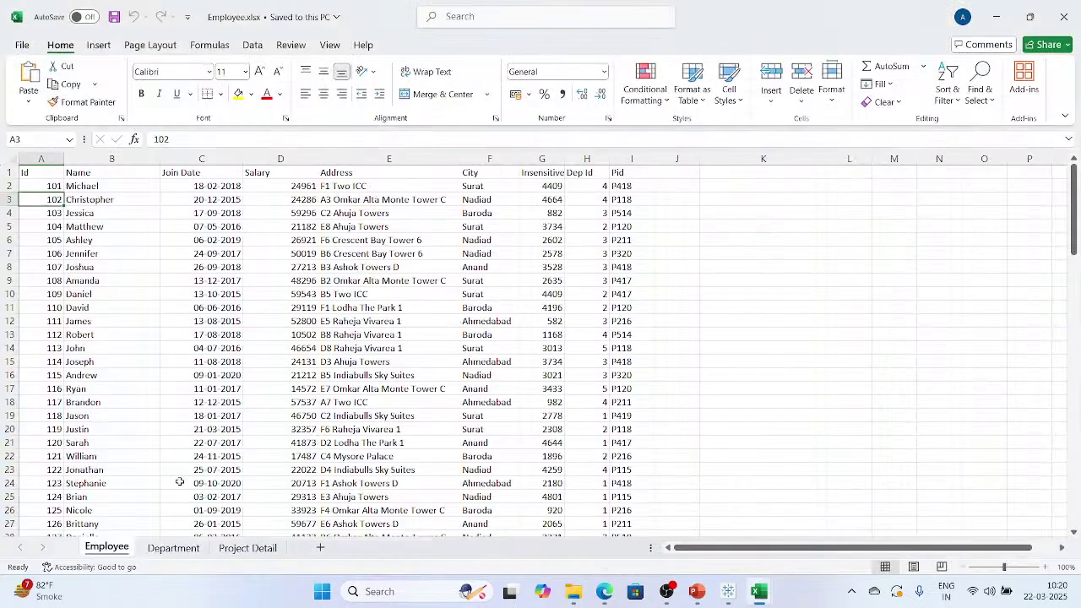
pyautogui.click(251, 511)
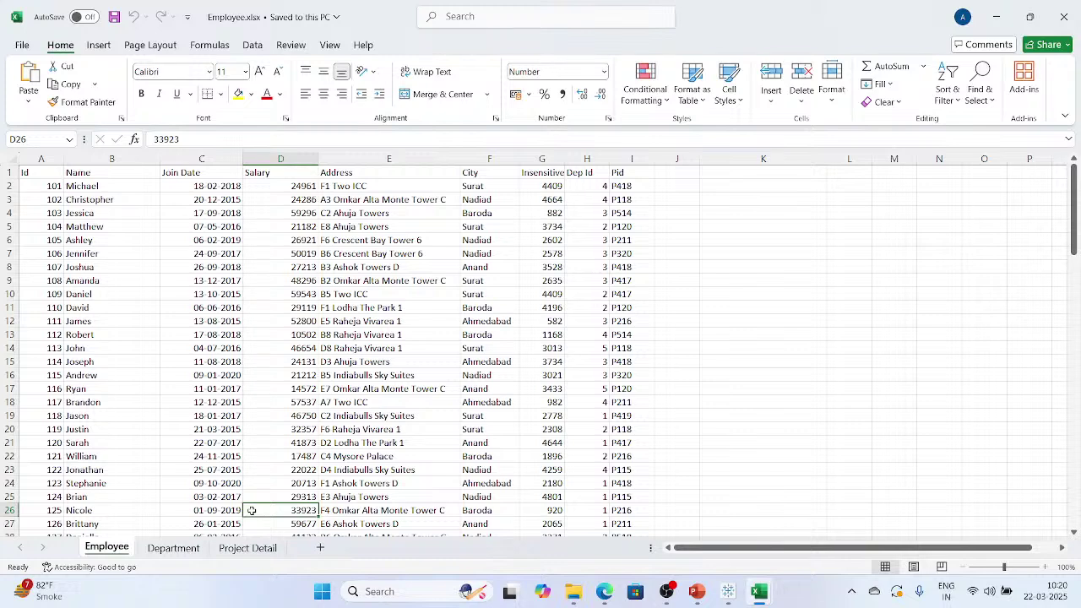
# Add a record to the Department sheet with Dep Id 6 and Dep Name PURCHASE in row 7.
pyautogui.click(174, 548)
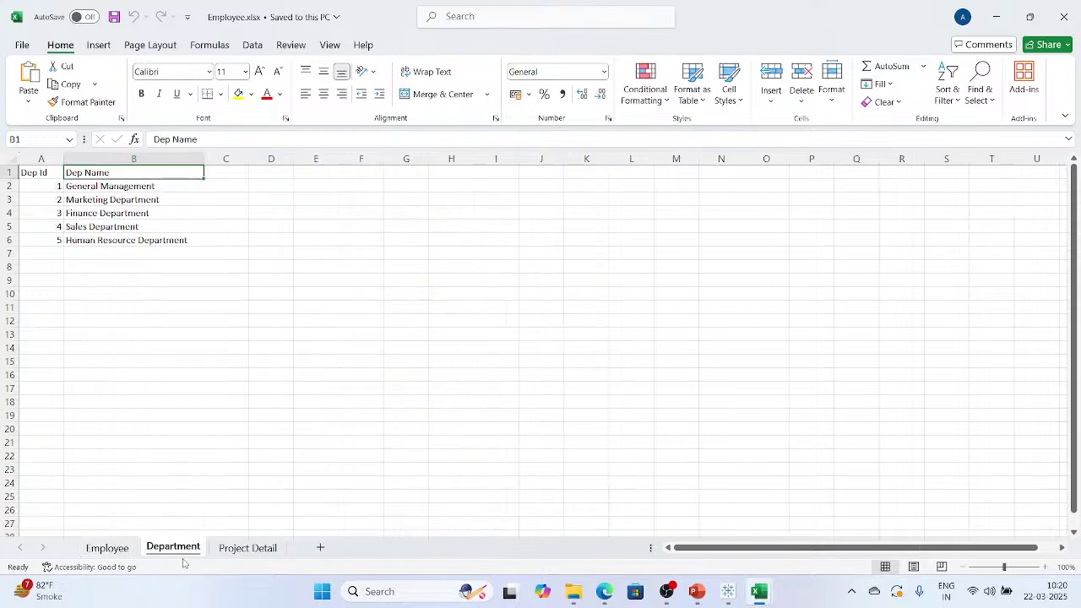
pyautogui.click(62, 253)
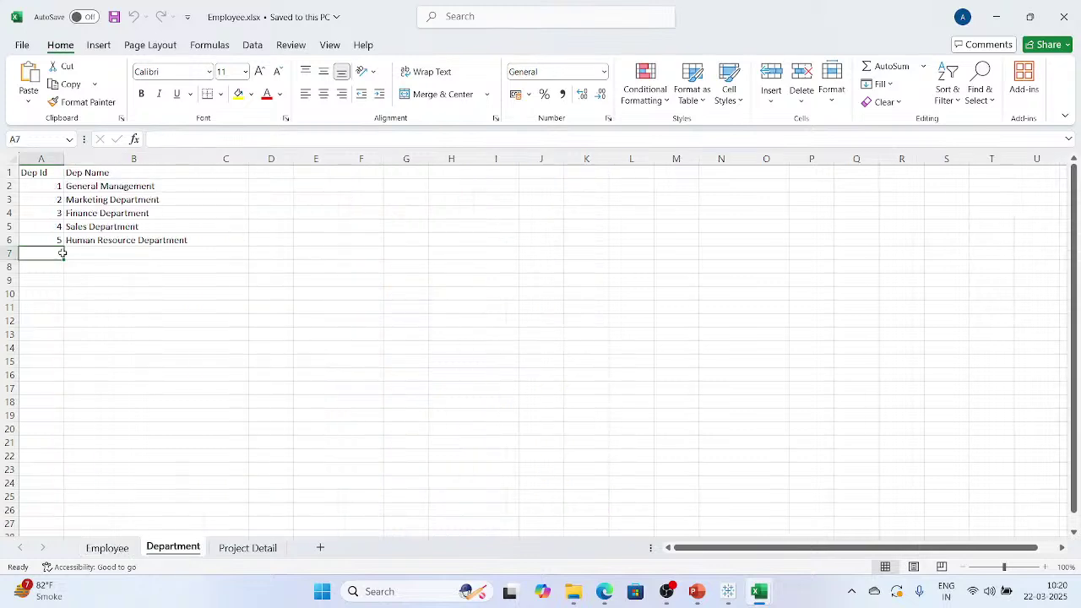
pyautogui.write('6')
pyautogui.click(80, 254)
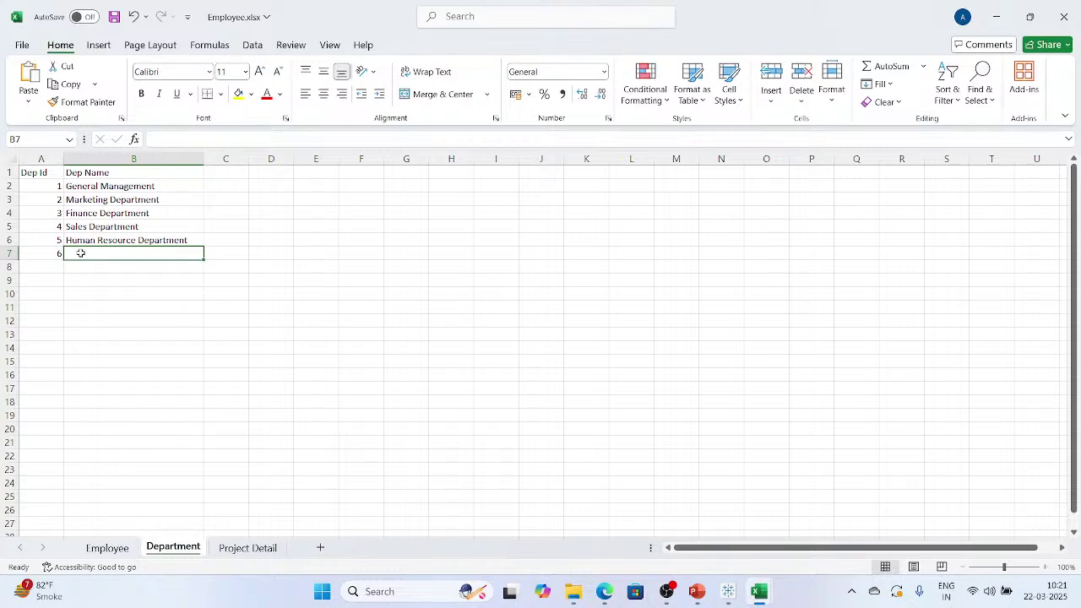
pyautogui.write('PURCH')
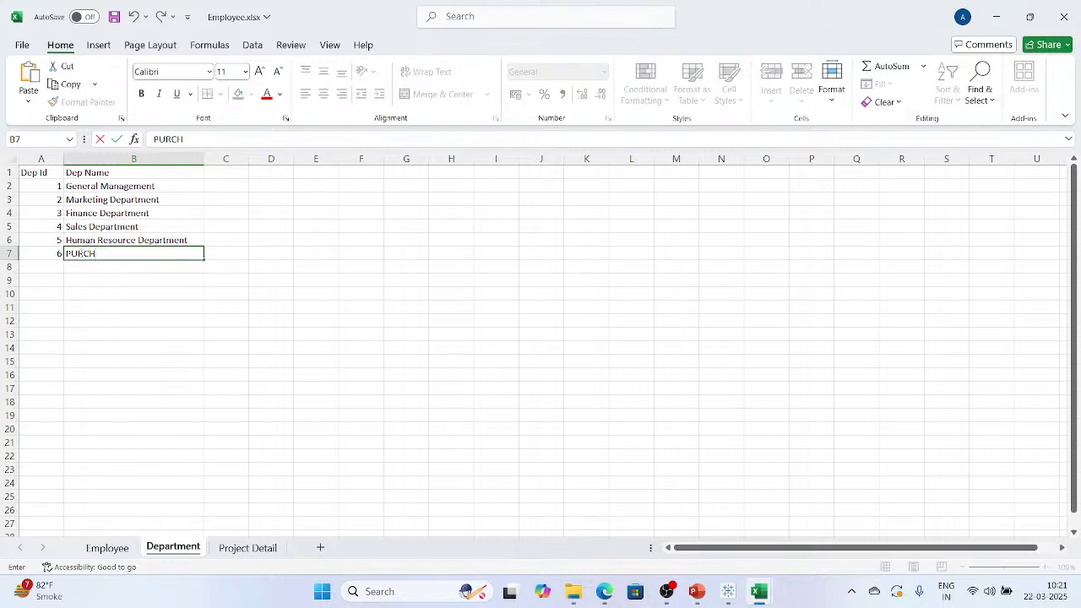
pyautogui.write('ASE')
pyautogui.press('Return')
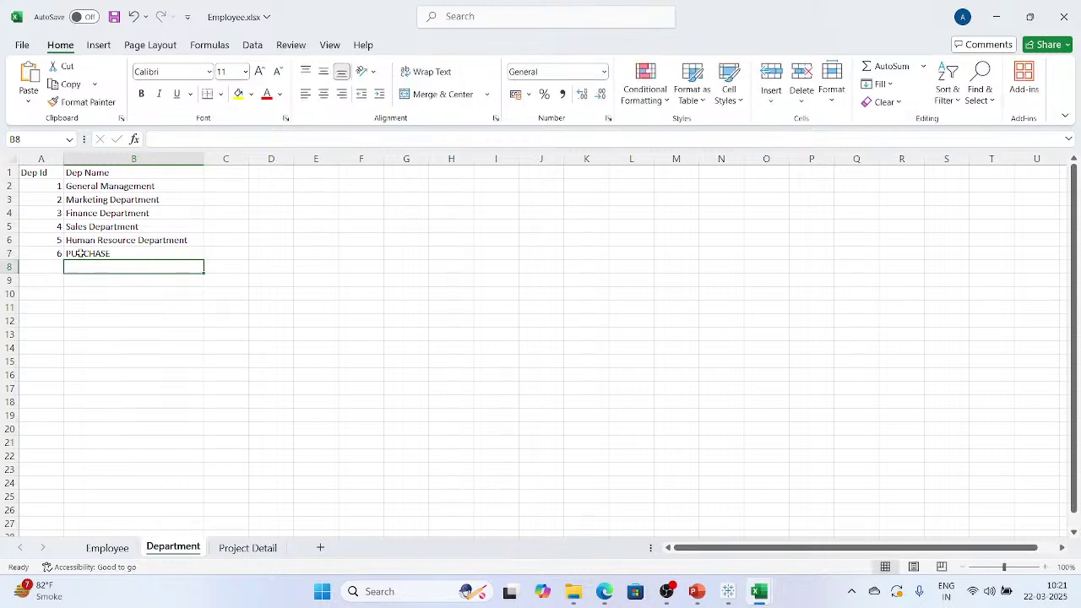
# Add a second department record in row 8 with Dep Id 7 and Dep Name QA, and save the workbook.
pyautogui.press('Left')
pyautogui.write('7')
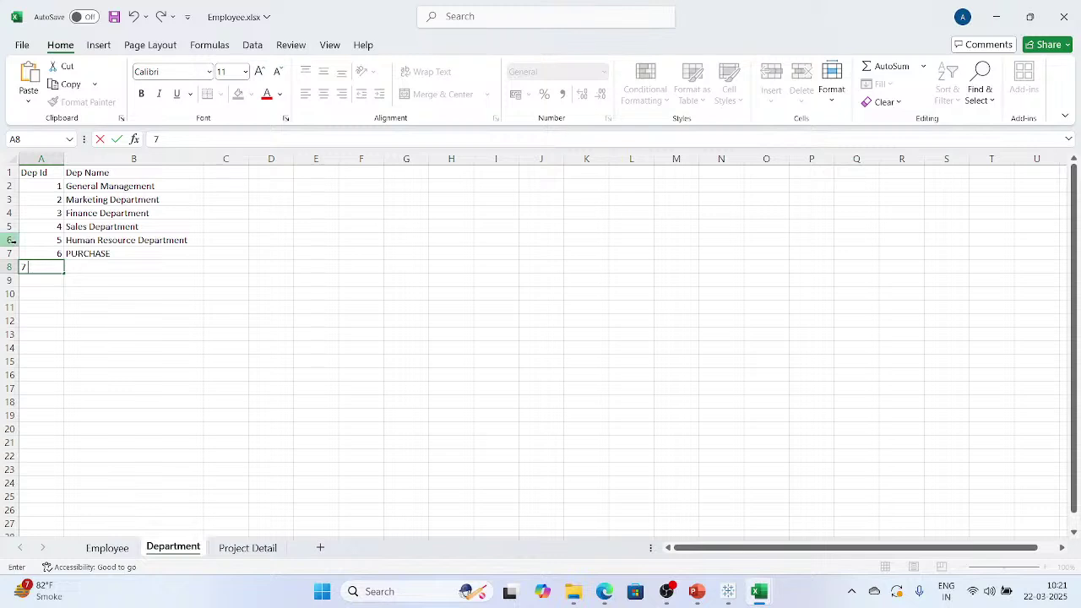
pyautogui.press('Tab')
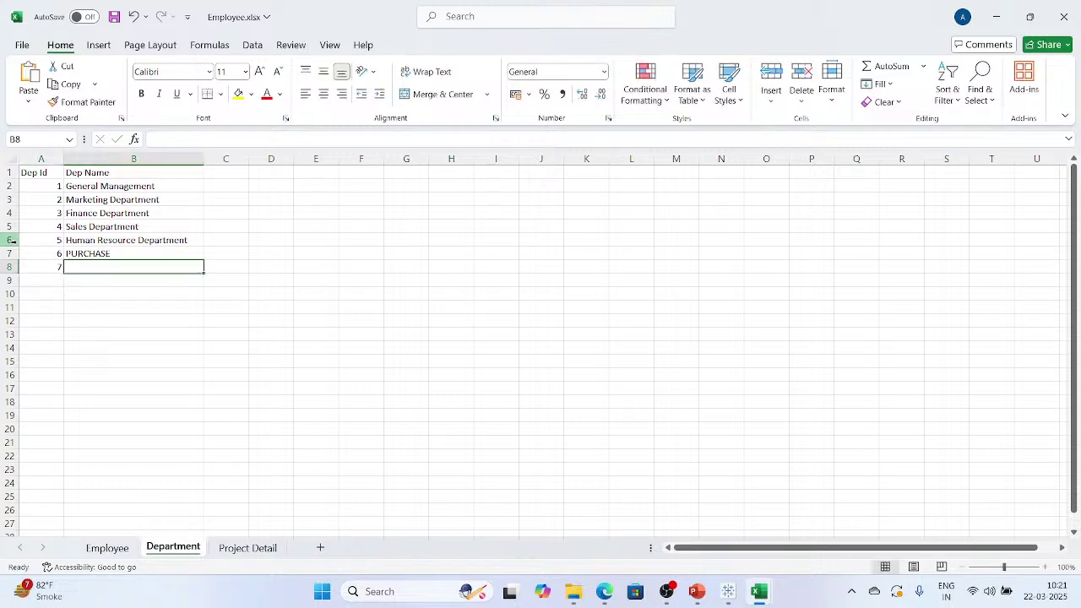
pyautogui.write('QA')
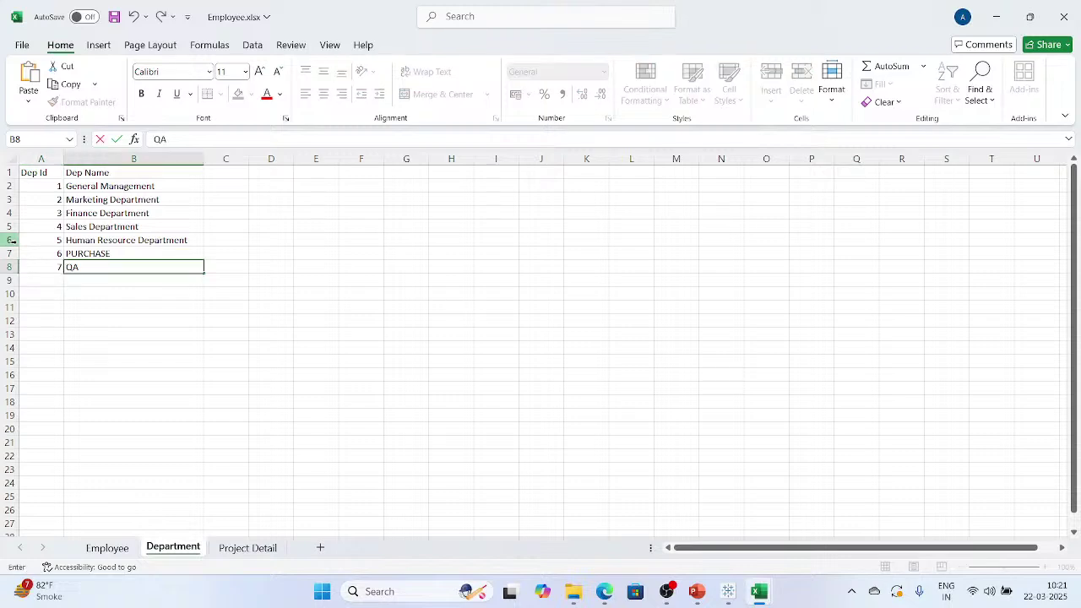
pyautogui.press('Return')
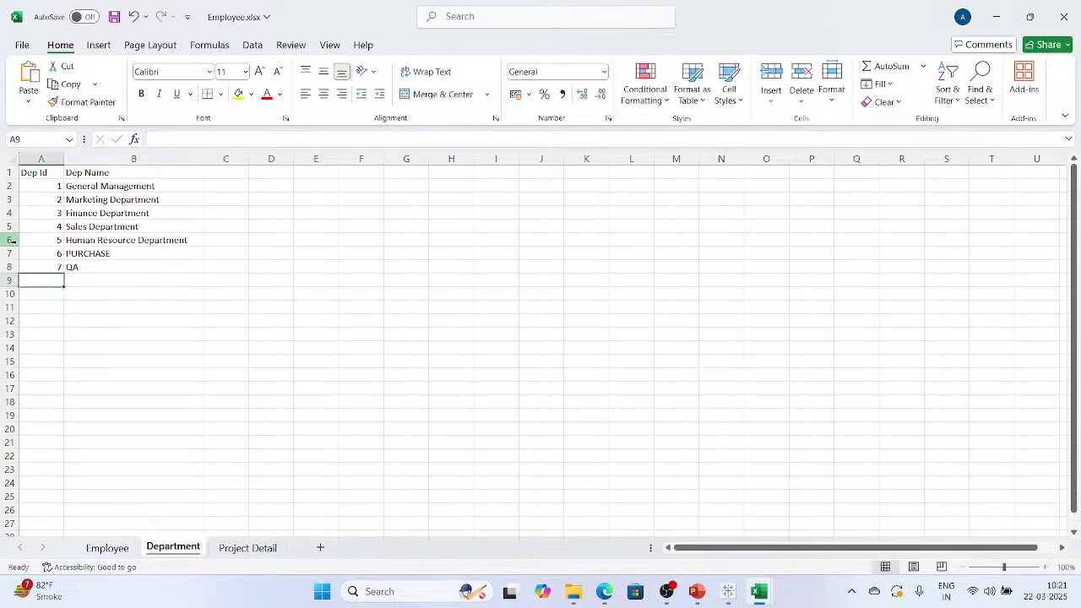
pyautogui.hotkey('ctrl', 's')
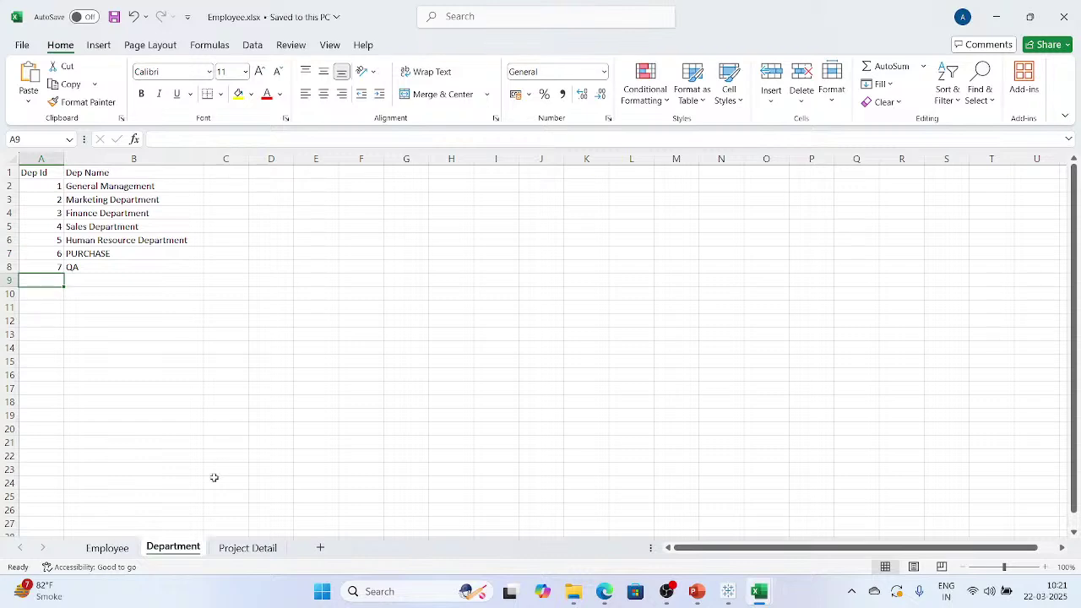
# Switch to Tableau and start a second instance with an empty workbook, continuing the trial.
pyautogui.click(730, 594)
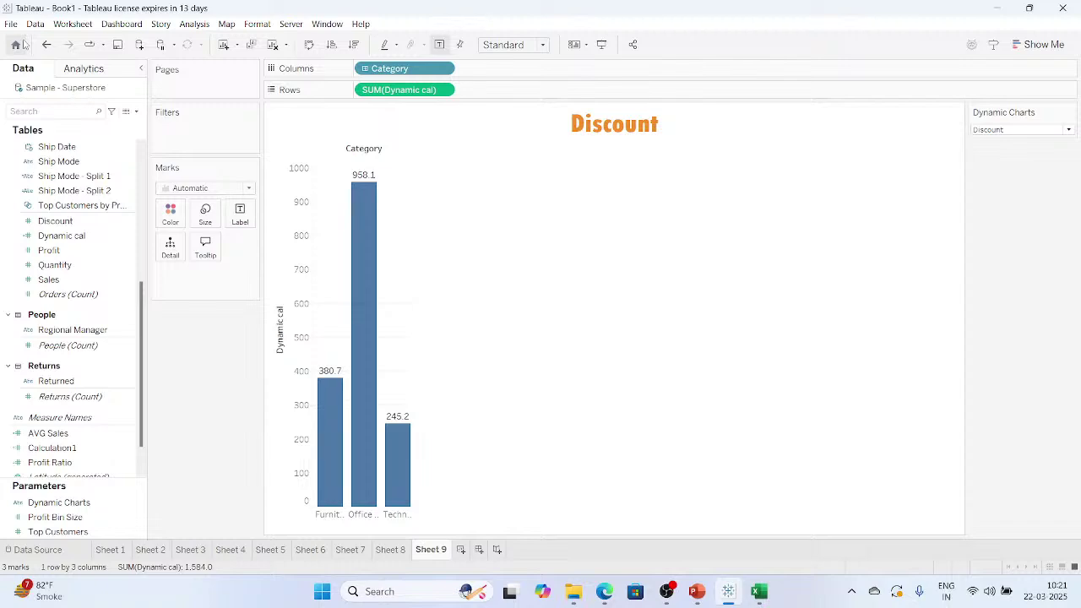
pyautogui.click(729, 592)
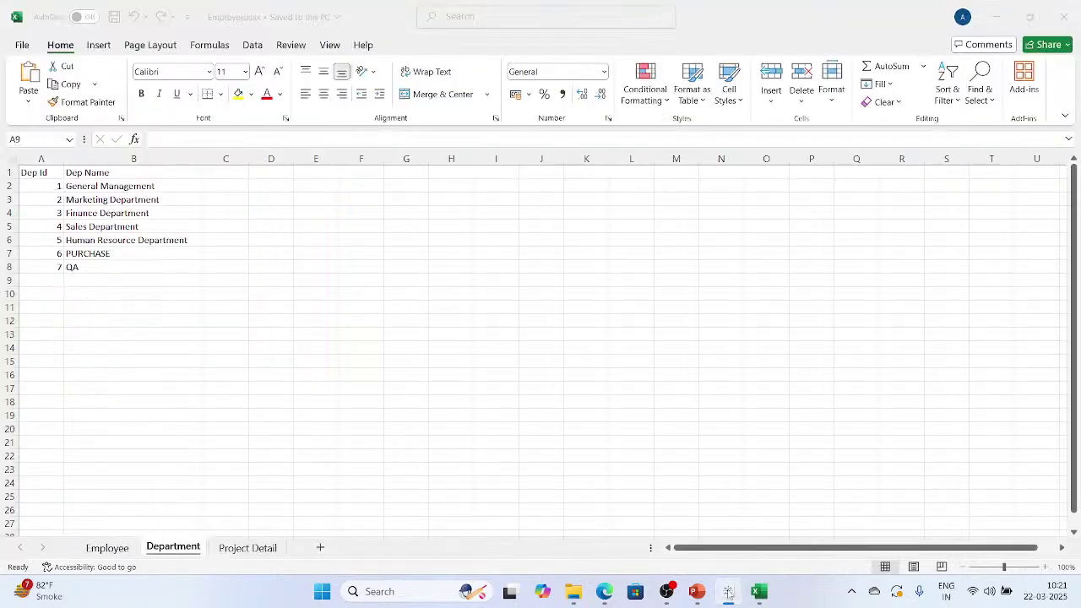
pyautogui.click(729, 592)
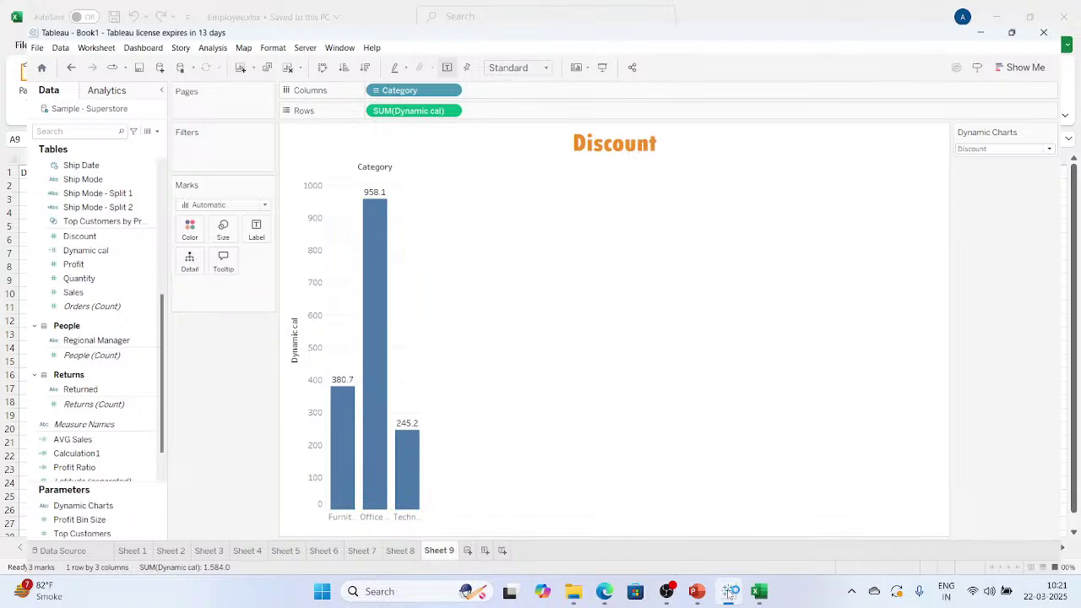
pyautogui.moveTo(728, 592)
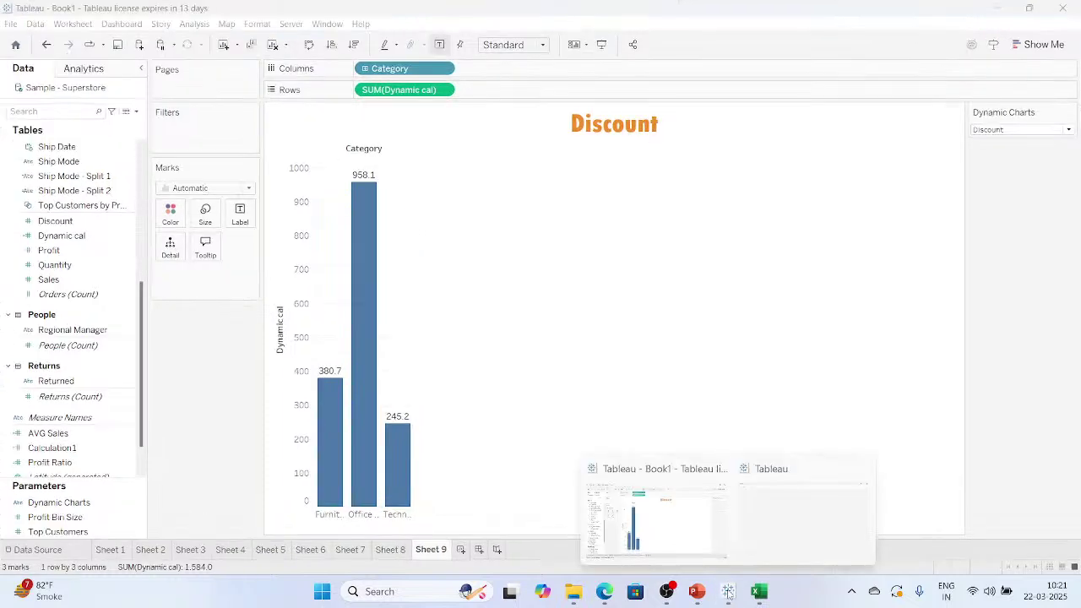
pyautogui.click(839, 546)
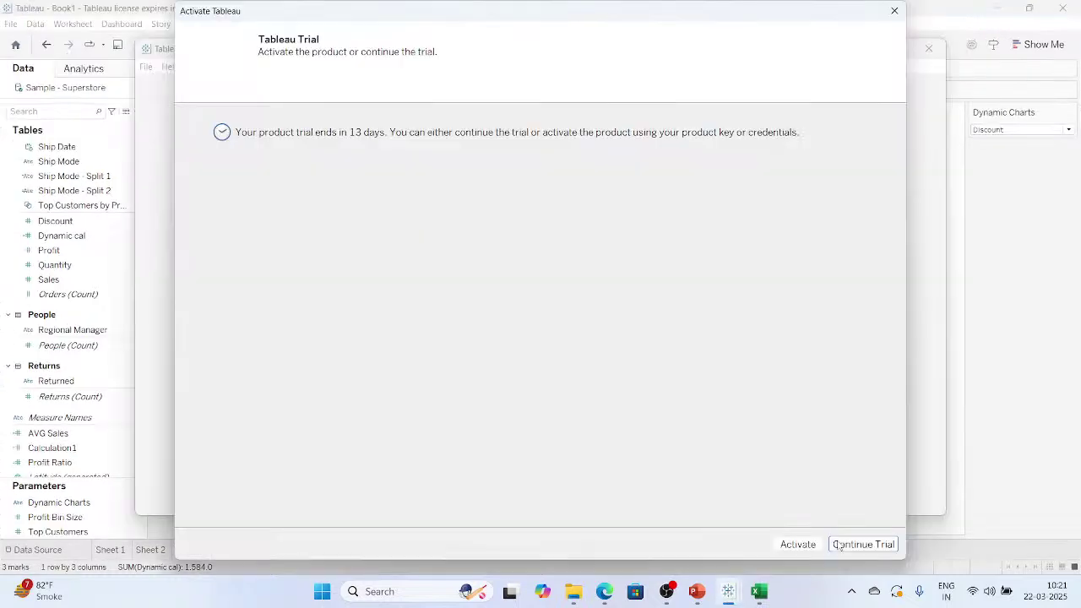
pyautogui.click(839, 546)
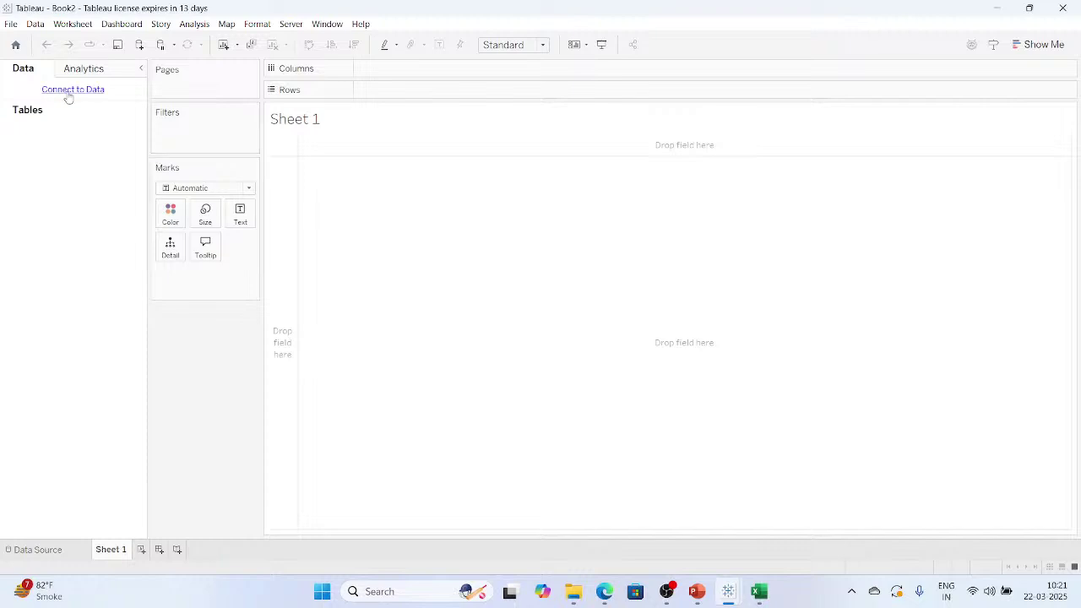
# Connect the empty workbook to the Microsoft Excel file Employee.xlsx in the Downloads folder.
pyautogui.click(71, 90)
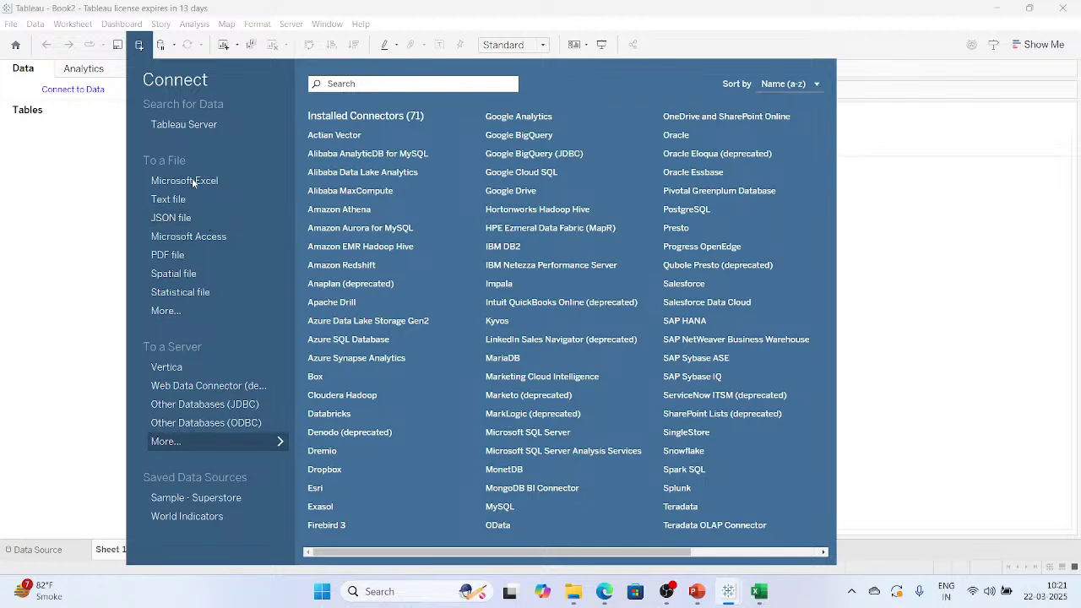
pyautogui.click(192, 181)
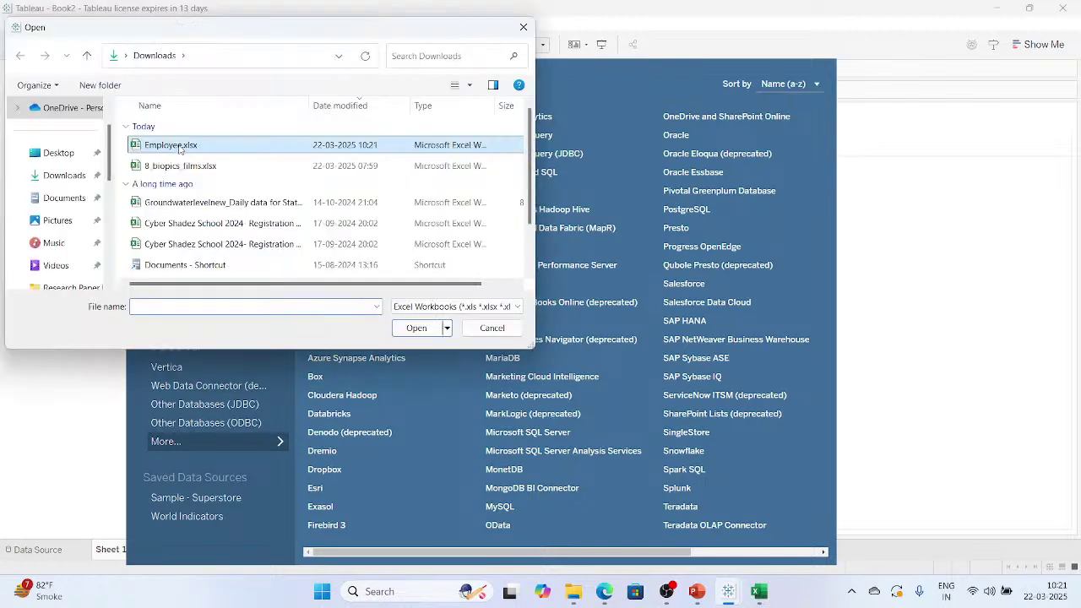
pyautogui.doubleClick(173, 145)
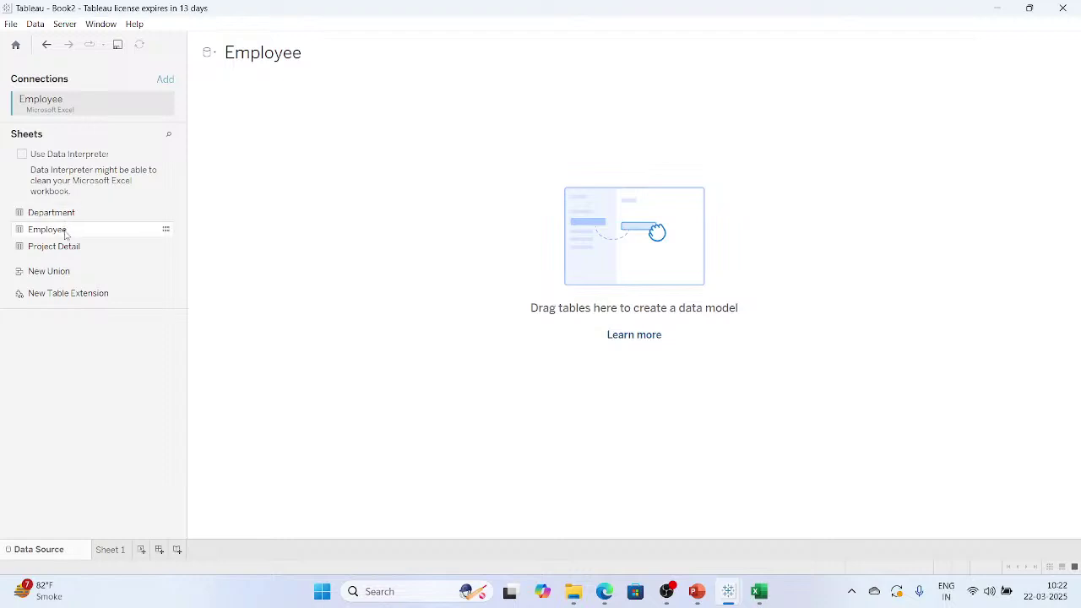
pyautogui.moveTo(71, 218); pyautogui.dragTo(296, 146)
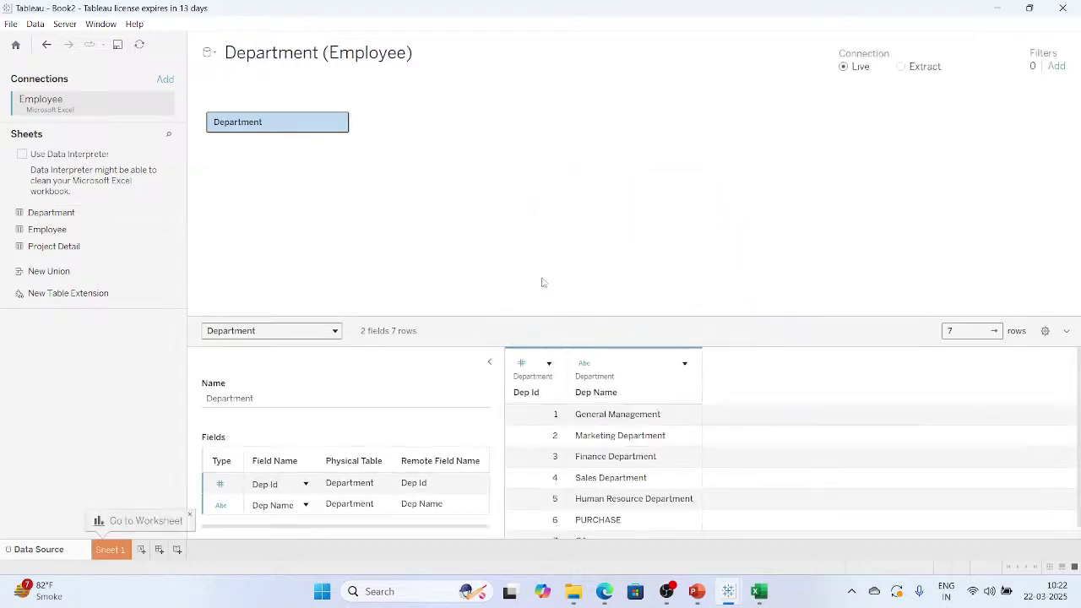
pyautogui.click(338, 123)
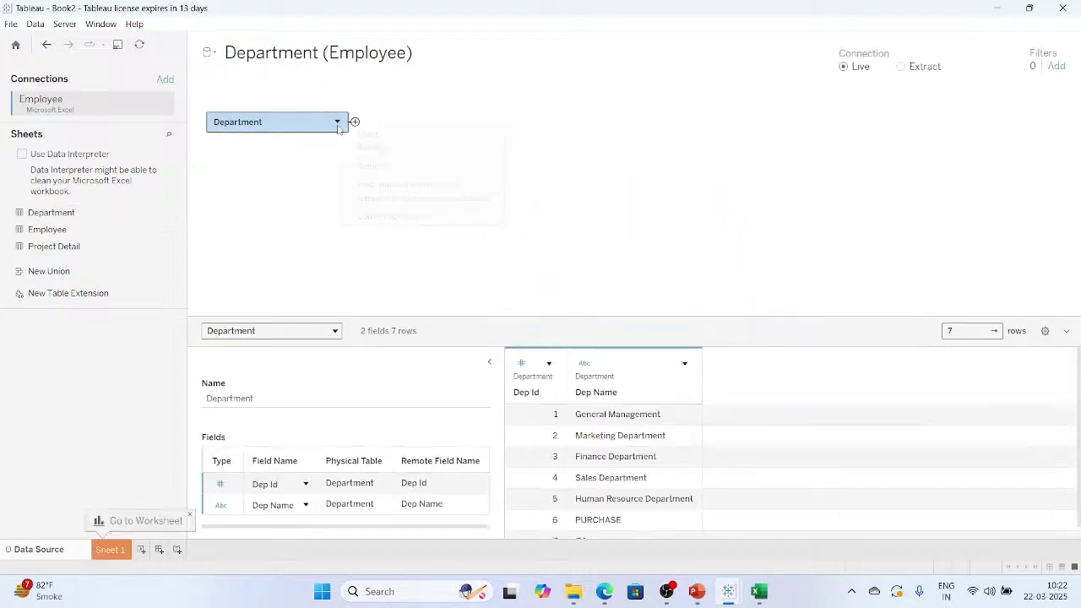
pyautogui.click(365, 165)
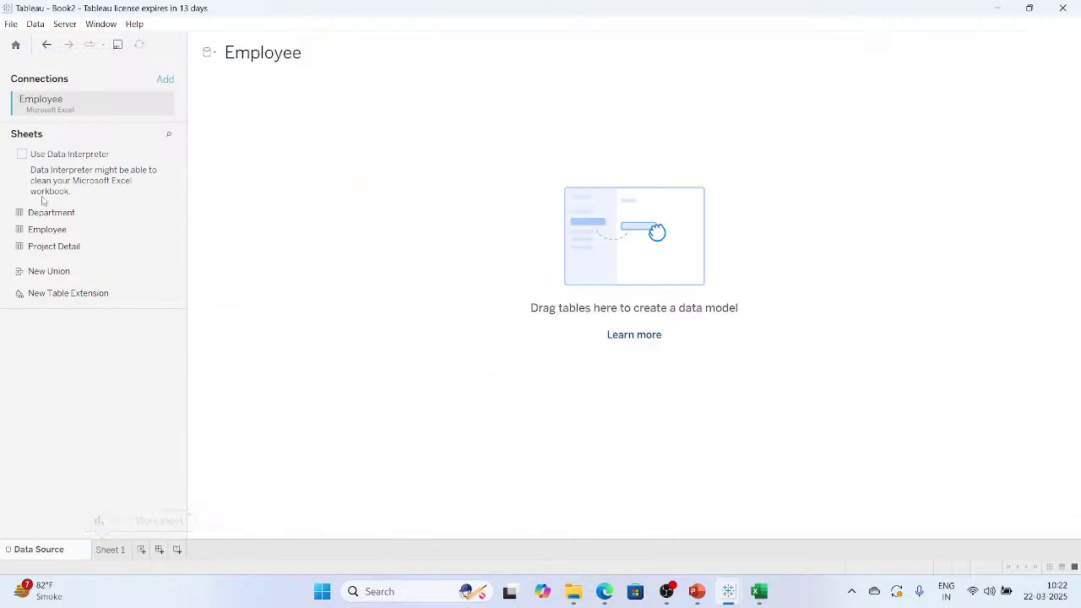
# Build the data model with Employee as the first table, related to both Department and Project Detail.
pyautogui.moveTo(51, 233); pyautogui.dragTo(282, 146)
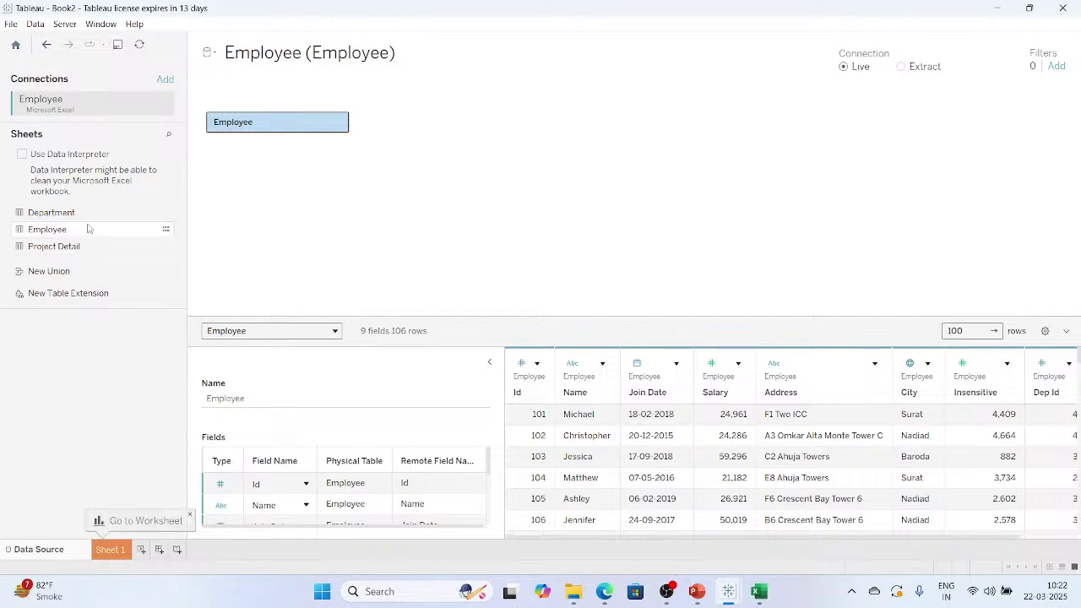
pyautogui.moveTo(81, 212); pyautogui.dragTo(387, 173)
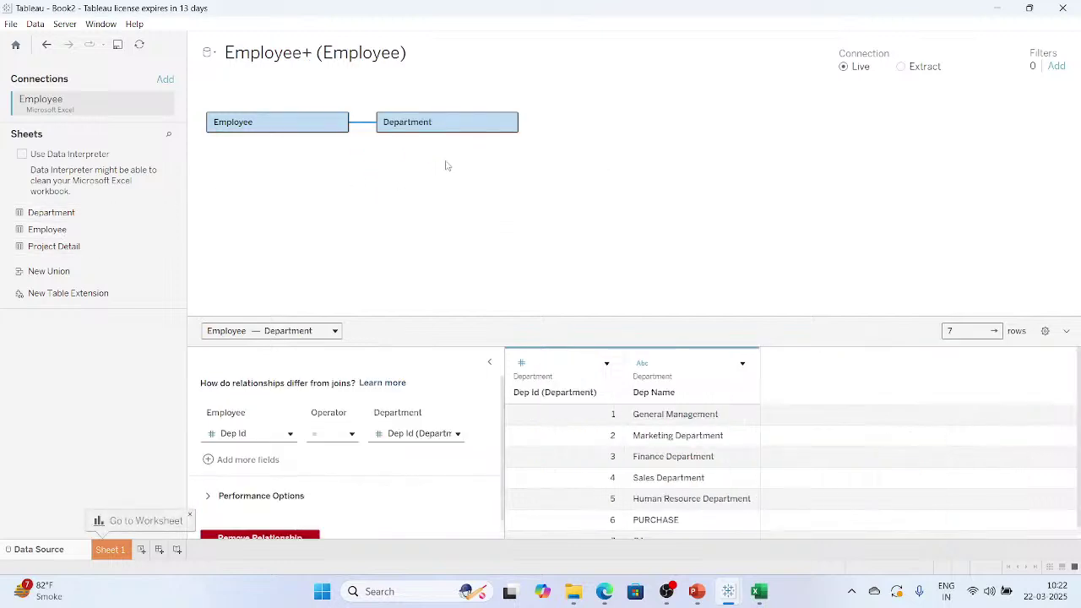
pyautogui.moveTo(446, 166); pyautogui.dragTo(447, 166)
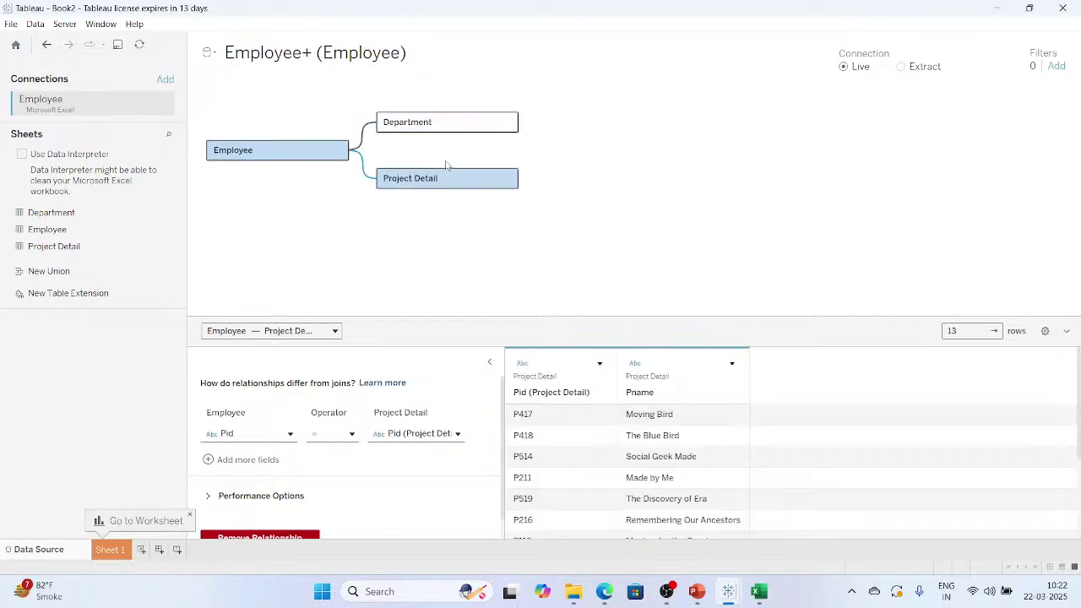
# Review the Employee–Department relationship fields, and display the records of the Employee logical table.
pyautogui.click(312, 331)
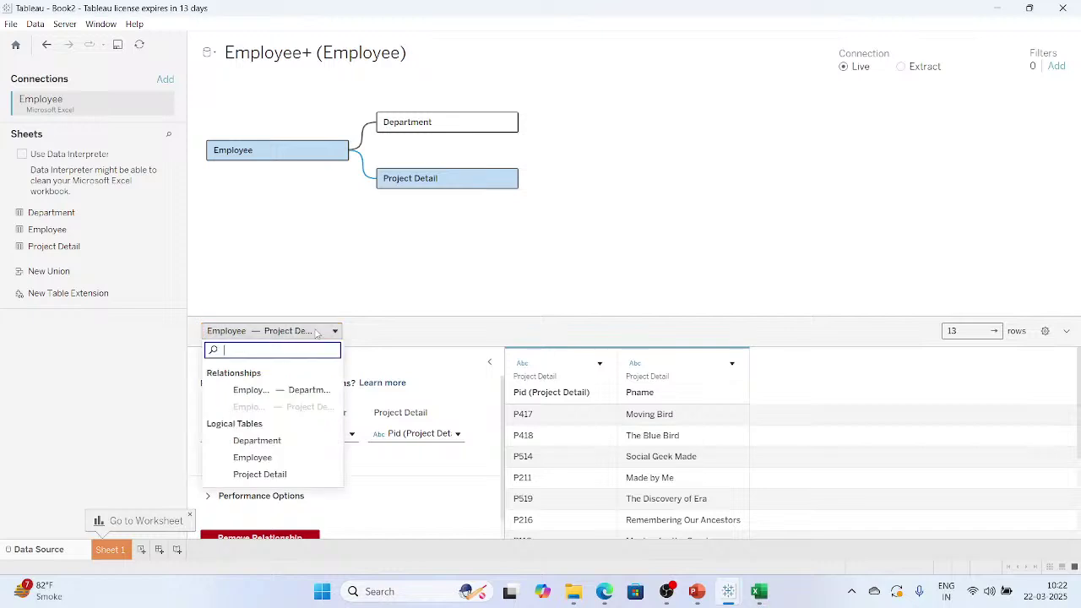
pyautogui.click(309, 391)
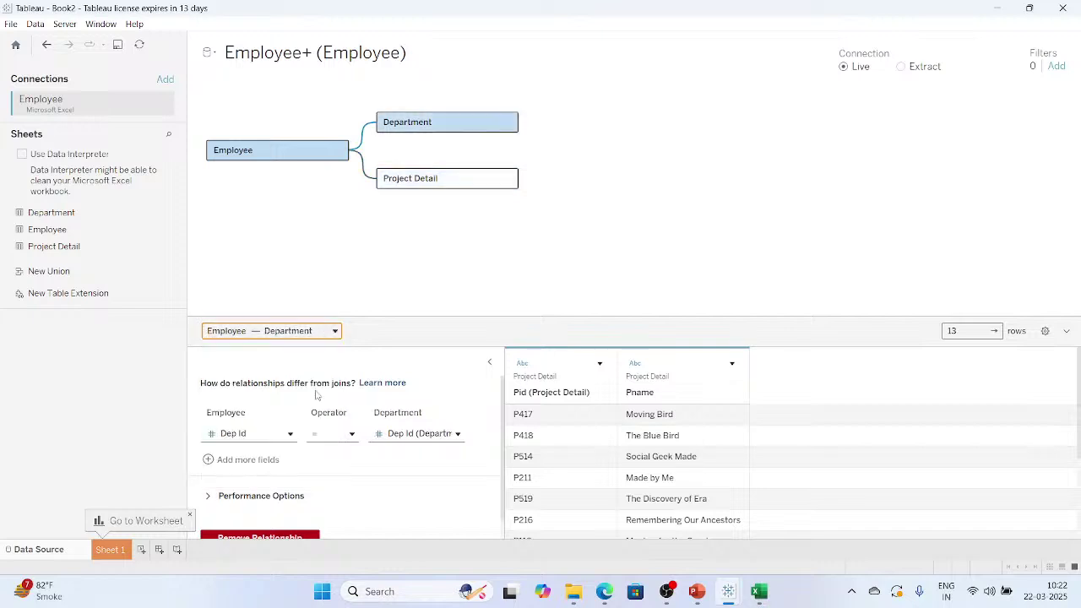
pyautogui.click(319, 331)
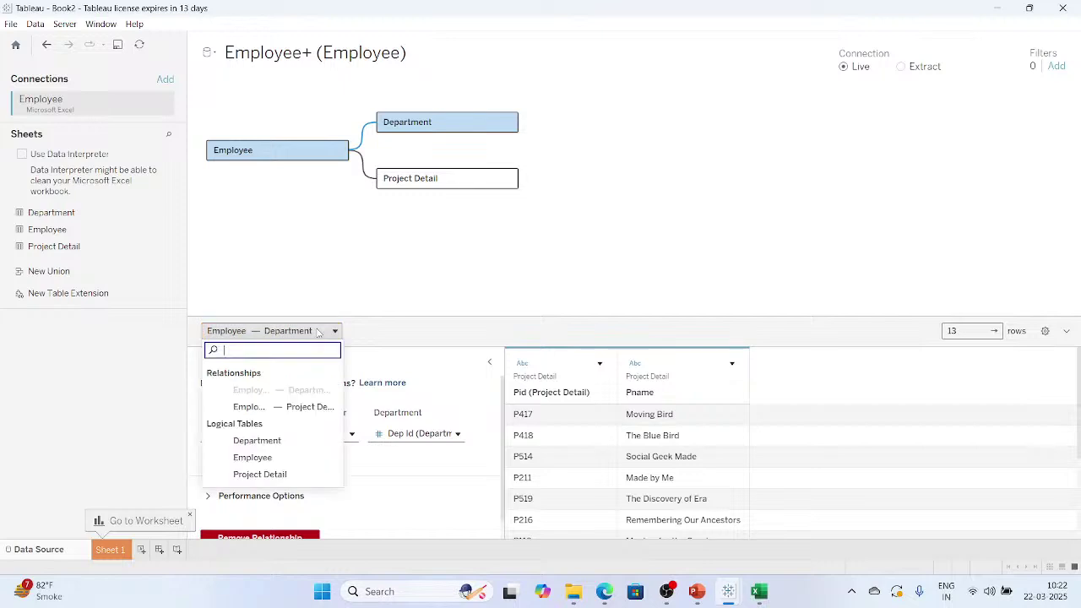
pyautogui.click(288, 457)
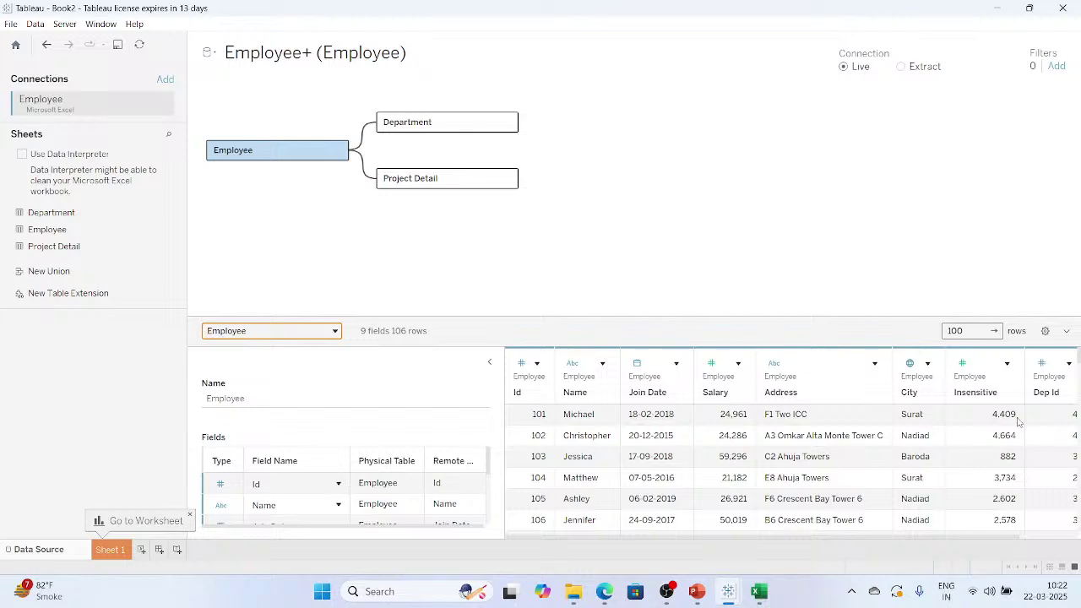
# Open the Employee logical table and join the Department sheet to it.
pyautogui.click(301, 151)
pyautogui.doubleClick(301, 150)
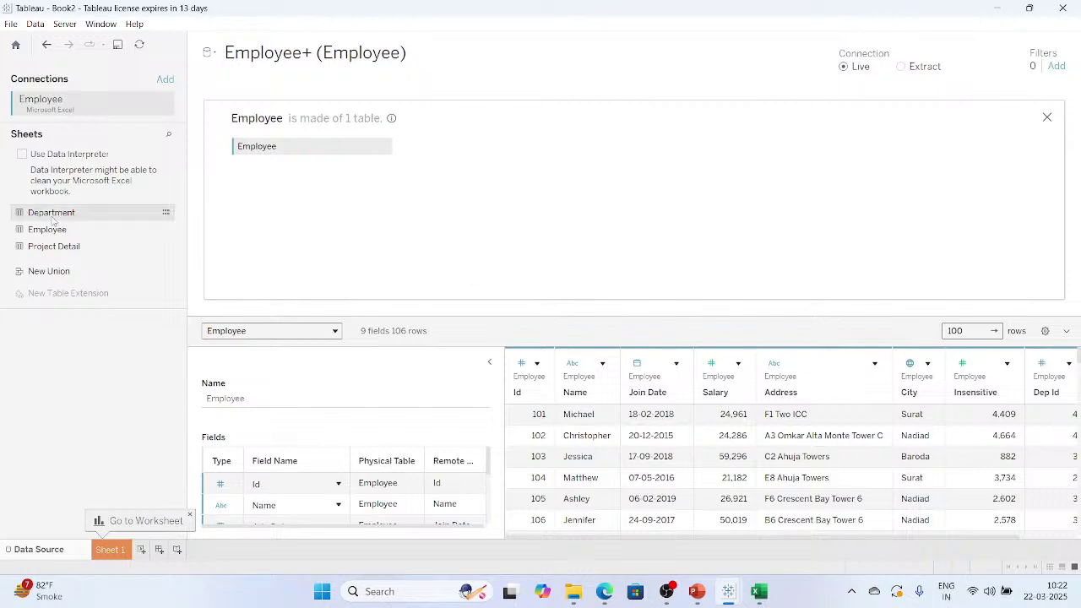
pyautogui.moveTo(52, 217); pyautogui.dragTo(460, 127)
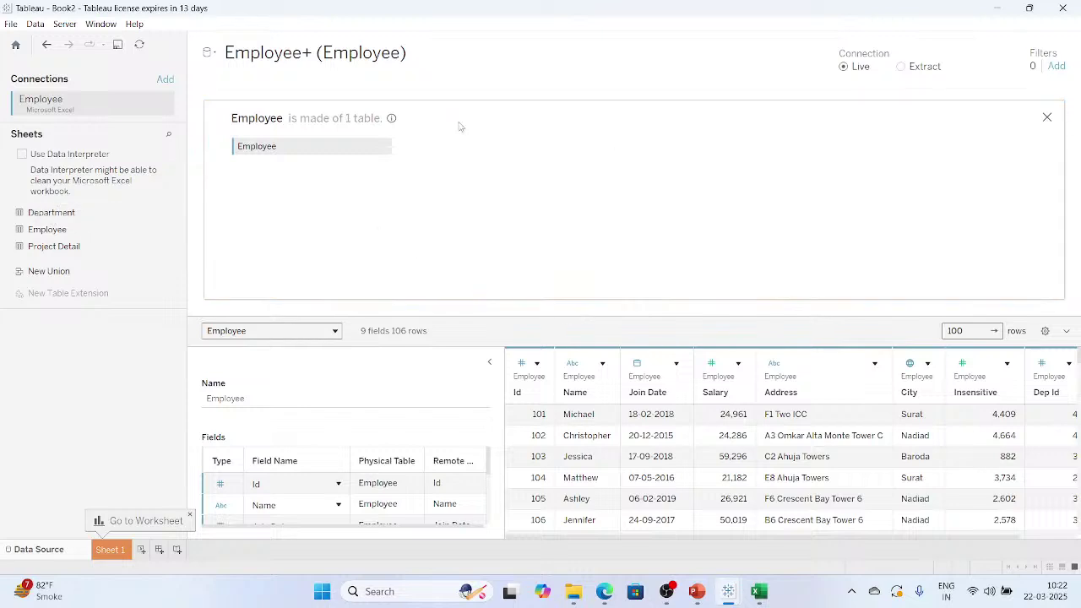
pyautogui.moveTo(95, 216); pyautogui.dragTo(430, 152)
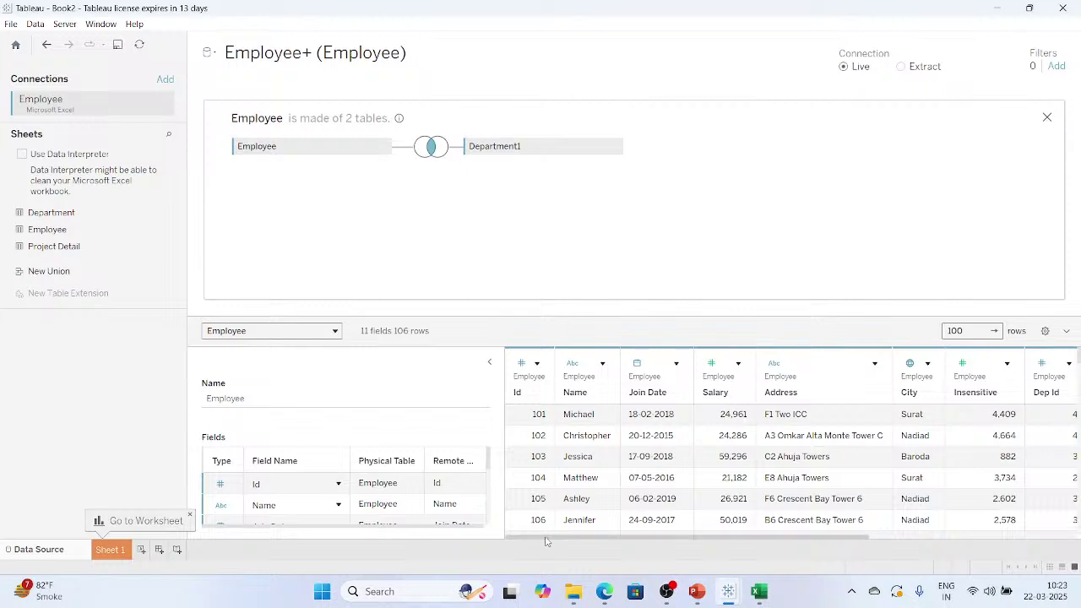
# Try the Left and Right join types between Employee and Department1, and set the join to Full Outer.
pyautogui.moveTo(546, 541); pyautogui.dragTo(753, 541)
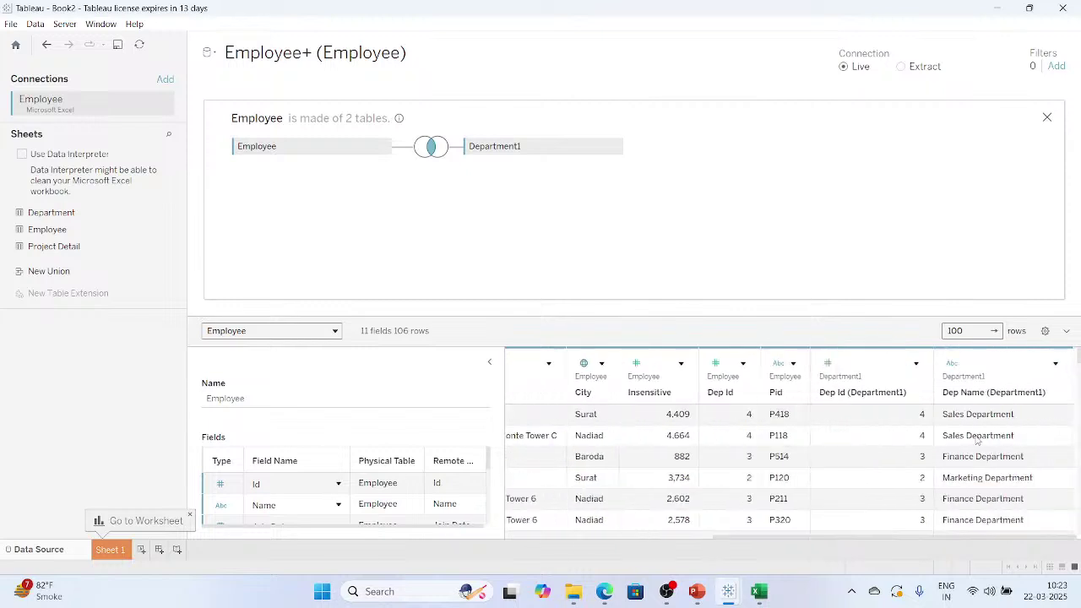
pyautogui.moveTo(1078, 355); pyautogui.dragTo(1079, 504)
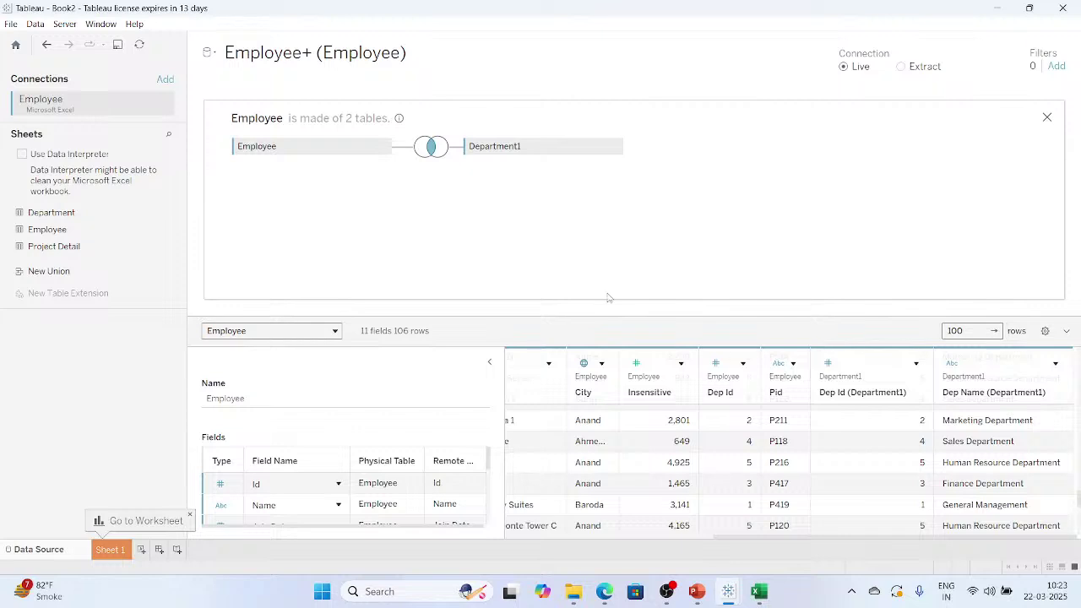
pyautogui.click(426, 148)
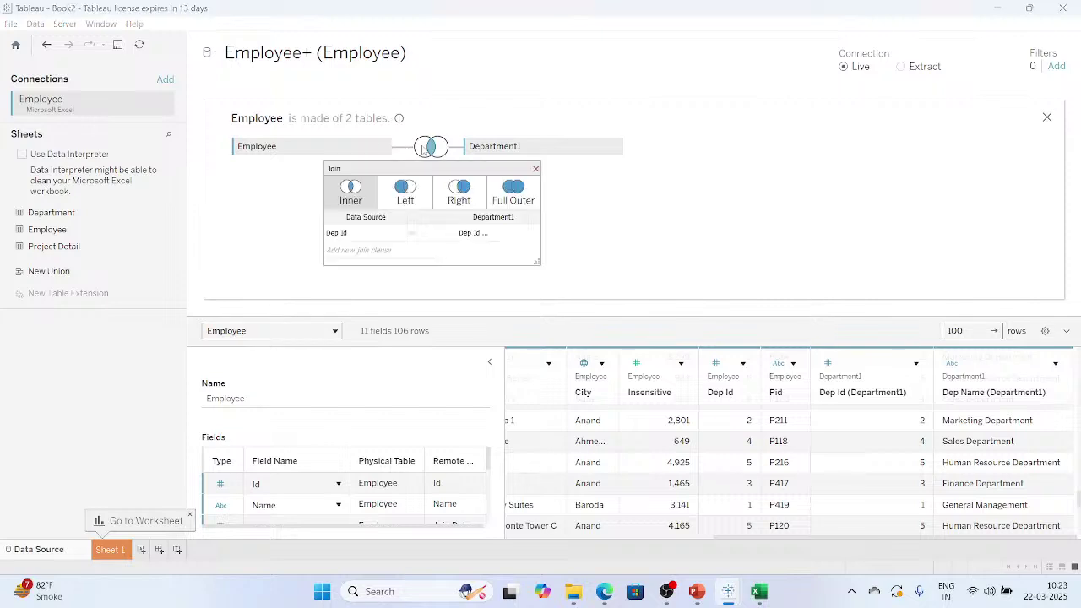
pyautogui.click(404, 207)
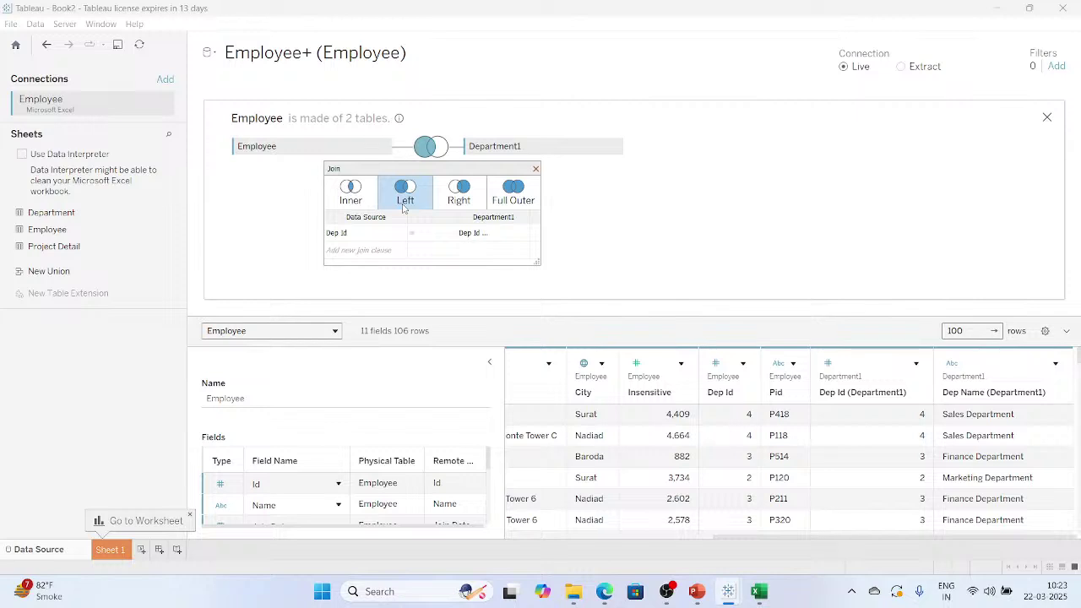
pyautogui.click(475, 193)
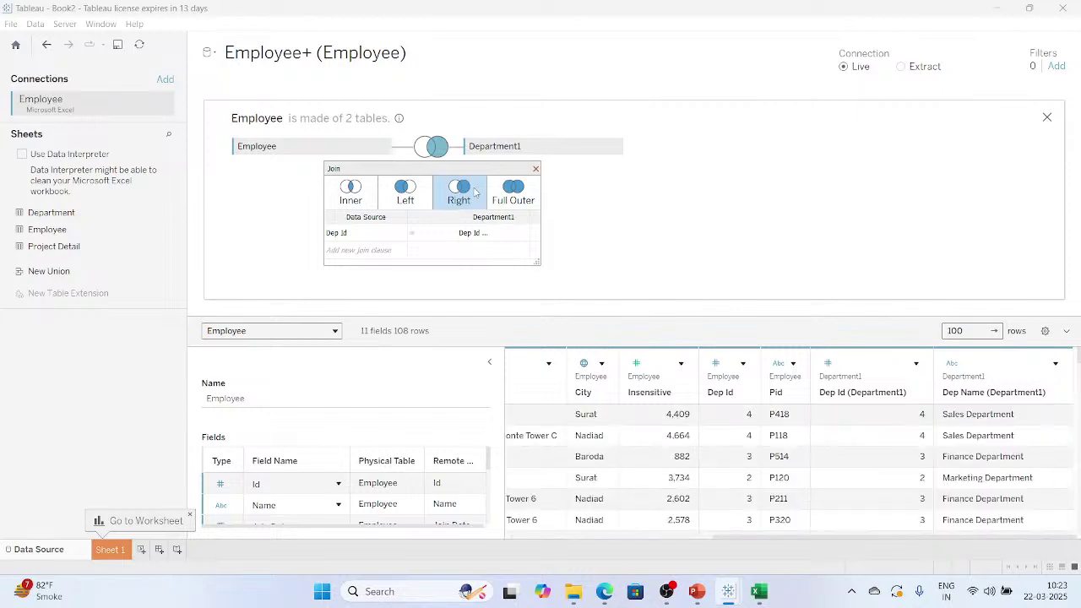
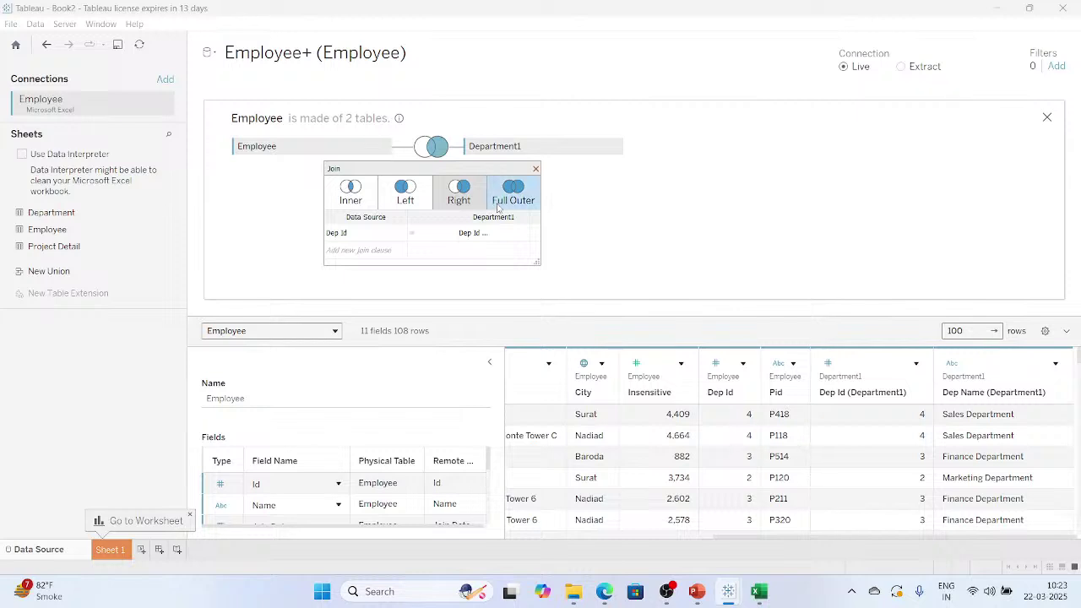
pyautogui.click(498, 207)
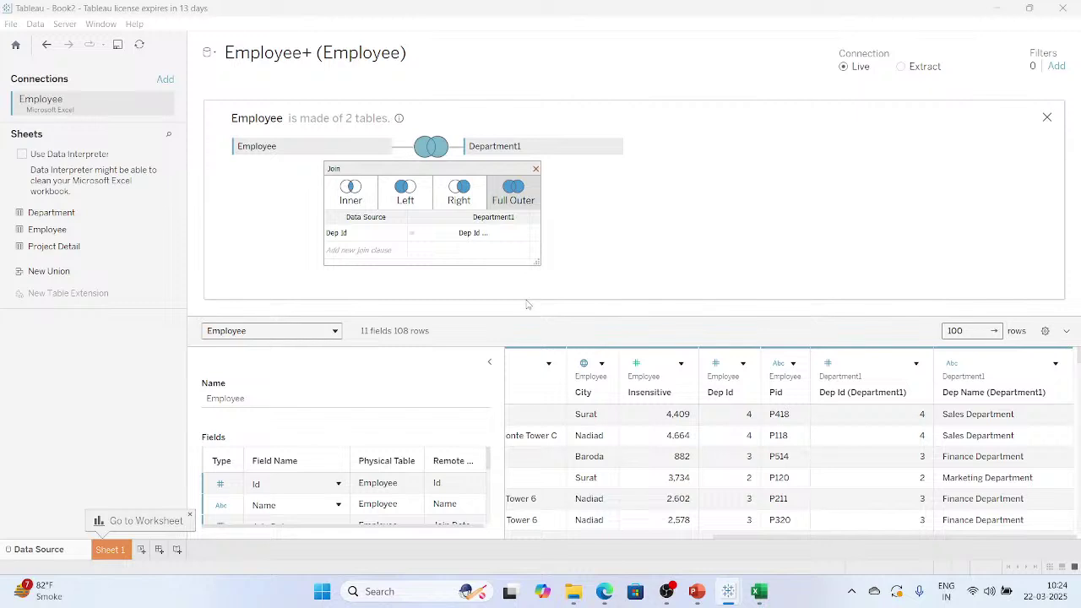
pyautogui.click(535, 170)
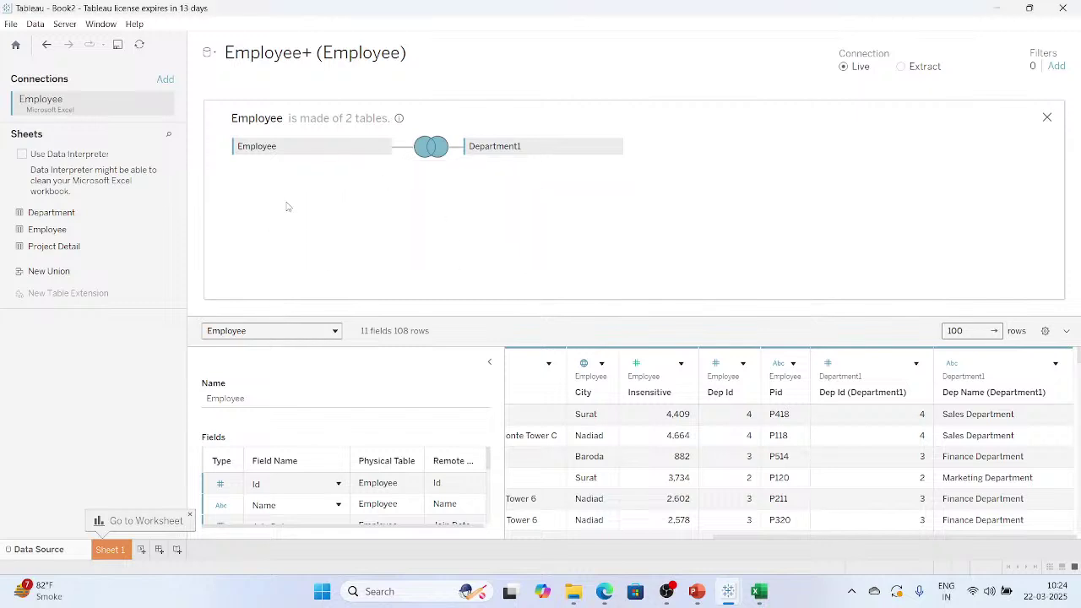
pyautogui.moveTo(399, 119)
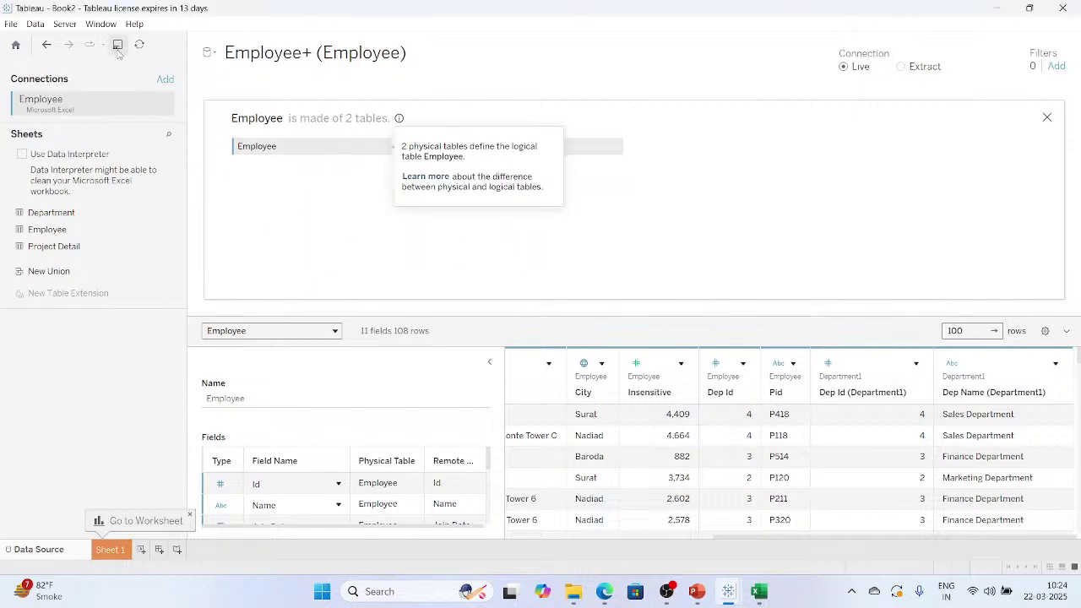
pyautogui.click(11, 24)
pyautogui.press('Escape')
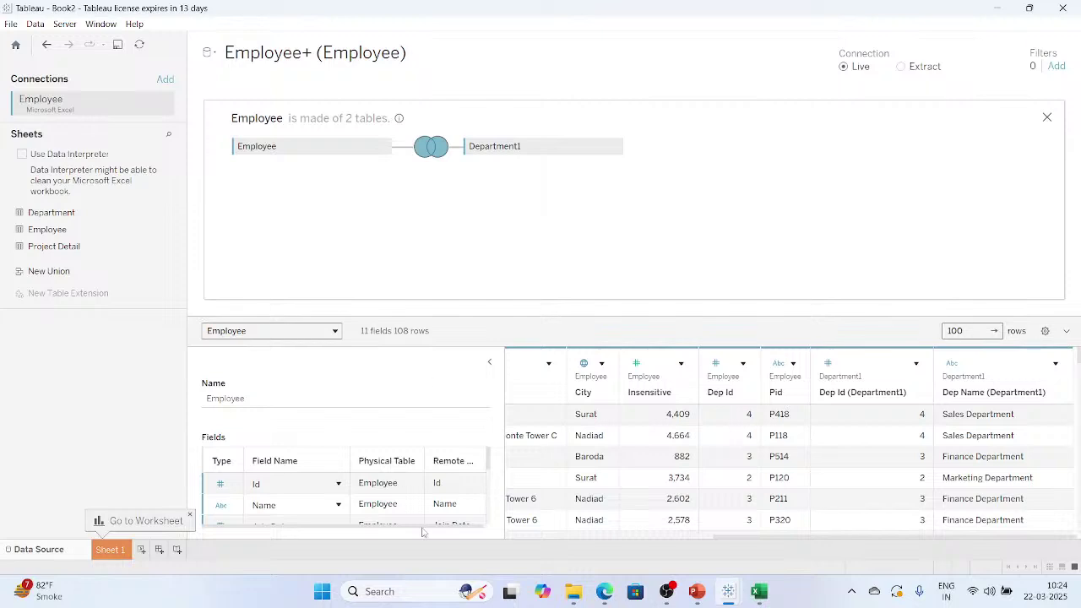
# Switch to the Tableau window showing the trial notice, continue the trial, and maximize the new empty workbook.
pyautogui.moveTo(728, 598)
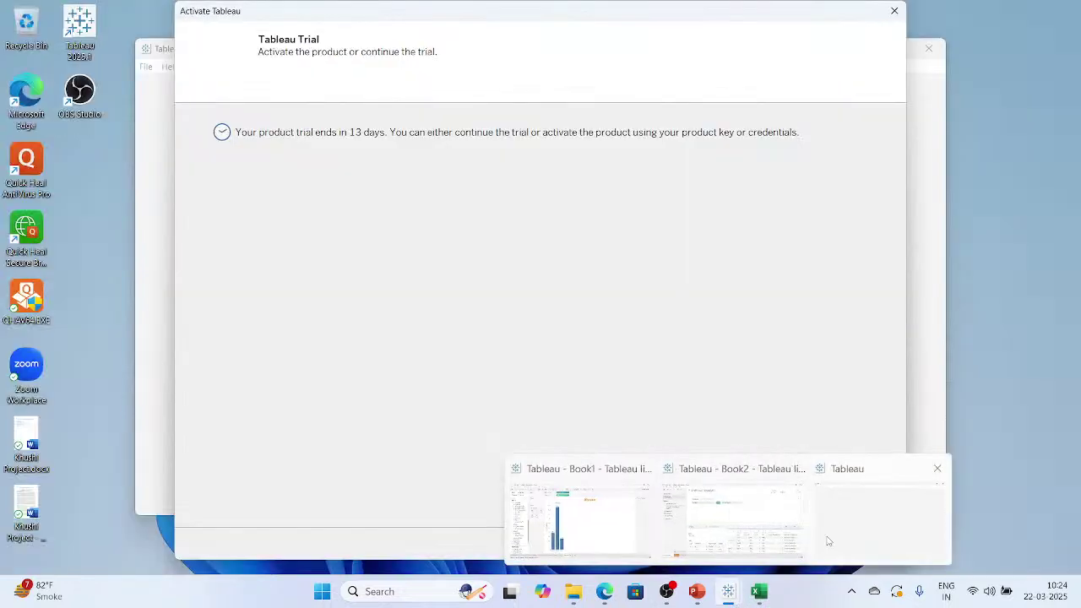
pyautogui.click(839, 526)
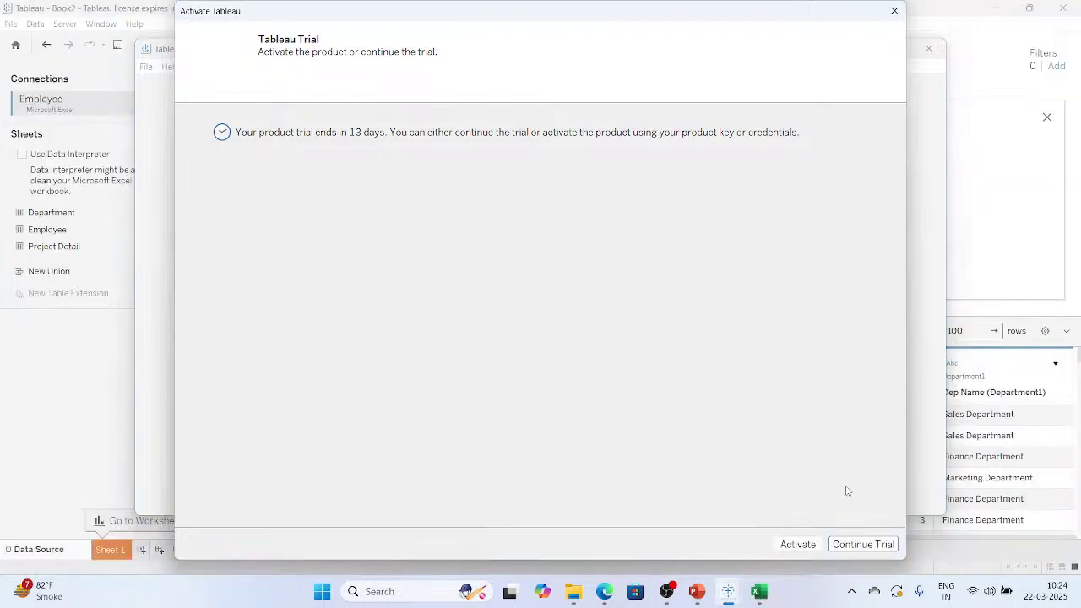
pyautogui.click(858, 544)
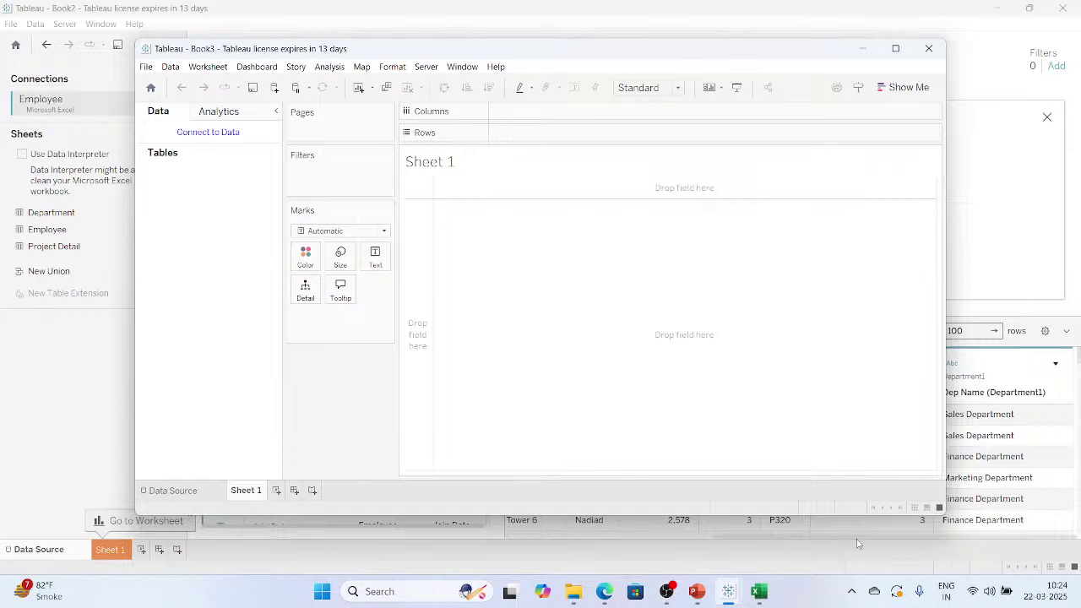
pyautogui.click(896, 48)
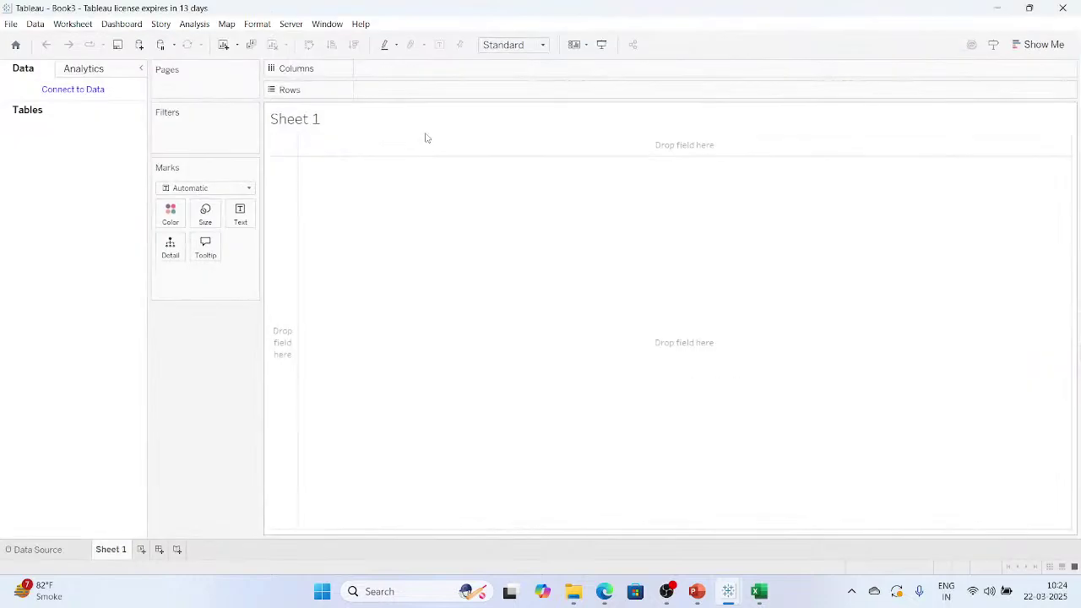
# Connect the new workbook to the Microsoft Excel file 8_biopics_films.xlsx in the Downloads folder.
pyautogui.click(68, 93)
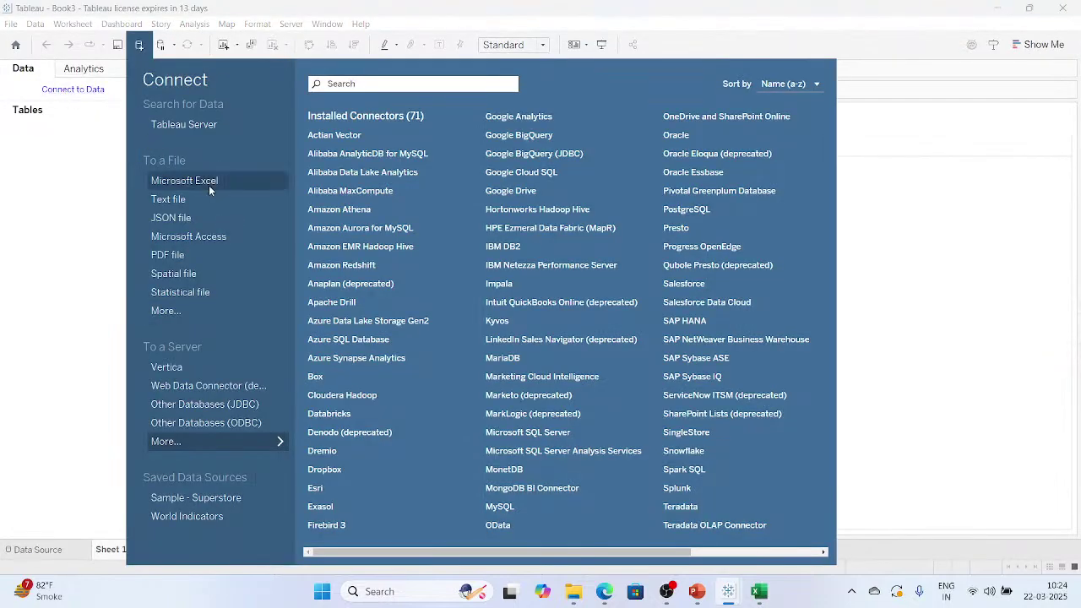
pyautogui.click(210, 187)
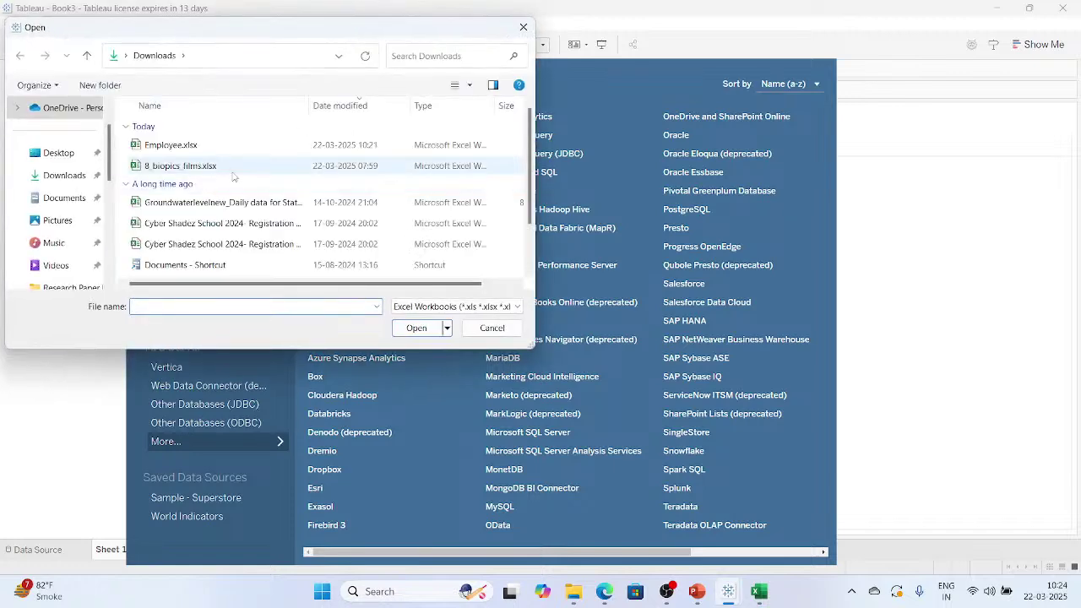
pyautogui.doubleClick(218, 166)
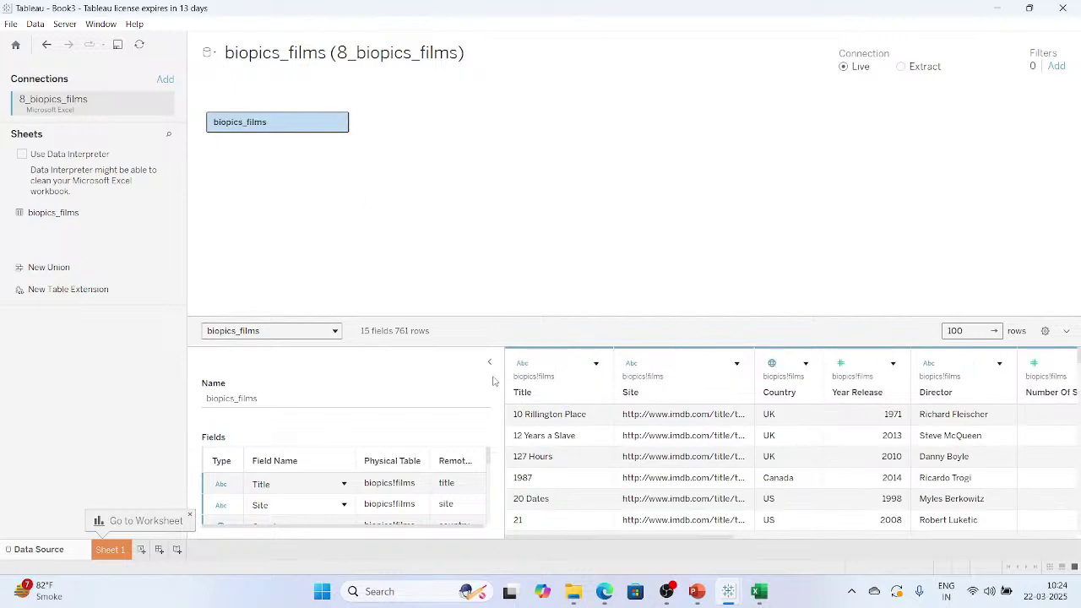
# Collapse the table details of biopics_films and enlarge the data grid over most of the canvas area.
pyautogui.moveTo(504, 380); pyautogui.dragTo(304, 369)
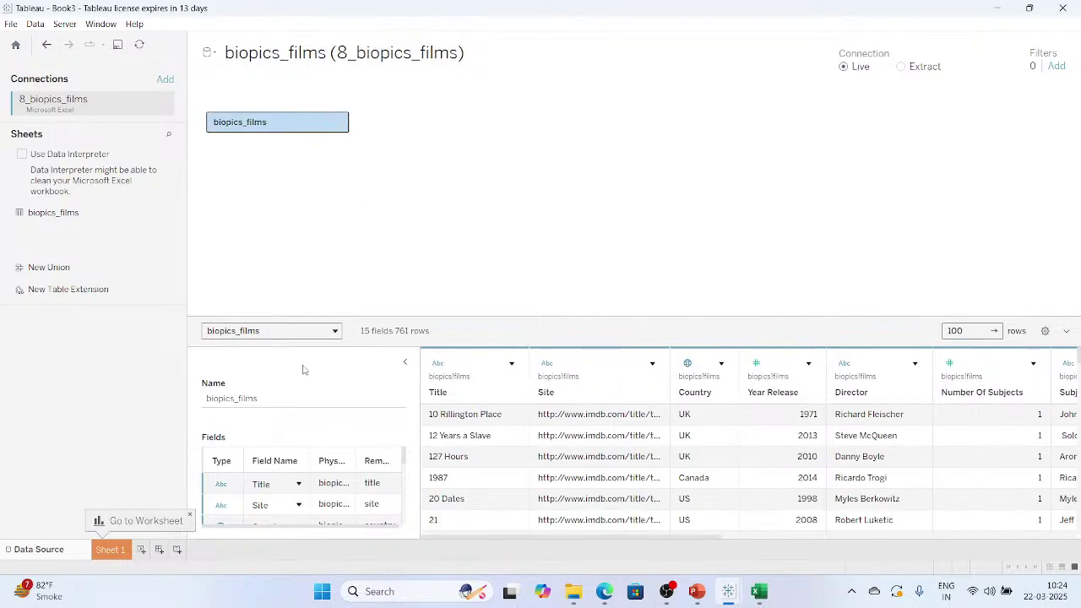
pyautogui.click(404, 362)
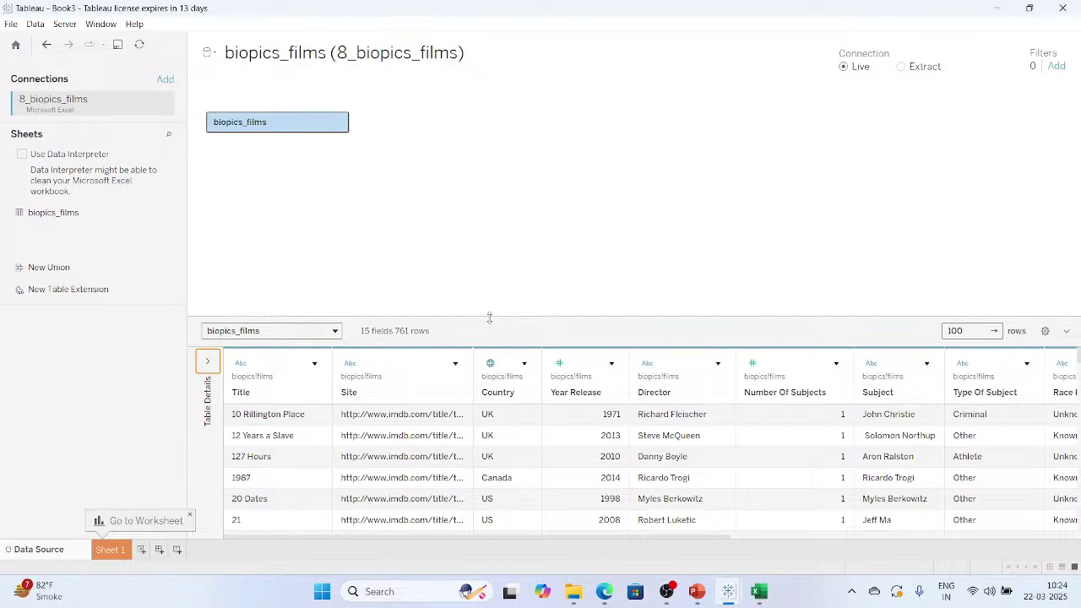
pyautogui.moveTo(489, 317); pyautogui.dragTo(525, 108)
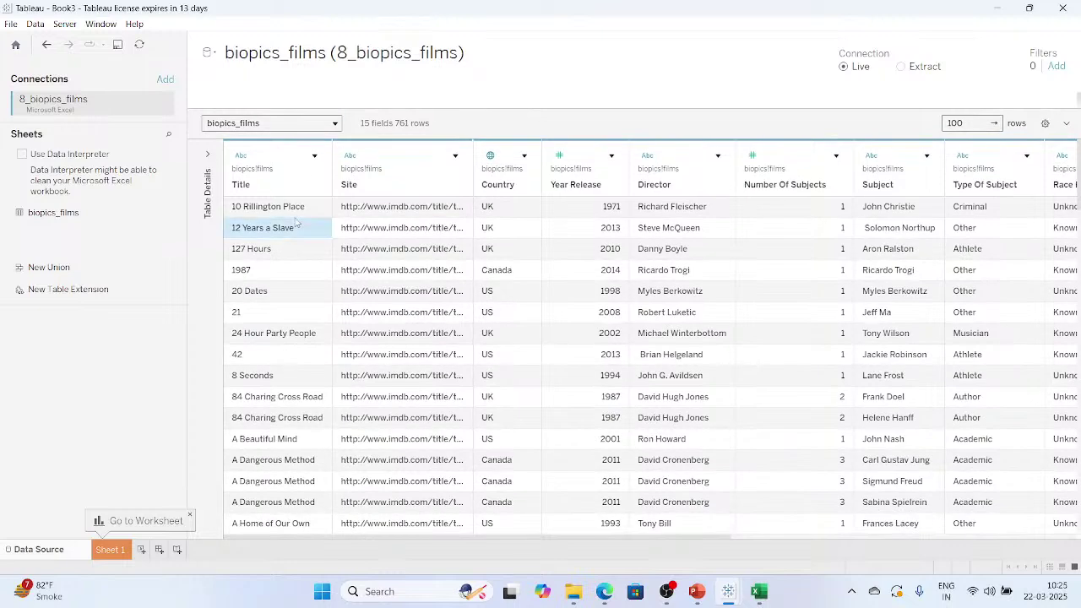
# Split the Title field automatically and bring the resulting split columns into view.
pyautogui.click(314, 156)
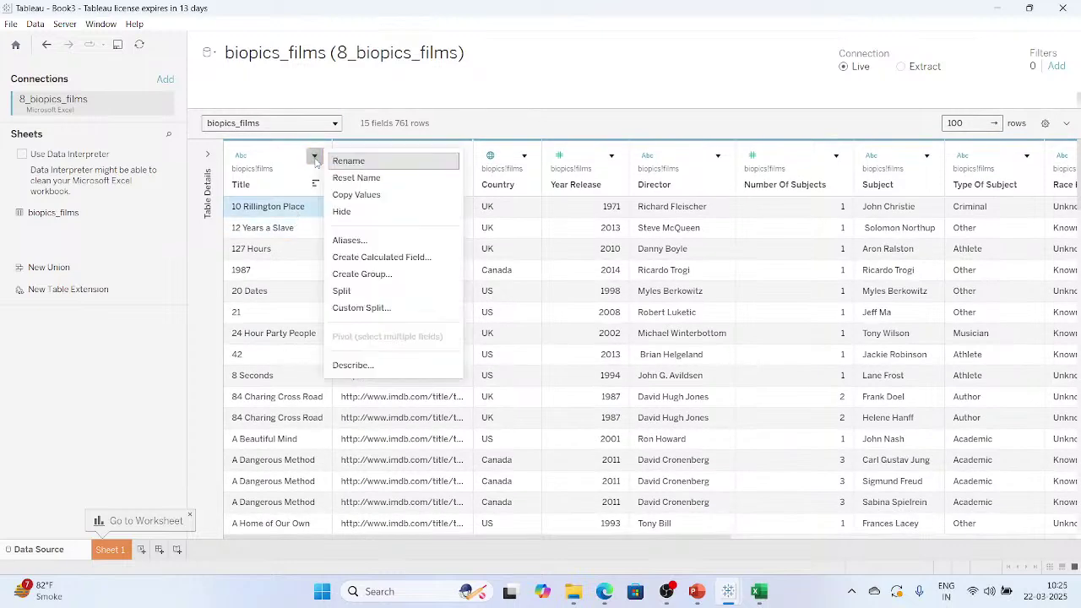
pyautogui.click(406, 292)
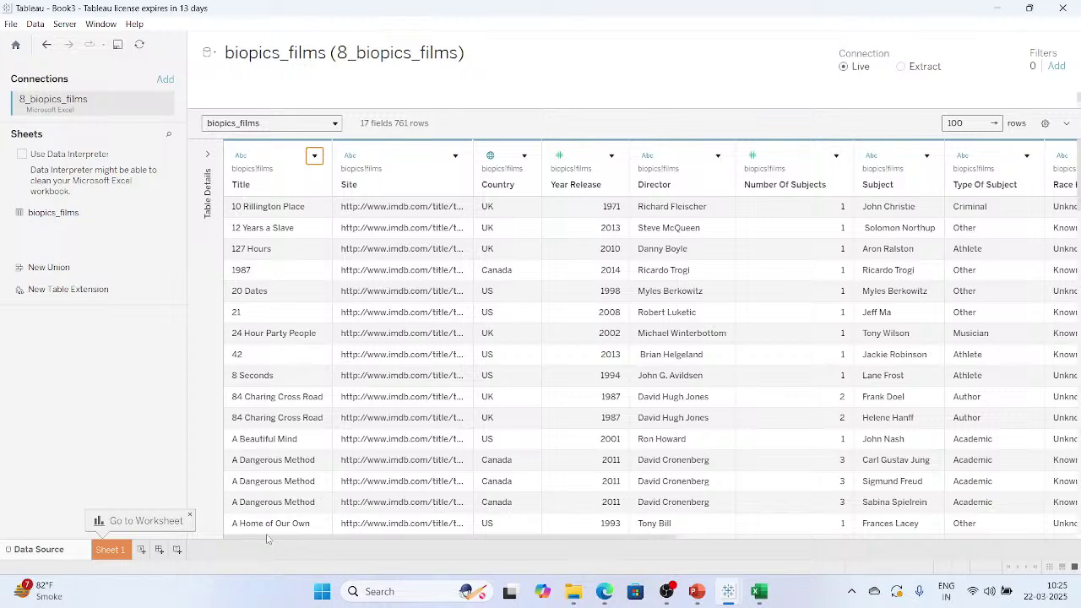
pyautogui.moveTo(267, 539); pyautogui.dragTo(666, 539)
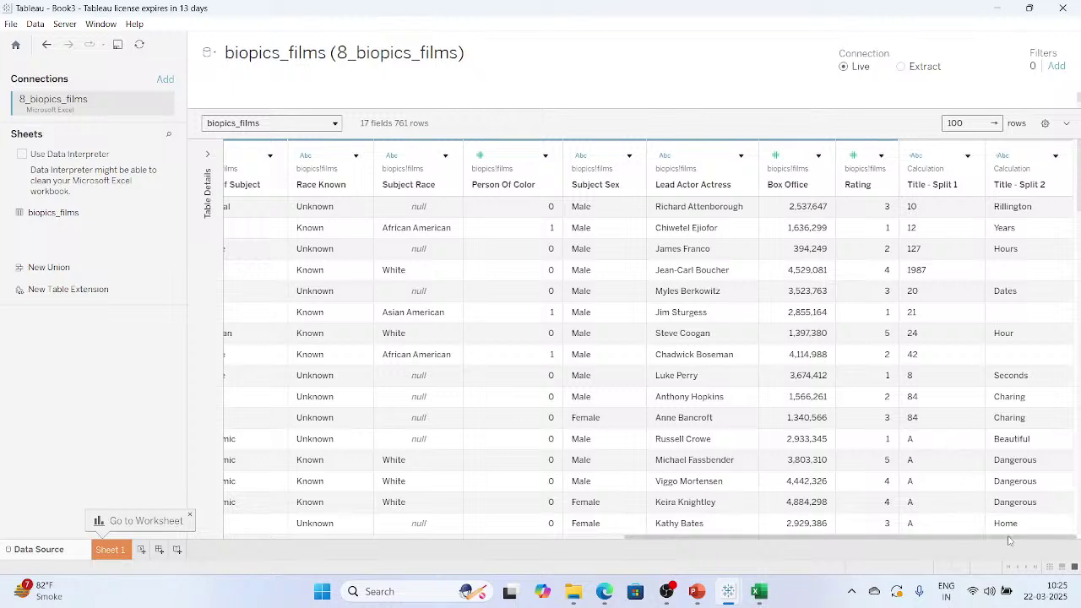
# Split the Lead Actor Actress field automatically and bring its split columns into view.
pyautogui.click(740, 156)
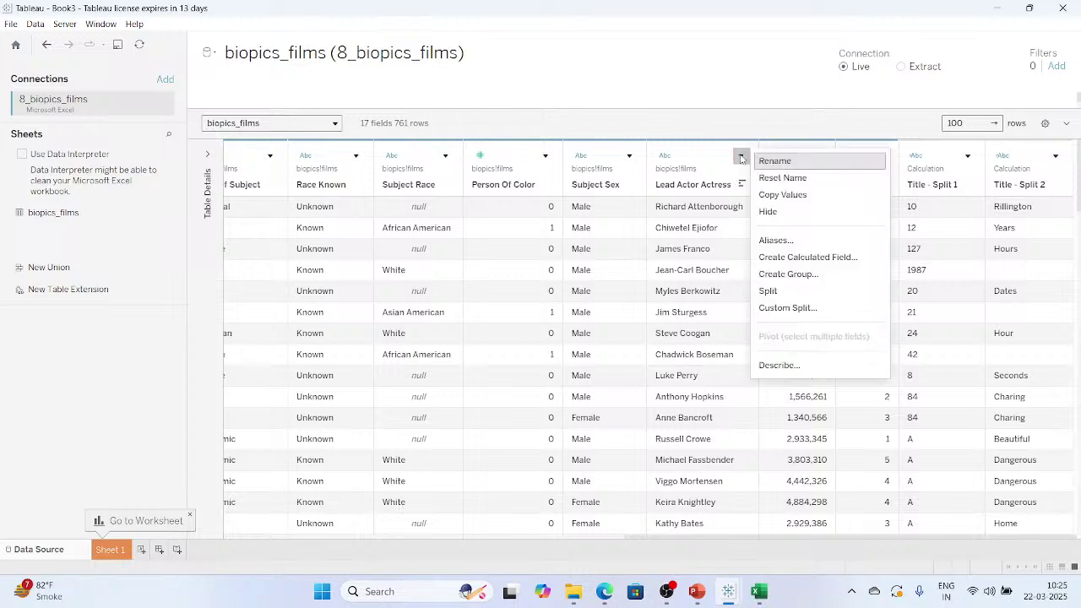
pyautogui.click(795, 289)
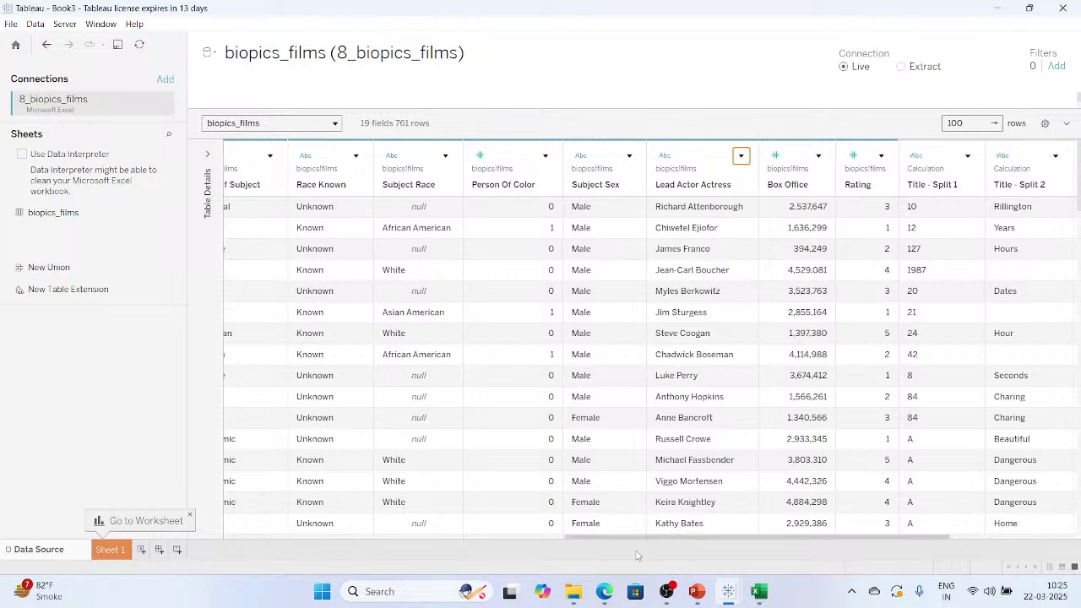
pyautogui.moveTo(648, 538); pyautogui.dragTo(775, 538)
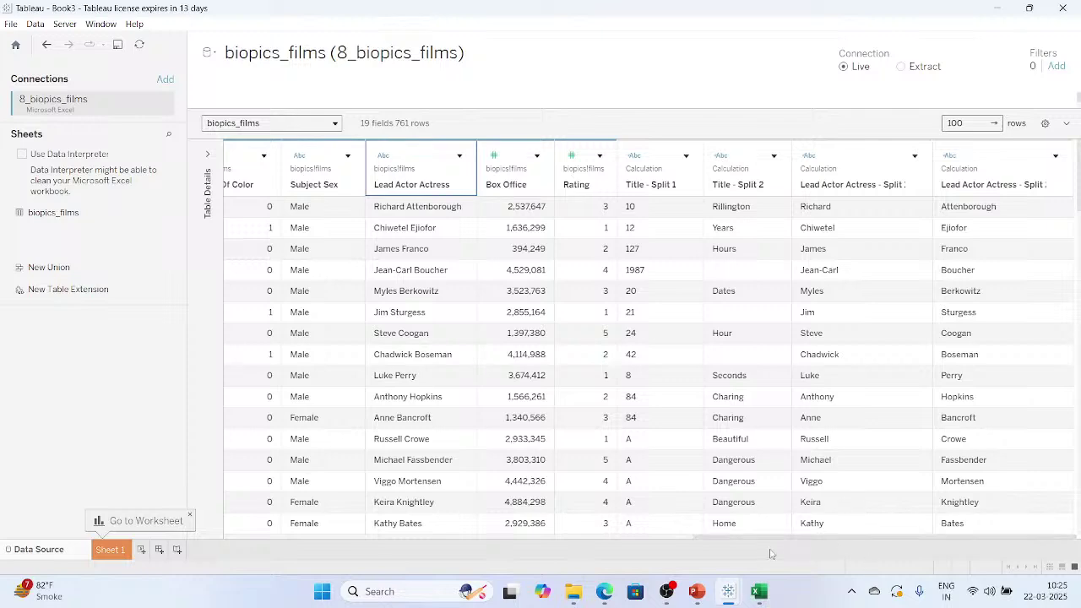
# Create a calculated field from Subject Race with the formula IF [Subject Race] = NULL THEN "UNKNOWN" END, keeping the default name.
pyautogui.moveTo(765, 541); pyautogui.dragTo(608, 541)
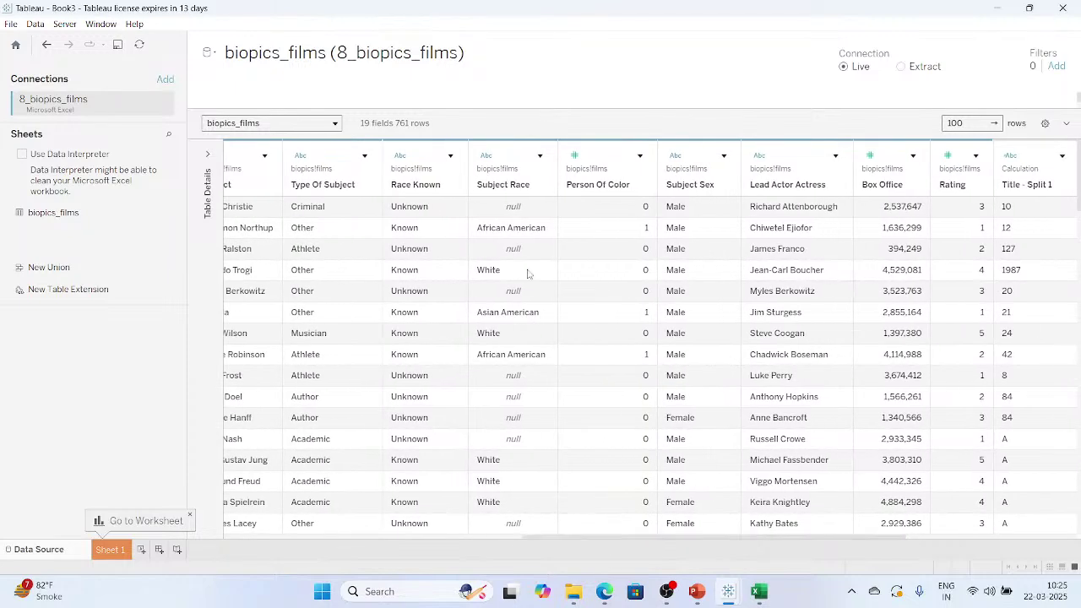
pyautogui.click(540, 156)
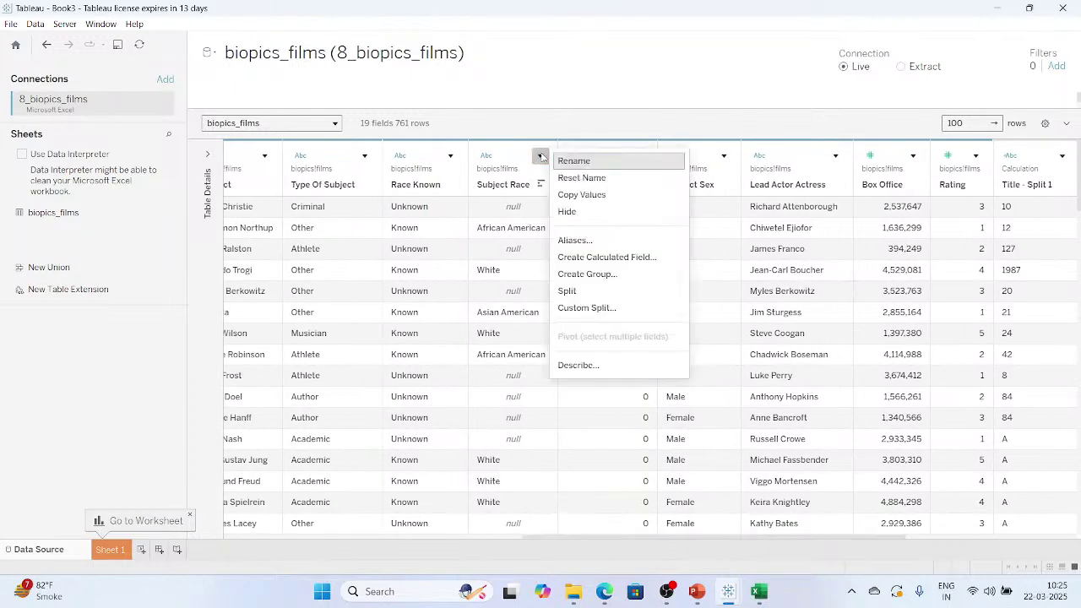
pyautogui.click(615, 256)
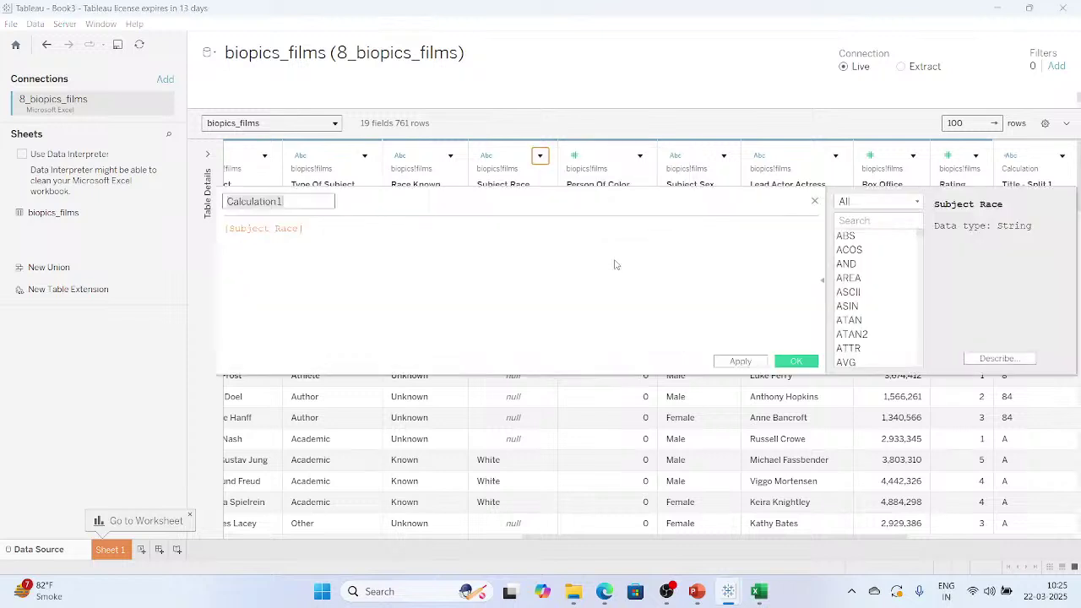
pyautogui.click(225, 230)
pyautogui.write('IF ')
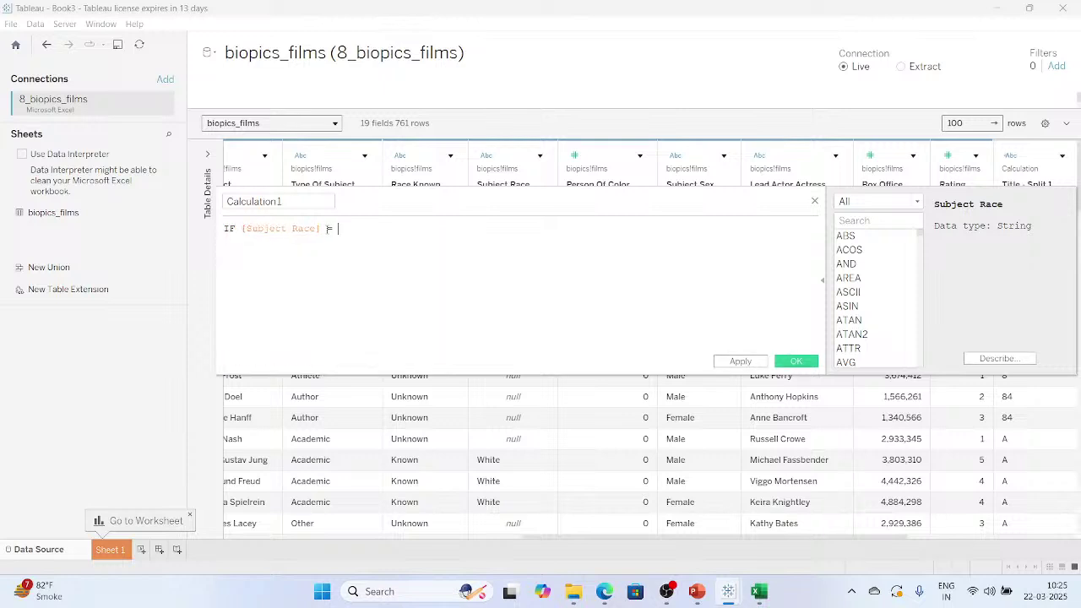
pyautogui.write(' = NULL')
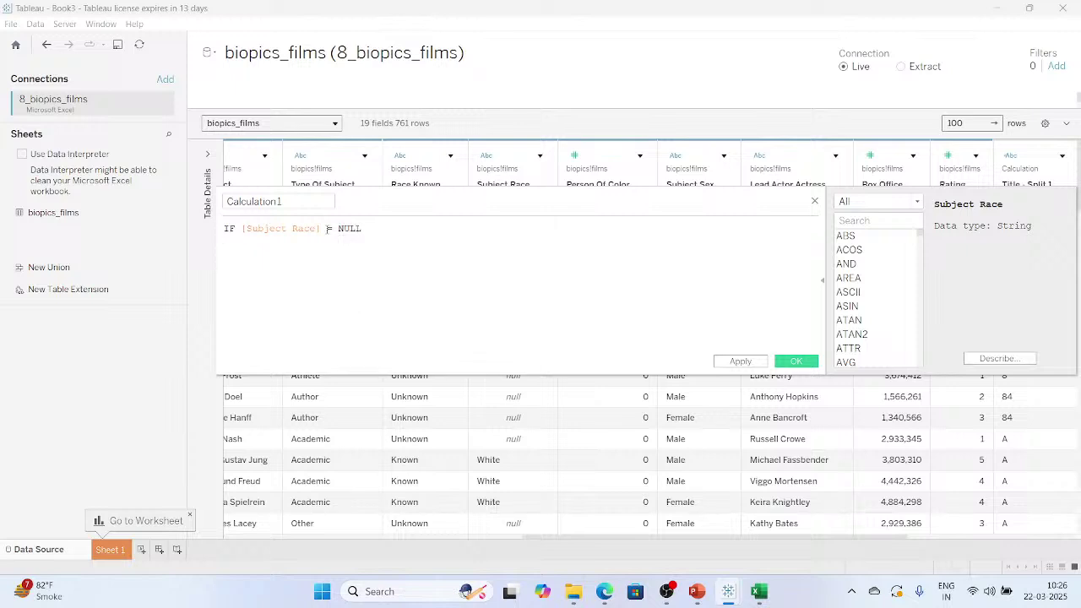
pyautogui.press('Return')
pyautogui.write('THEN')
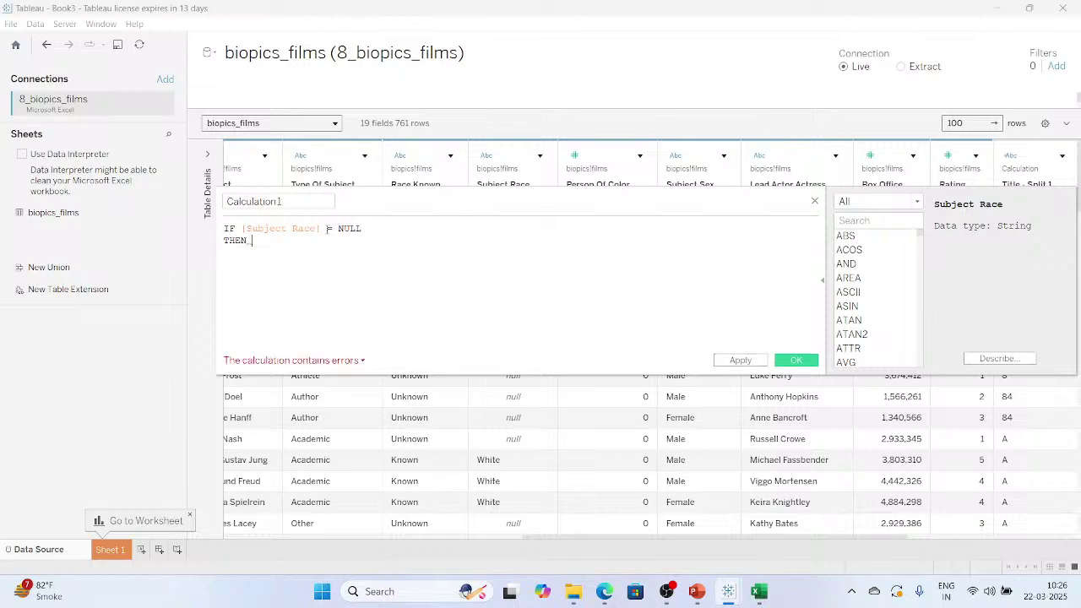
pyautogui.write(' "UNKN')
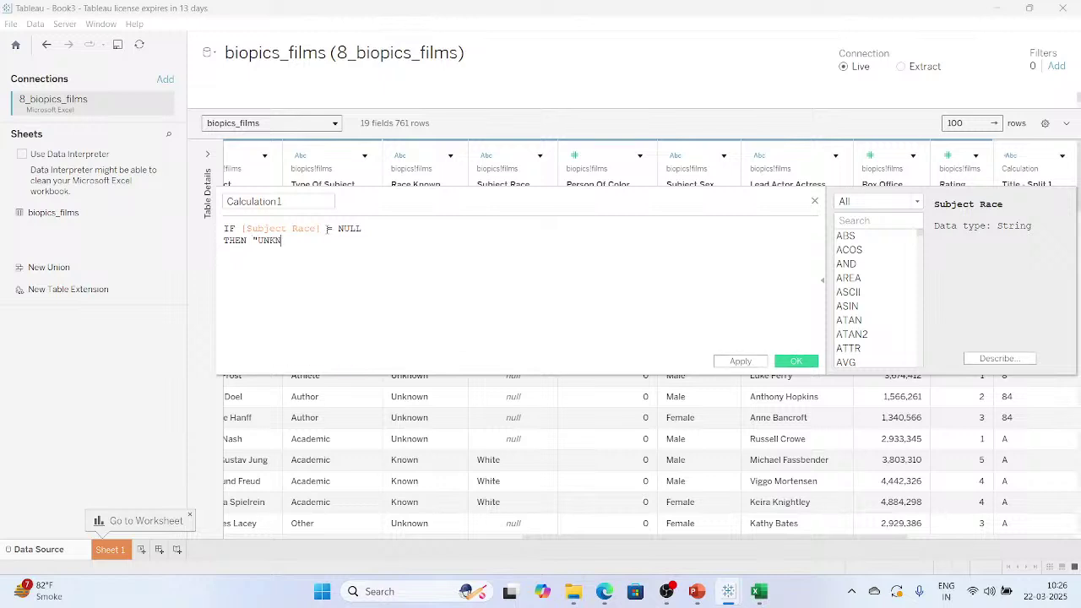
pyautogui.write('OWN')
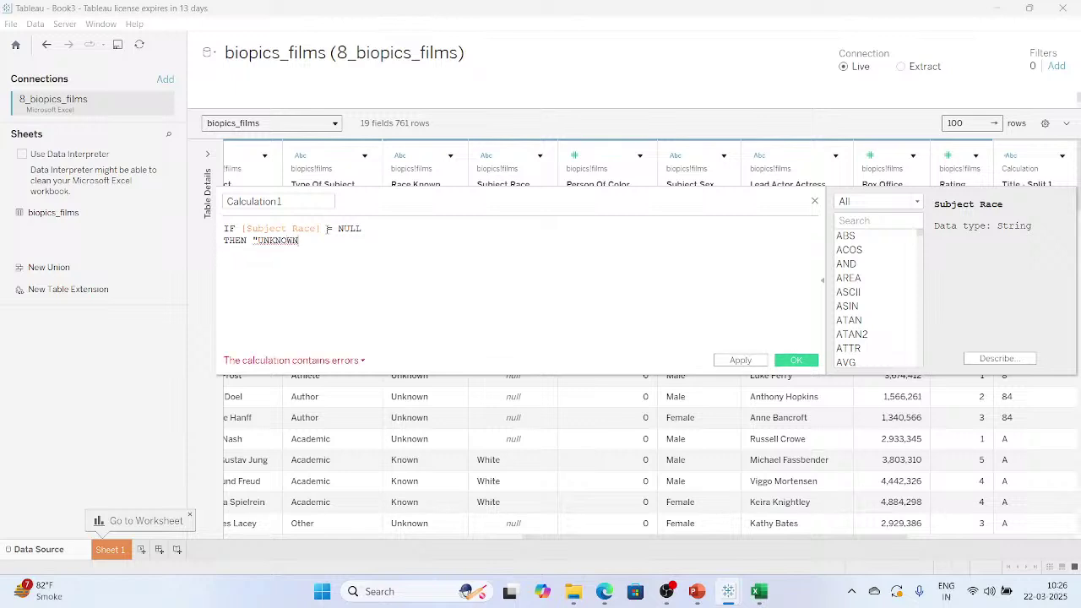
pyautogui.write('"')
pyautogui.press('Return')
pyautogui.write('END')
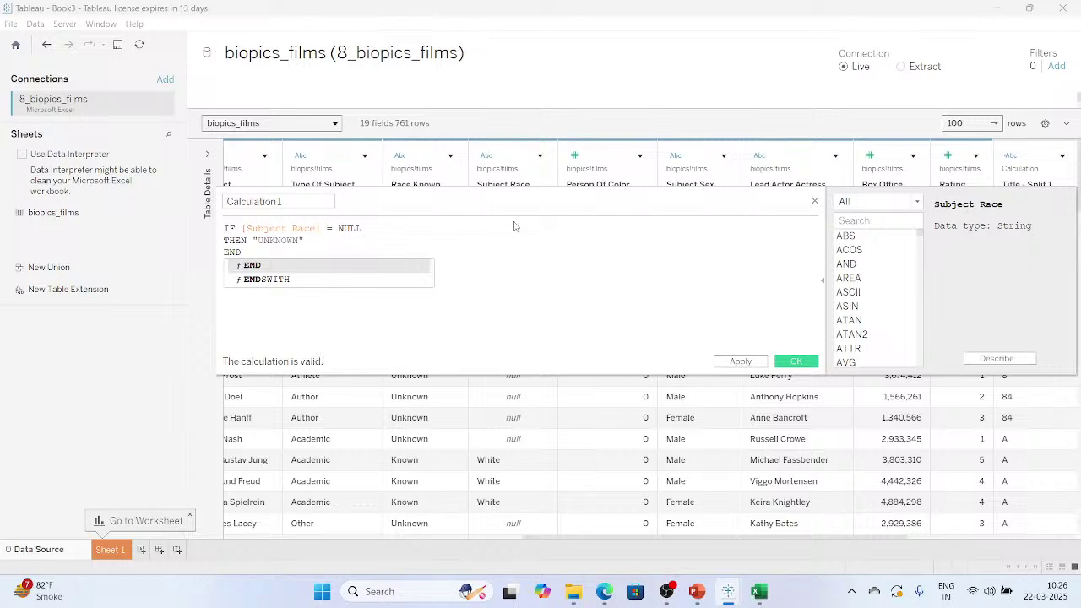
pyautogui.click(787, 365)
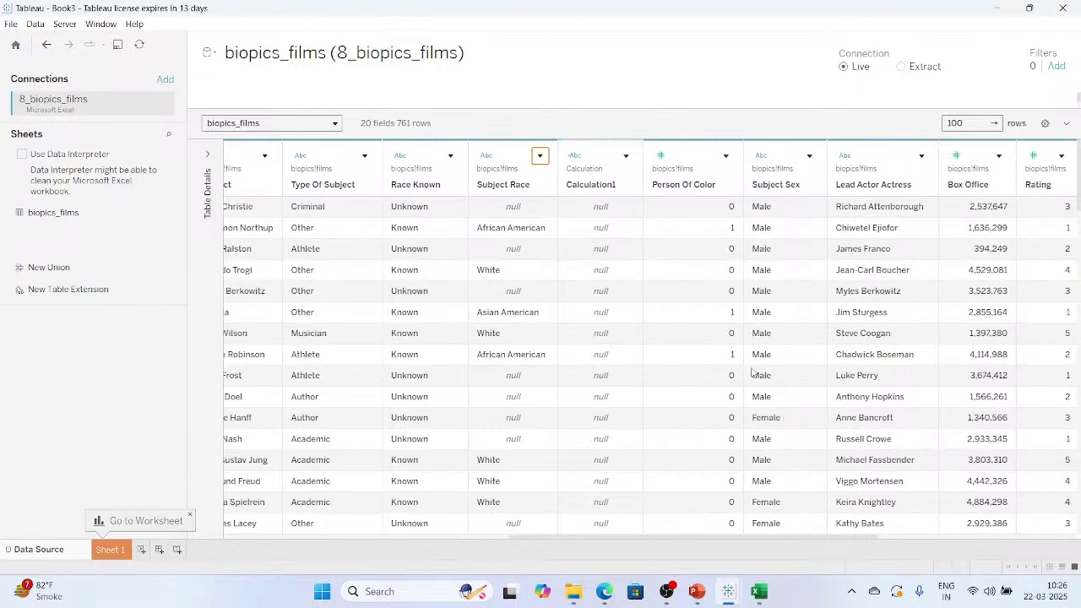
pyautogui.click(604, 316)
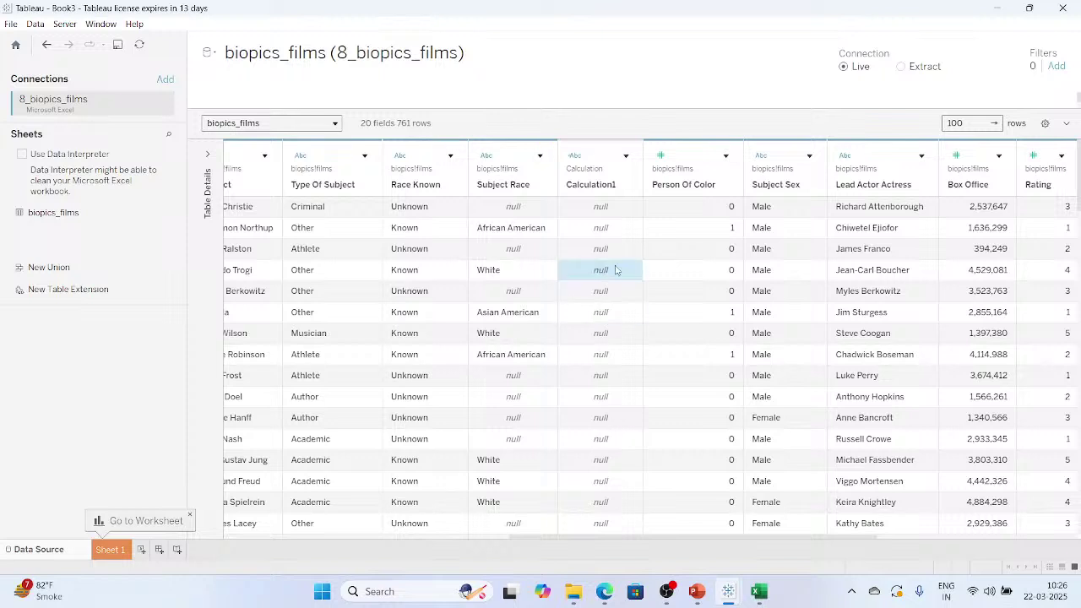
pyautogui.click(541, 157)
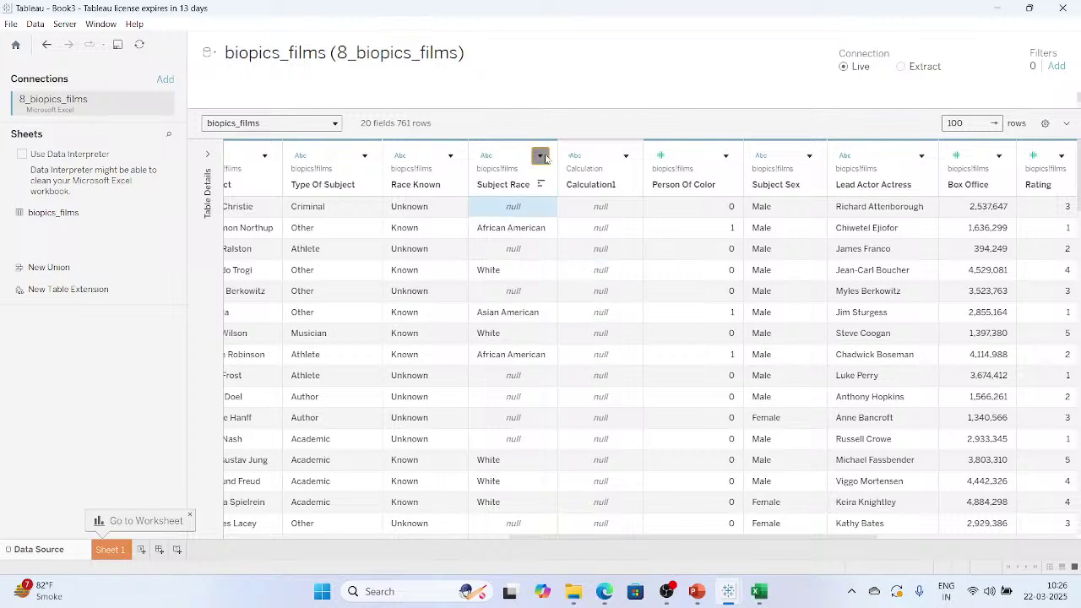
pyautogui.click(392, 222)
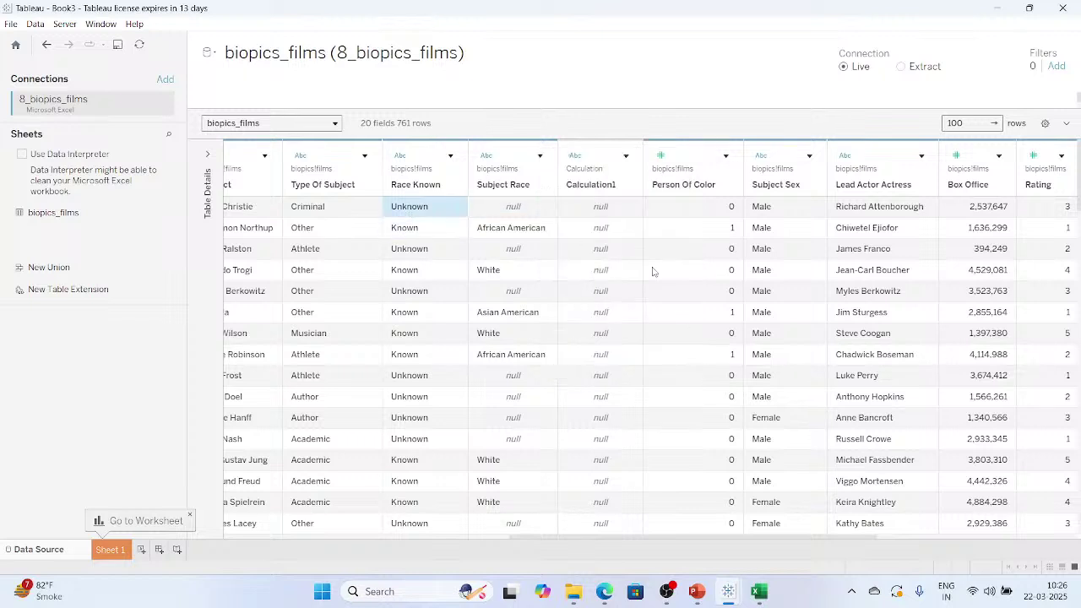
# Create a calculated field based on the Calculation1 column, keeping its default name and the plain [Calculation1] formula.
pyautogui.click(609, 170)
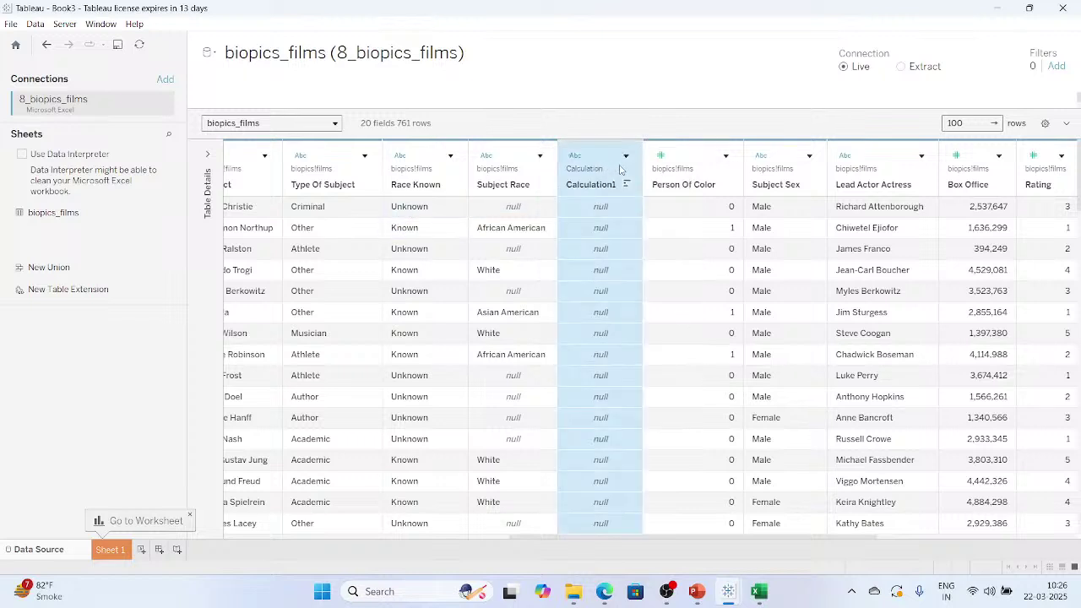
pyautogui.click(626, 156)
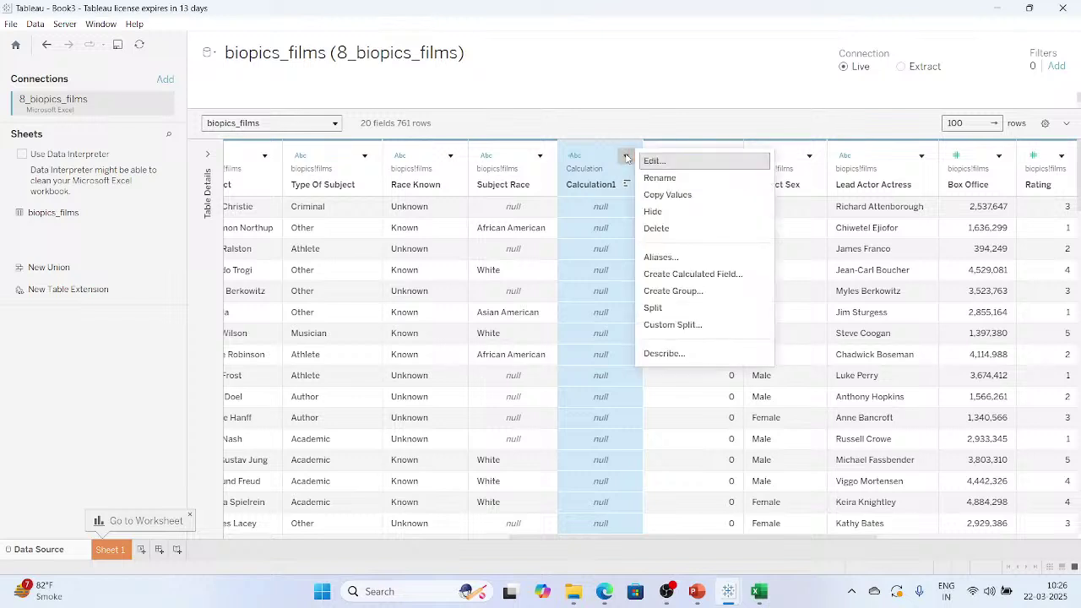
pyautogui.click(674, 275)
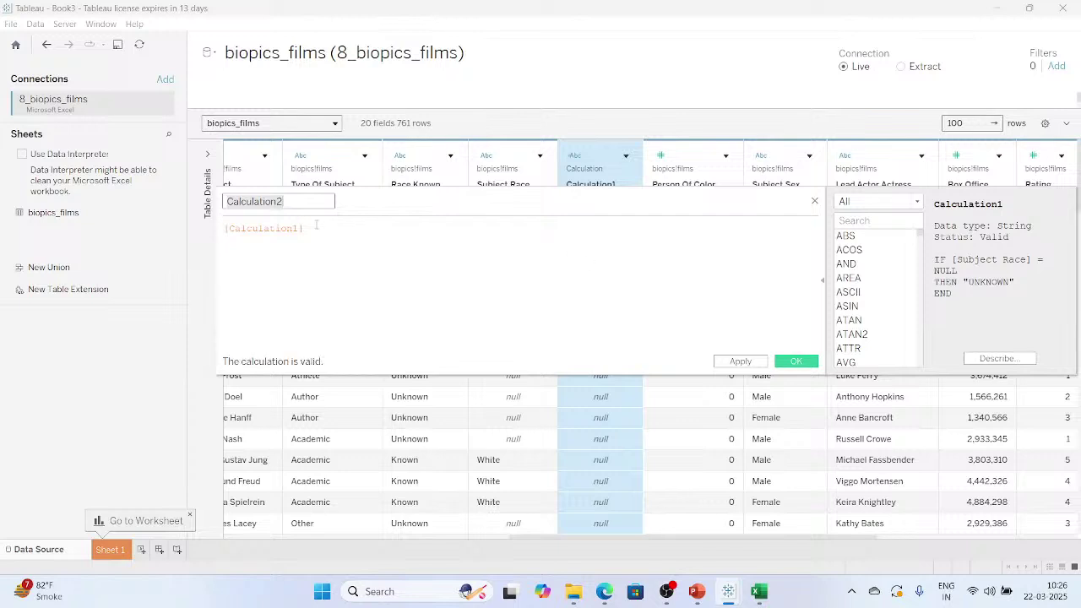
pyautogui.click(794, 361)
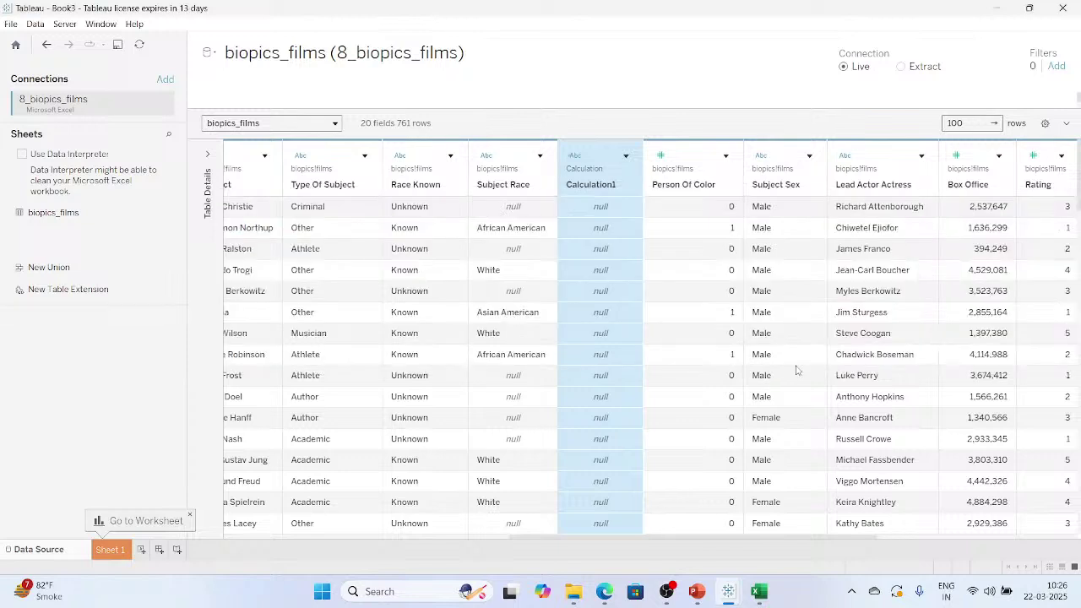
# Edit the Calculation1 formula so its THEN clause reads [Subject Race] = "UNKNOWN", and save it.
pyautogui.click(626, 155)
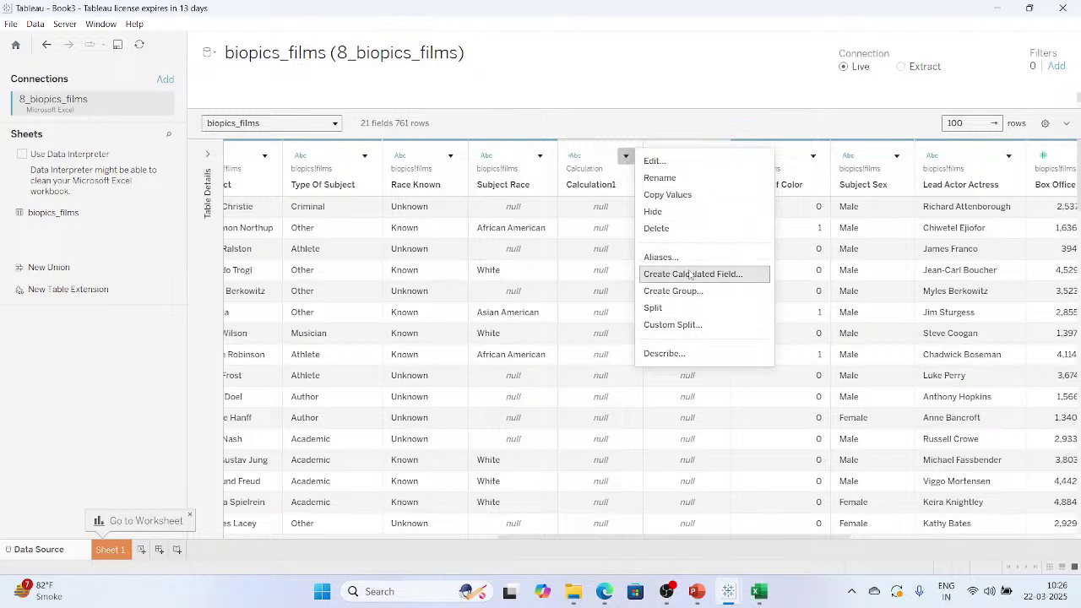
pyautogui.click(667, 161)
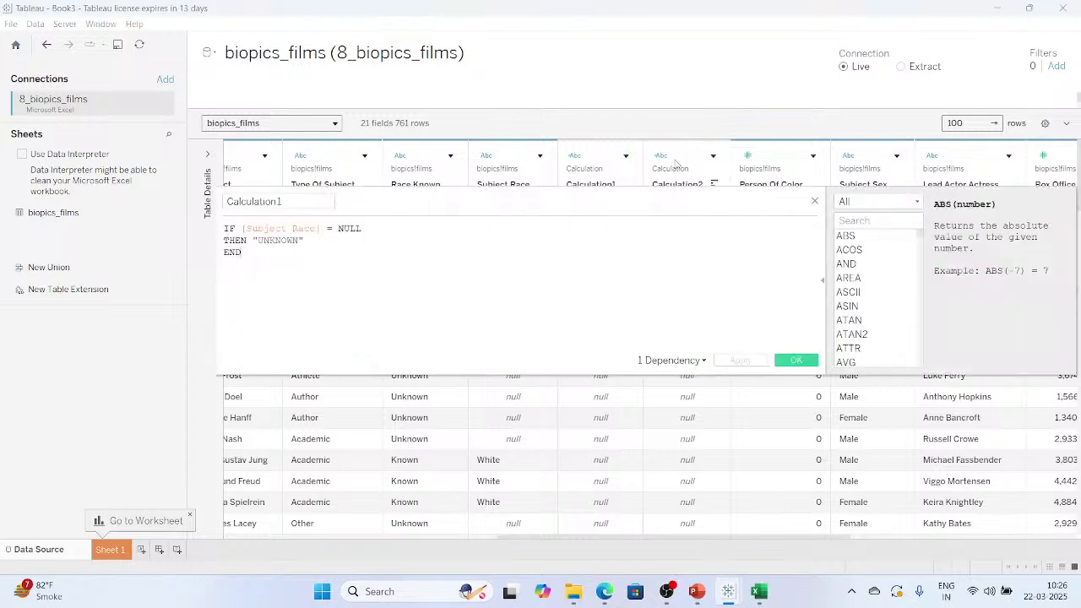
pyautogui.doubleClick(349, 229)
pyautogui.doubleClick(286, 241)
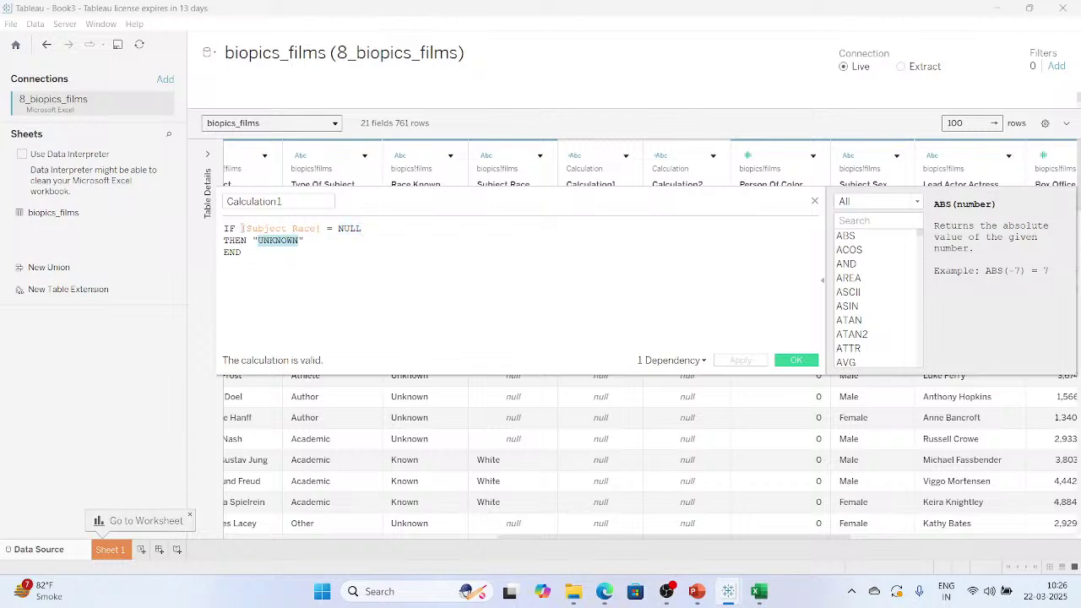
pyautogui.moveTo(240, 228); pyautogui.dragTo(321, 230)
pyautogui.hotkey('ctrl', 'c')
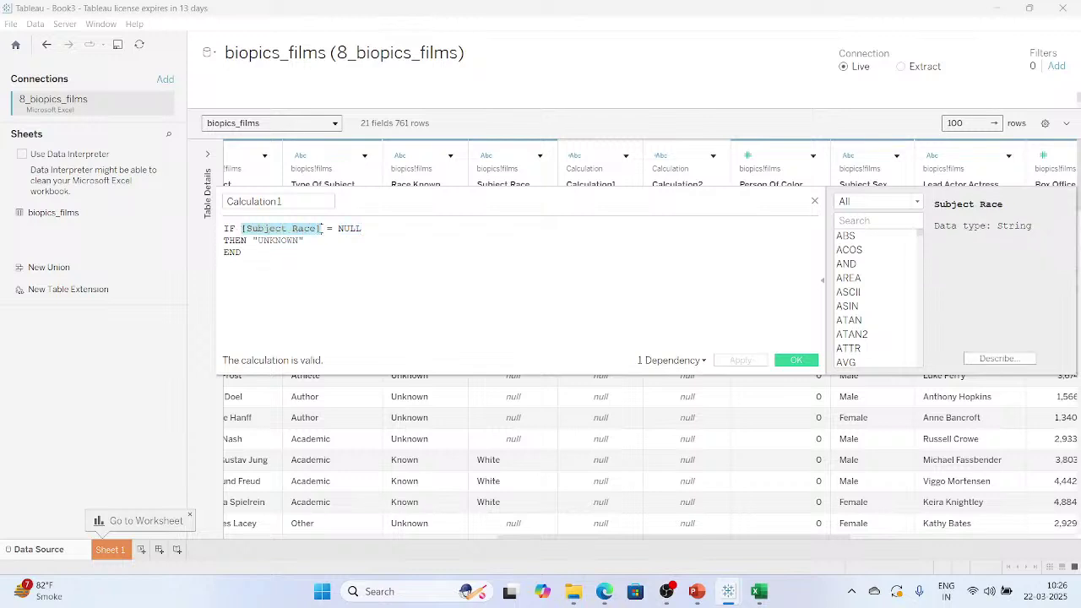
pyautogui.click(249, 241)
pyautogui.hotkey('ctrl', 'v')
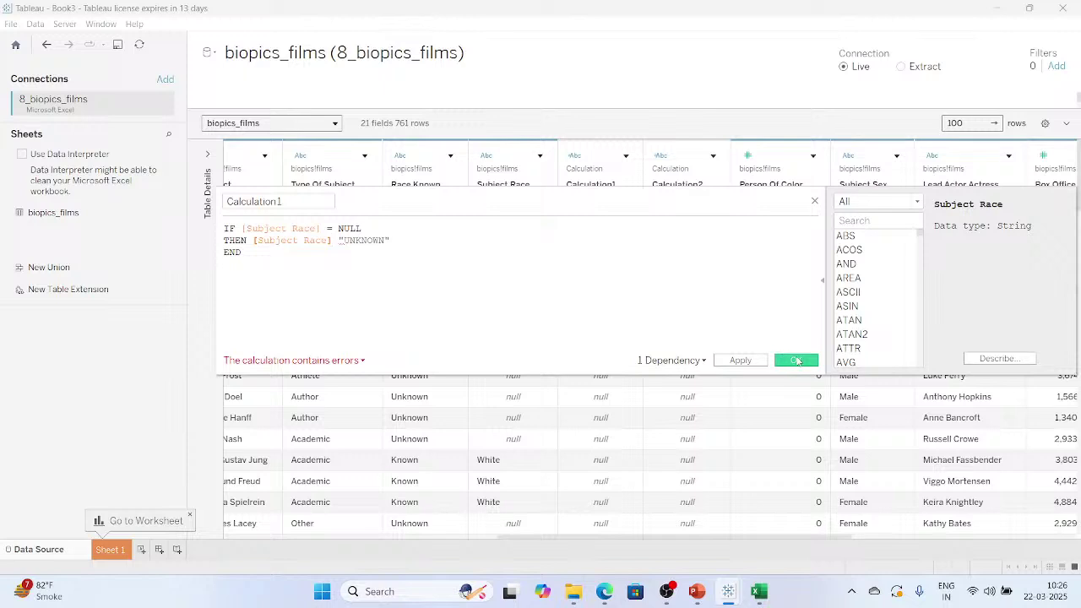
pyautogui.write('=')
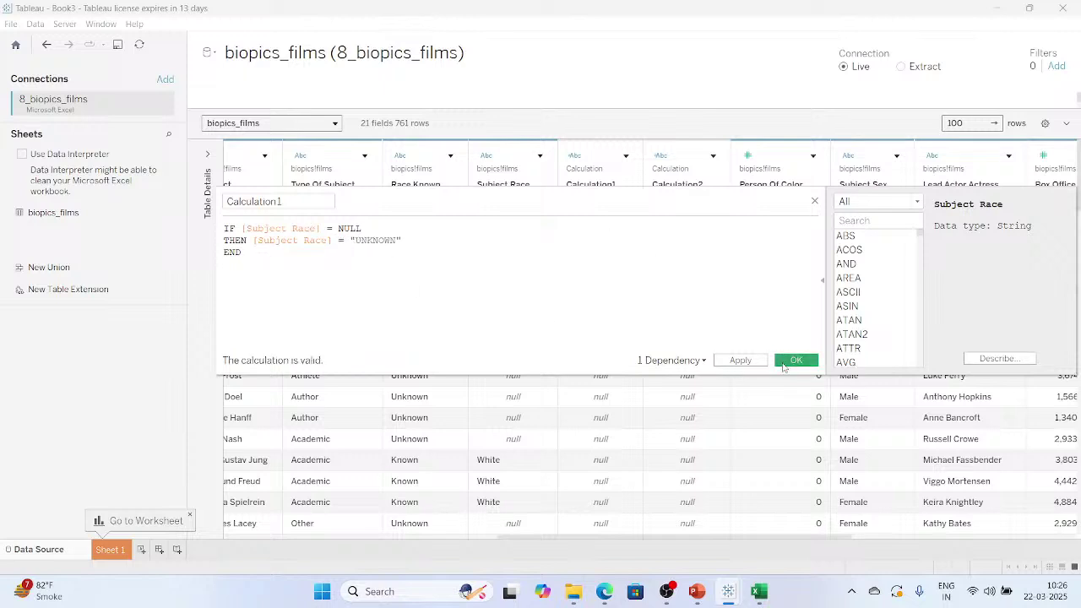
pyautogui.click(794, 360)
pyautogui.click(538, 371)
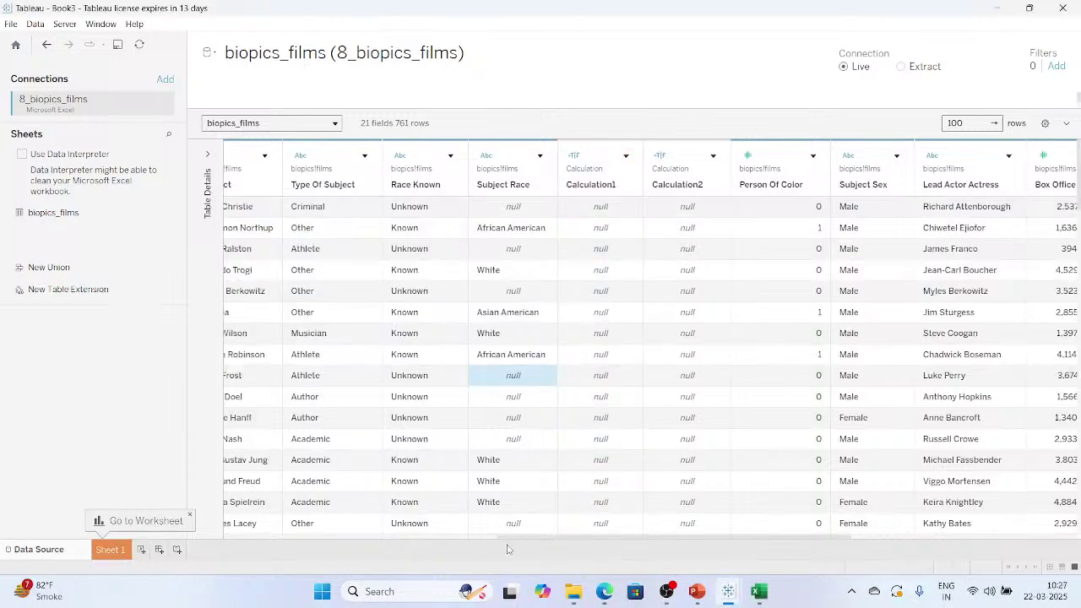
pyautogui.moveTo(514, 545); pyautogui.dragTo(834, 533)
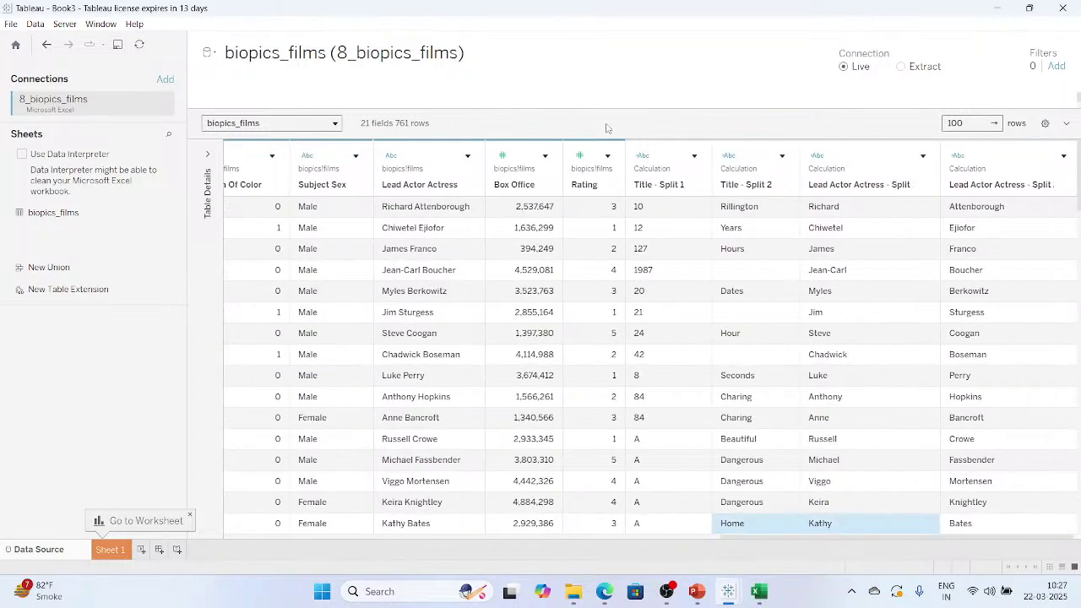
pyautogui.click(608, 156)
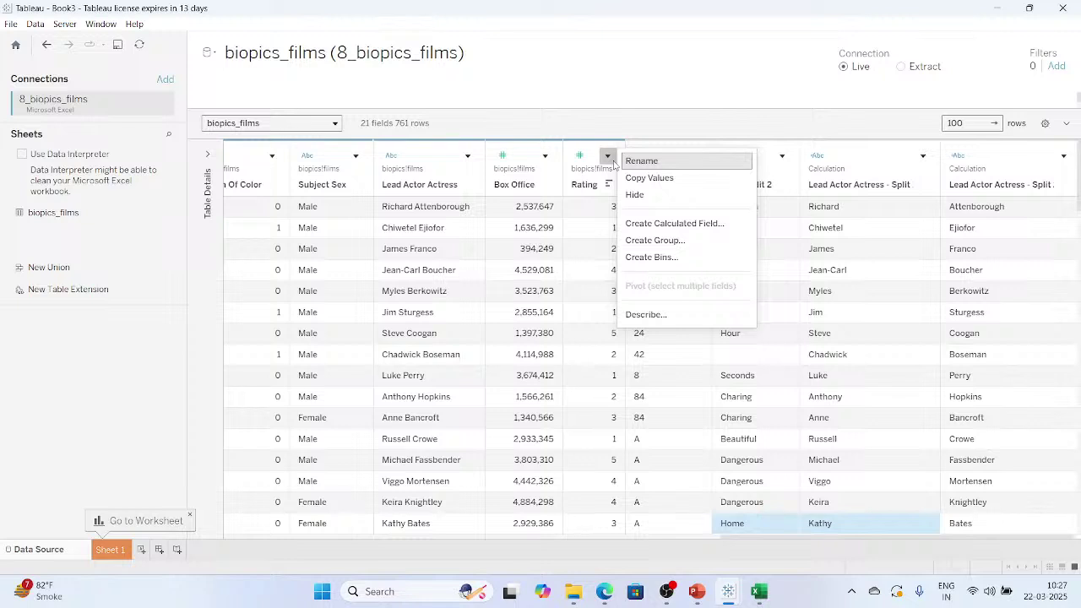
# Open Sheet 1 and build a view with Year Release on Columns and Subject on Rows.
pyautogui.click(101, 554)
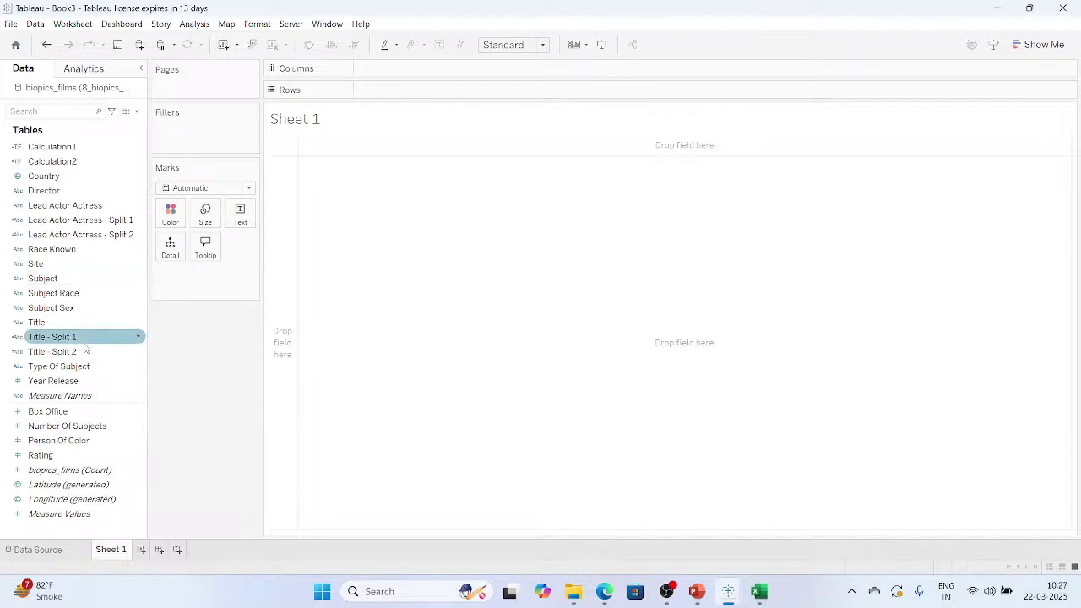
pyautogui.moveTo(87, 381); pyautogui.dragTo(428, 78)
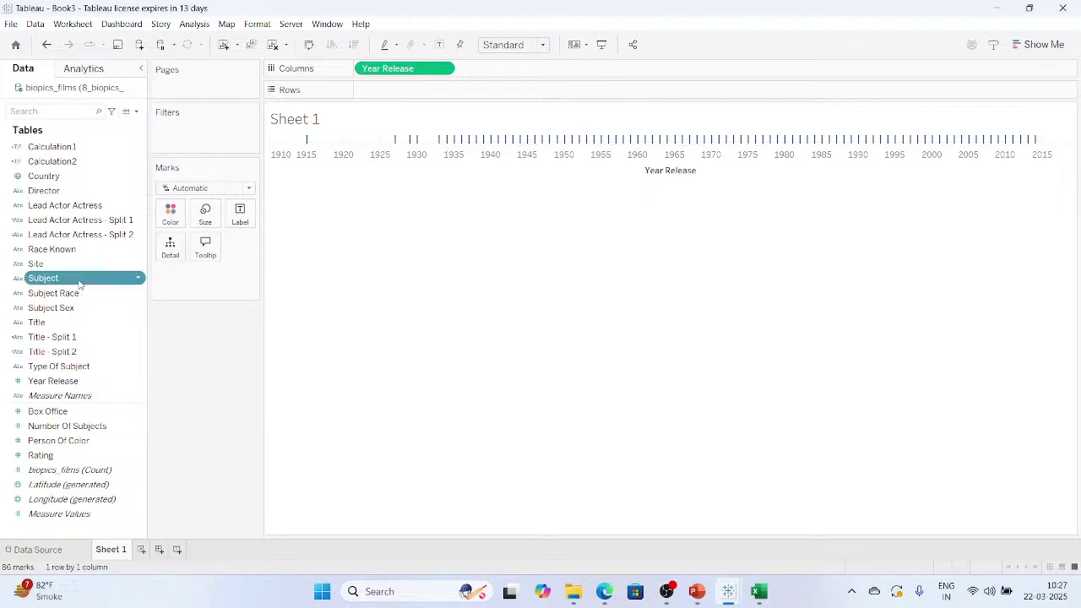
pyautogui.moveTo(80, 285); pyautogui.dragTo(423, 99)
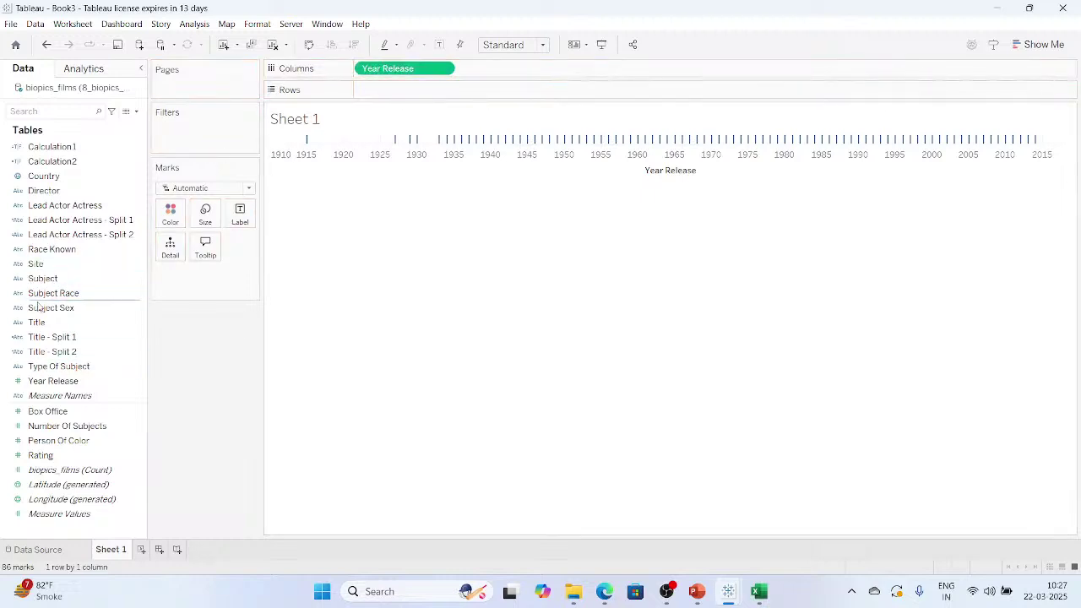
pyautogui.moveTo(42, 279); pyautogui.dragTo(389, 91)
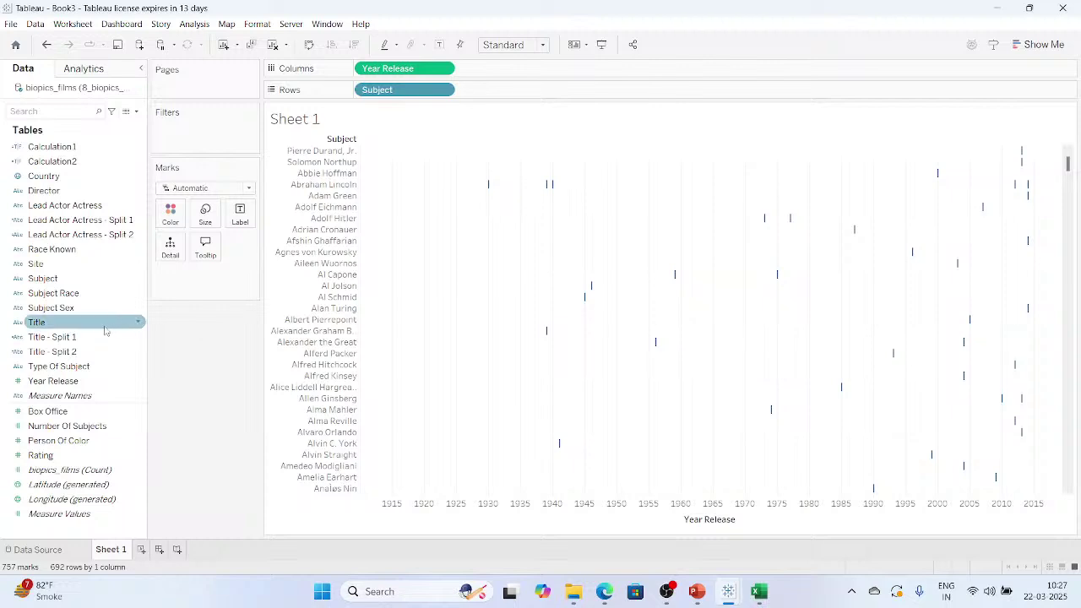
# Replace Subject with the Title field on Rows.
pyautogui.moveTo(96, 337); pyautogui.dragTo(515, 90)
pyautogui.click(443, 91)
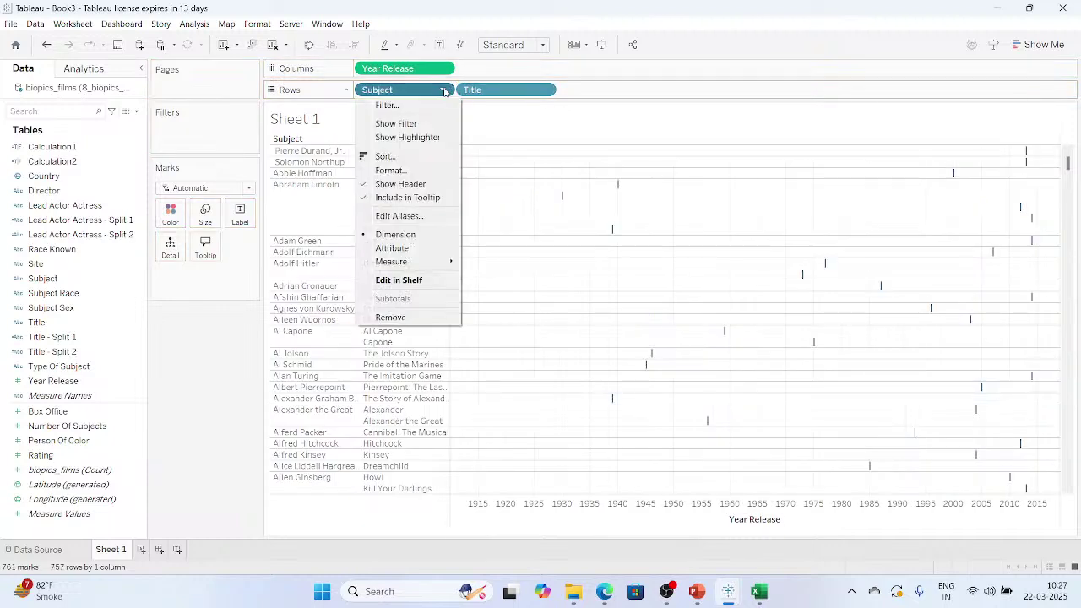
pyautogui.click(408, 321)
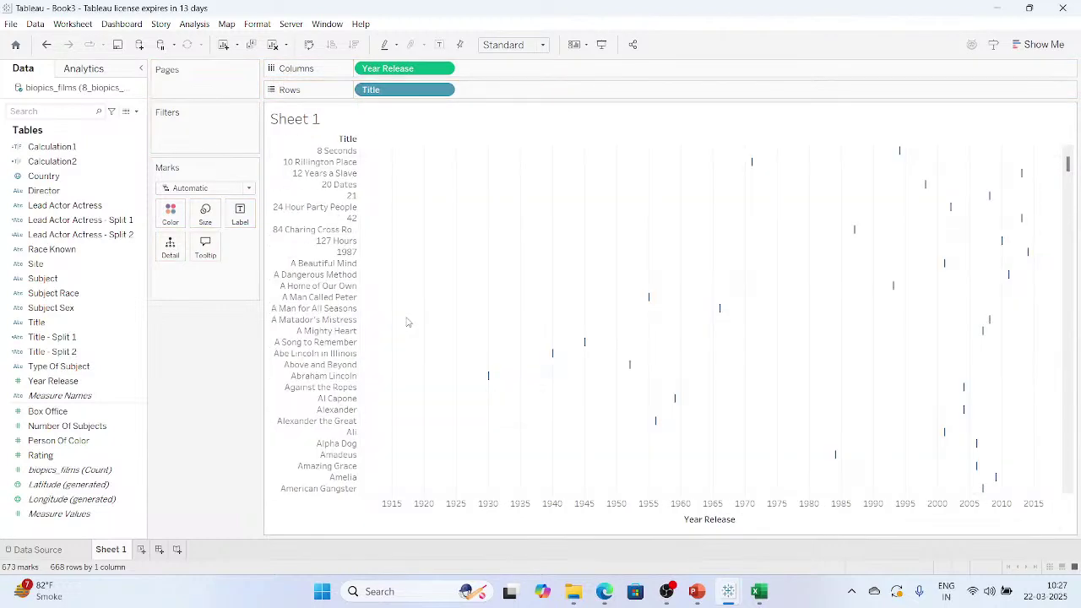
# Set the mark type to Bar and swap the chart's rows and columns.
pyautogui.click(234, 194)
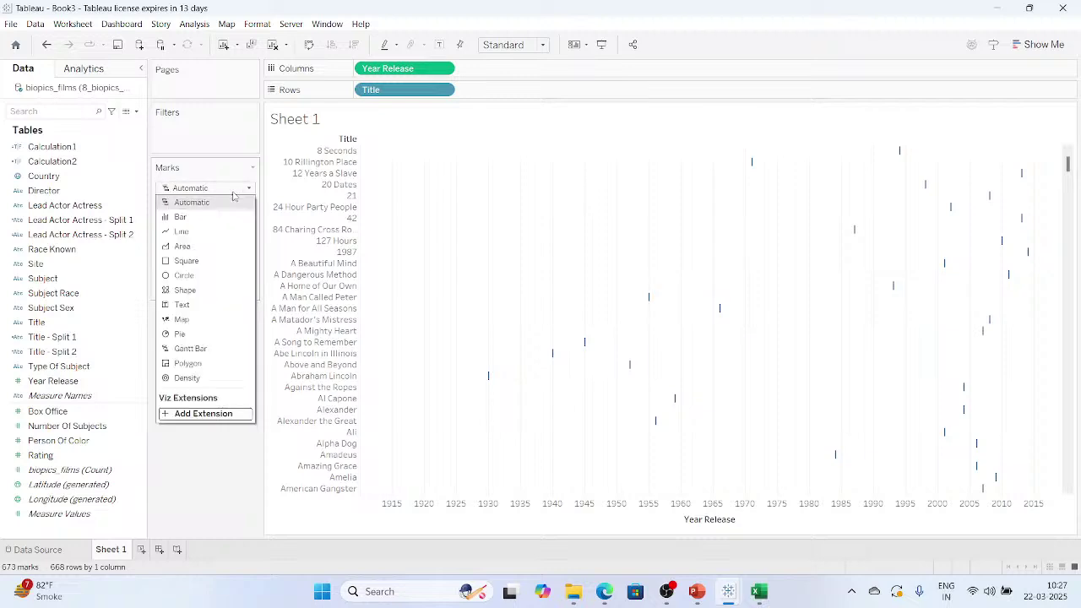
pyautogui.click(223, 214)
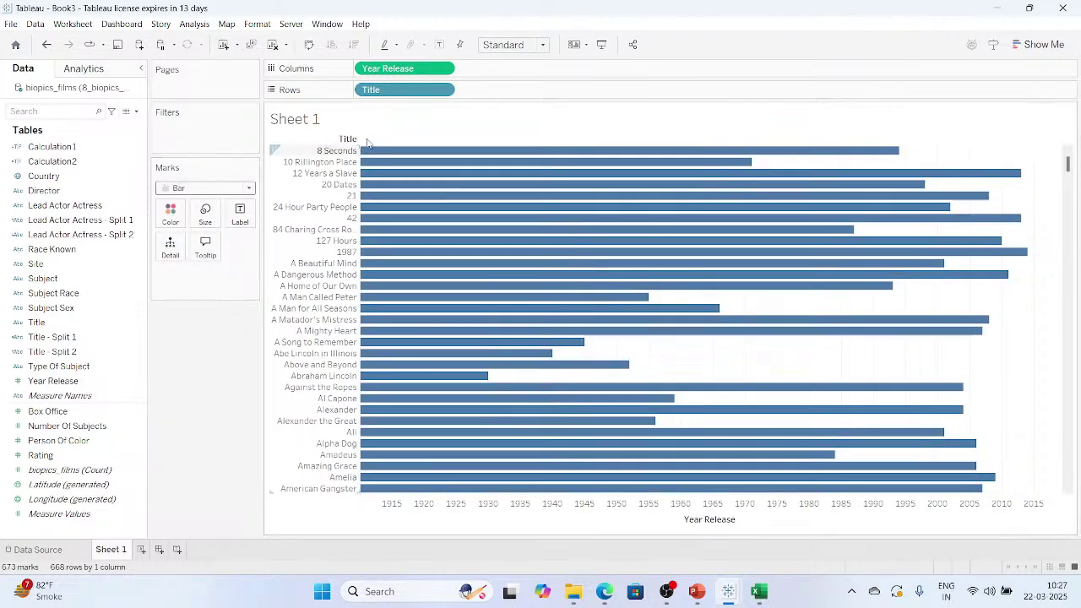
pyautogui.click(310, 44)
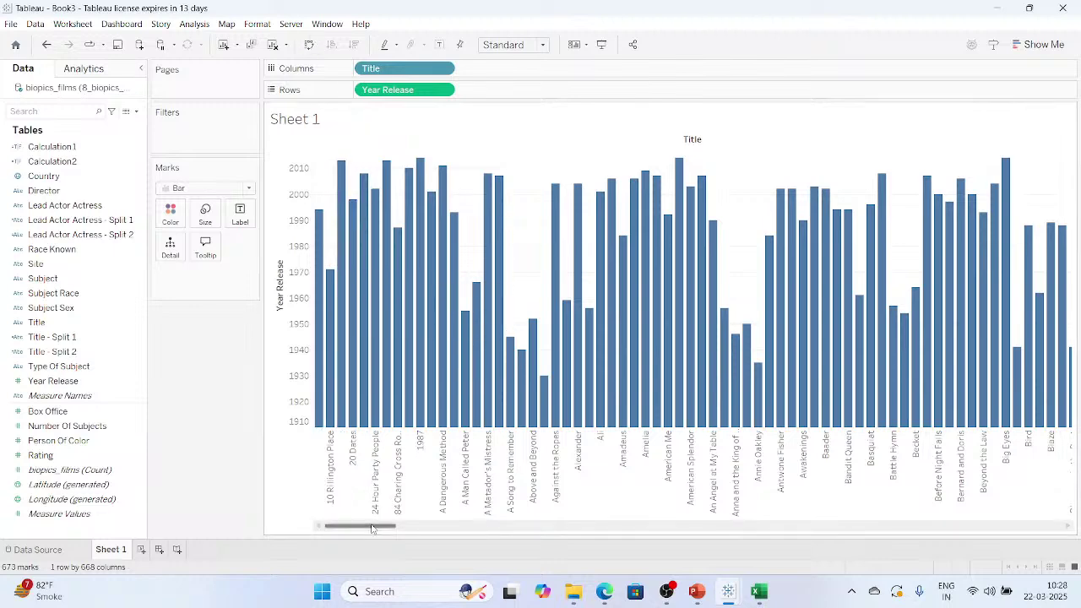
# Turn on mark labels for the bars in the Title by Year Release chart.
pyautogui.moveTo(371, 529); pyautogui.dragTo(651, 528)
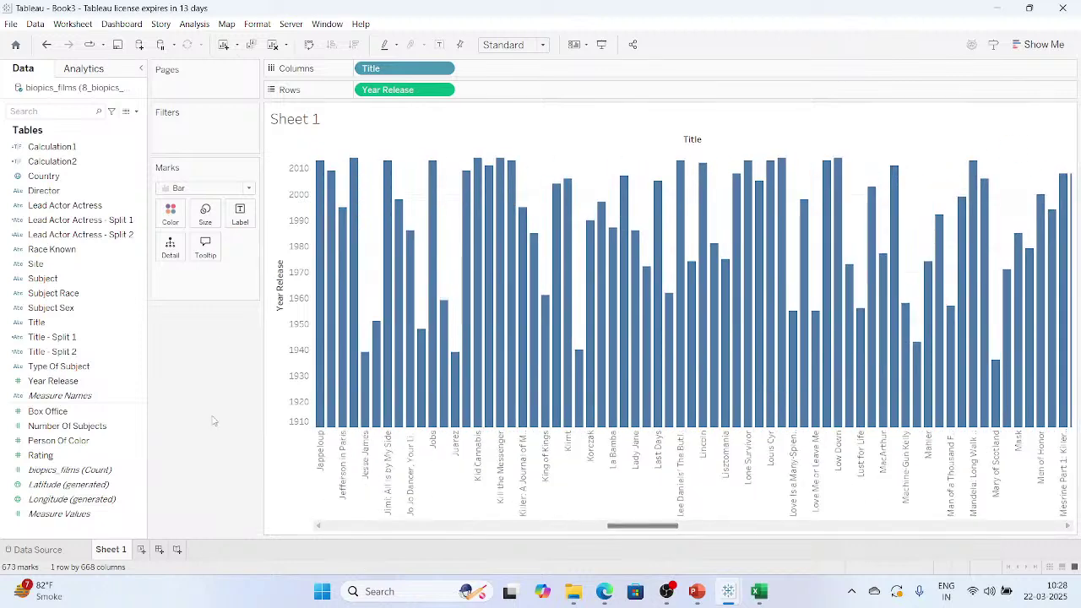
pyautogui.click(240, 214)
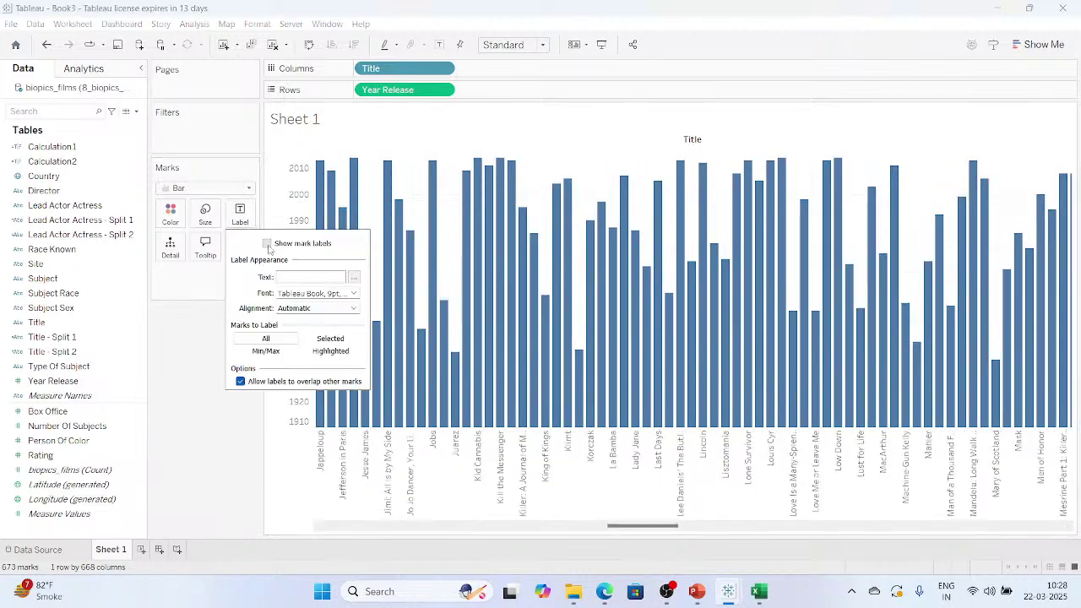
pyautogui.click(267, 244)
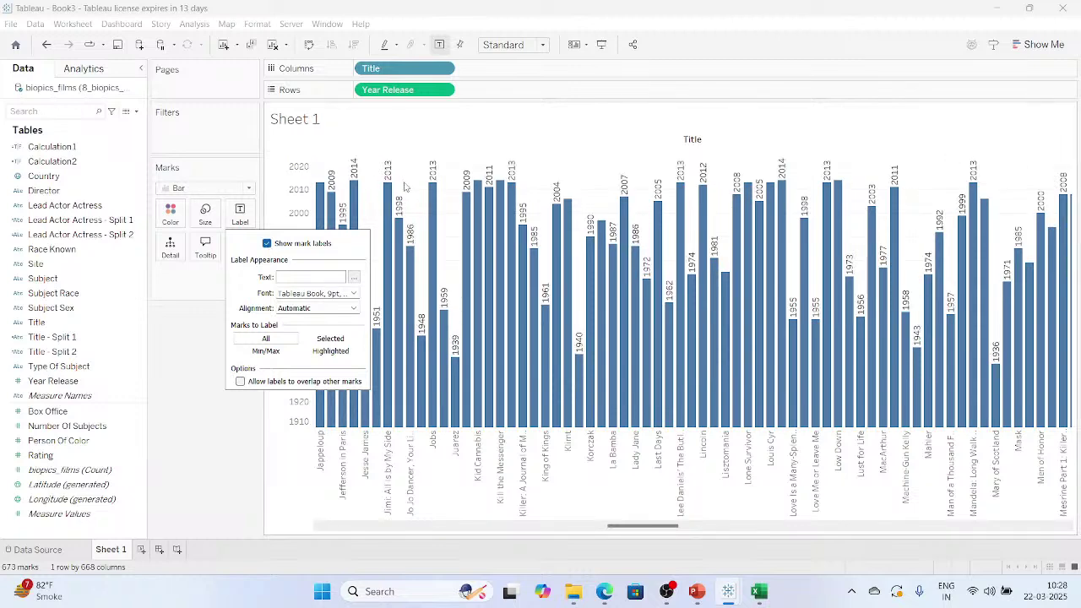
pyautogui.click(433, 133)
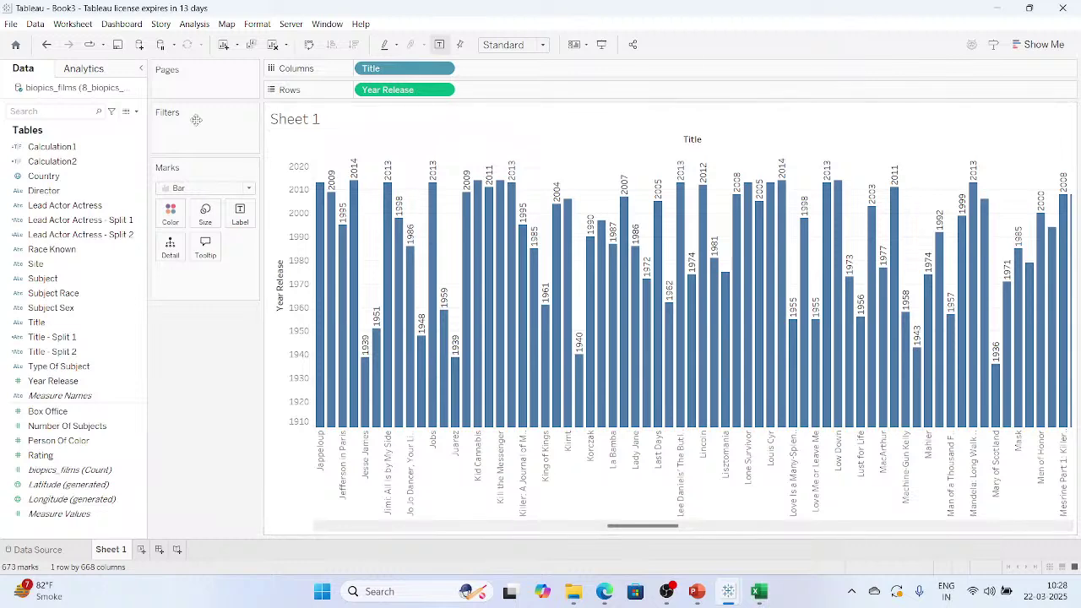
# Add a wildcard filter on Title that keeps only titles starting with "J", and apply it.
pyautogui.moveTo(95, 330); pyautogui.dragTo(224, 147)
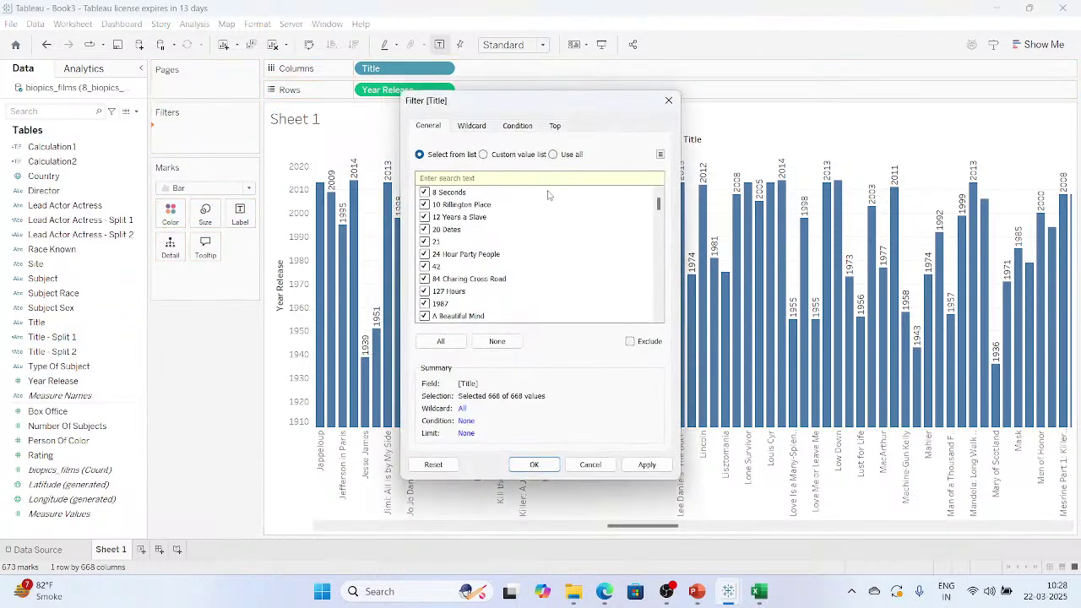
pyautogui.click(475, 127)
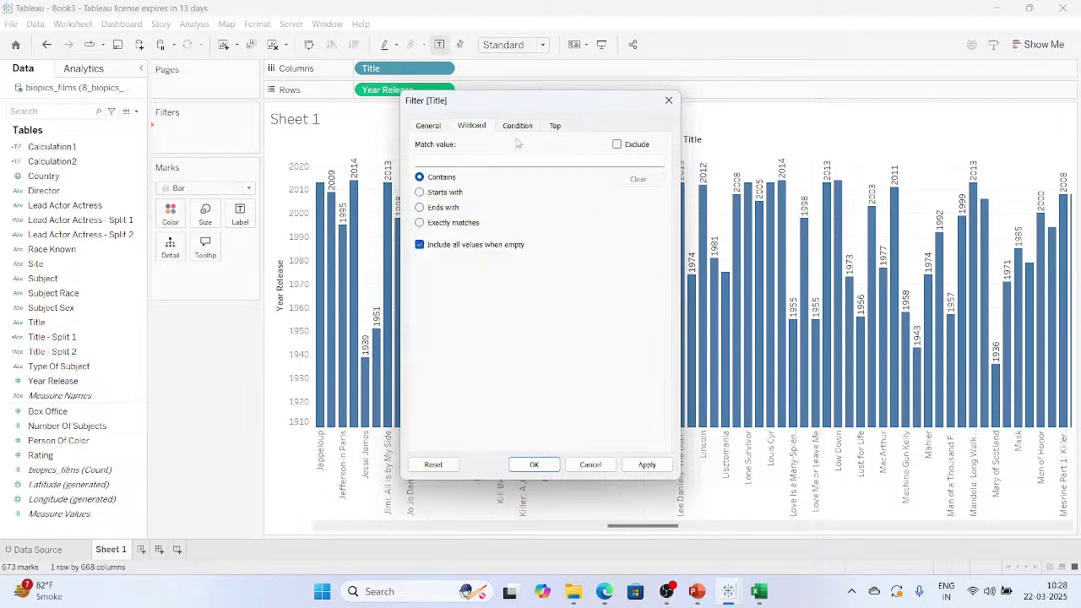
pyautogui.click(461, 197)
pyautogui.write('J')
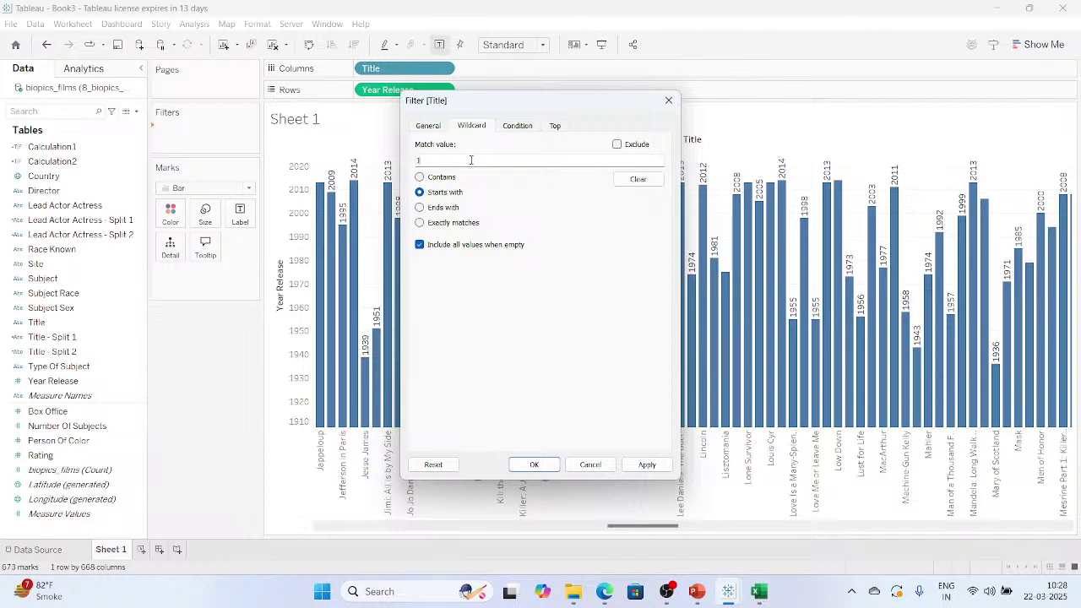
pyautogui.click(644, 466)
pyautogui.click(534, 465)
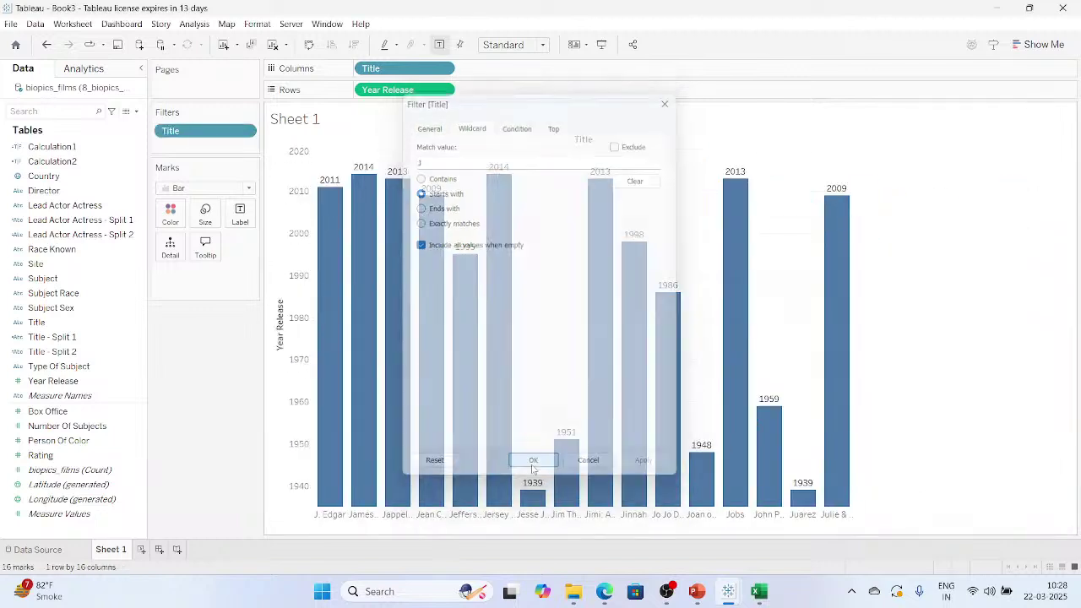
pyautogui.moveTo(668, 346)
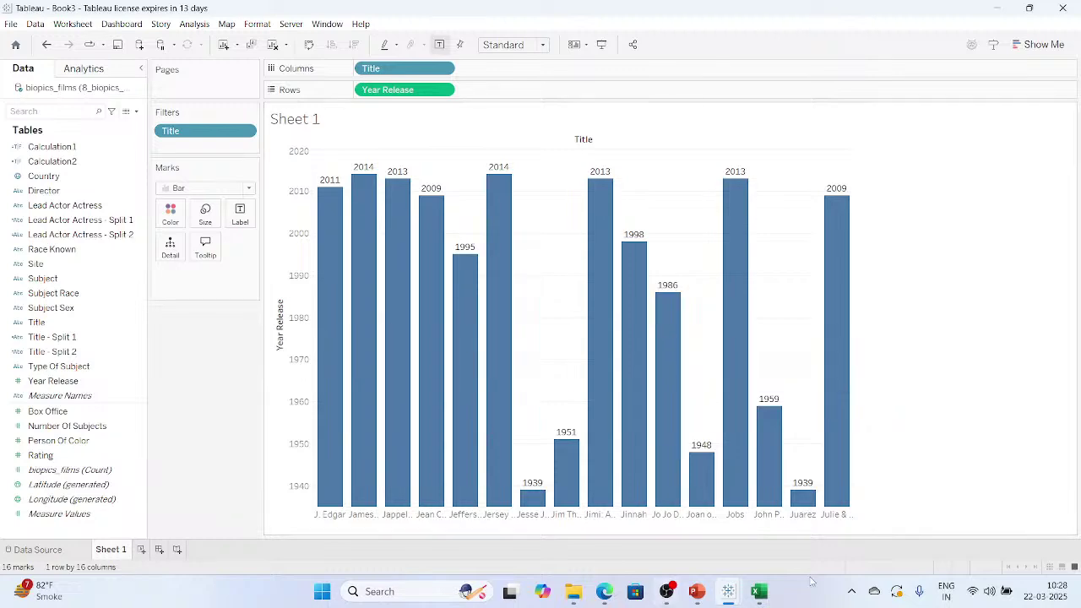
# Switch to PowerPoint, present the Tableau Workshop slides from User Interface Overview to Conclusions, and end the slide show.
pyautogui.click(697, 594)
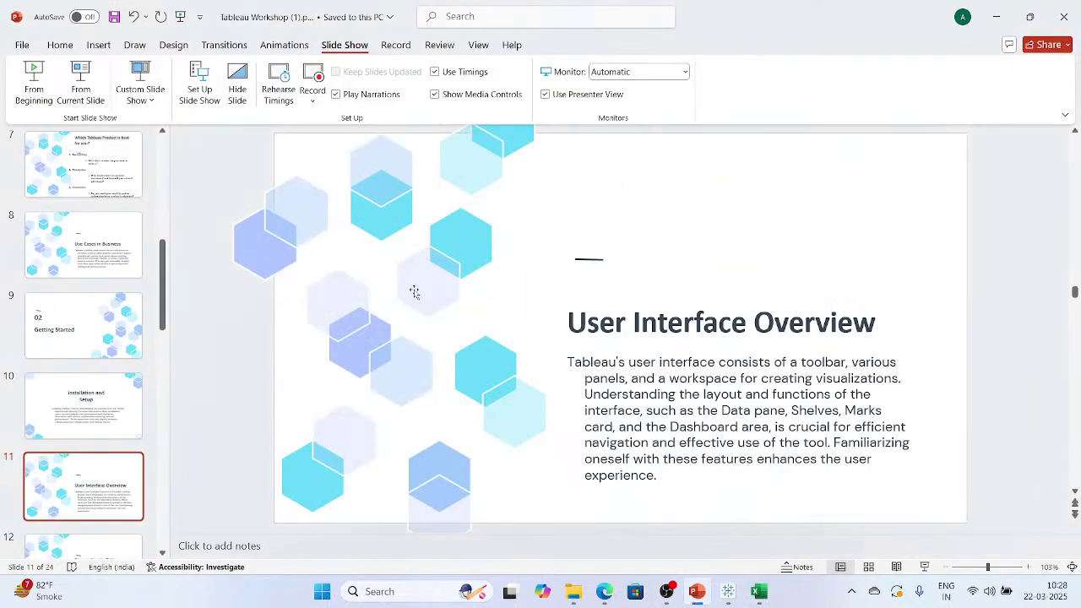
pyautogui.click(80, 80)
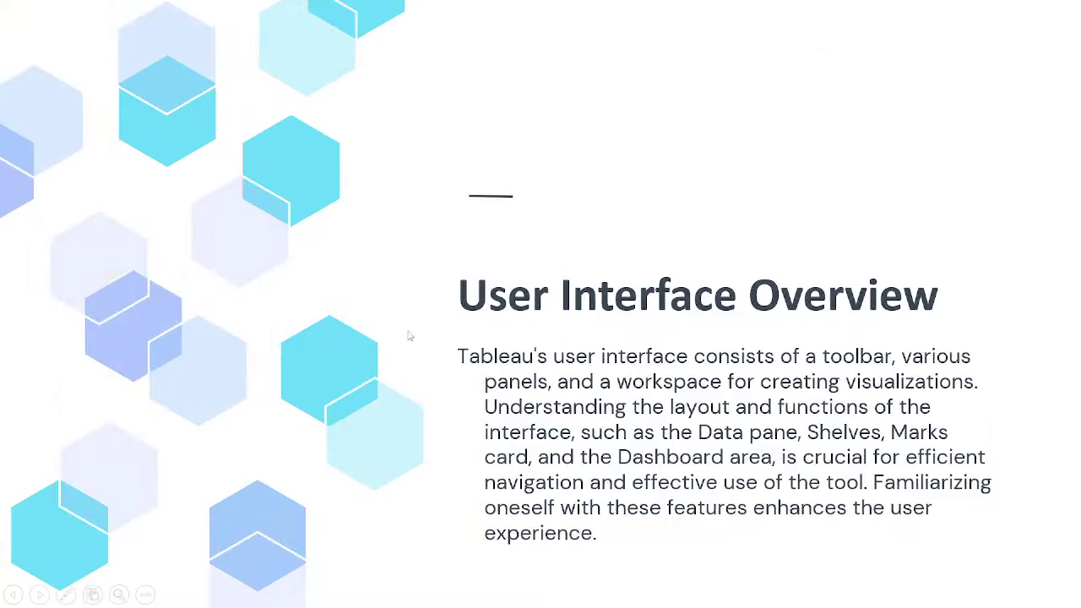
pyautogui.click(409, 336)
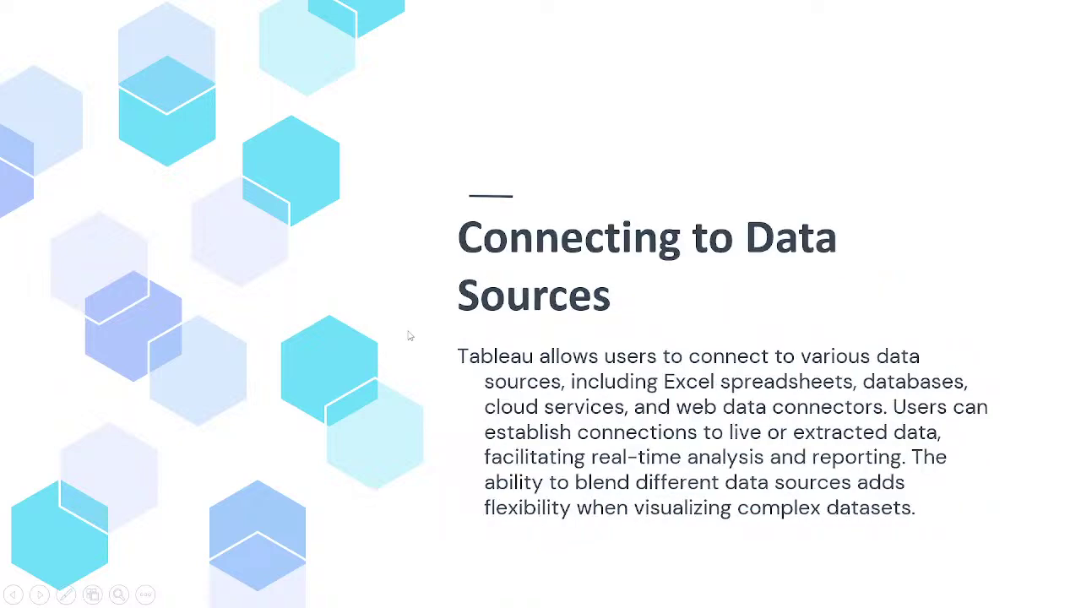
pyautogui.press('Right')
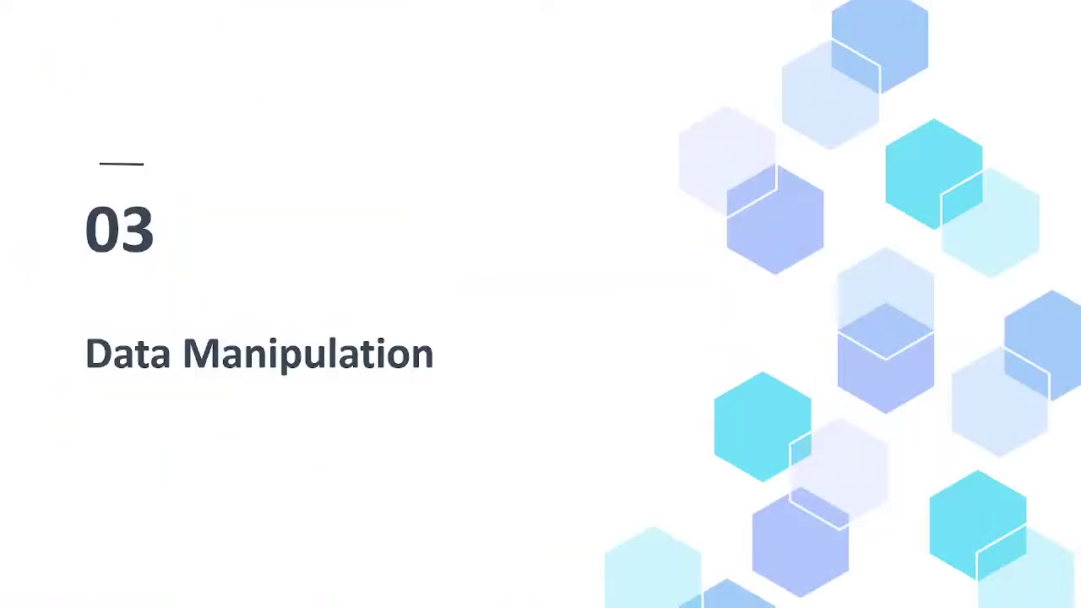
pyautogui.press('Right')
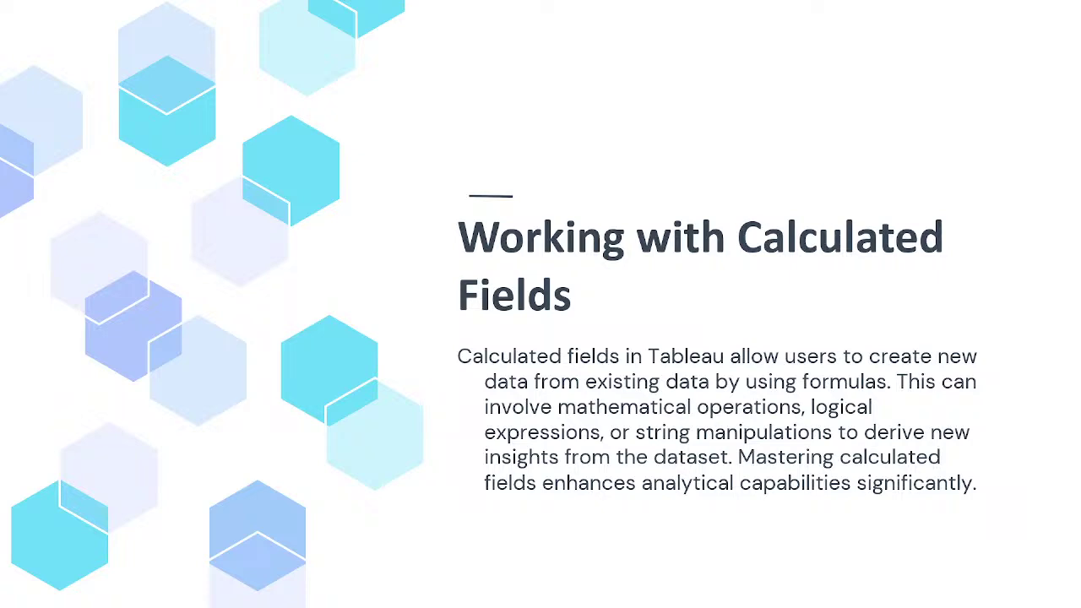
pyautogui.press('Right')
pyautogui.press('Right')
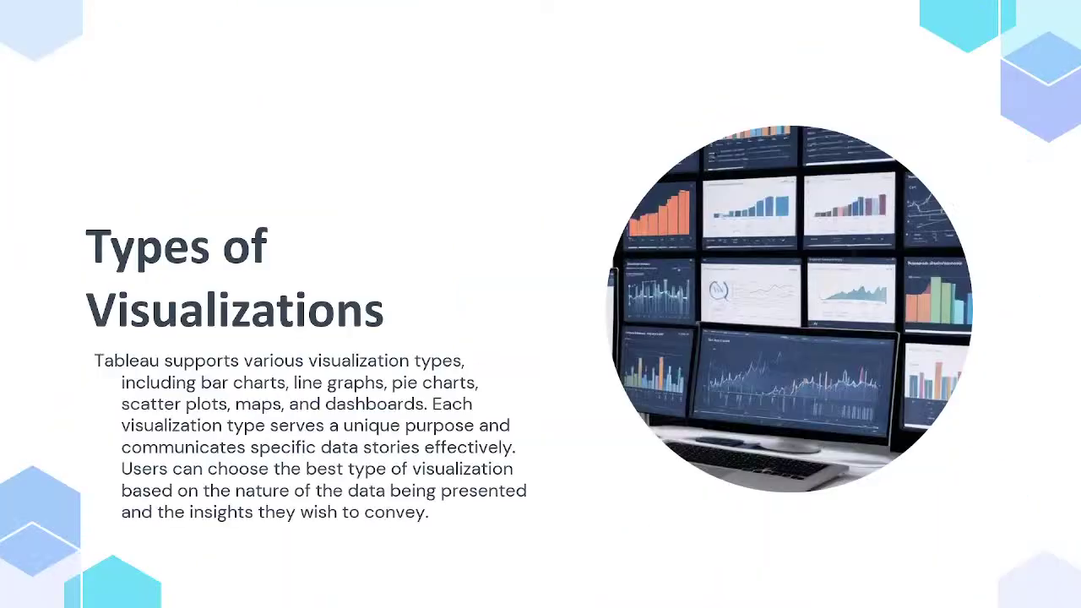
pyautogui.press('Right')
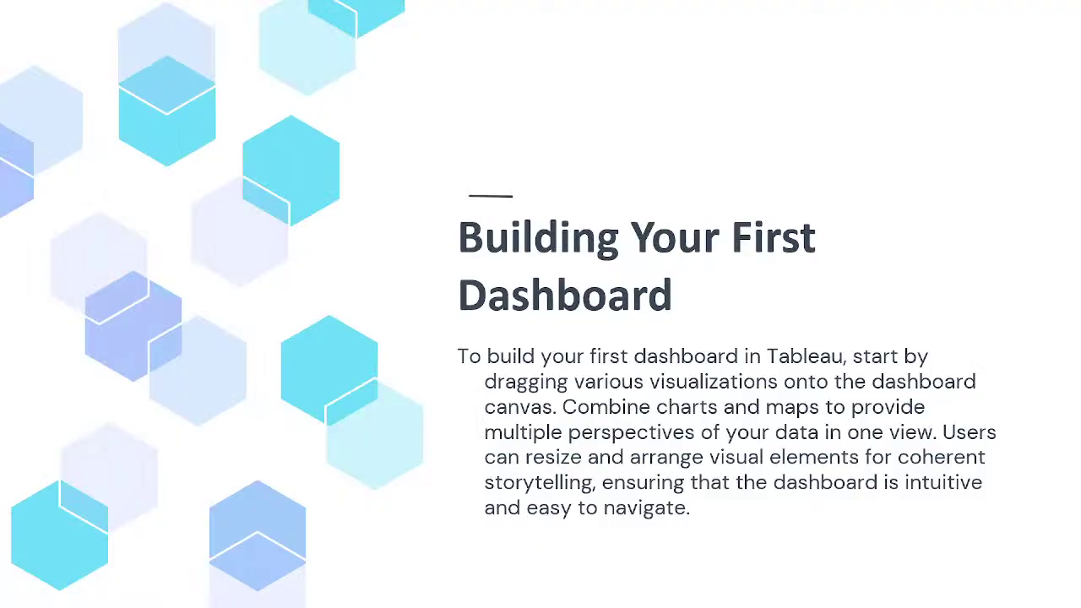
pyautogui.press('Right')
pyautogui.press('Right')
pyautogui.press('Right')
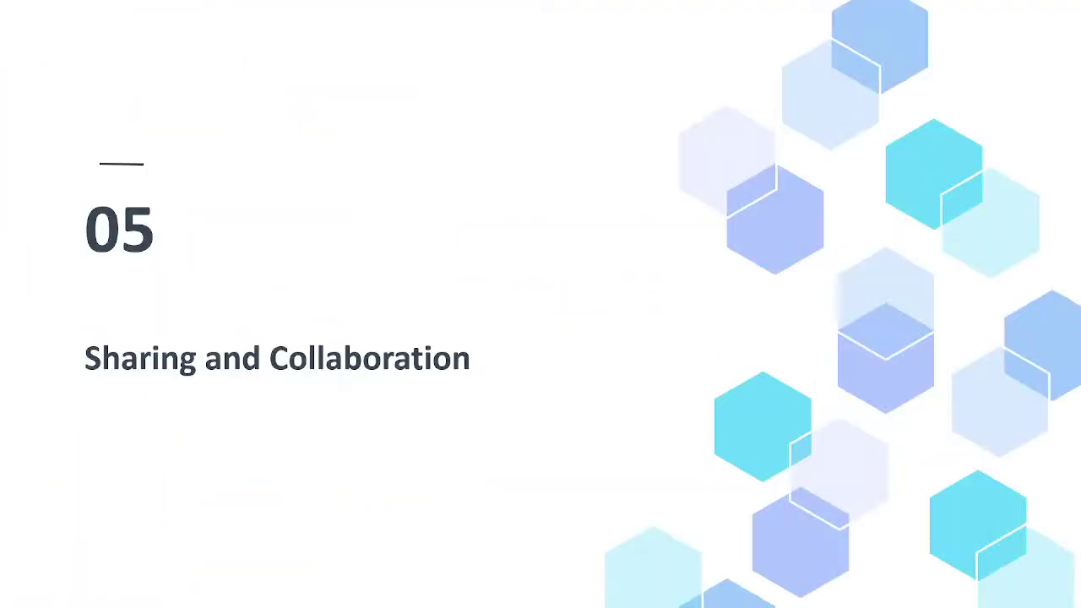
pyautogui.press('Left')
pyautogui.press('Right')
pyautogui.press('Right')
pyautogui.press('Right')
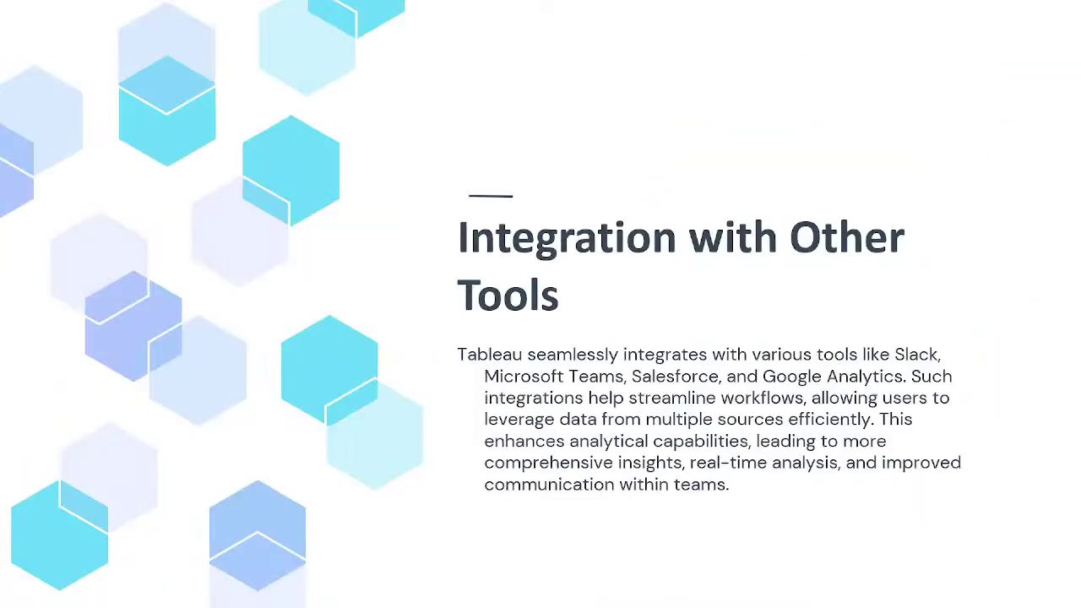
pyautogui.press('Right')
pyautogui.press('Escape')
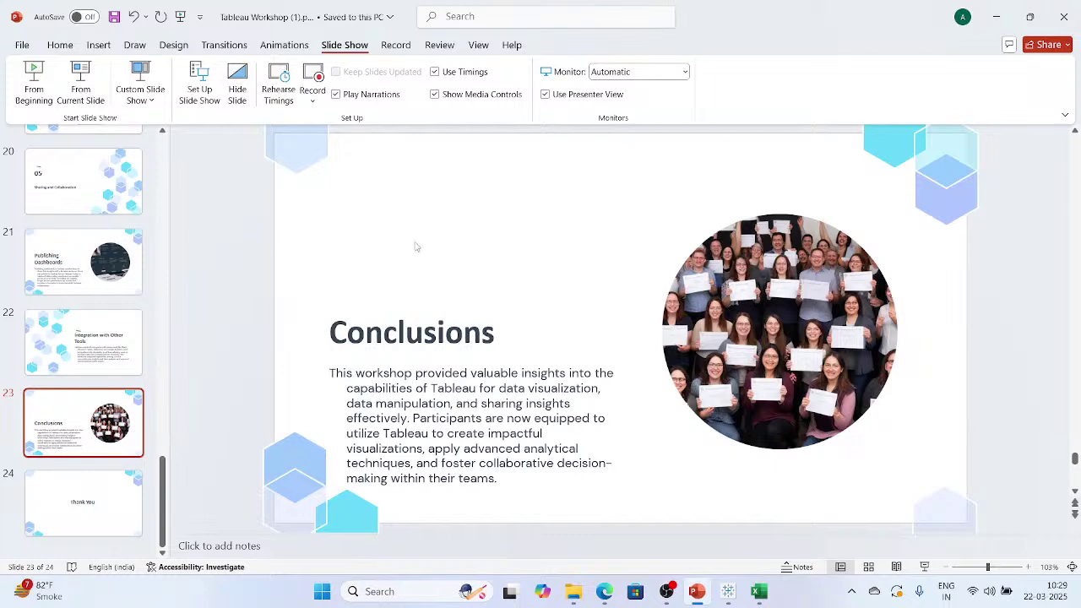
# Switch to the Book1 workbook in Tableau and create a new dashboard with Sheet 4 placed on it.
pyautogui.click(727, 598)
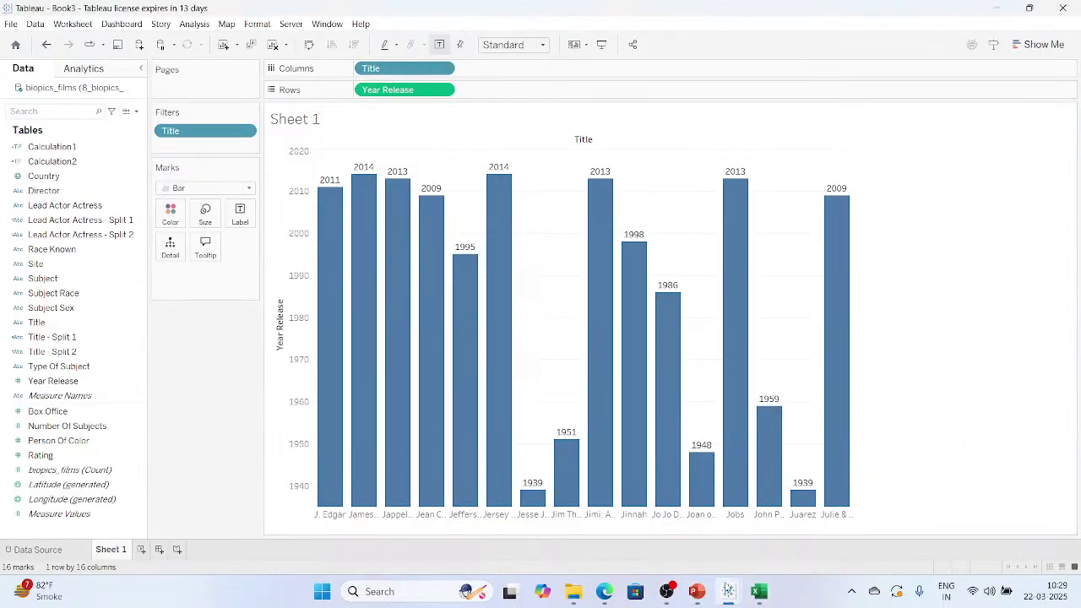
pyautogui.moveTo(729, 596)
pyautogui.click(524, 534)
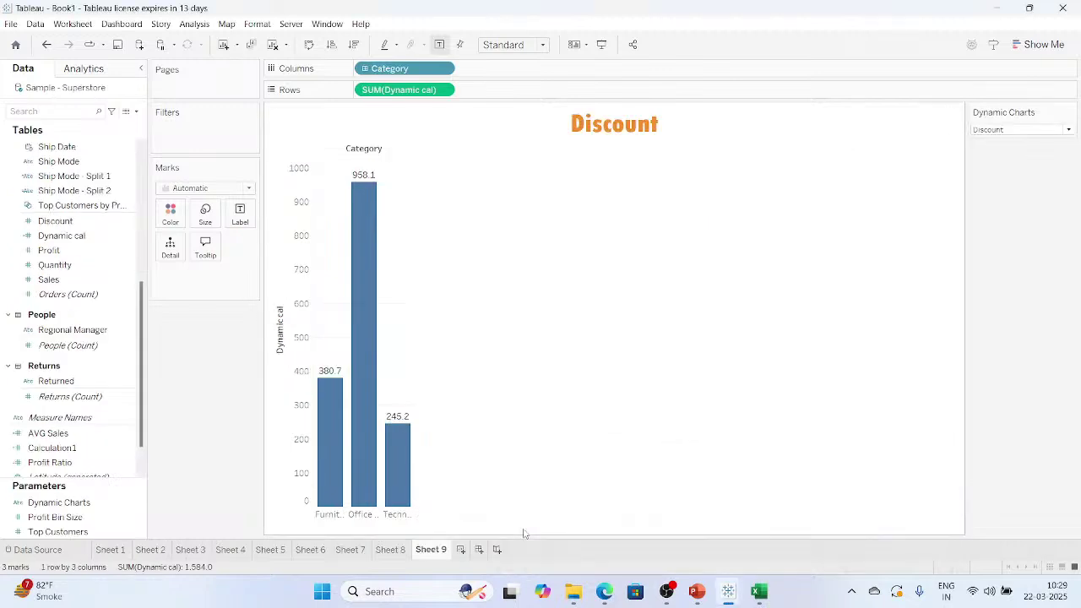
pyautogui.click(479, 550)
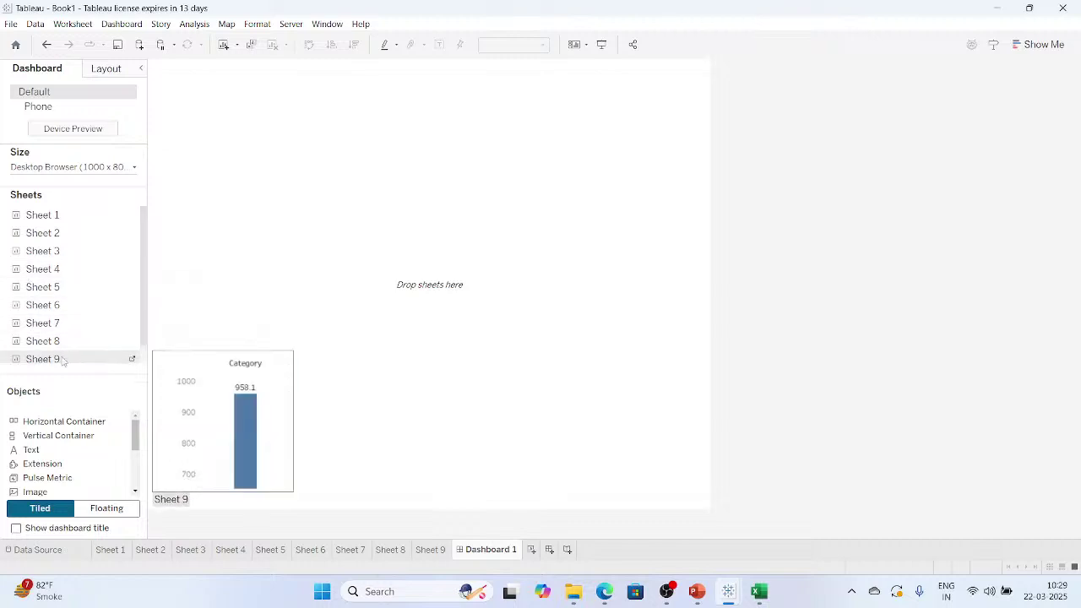
pyautogui.moveTo(69, 341)
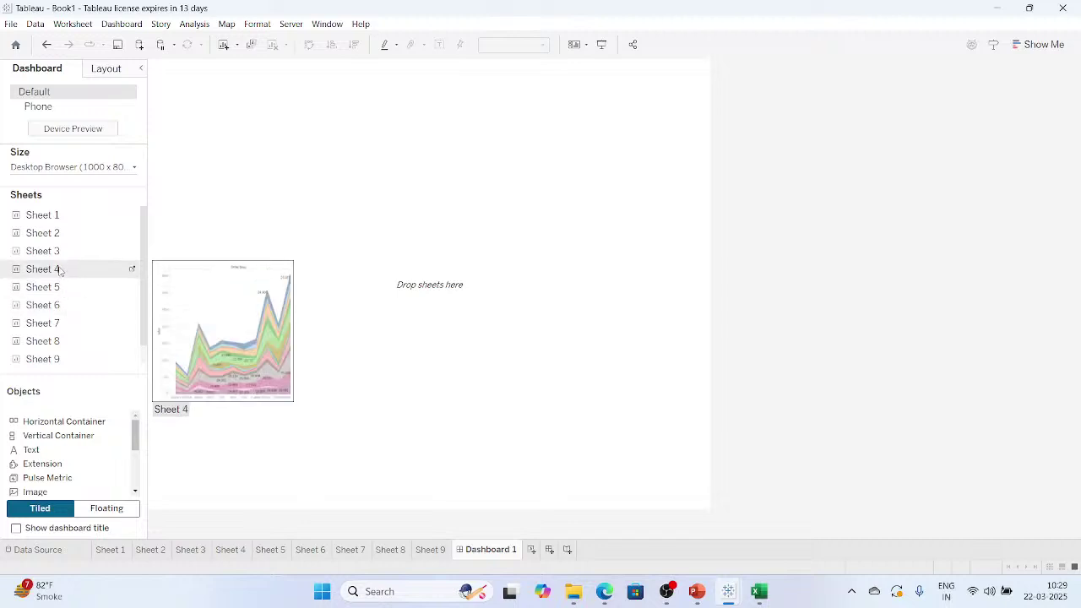
pyautogui.moveTo(59, 269); pyautogui.dragTo(329, 159)
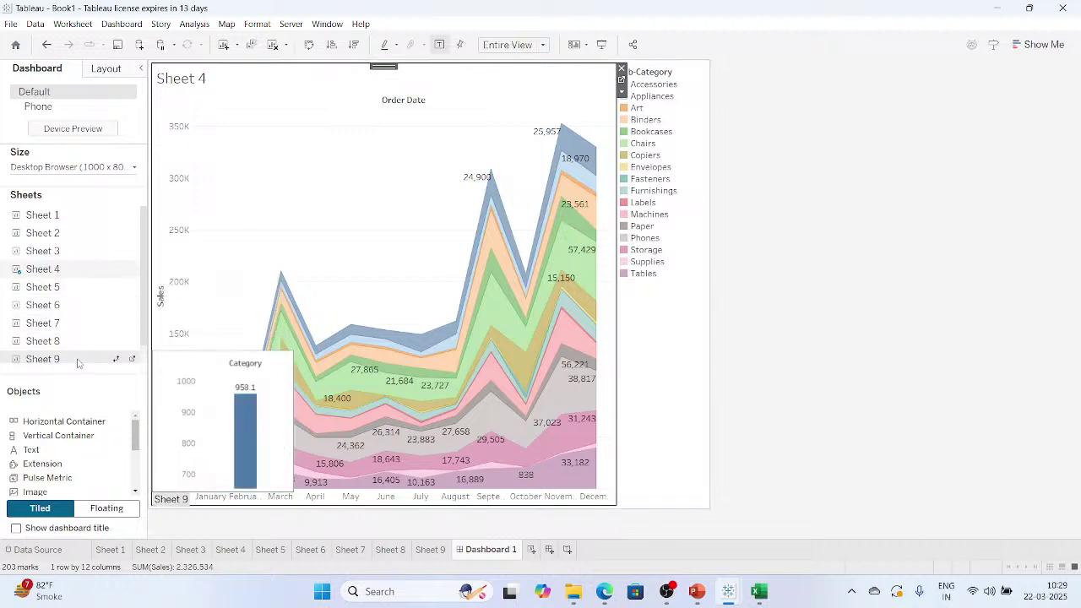
# Add Sheet 9 to the dashboard directly below the Sub-Category legend, and select the dashboard's outer tiled container.
pyautogui.moveTo(78, 363); pyautogui.dragTo(801, 117)
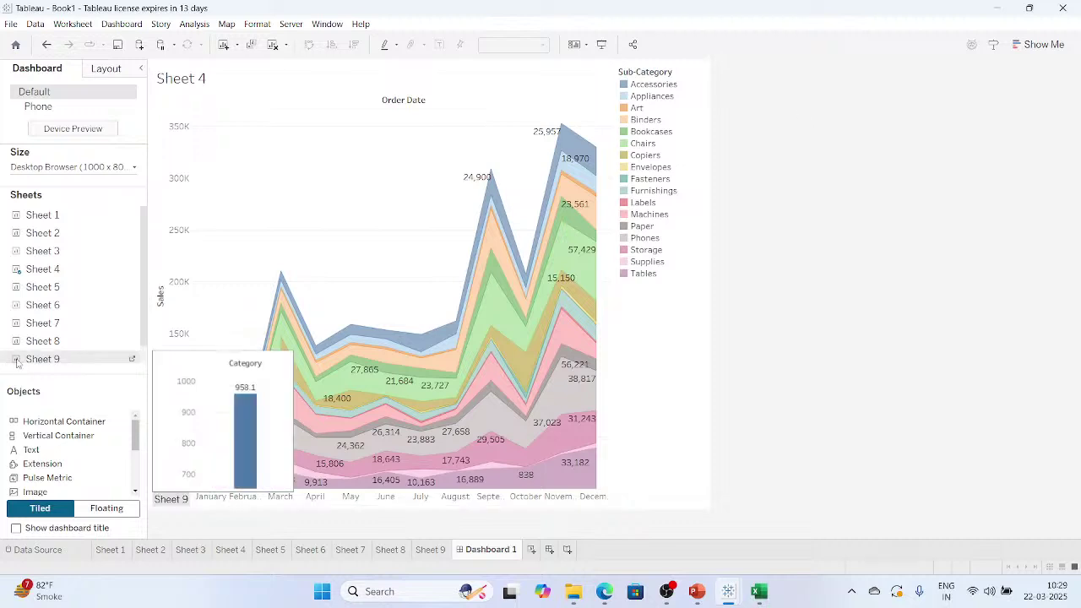
pyautogui.moveTo(38, 362)
pyautogui.mouseDown()
pyautogui.moveTo(647, 377)
pyautogui.moveTo(813, 221)
pyautogui.moveTo(736, 238)
pyautogui.moveTo(688, 384)
pyautogui.mouseUp()
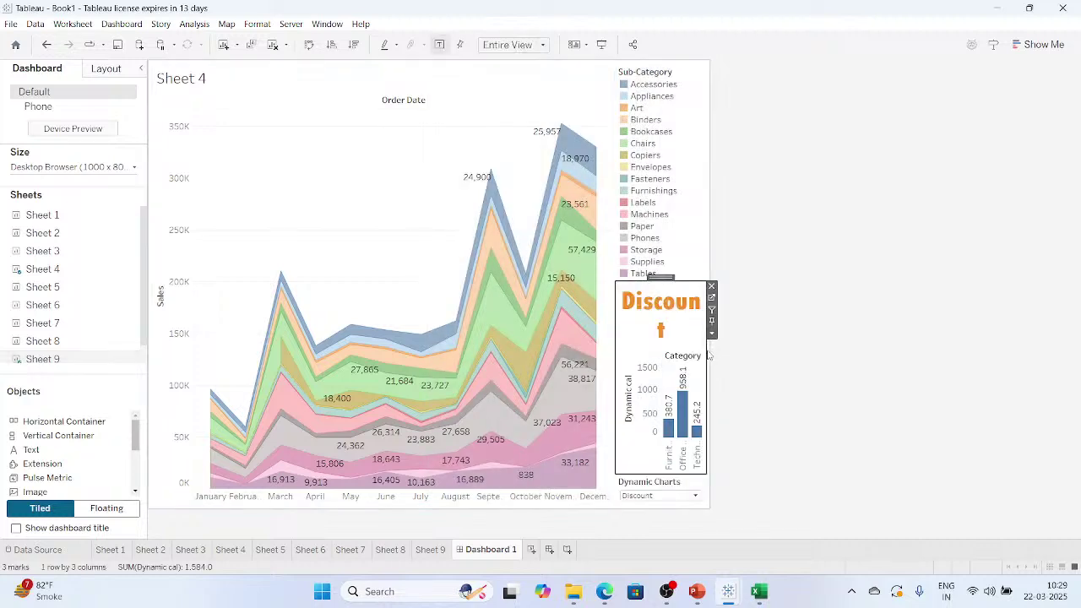
pyautogui.click(708, 357)
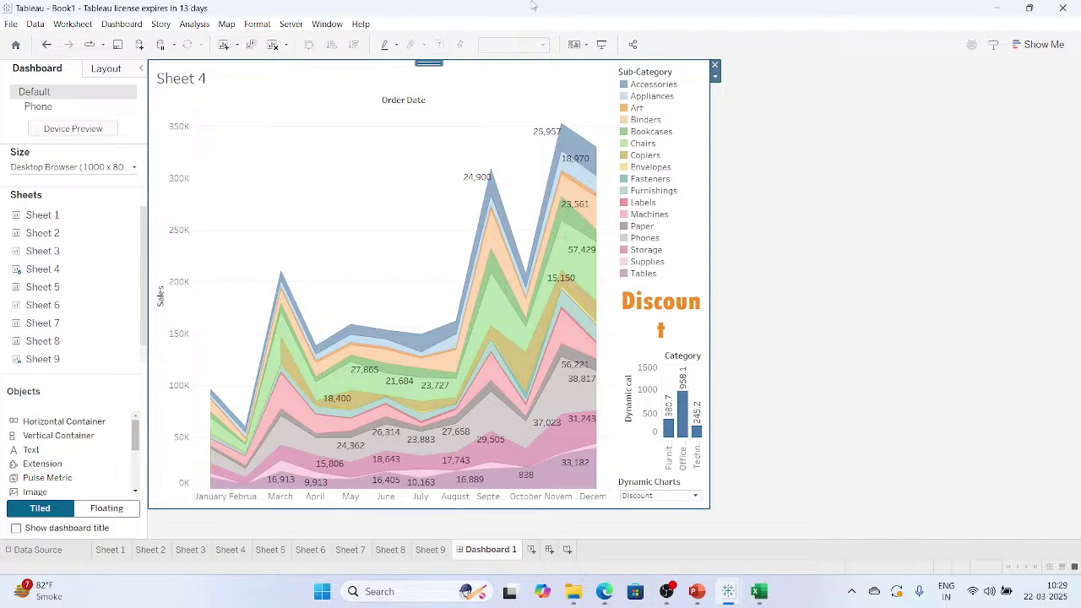
pyautogui.click(508, 125)
# Enable visibility control by value for the outer Tiled item, and select the Vertical Container within its expanded item hierarchy.
pyautogui.click(108, 70)
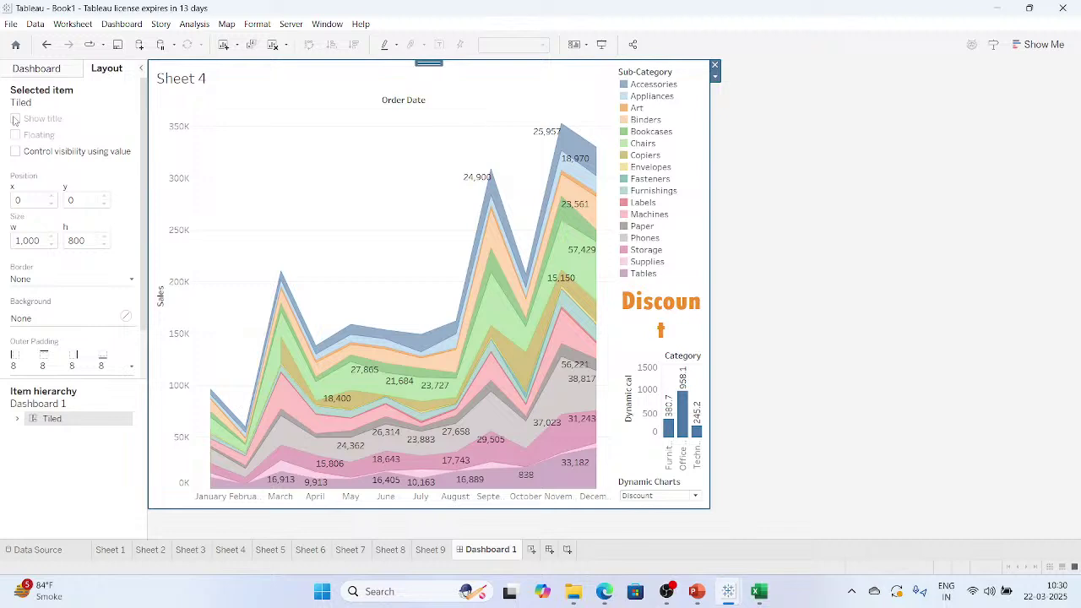
pyautogui.click(14, 151)
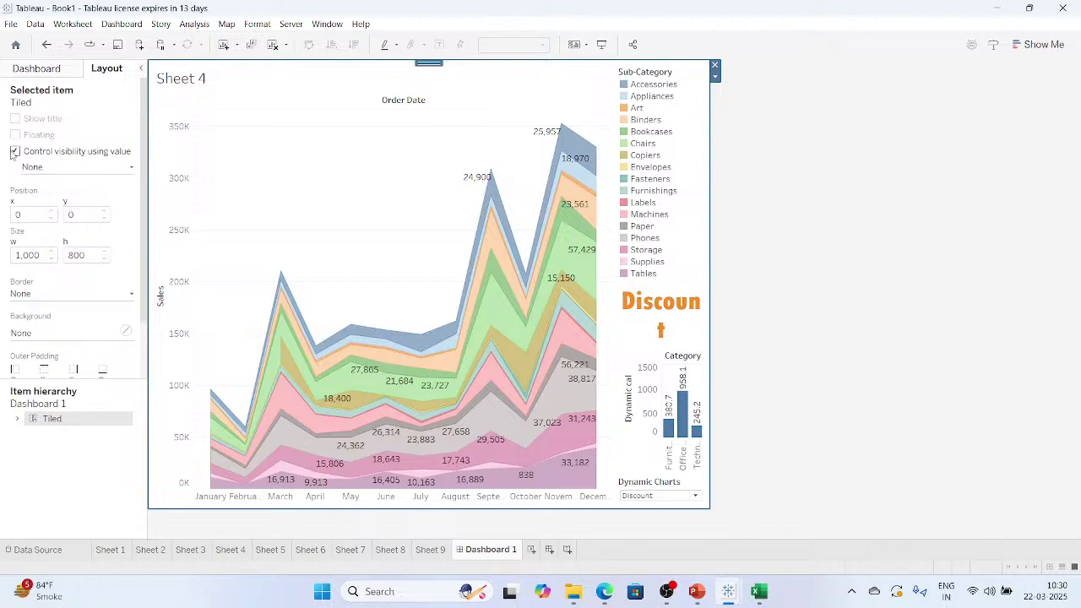
pyautogui.click(18, 419)
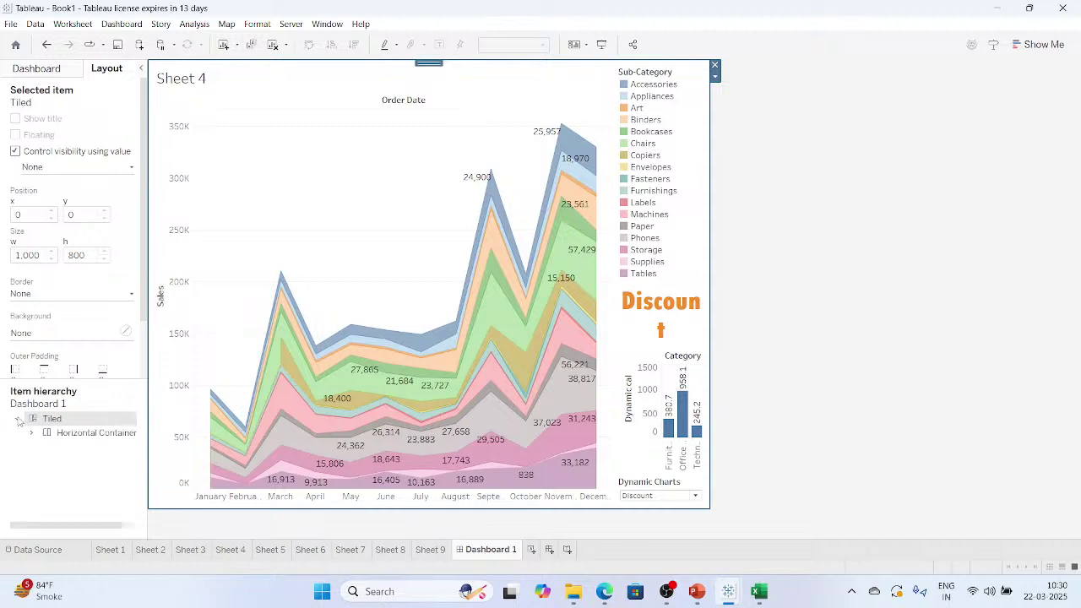
pyautogui.click(31, 432)
pyautogui.click(80, 447)
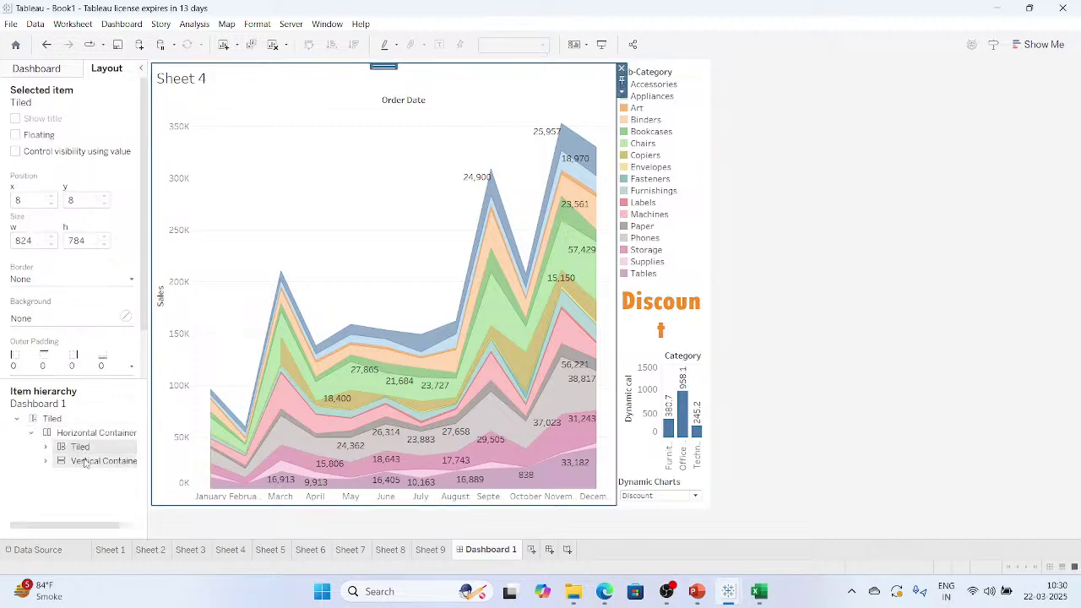
pyautogui.click(84, 461)
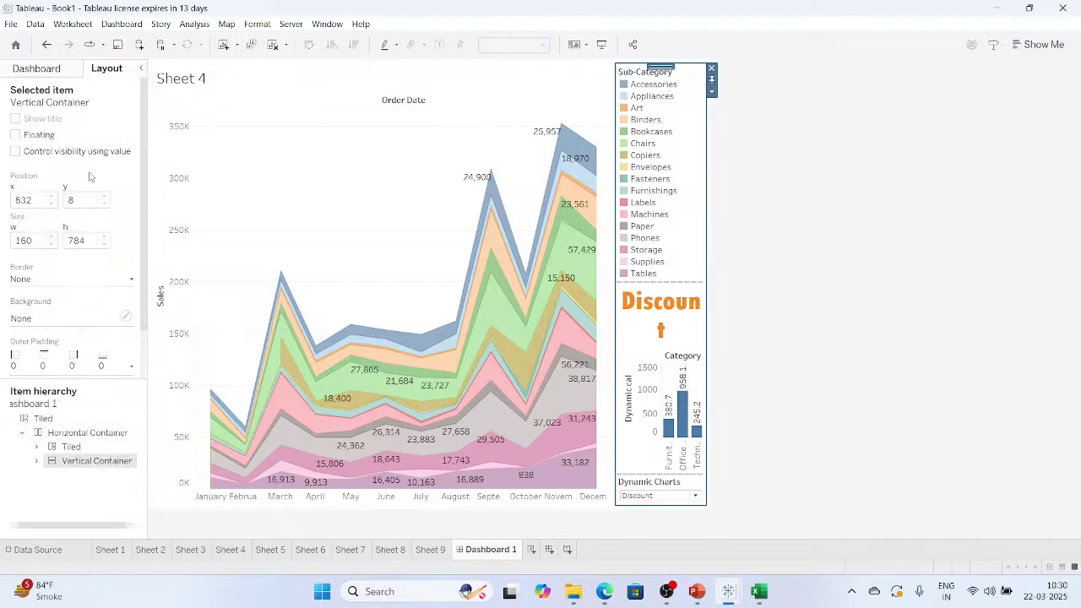
# Set the dashboard's fixed size to the Full Screen (1024 x 768) preset.
pyautogui.click(38, 69)
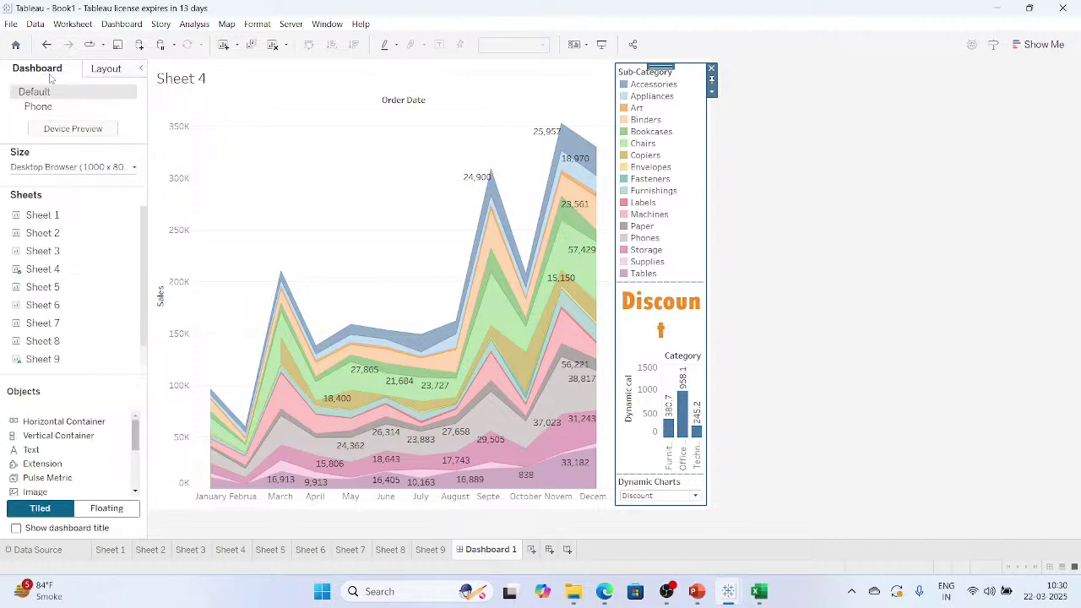
pyautogui.click(83, 168)
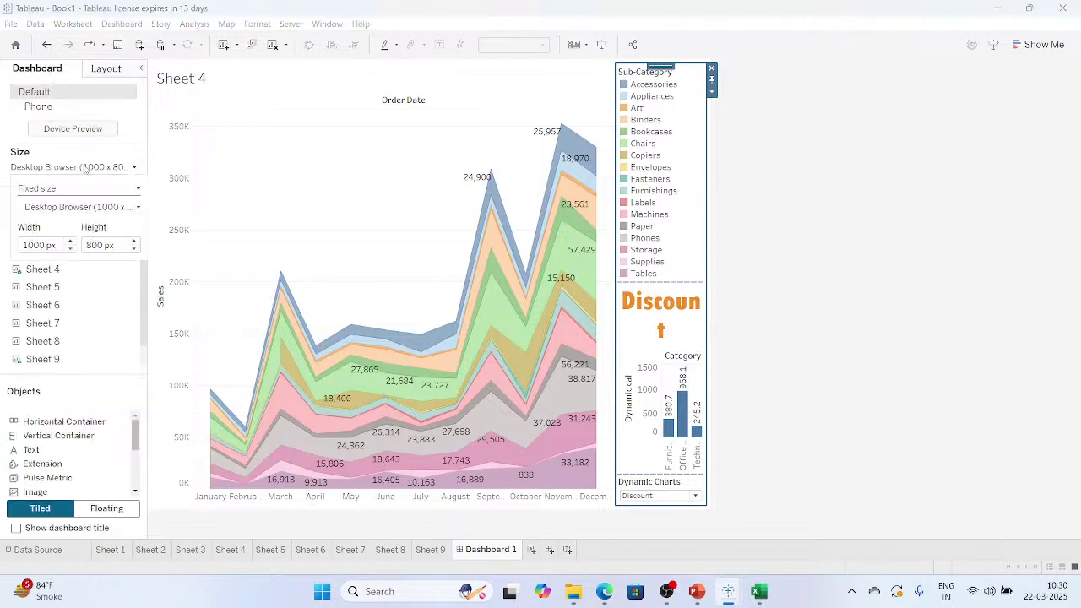
pyautogui.click(88, 207)
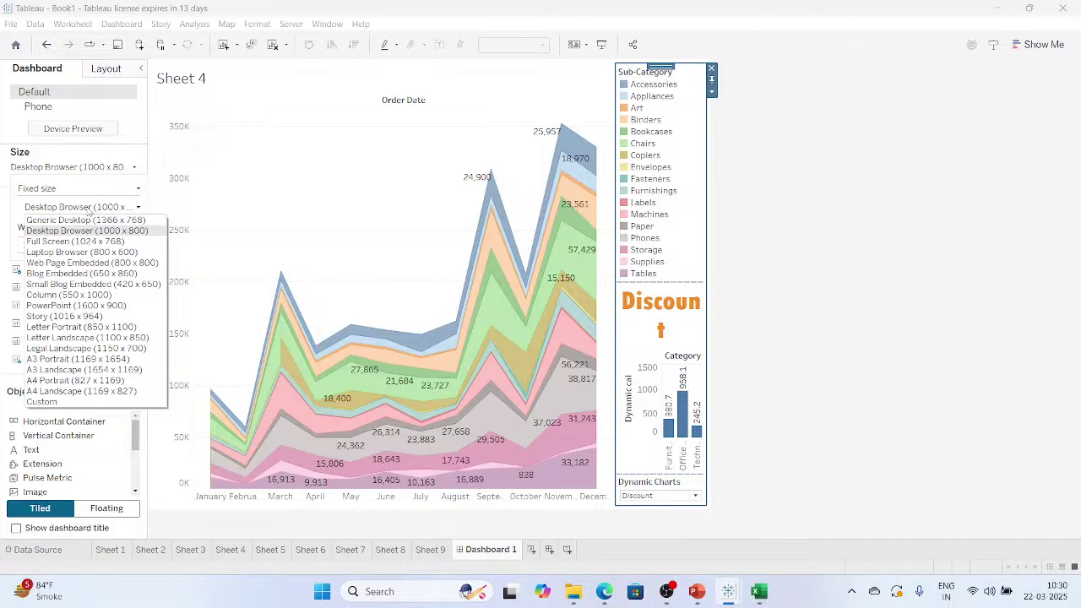
pyautogui.click(88, 242)
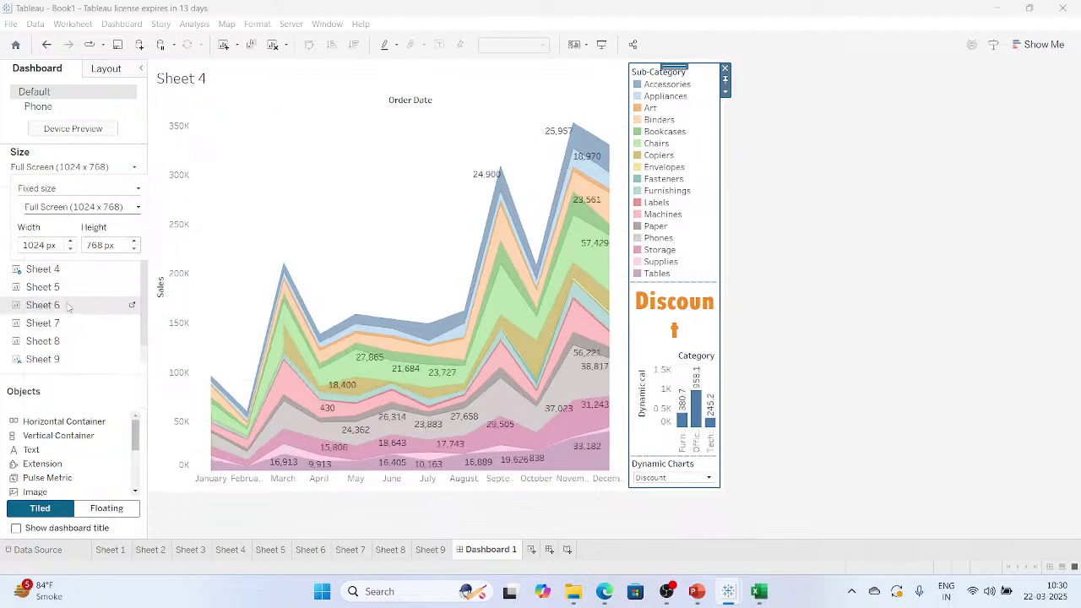
# Switch new dashboard objects to floating and try to place Sheet 7 in the empty space beyond the Sub-Category legend.
pyautogui.click(118, 508)
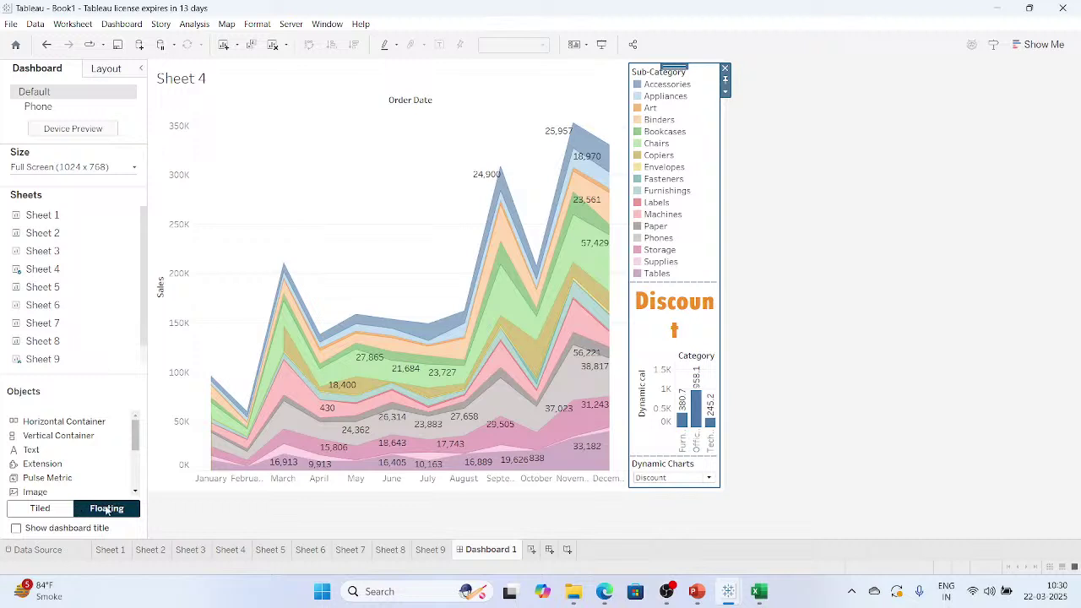
pyautogui.moveTo(40, 291)
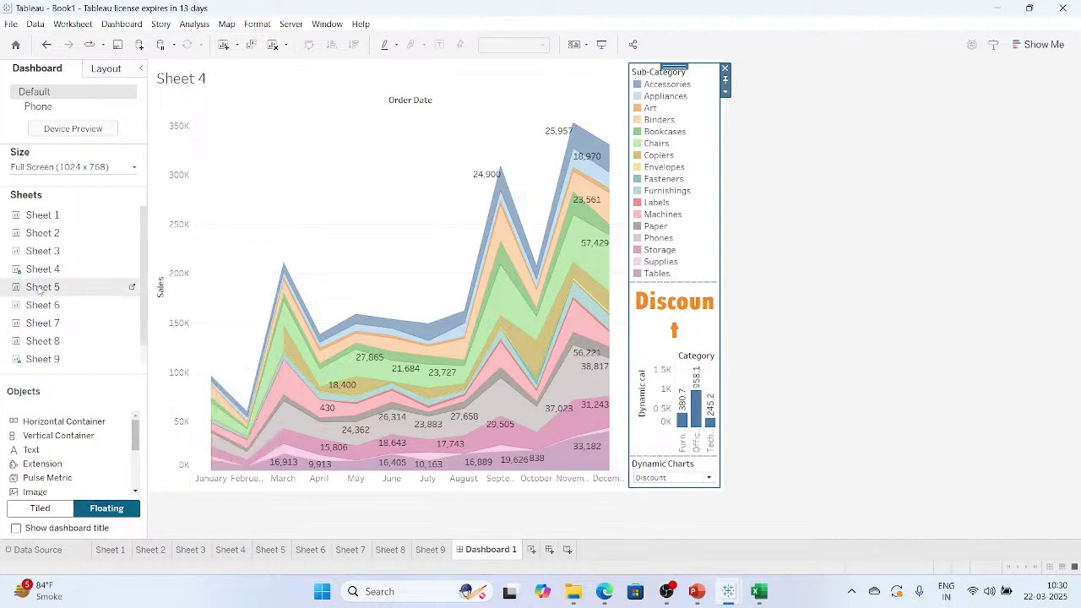
pyautogui.click(40, 289)
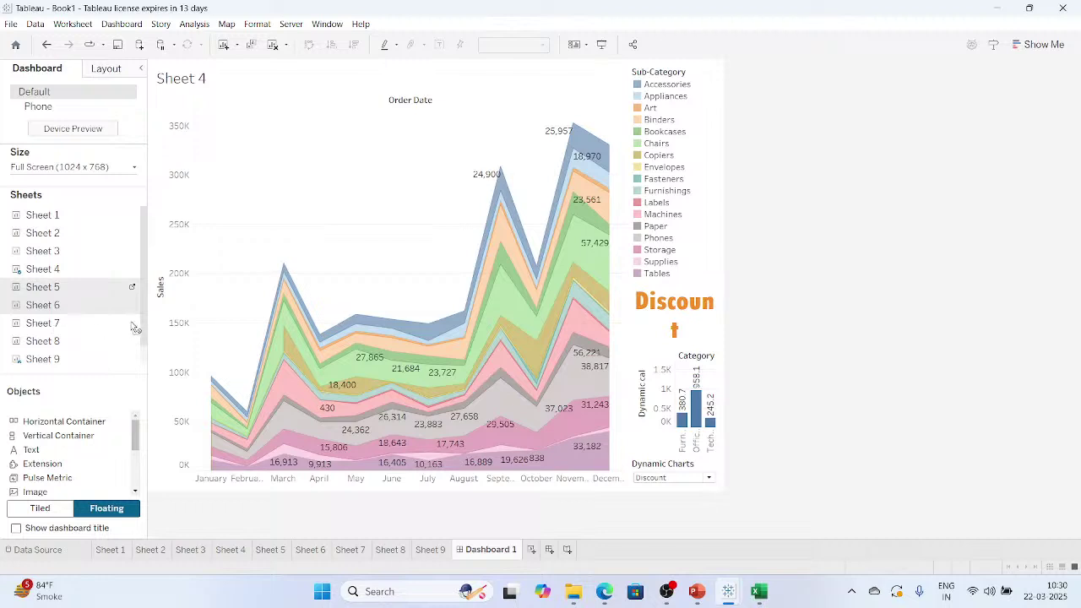
pyautogui.moveTo(46, 325); pyautogui.dragTo(763, 142)
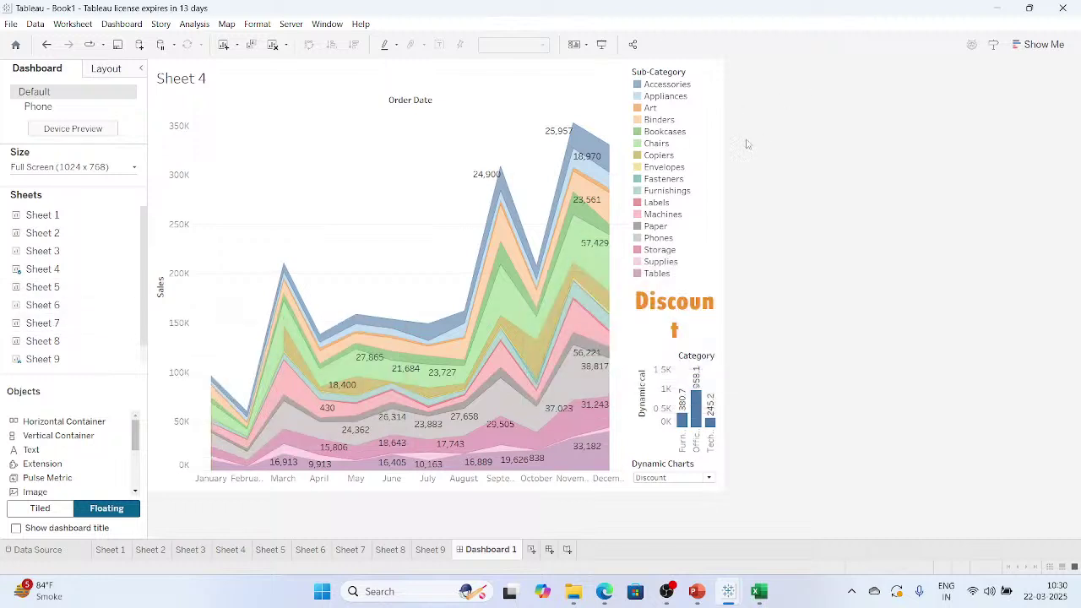
pyautogui.click(723, 232)
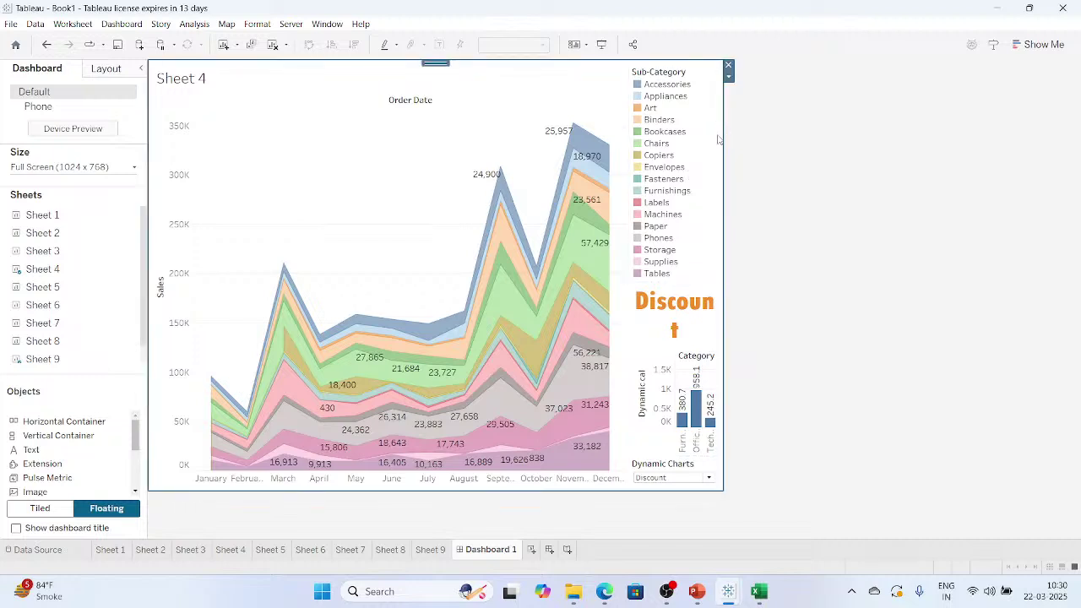
# Set a custom fixed dashboard width of 1624 px.
pyautogui.click(81, 167)
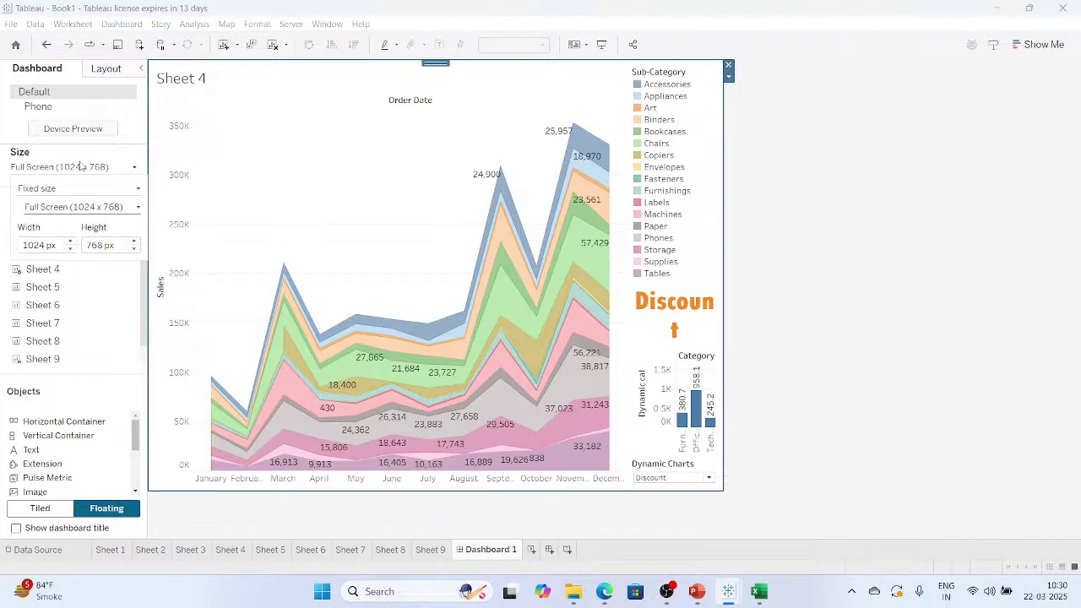
pyautogui.doubleClick(43, 245)
pyautogui.write('724')
pyautogui.press('Return')
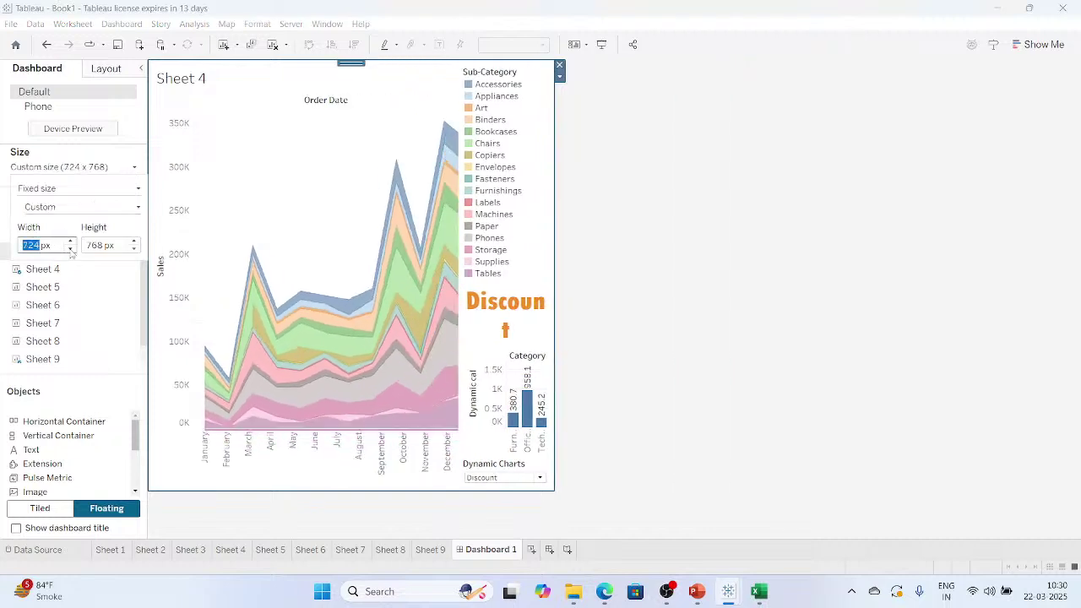
pyautogui.click(71, 241)
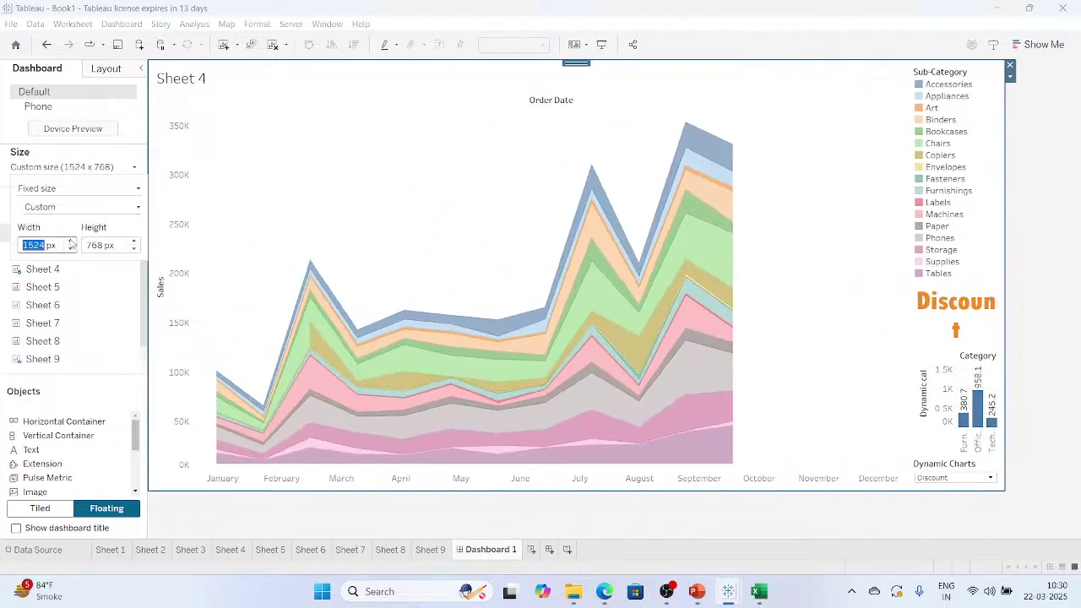
pyautogui.click(71, 243)
pyautogui.click(71, 242)
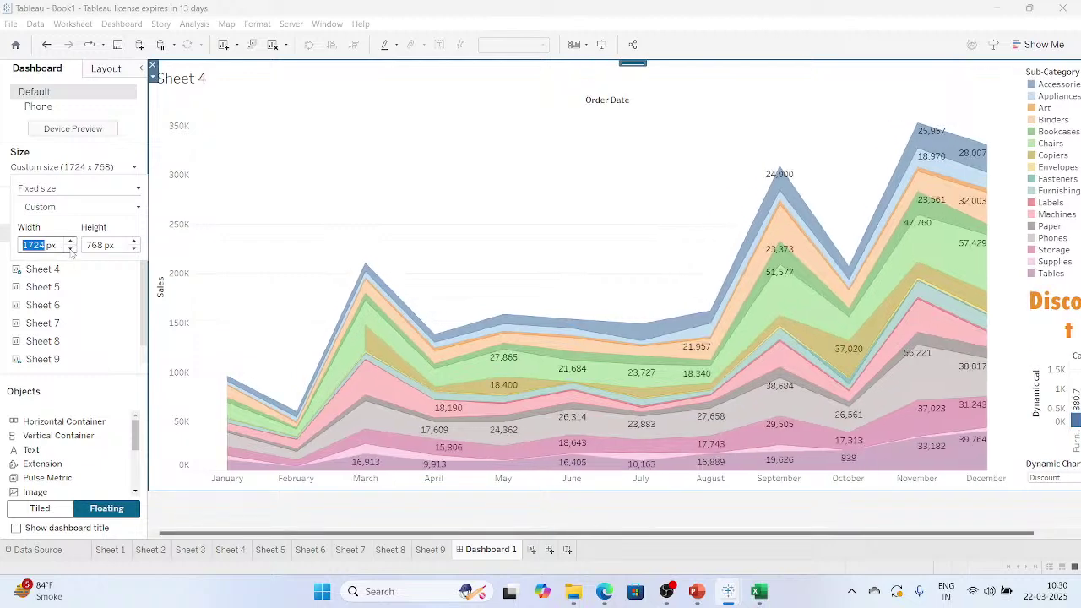
pyautogui.click(70, 249)
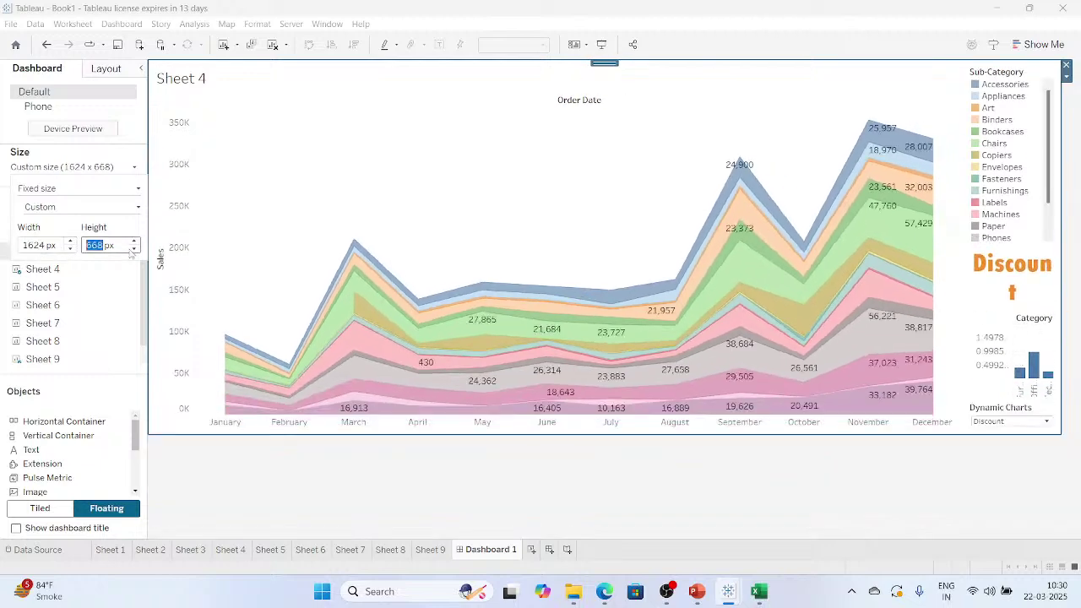
# Set the dashboard's fixed height to 968 px.
pyautogui.click(134, 242)
pyautogui.click(133, 242)
pyautogui.click(134, 242)
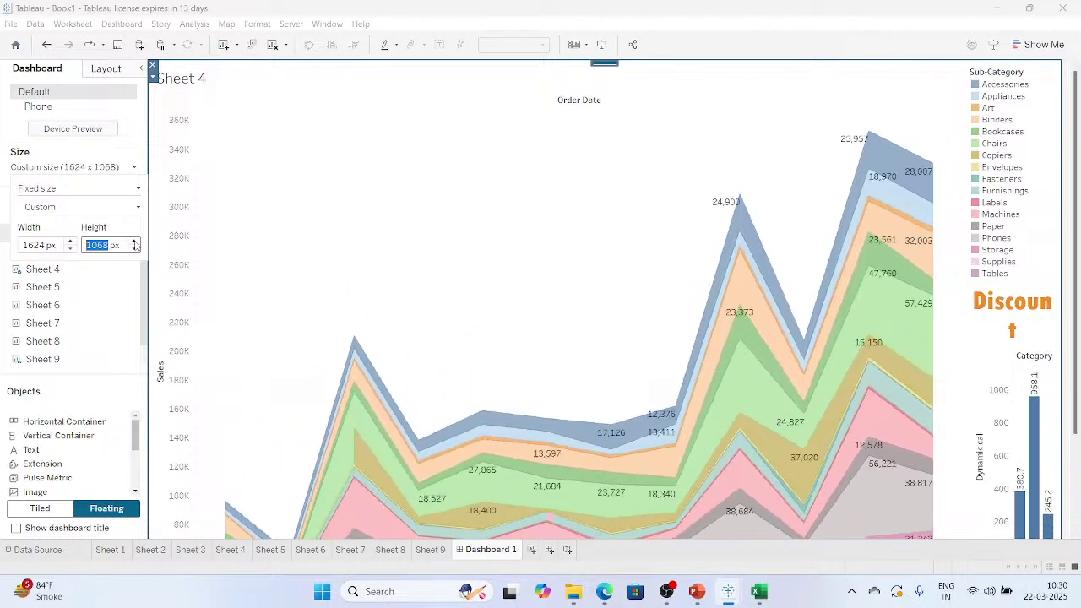
pyautogui.click(134, 249)
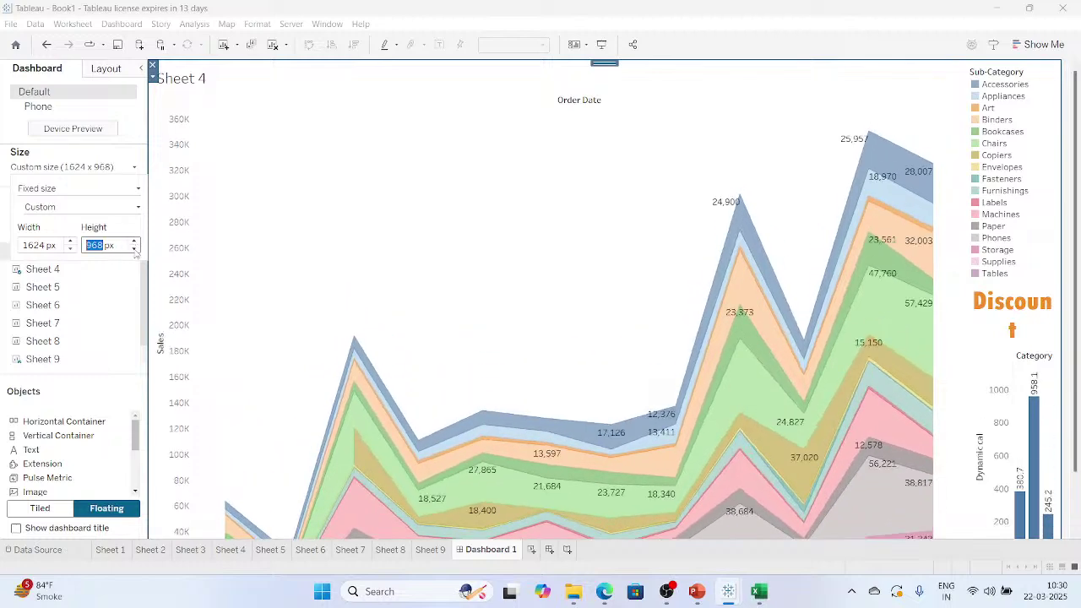
# Narrow Sheet 4 to about 40 percent of the dashboard's width, widening the column with the Sub-Category legend and the Discount chart.
pyautogui.click(367, 205)
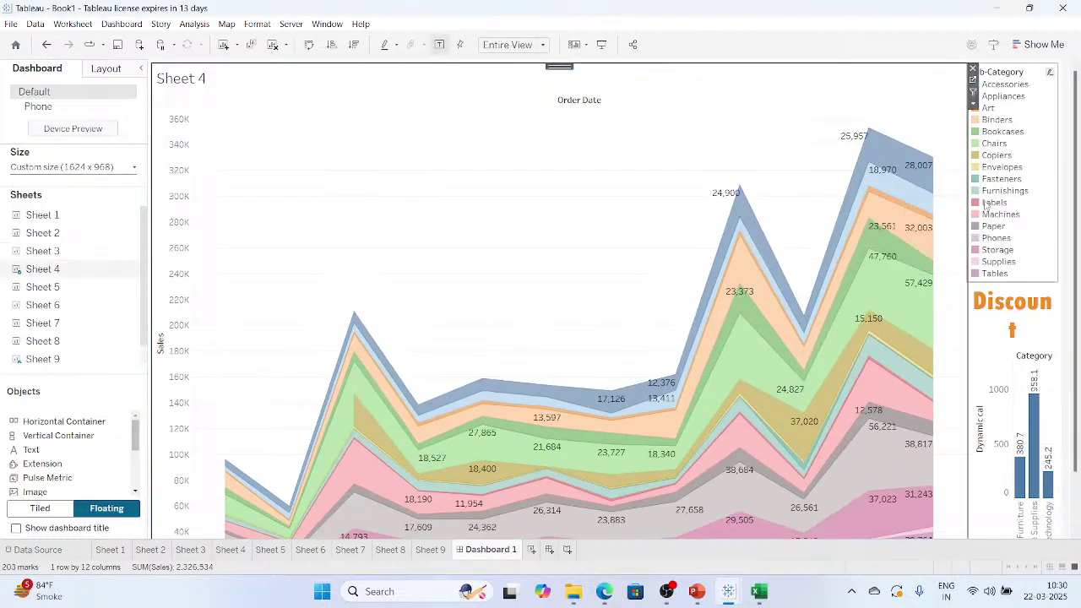
pyautogui.moveTo(967, 217); pyautogui.dragTo(642, 224)
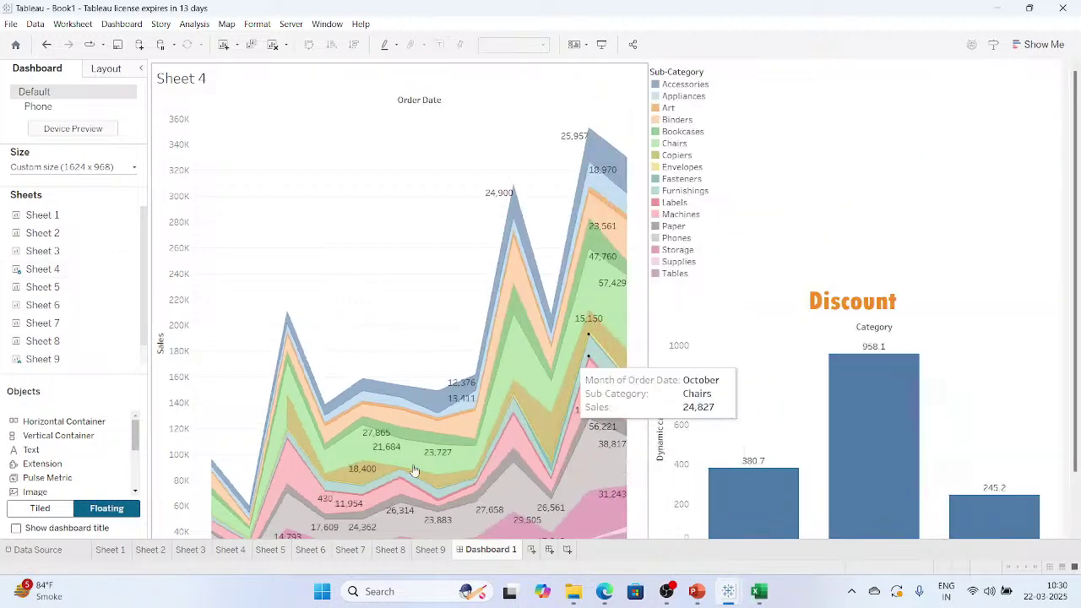
pyautogui.click(400, 418)
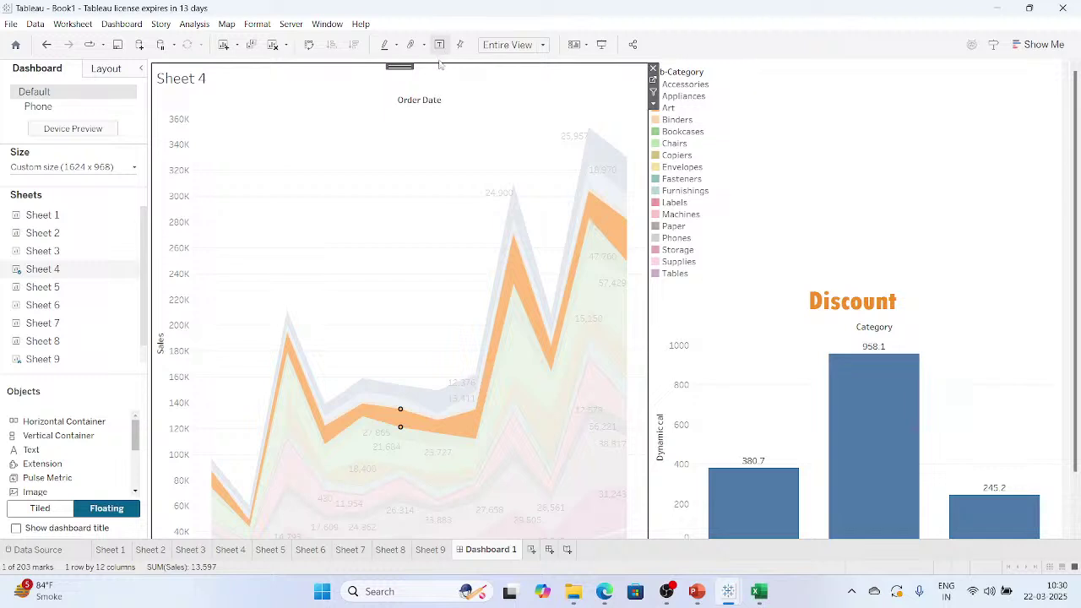
pyautogui.click(645, 320)
pyautogui.click(653, 315)
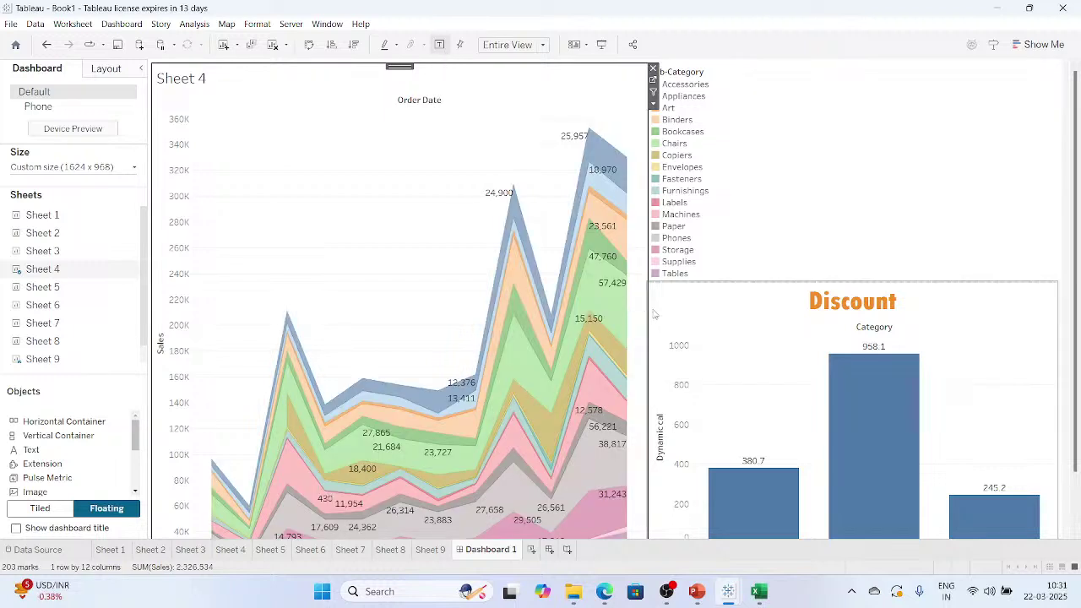
pyautogui.moveTo(647, 309); pyautogui.dragTo(513, 309)
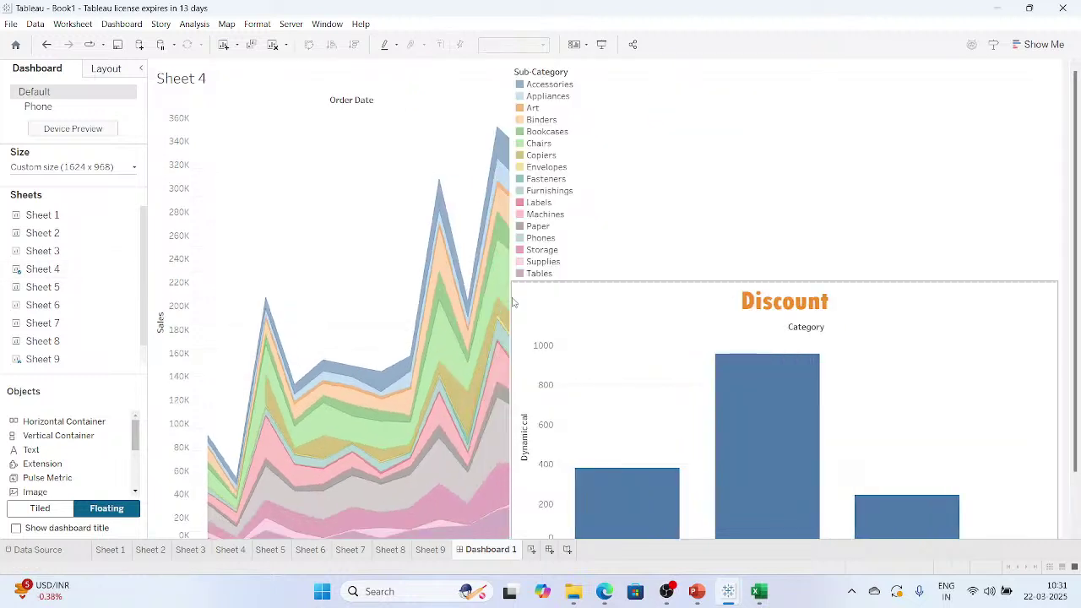
# Select a green area in the Sheet 4 chart, and highlight Copiers through the Sub-Category legend.
pyautogui.click(359, 423)
pyautogui.click(588, 403)
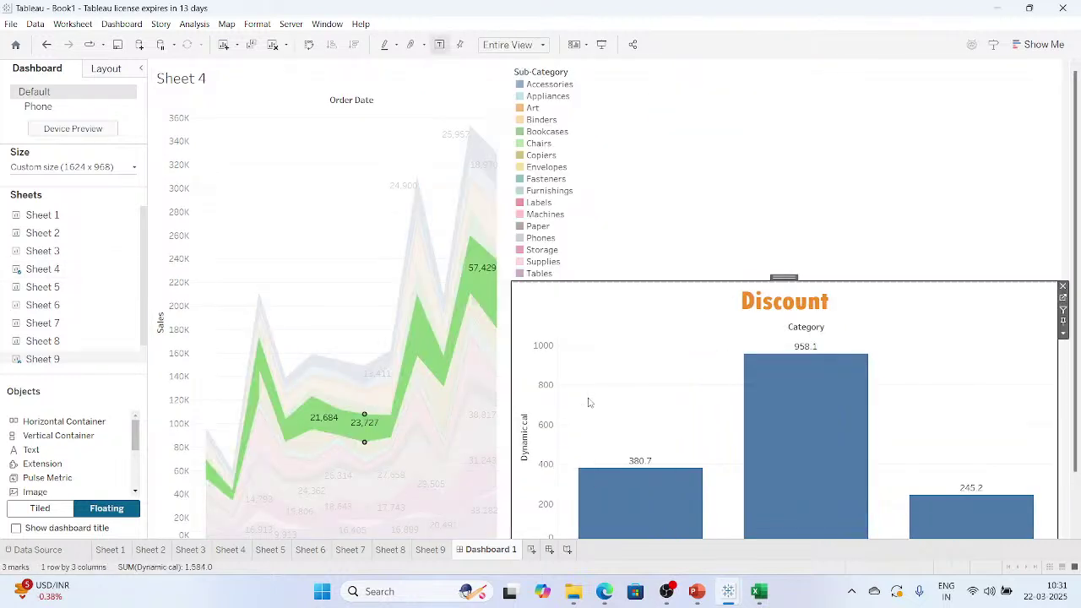
pyautogui.click(521, 156)
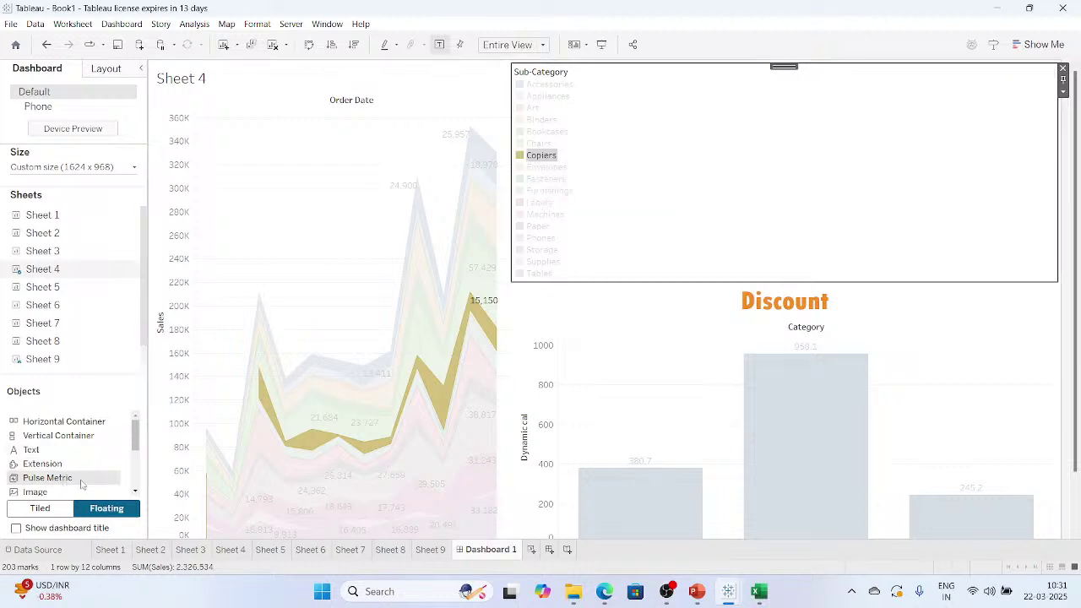
# Place a floating Image object in the empty area beside the Sub-Category legend, with an inserted image file as its source.
pyautogui.moveTo(75, 493); pyautogui.dragTo(619, 131)
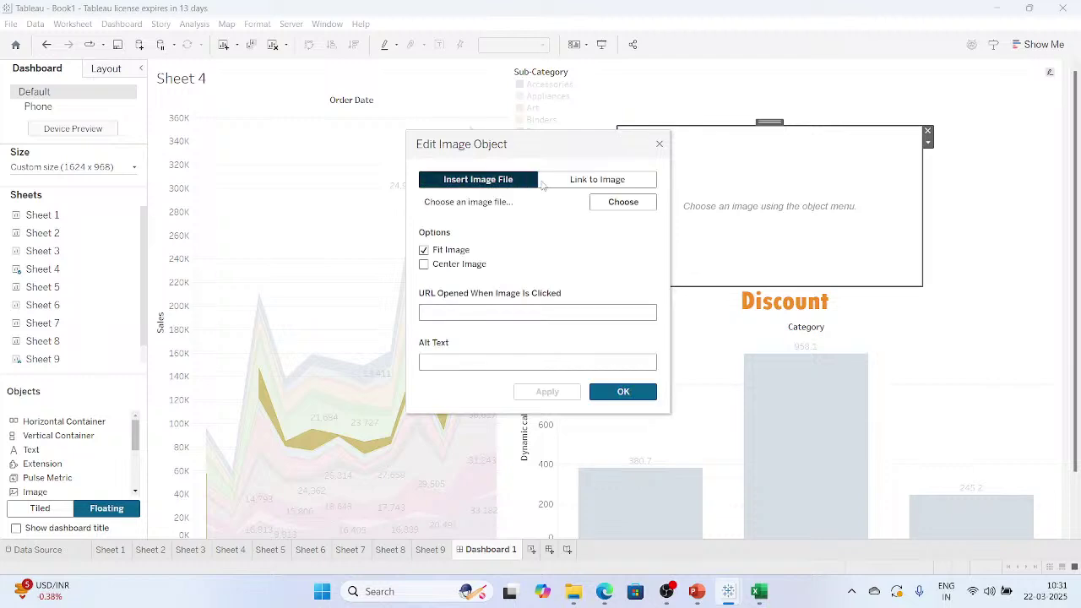
pyautogui.click(558, 180)
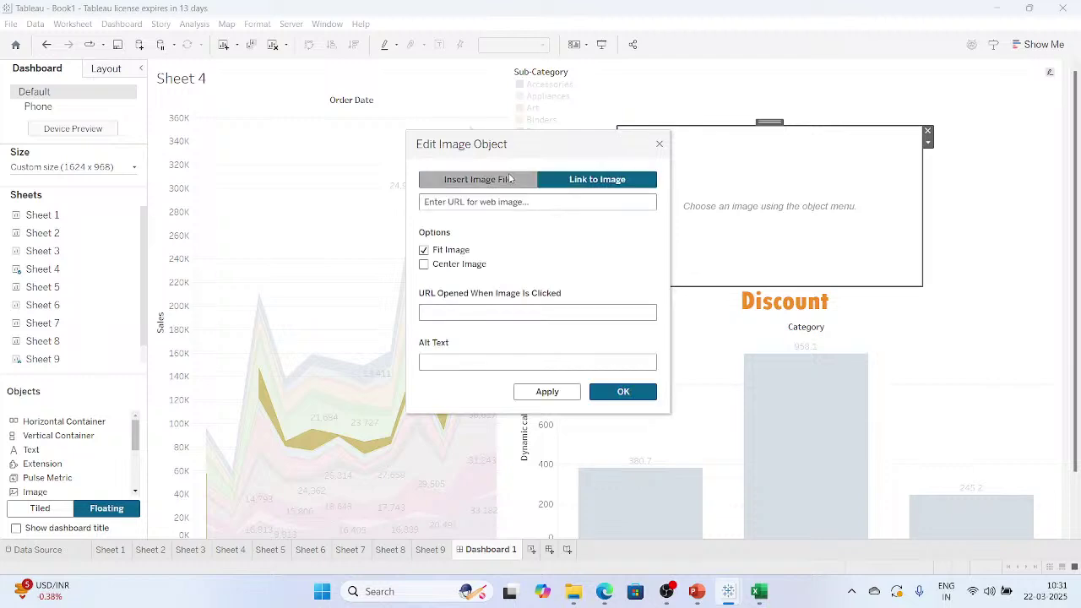
pyautogui.click(510, 179)
pyautogui.click(569, 312)
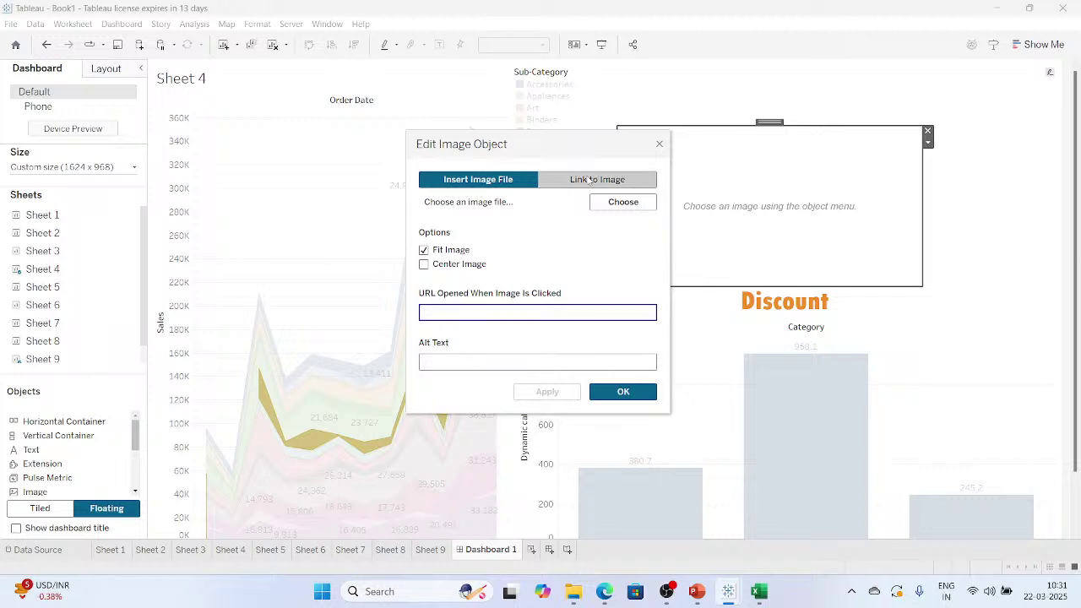
# Insert WaterNewsPaper.png from the Downloads folder into the Image object, with Fit Image enabled.
pyautogui.click(622, 203)
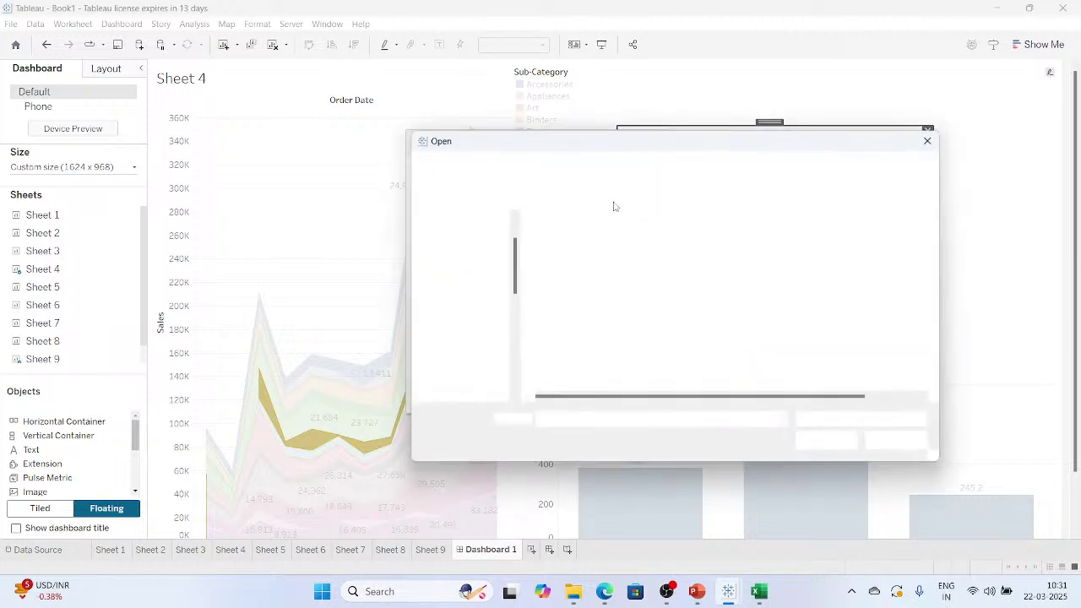
pyautogui.click(485, 310)
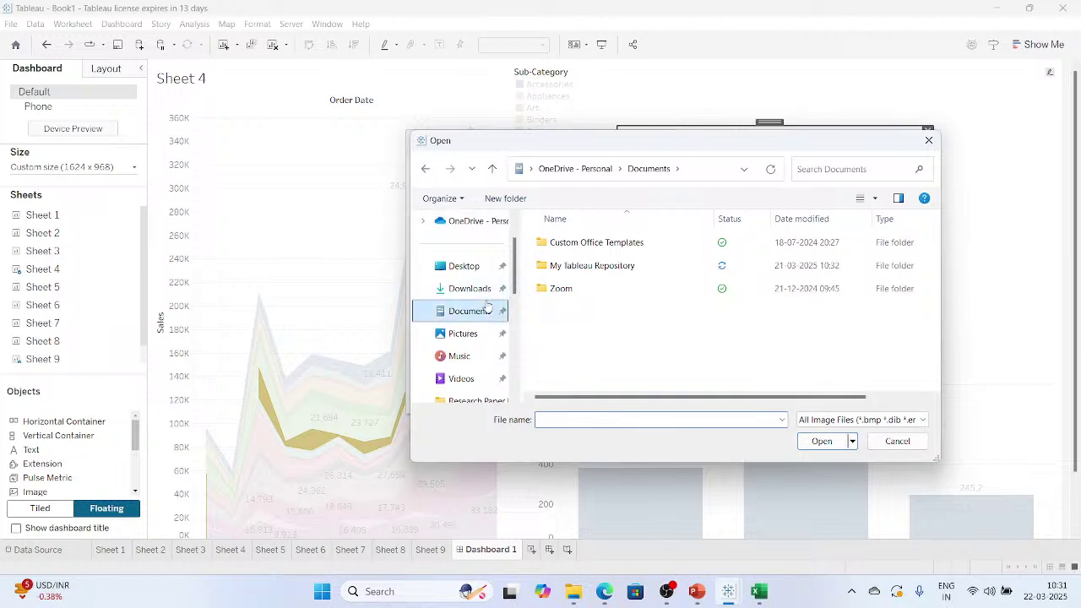
pyautogui.click(478, 334)
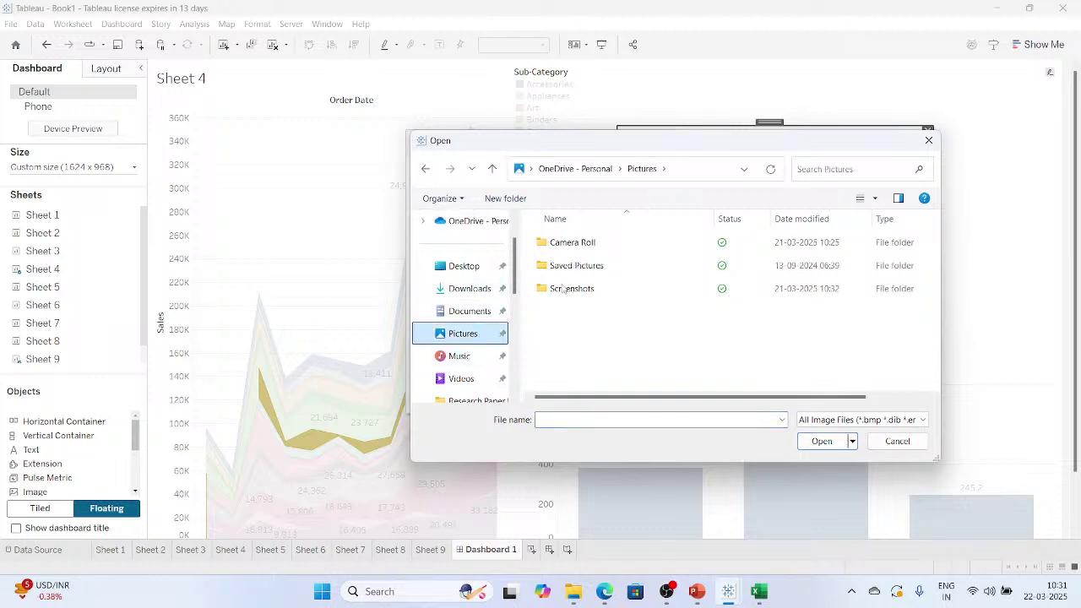
pyautogui.doubleClick(615, 267)
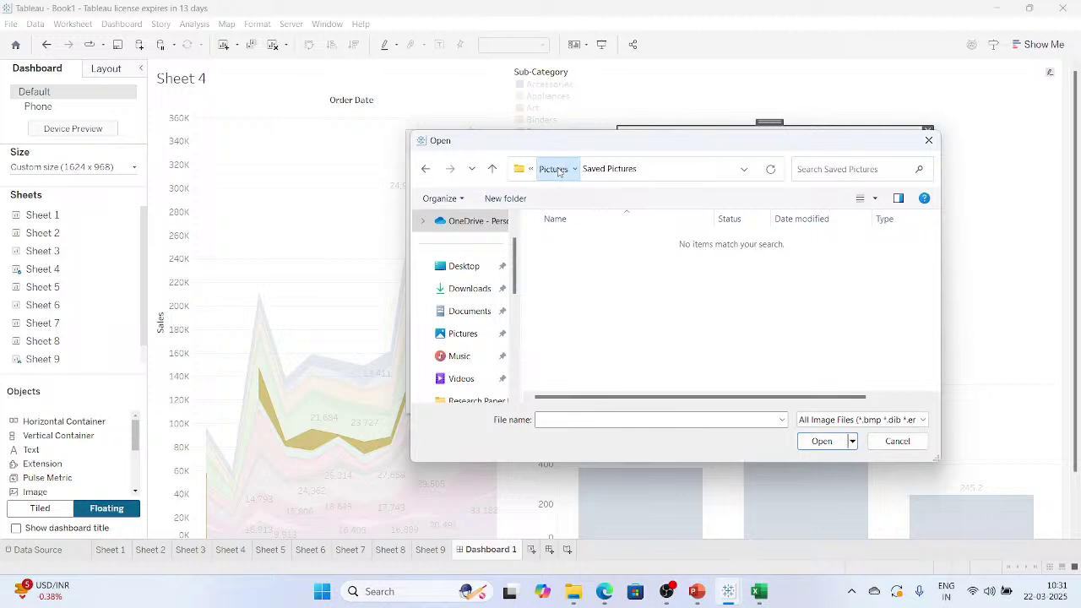
pyautogui.click(554, 169)
pyautogui.click(476, 268)
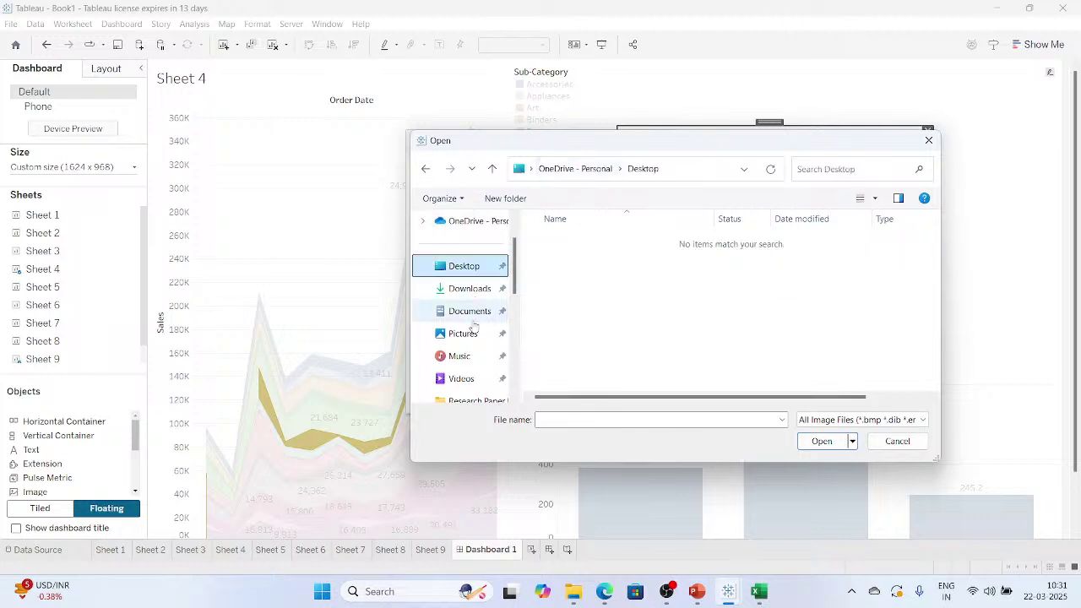
pyautogui.click(481, 289)
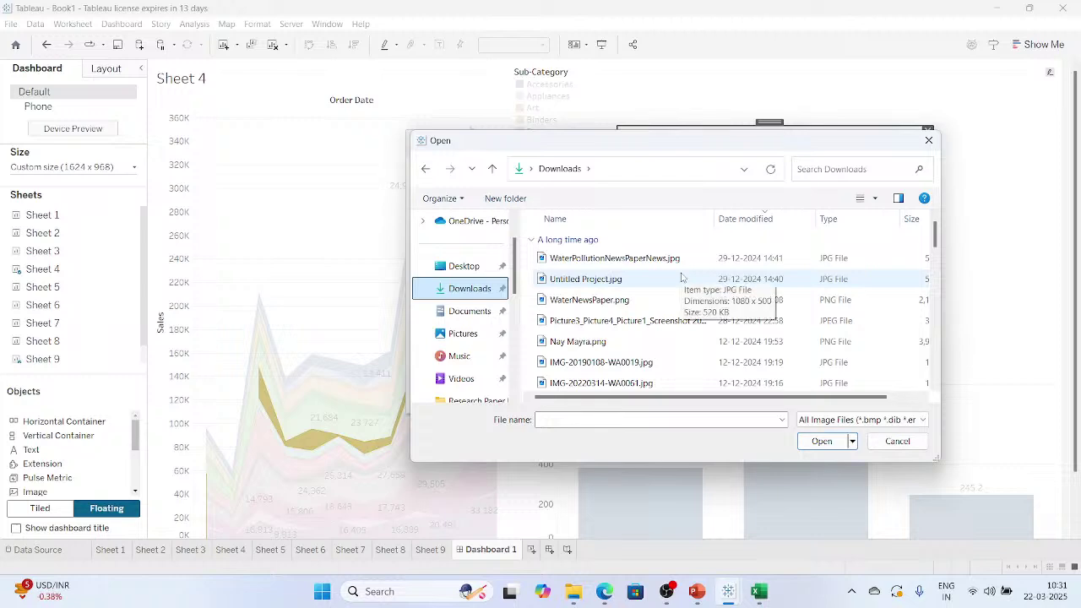
pyautogui.doubleClick(620, 301)
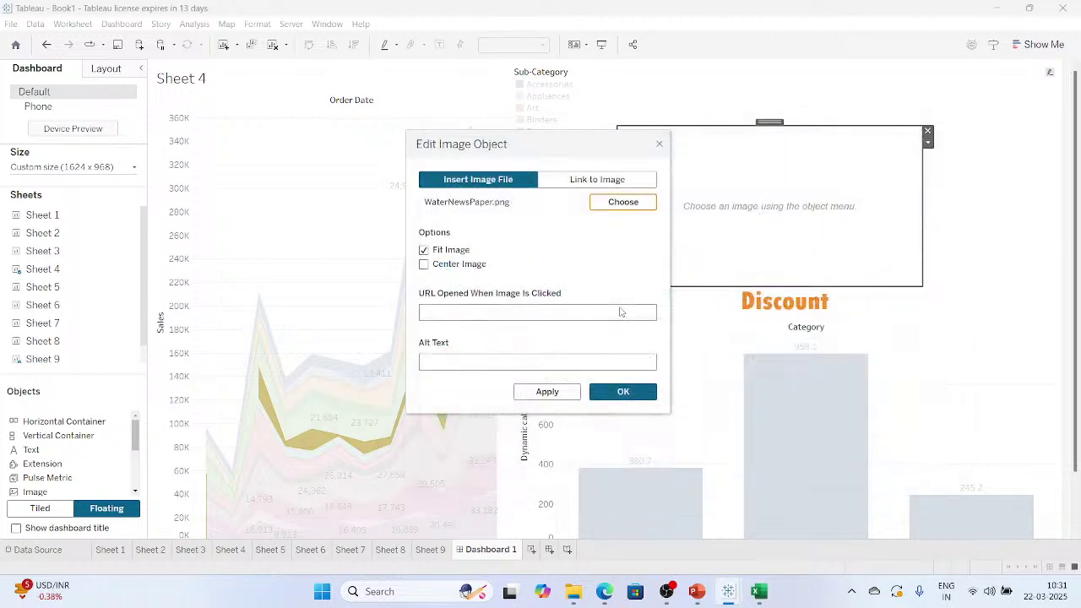
pyautogui.click(621, 391)
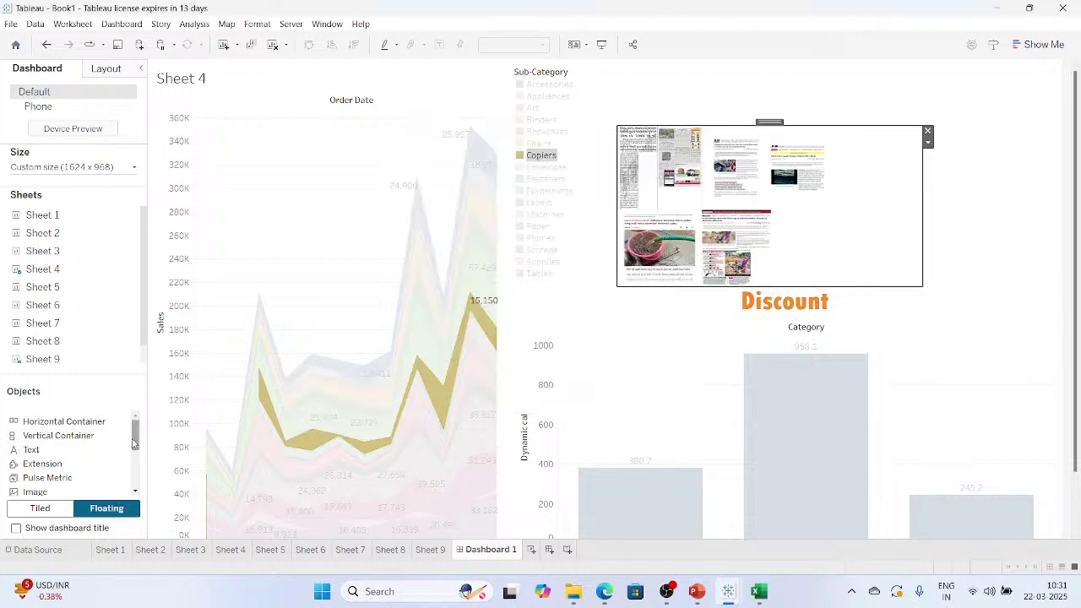
pyautogui.moveTo(132, 443); pyautogui.dragTo(134, 479)
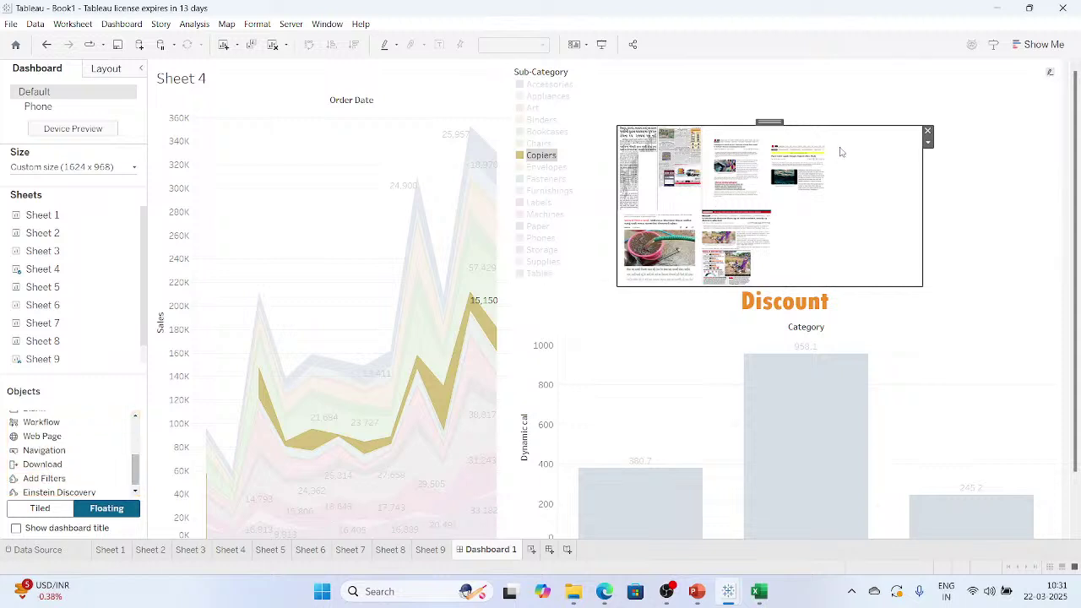
# Delete the floating newspaper image from the dashboard, and clear the Copiers highlight in the Sub-Category legend.
pyautogui.moveTo(769, 123); pyautogui.dragTo(910, 65)
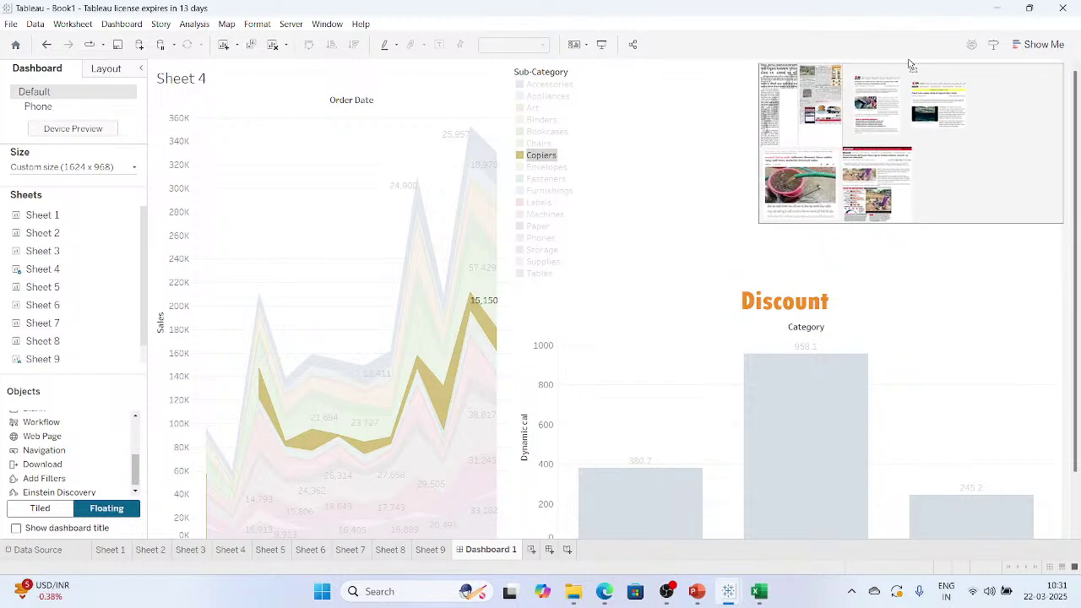
pyautogui.press('Delete')
pyautogui.click(919, 150)
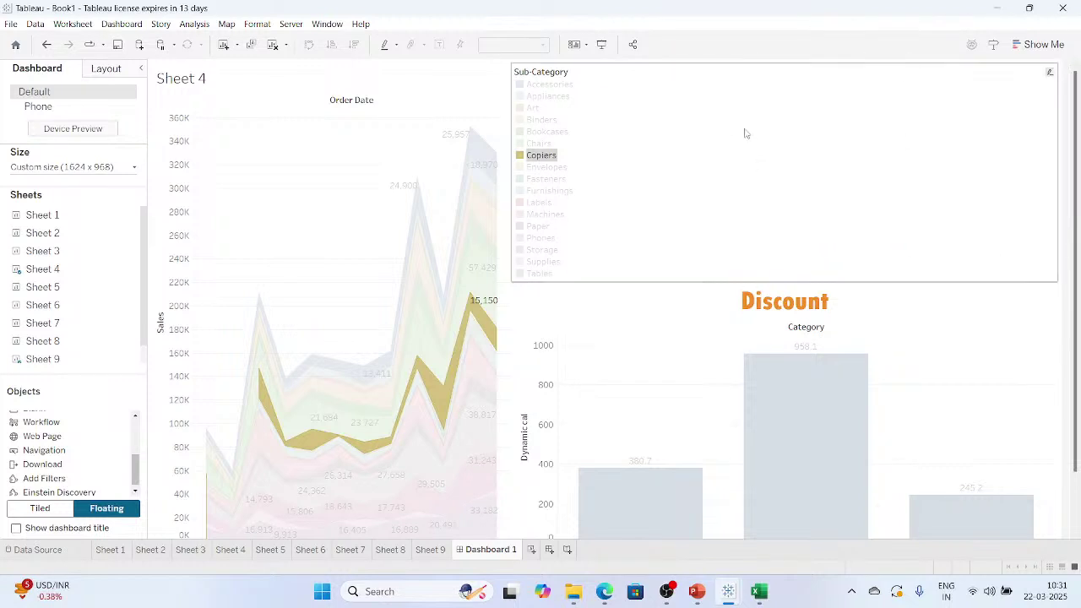
pyautogui.click(909, 118)
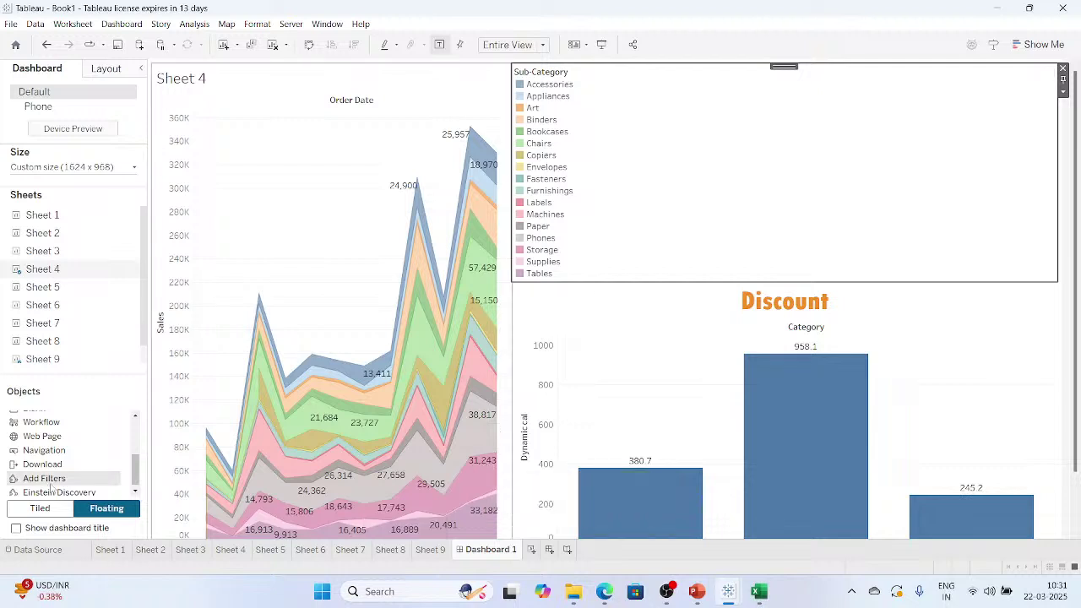
pyautogui.moveTo(42, 436); pyautogui.dragTo(714, 82)
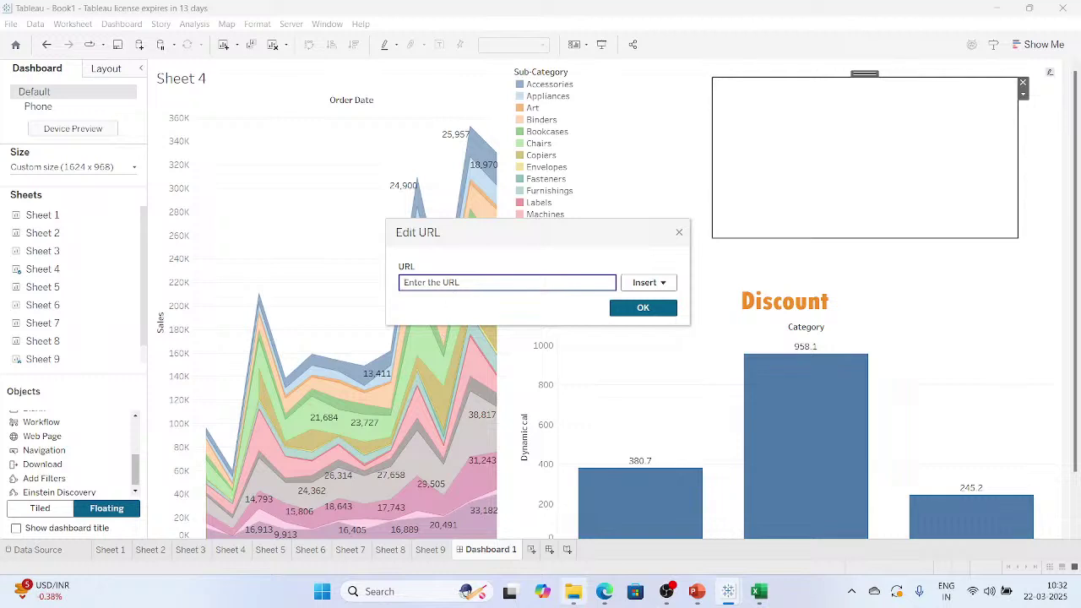
pyautogui.moveTo(605, 591)
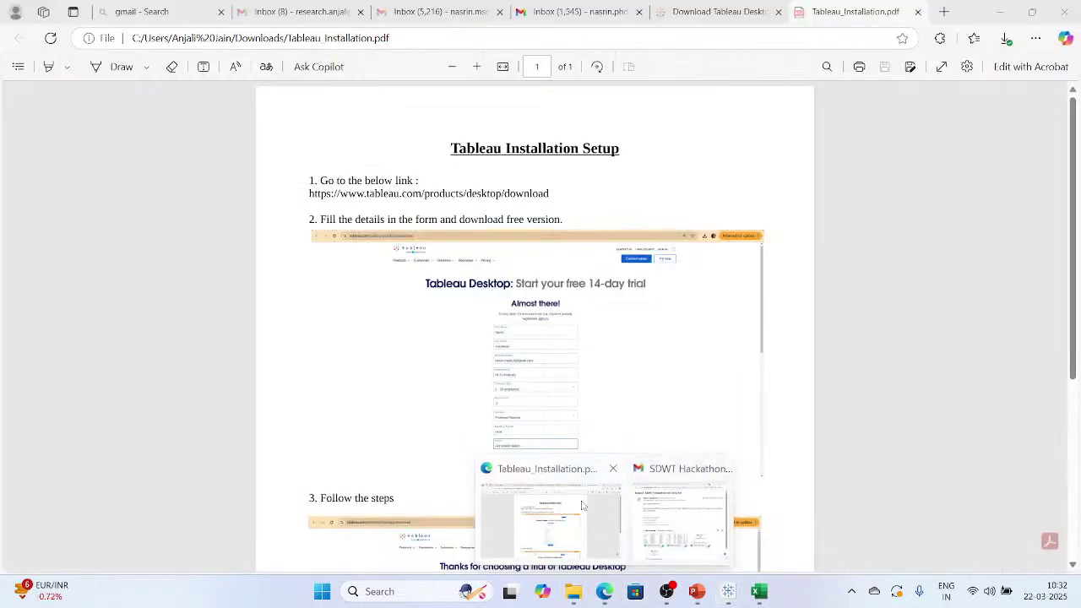
pyautogui.click(582, 505)
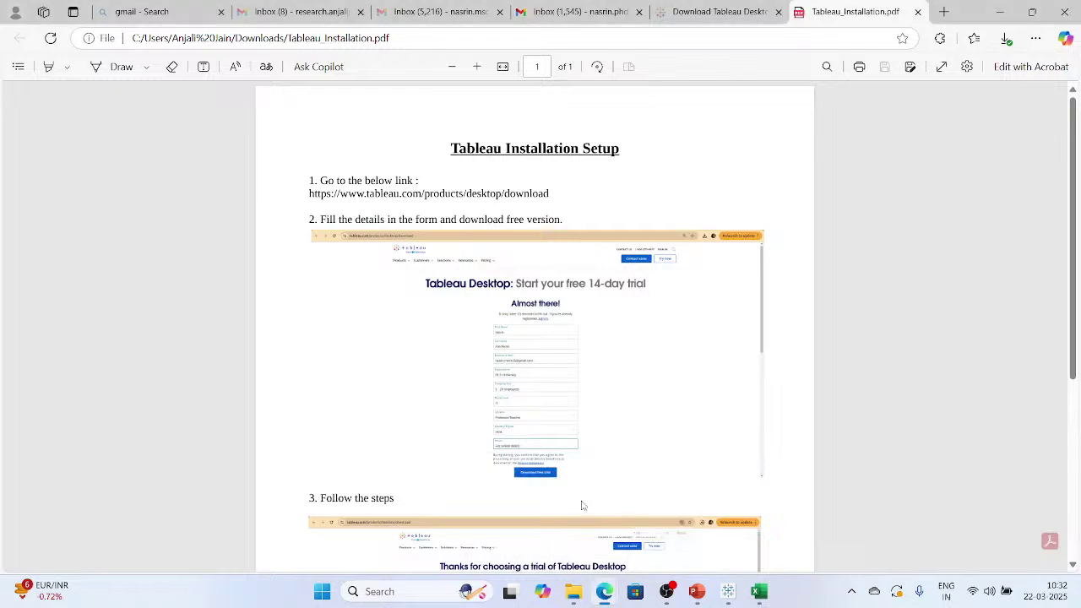
pyautogui.click(940, 12)
pyautogui.click(779, 41)
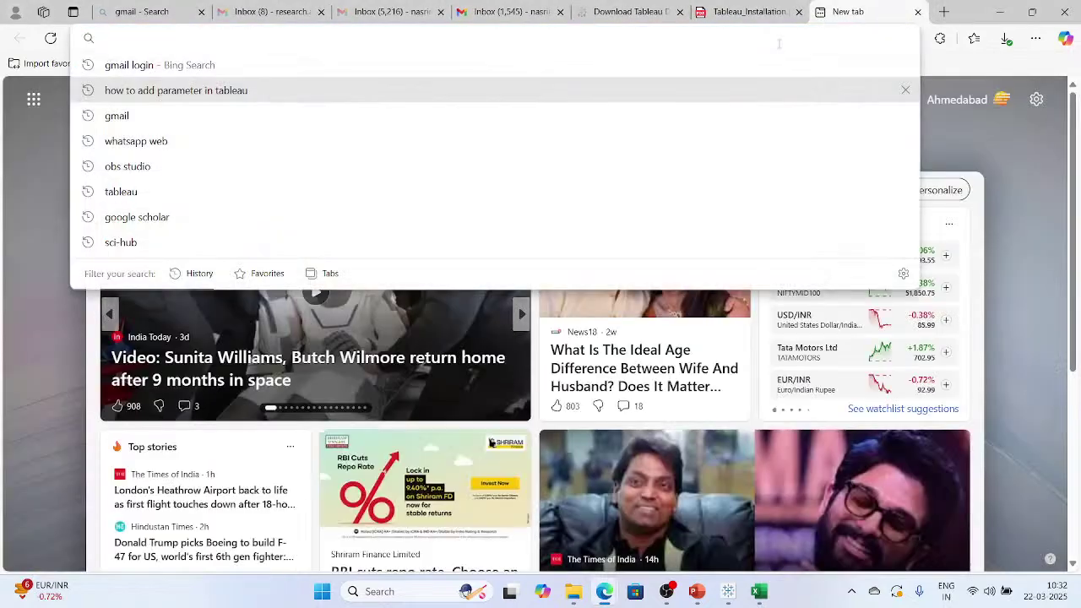
pyautogui.write('www')
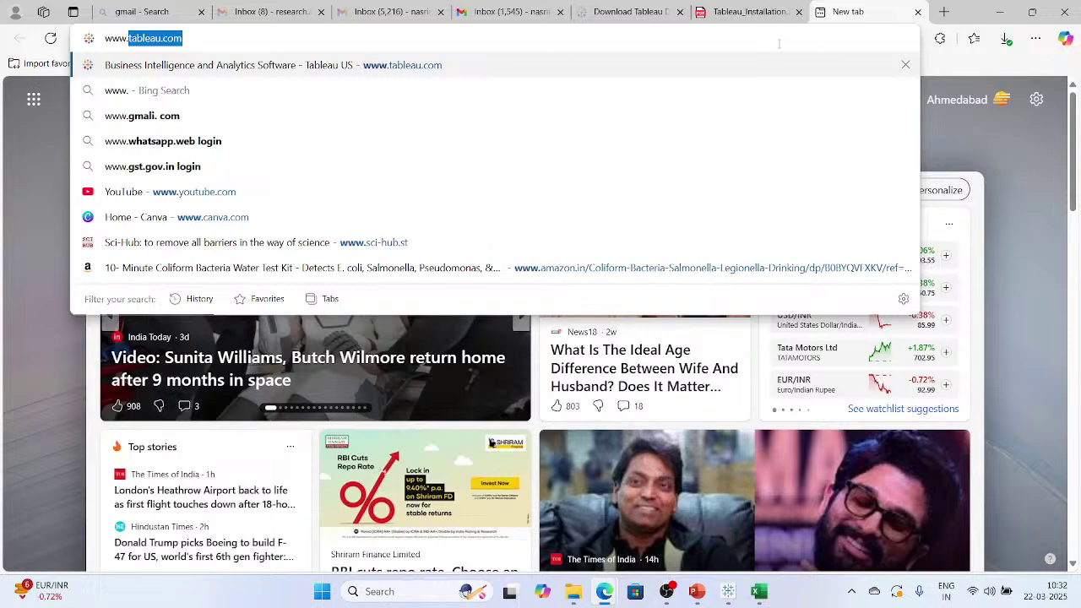
pyautogui.write('.goo')
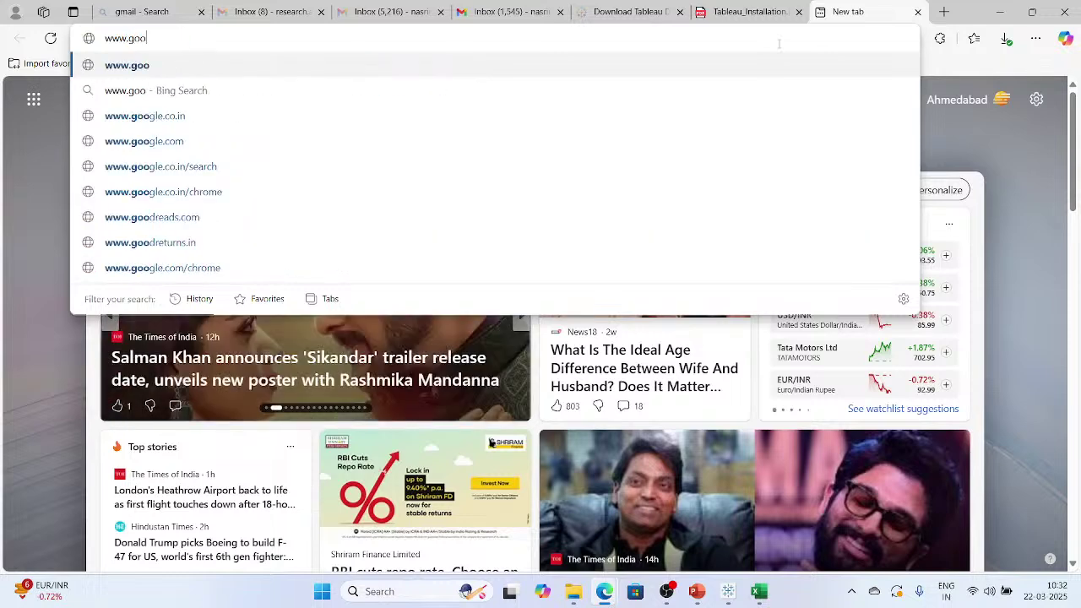
pyautogui.write('gle.com')
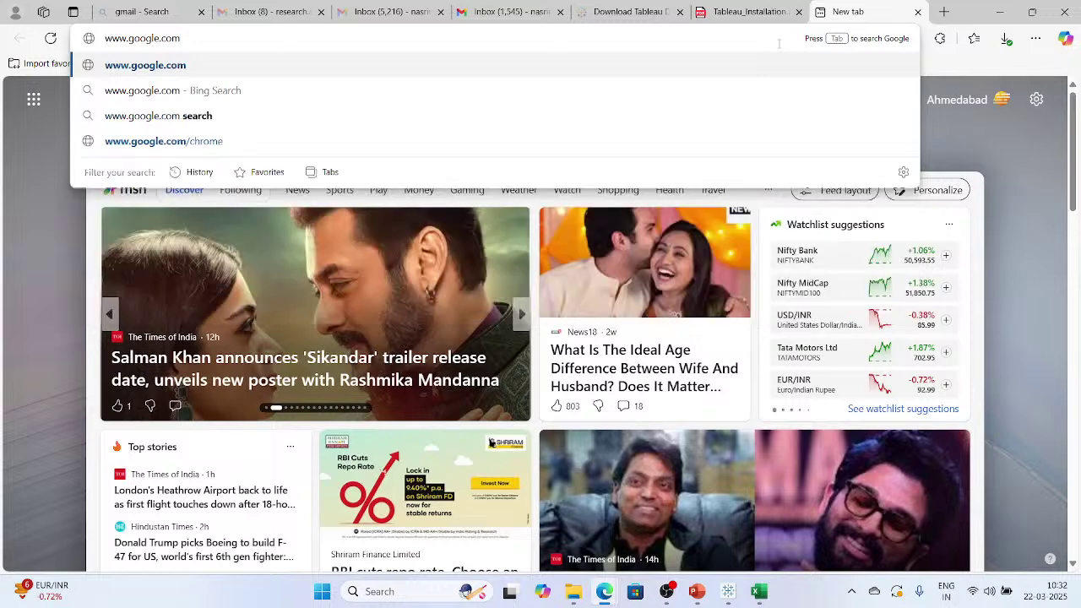
pyautogui.press('Return')
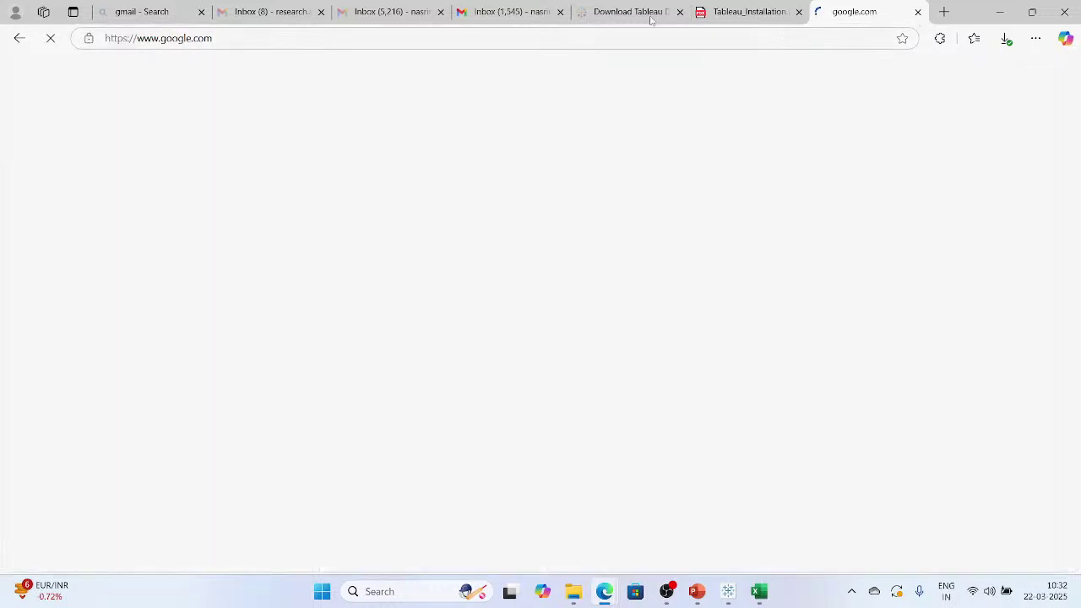
pyautogui.click(258, 38)
pyautogui.hotkey('ctrl', 'c')
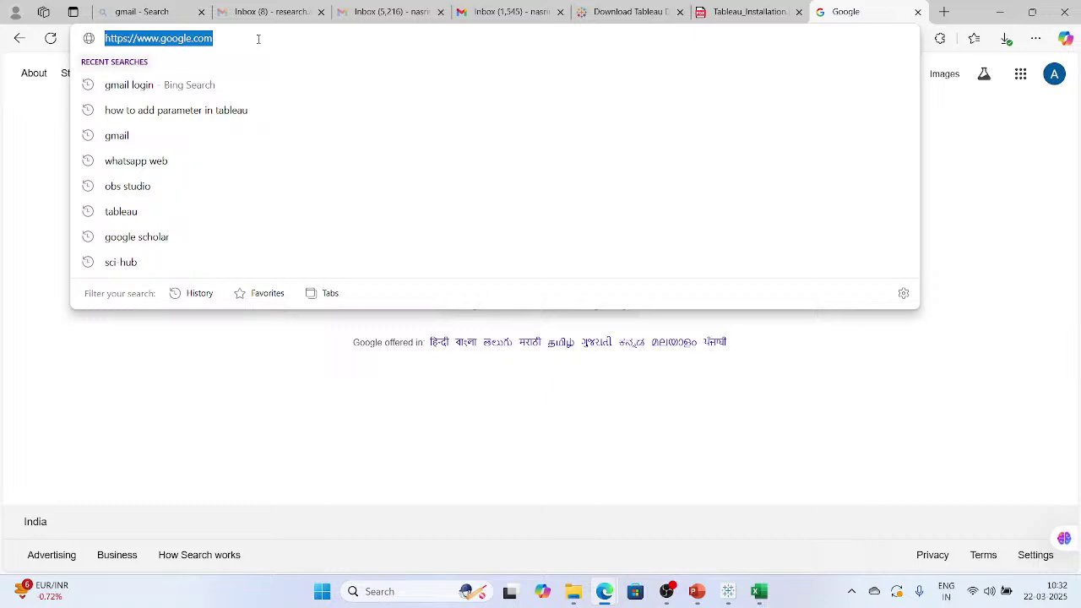
pyautogui.click(729, 588)
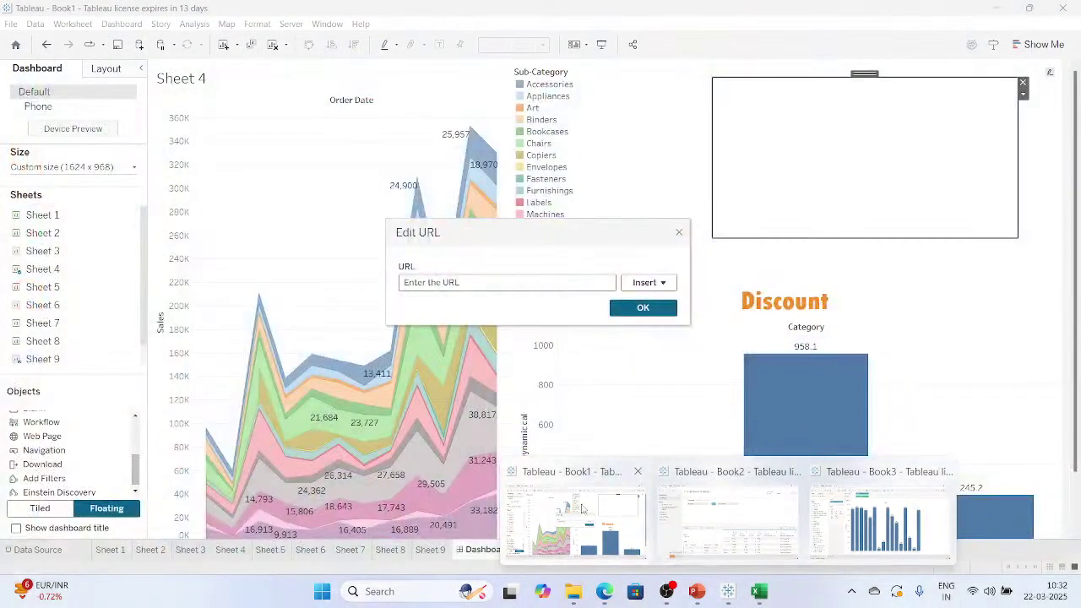
pyautogui.click(581, 508)
pyautogui.hotkey('ctrl', 'v')
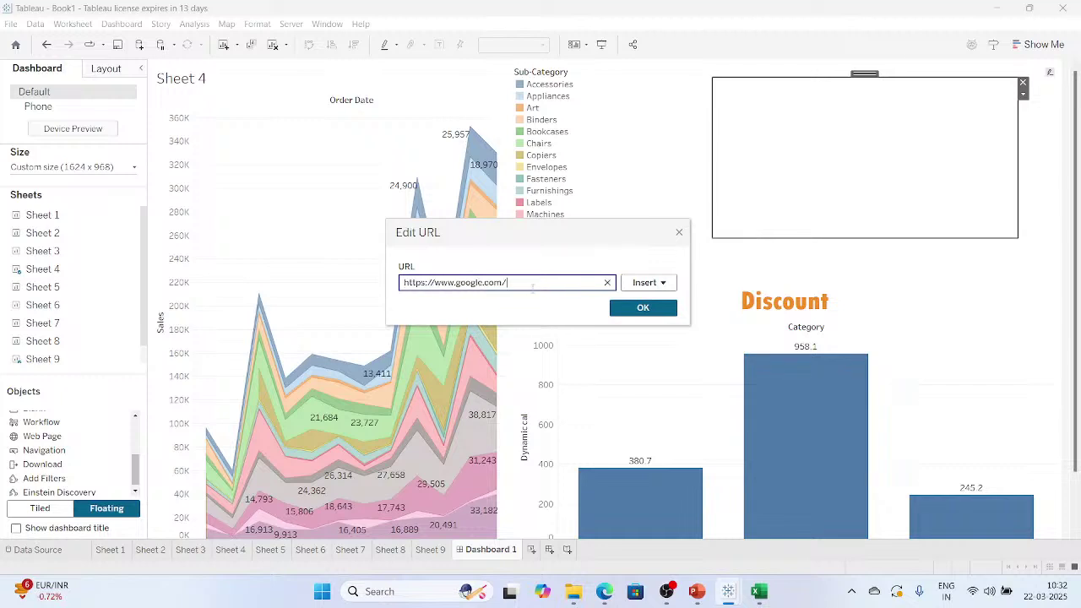
pyautogui.click(653, 308)
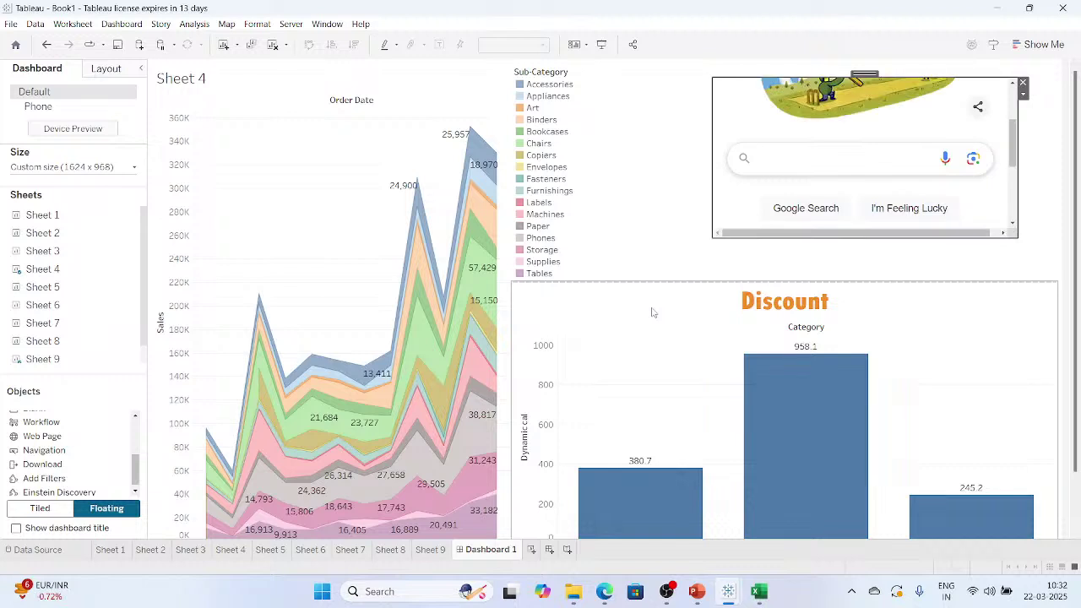
# Choose to stay signed out of Google in the web page object, and enlarge the object vertically at its lower and upper edges.
pyautogui.moveTo(1017, 149)
pyautogui.mouseDown()
pyautogui.moveTo(1013, 117)
pyautogui.moveTo(1014, 187)
pyautogui.moveTo(1014, 148)
pyautogui.mouseUp()
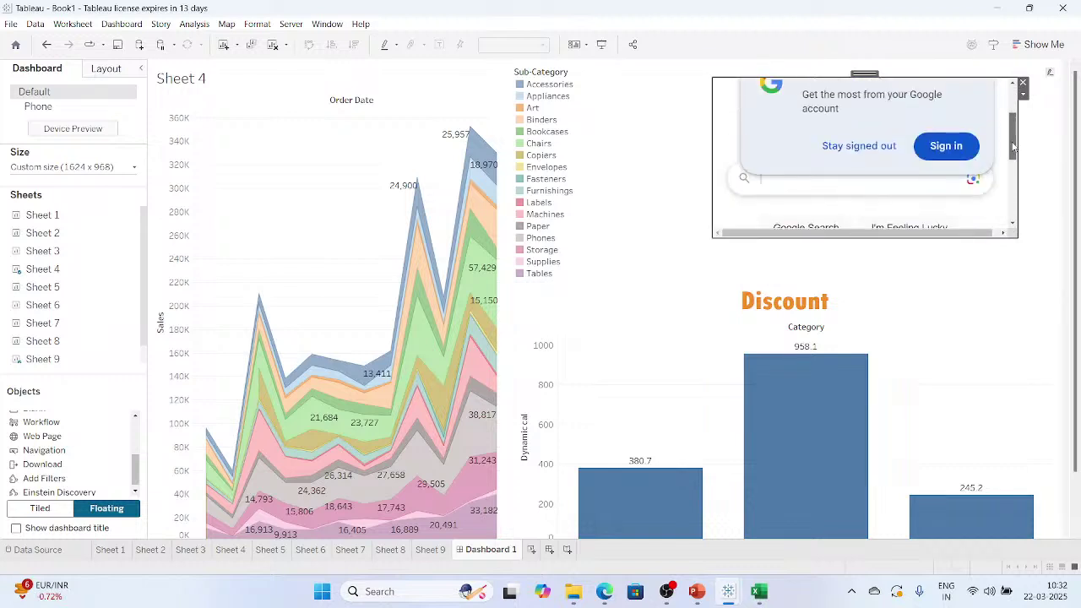
pyautogui.click(879, 146)
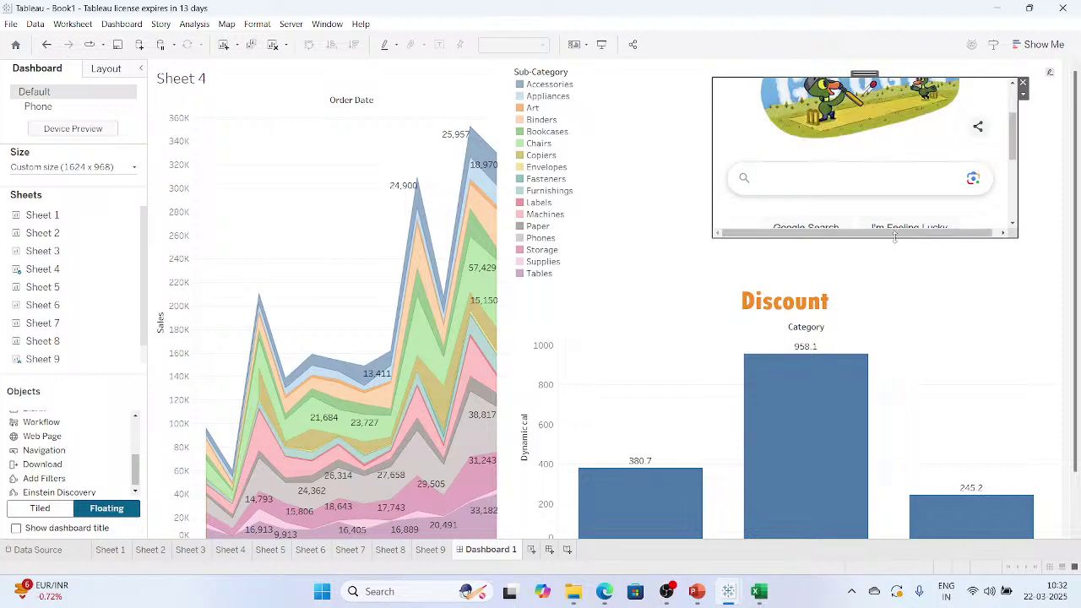
pyautogui.moveTo(899, 277); pyautogui.dragTo(899, 304)
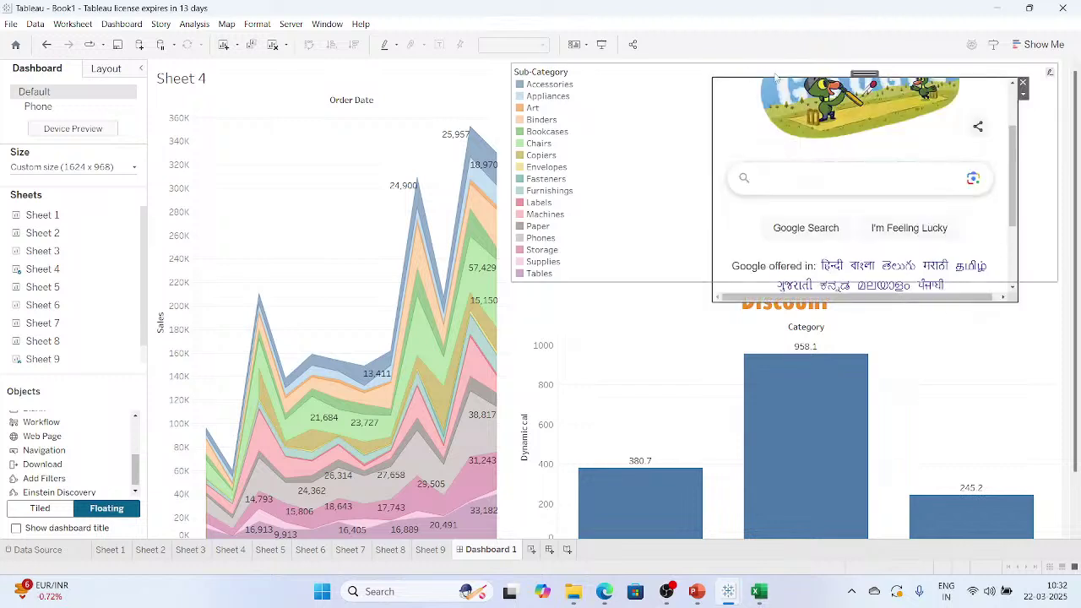
pyautogui.moveTo(779, 78); pyautogui.dragTo(778, 59)
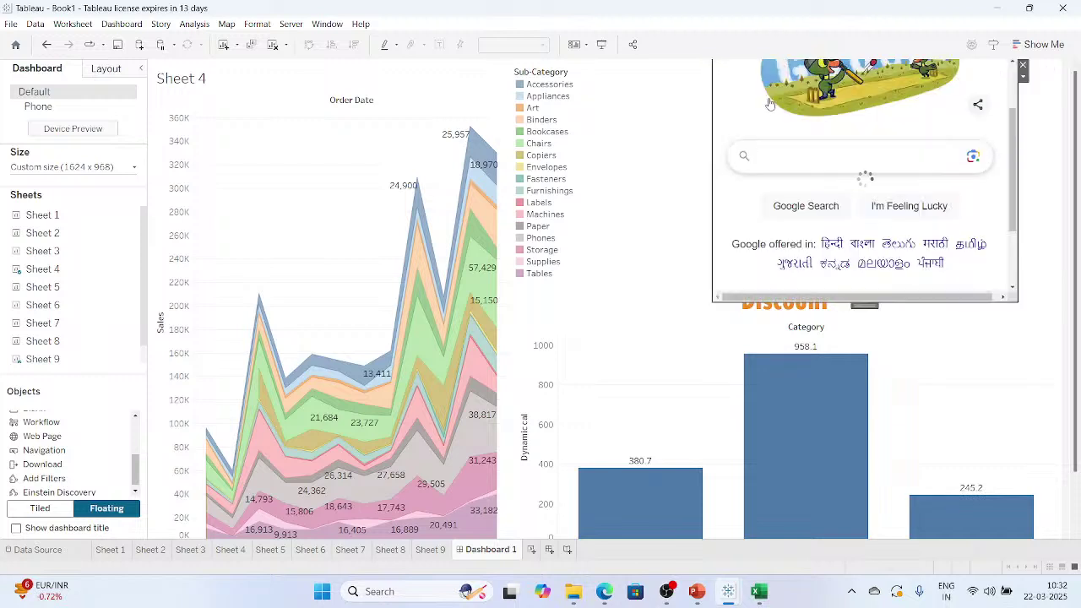
# Open the Indian Premier League results from the Google doodle in the web page object, and select Sheet 4 on the dashboard.
pyautogui.click(771, 105)
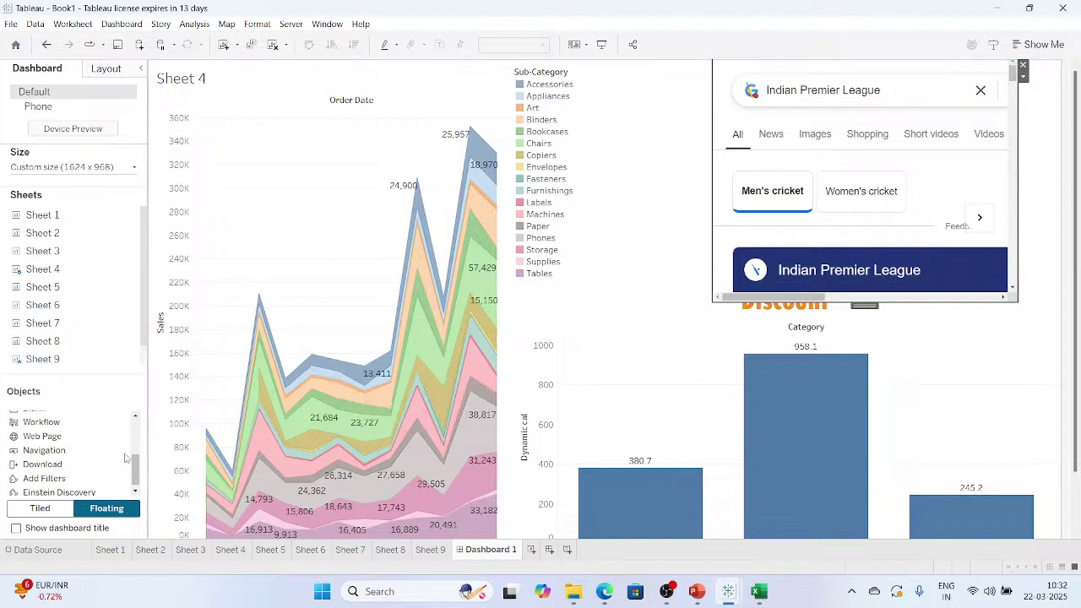
pyautogui.moveTo(137, 476); pyautogui.dragTo(138, 420)
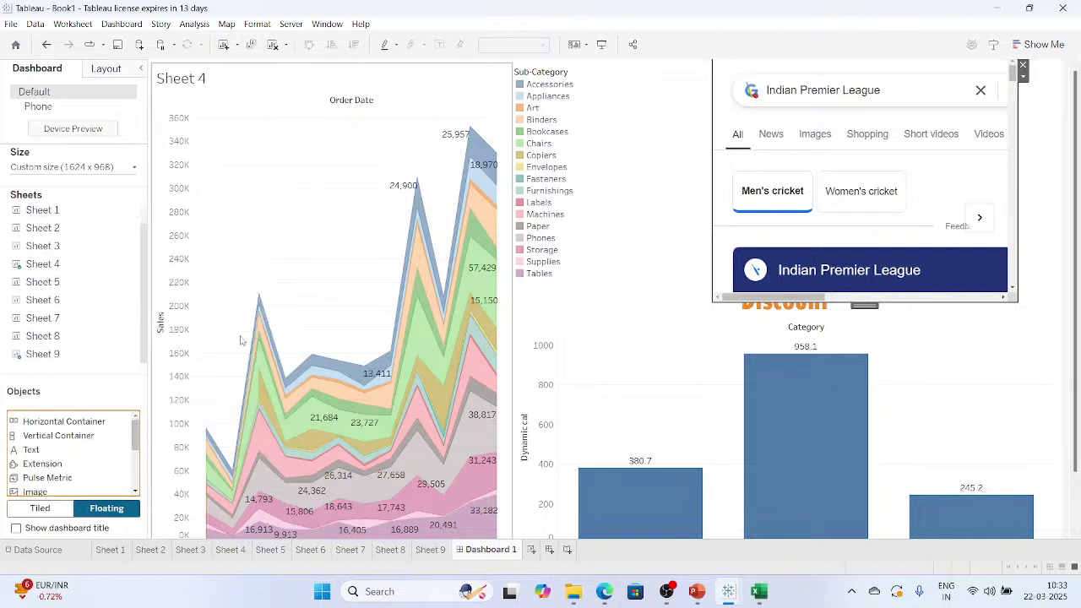
pyautogui.click(368, 84)
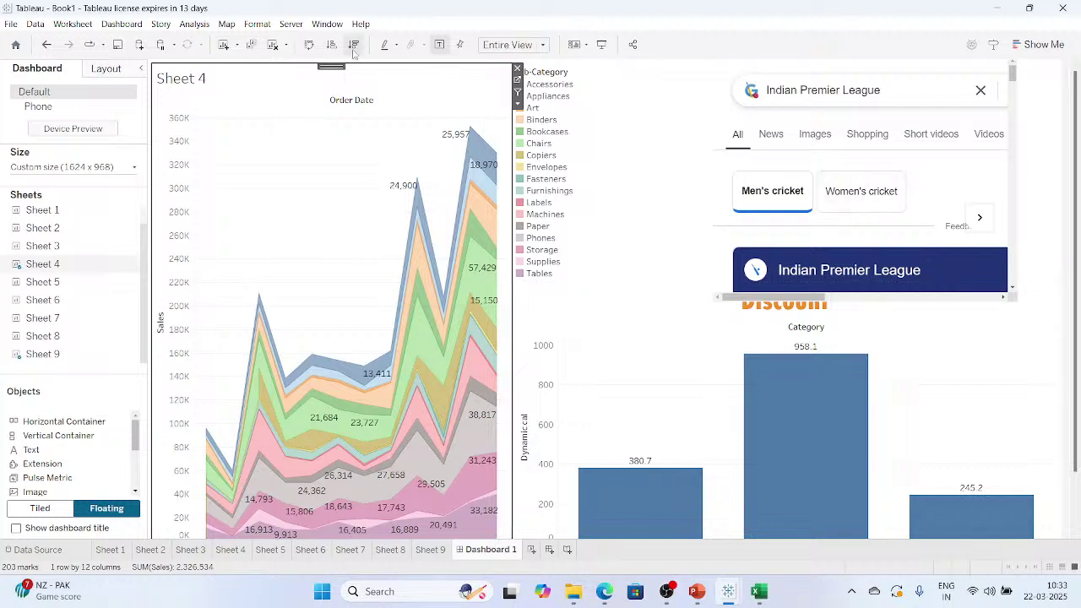
# Replace the auto-generated Phone layout of the dashboard with a custom one, and return to the Default layout.
pyautogui.click(78, 108)
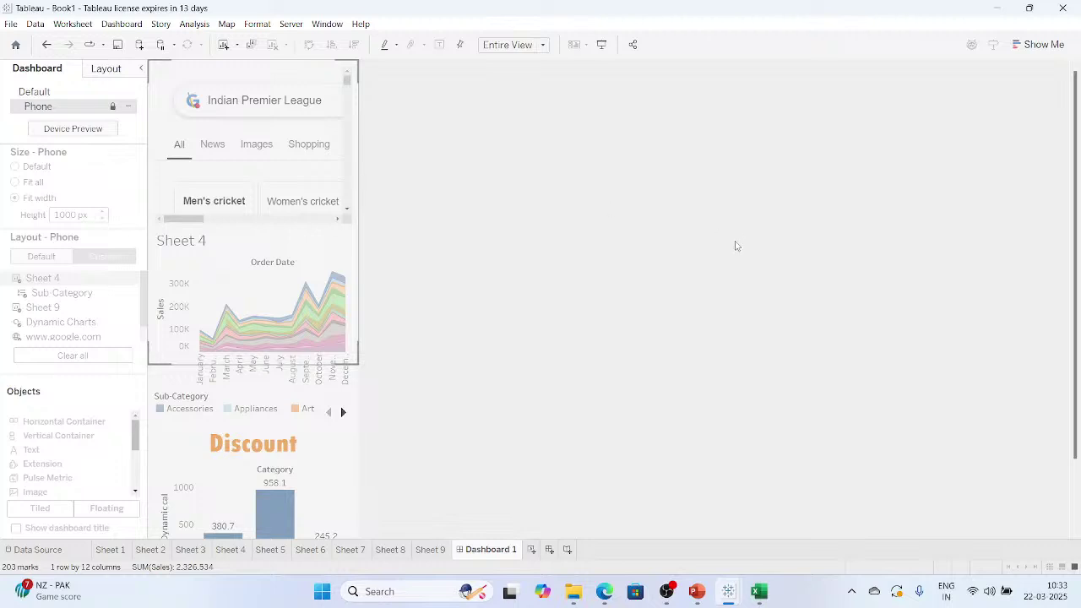
pyautogui.moveTo(1077, 225); pyautogui.dragTo(1077, 294)
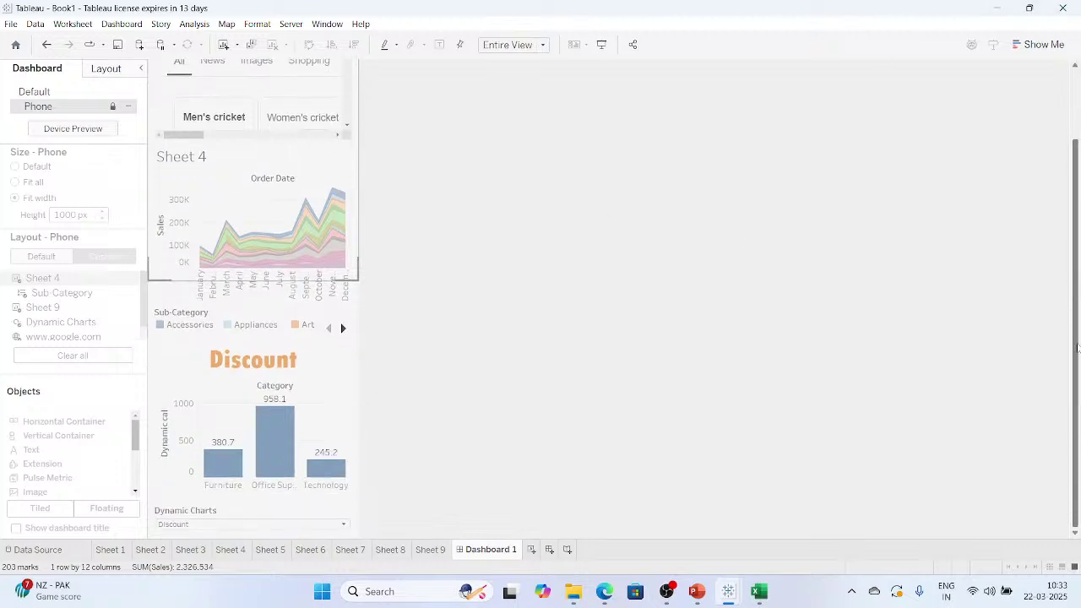
pyautogui.moveTo(1077, 349); pyautogui.dragTo(1059, 226)
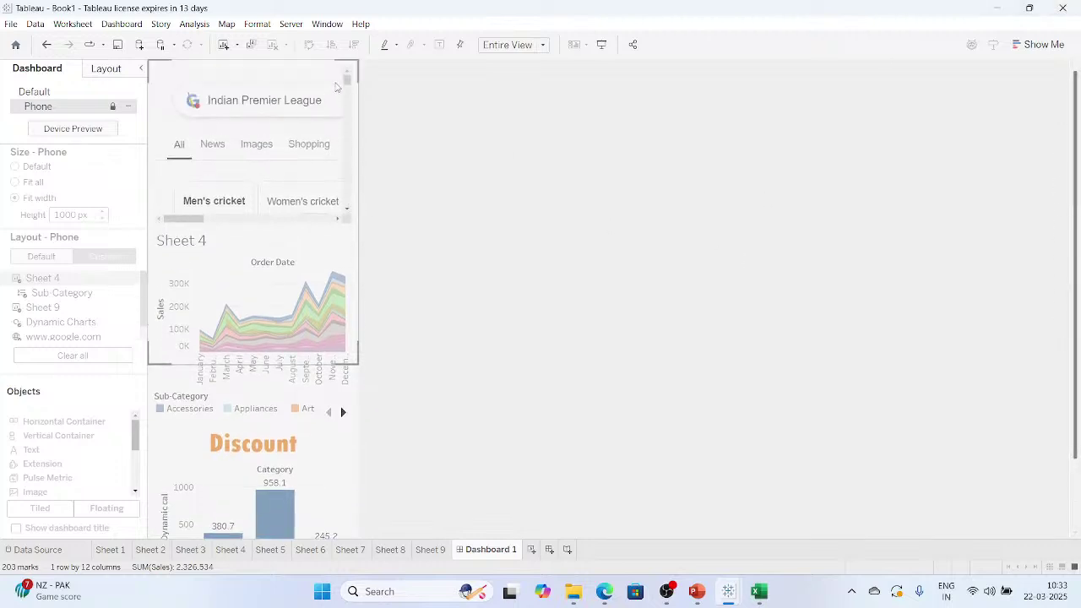
pyautogui.moveTo(339, 202); pyautogui.dragTo(10, 133)
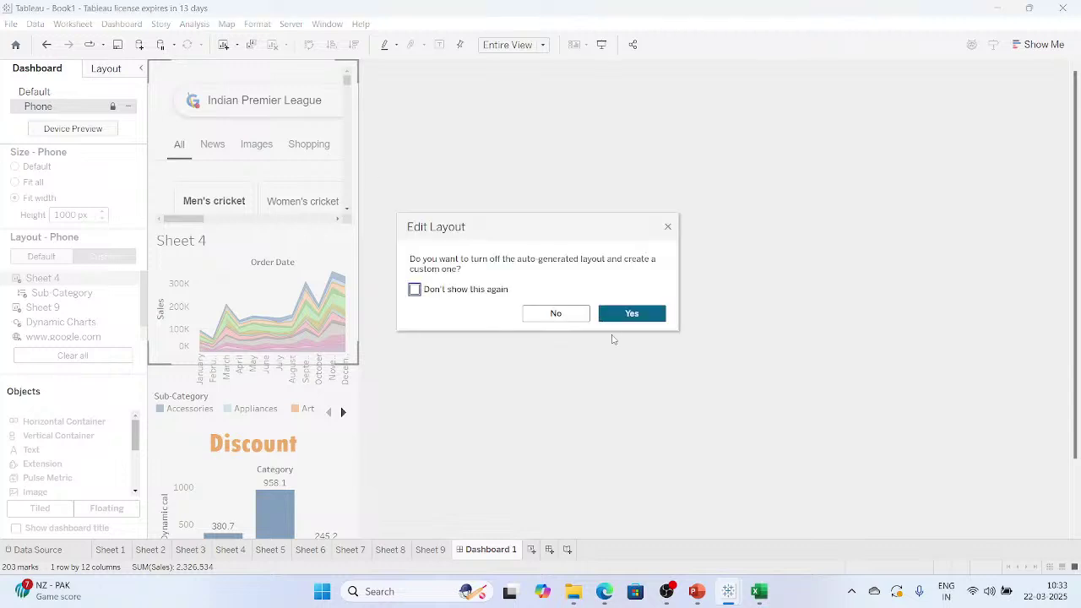
pyautogui.click(625, 313)
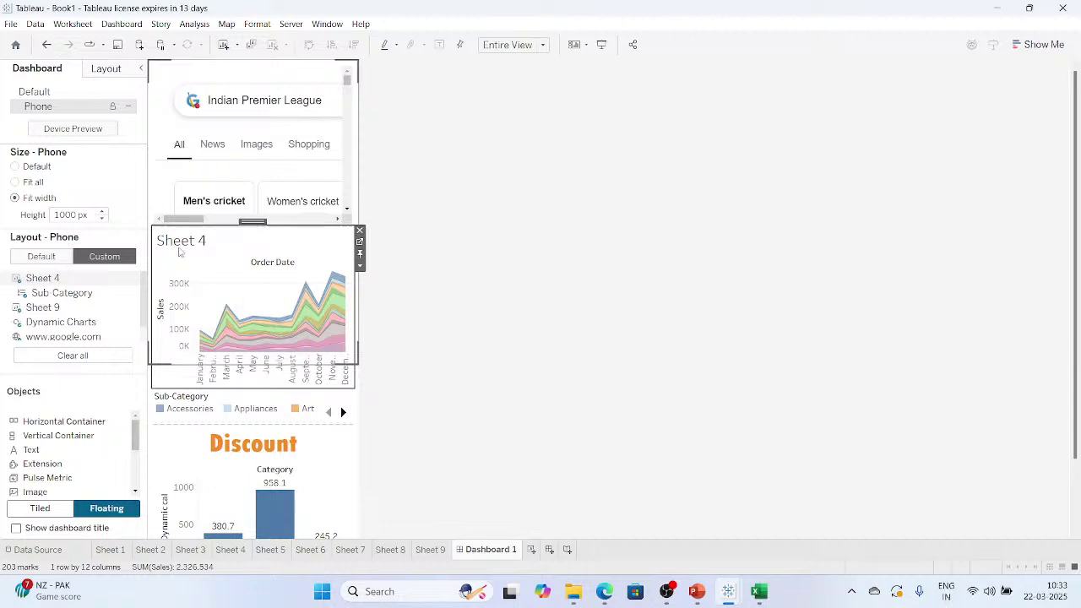
pyautogui.click(35, 91)
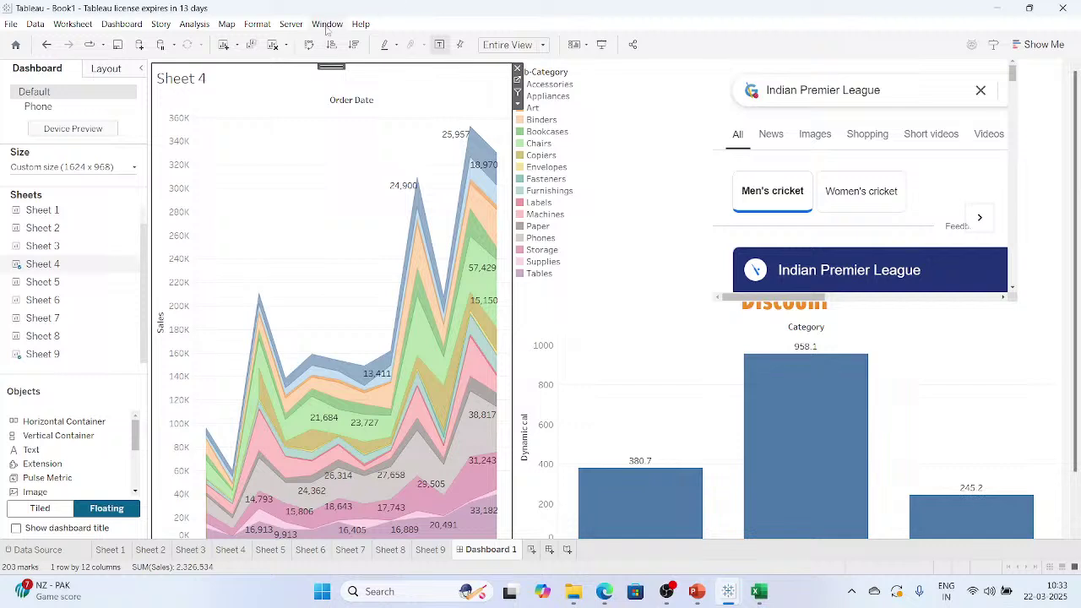
pyautogui.click(13, 25)
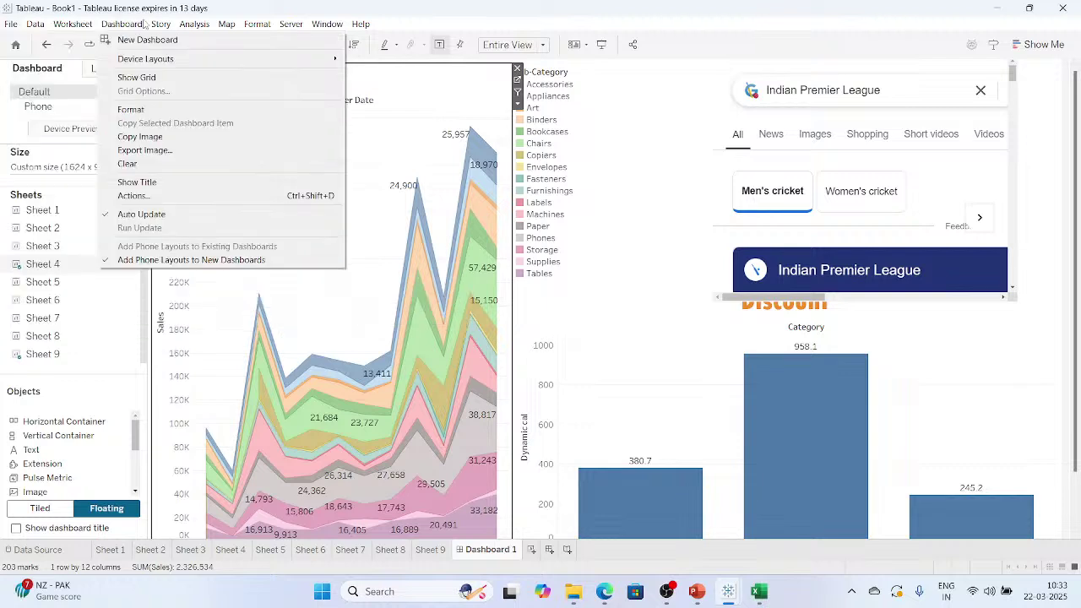
pyautogui.moveTo(314, 22)
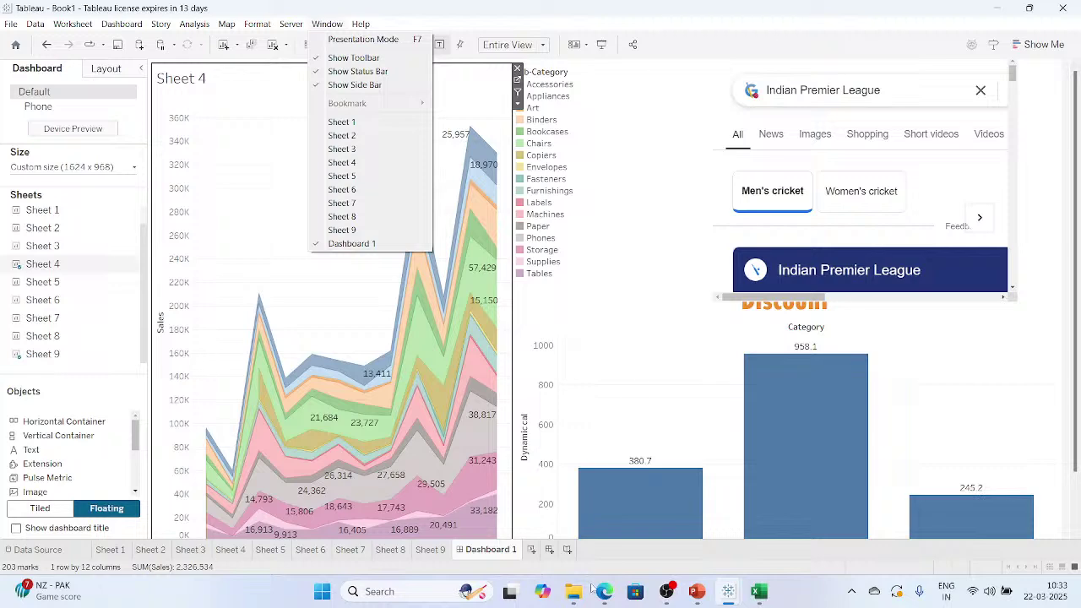
pyautogui.click(729, 592)
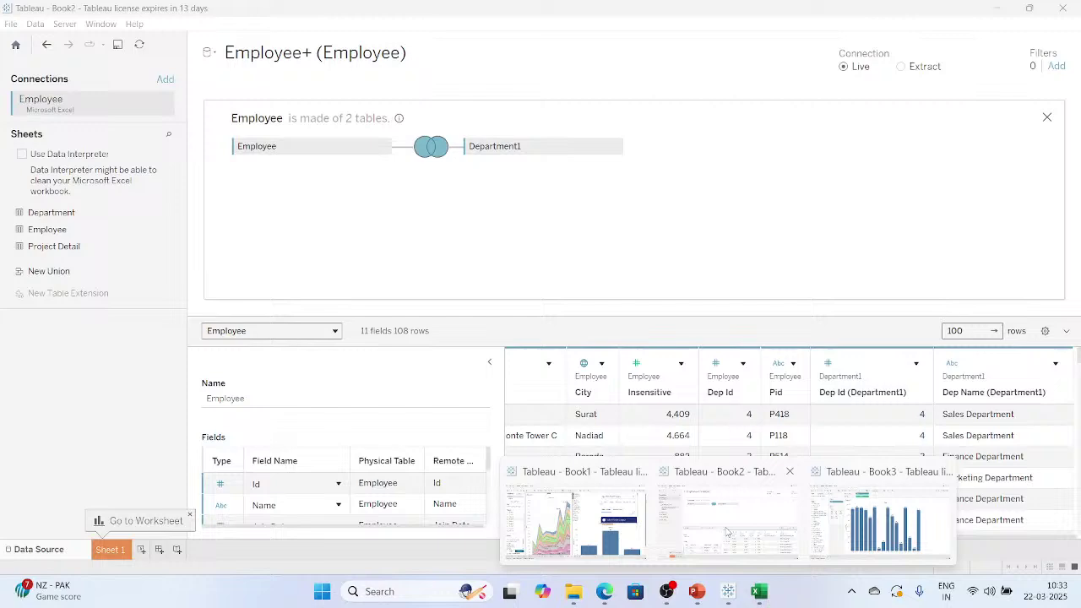
pyautogui.click(727, 522)
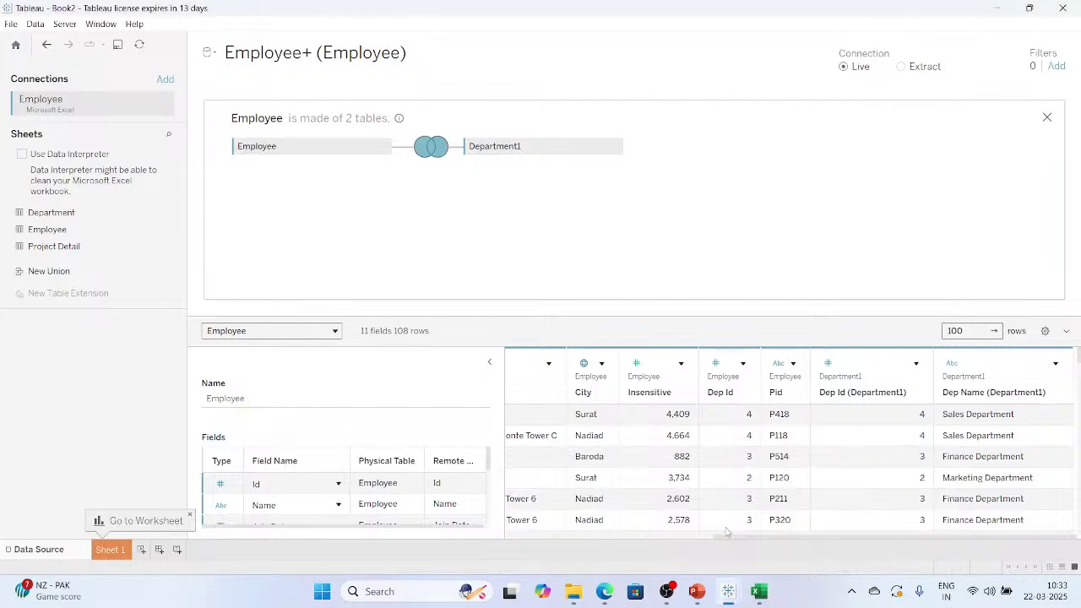
pyautogui.click(730, 592)
pyautogui.click(549, 496)
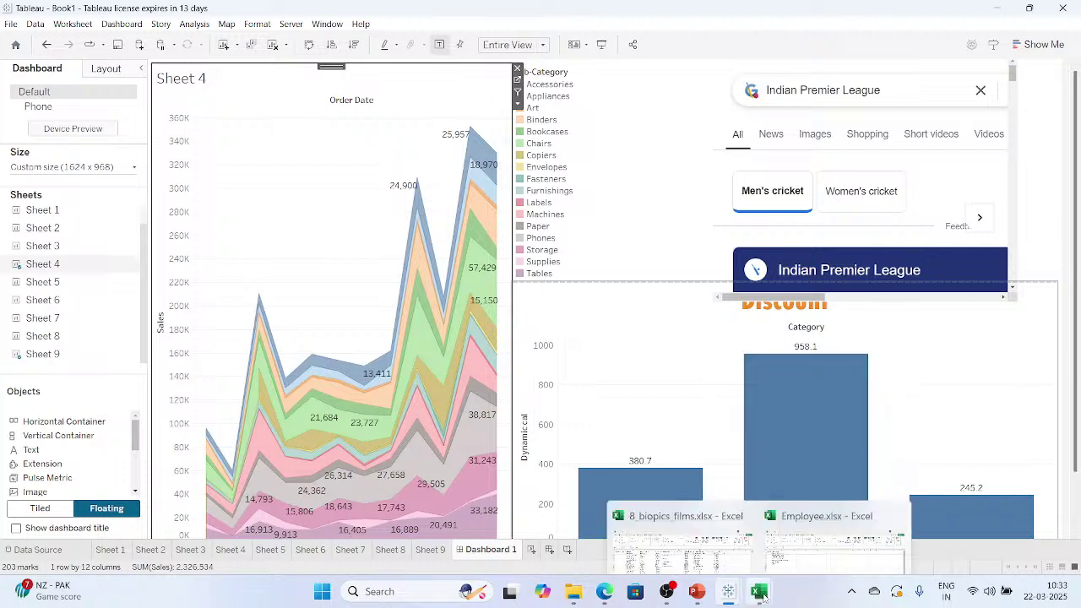
# Switch to PowerPoint to view the Conclusions slide of the Tableau Workshop presentation.
pyautogui.moveTo(676, 596)
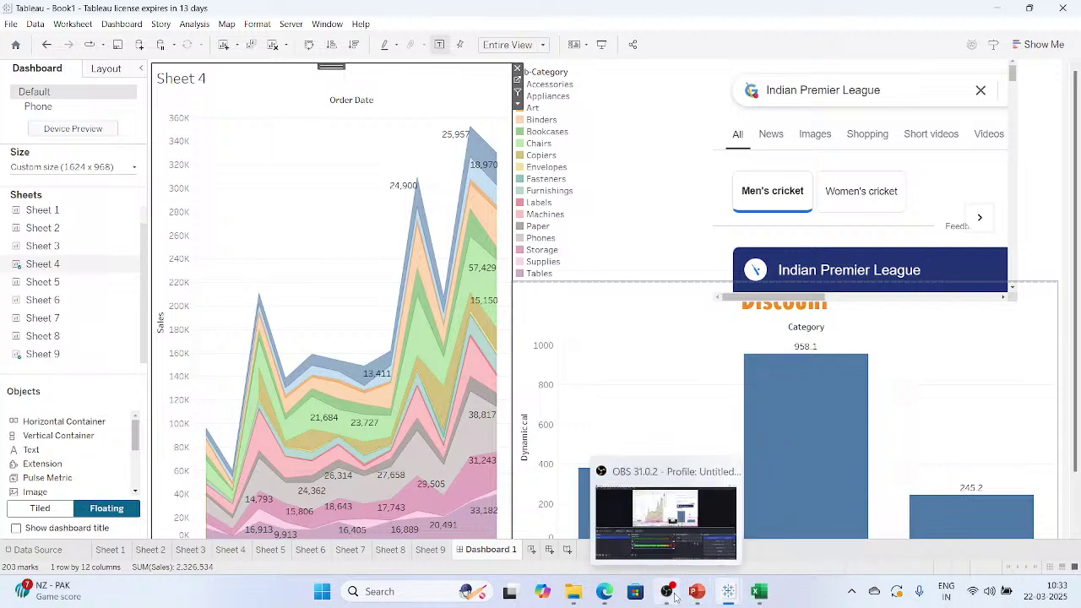
pyautogui.click(675, 596)
pyautogui.click(674, 596)
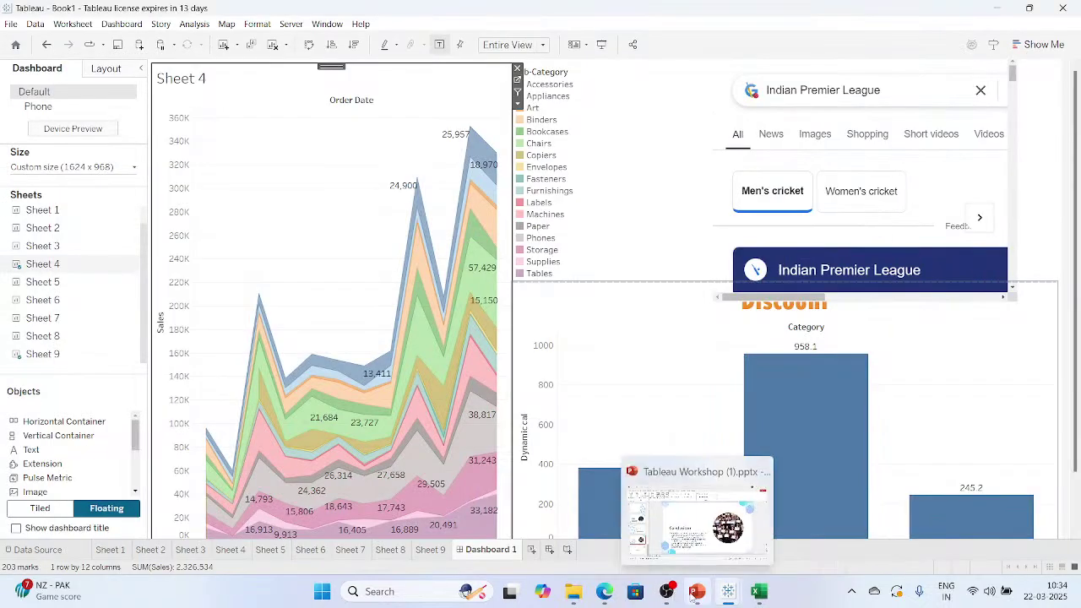
pyautogui.click(694, 596)
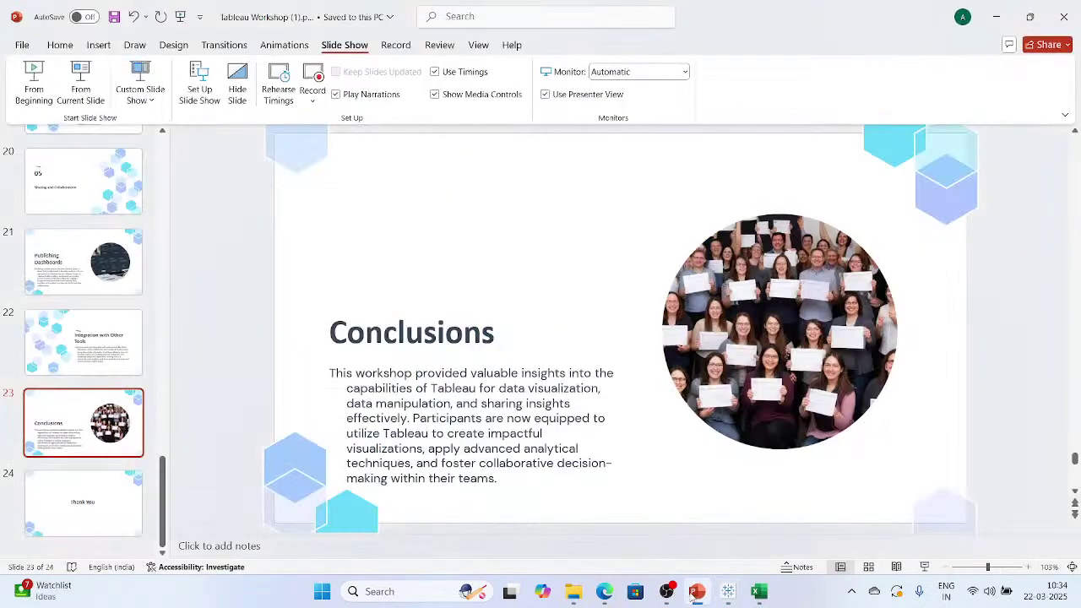